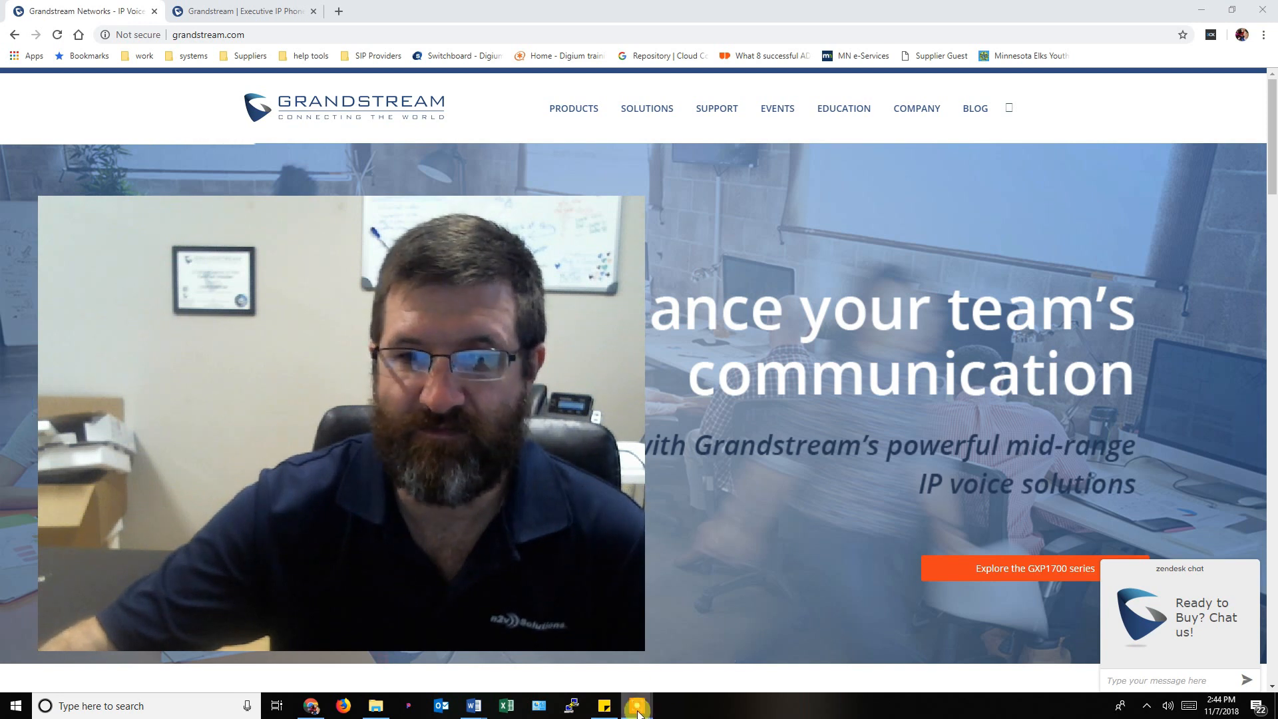
Open Grandstream's Support > Tools page listing the Ringtone Generator and IP Discovery Tool.
mouse_move(637, 706)
click(689, 661)
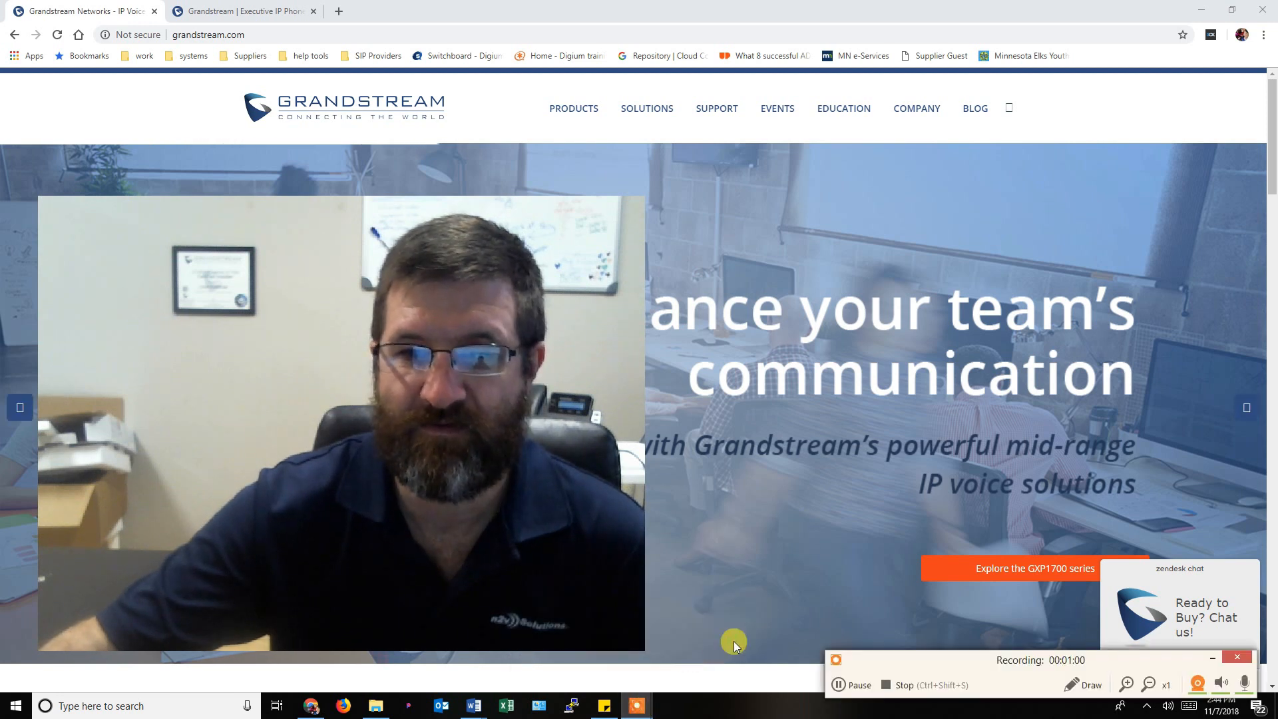
click(1196, 684)
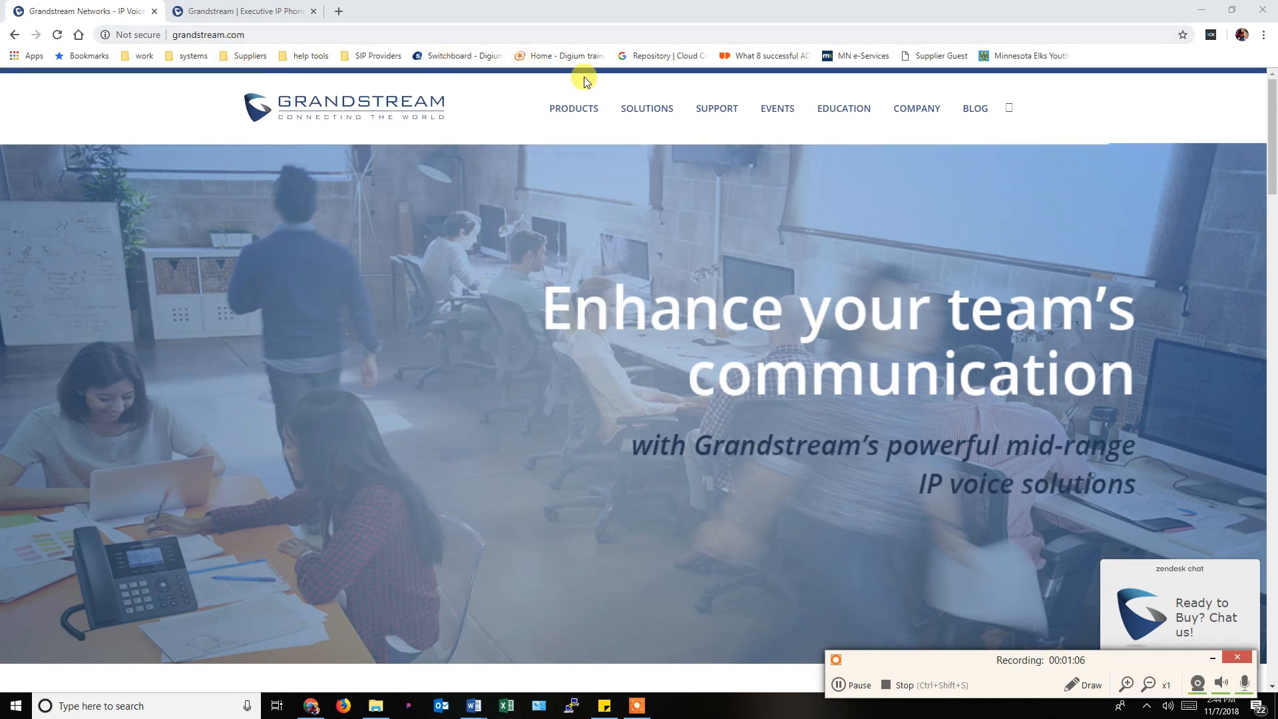
mouse_move(650, 133)
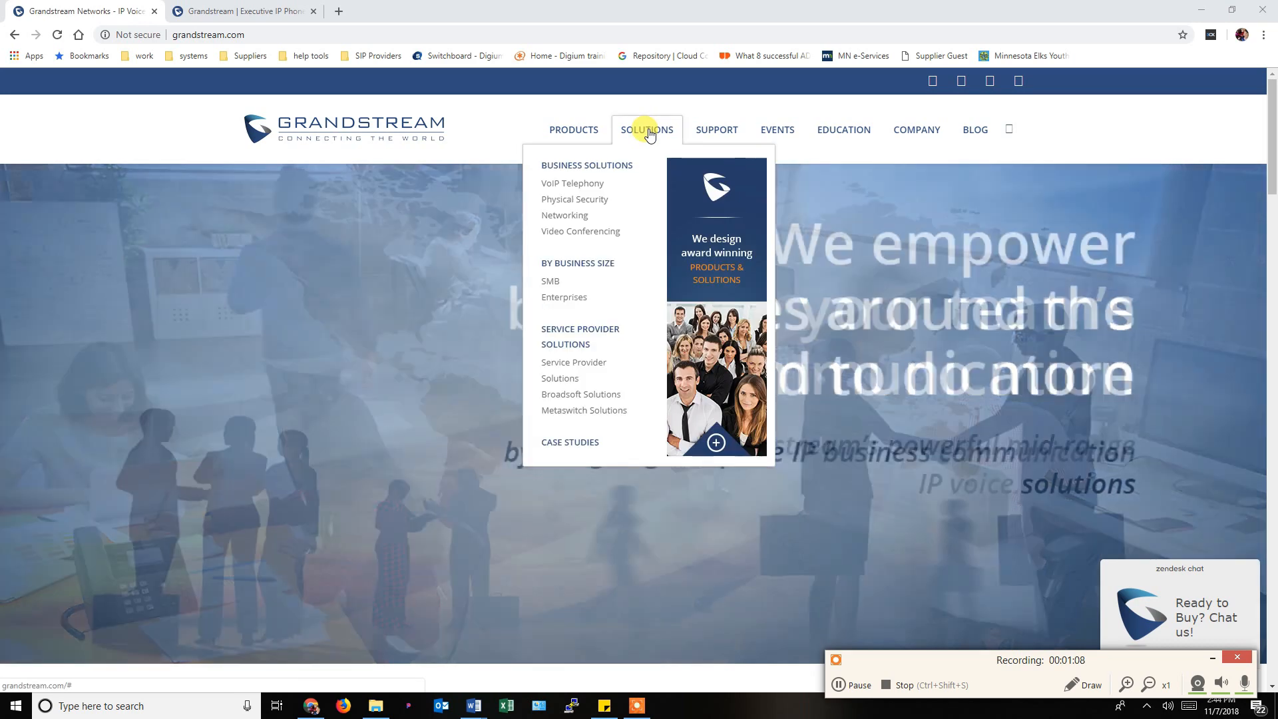
mouse_move(712, 129)
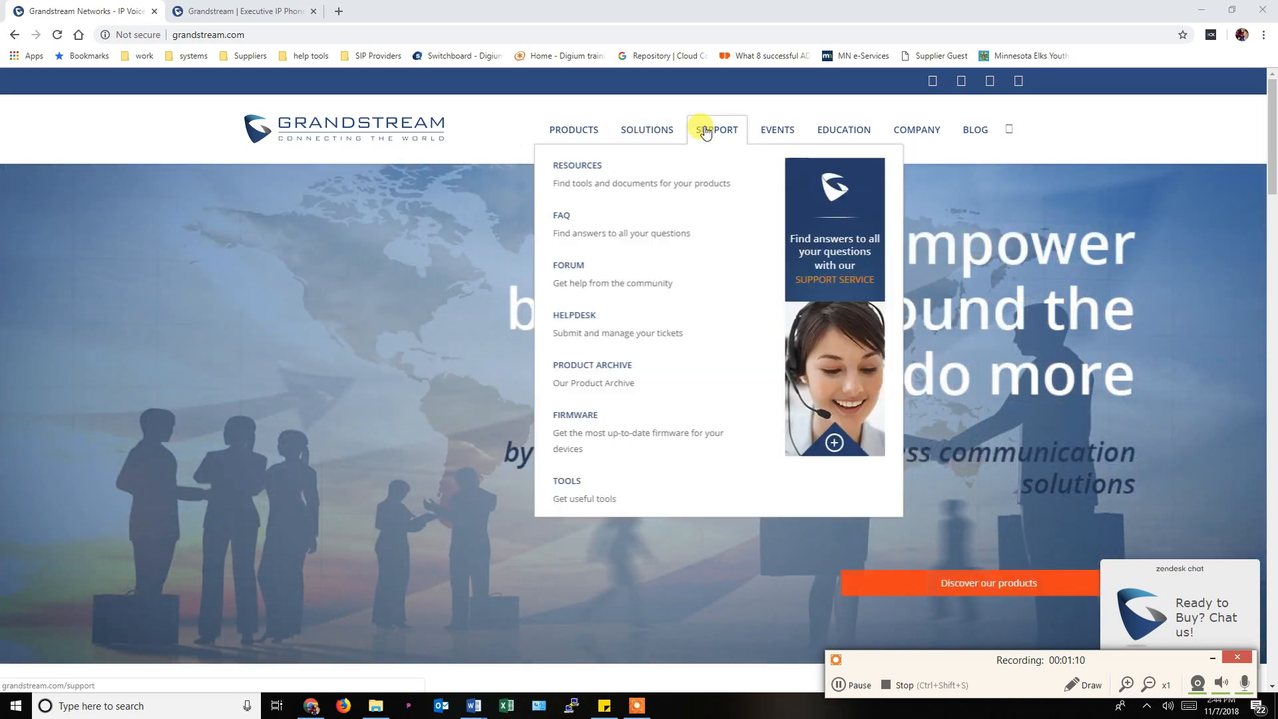
click(563, 478)
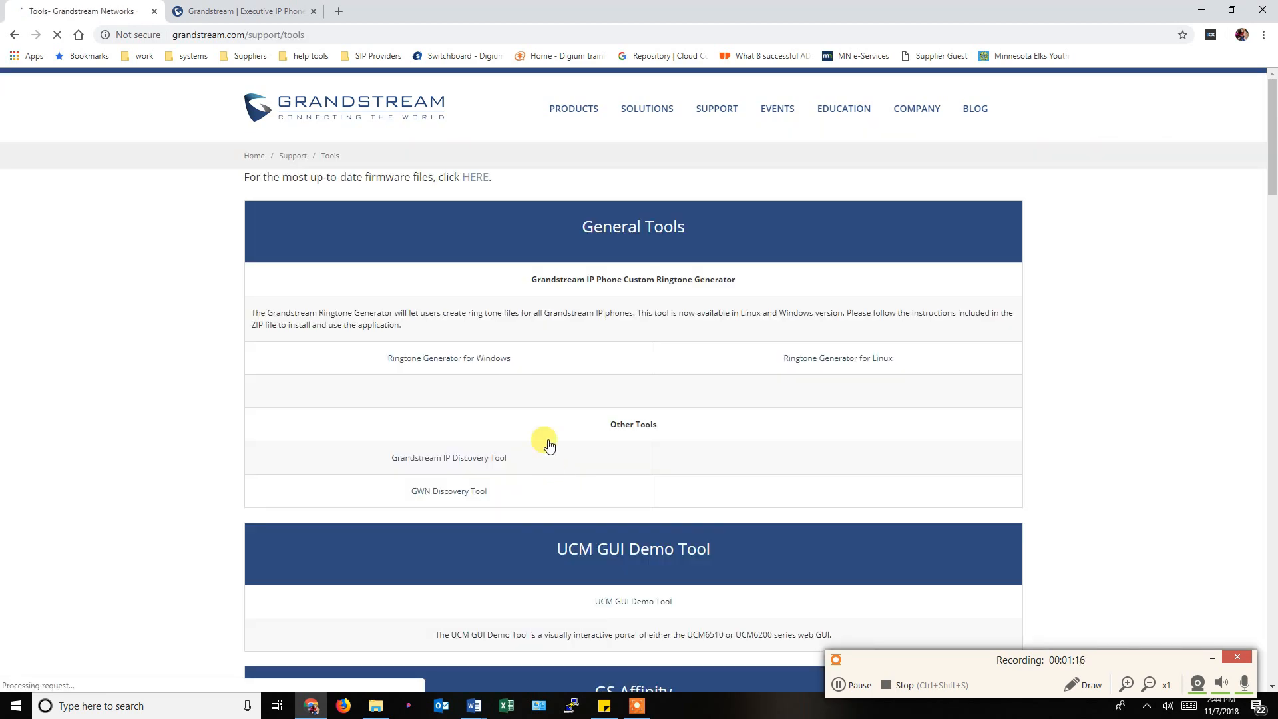
Download the Windows XML Configuration File Generator v3.1 from the Tools page.
scroll(632, 368, down, 2)
scroll(632, 368, down, 5)
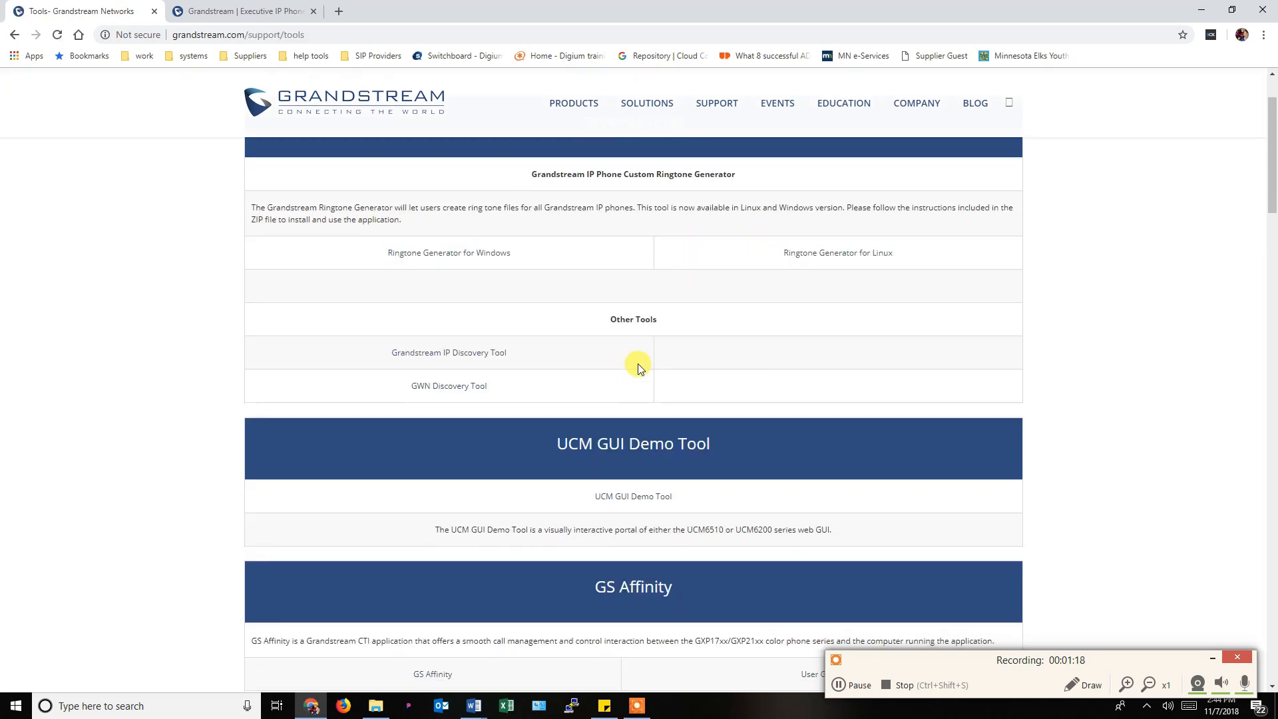
scroll(721, 361, down, 4)
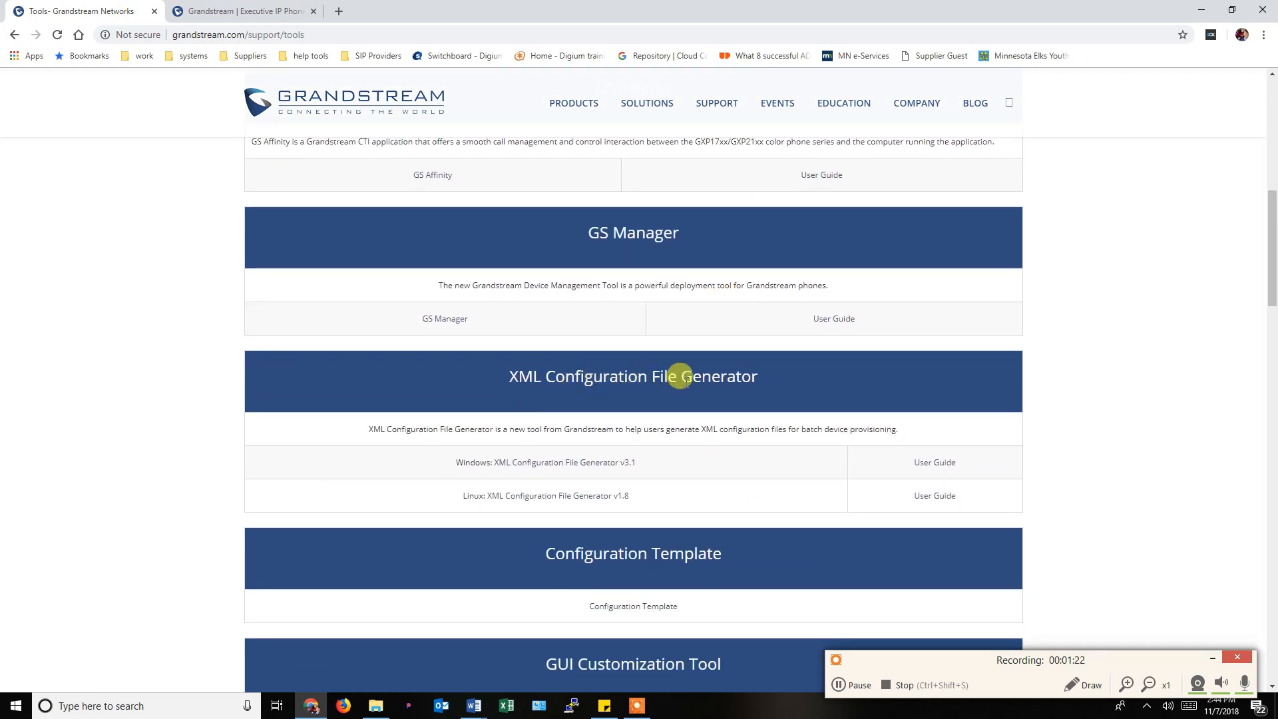
click(542, 464)
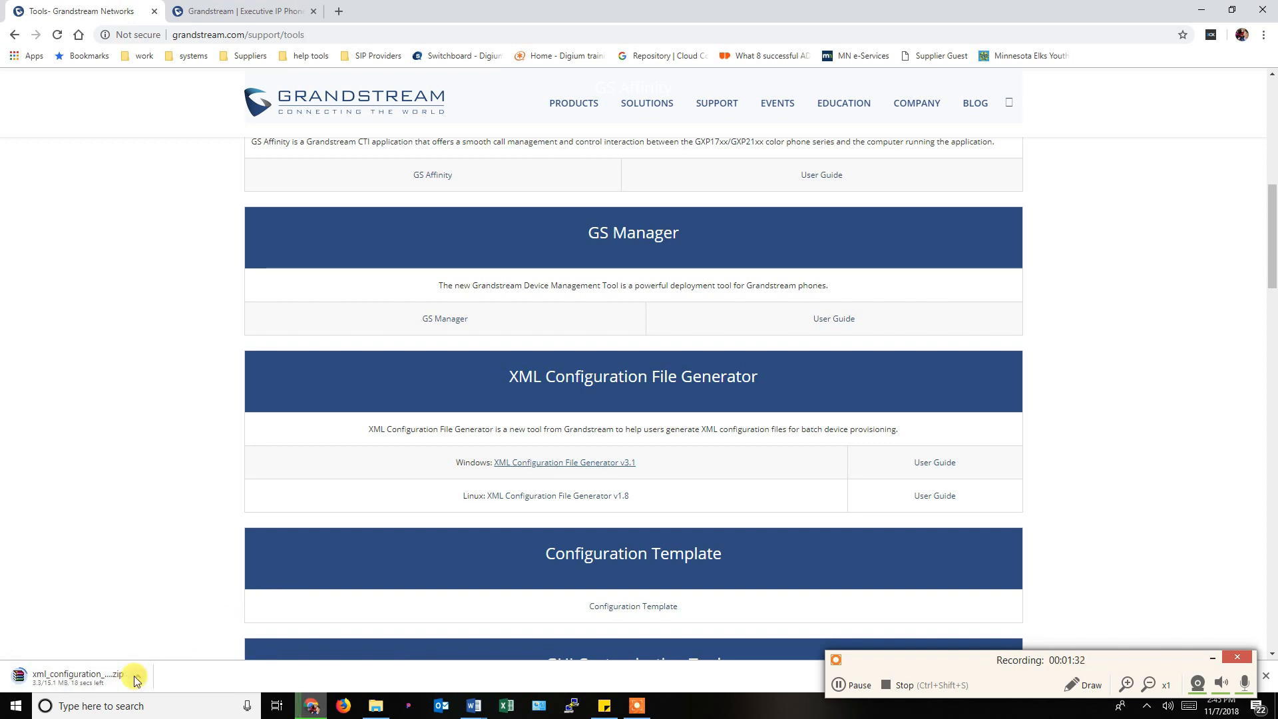
Download the Configuration Template archive, config-template.zip.
scroll(360, 477, down, 2)
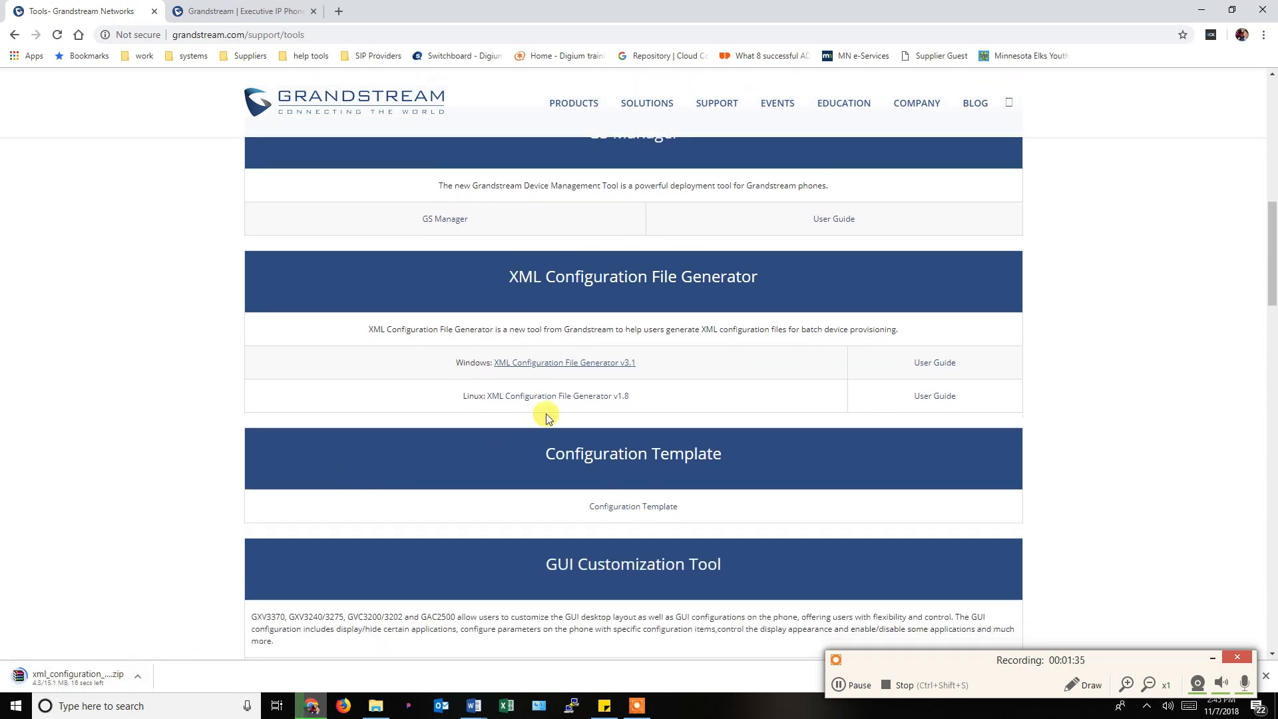
click(633, 508)
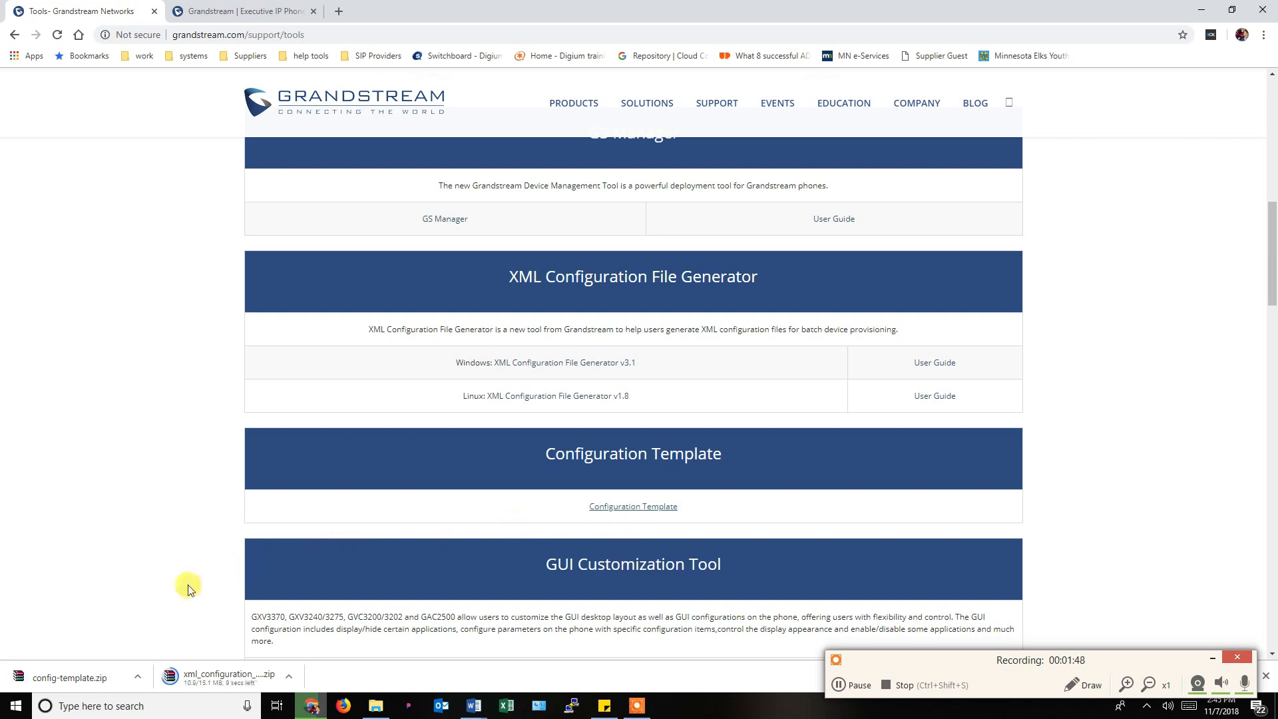
click(136, 677)
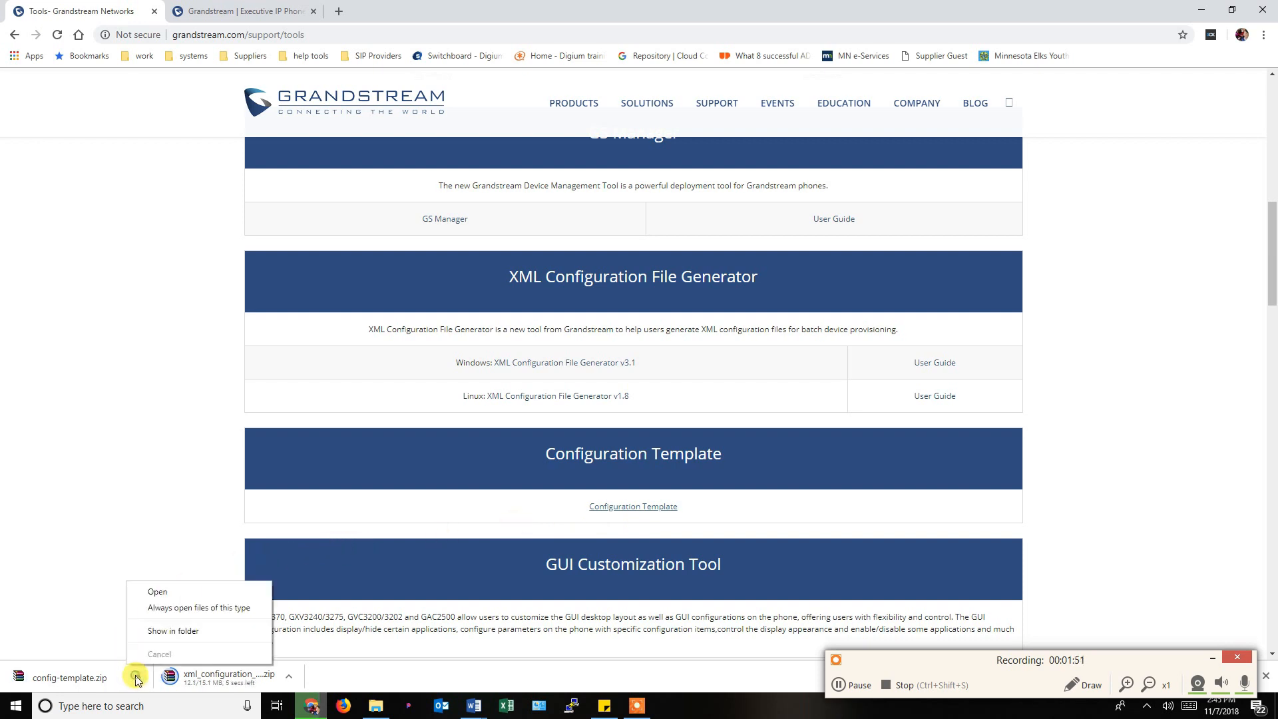
Extract config-template.zip in Downloads and open its inner folder of 53 templates.
click(154, 636)
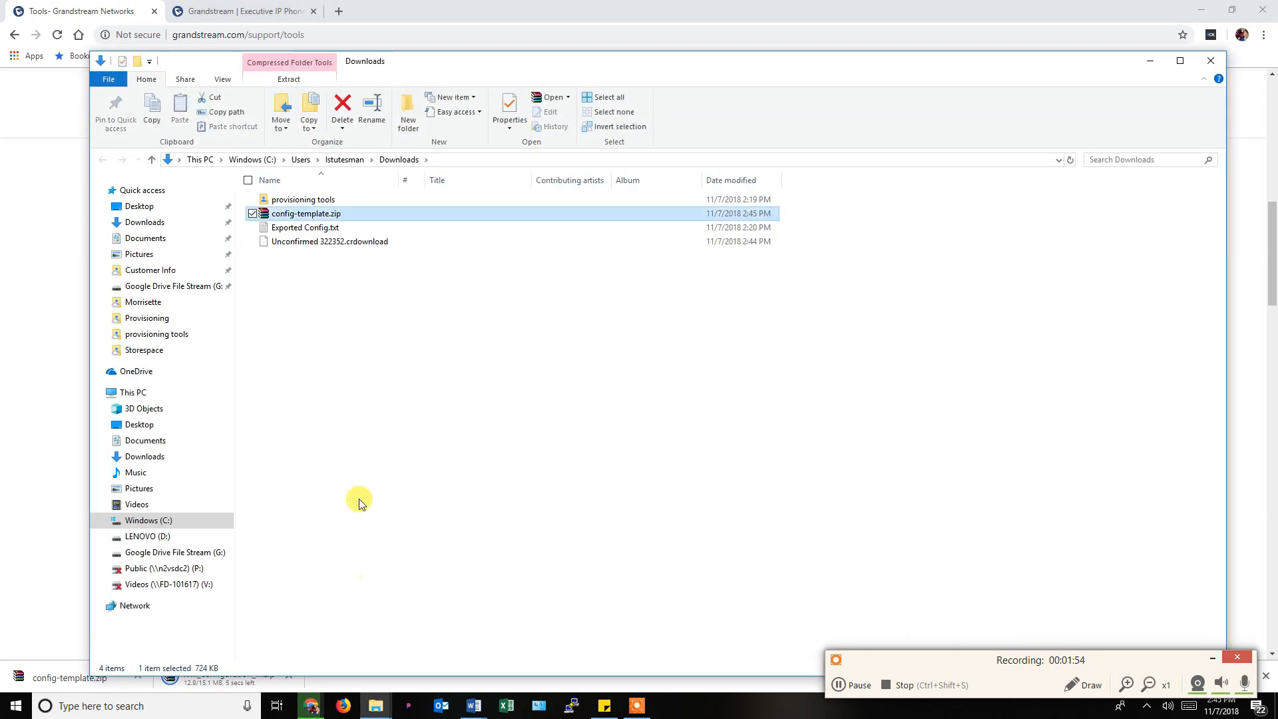
right_click(308, 214)
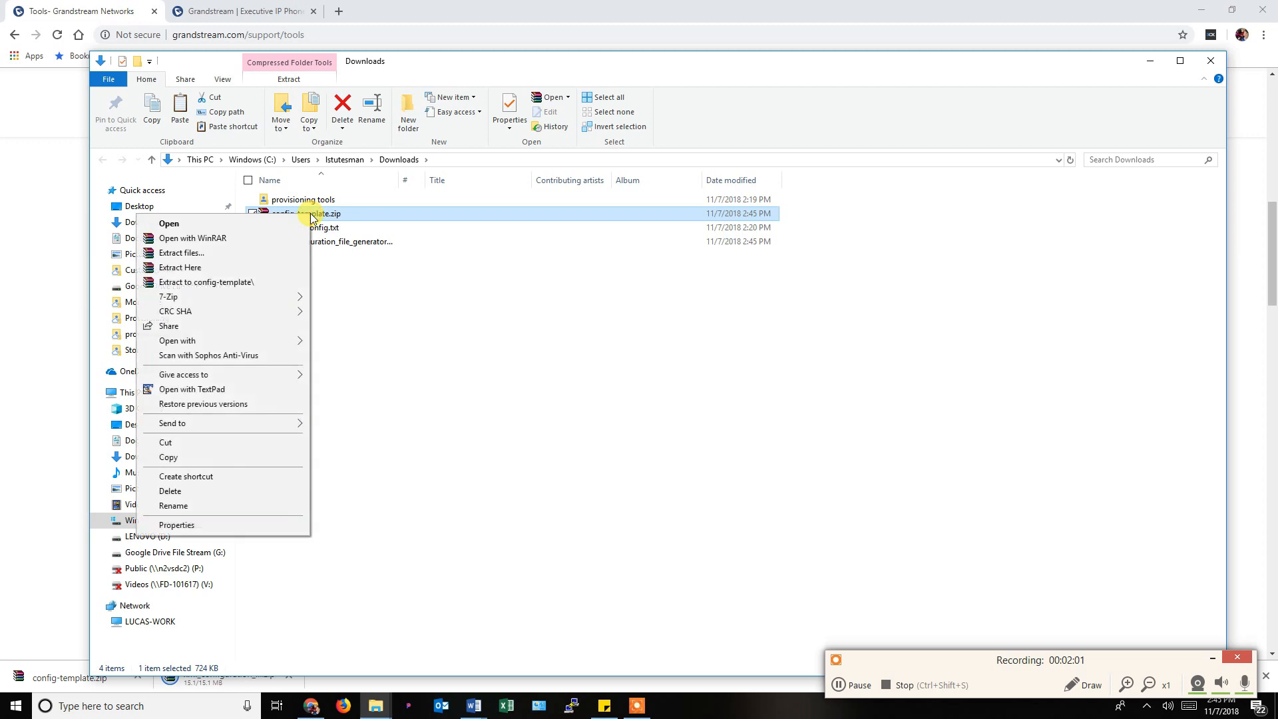
click(237, 282)
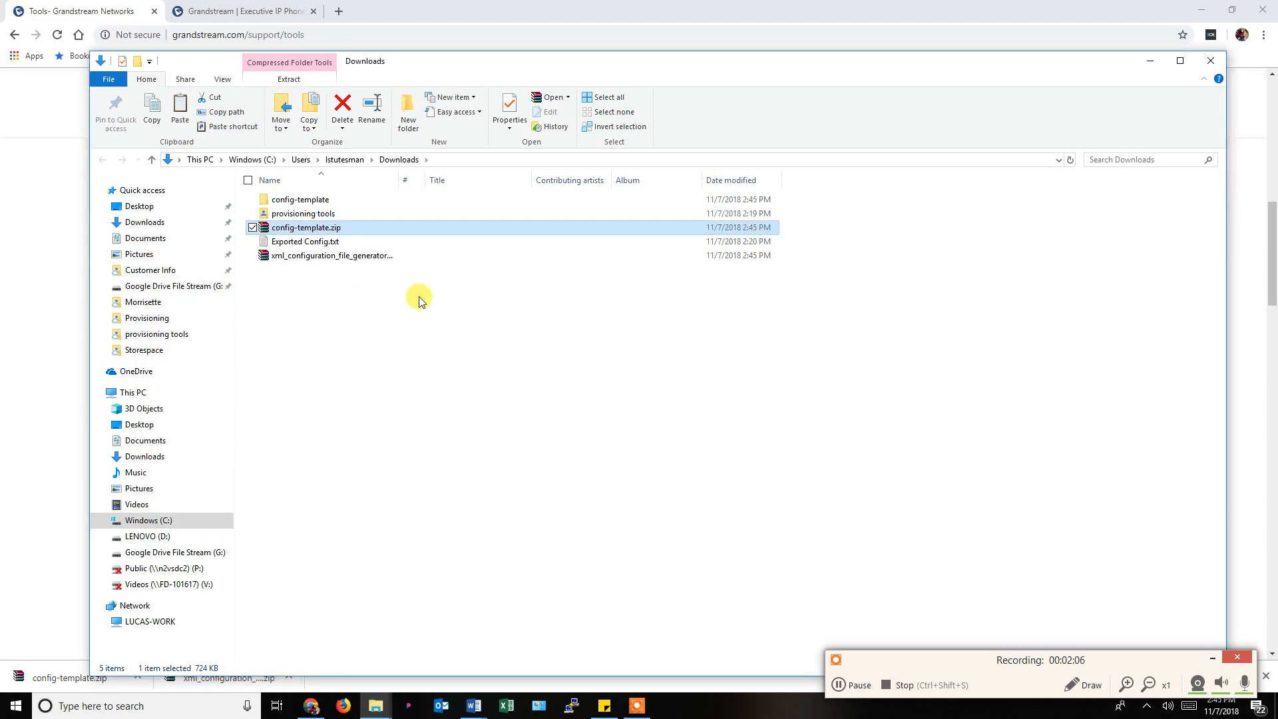
click(317, 204)
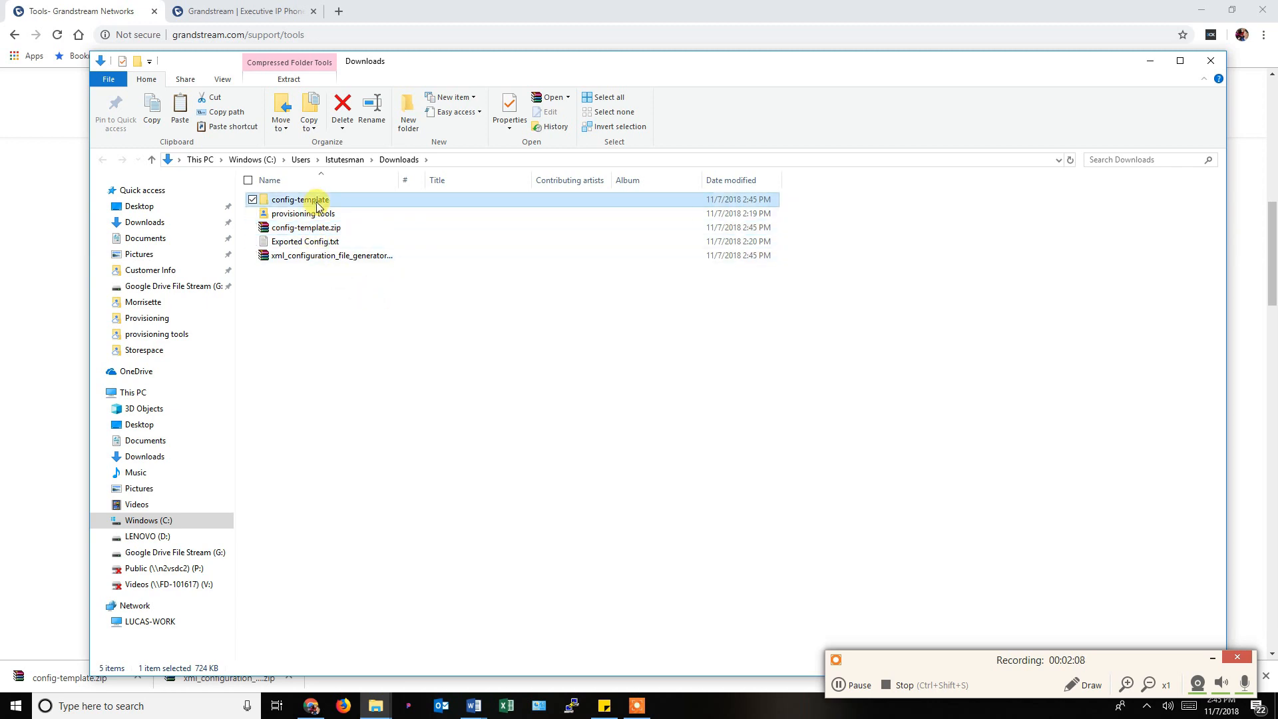
double_click(317, 204)
double_click(317, 202)
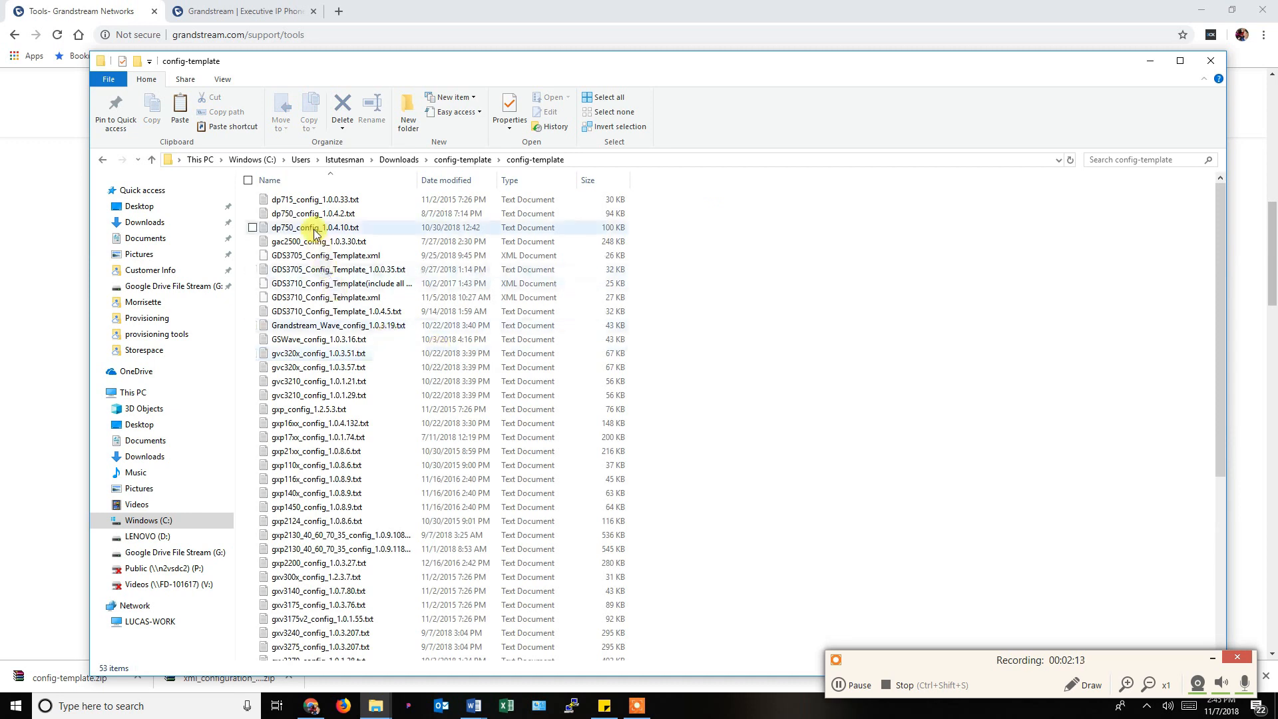
Open gxp16xx_config_1.0.4.132.txt from the template list in Notepad.
click(312, 216)
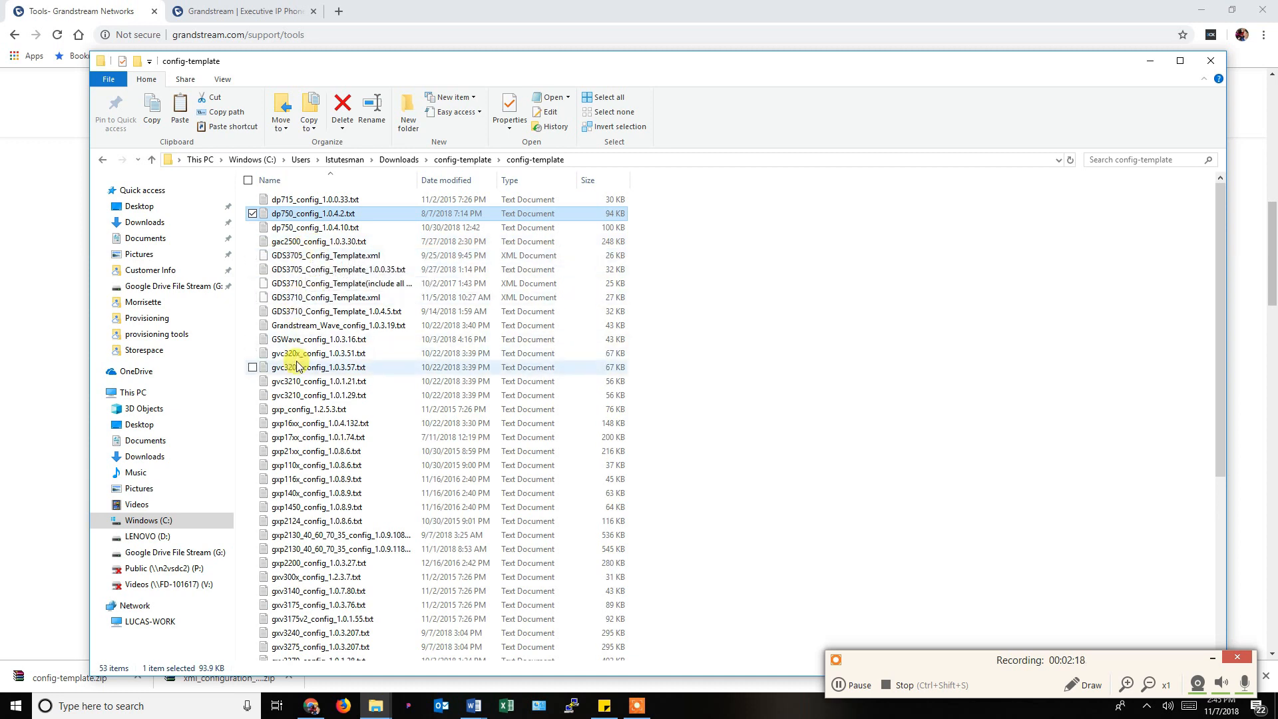
scroll(325, 366, down, 2)
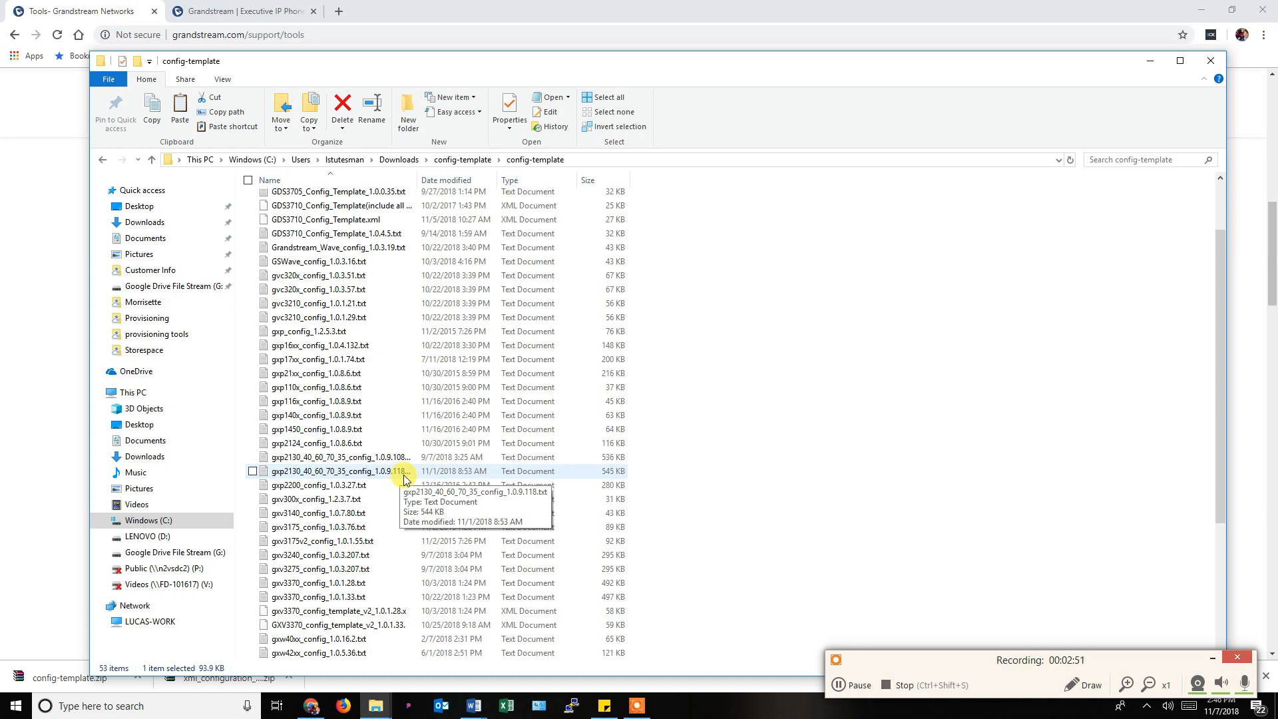
scroll(373, 471, down, 2)
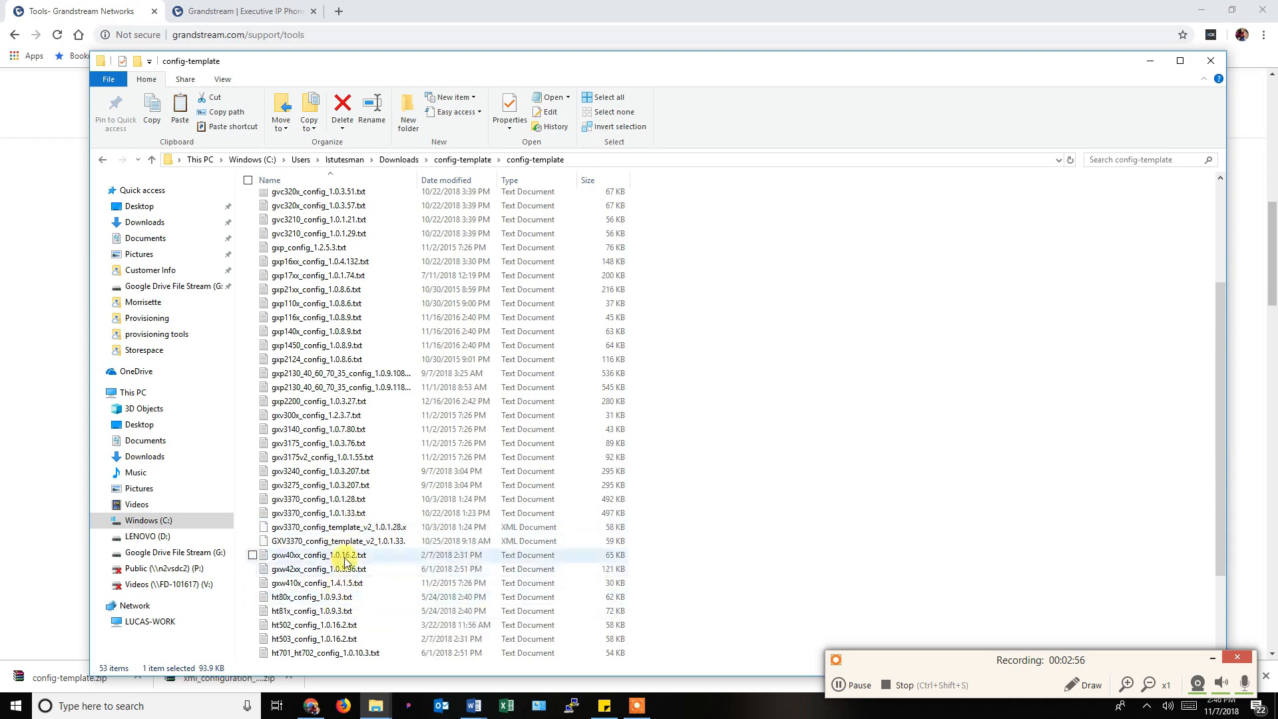
scroll(345, 561, down, 3)
scroll(345, 561, up, 6)
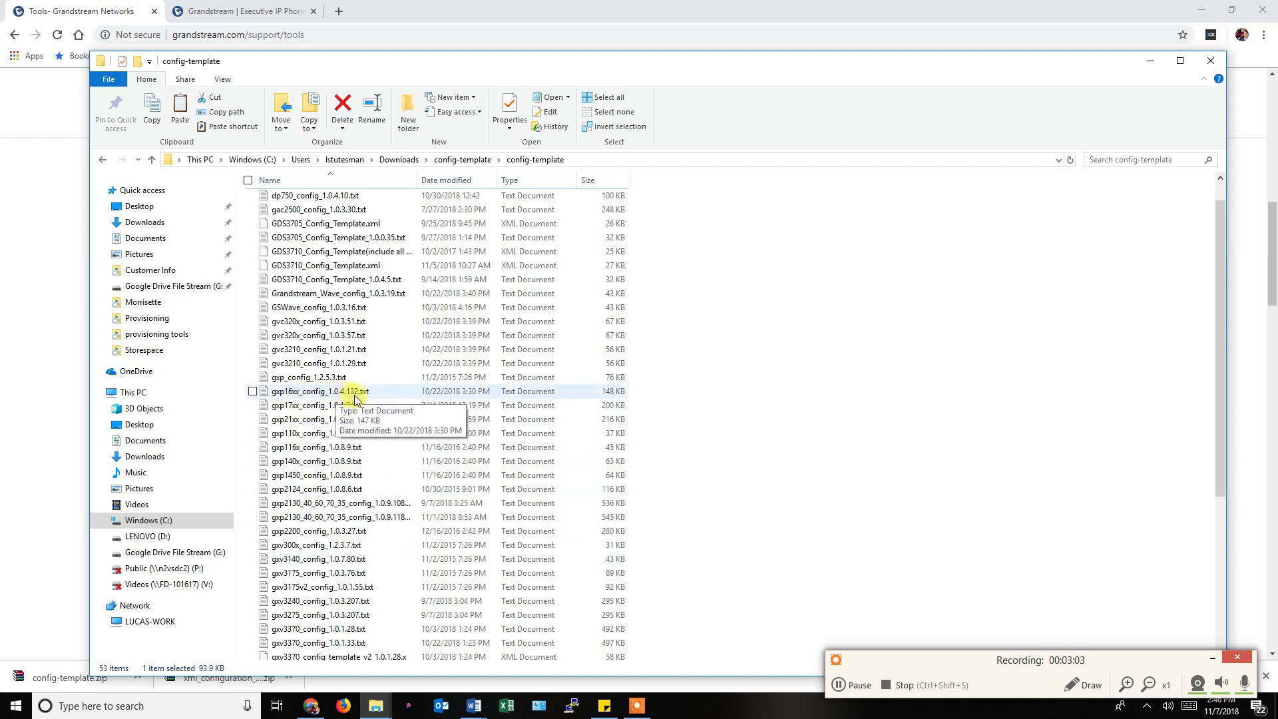
double_click(303, 394)
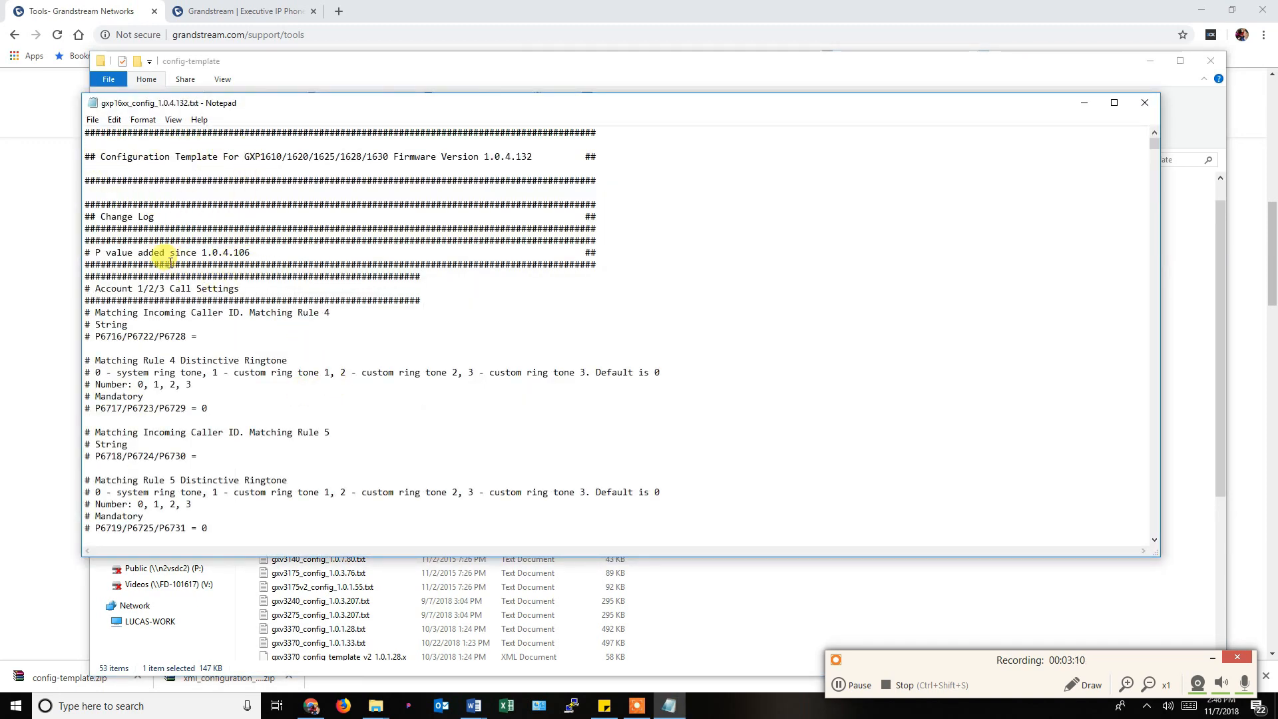
Highlight the 'P value added since 1.0.4.106' change-log line, then the P6716/P6722/P6728 line.
drag(97, 252, 250, 252)
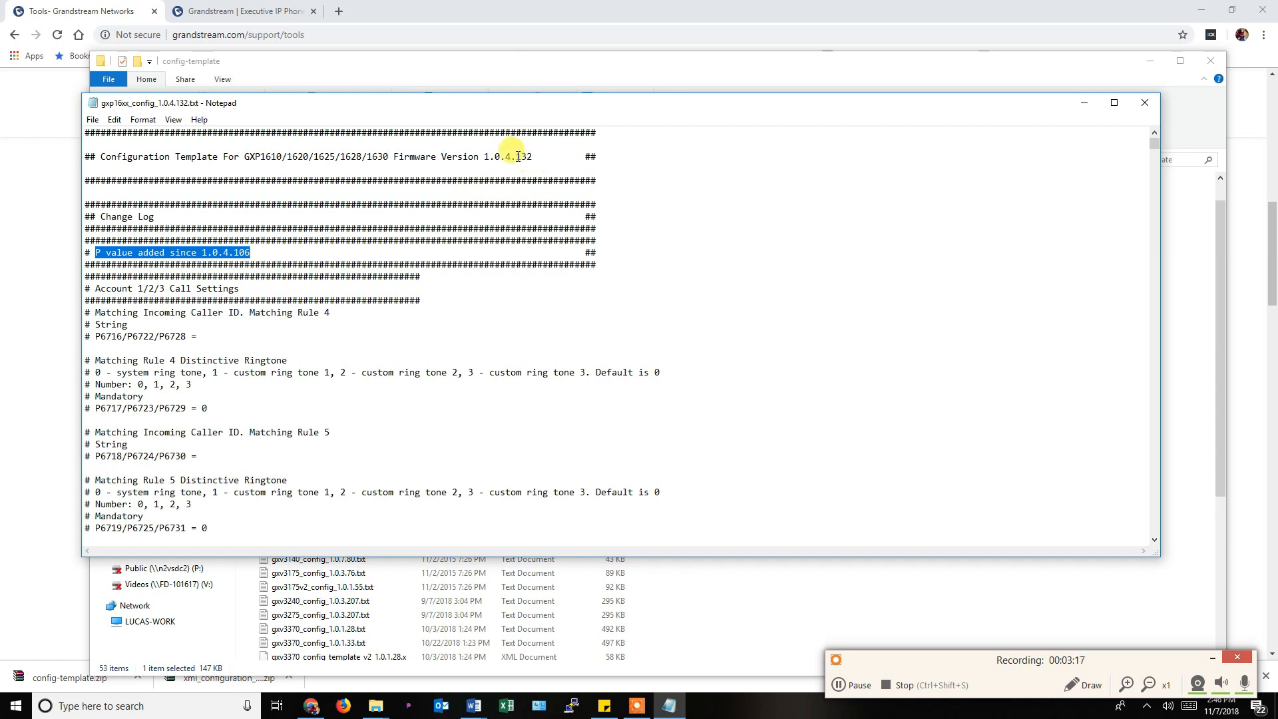
scroll(333, 307, down, 1)
scroll(329, 305, down, 1)
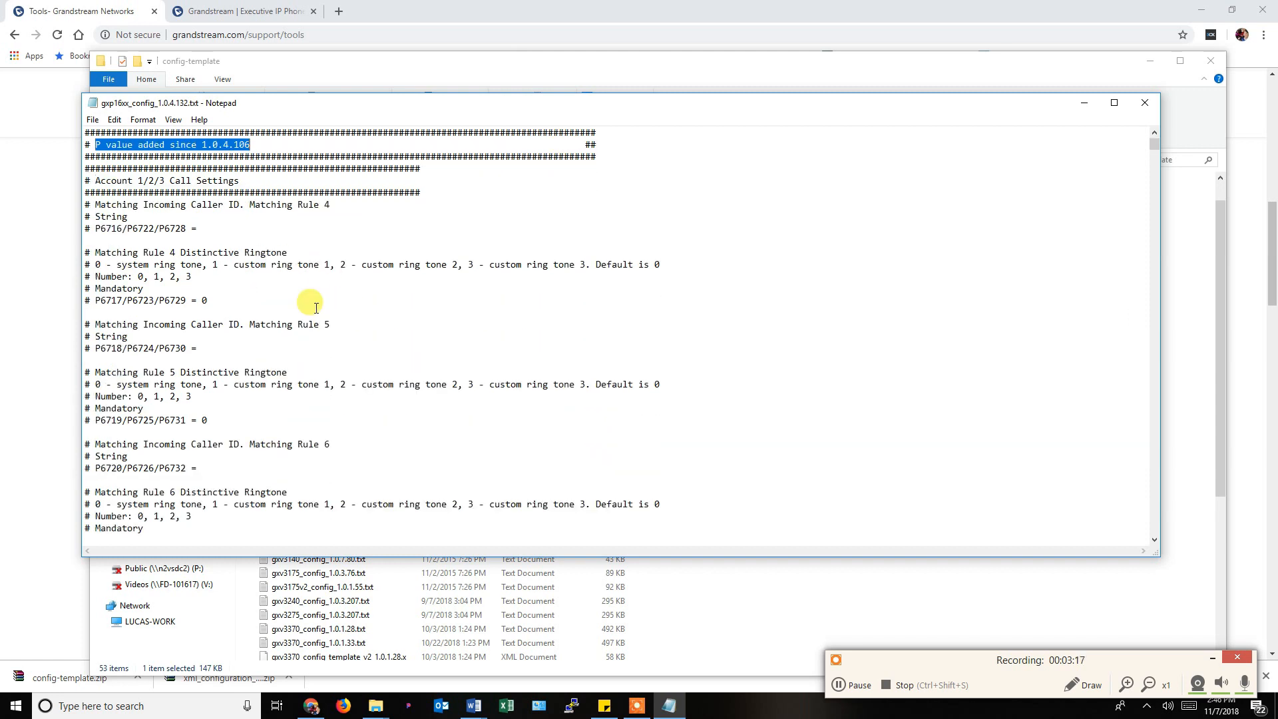
click(89, 206)
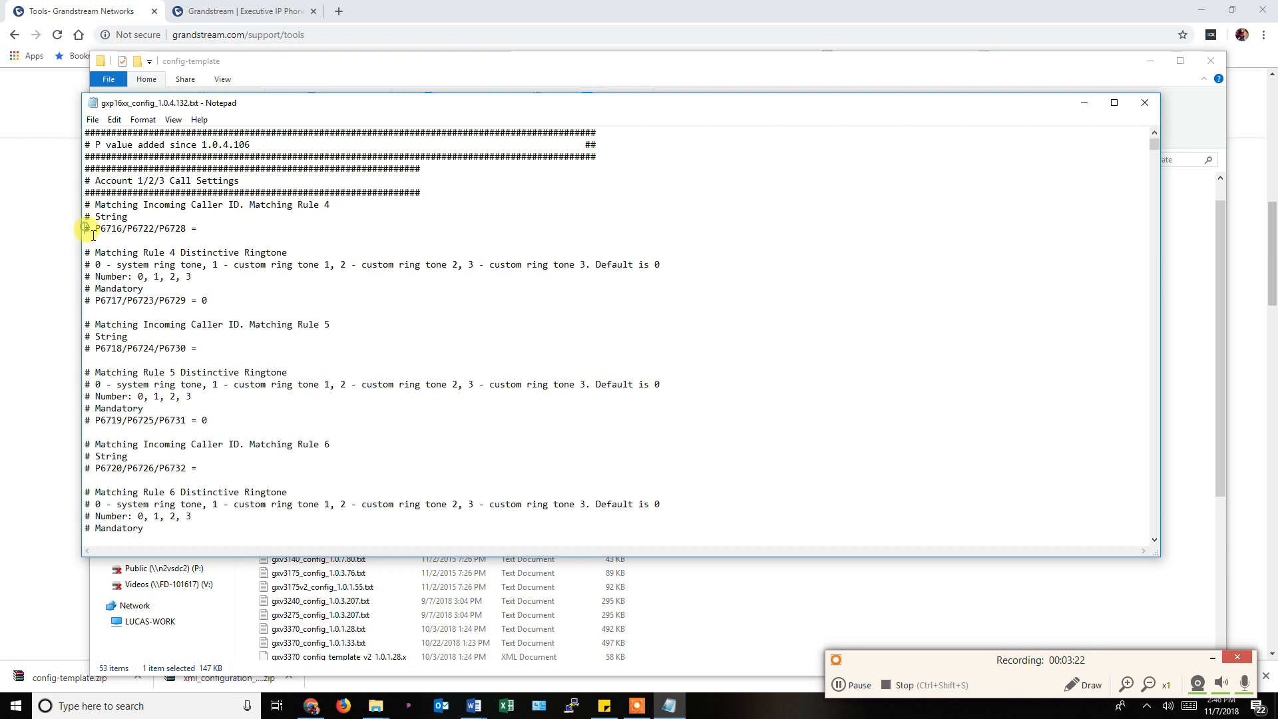
click(89, 231)
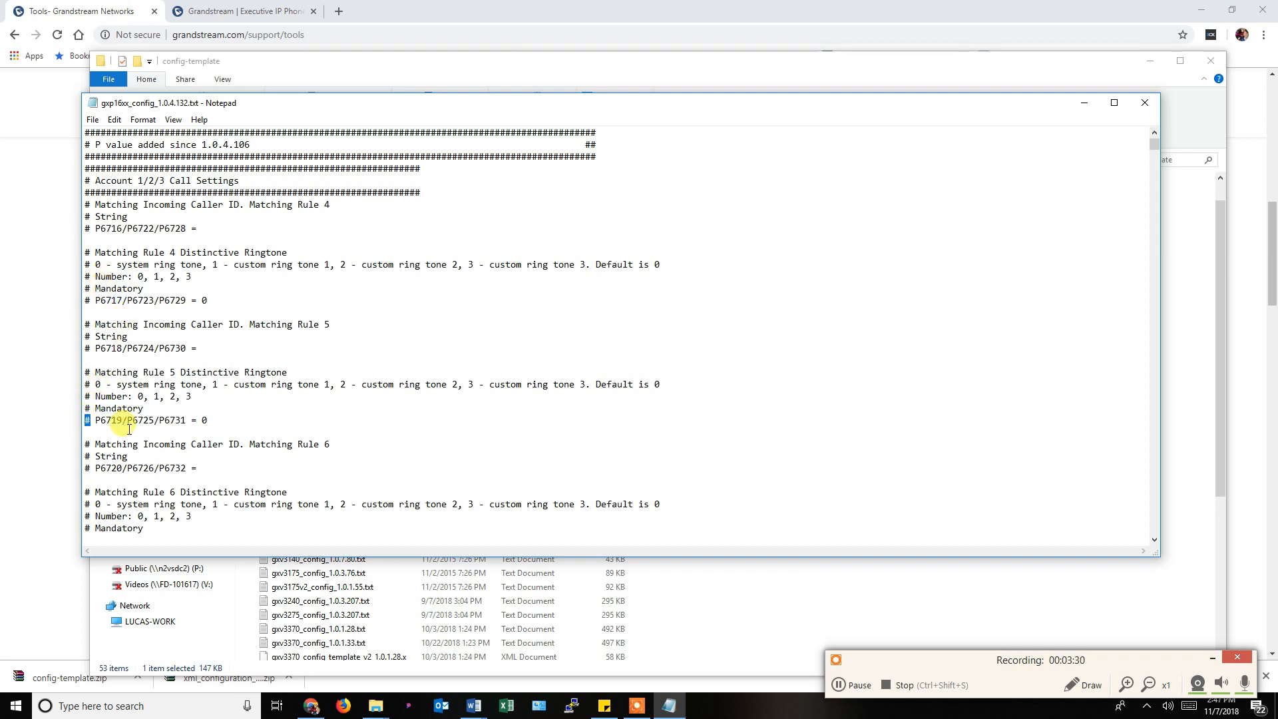
Page down past Change Log End to Account Settings (SIP User ID P35, Name P3).
scroll(135, 423, down, 11)
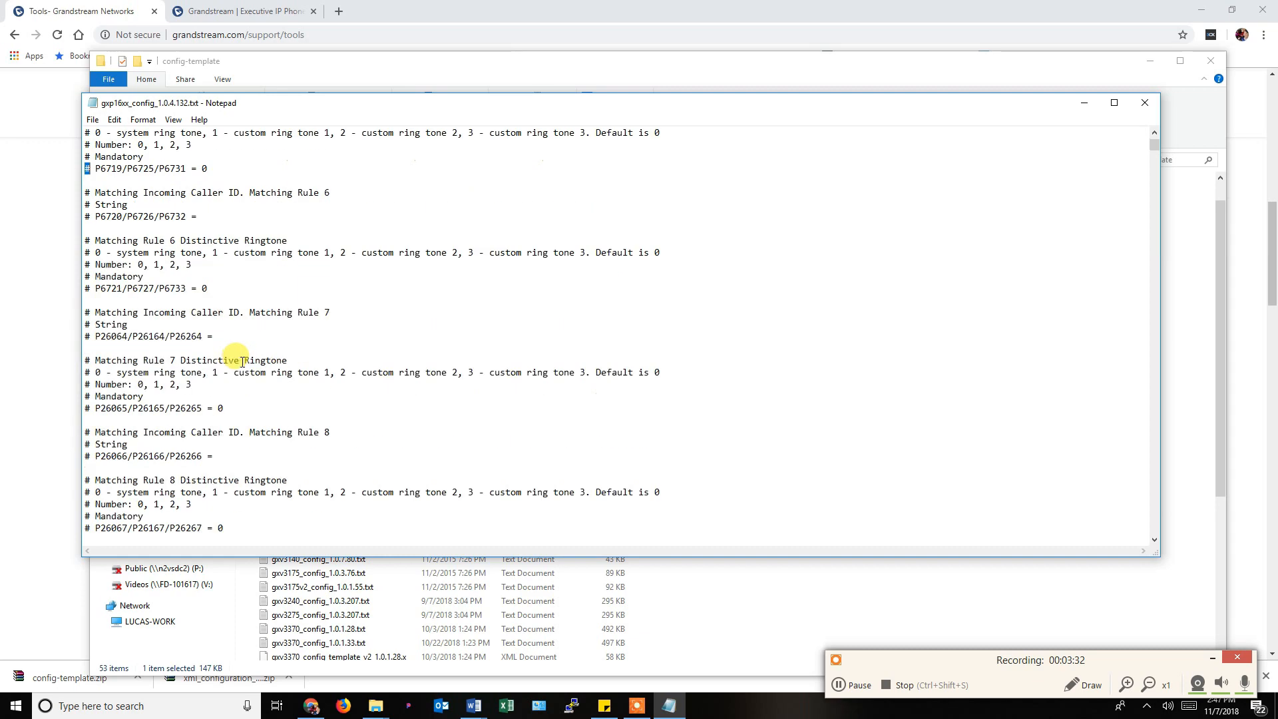
scroll(242, 361, down, 10)
scroll(255, 360, down, 20)
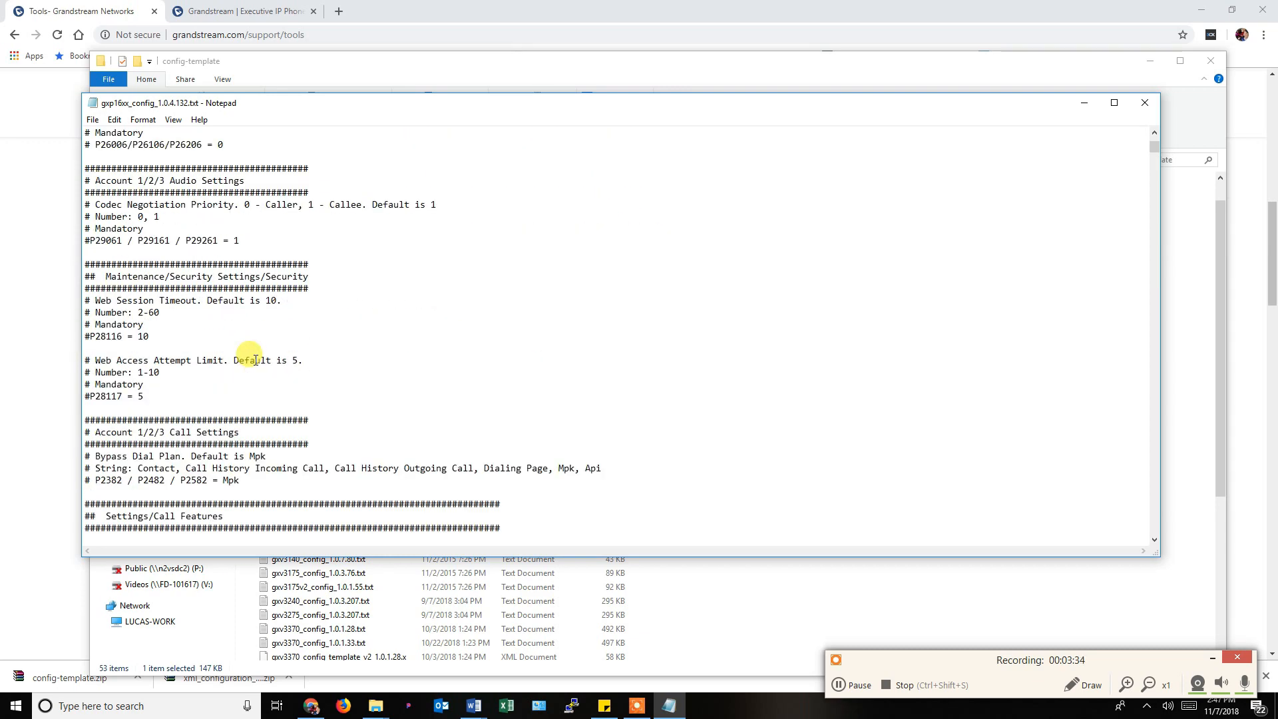
scroll(256, 360, down, 18)
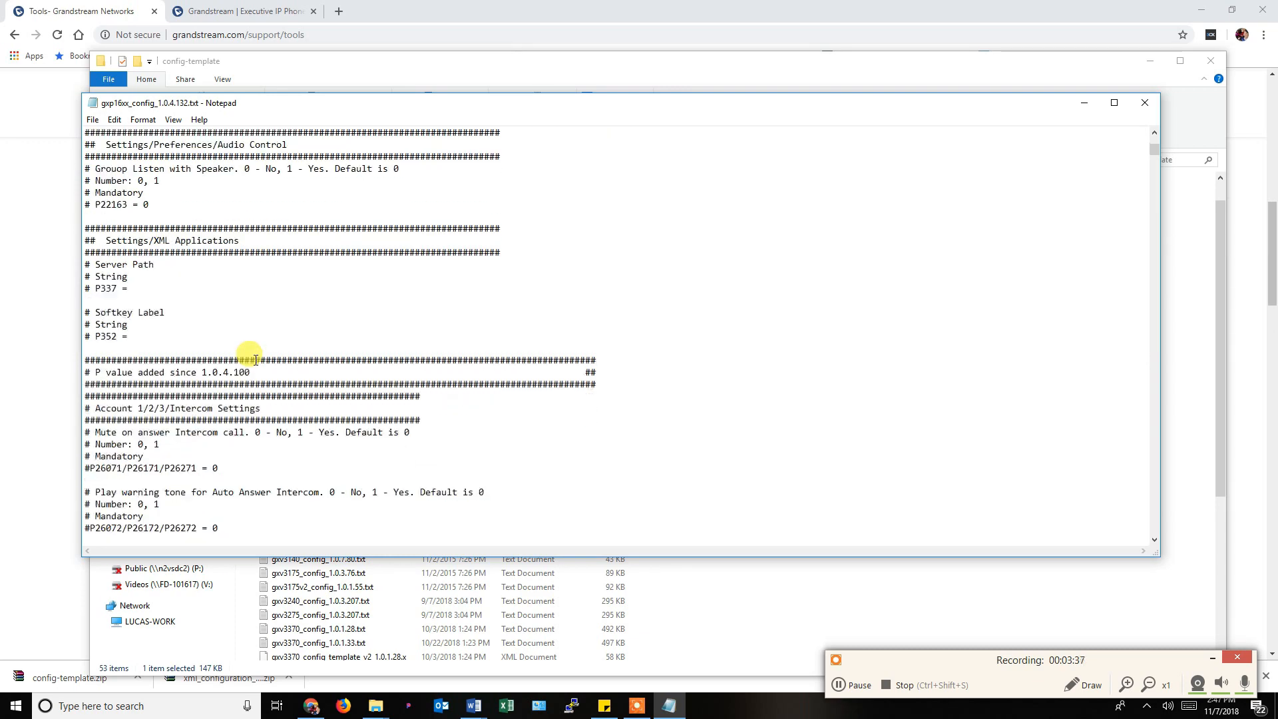
scroll(255, 360, down, 20)
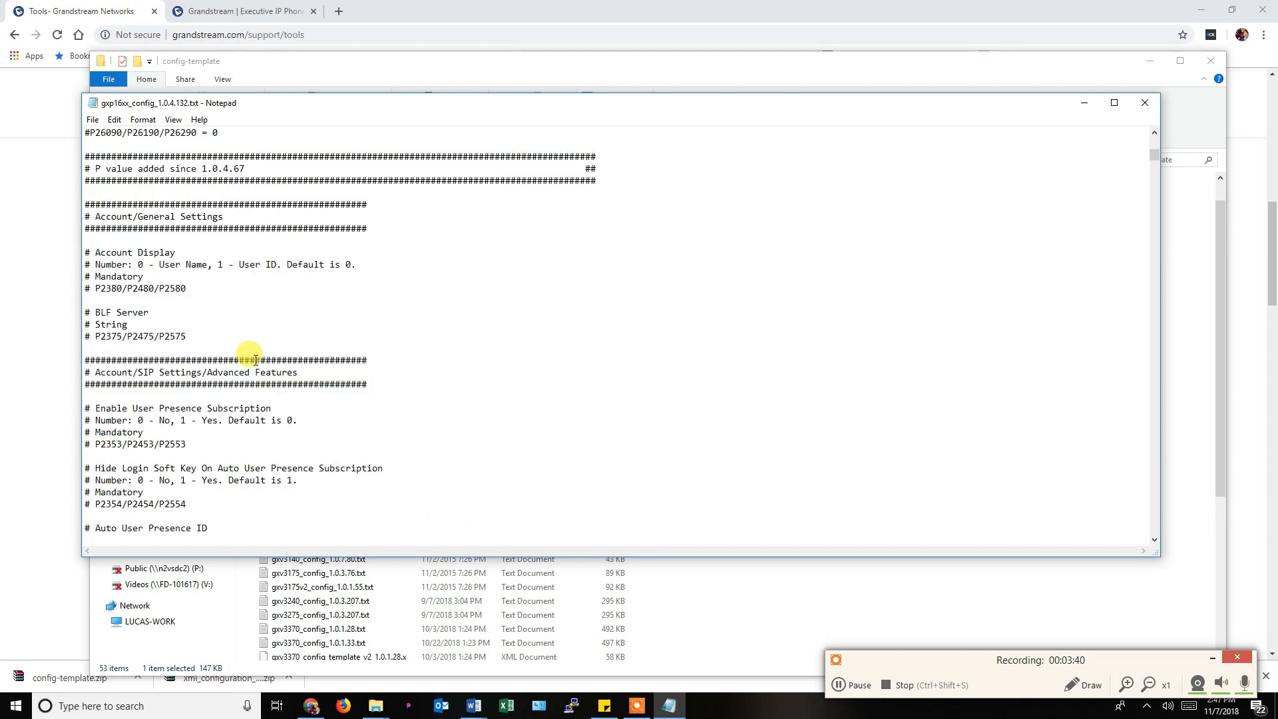
scroll(256, 360, up, 1)
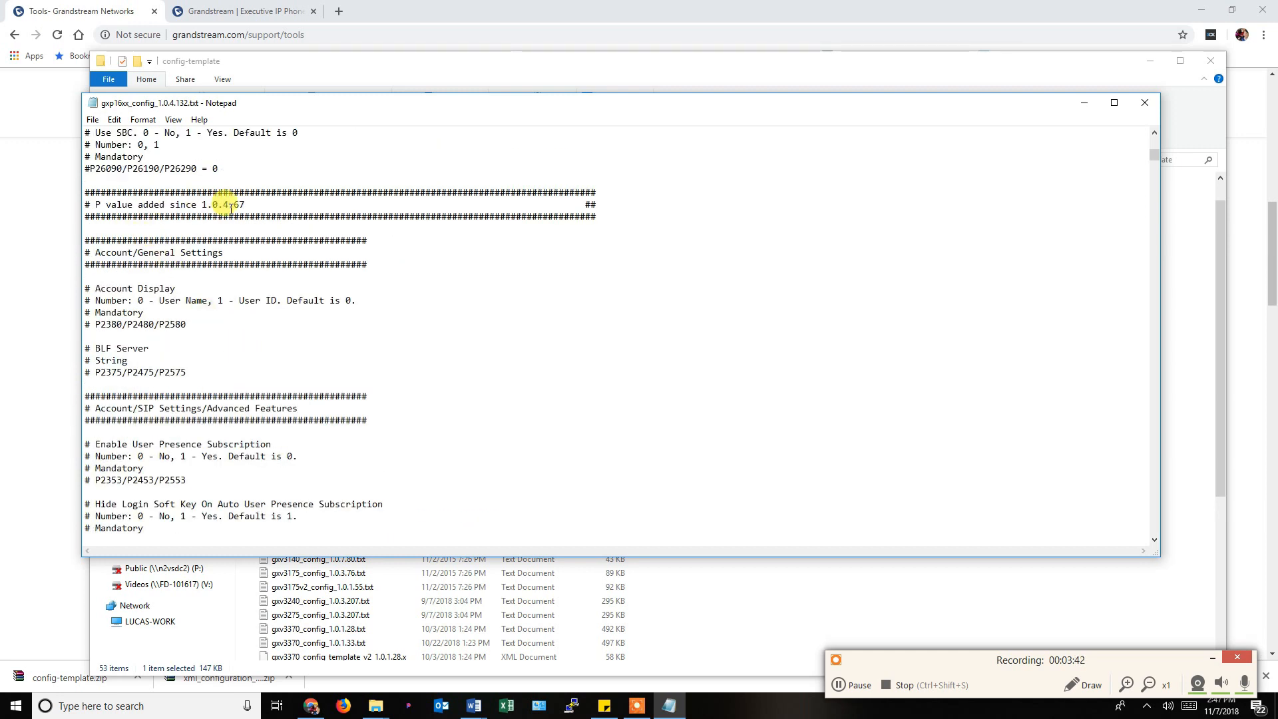
scroll(243, 205, down, 20)
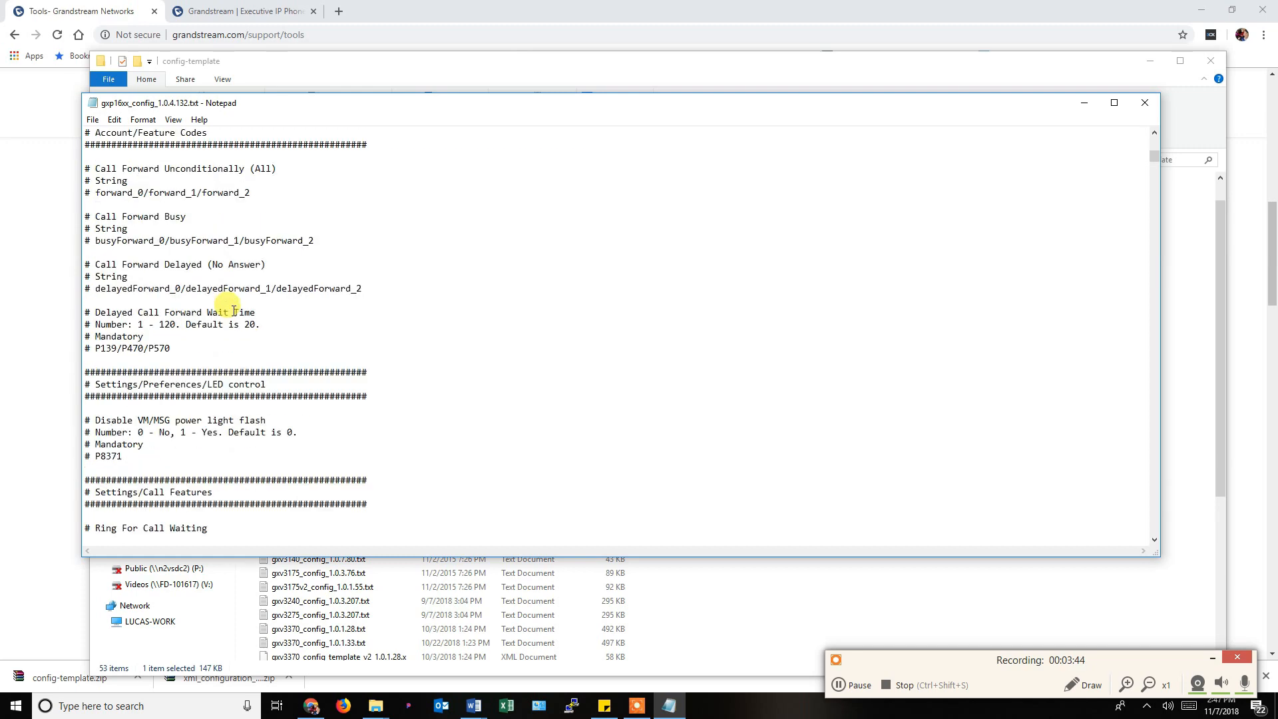
scroll(234, 311, down, 20)
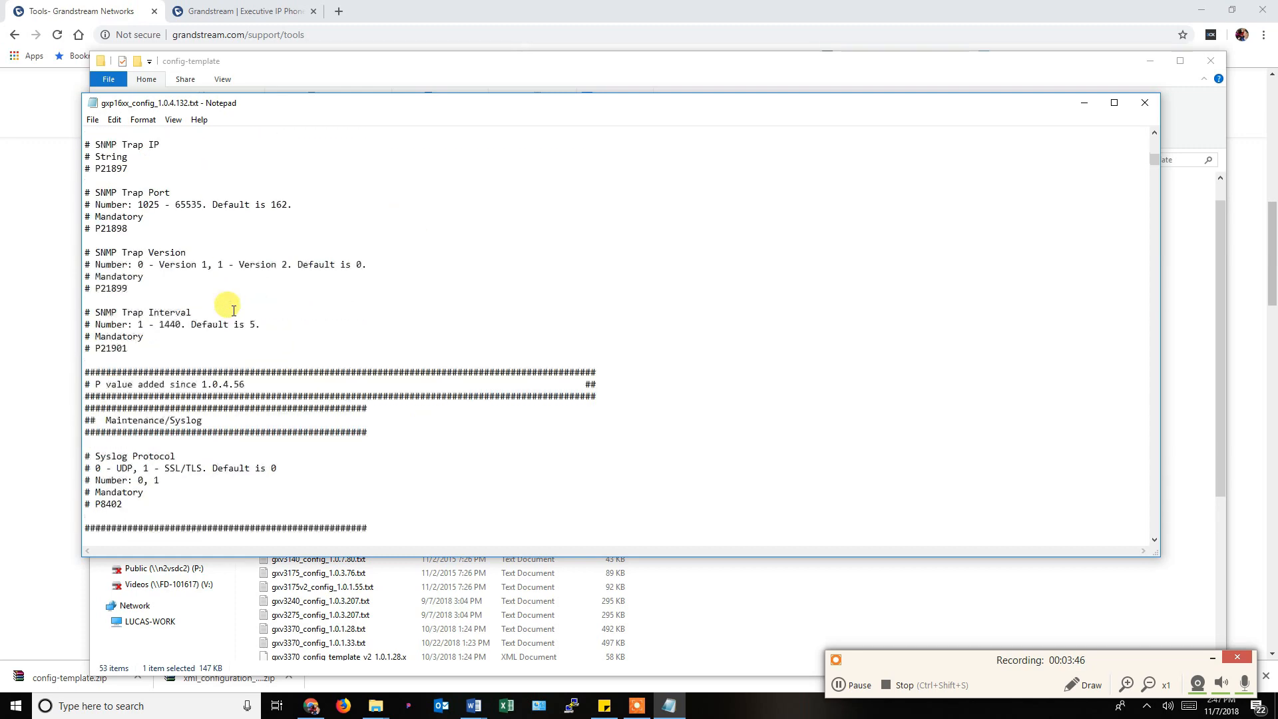
scroll(234, 311, down, 20)
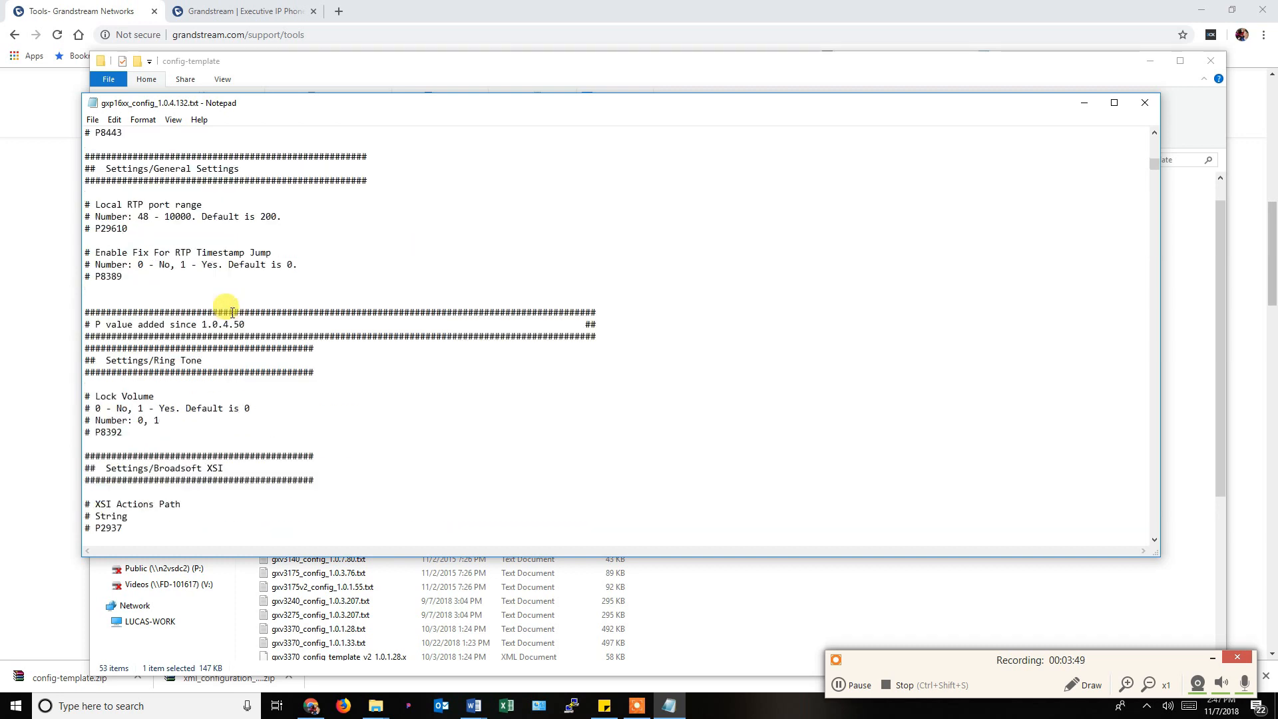
click(1154, 487)
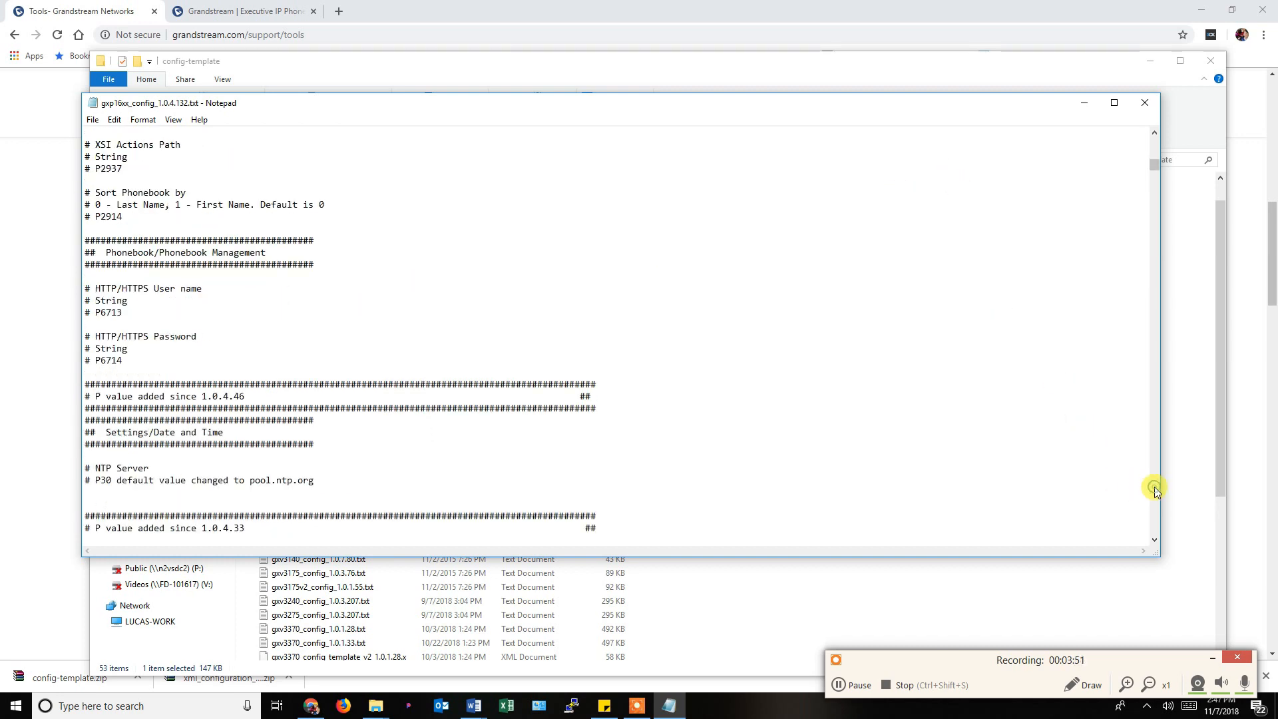
click(1154, 487)
click(1154, 488)
click(1155, 487)
click(1154, 487)
click(1154, 487)
click(1154, 488)
click(1154, 487)
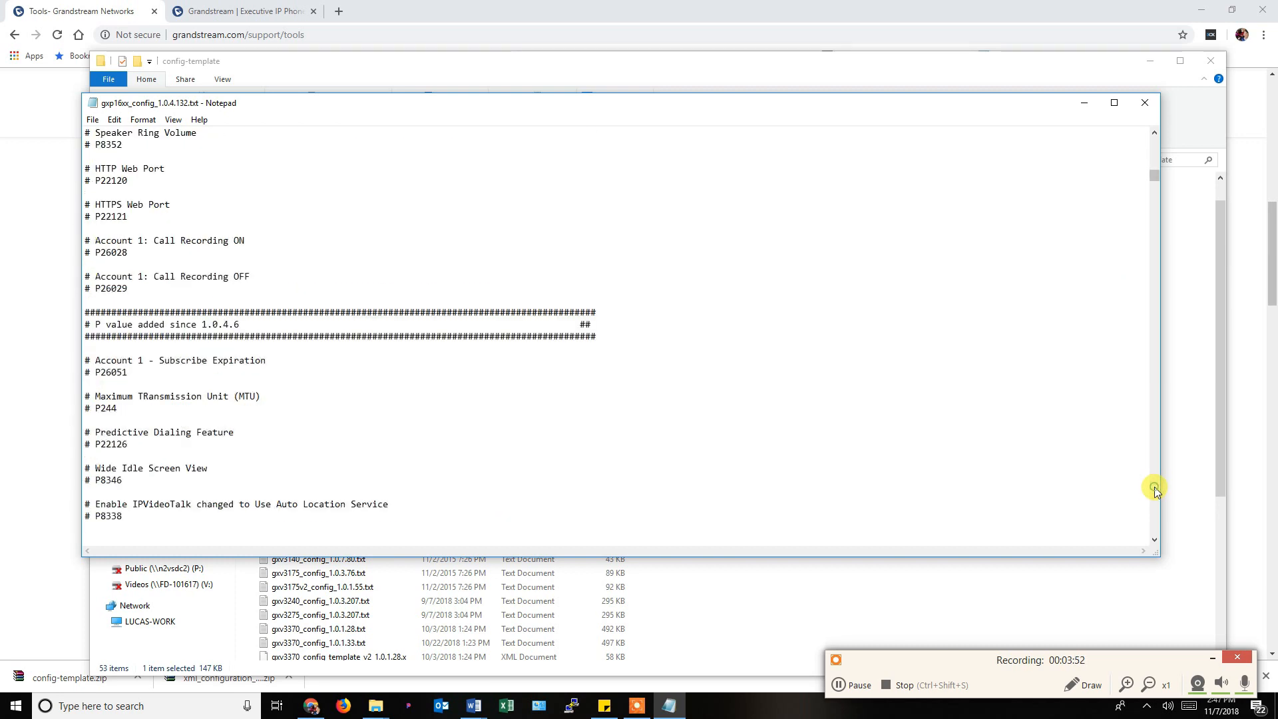
click(1154, 488)
click(1154, 488)
click(1154, 488)
click(1155, 486)
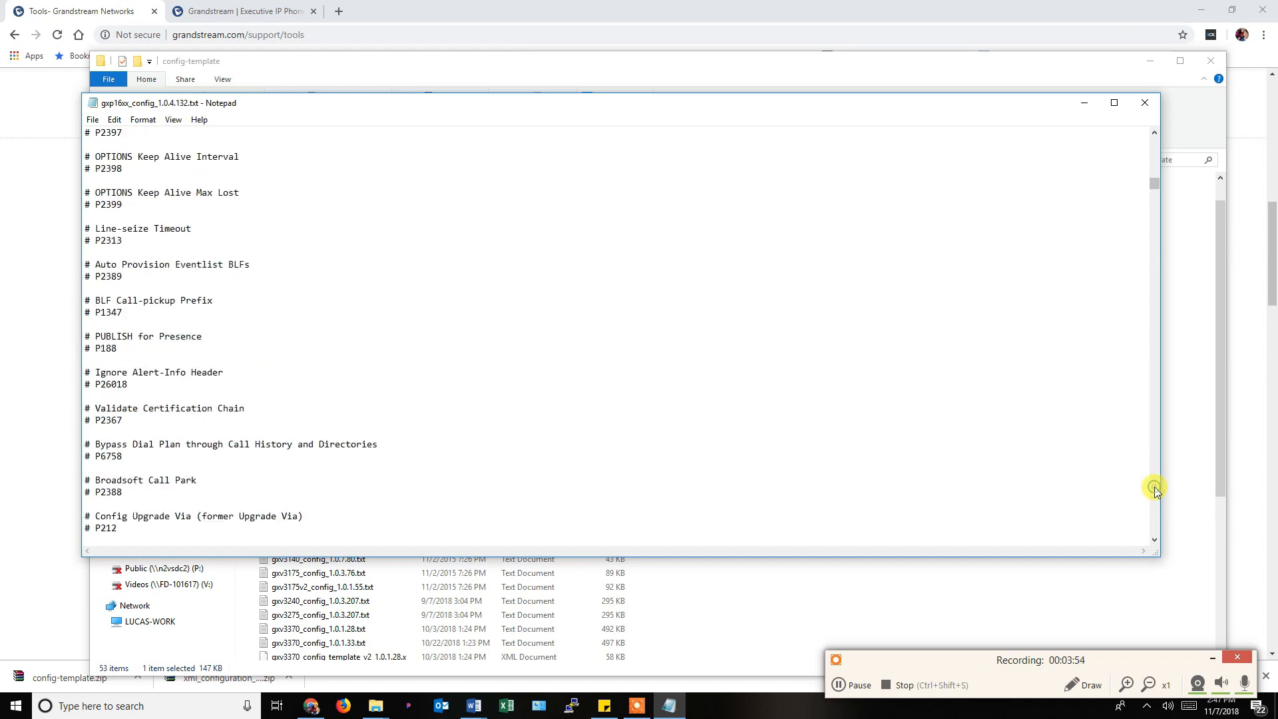
click(1154, 487)
click(1155, 486)
click(1154, 486)
click(1155, 488)
click(1154, 488)
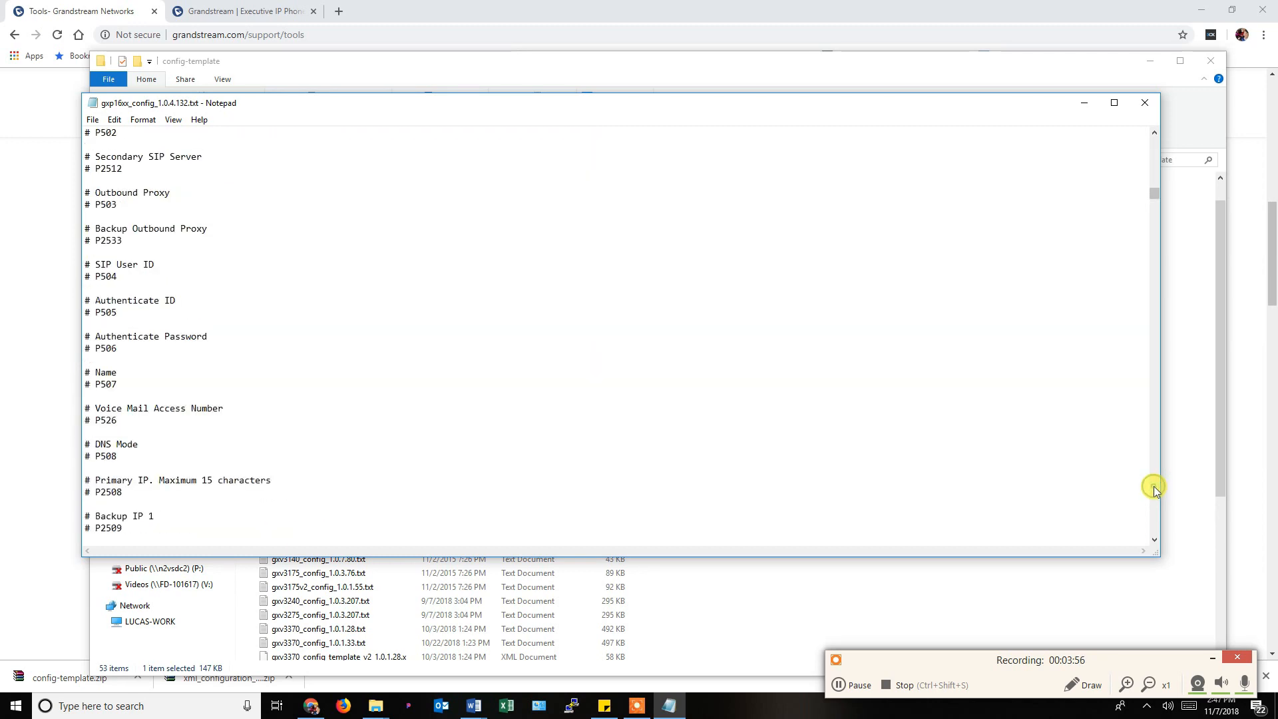
click(1155, 488)
click(1154, 488)
click(1154, 487)
click(1154, 488)
click(1154, 488)
click(1154, 488)
click(1154, 488)
click(1154, 488)
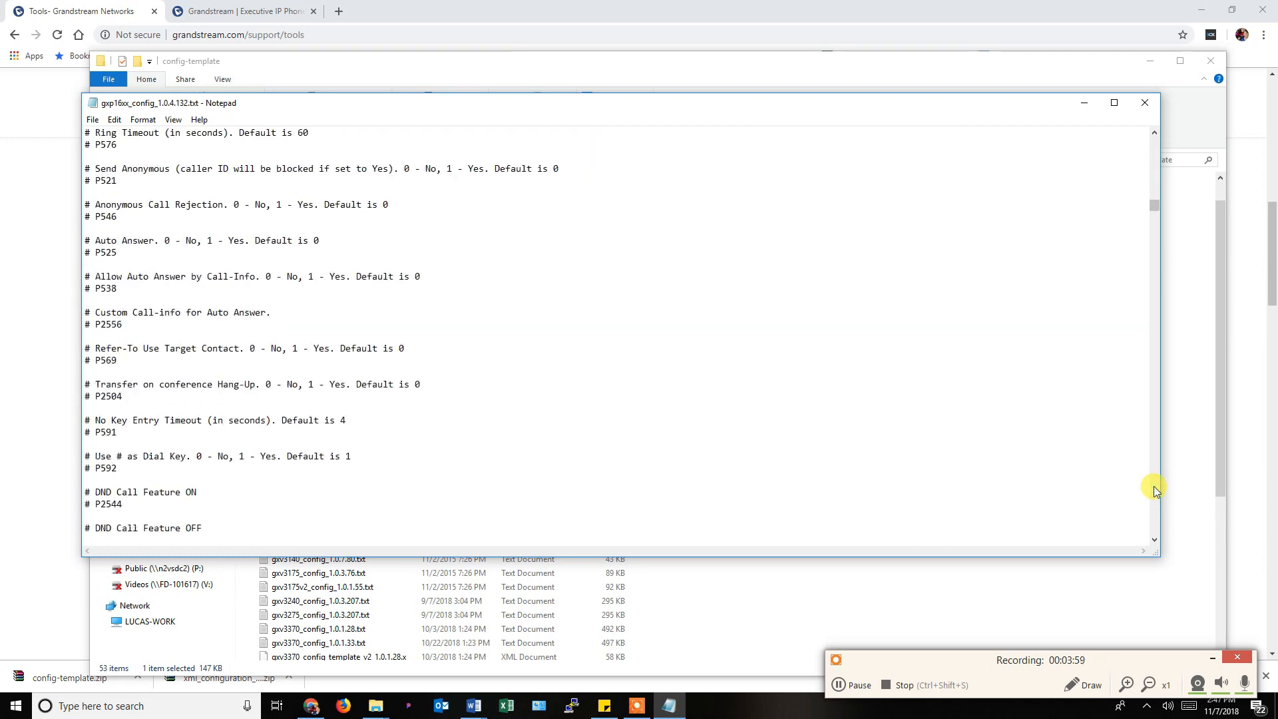
click(1154, 488)
click(1154, 488)
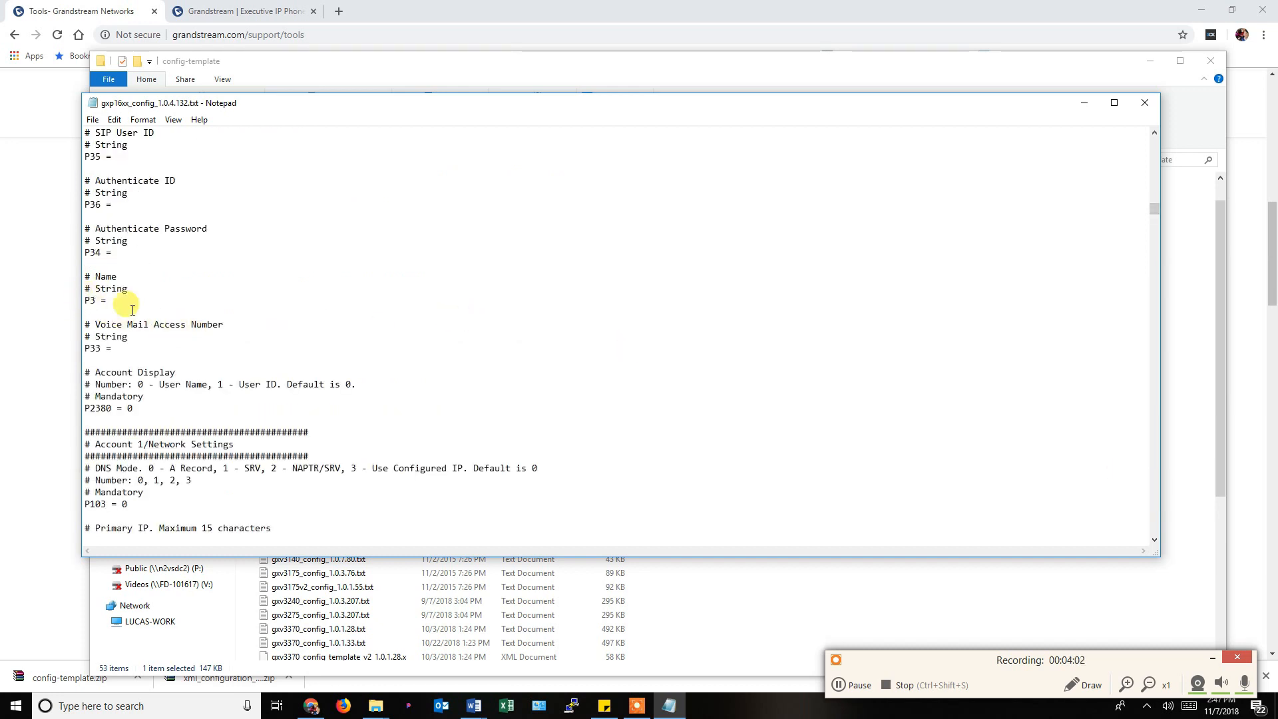
scroll(166, 303, up, 18)
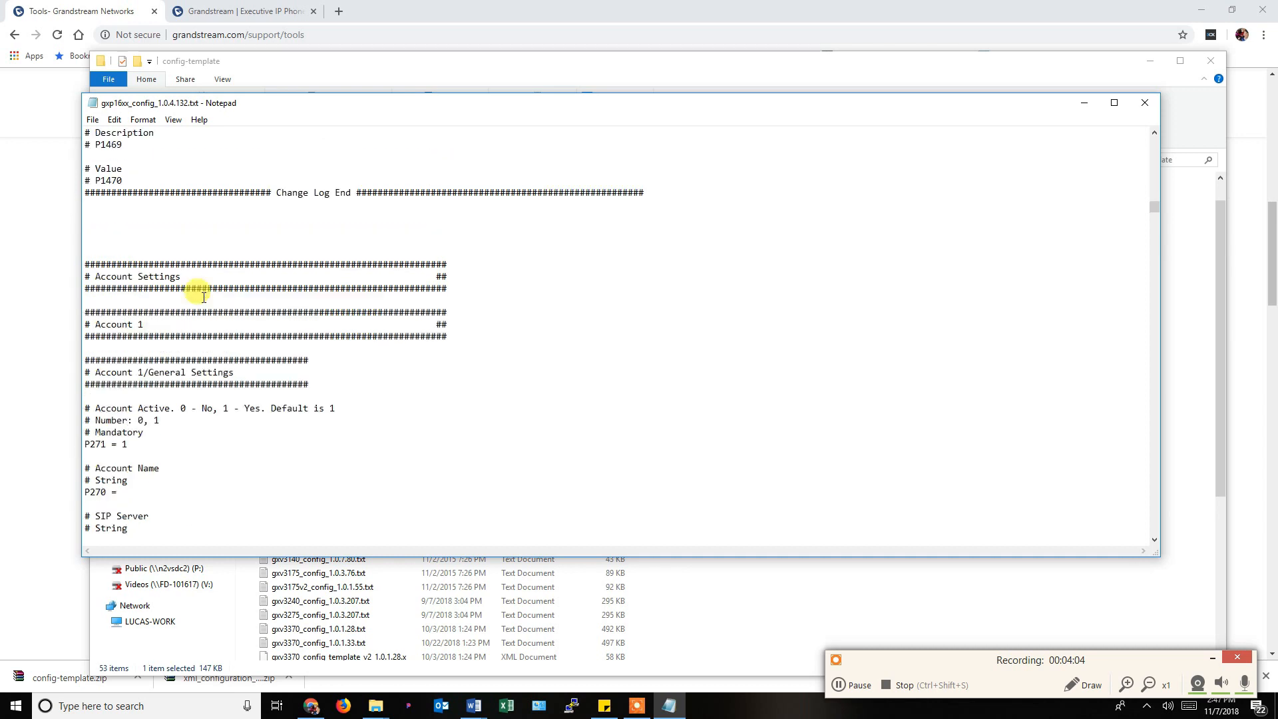
Highlight Account Active's 0 - No and 1 - Yes options and its P271 = 1 line.
scroll(200, 293, up, 2)
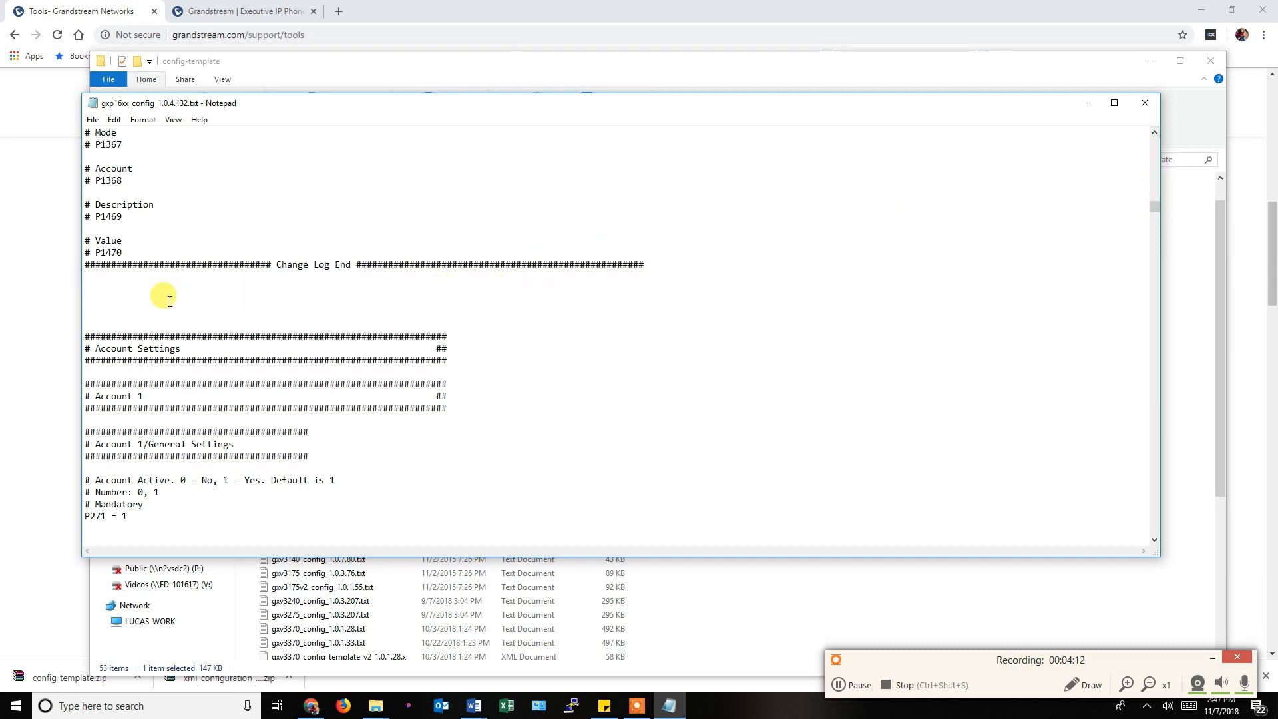
scroll(170, 301, down, 1)
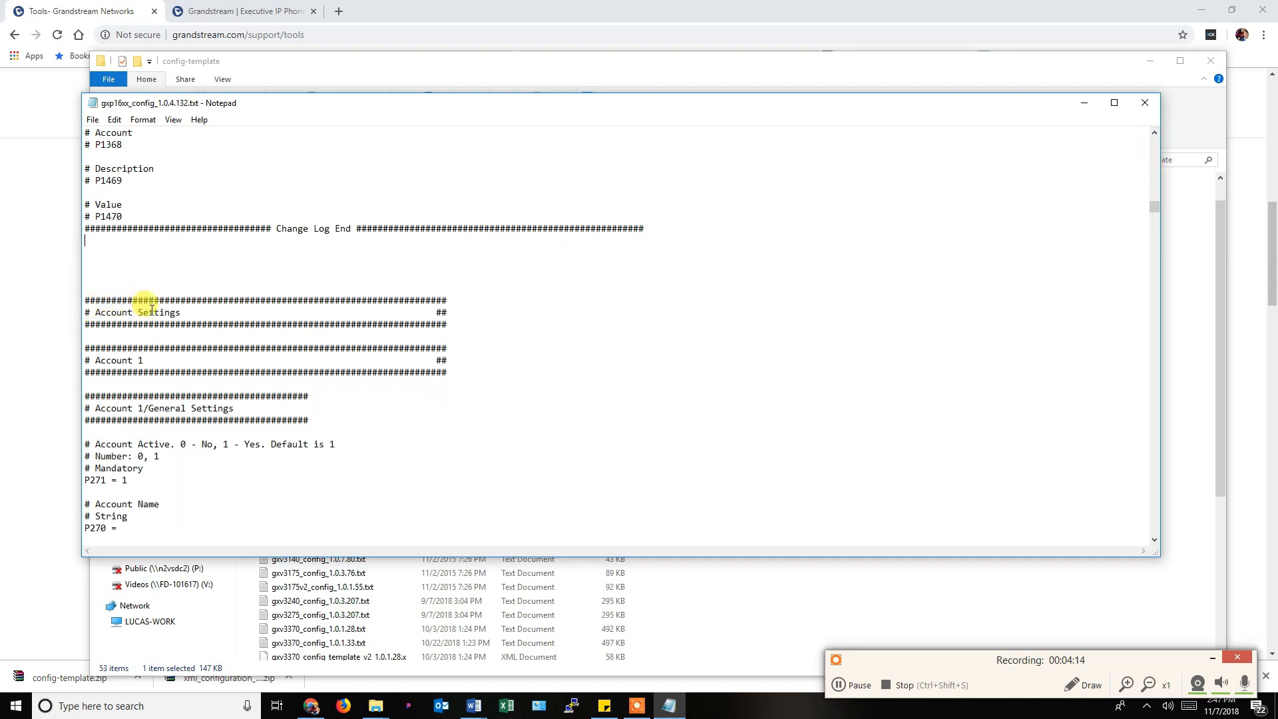
scroll(150, 311, down, 1)
scroll(143, 317, down, 2)
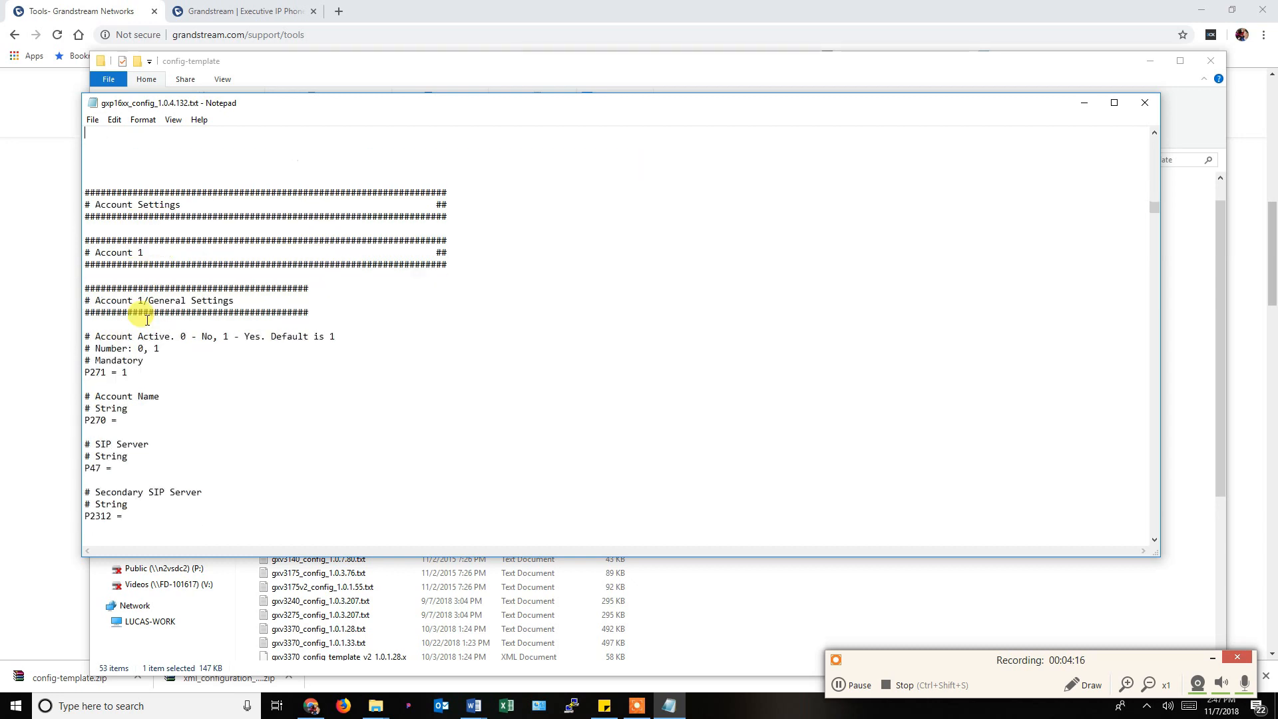
scroll(146, 320, down, 2)
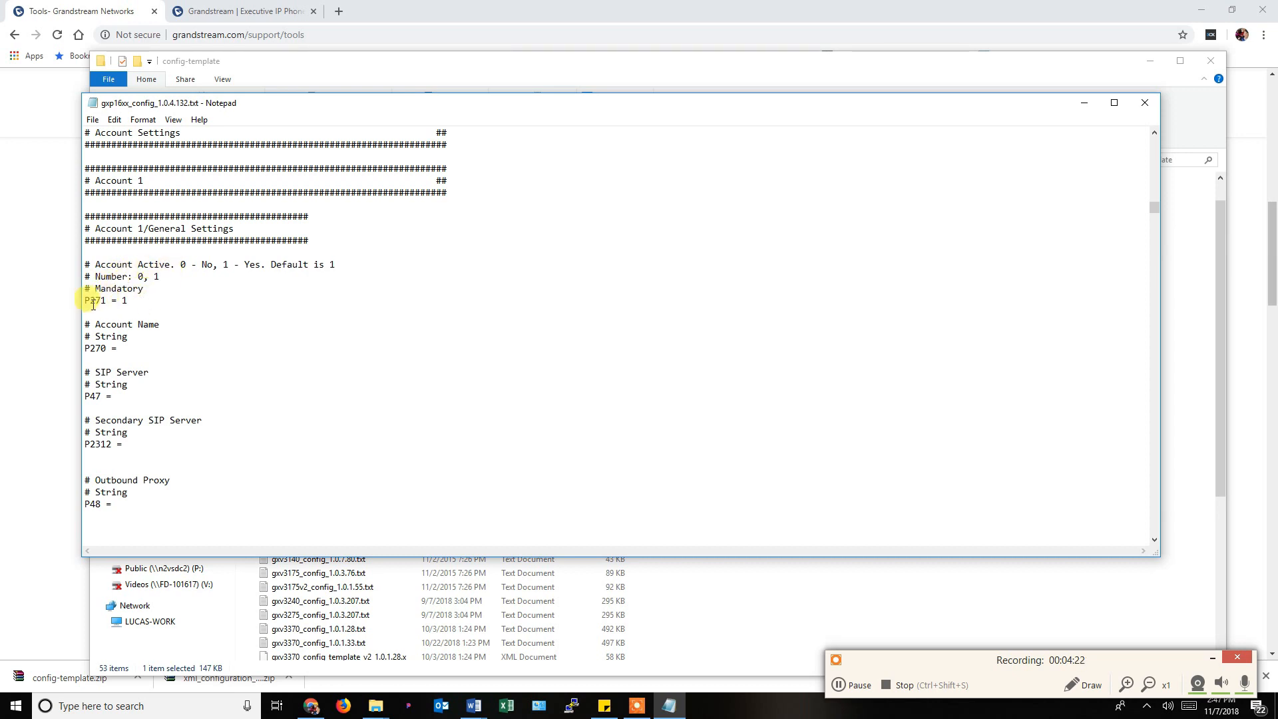
drag(224, 267, 252, 267)
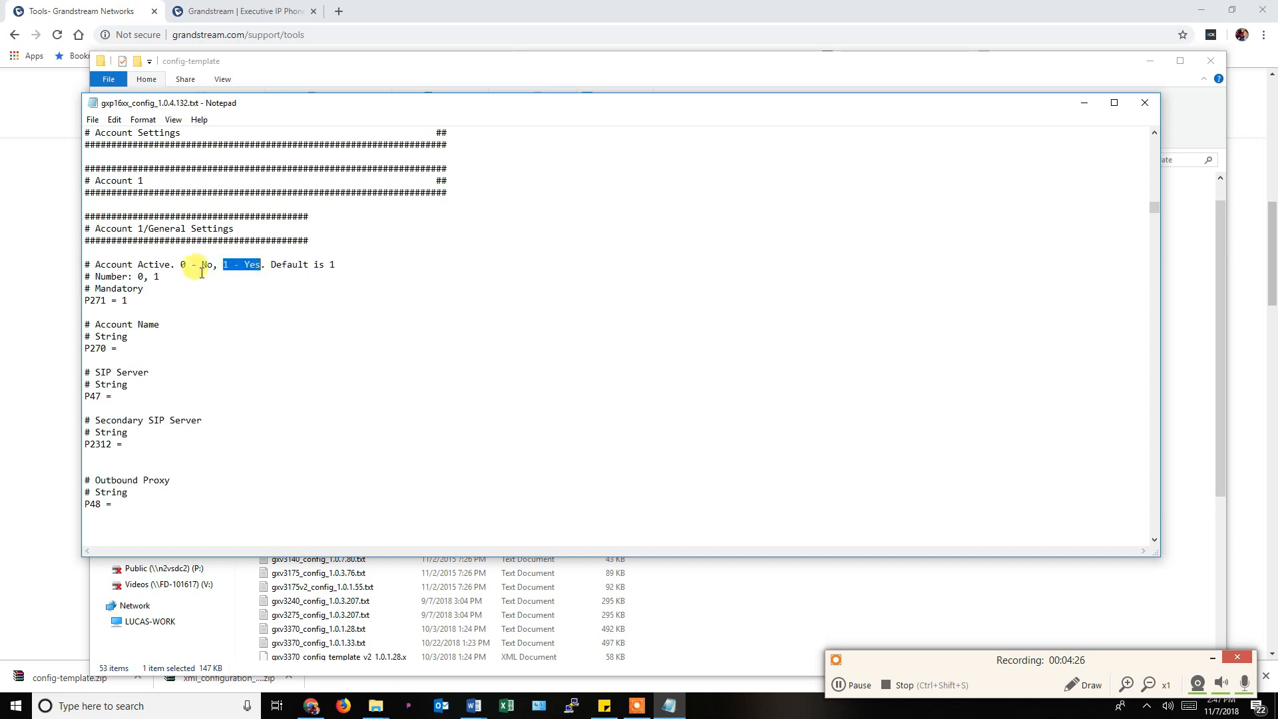
drag(180, 267, 218, 265)
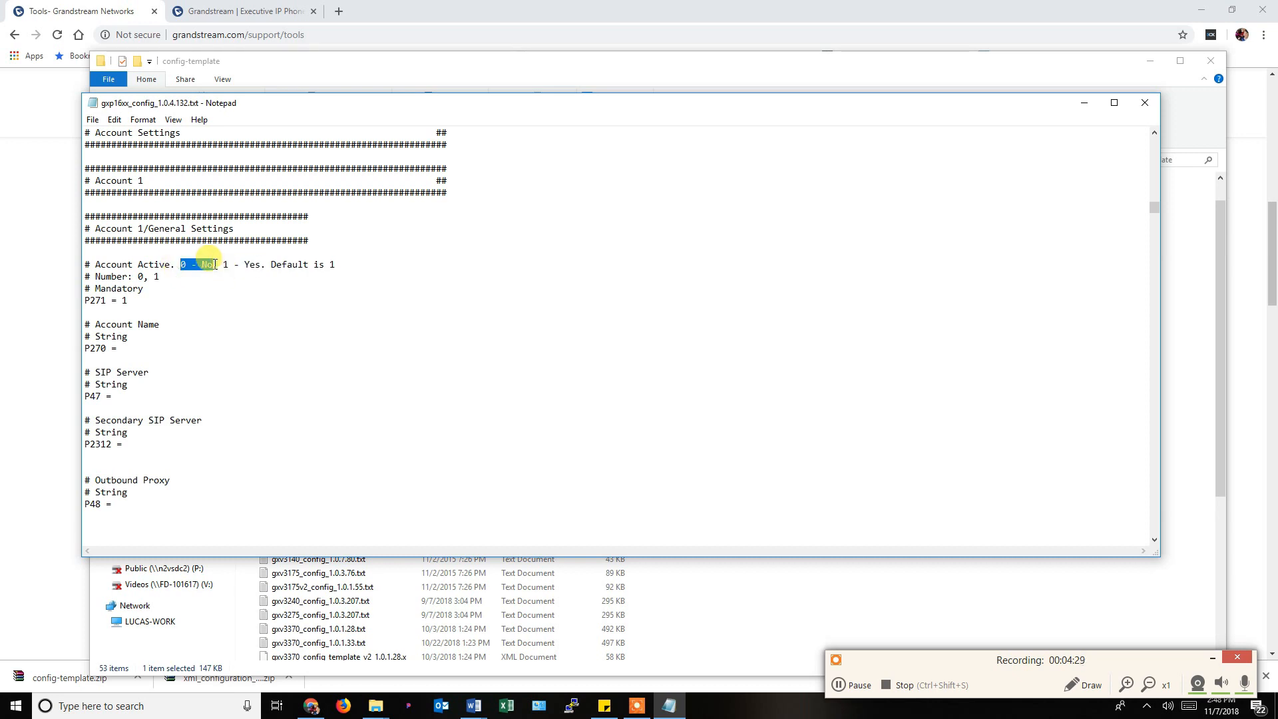
click(147, 301)
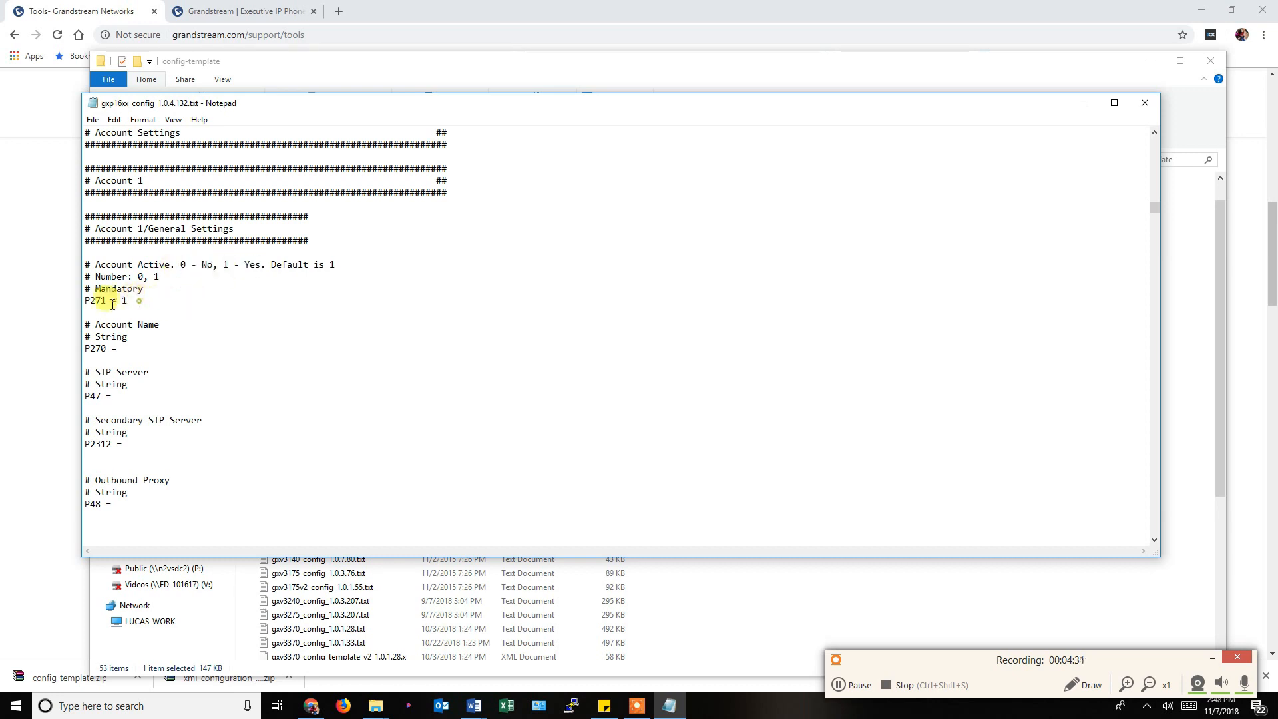
click(77, 306)
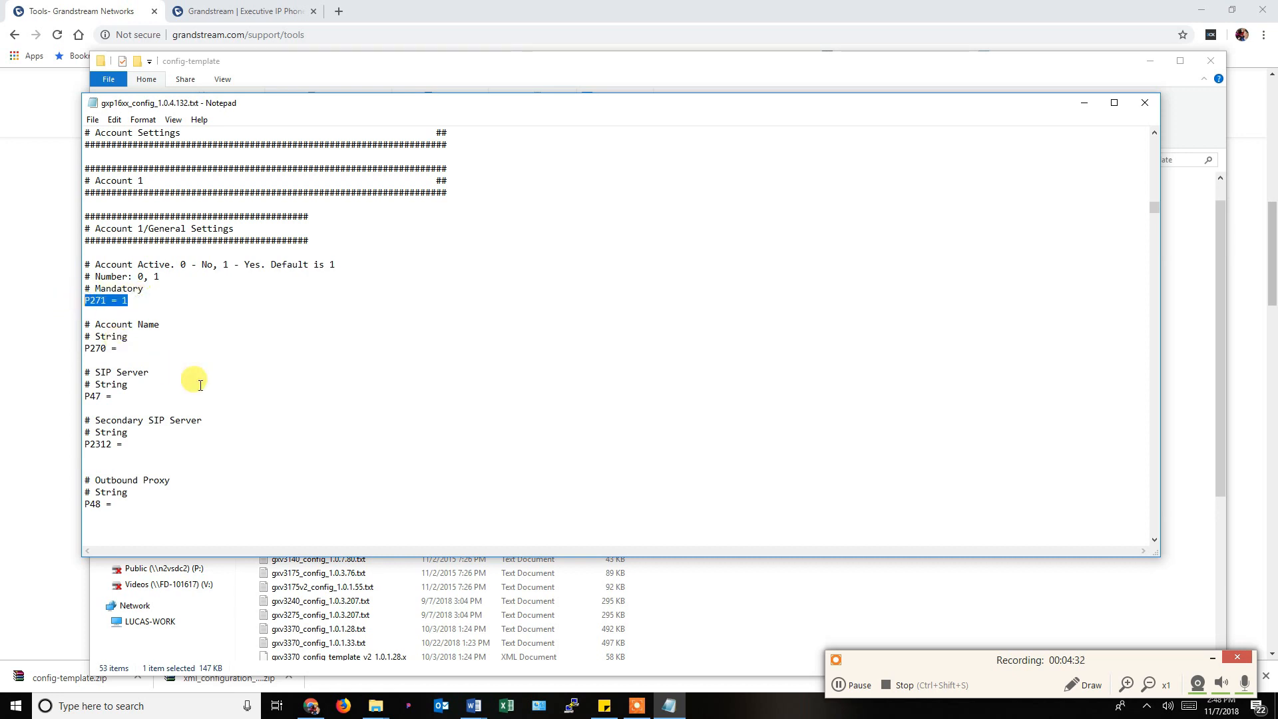
Check the blank P270 Account Name, P47 SIP Server, P2312 and P2375 BLF Server values.
click(123, 349)
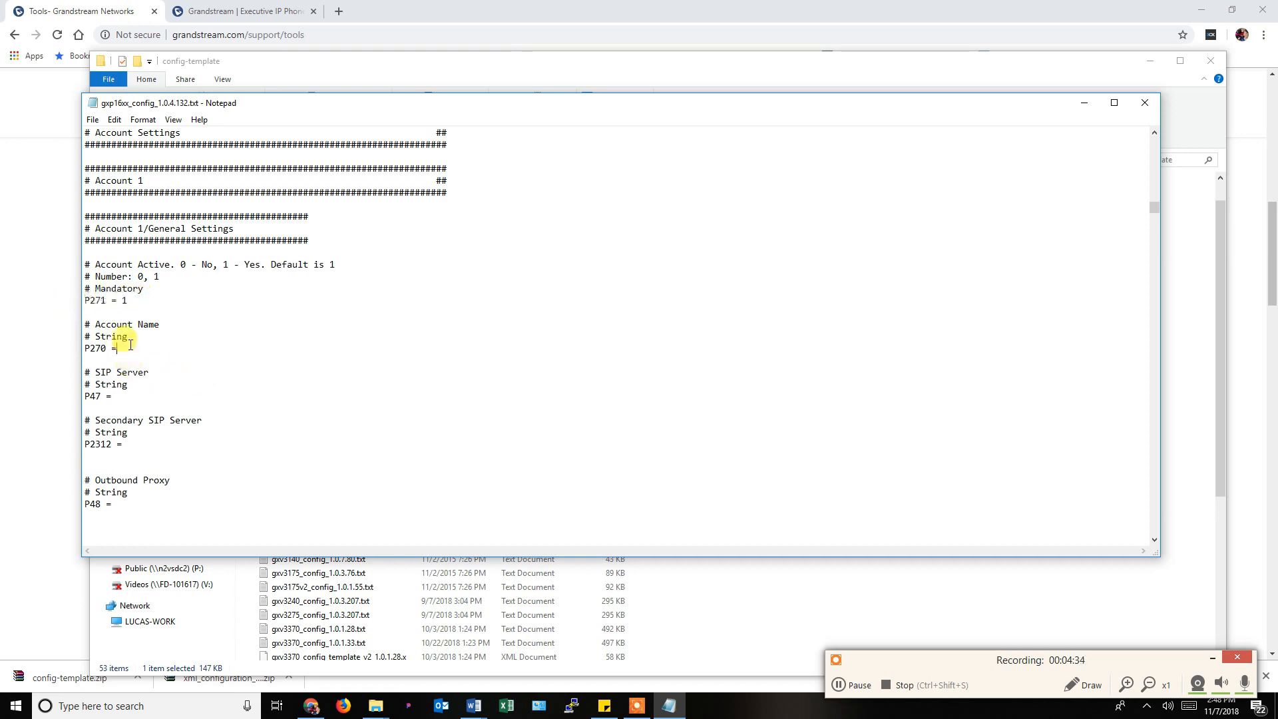
click(138, 400)
click(141, 443)
scroll(177, 442, down, 4)
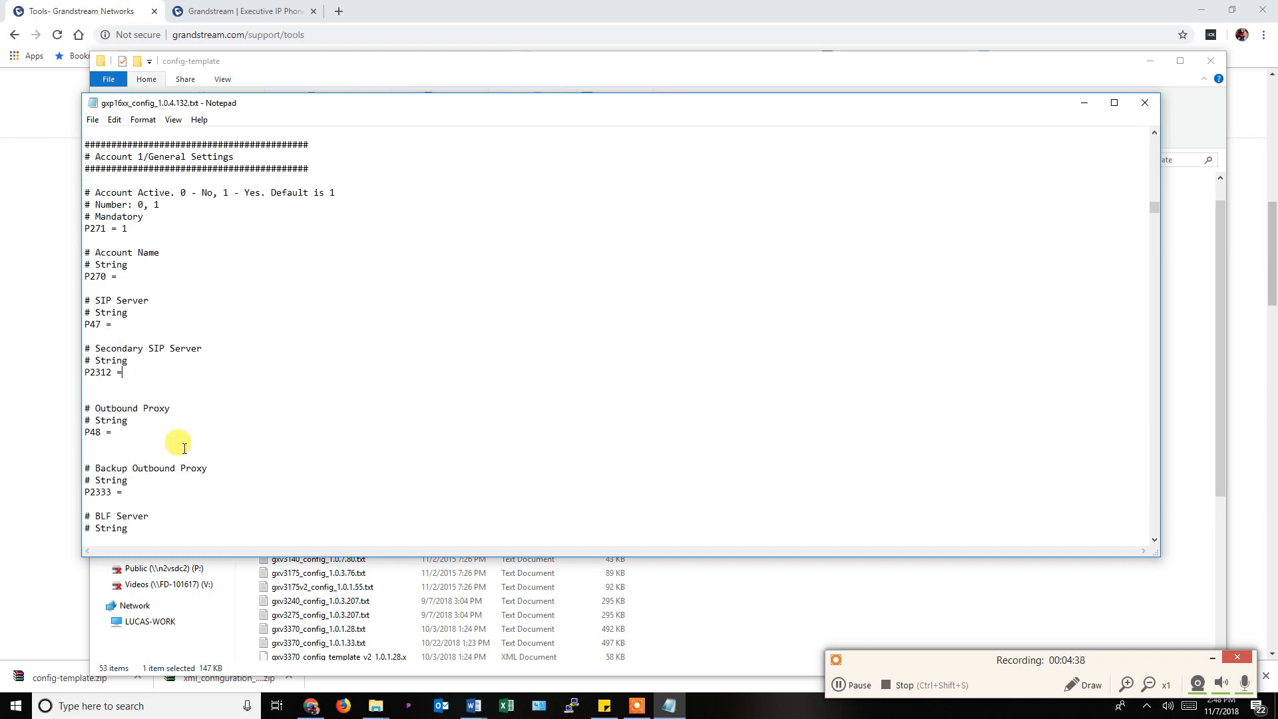
scroll(184, 448, down, 2)
click(149, 395)
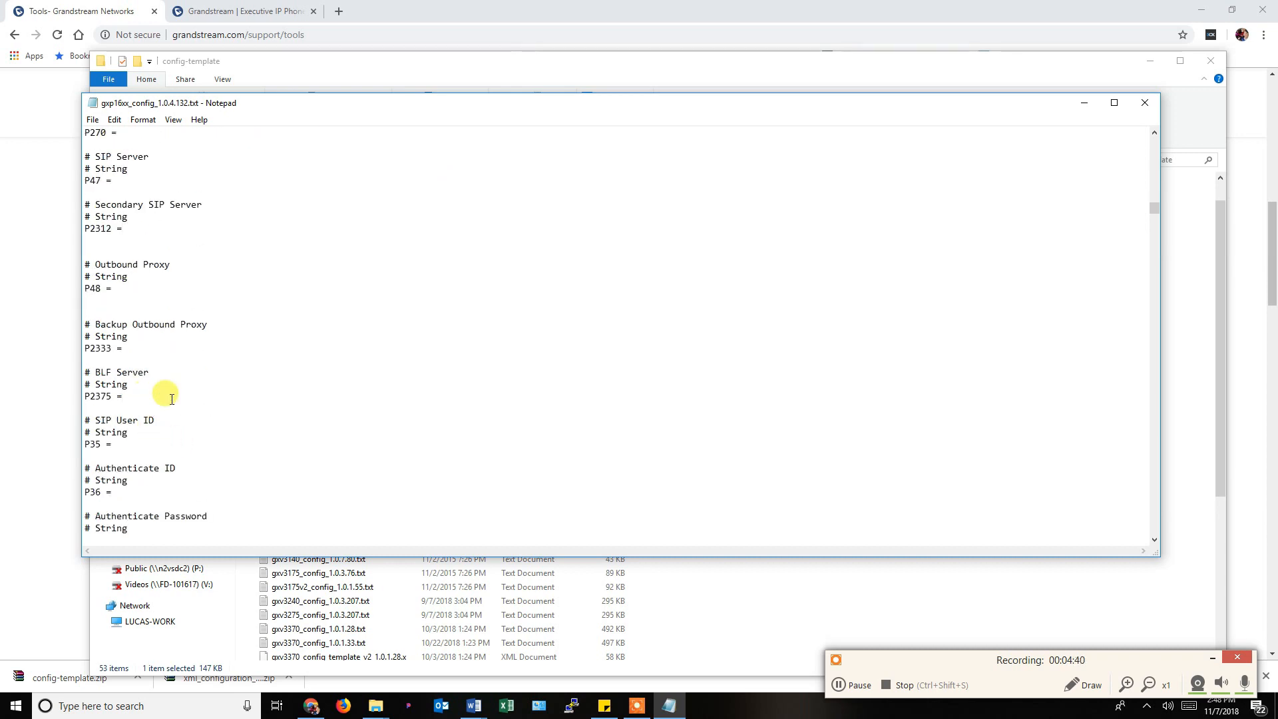
scroll(151, 399, down, 1)
scroll(173, 402, down, 2)
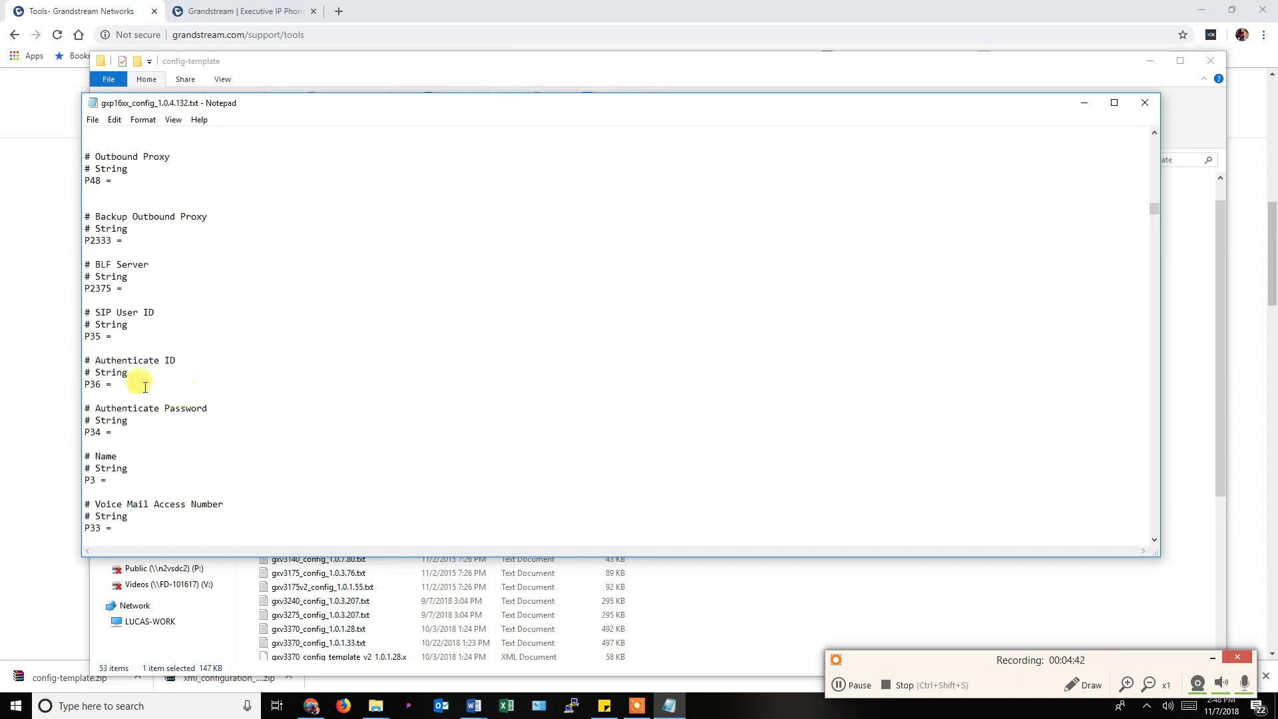
scroll(148, 382, down, 2)
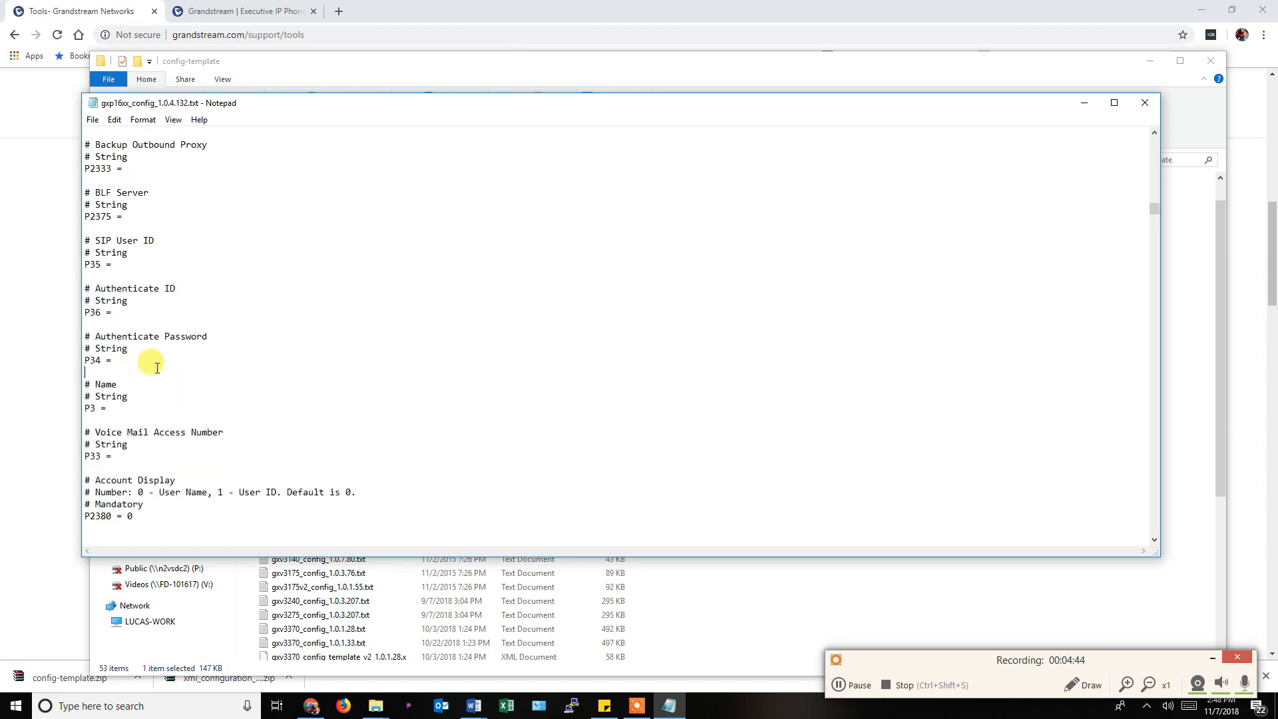
scroll(160, 405, down, 3)
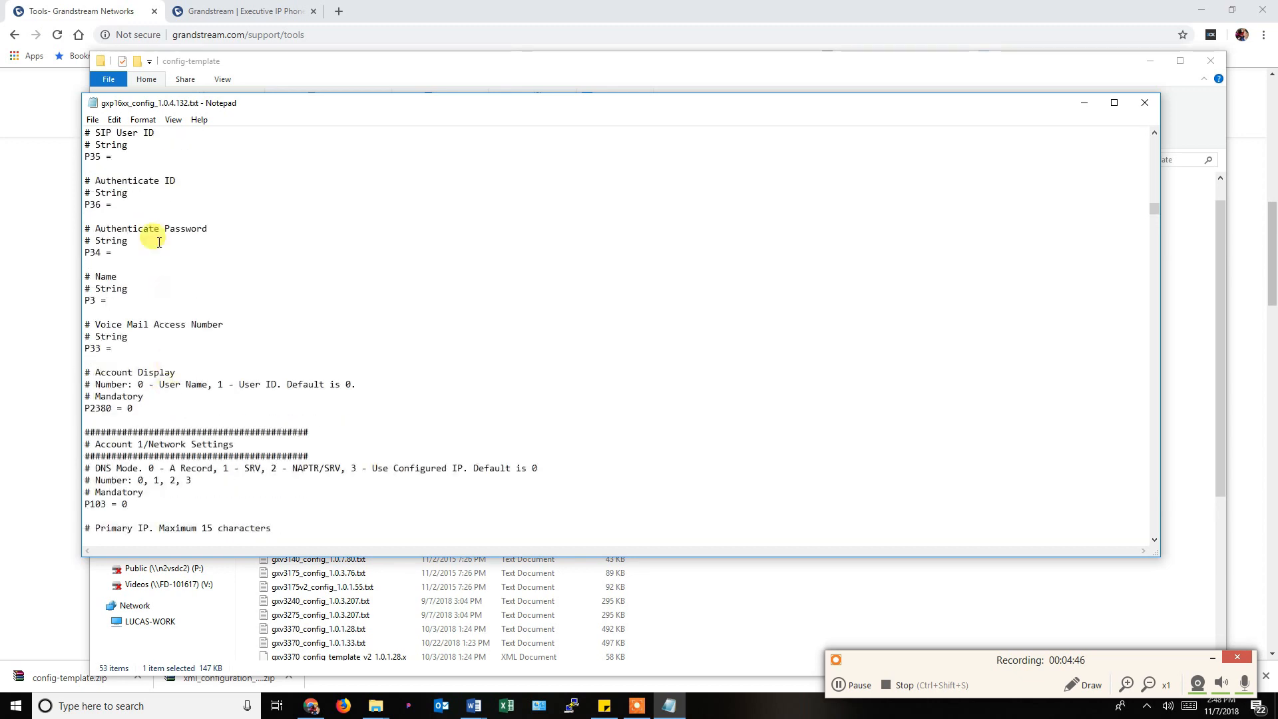
scroll(173, 279, down, 14)
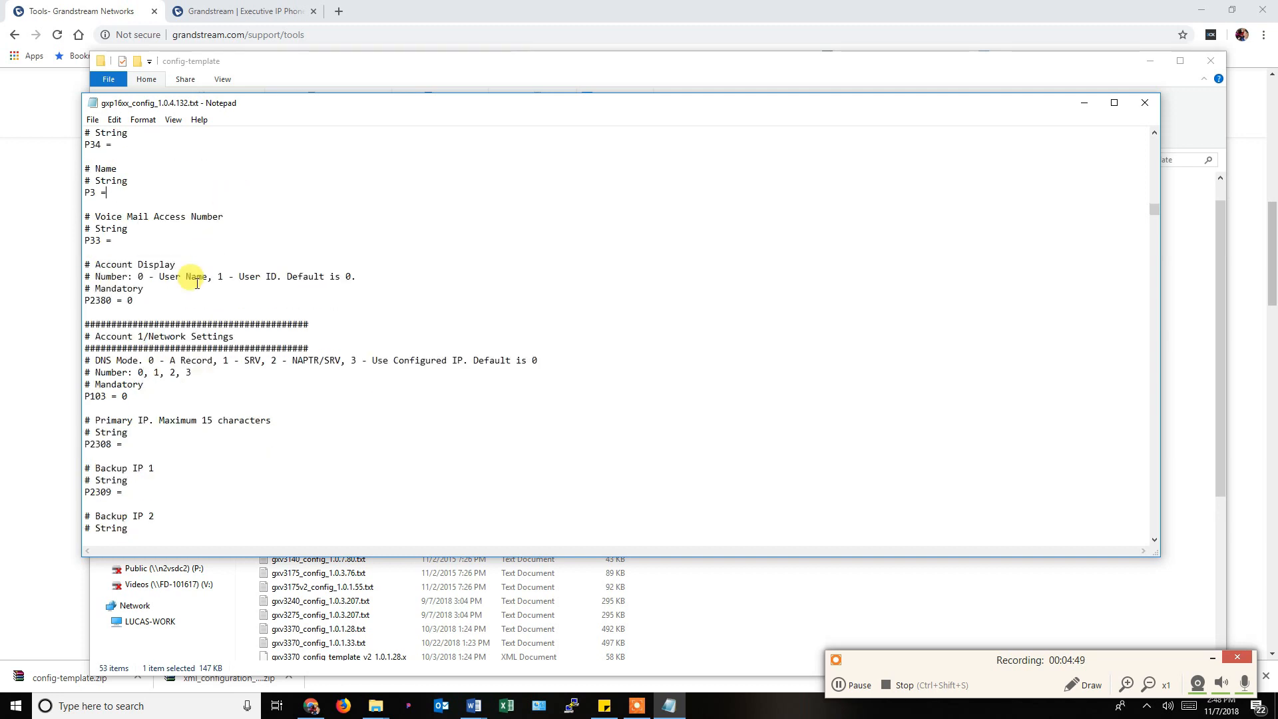
scroll(196, 291, down, 5)
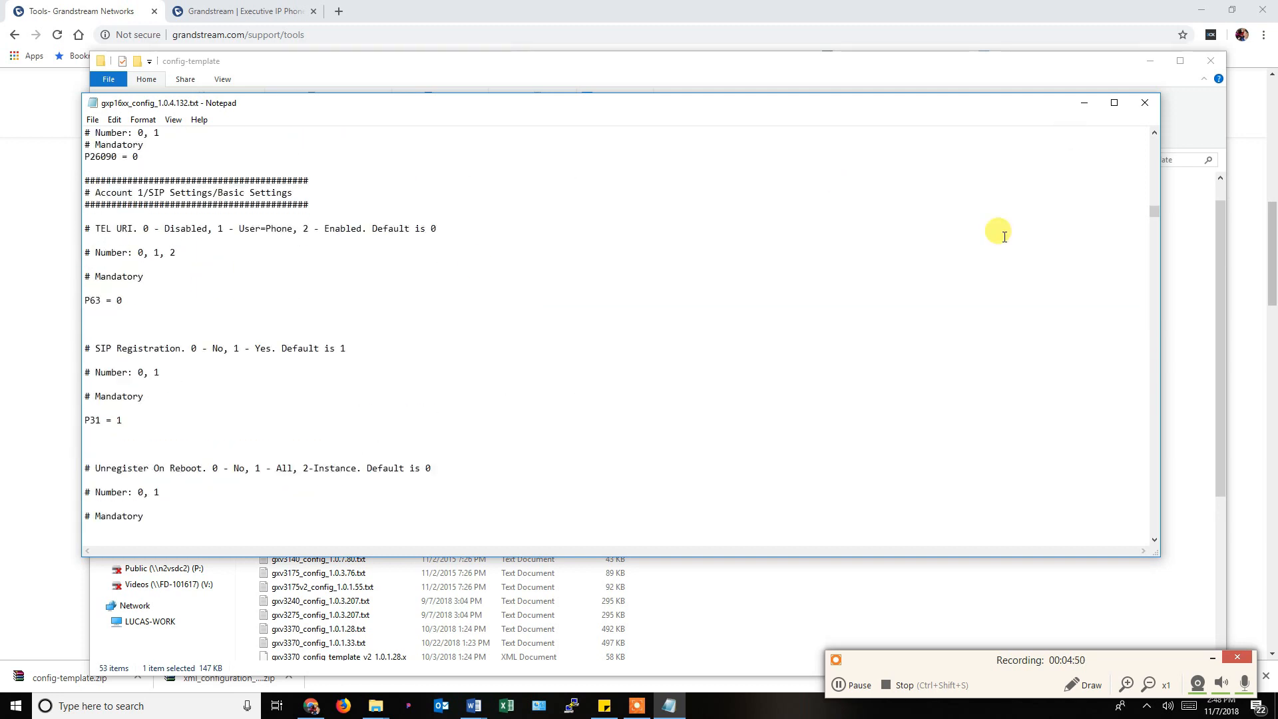
scroll(1153, 492, down, 20)
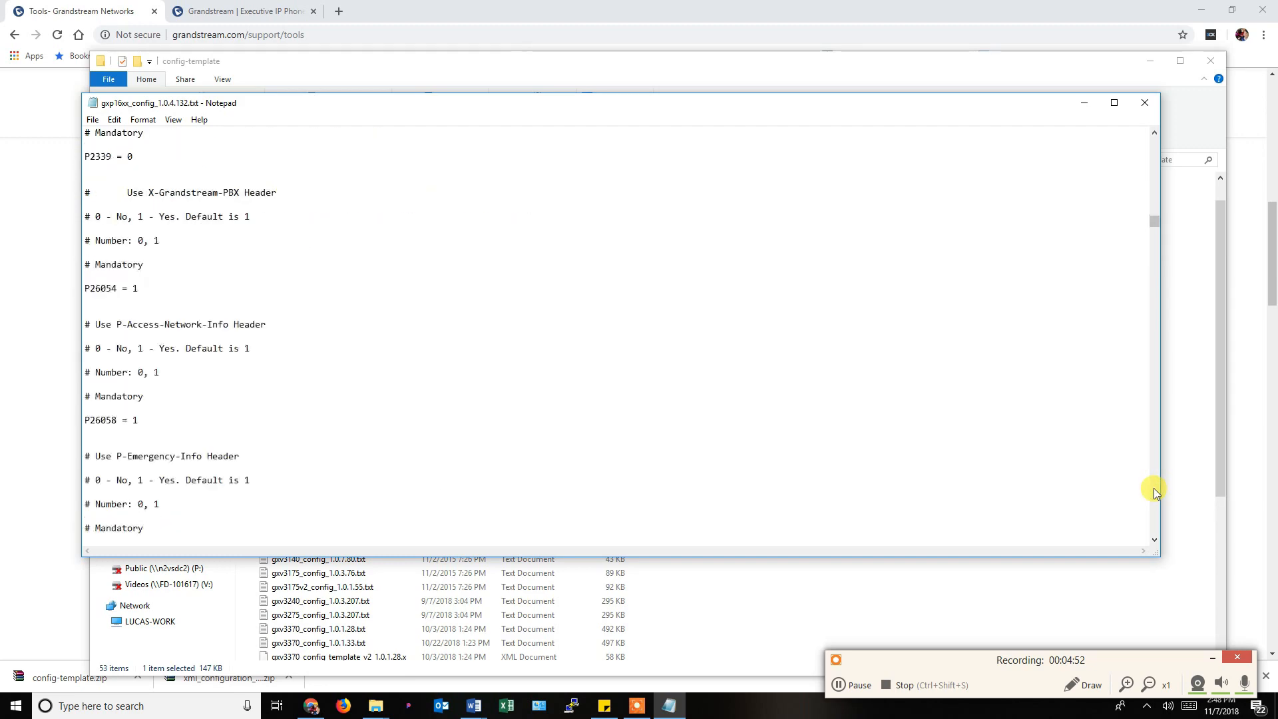
scroll(1154, 491, down, 20)
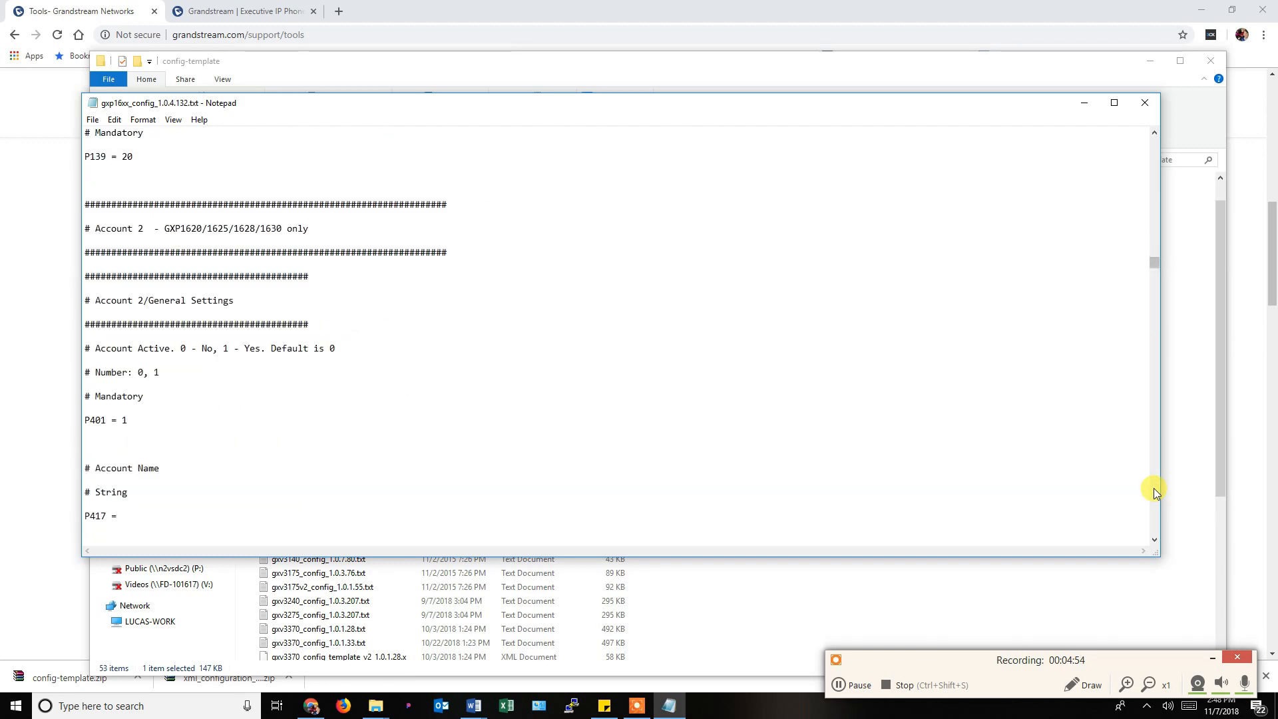
scroll(1152, 489, down, 20)
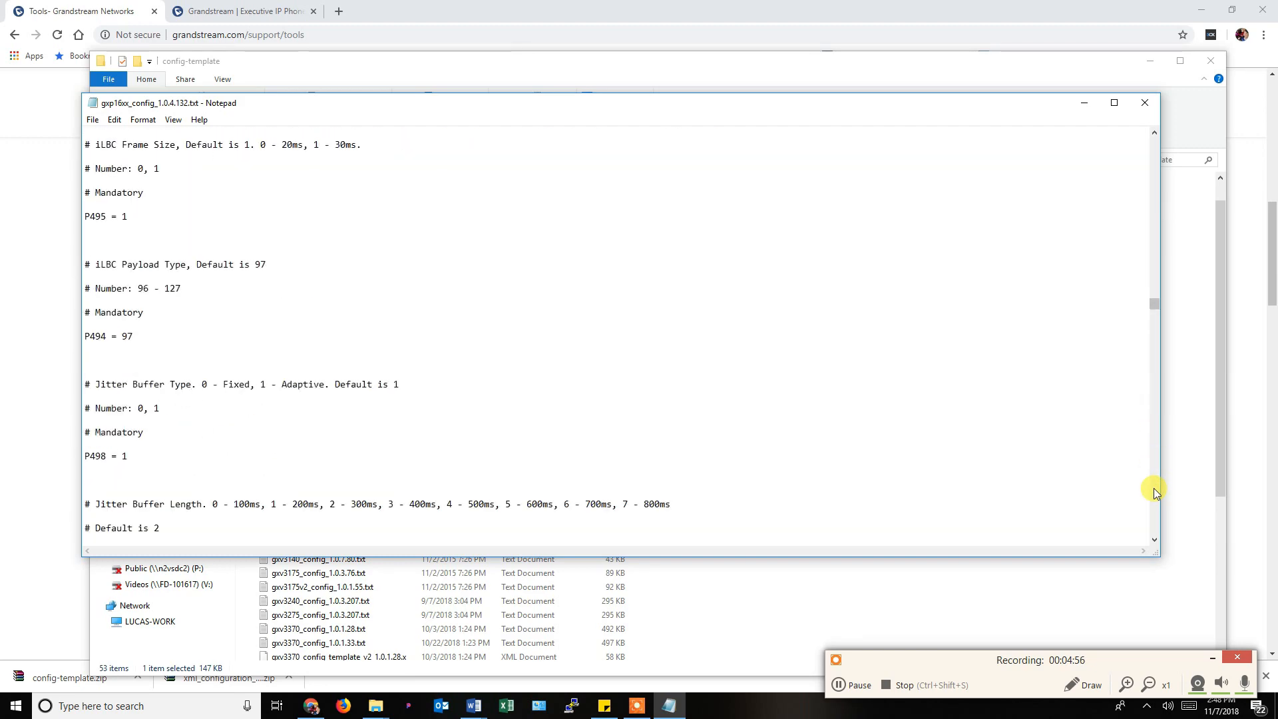
scroll(1152, 489, down, 20)
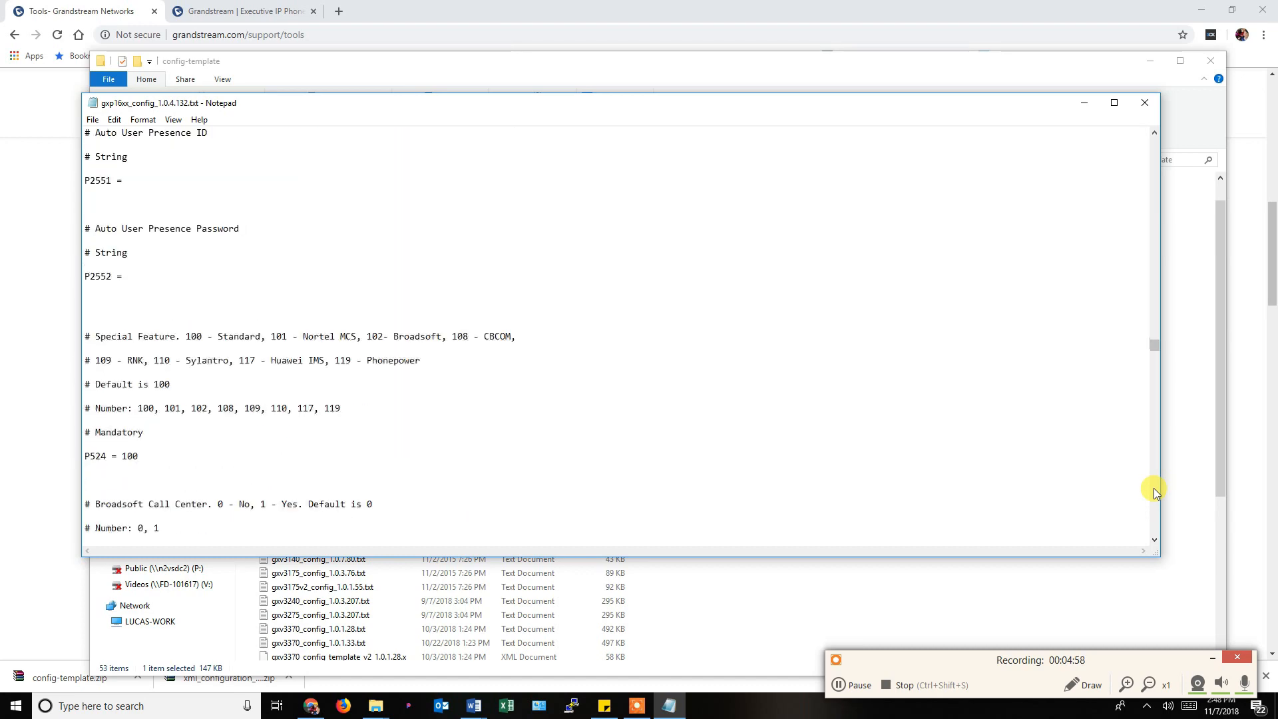
scroll(1153, 489, down, 20)
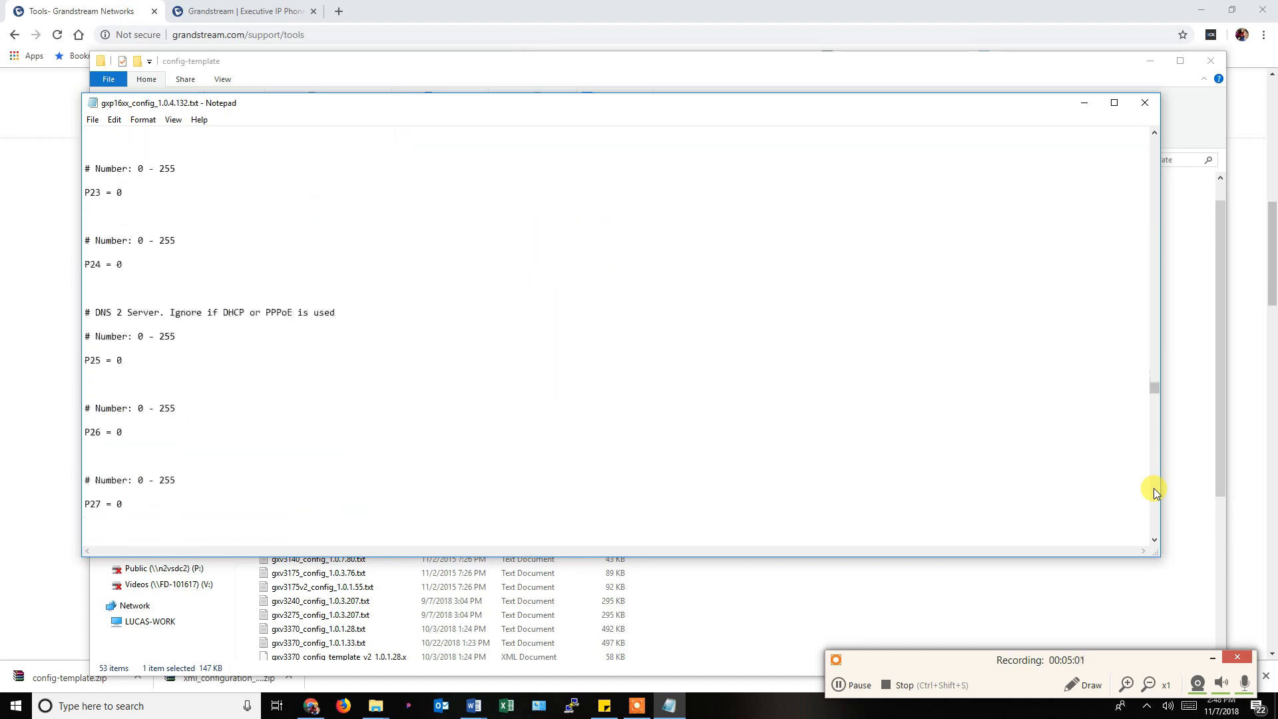
scroll(1154, 492, down, 10)
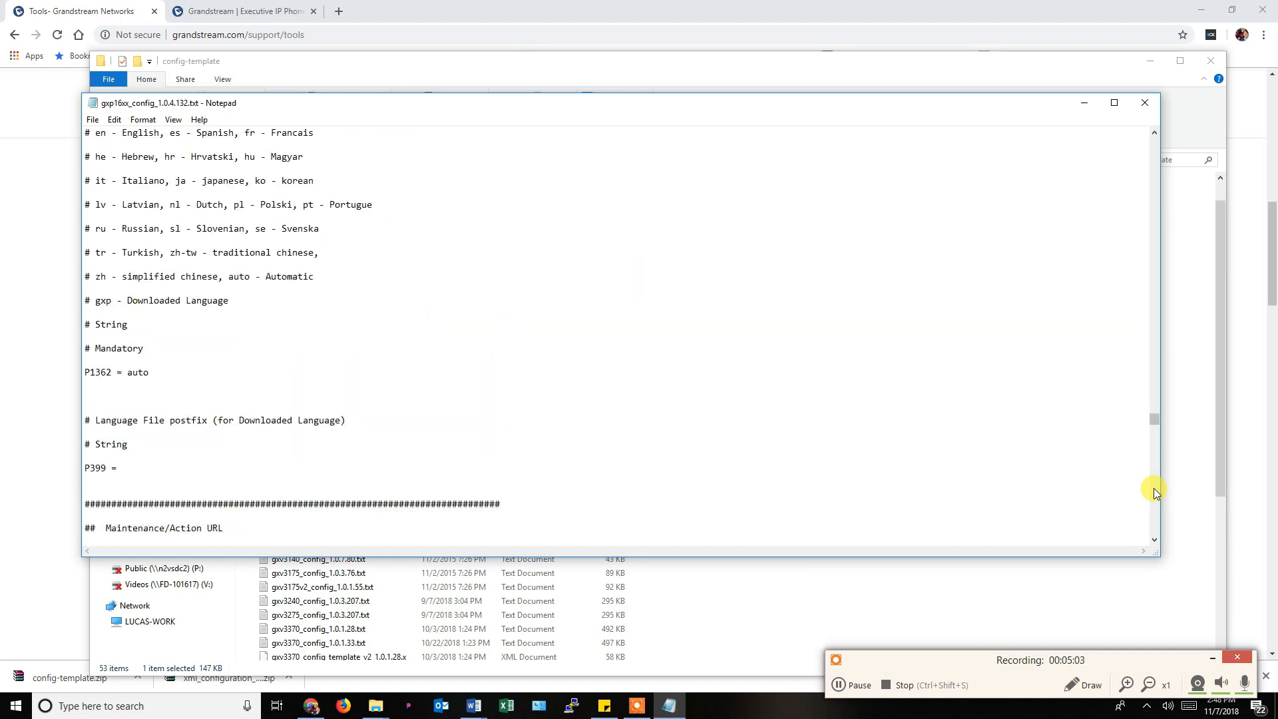
scroll(1154, 492, down, 20)
scroll(345, 351, down, 20)
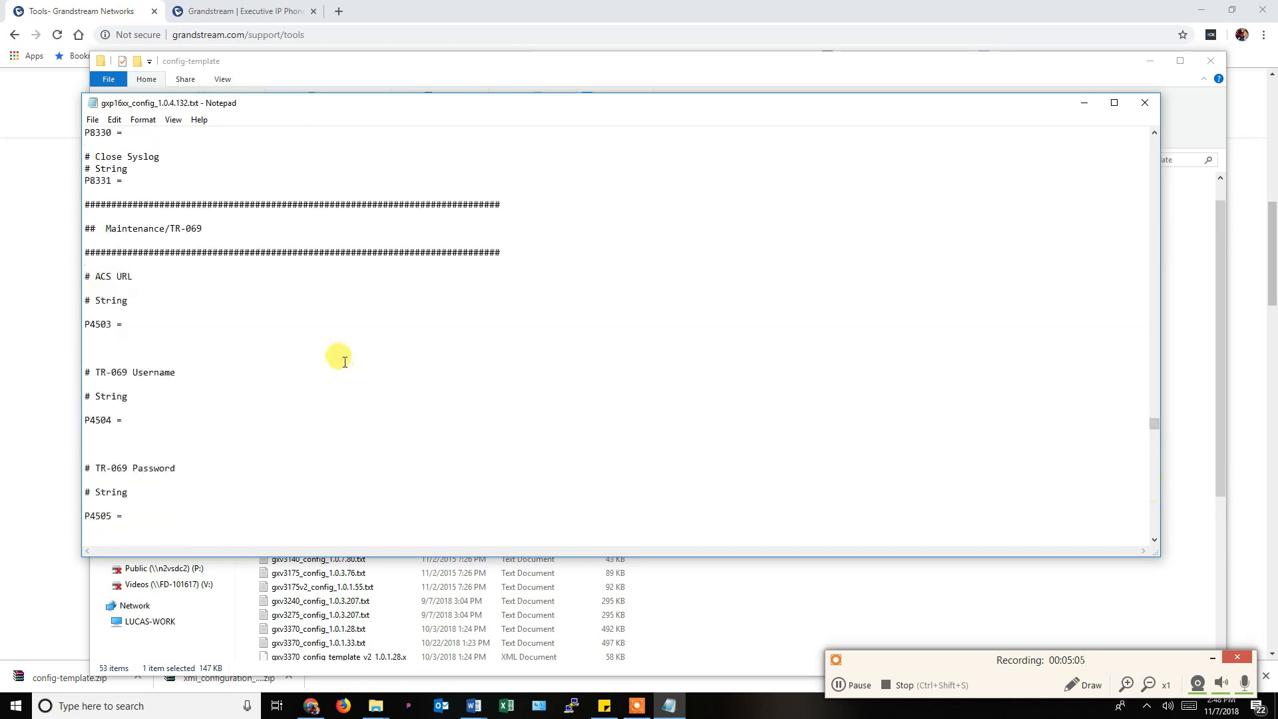
scroll(339, 347, down, 7)
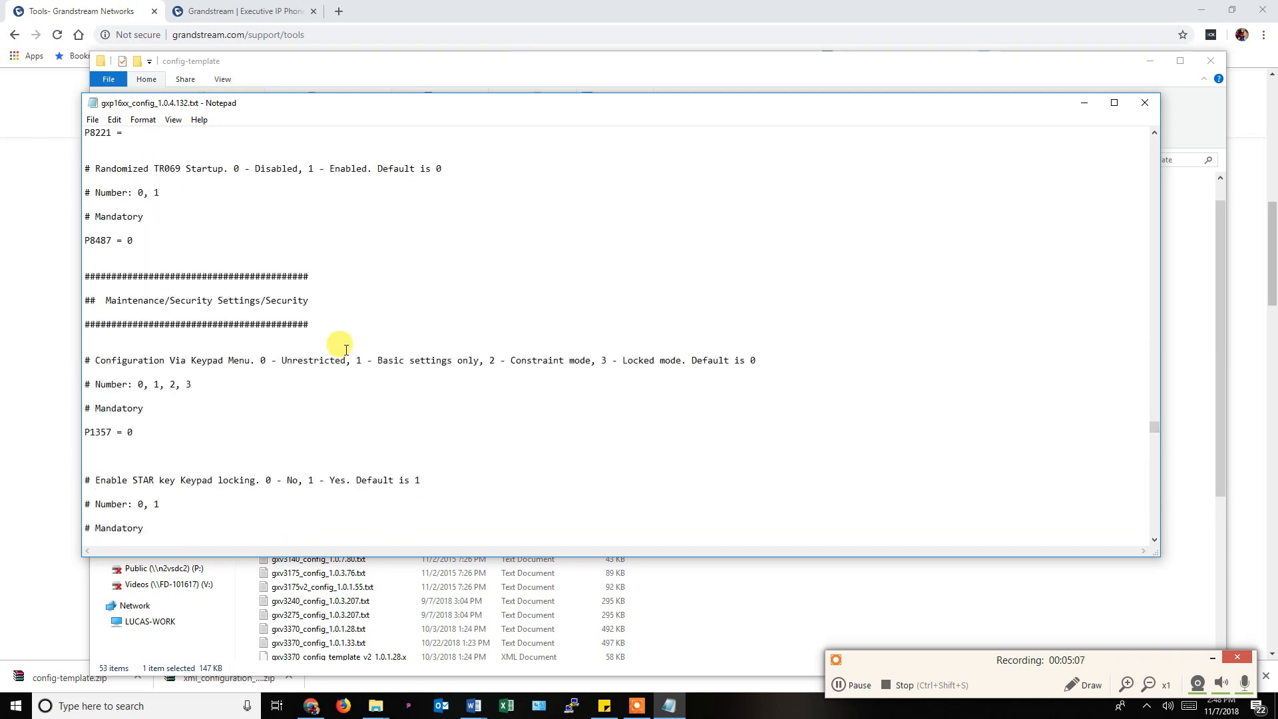
scroll(246, 320, down, 12)
scroll(299, 306, down, 20)
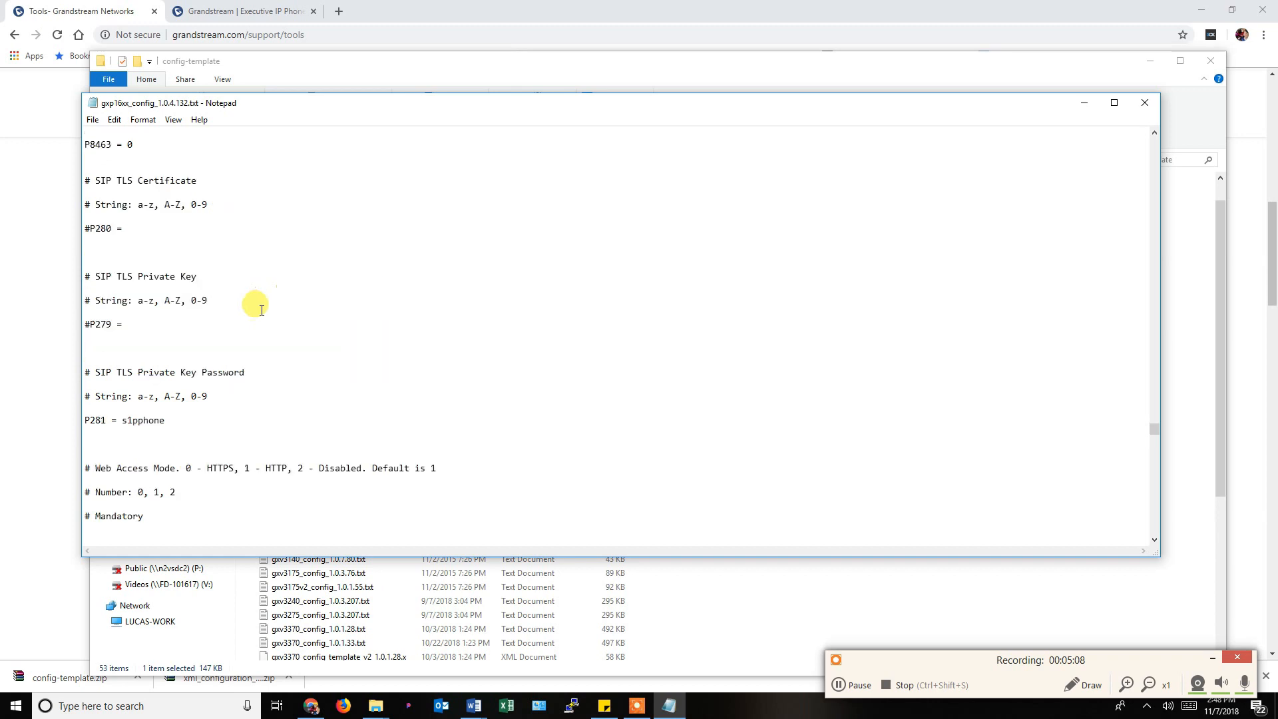
scroll(346, 299, down, 7)
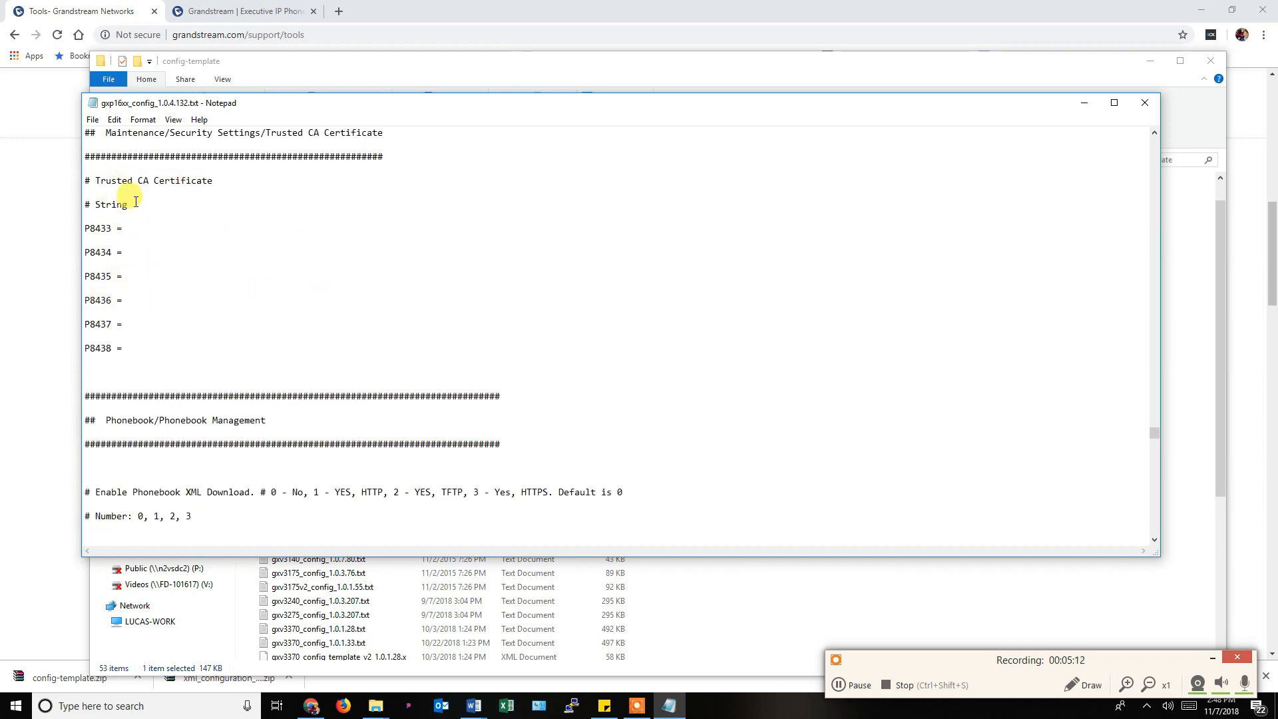
scroll(257, 245, down, 5)
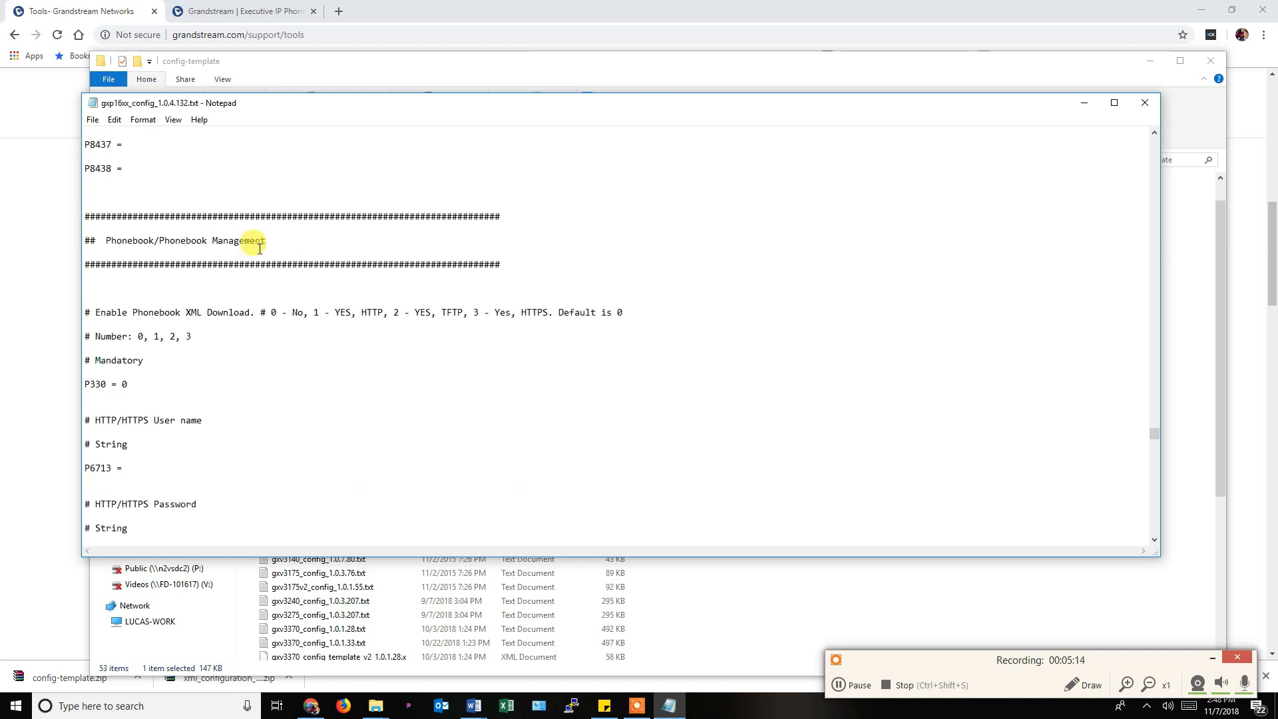
scroll(252, 256, down, 15)
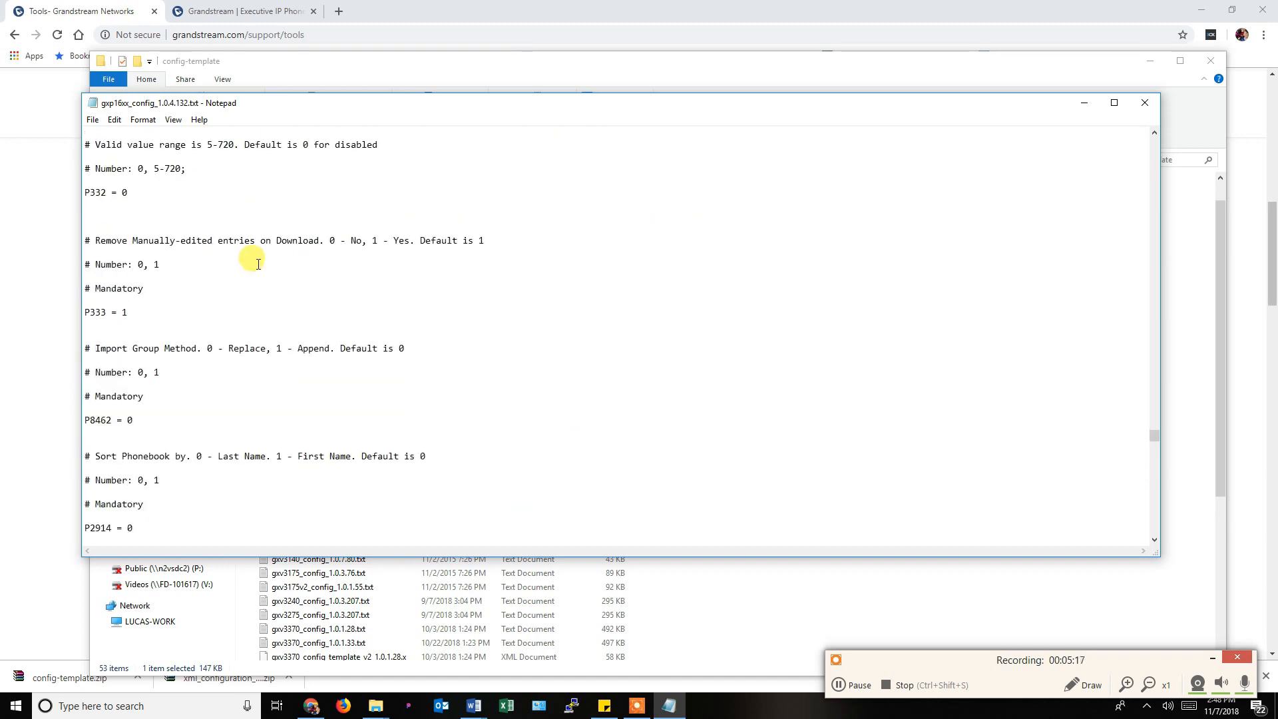
scroll(280, 282, down, 1)
scroll(280, 283, down, 20)
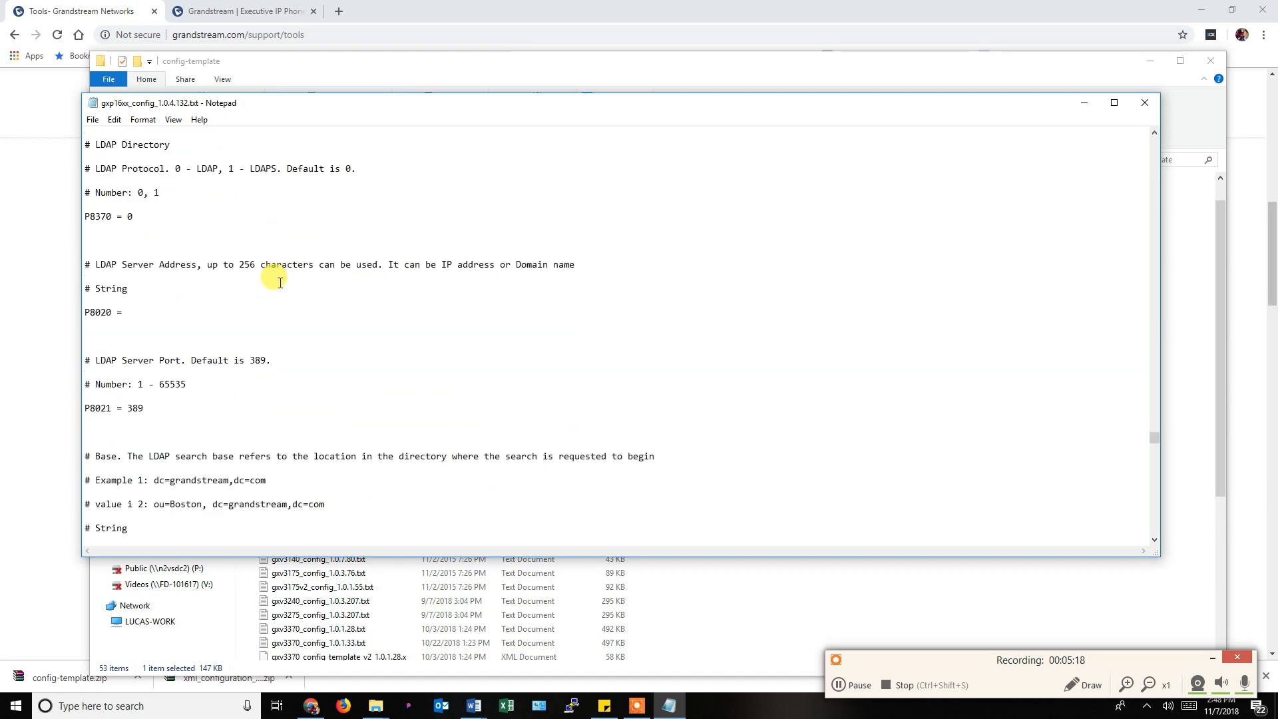
scroll(280, 282, down, 20)
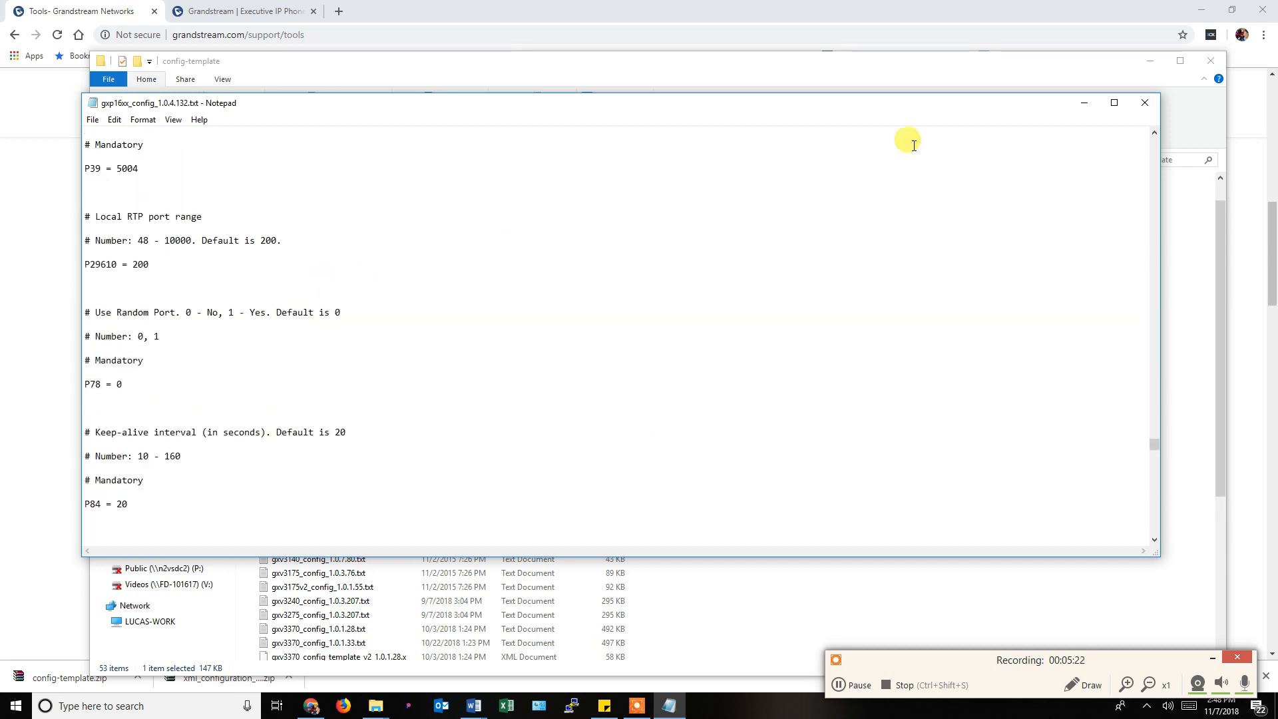
Close the gxp16xx file, skim gxp2130_40_60_70_35_config_1.0.9.108.txt, then close it too.
click(1153, 104)
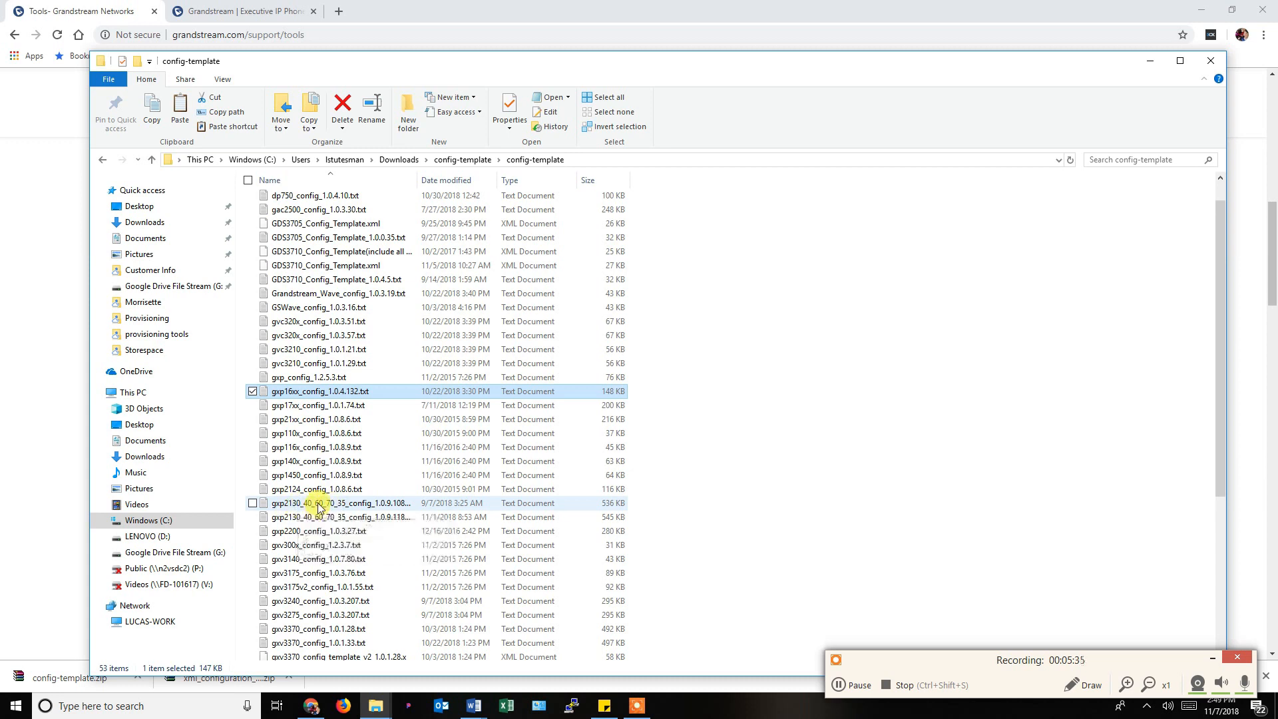
double_click(317, 504)
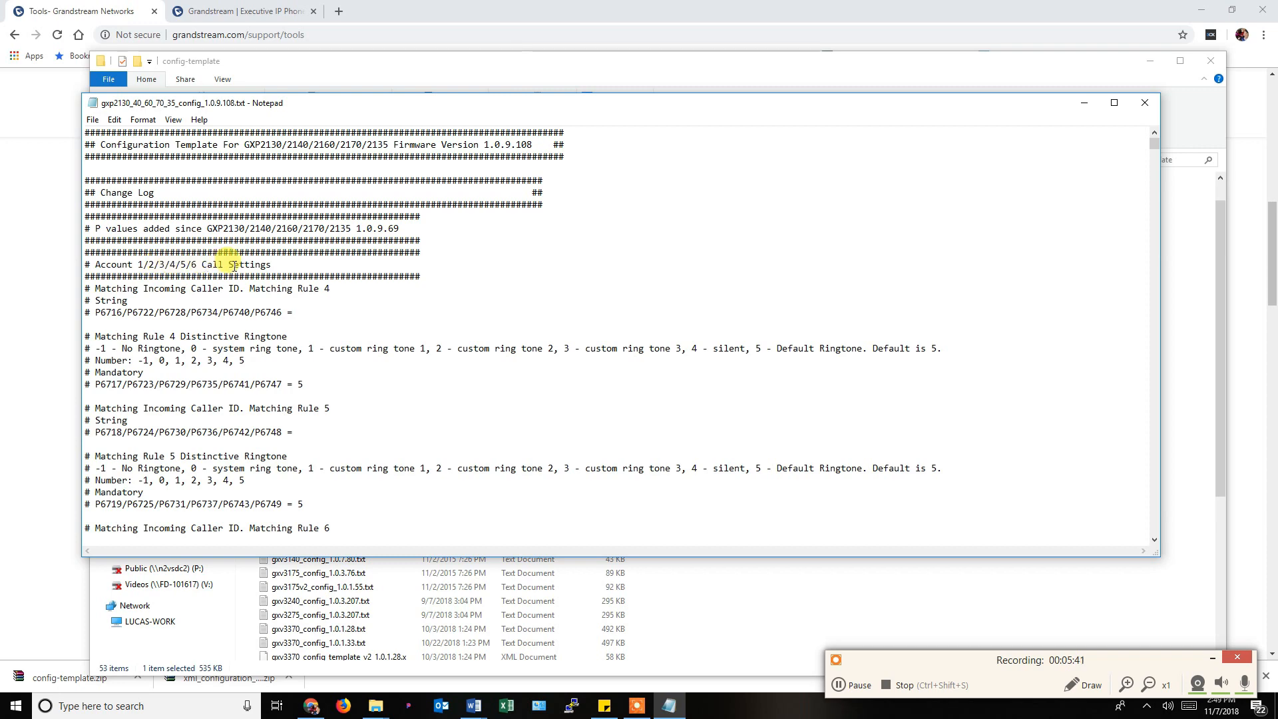
scroll(313, 330, down, 7)
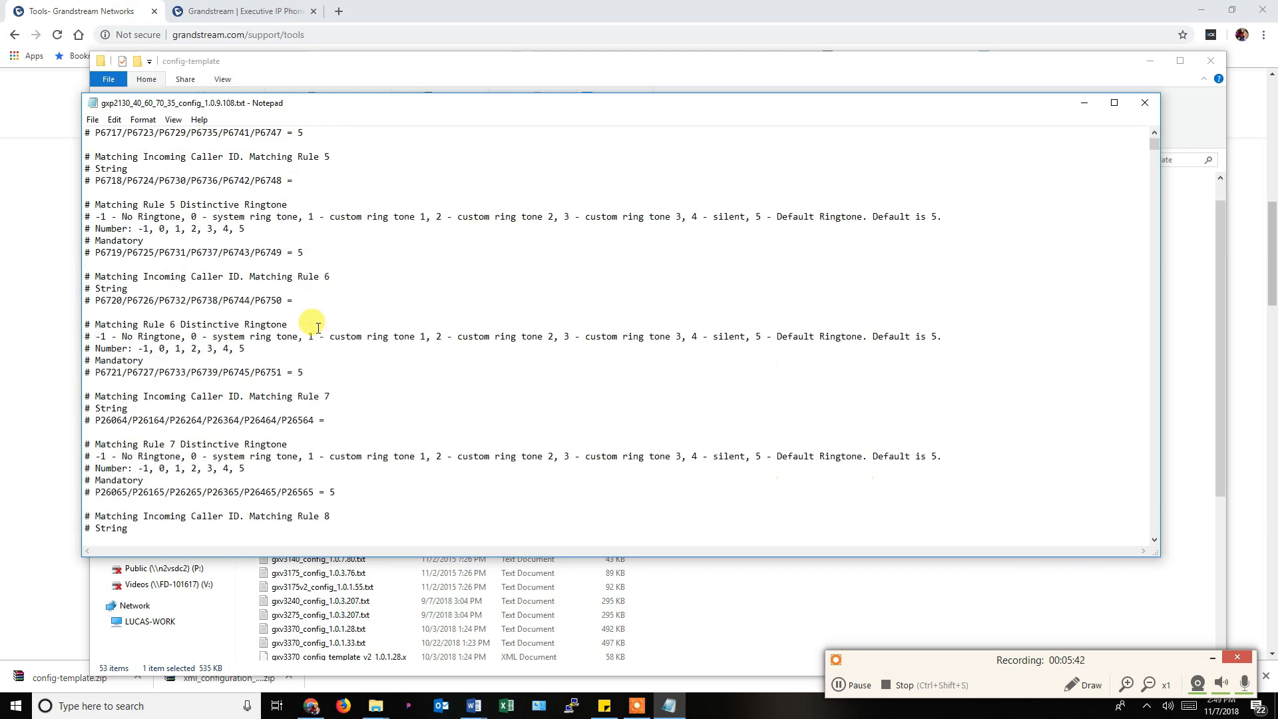
scroll(318, 327, down, 20)
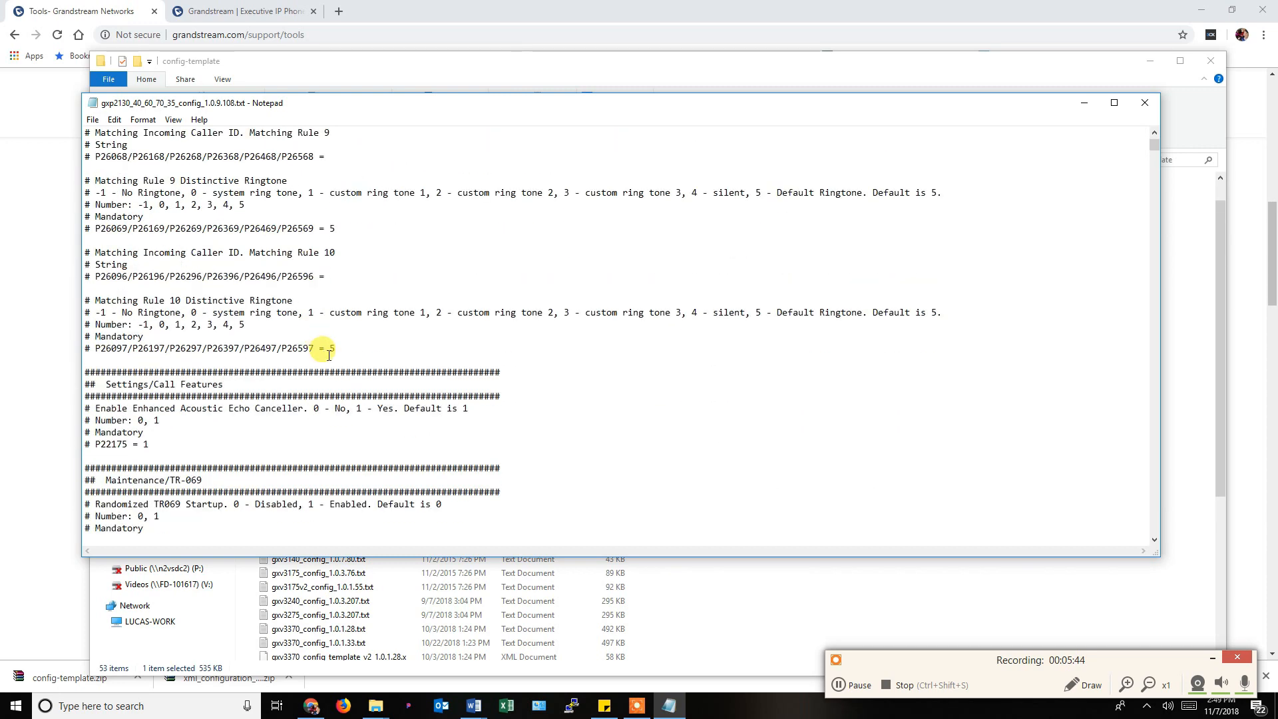
drag(1150, 151, 1140, 319)
scroll(547, 413, down, 20)
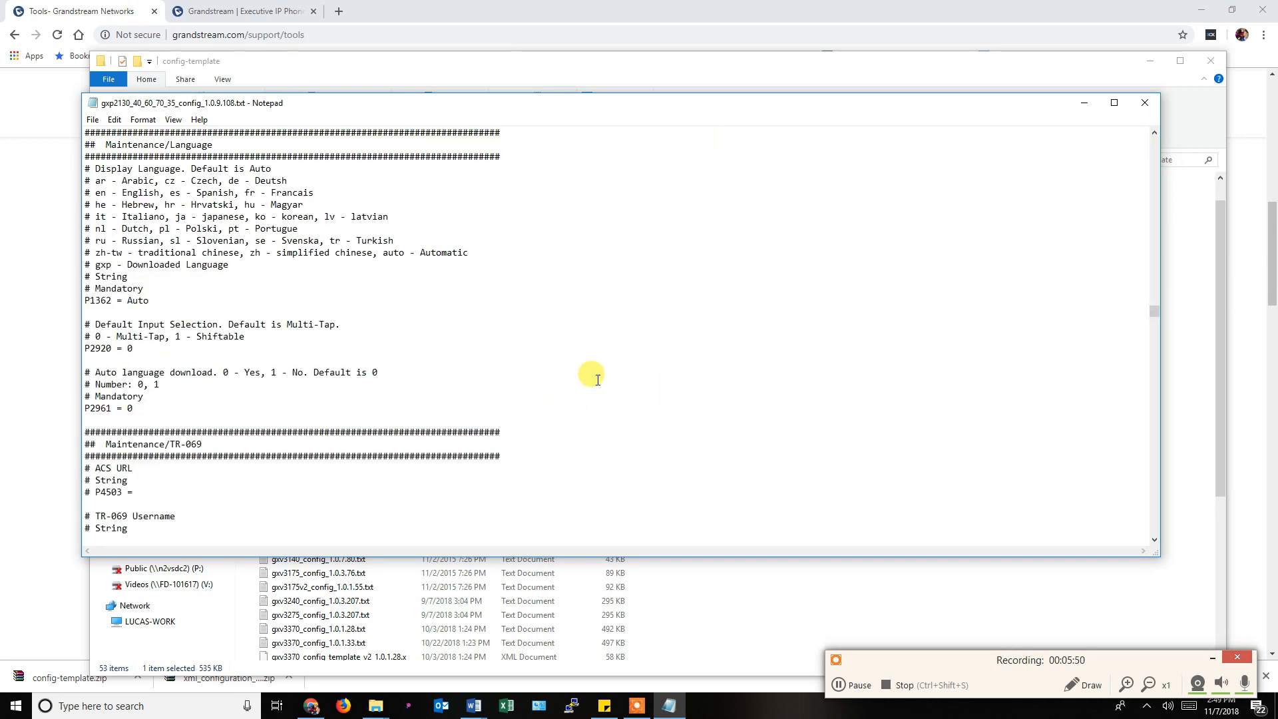
click(1153, 105)
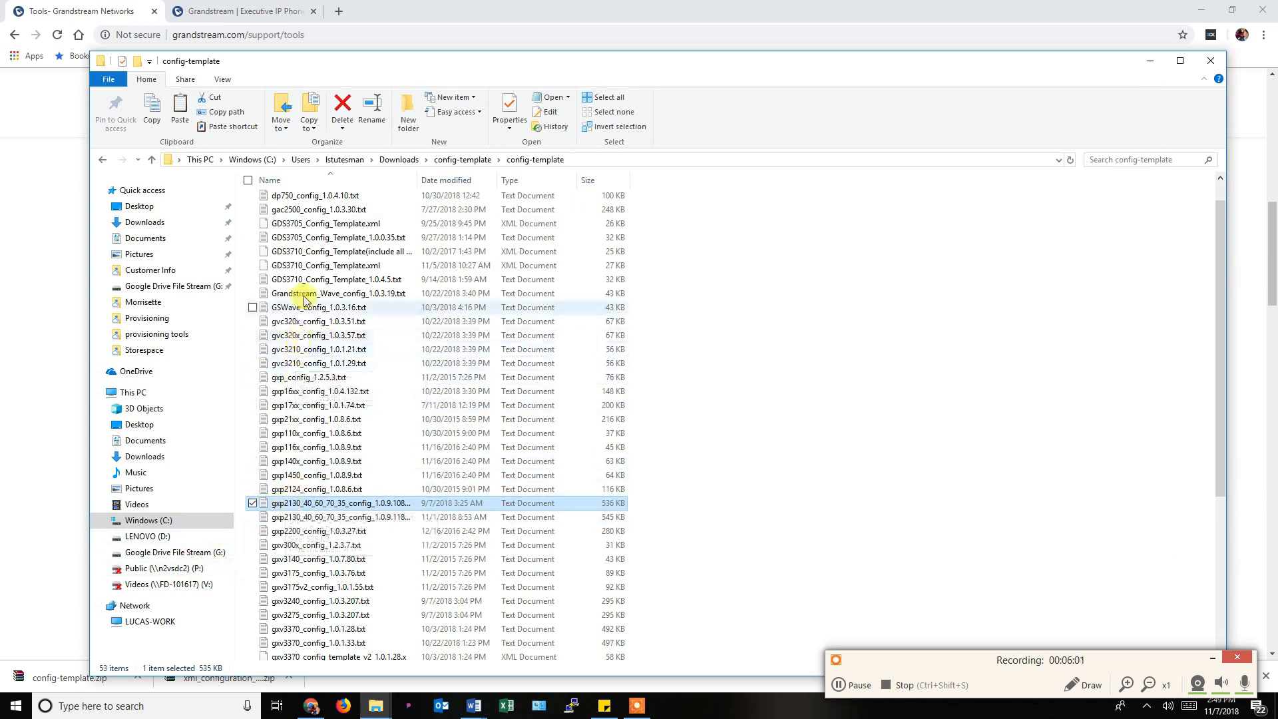
click(297, 400)
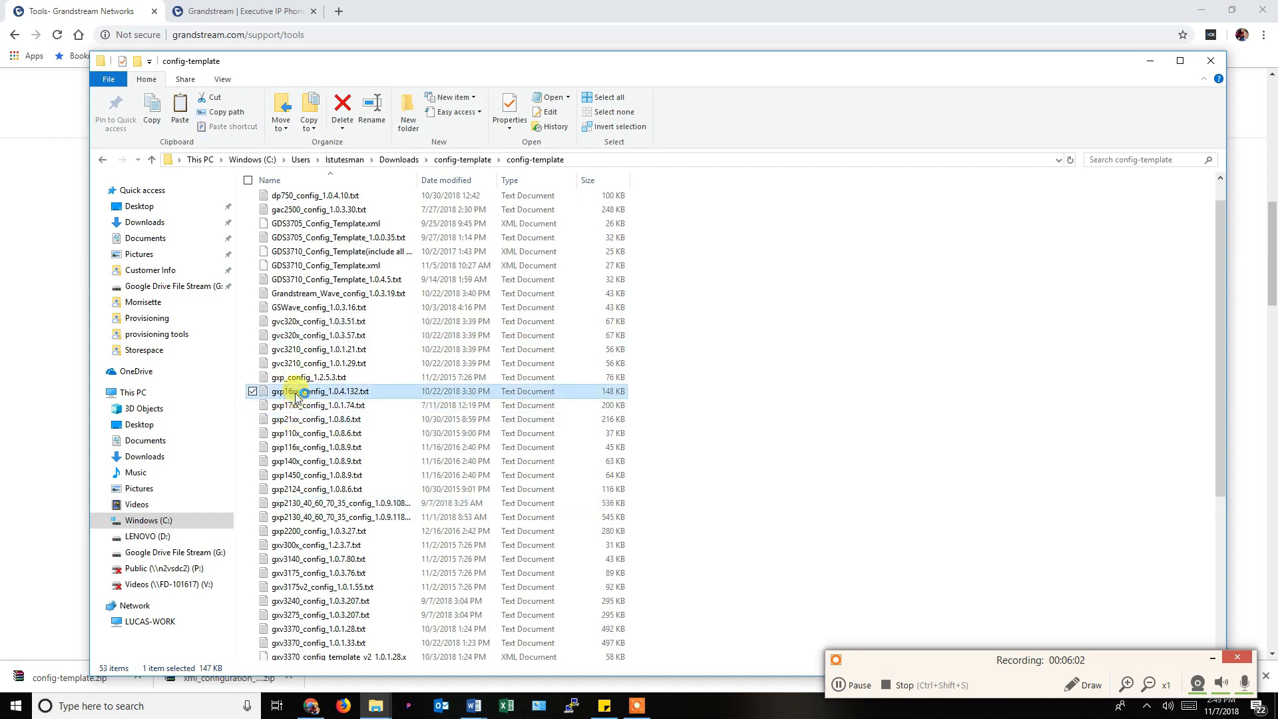
double_click(296, 392)
click(332, 432)
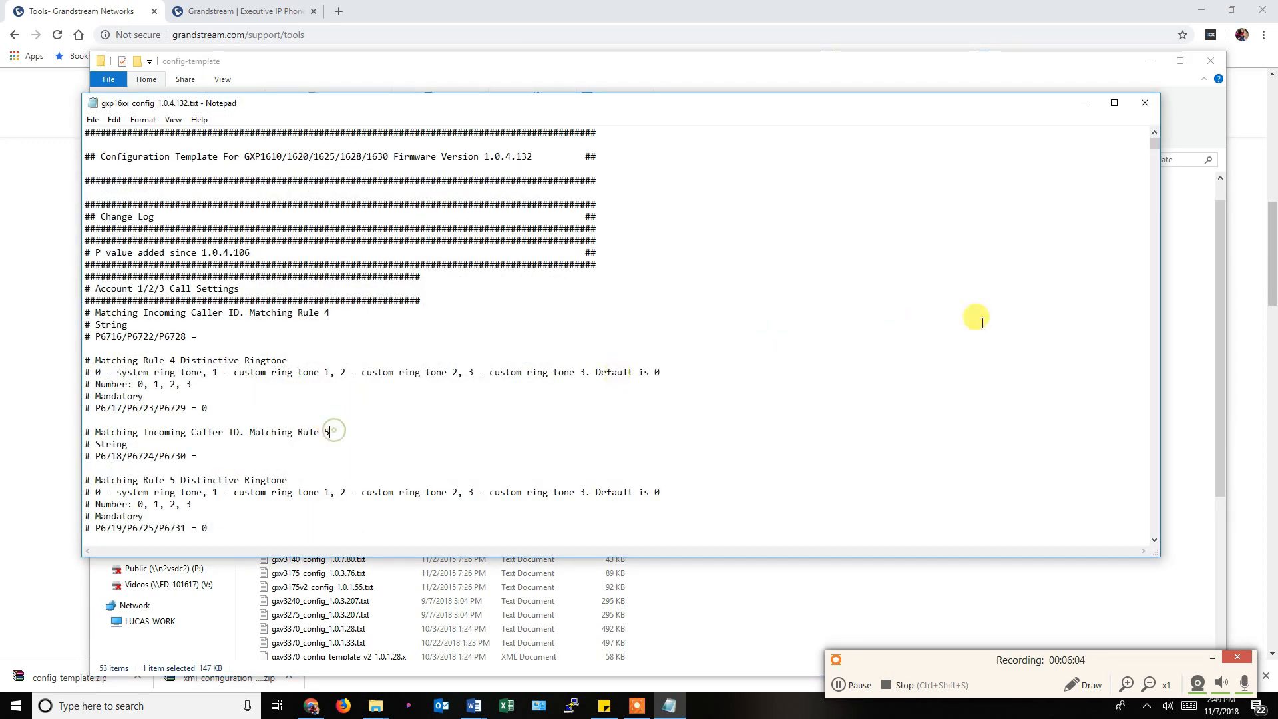
click(1156, 225)
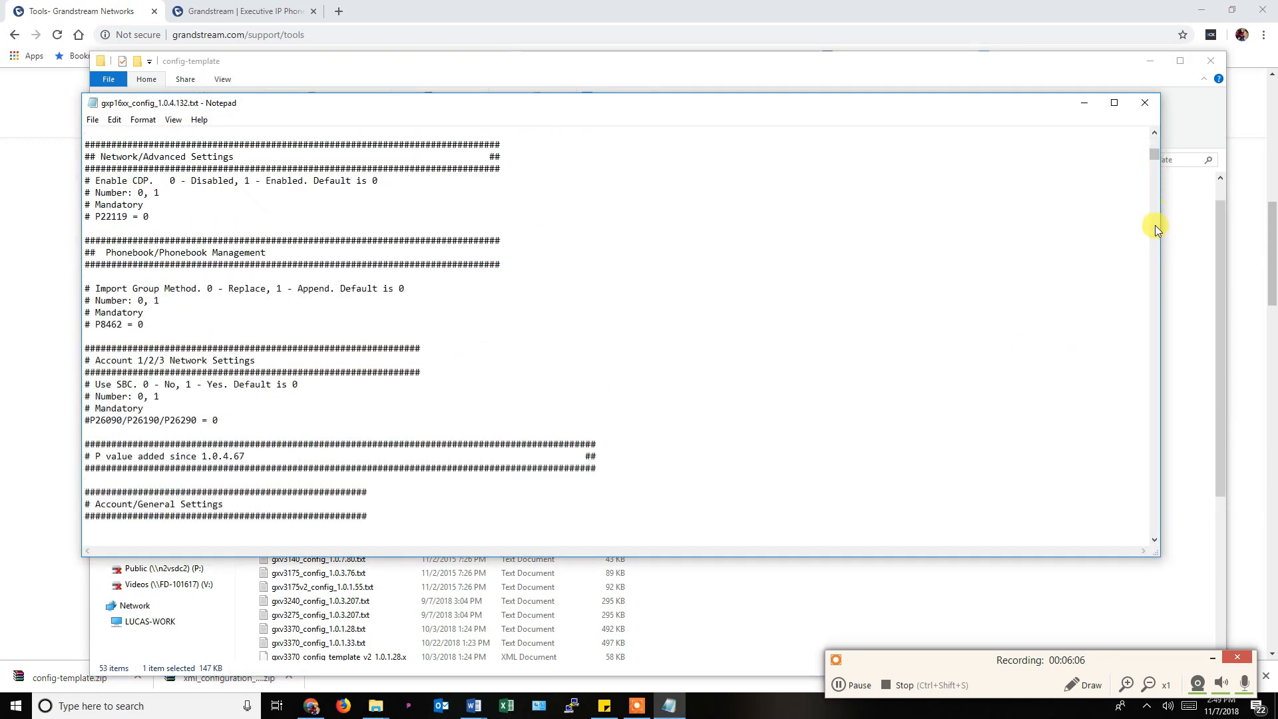
drag(1155, 225, 1154, 393)
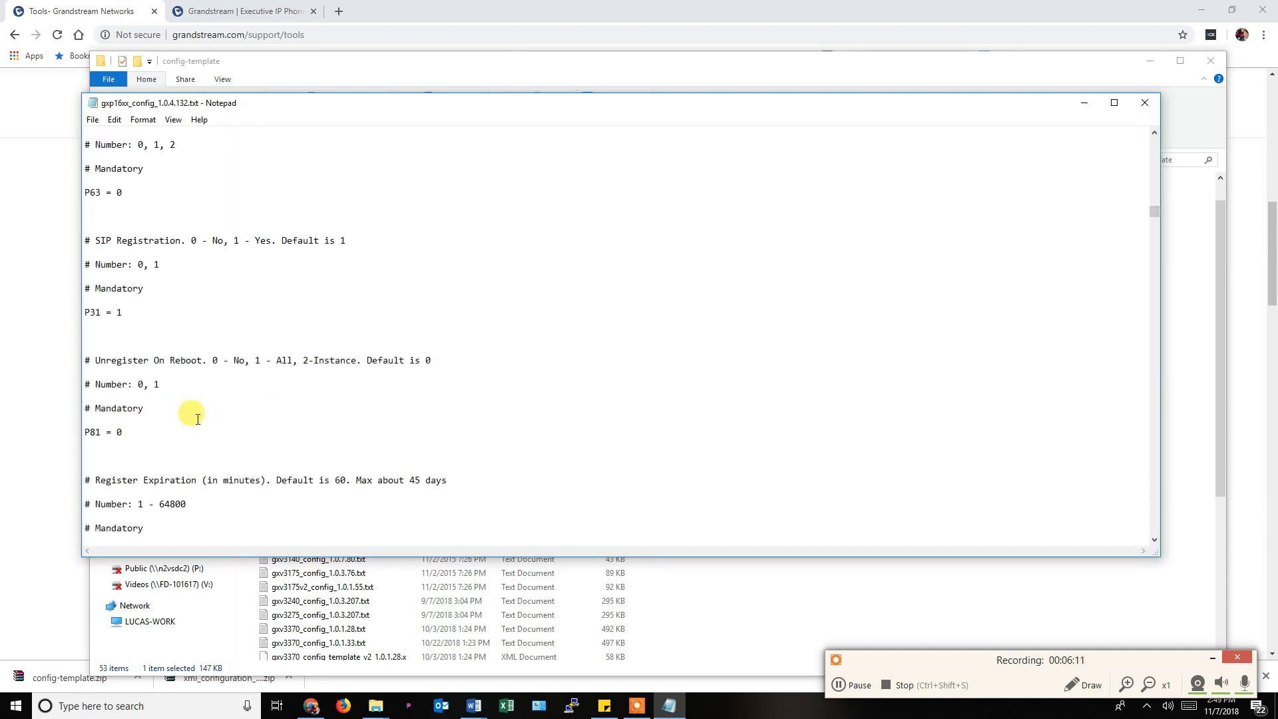
scroll(197, 419, up, 4)
scroll(198, 420, up, 2)
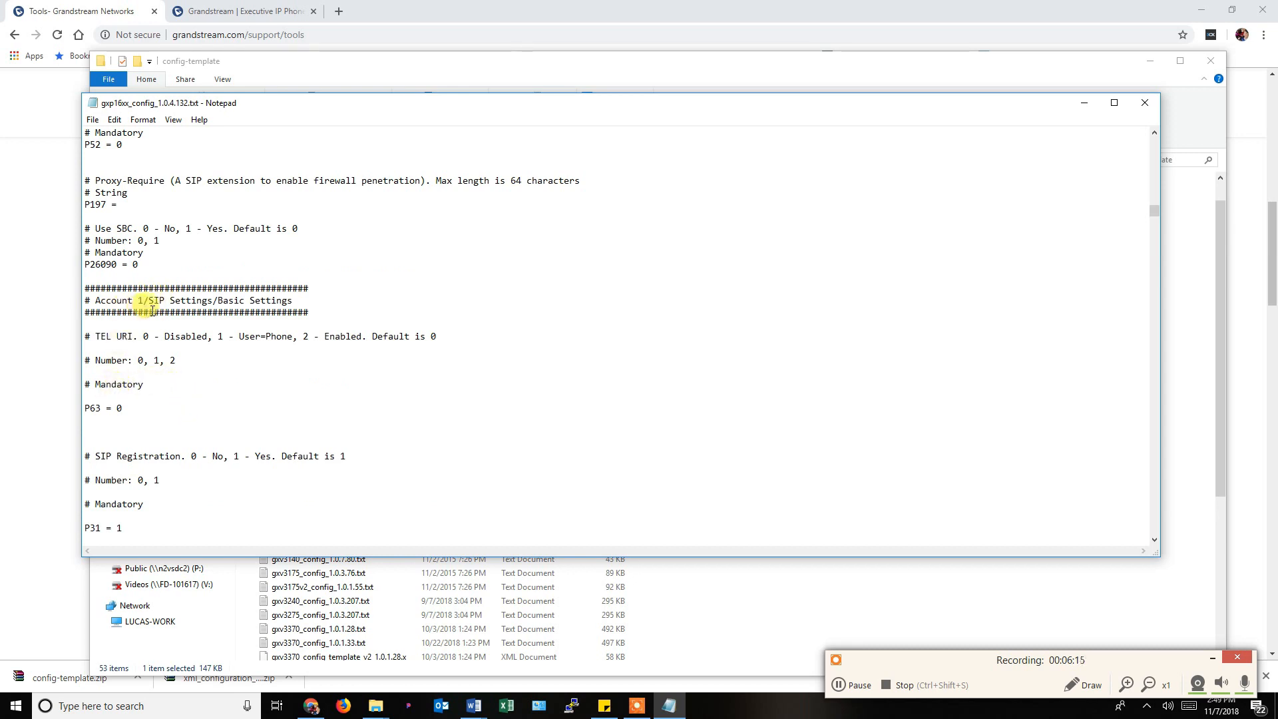
scroll(193, 346, down, 4)
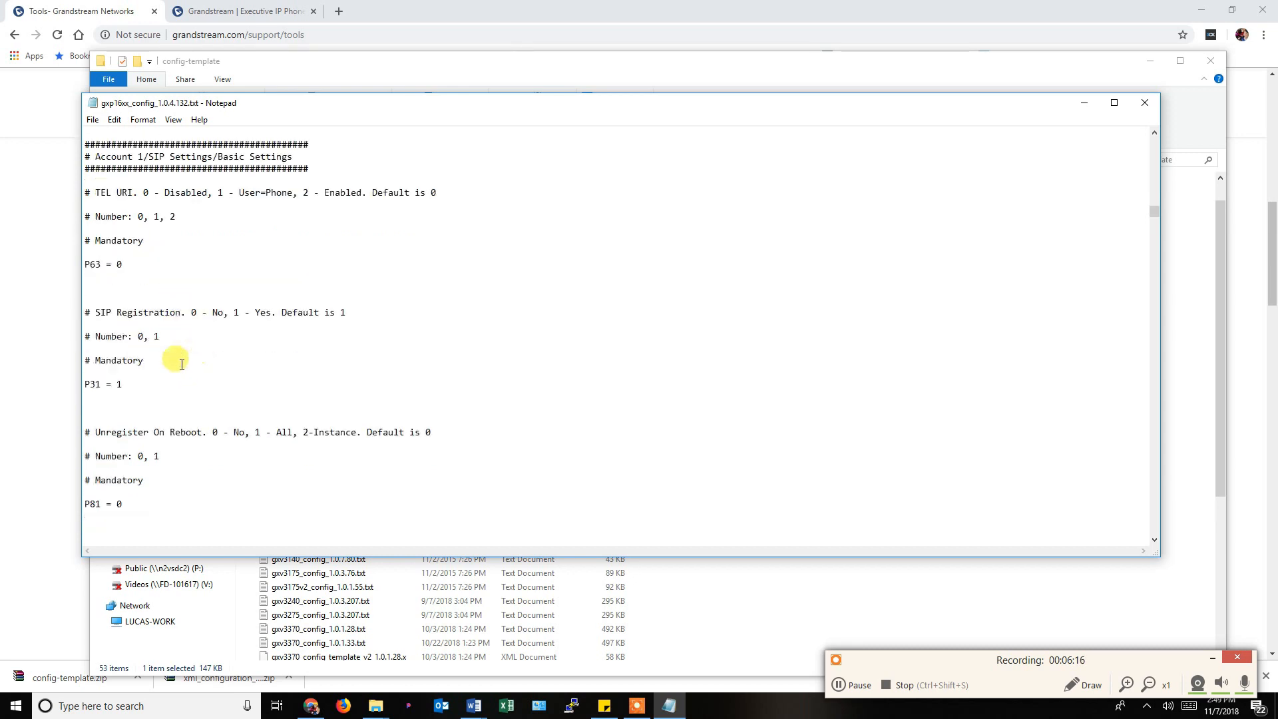
drag(86, 384, 123, 384)
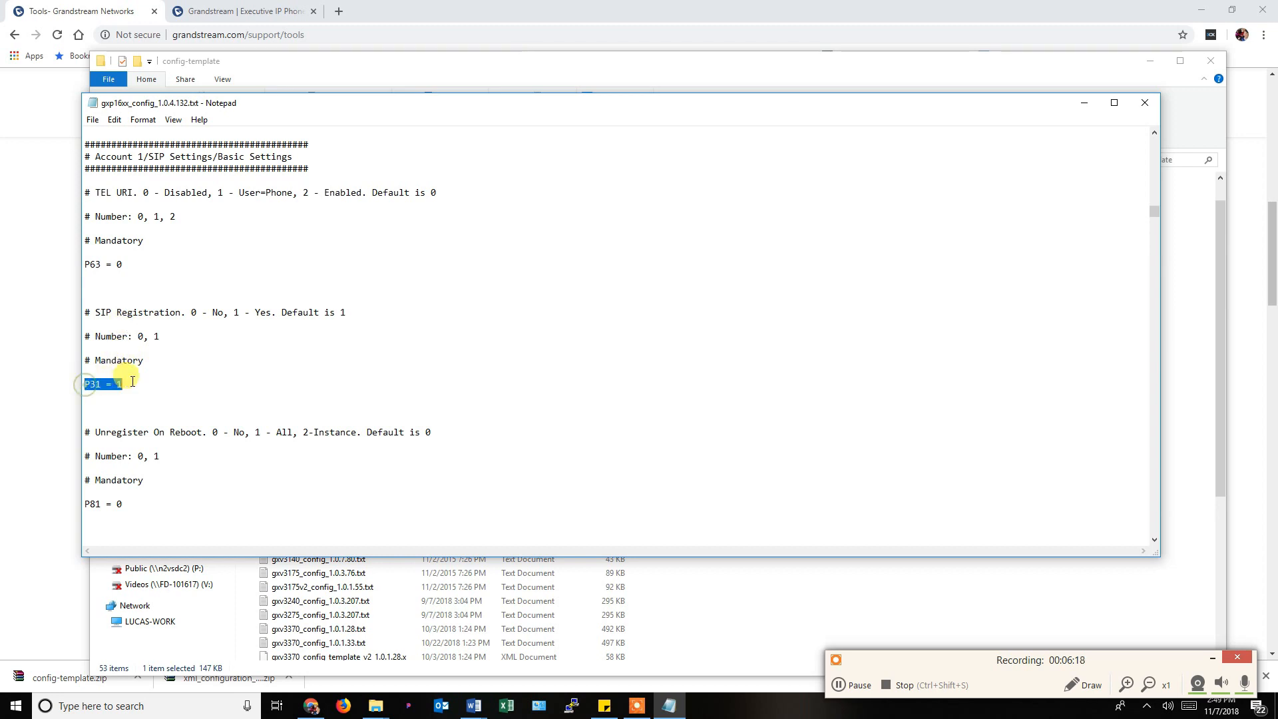
click(1145, 103)
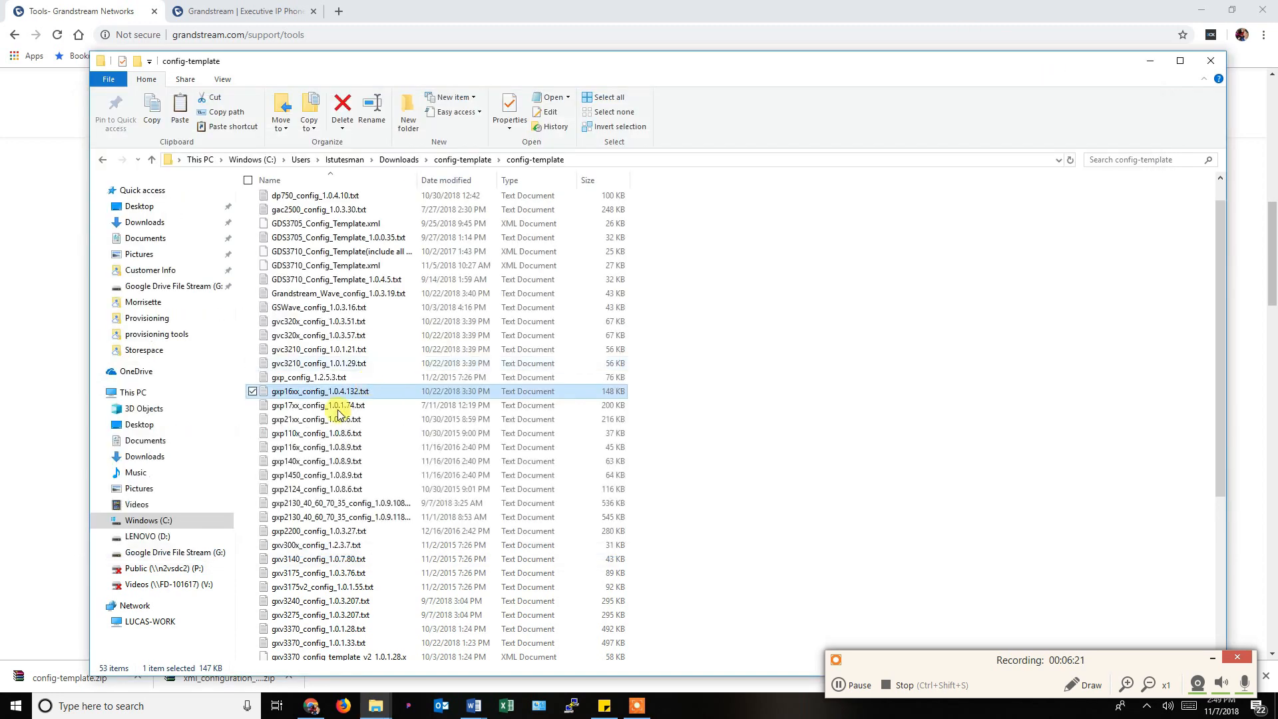
Reopen the gxp2130 template, search for P31 and select its P31 = 1 line.
double_click(324, 503)
click(409, 338)
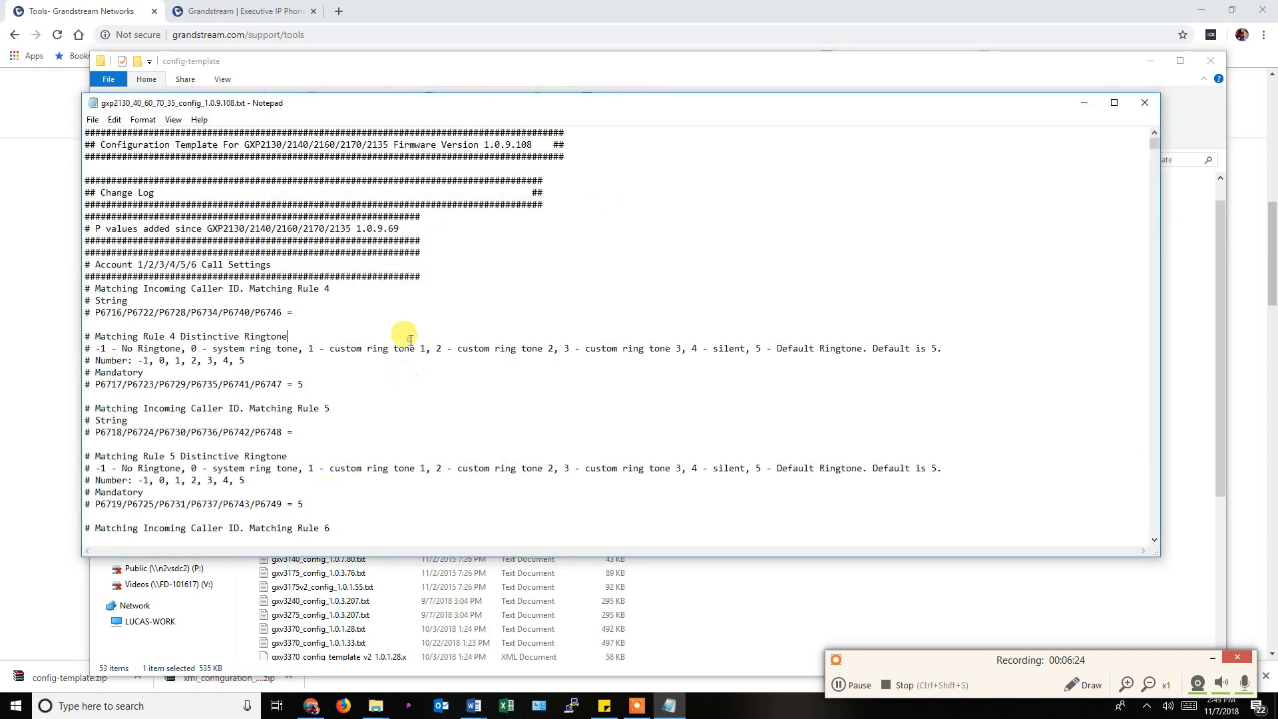
key(ctrl+f)
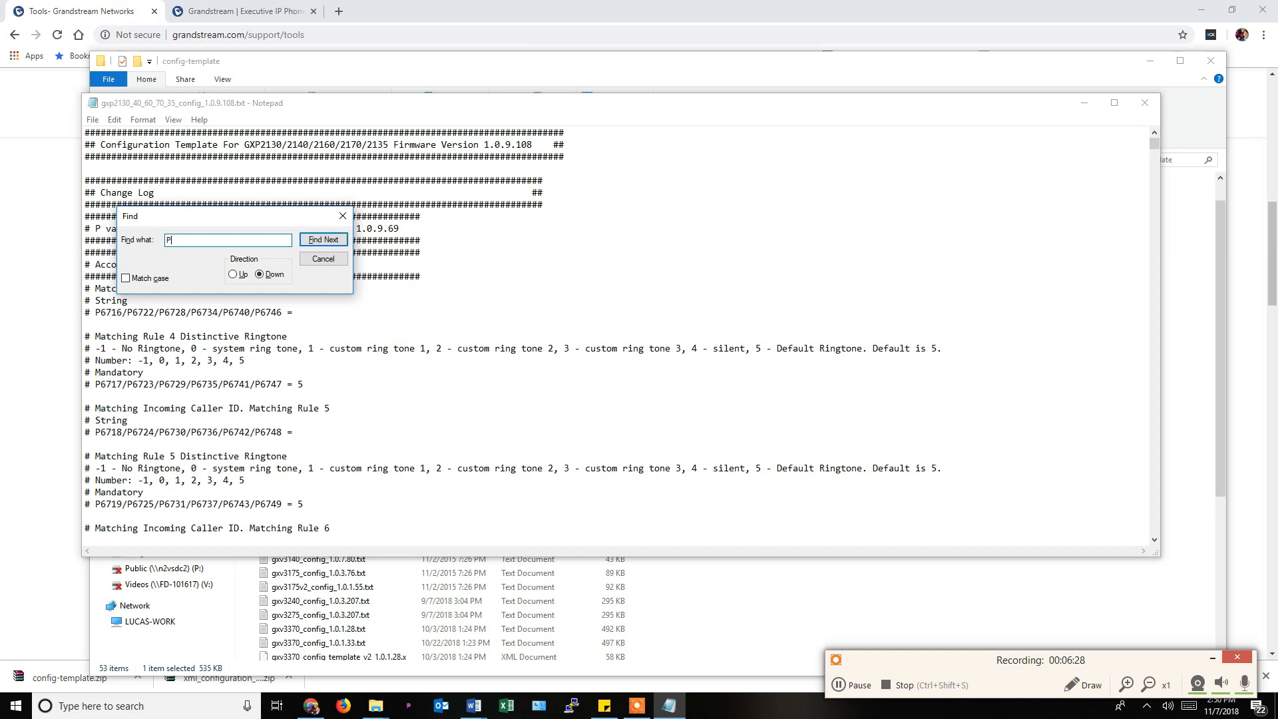
text(P31)
key(Return)
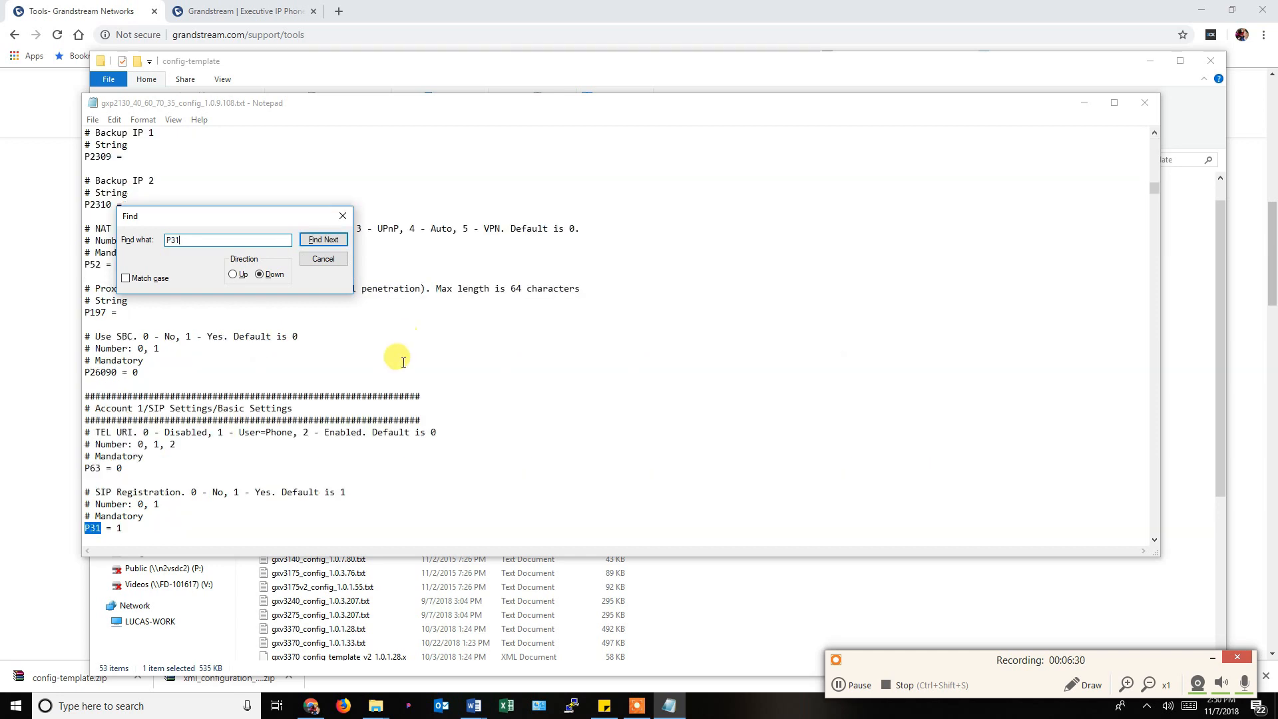
scroll(193, 414, down, 1)
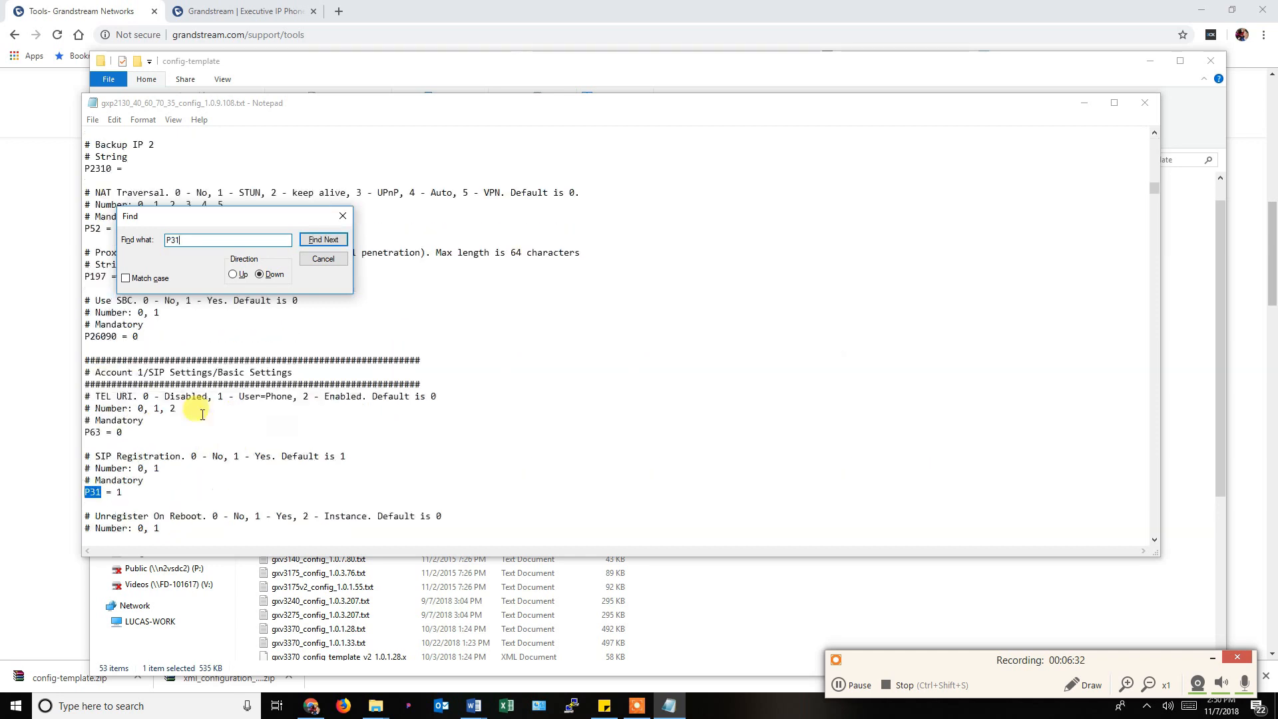
scroll(180, 432, down, 1)
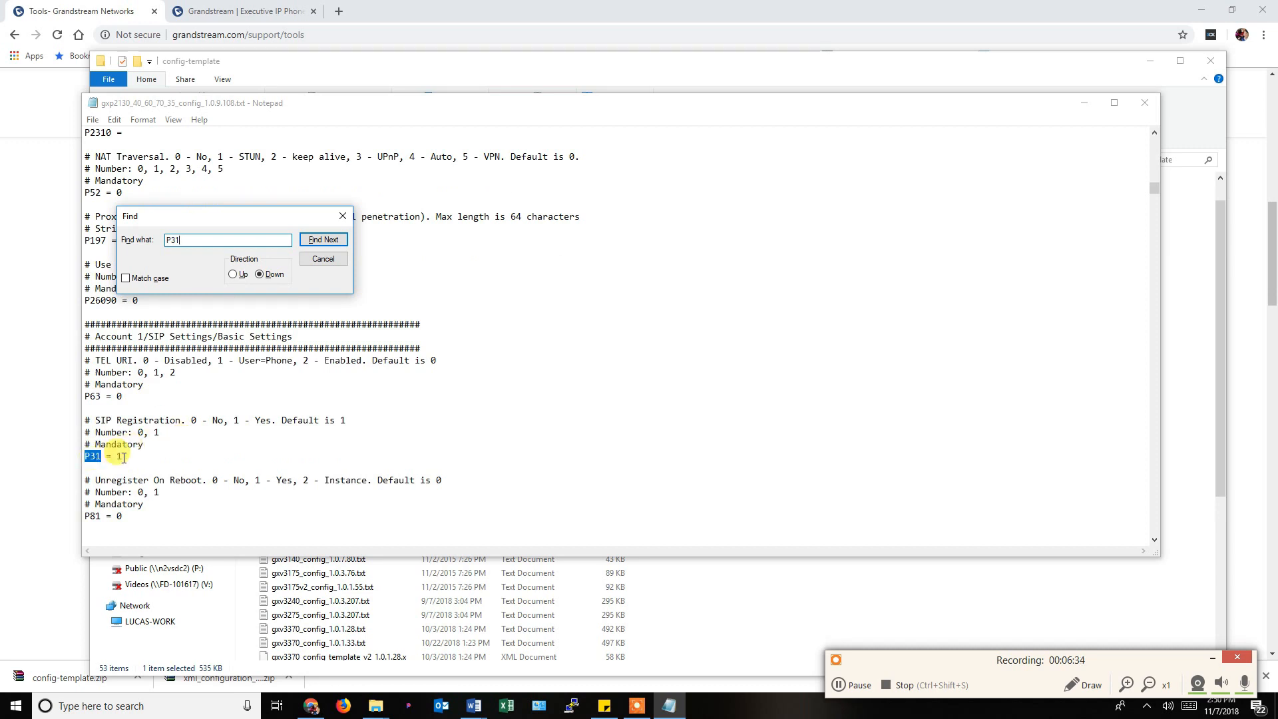
drag(123, 457, 177, 420)
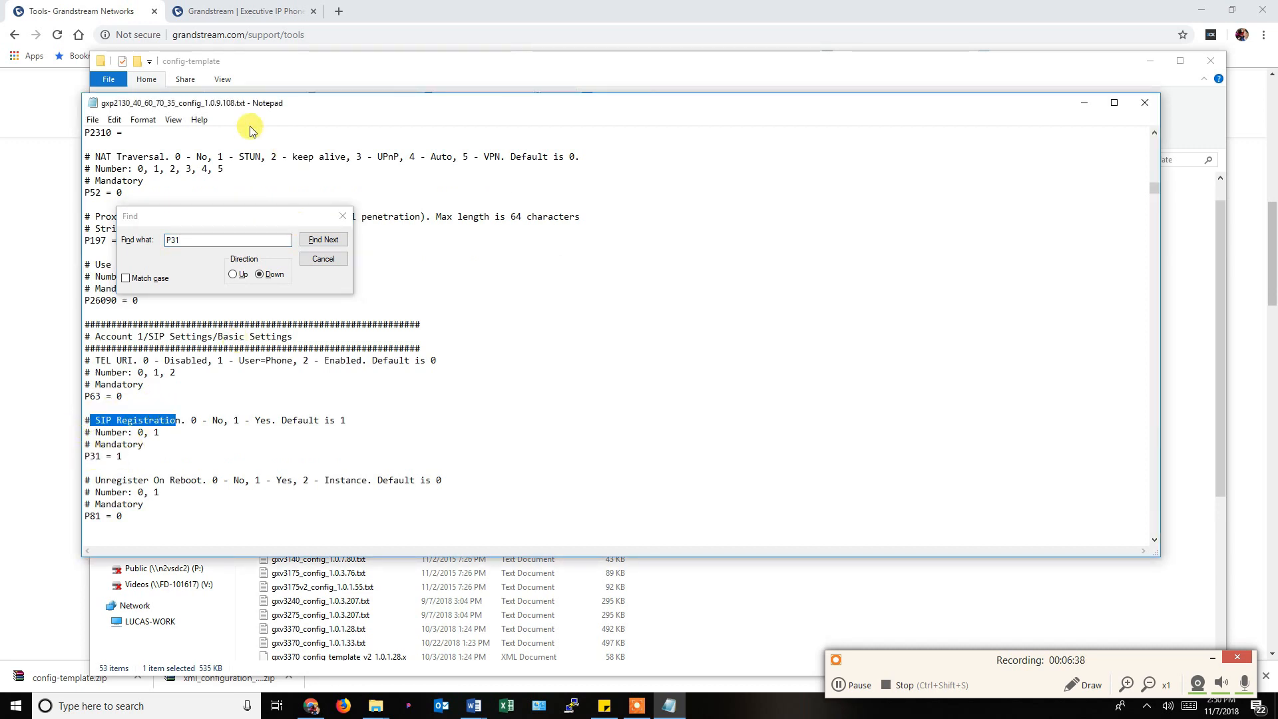
Close the Find box and the gxp2130 file, then select the gxp16xx and gxp17xx templates.
click(322, 258)
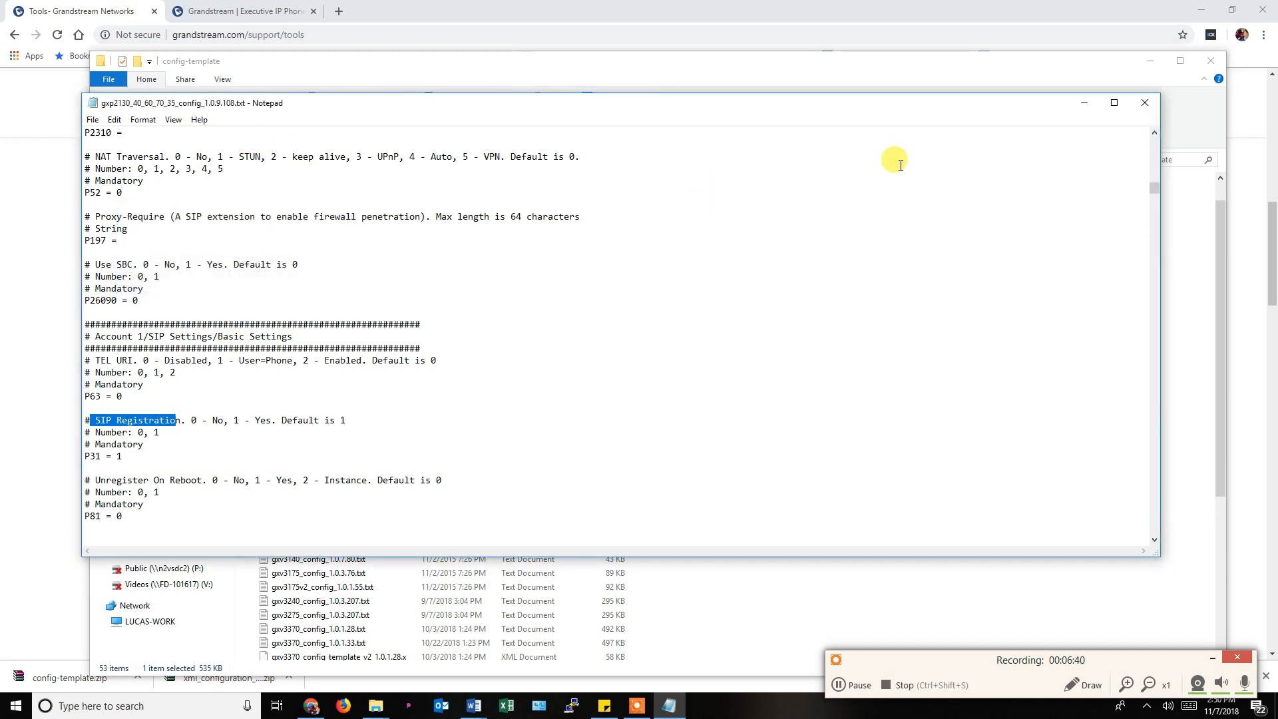
click(1152, 101)
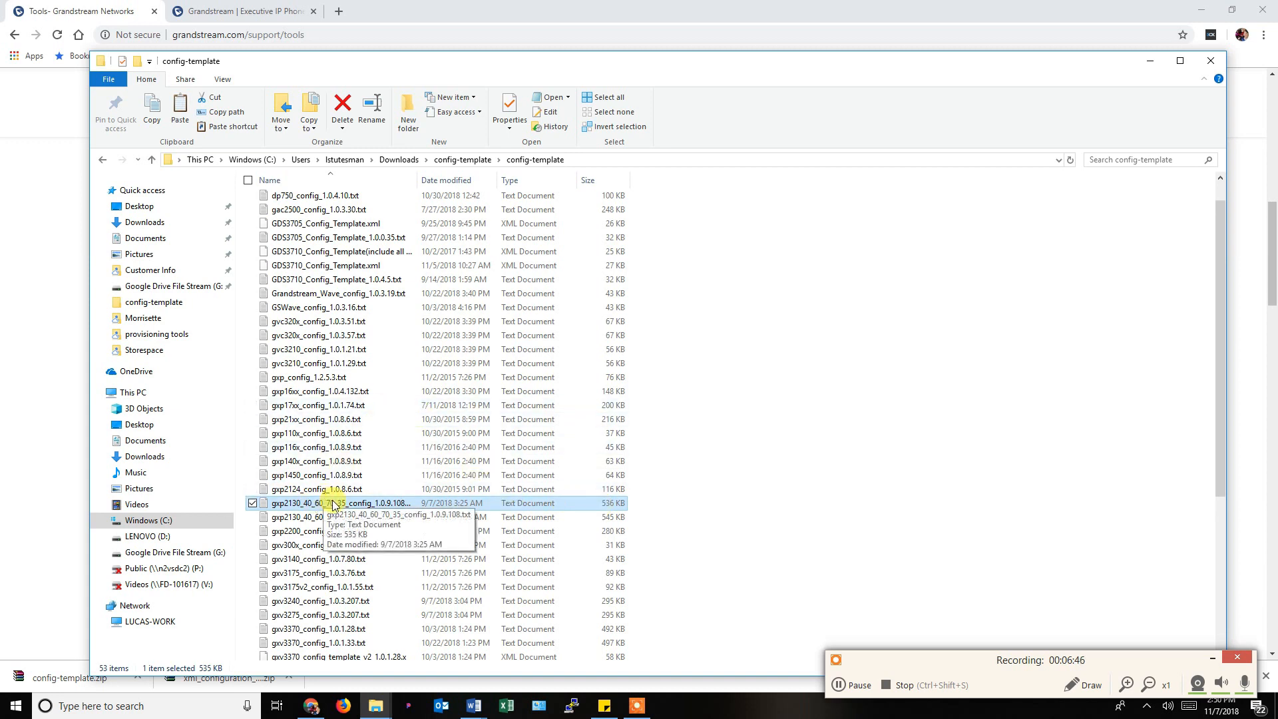
click(293, 391)
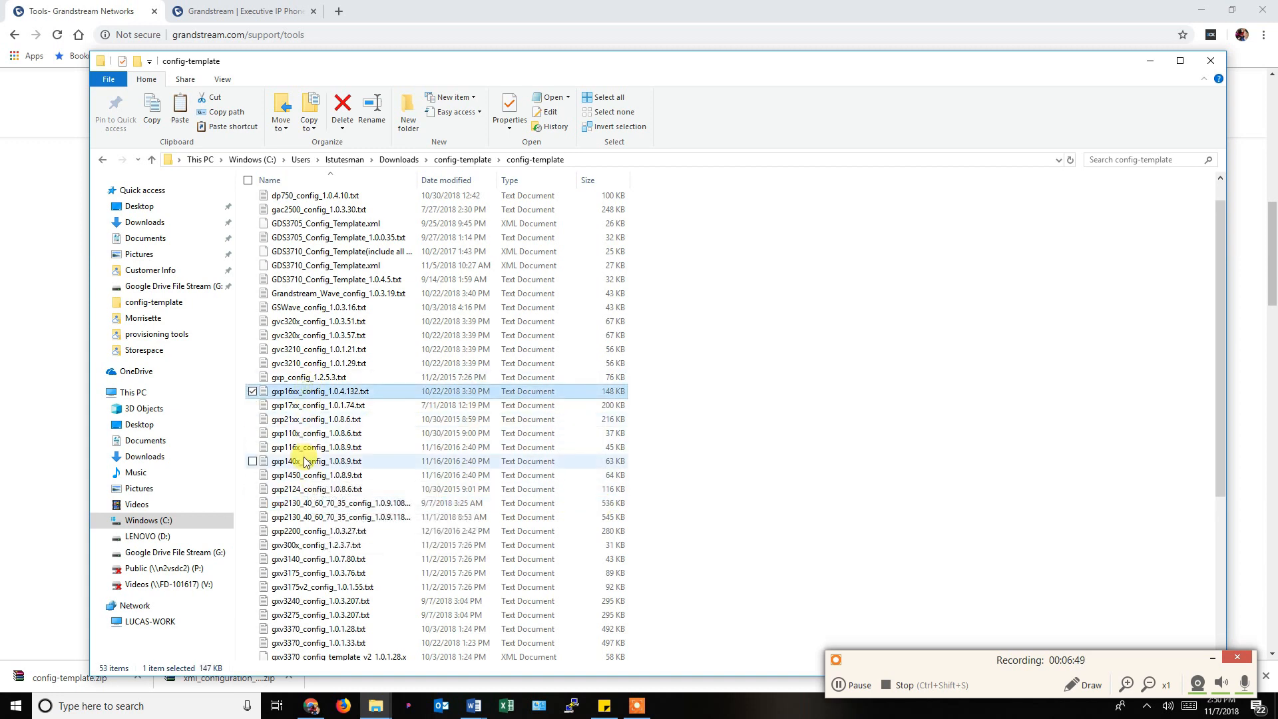
click(302, 405)
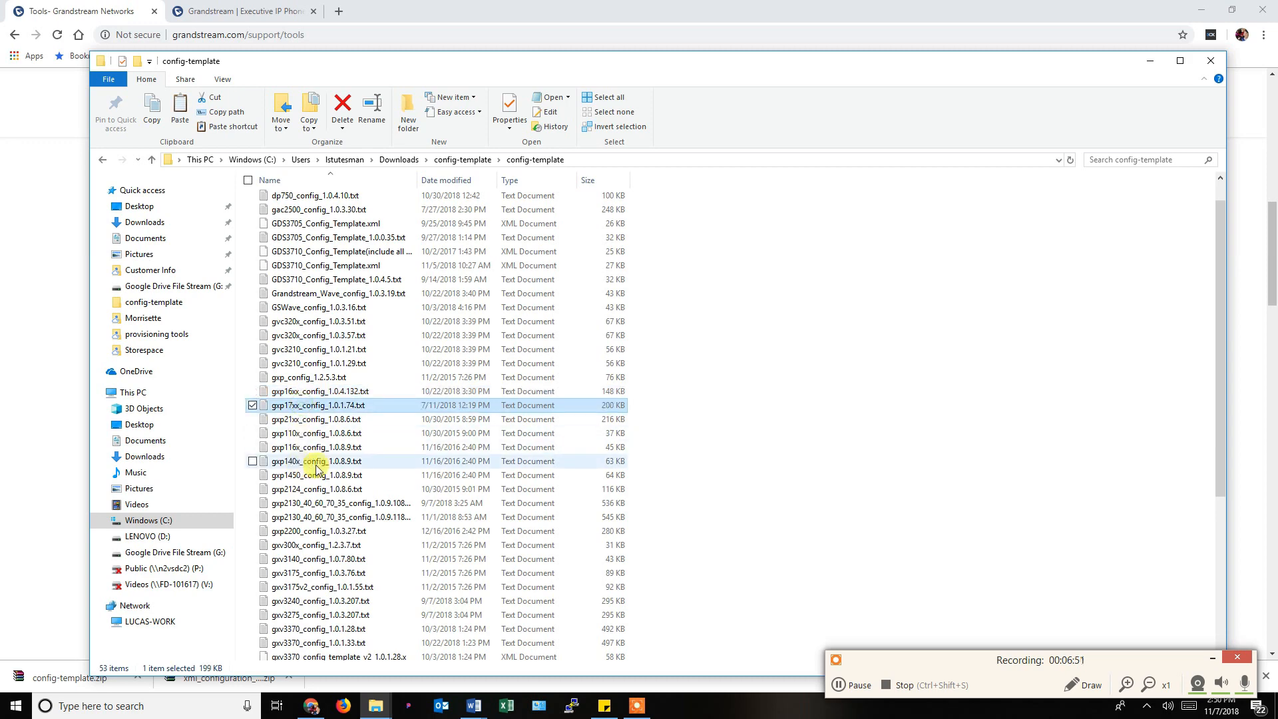
Scroll the template list, then look at gxp16xx_config_default.txt in the provisioning tools folder.
scroll(326, 466, down, 5)
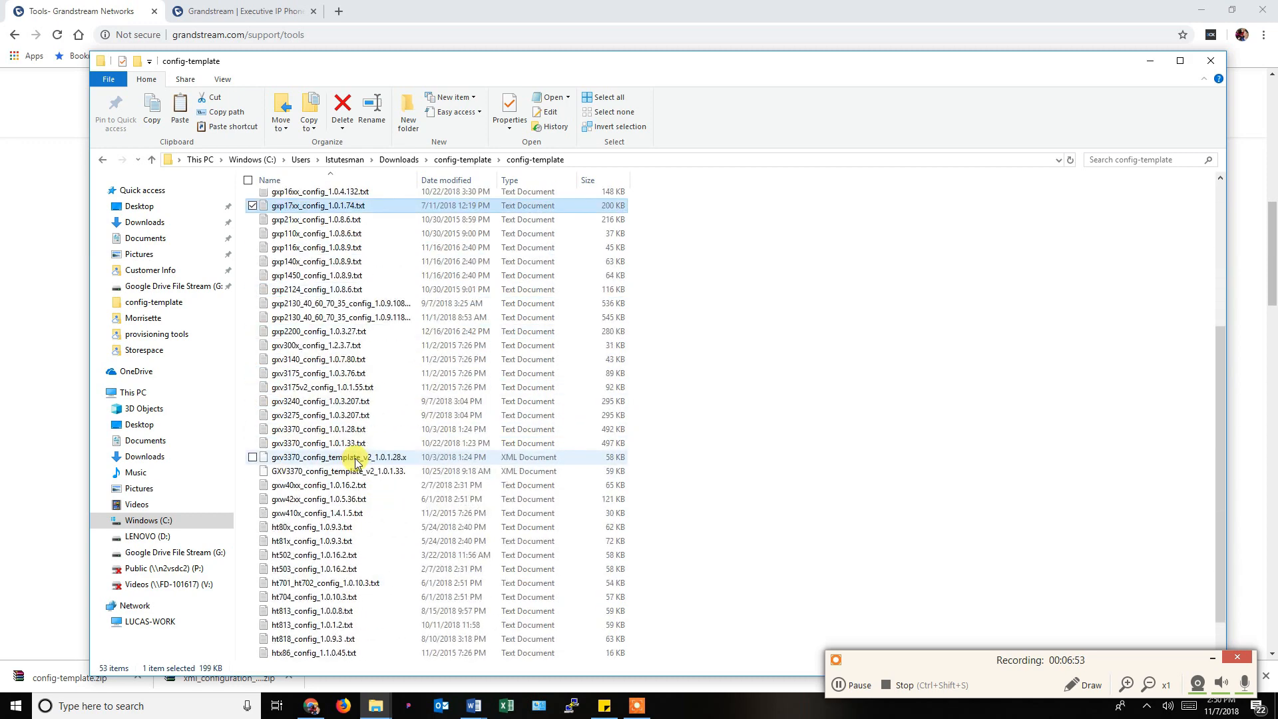
scroll(356, 461, up, 2)
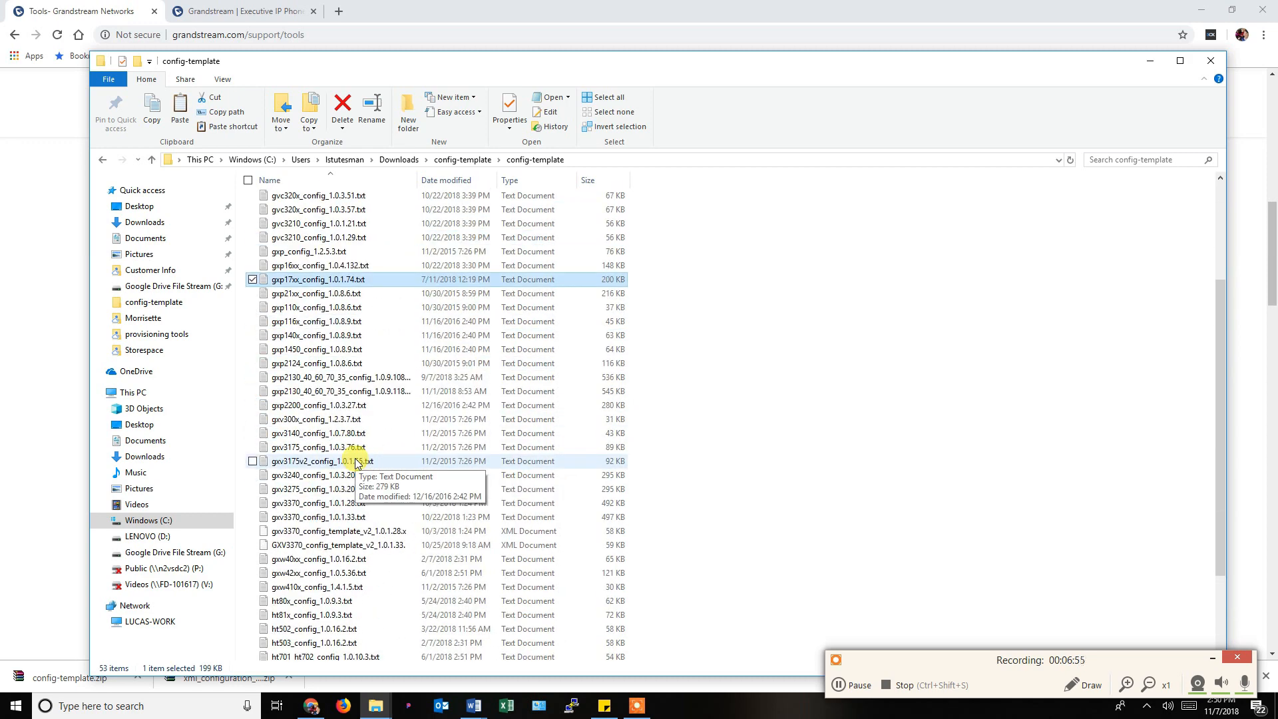
scroll(356, 462, up, 3)
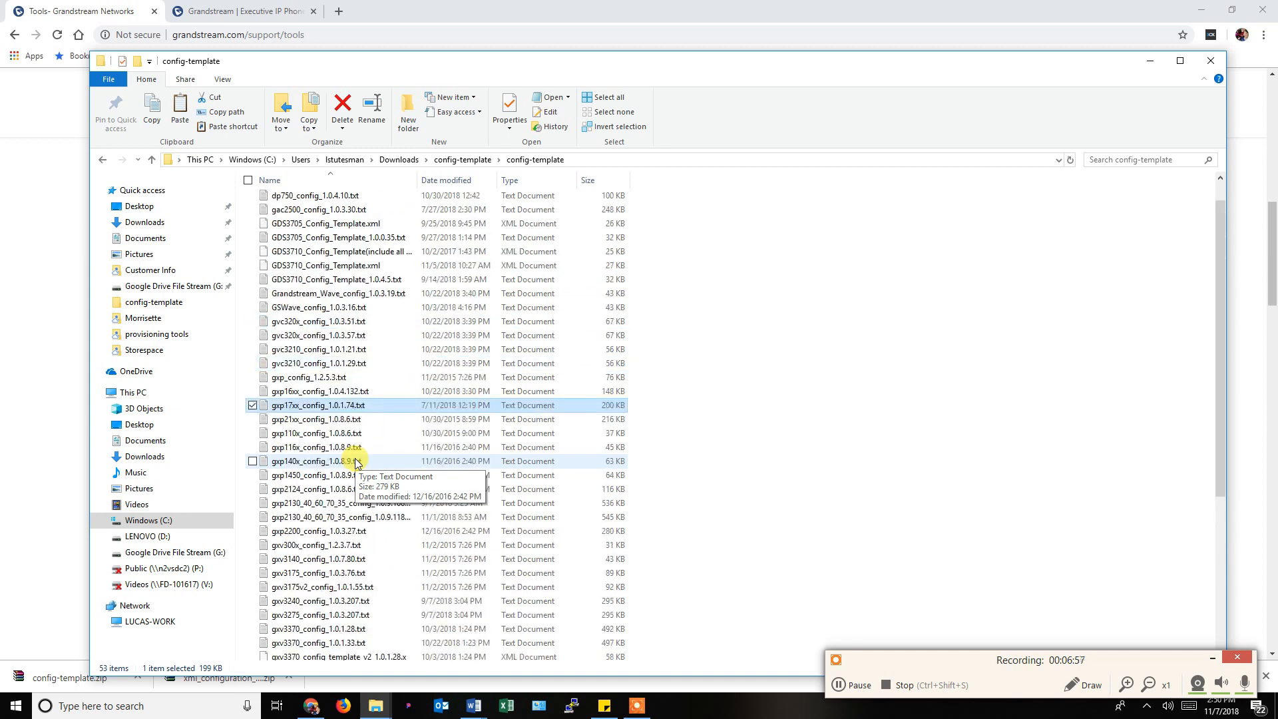
scroll(356, 461, down, 1)
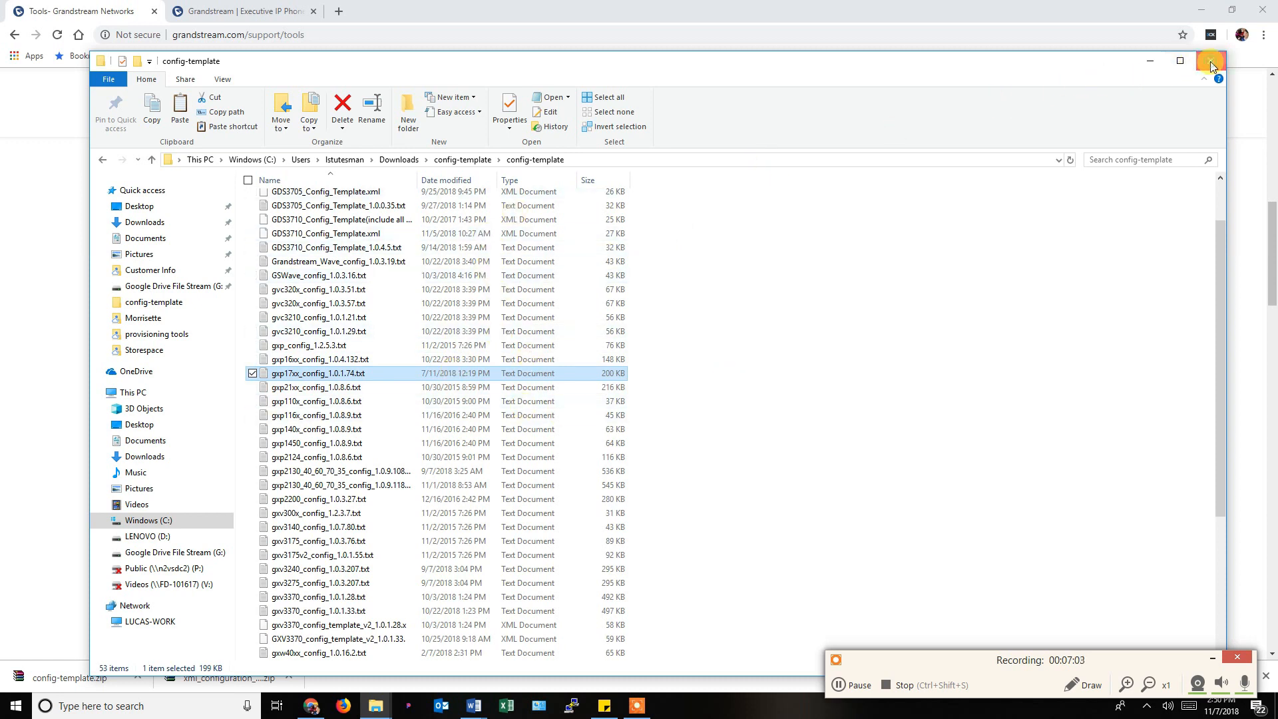
click(400, 161)
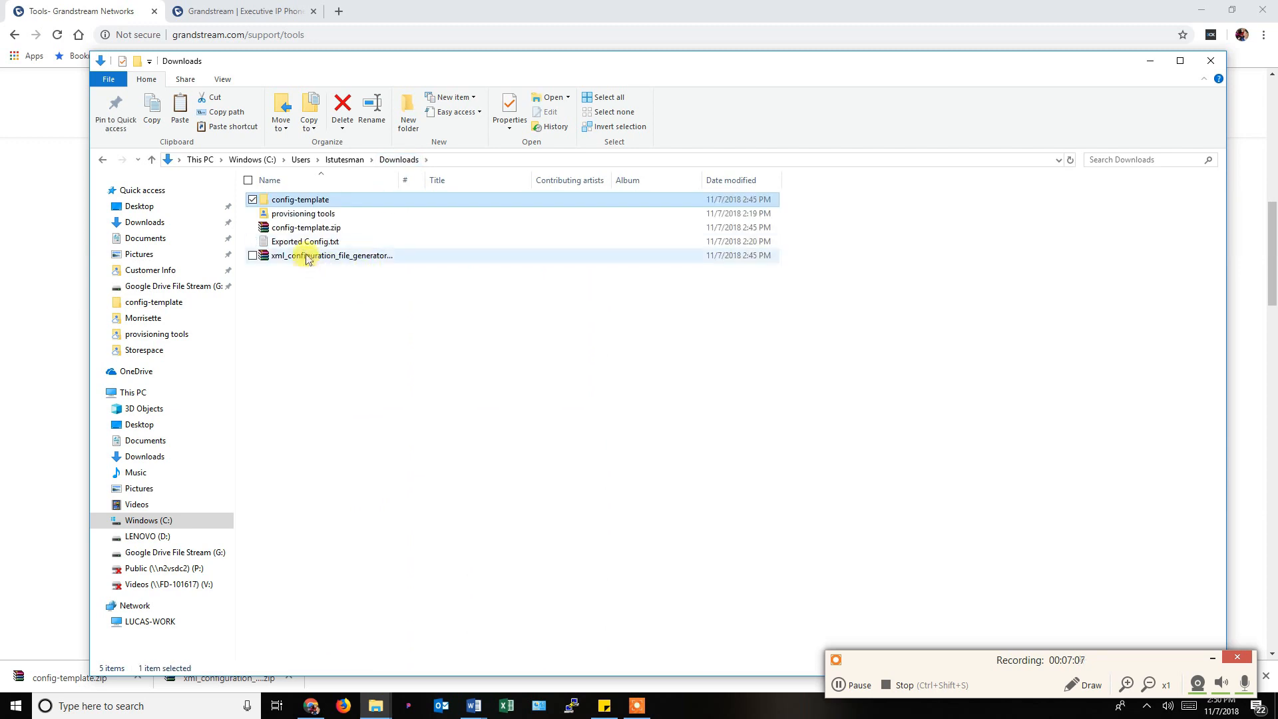
double_click(293, 217)
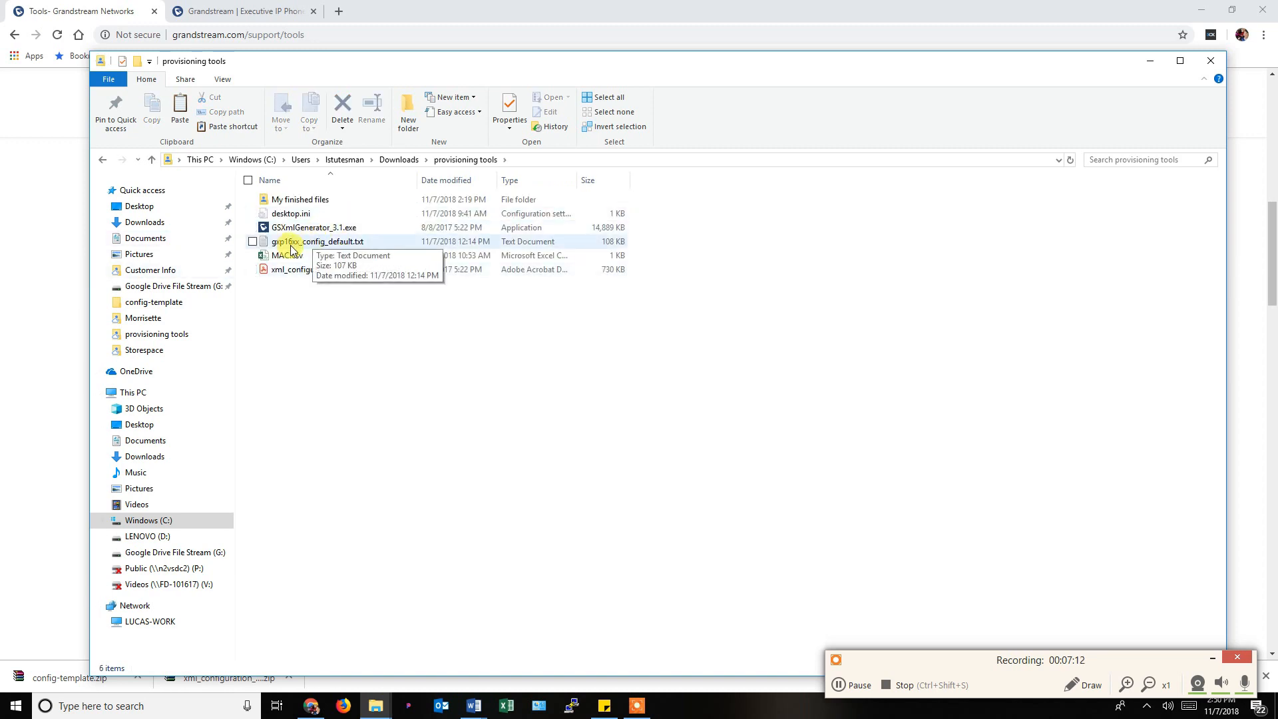
click(286, 245)
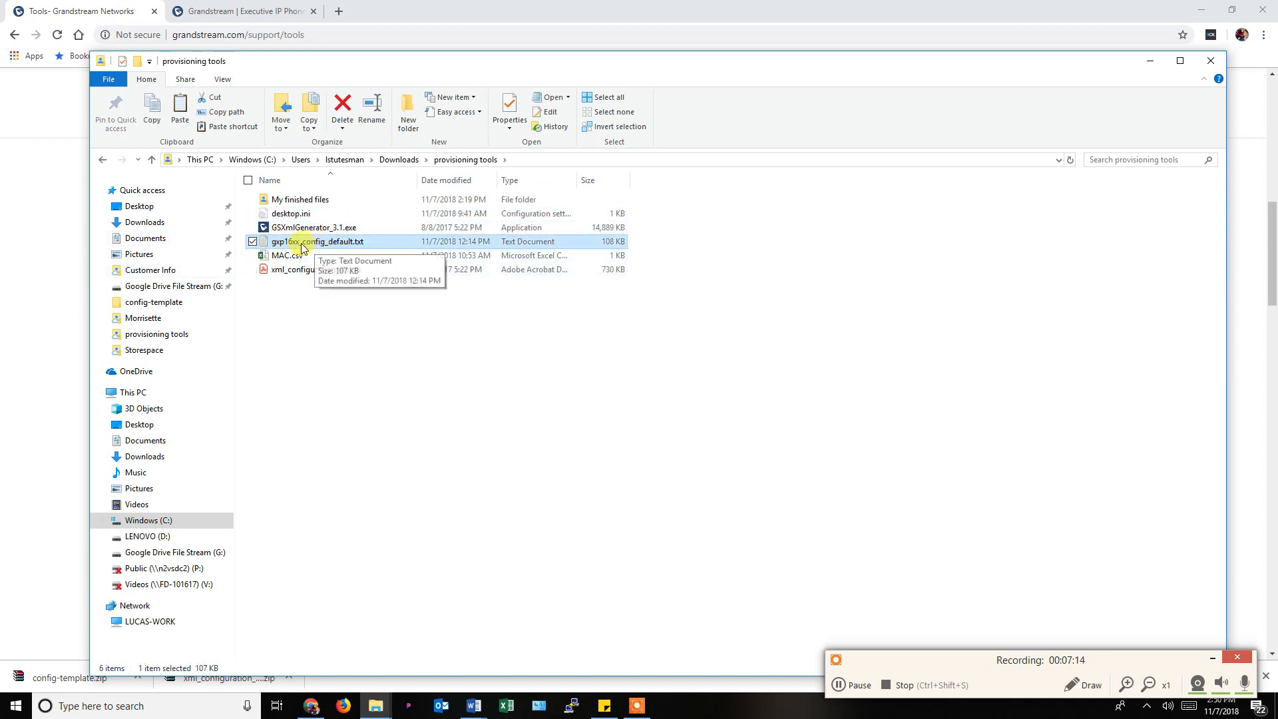
Back in Downloads, select both the config-template folder and config-template.zip.
click(403, 161)
click(297, 199)
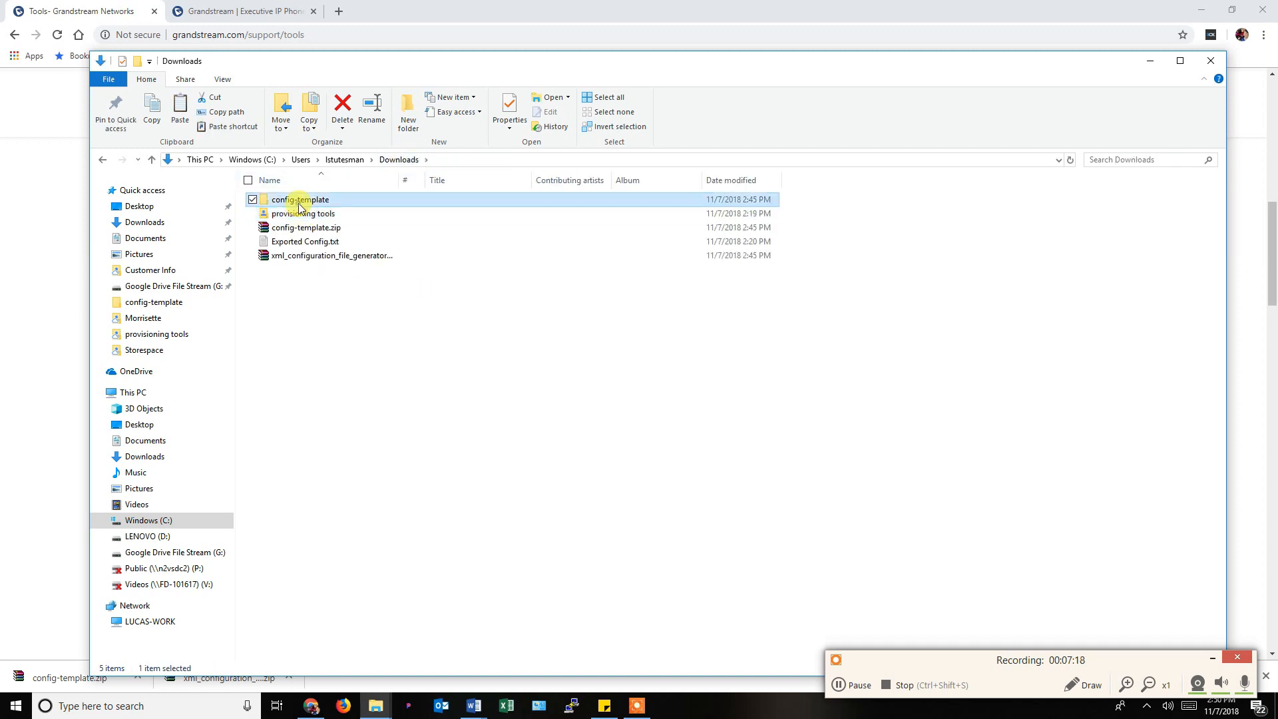
ctrl+click(297, 227)
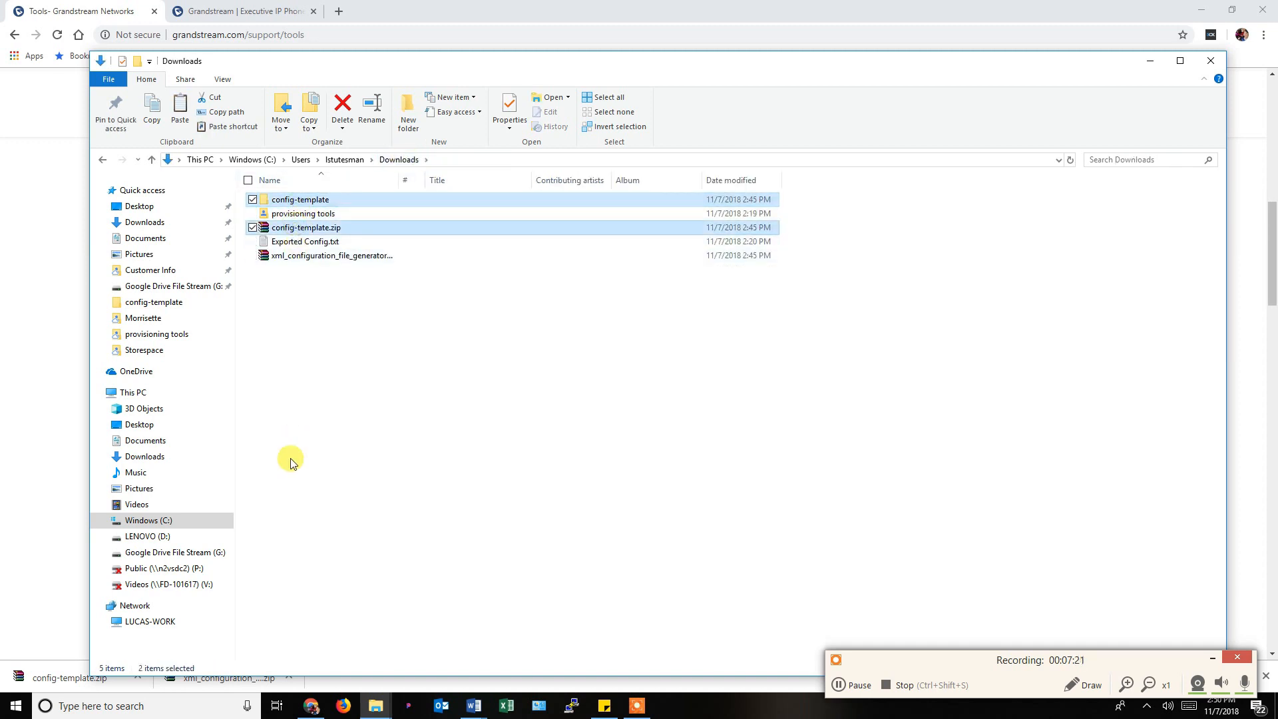
Delete the config-template folder and zip, and check GSXmlGenerator_3.1.exe in provisioning tools.
key(Delete)
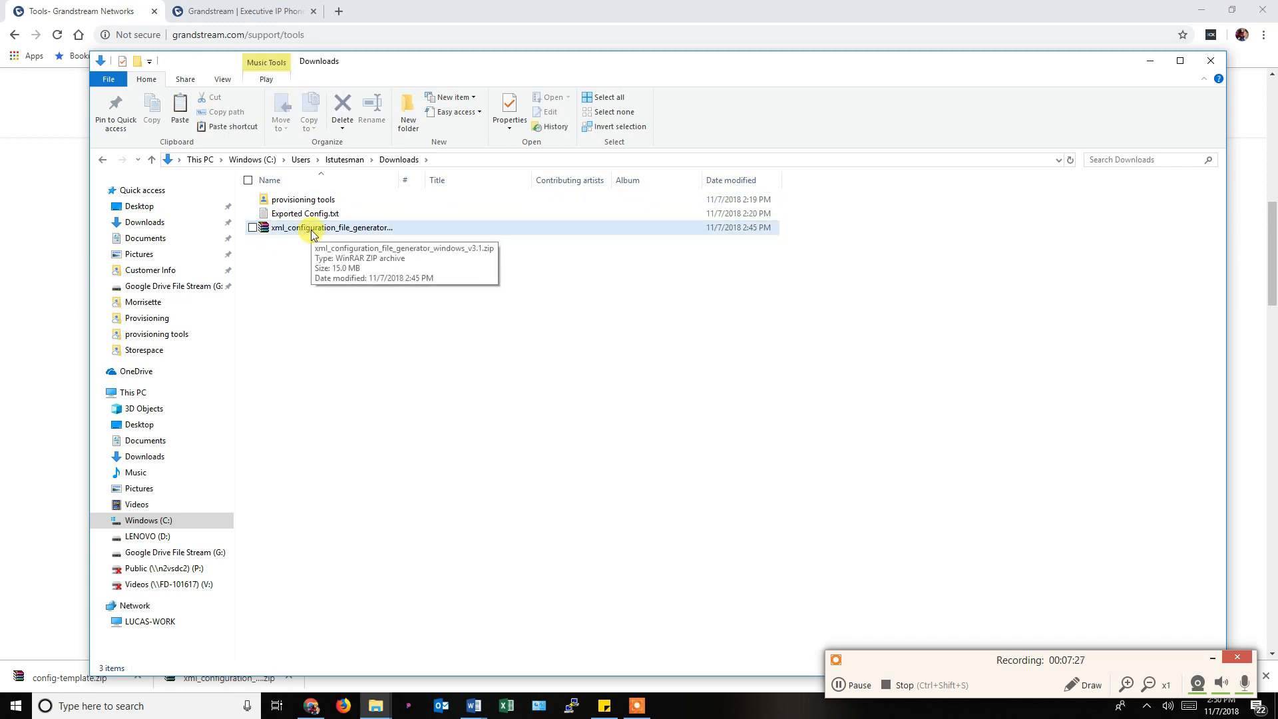
double_click(310, 200)
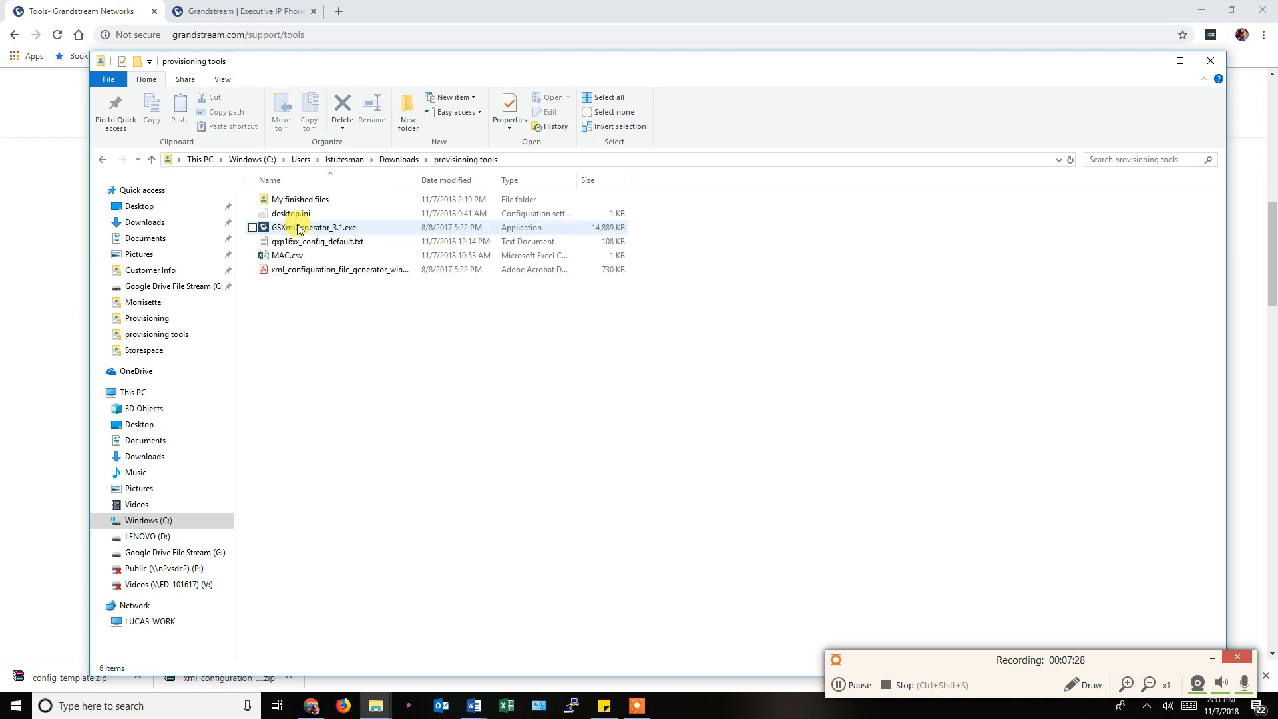
click(283, 228)
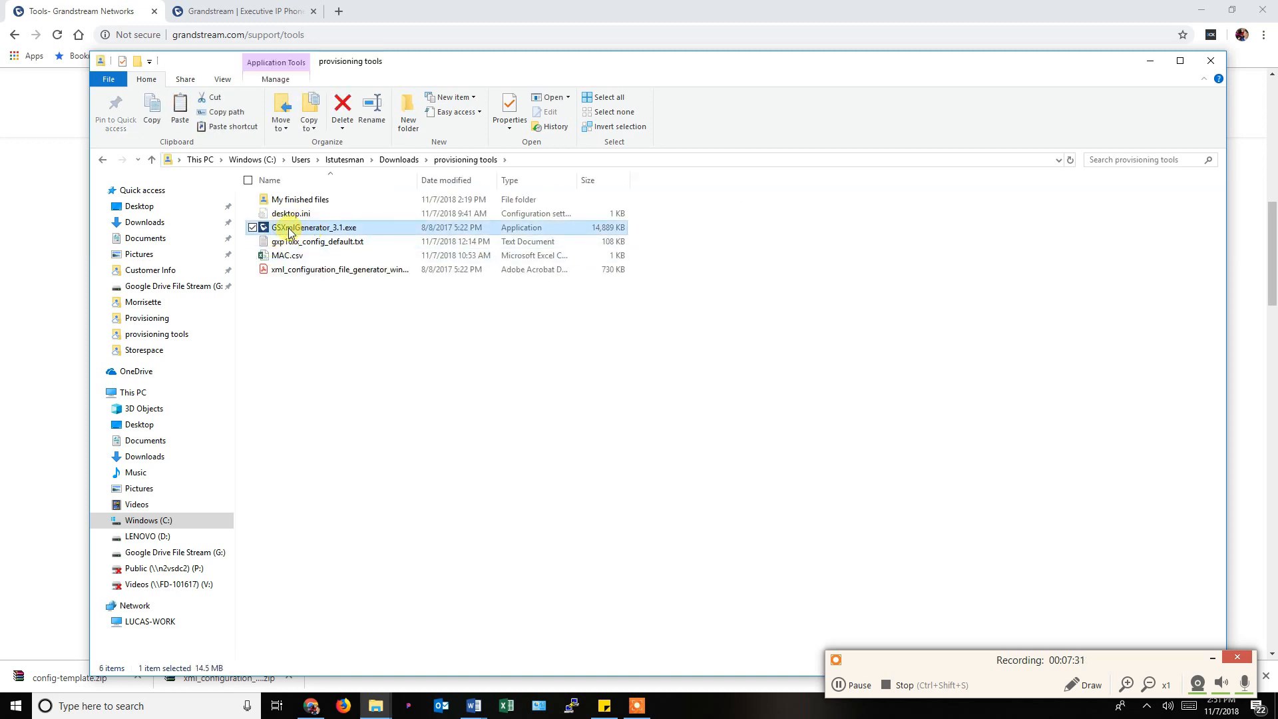
click(398, 159)
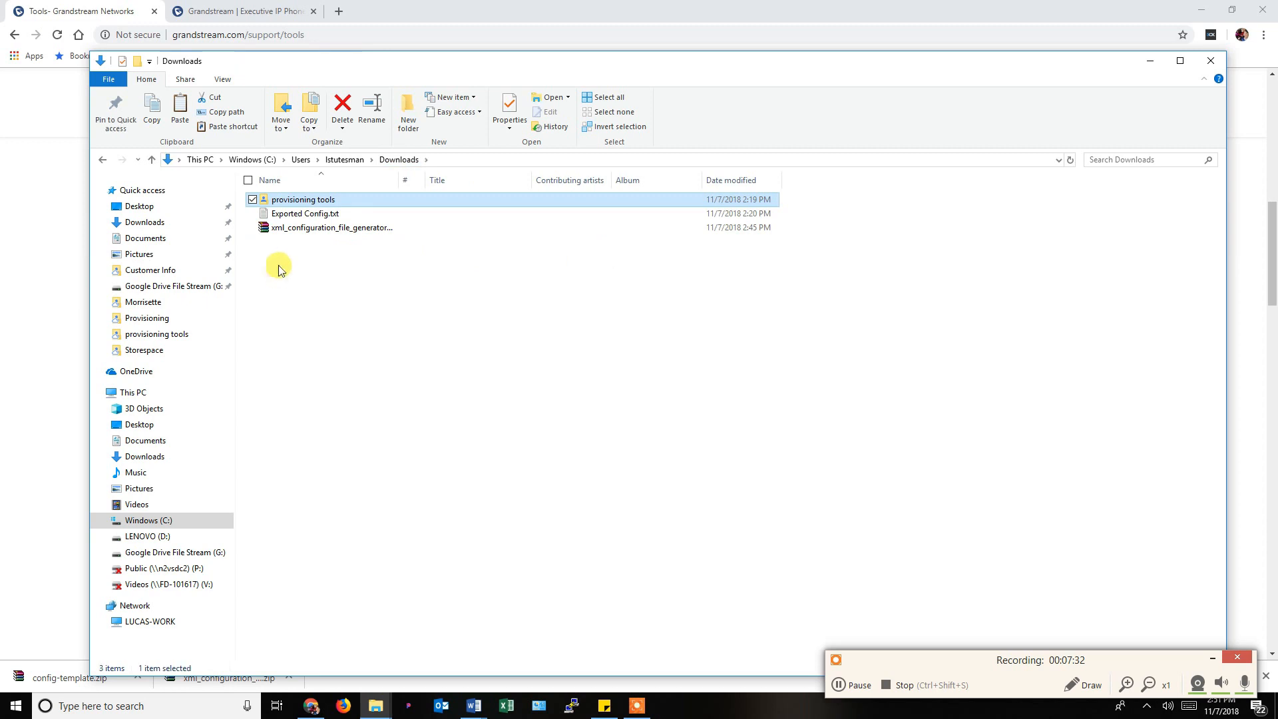
Extract the generator zip and browse into its Example_Configure_CSV_file folder with Config_Example.txt and MAC.csv.
right_click(290, 229)
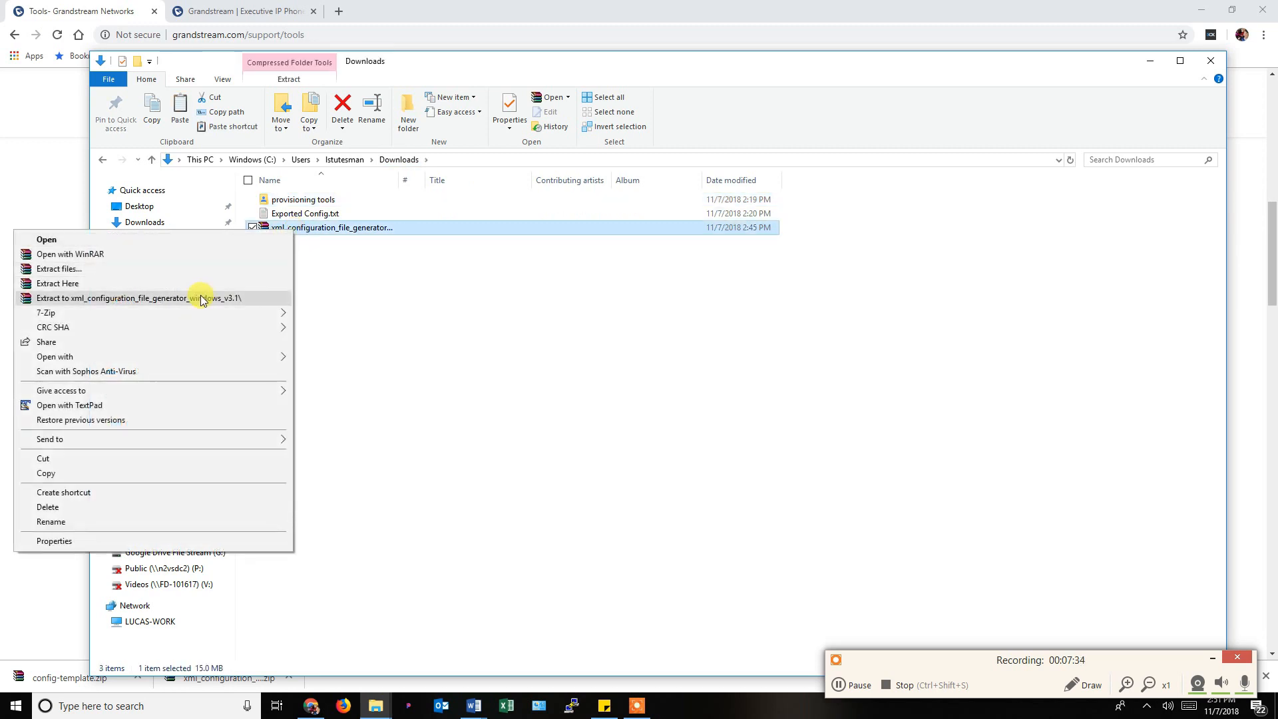
click(201, 299)
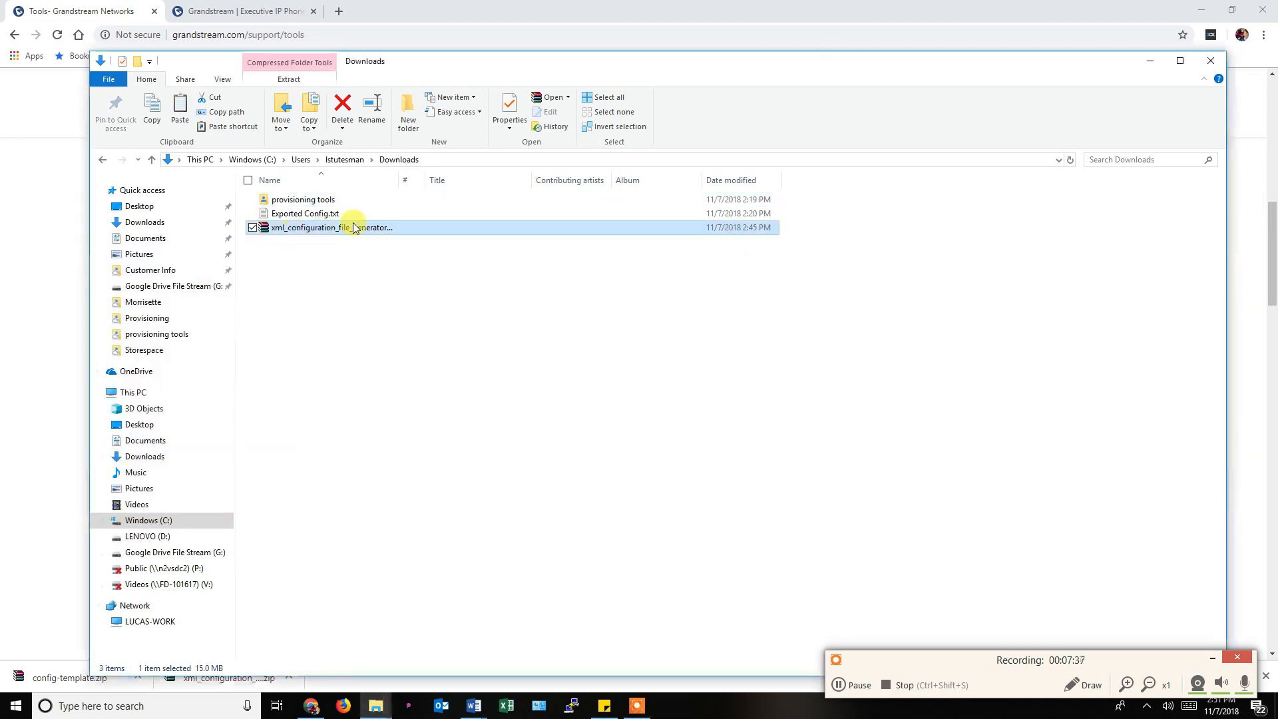
double_click(308, 212)
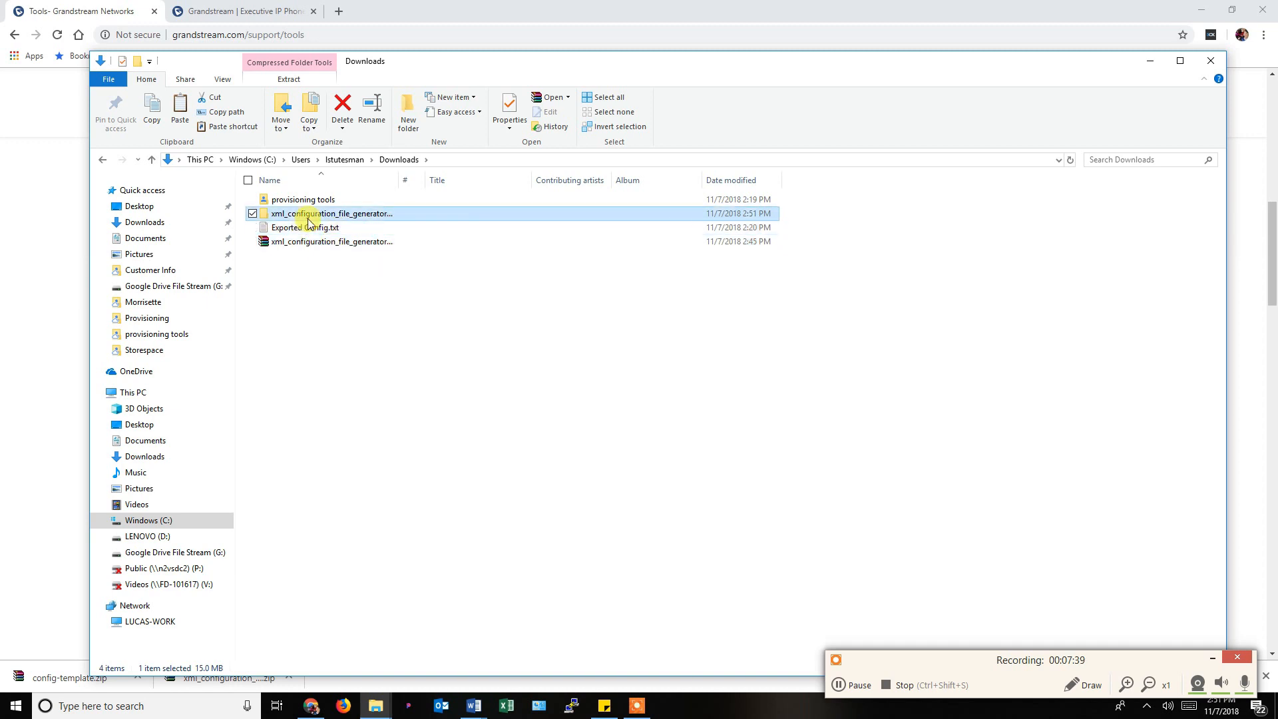
double_click(310, 202)
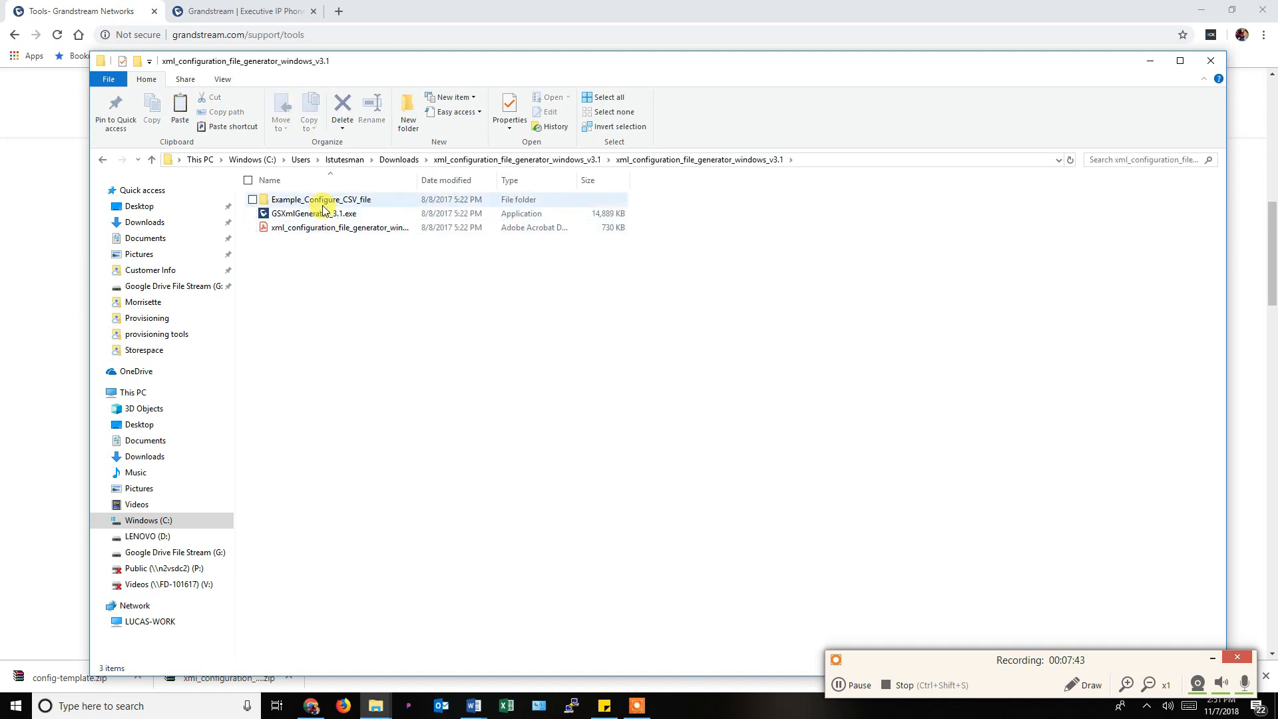
click(300, 219)
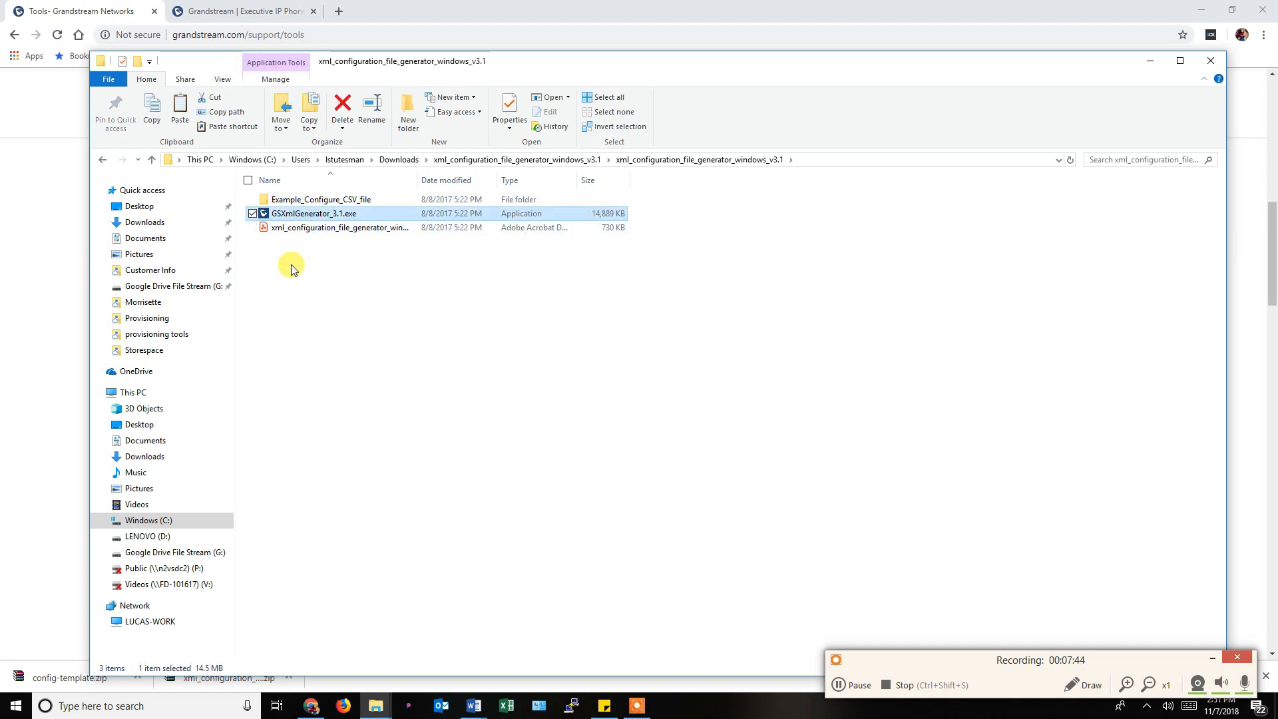
click(301, 231)
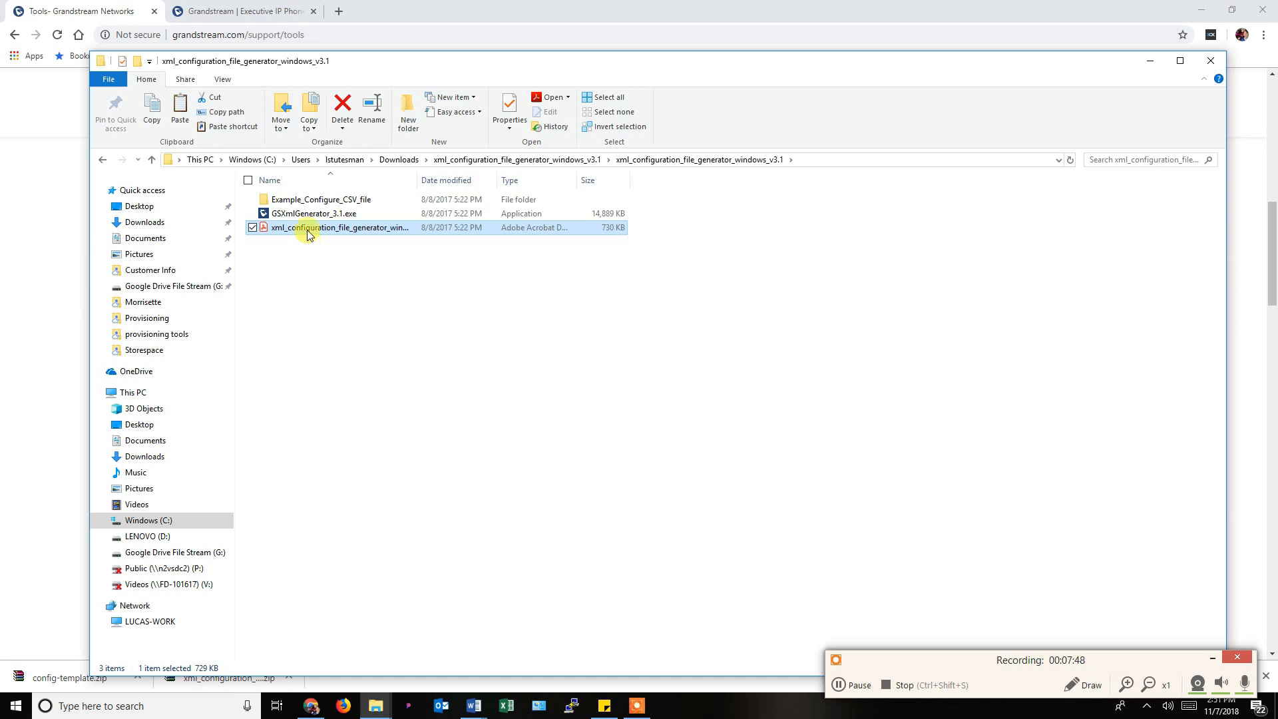
double_click(309, 200)
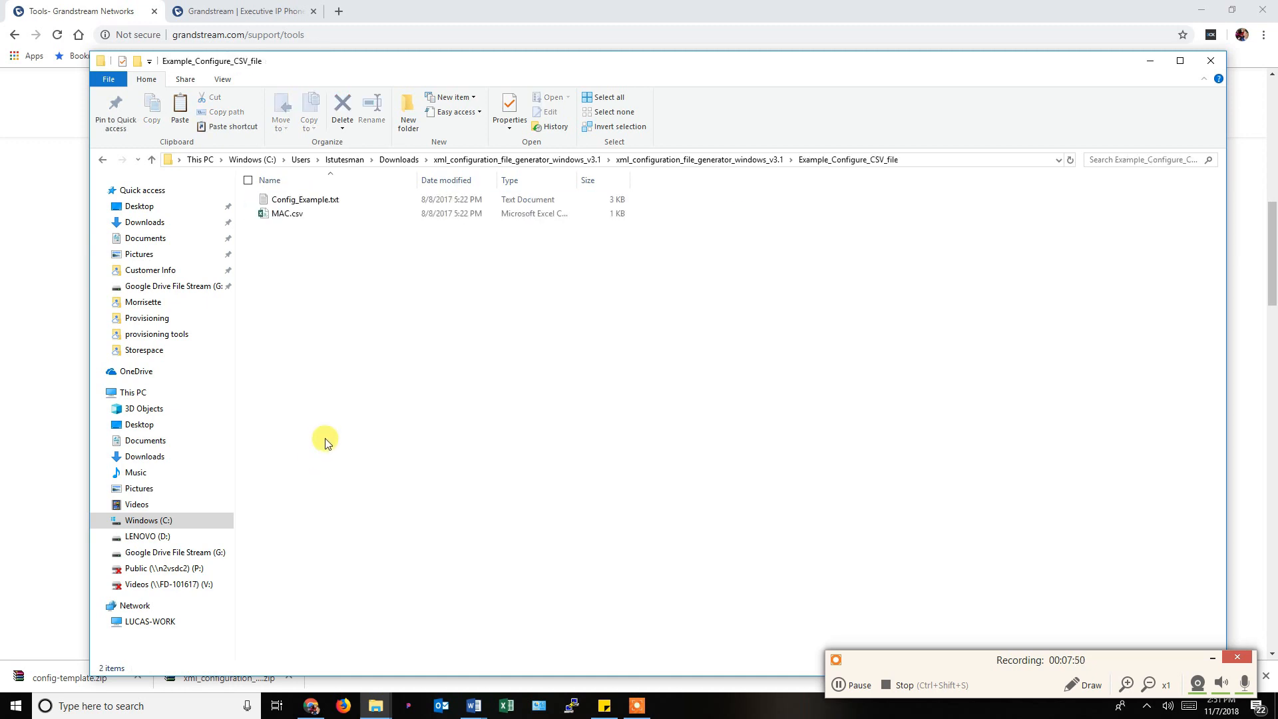
double_click(310, 202)
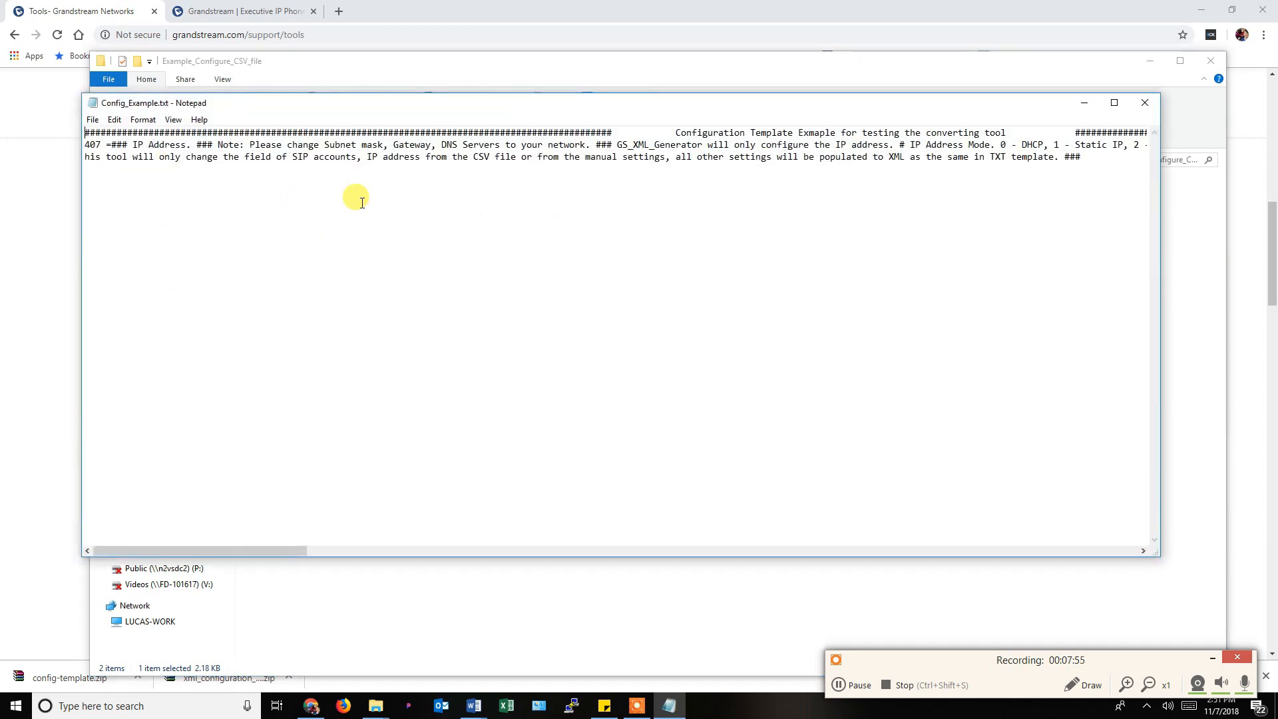
click(1145, 105)
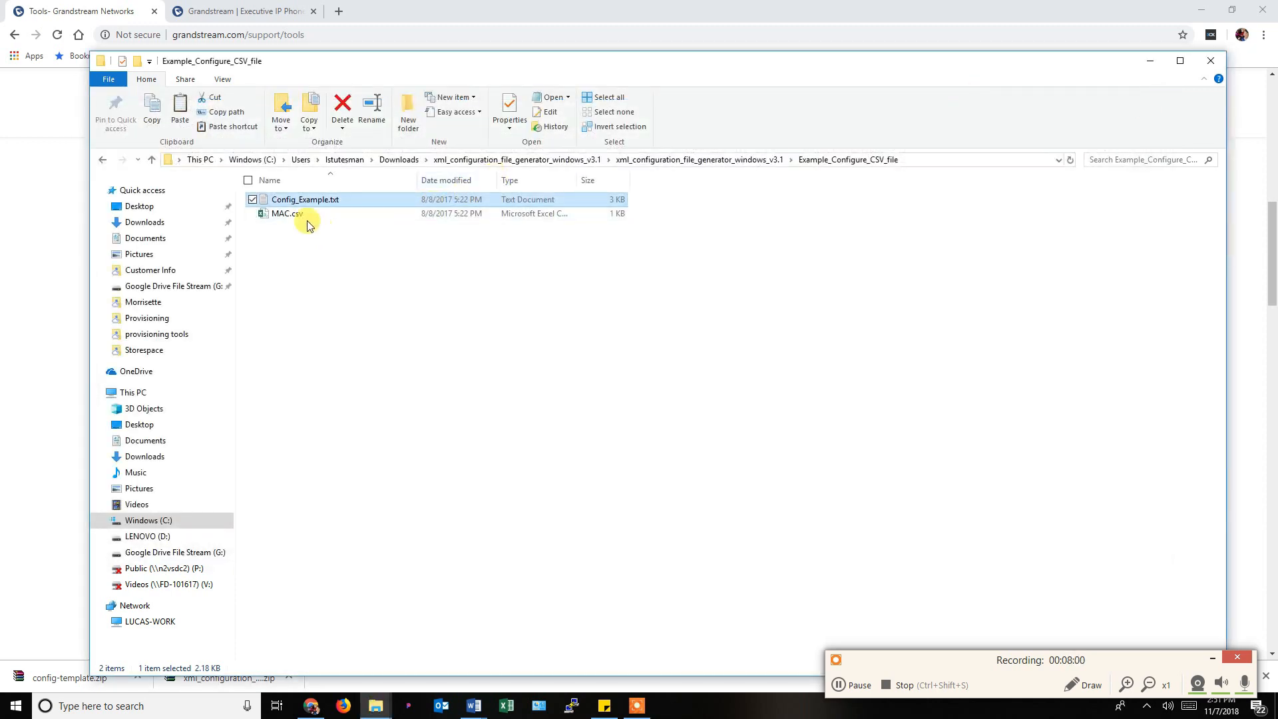
Open MAC.csv in Excel and auto-fit columns A through J.
double_click(285, 214)
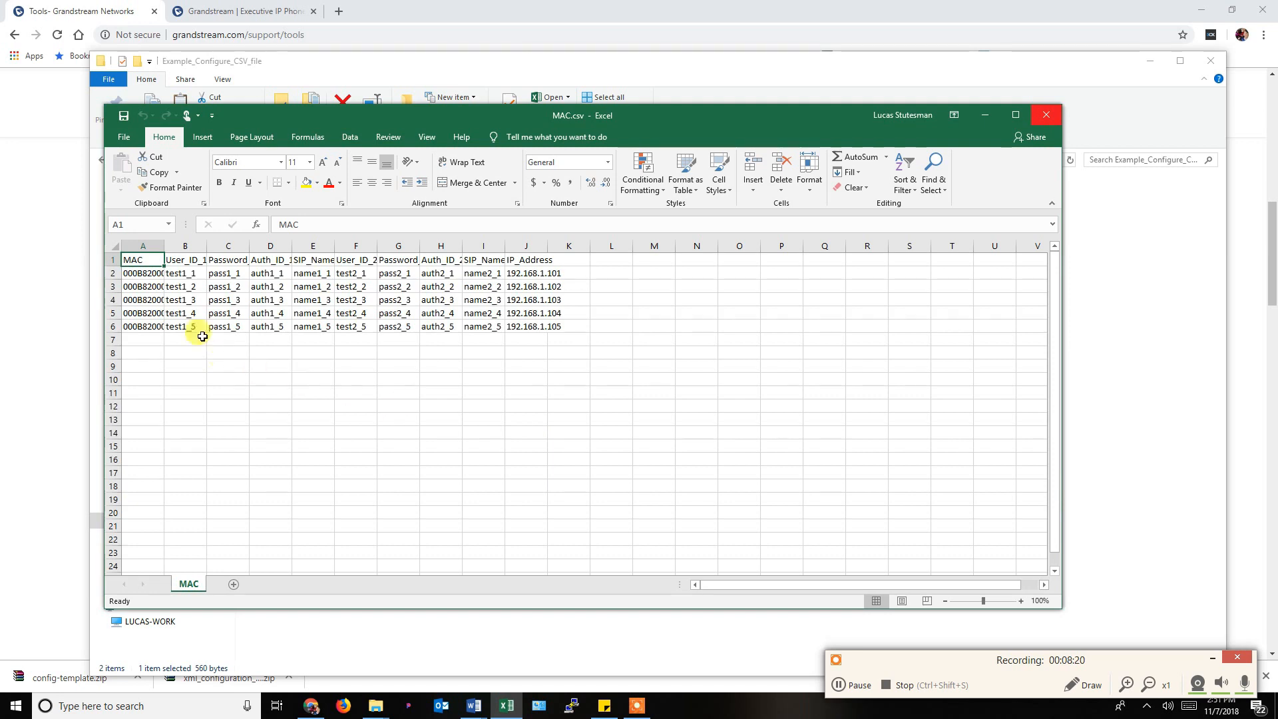
click(145, 247)
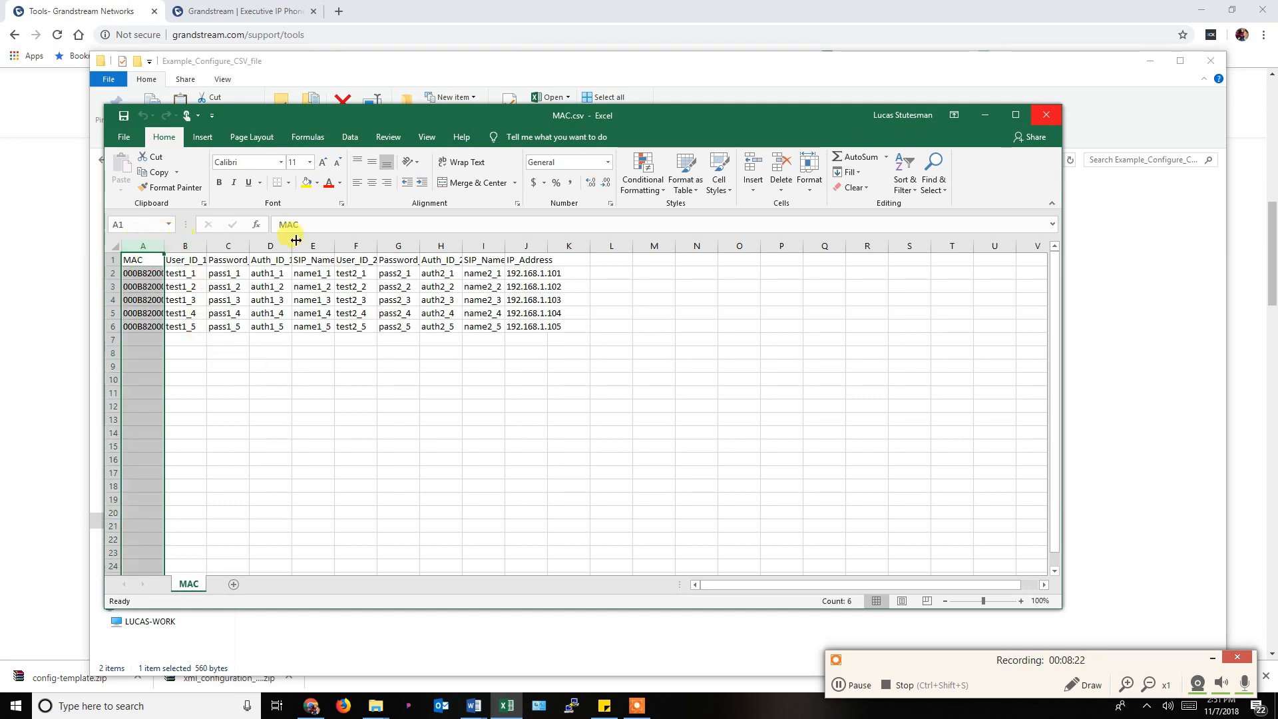
shift+click(531, 247)
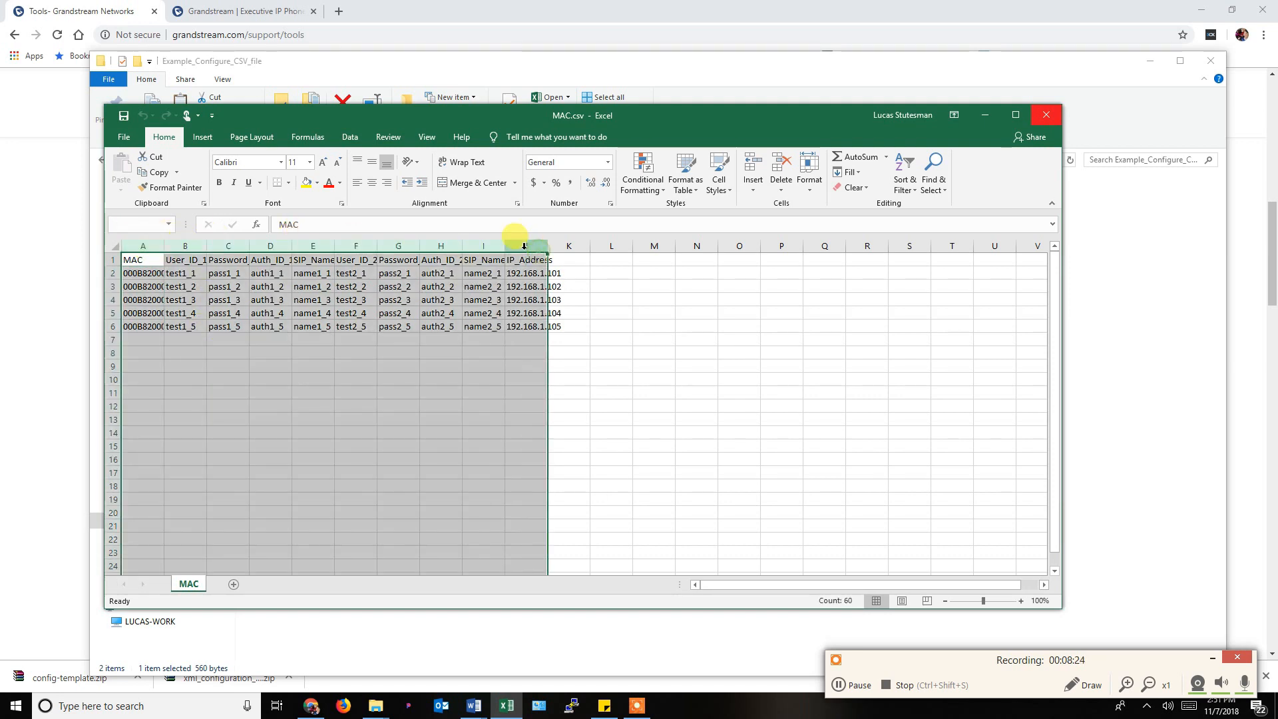
double_click(506, 247)
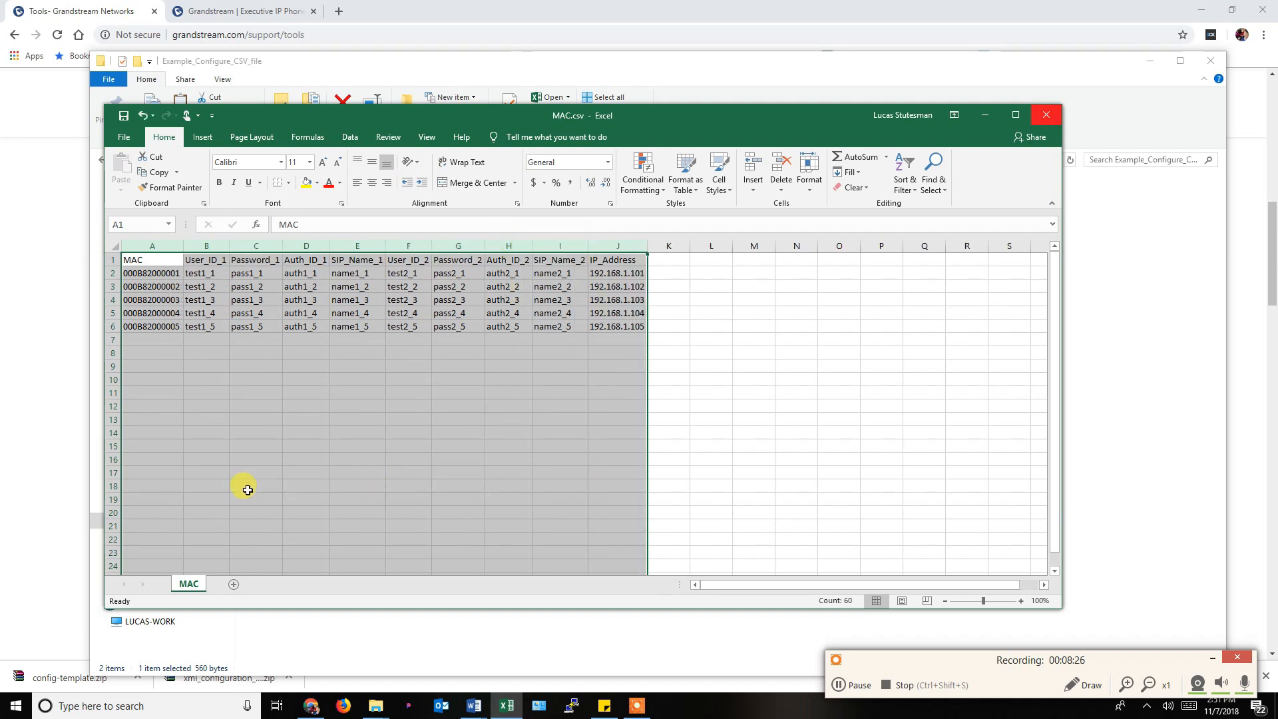
Review the first phone's row from MAC through IP_Address, then close MAC.csv without saving.
click(170, 277)
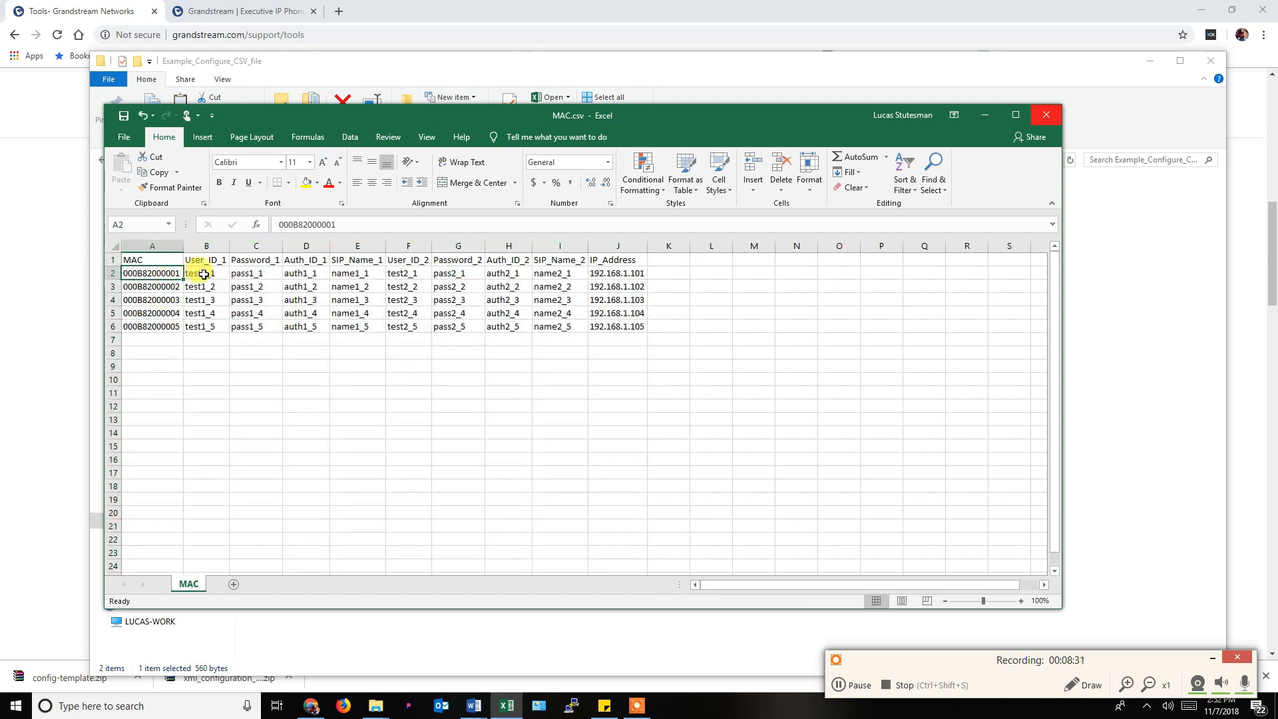
click(204, 273)
click(255, 273)
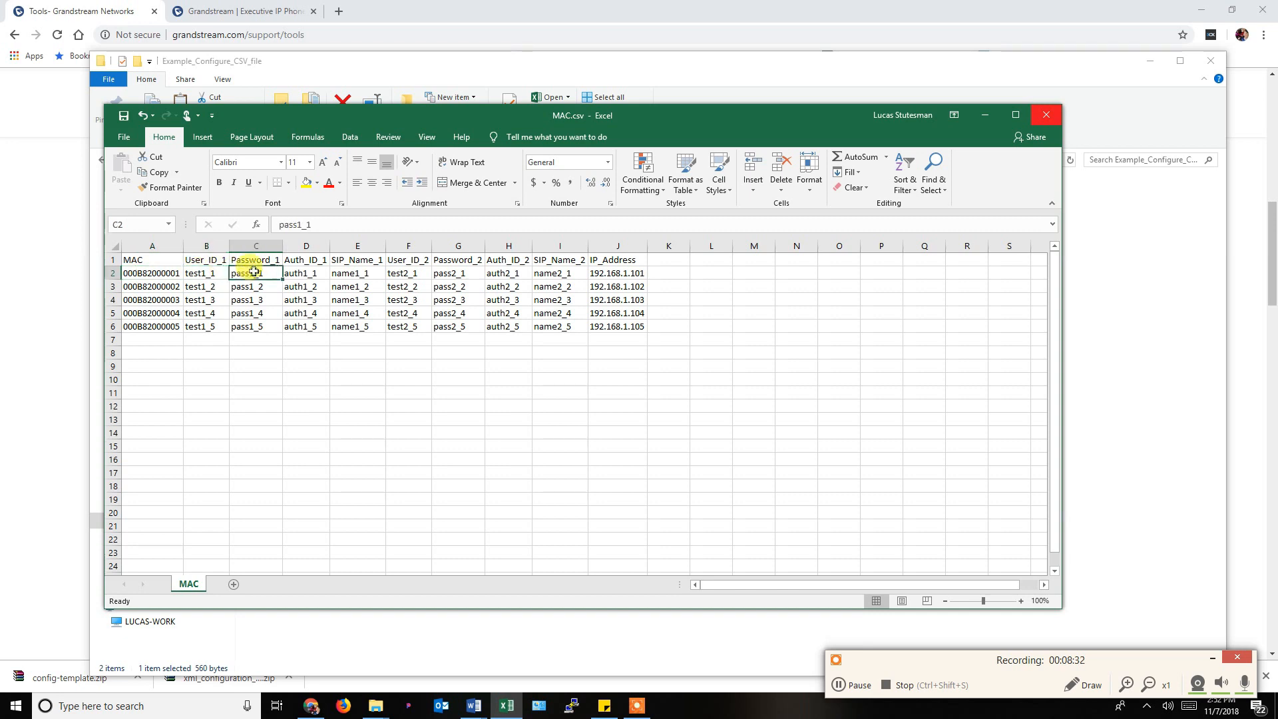
click(312, 271)
click(363, 272)
click(413, 272)
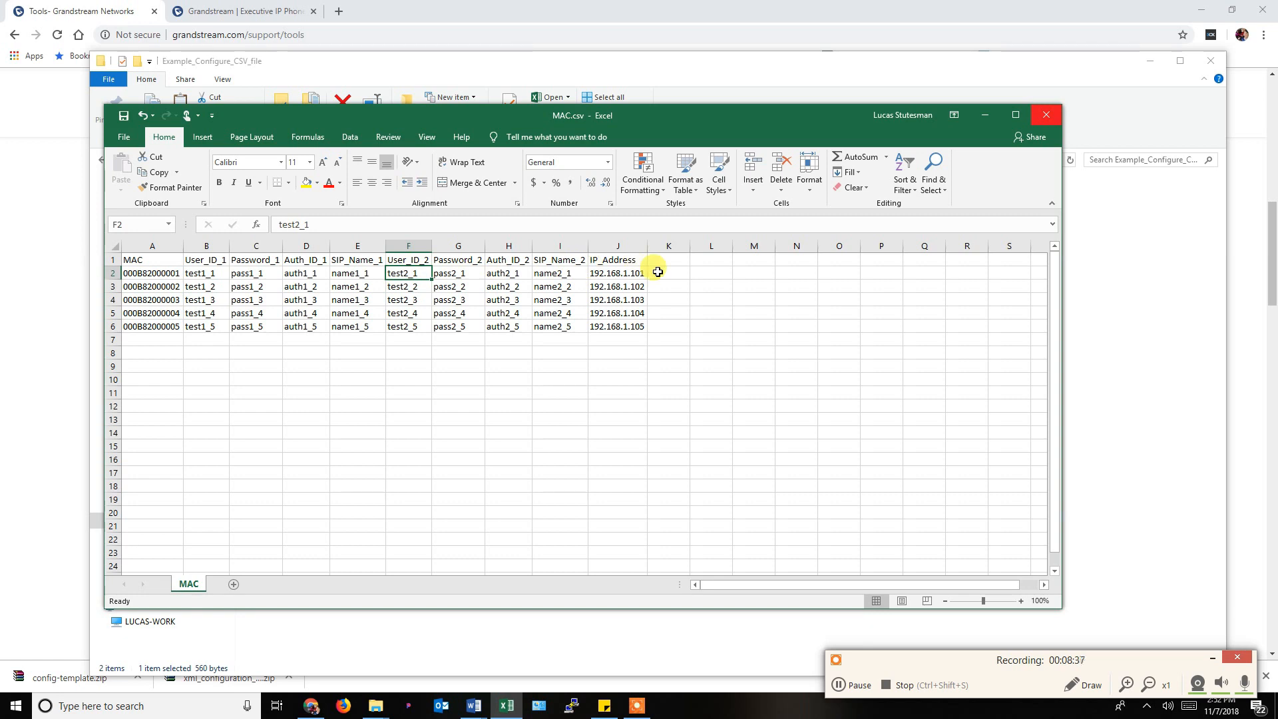
click(632, 275)
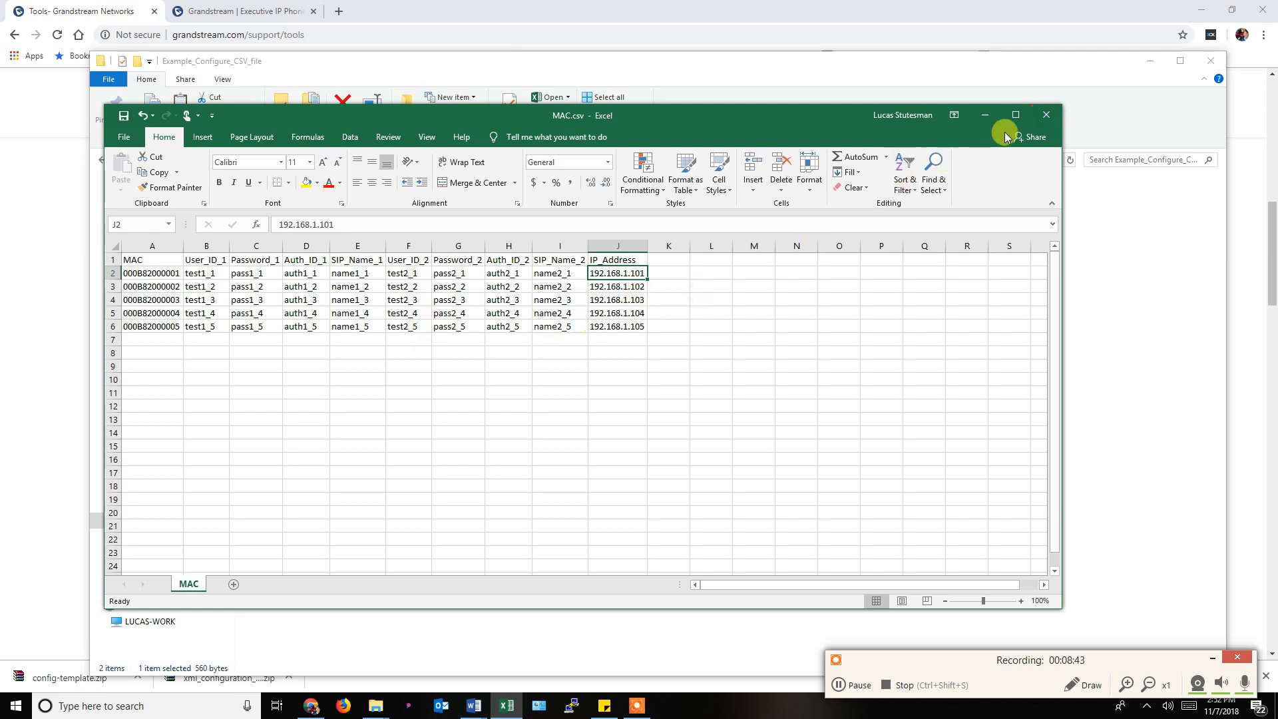
click(1049, 114)
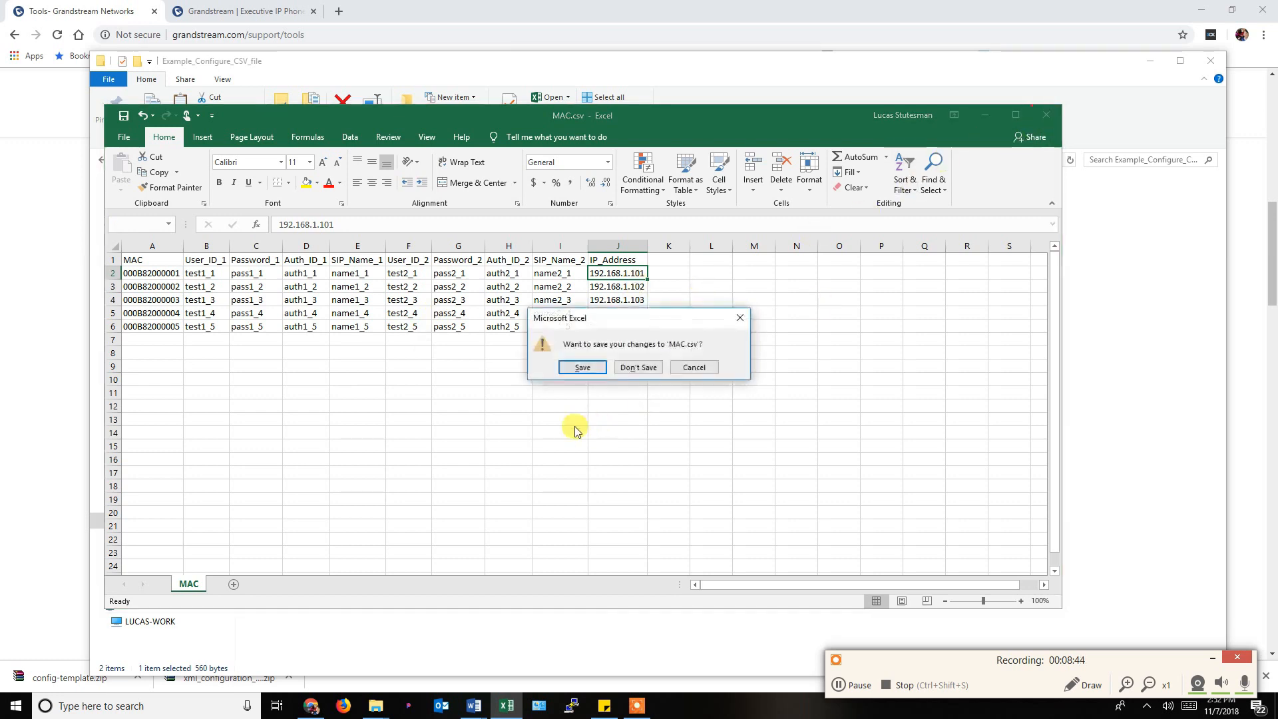
click(639, 368)
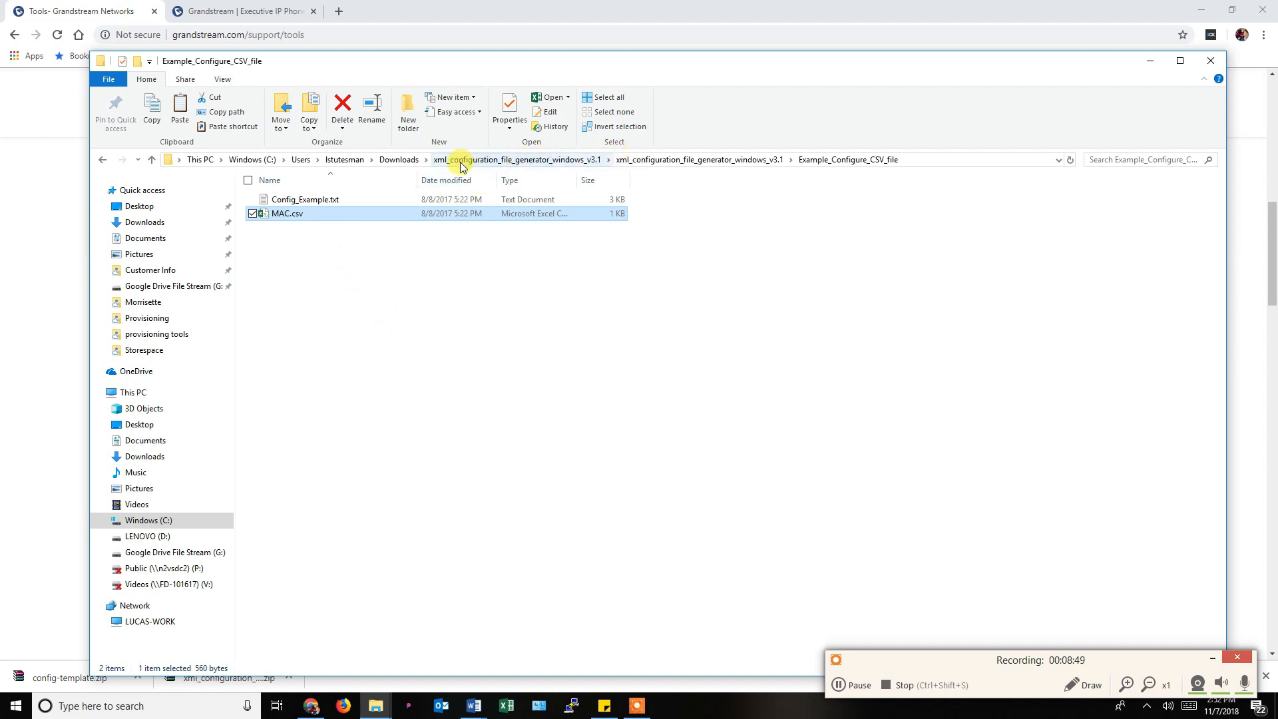
Delete the xml_configuration generator folder and its zip from Downloads.
click(399, 160)
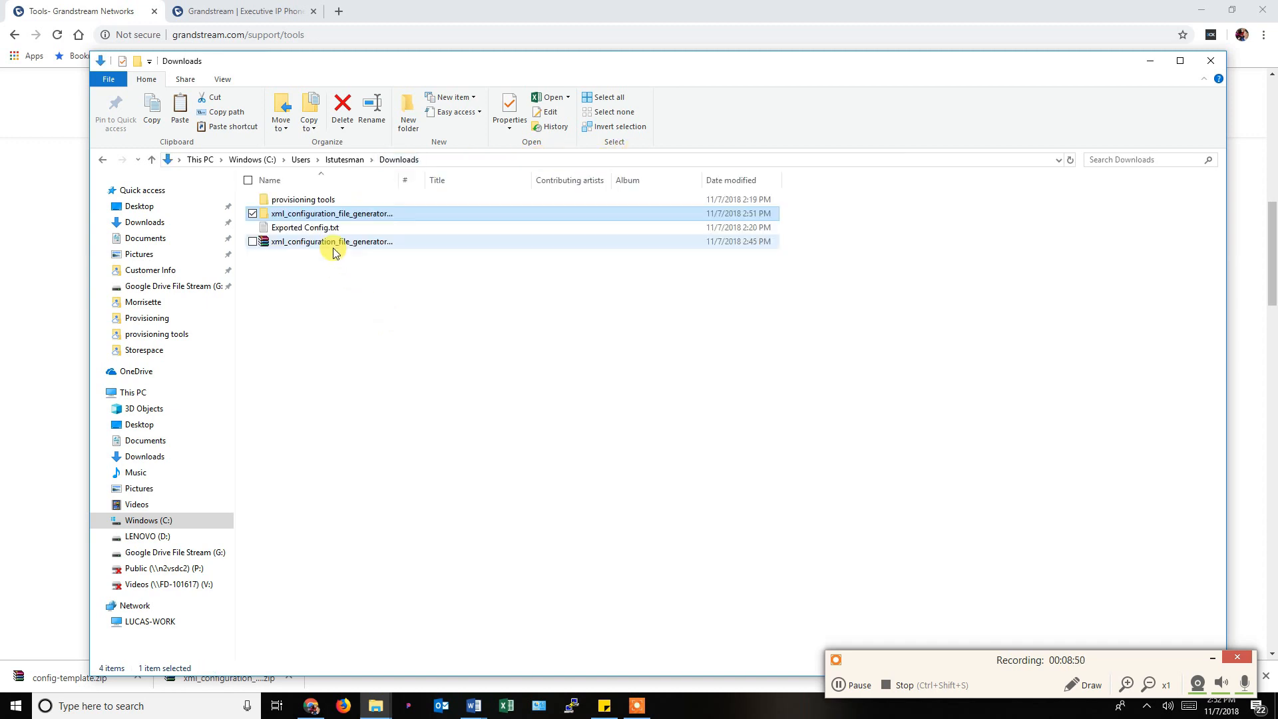
click(298, 243)
ctrl+click(313, 217)
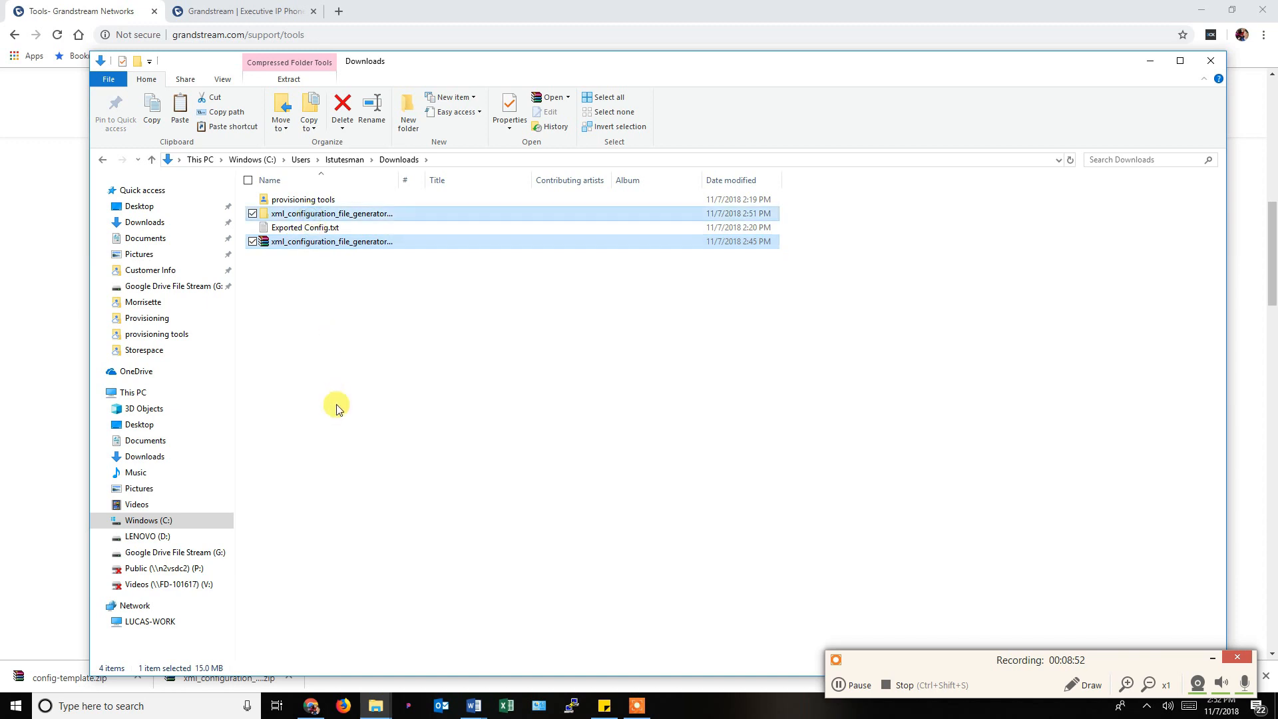
key(Delete)
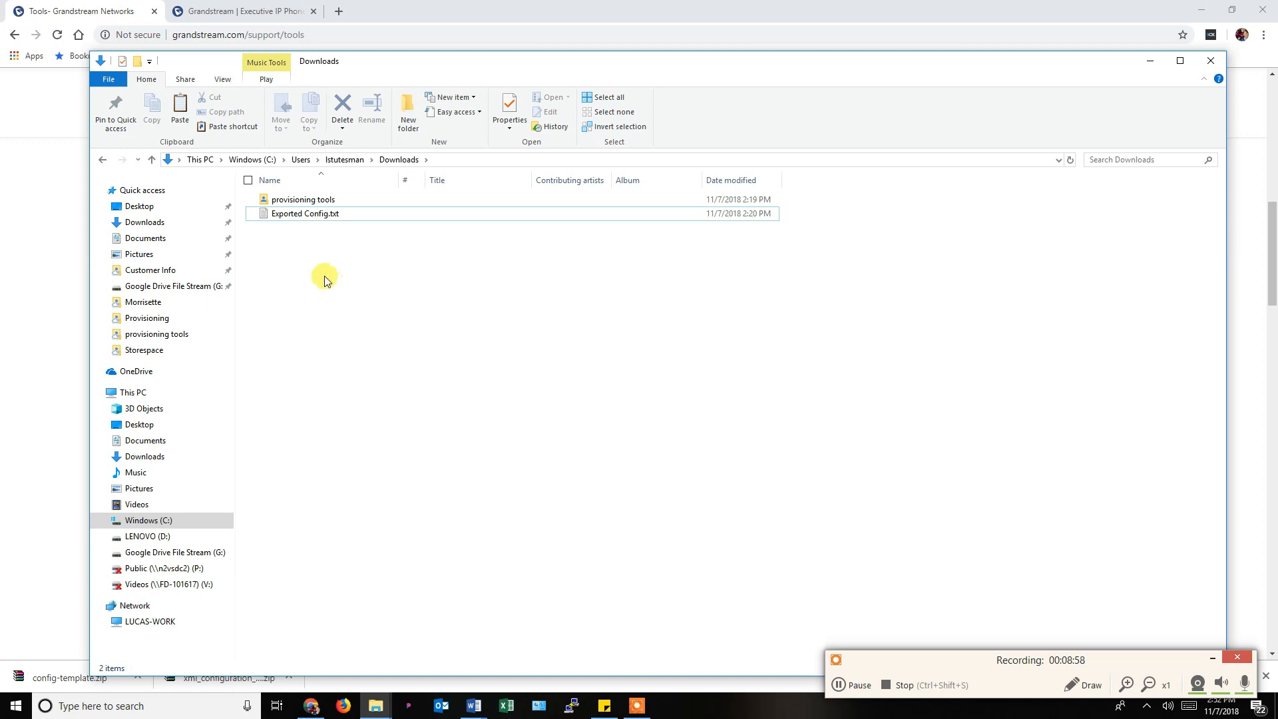
click(150, 9)
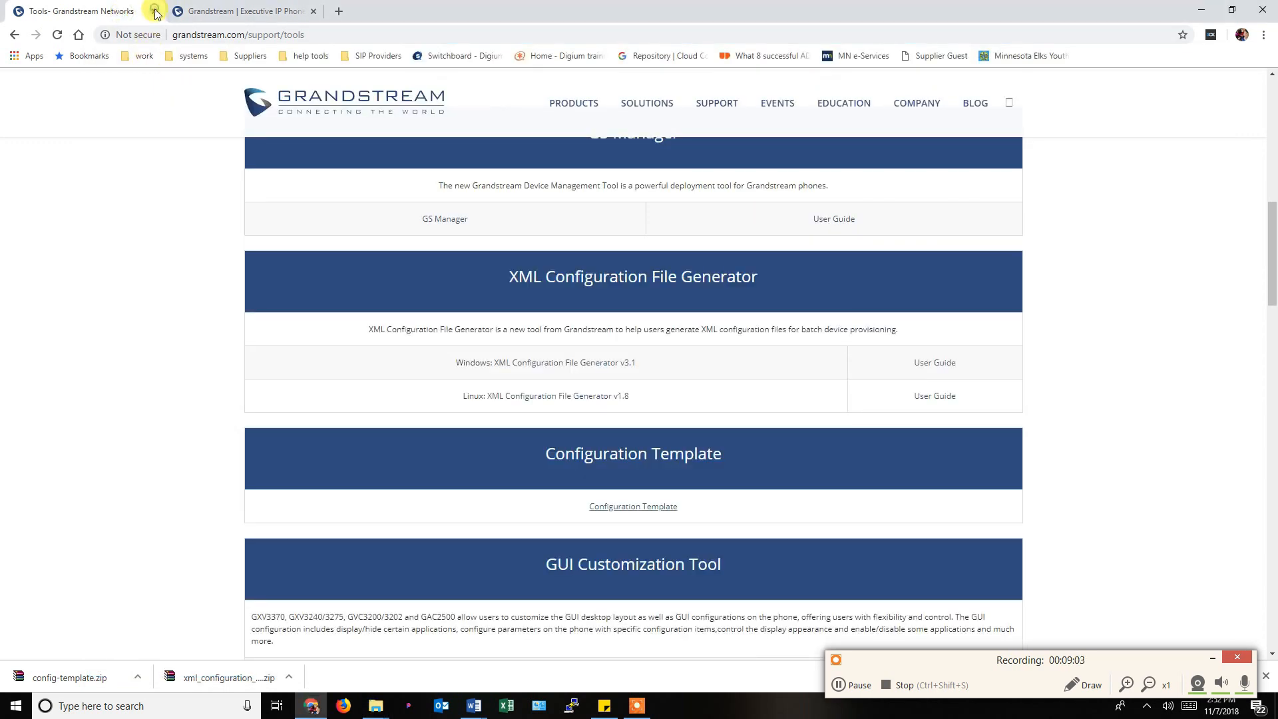
Close the Grandstream Tools tab, clear the downloads bar and log in with the admin password.
click(155, 11)
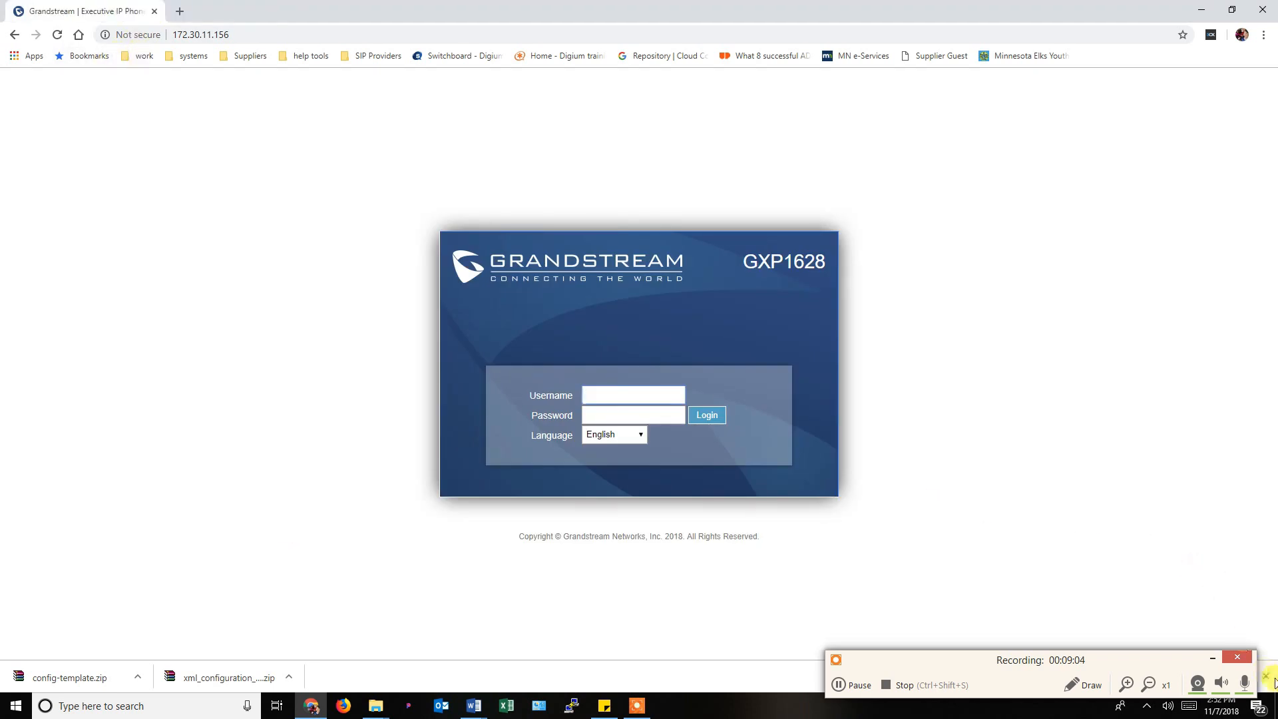
click(1214, 658)
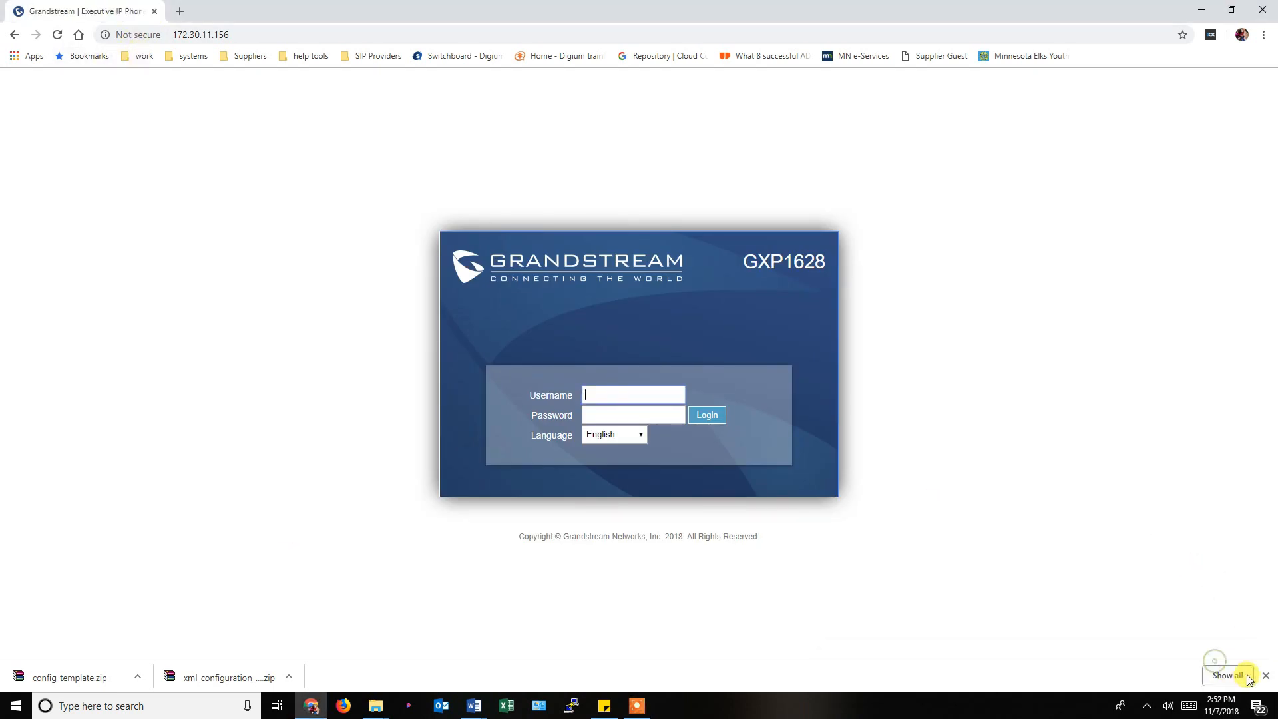
click(1265, 677)
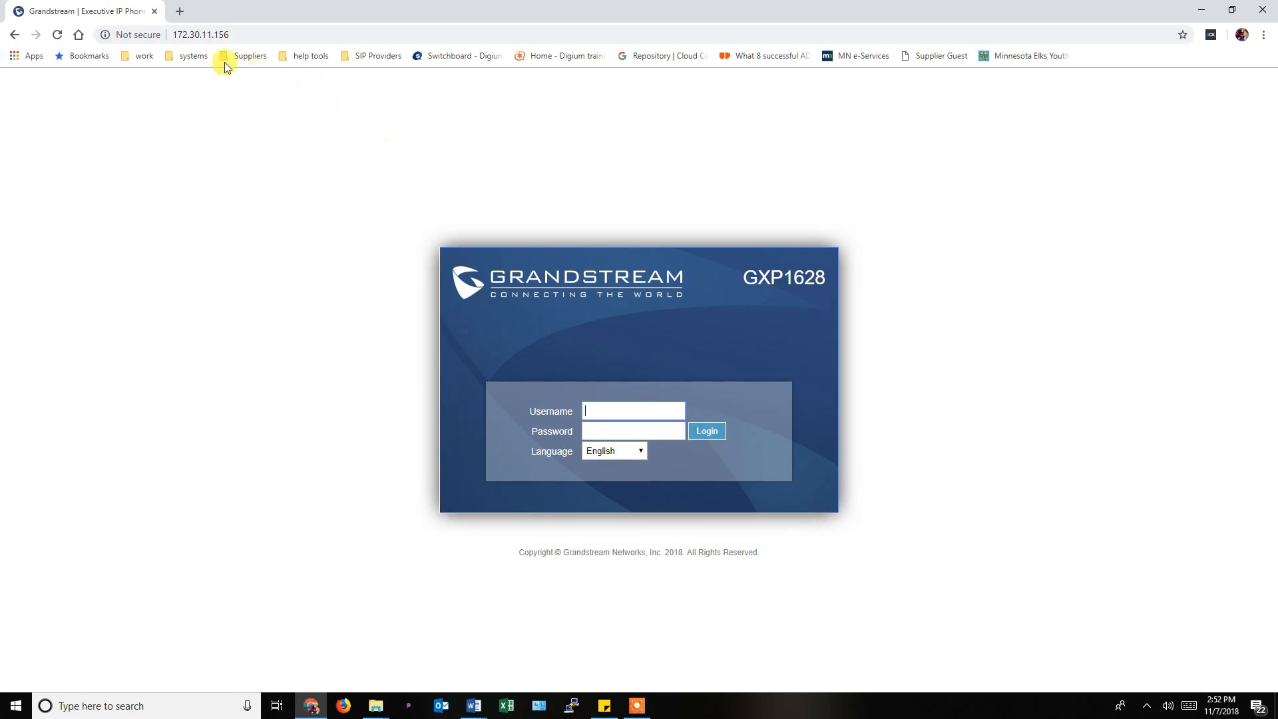
text(ad)
text(admin)
key(Return)
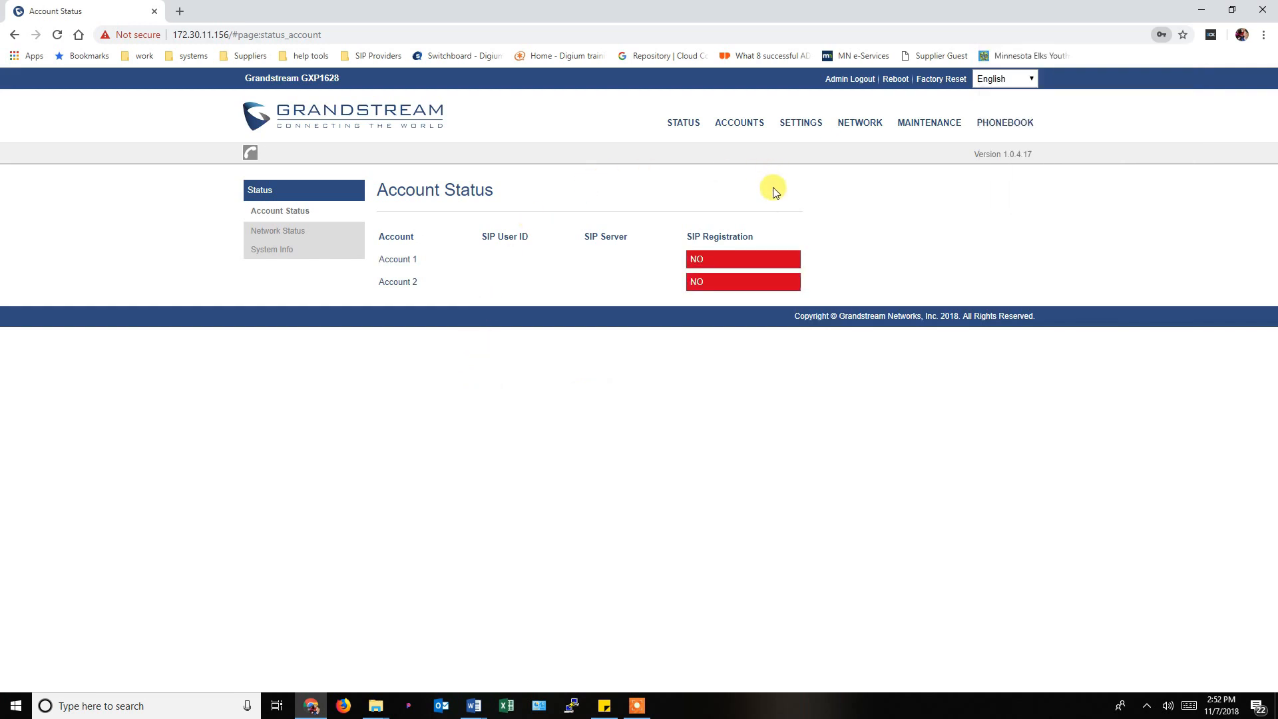
View Account 1's General Settings, then go to Maintenance > Upgrade and Provisioning.
mouse_move(729, 128)
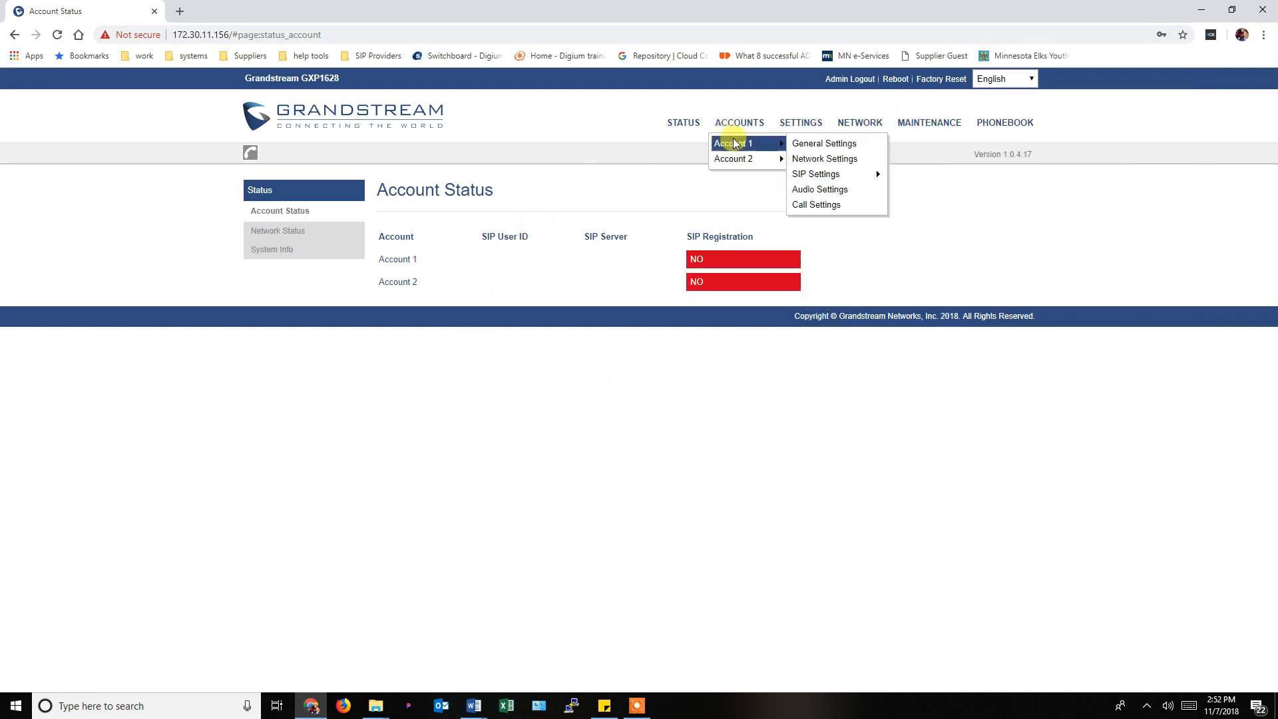
click(808, 145)
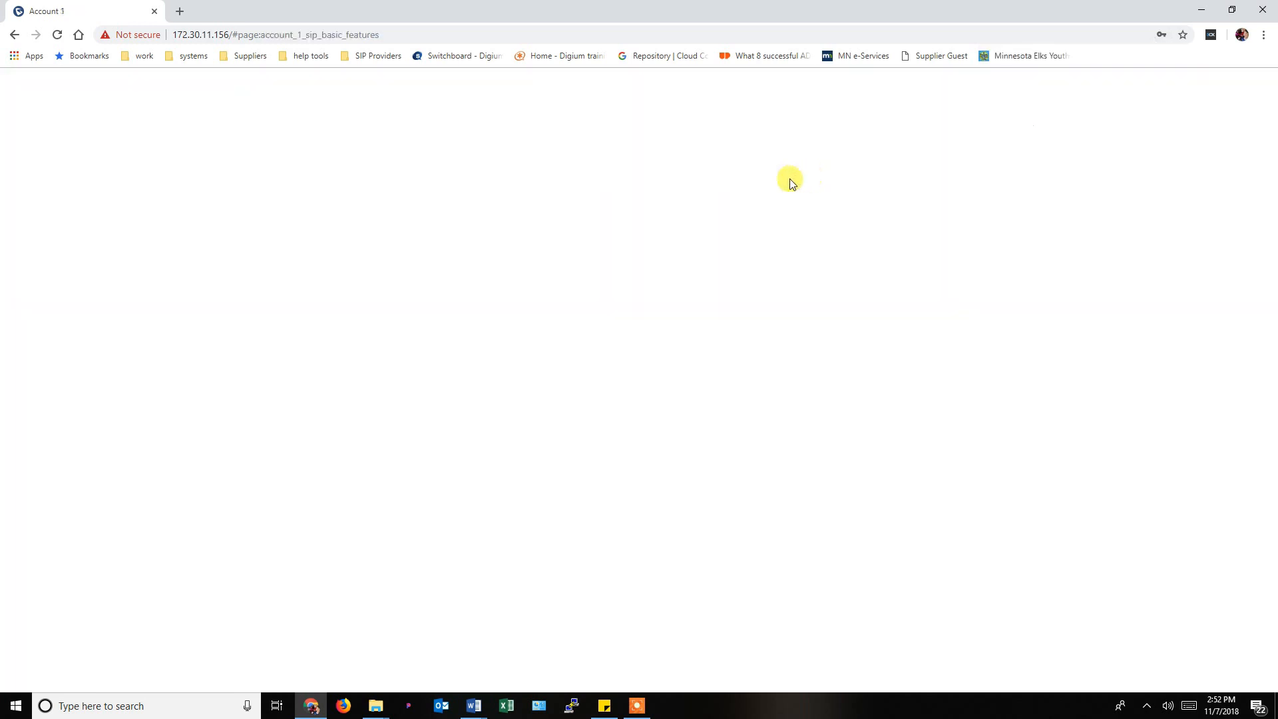
mouse_move(733, 128)
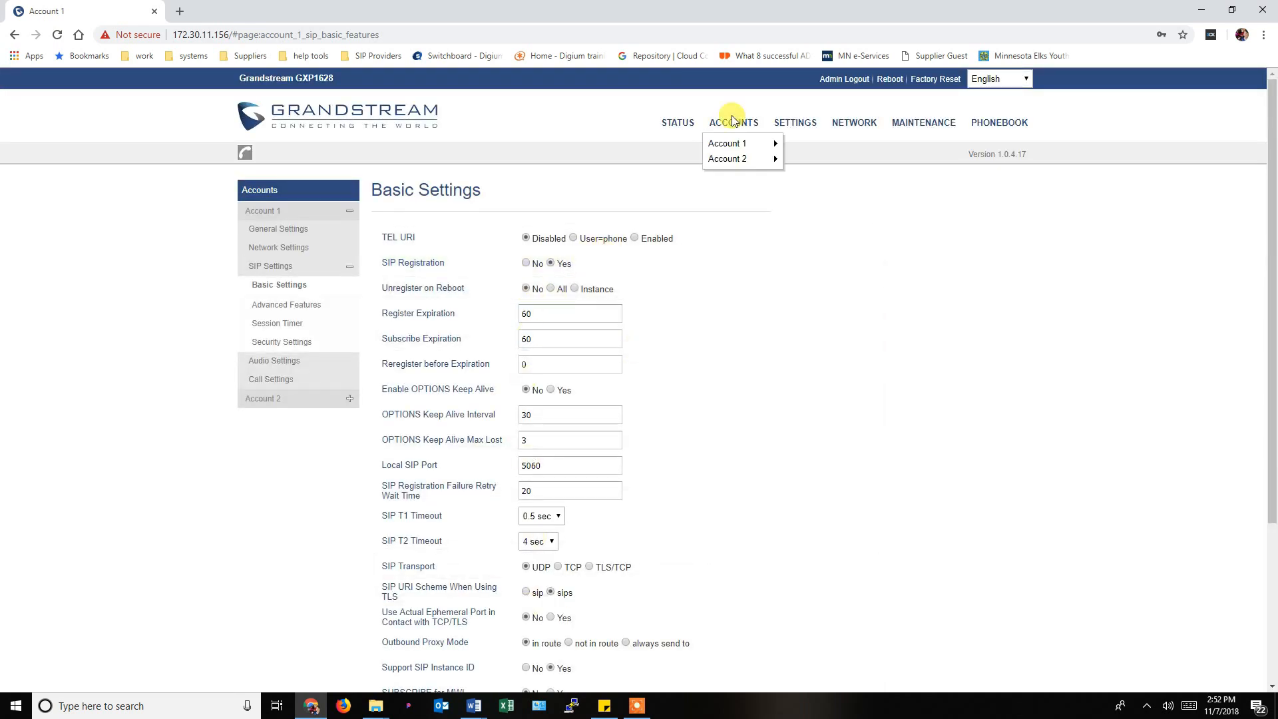
mouse_move(743, 151)
click(818, 143)
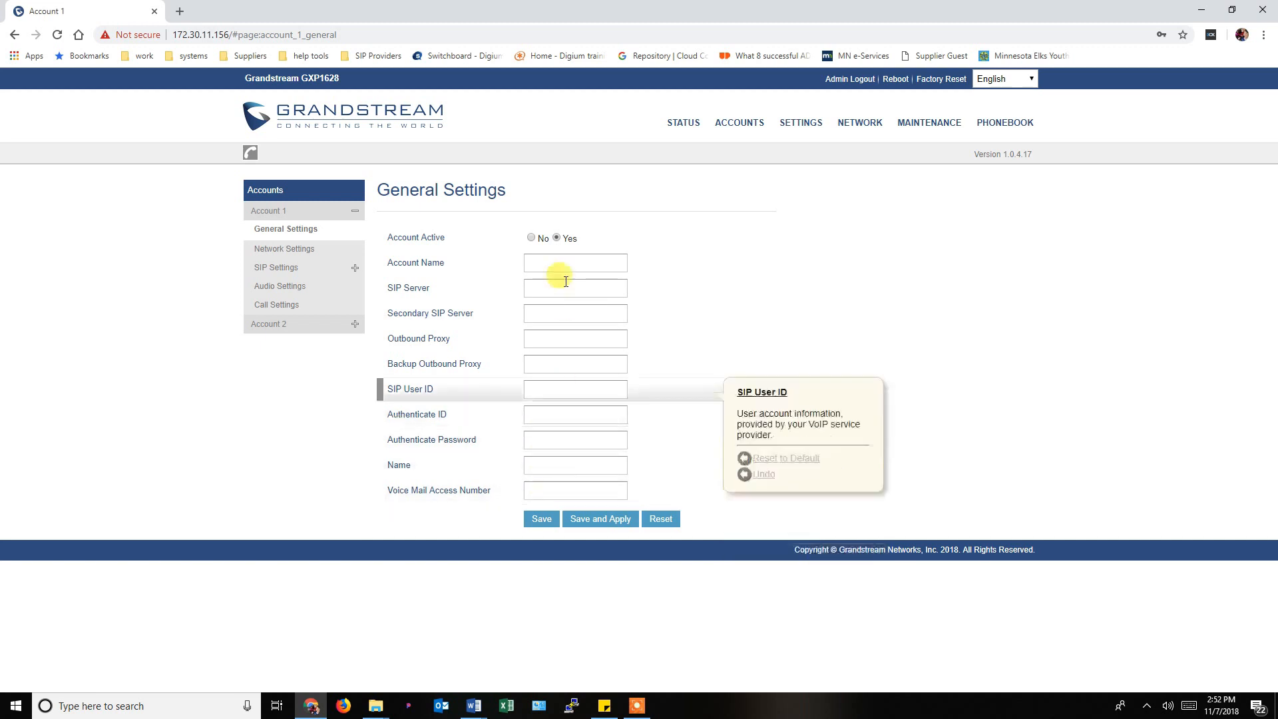
mouse_move(937, 131)
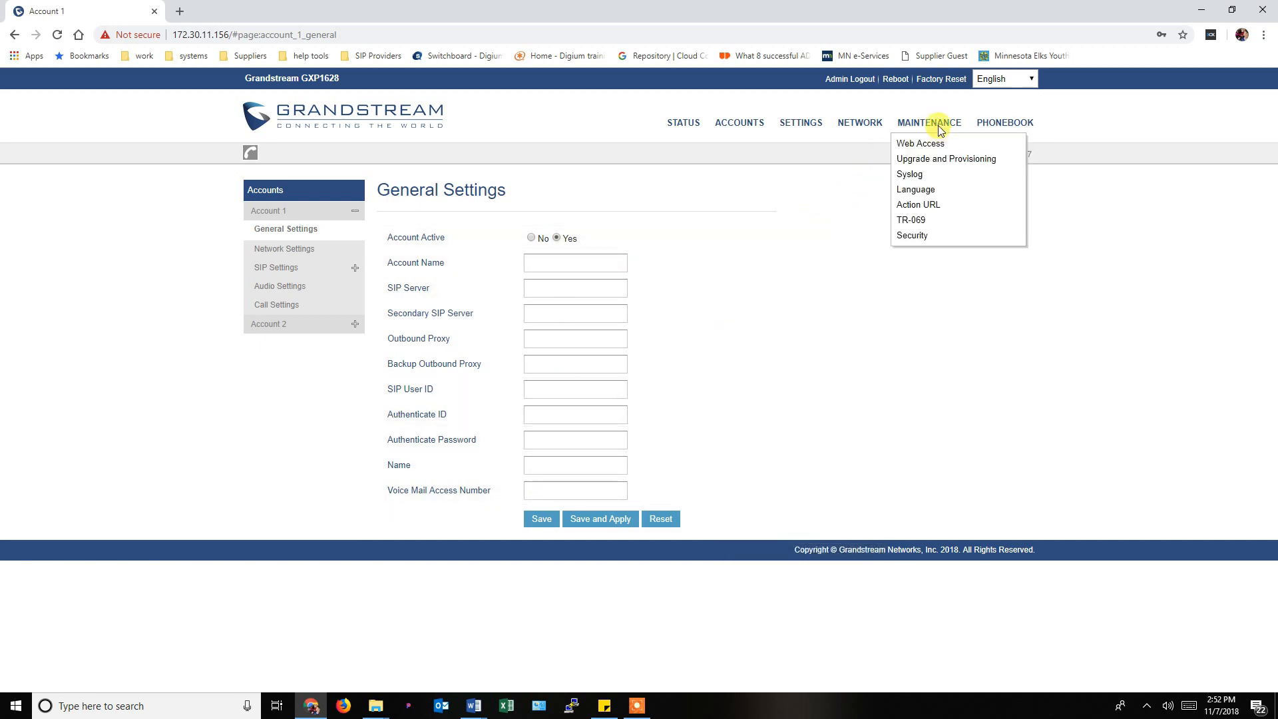
click(928, 162)
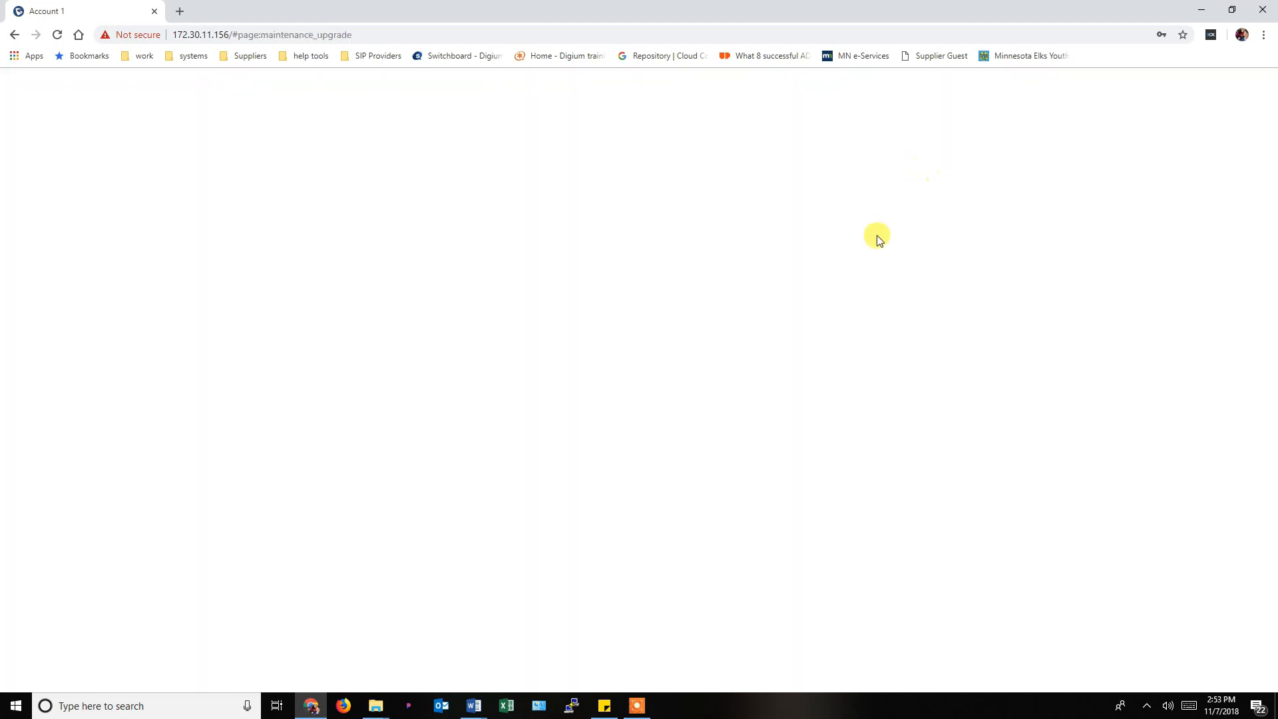
Scroll the Upgrade and Provisioning page down to the Config and Firmware sections.
scroll(814, 319, down, 5)
scroll(815, 318, down, 1)
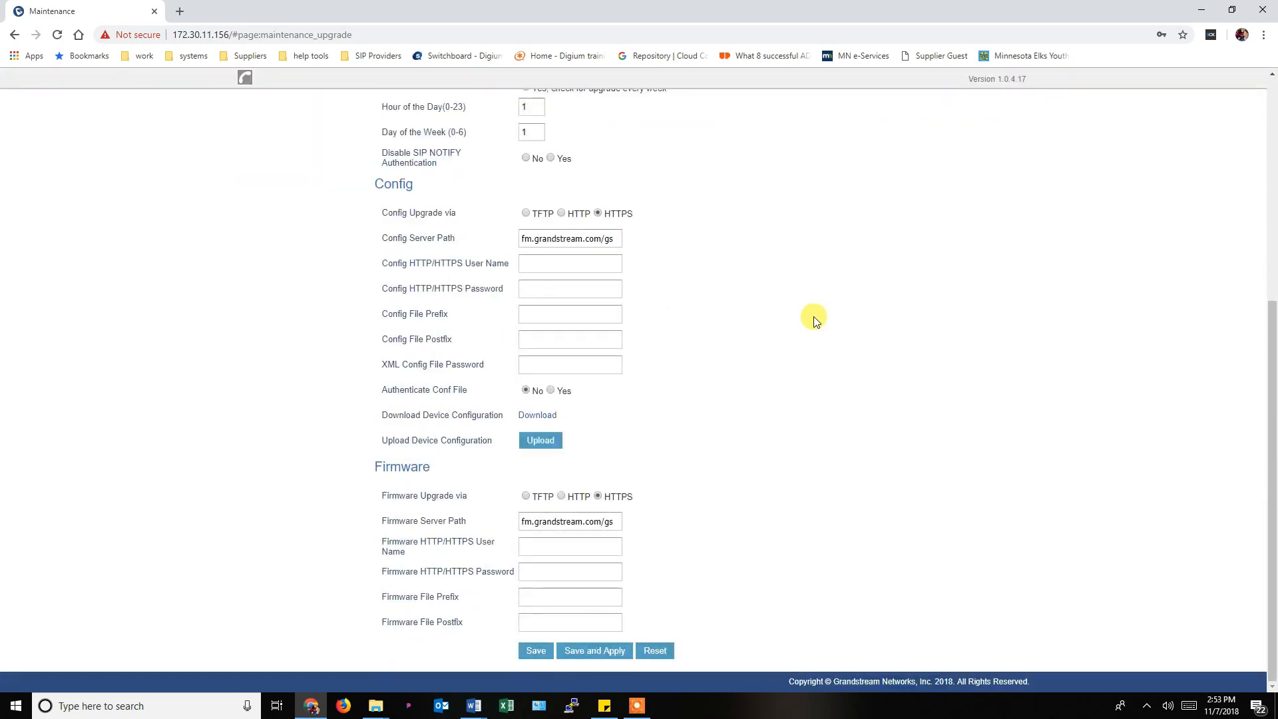
scroll(815, 318, up, 7)
scroll(816, 319, down, 5)
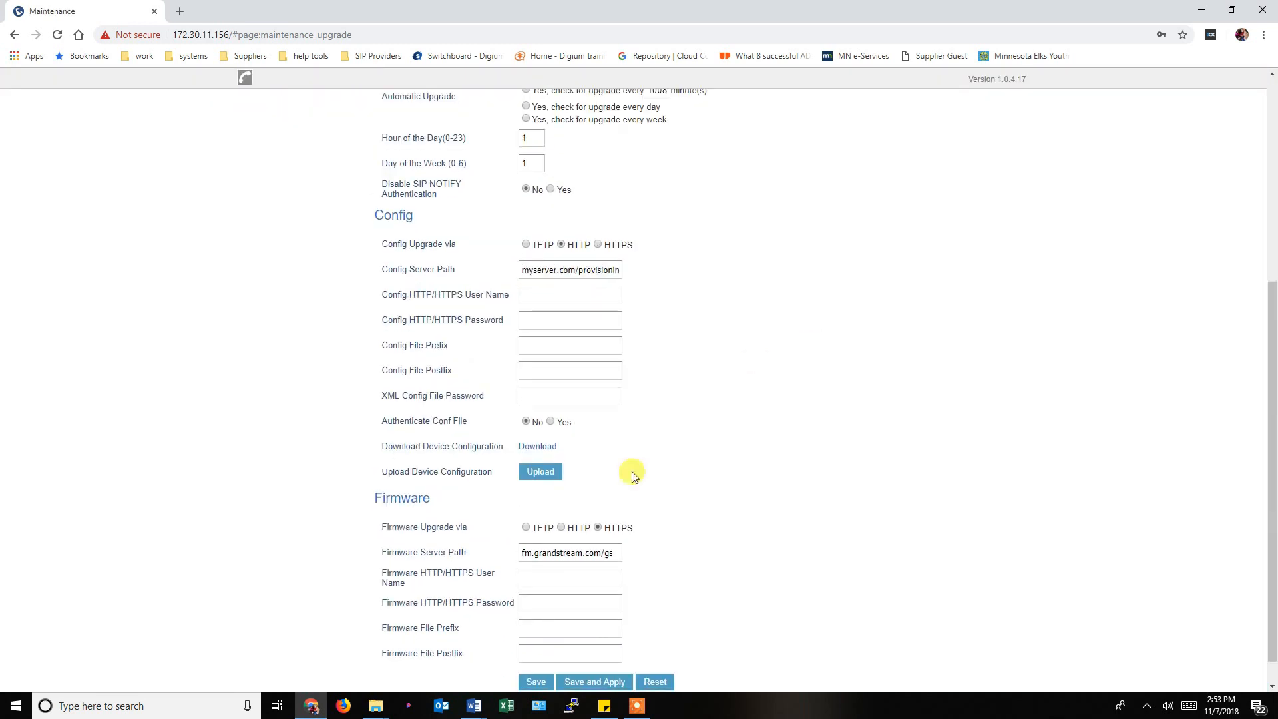
scroll(383, 218, up, 6)
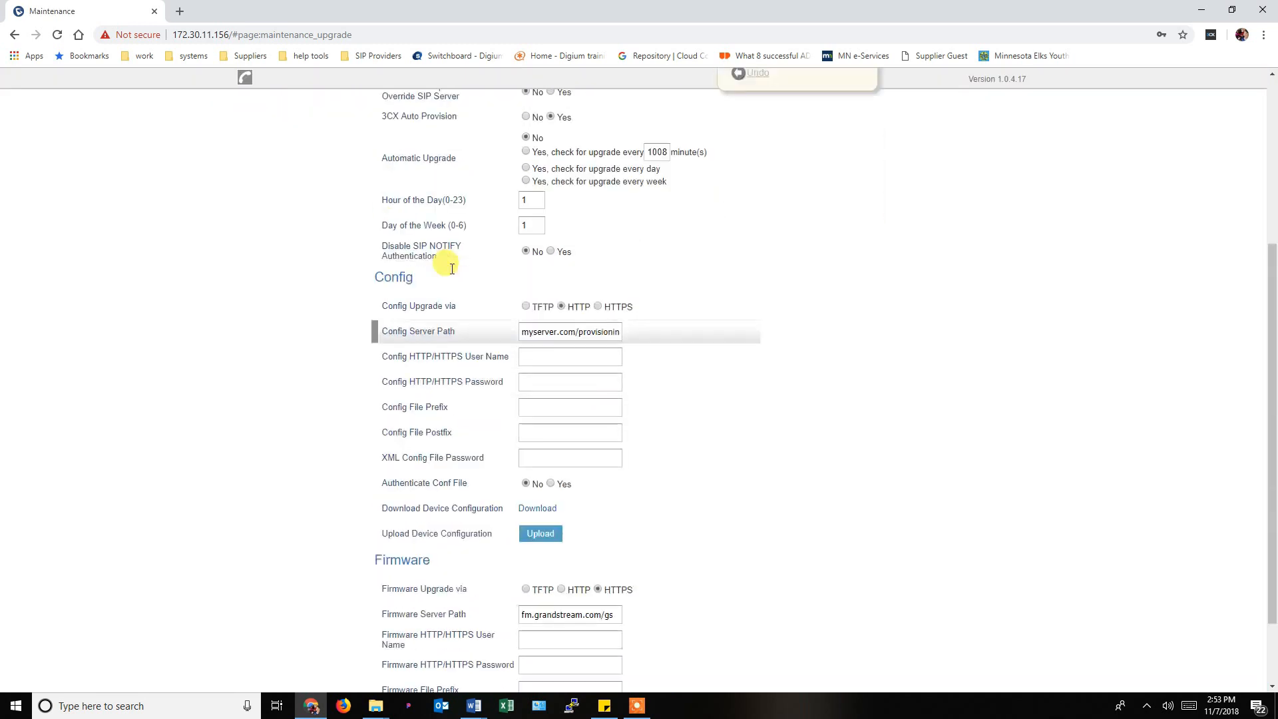
scroll(451, 273, down, 3)
scroll(451, 273, down, 3)
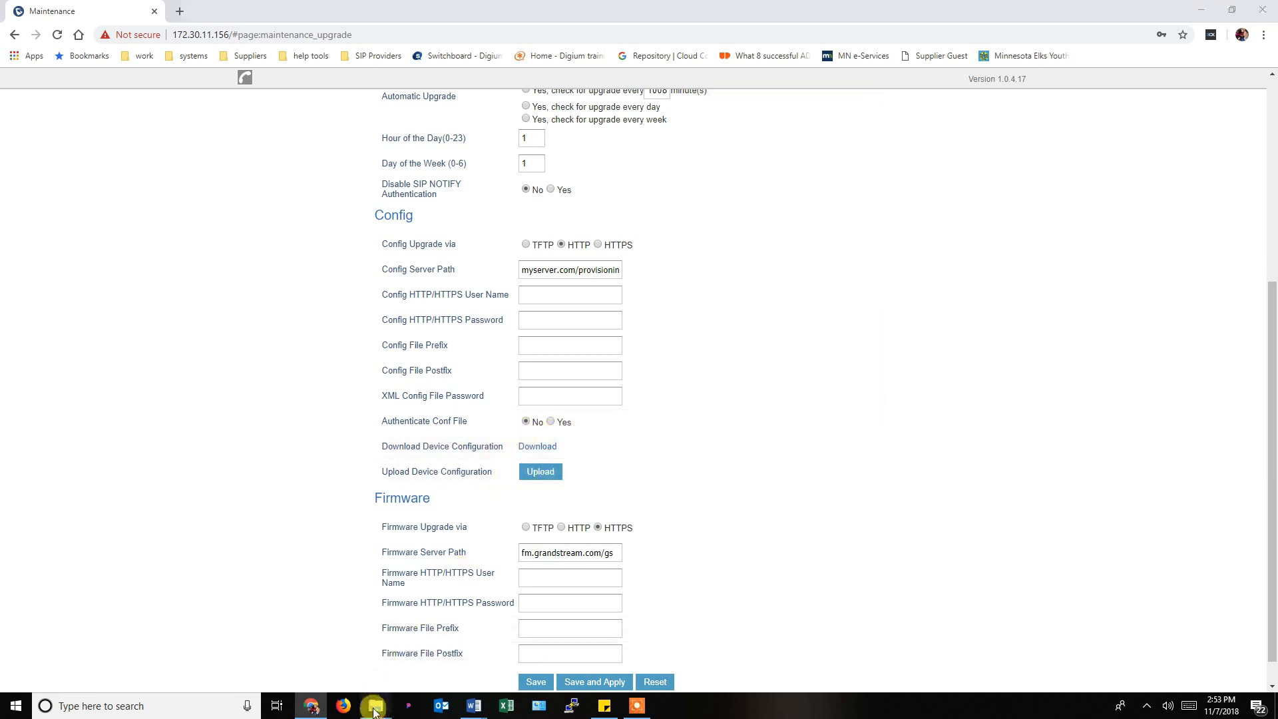
Open Exported Config.txt from Downloads and look over the first block of parameters.
mouse_move(375, 710)
click(416, 667)
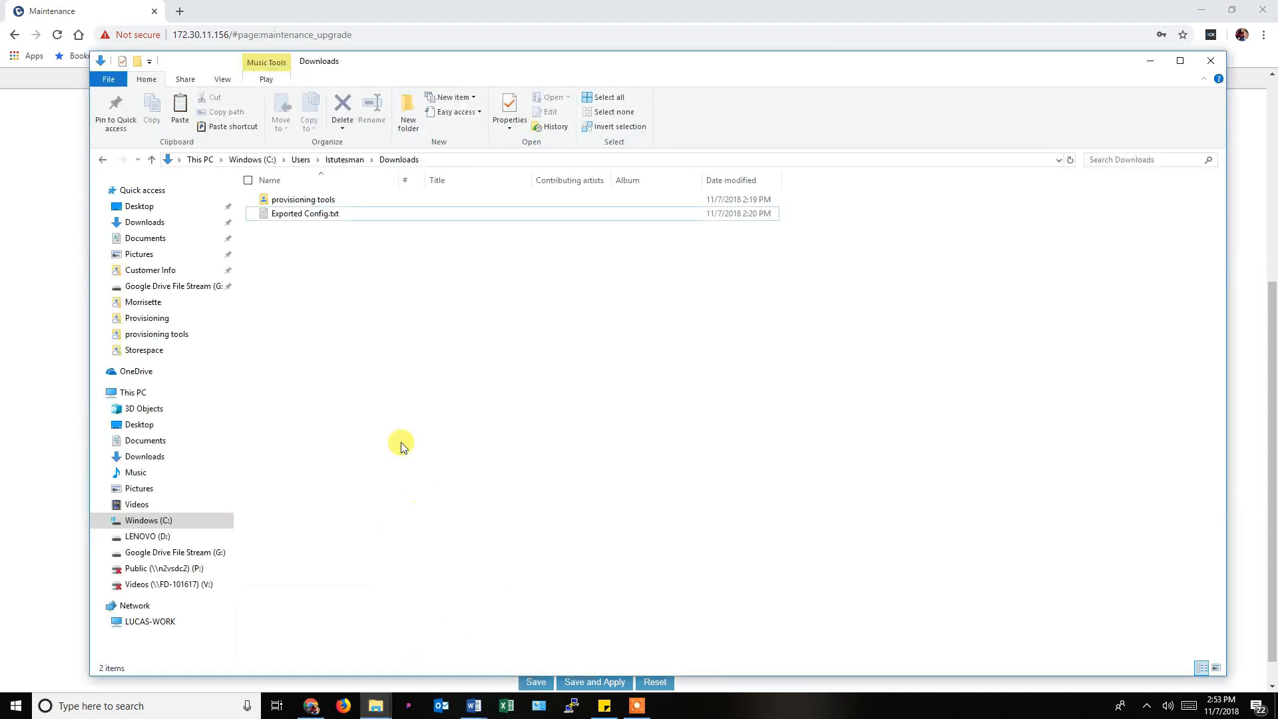
double_click(311, 219)
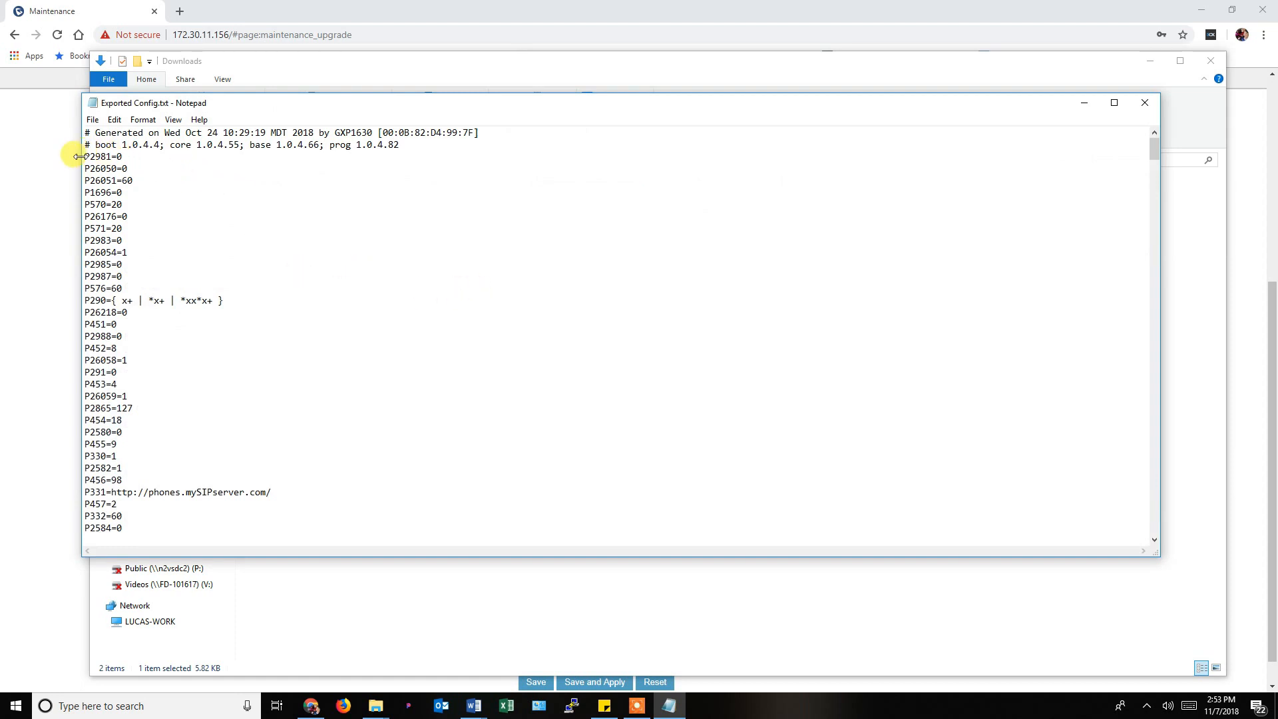
drag(83, 156, 134, 459)
click(134, 460)
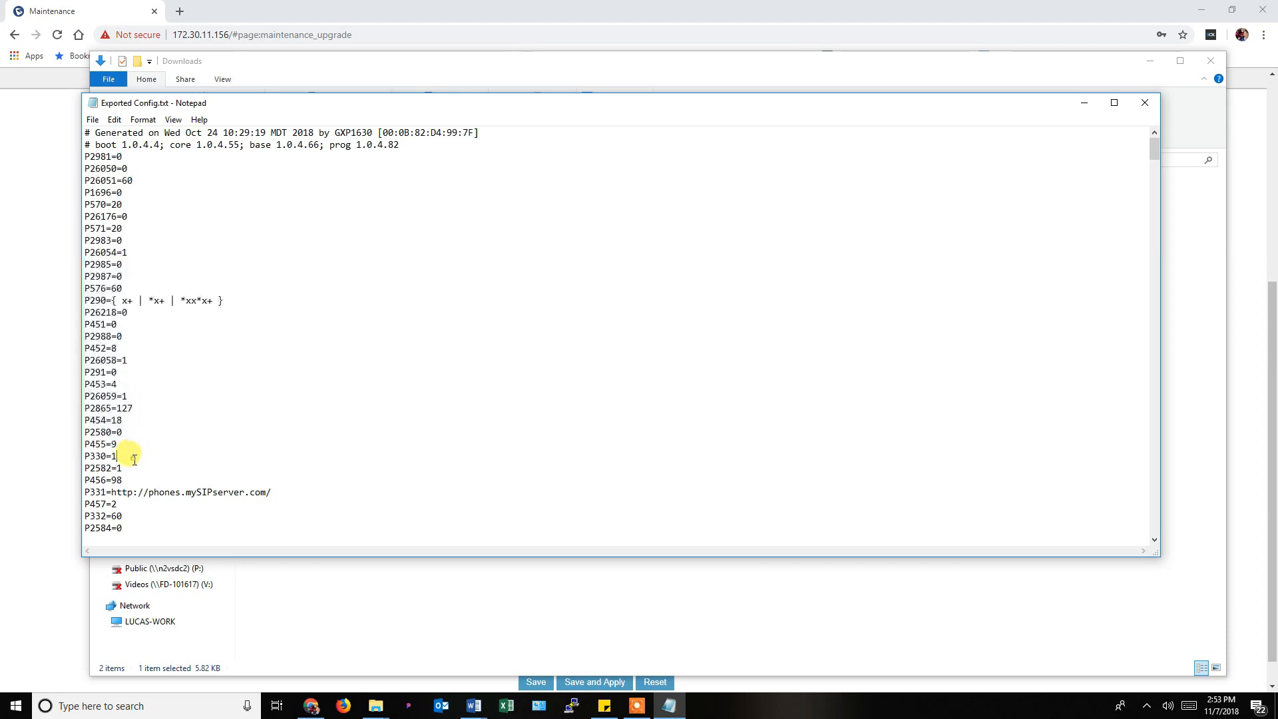
click(118, 490)
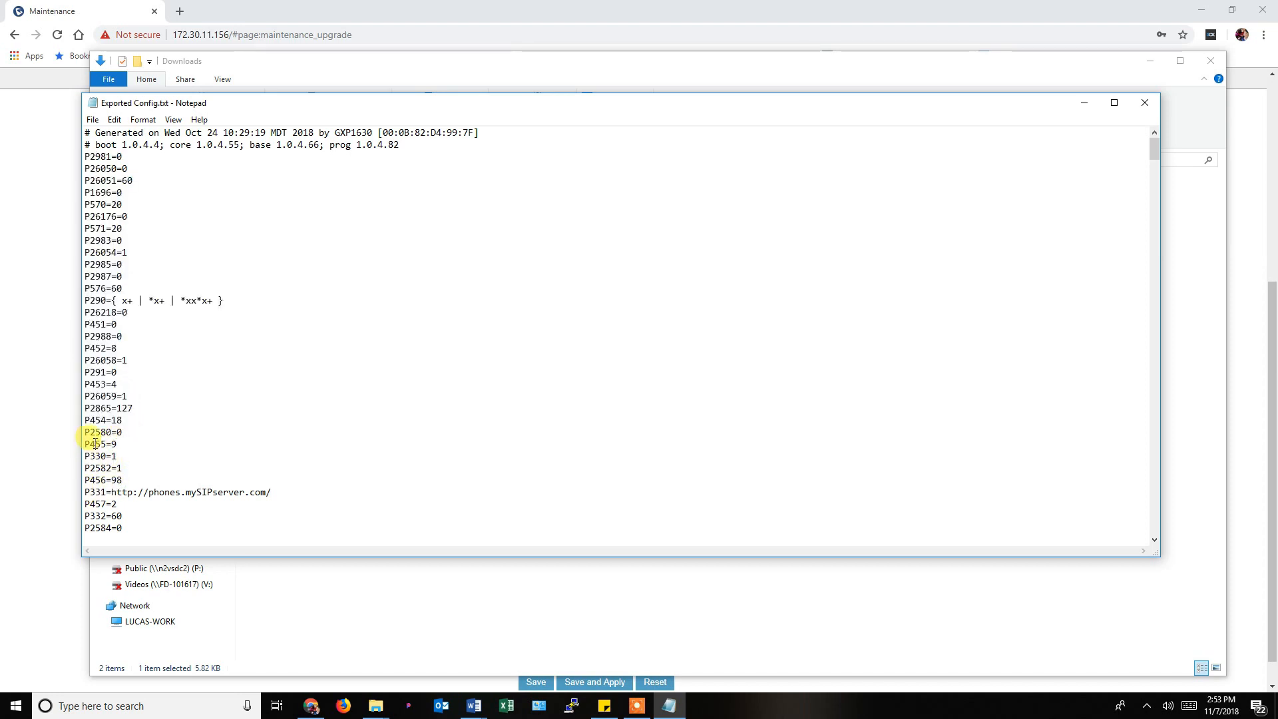
drag(85, 444, 197, 447)
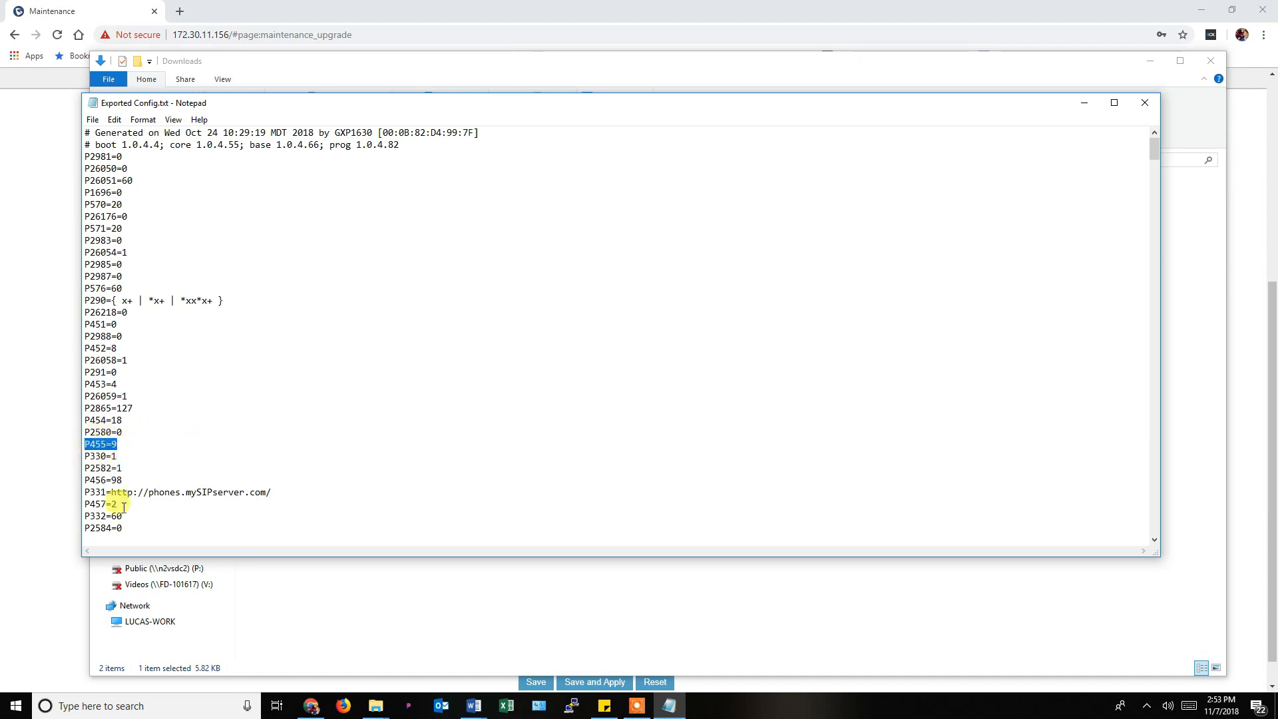
drag(86, 493, 271, 493)
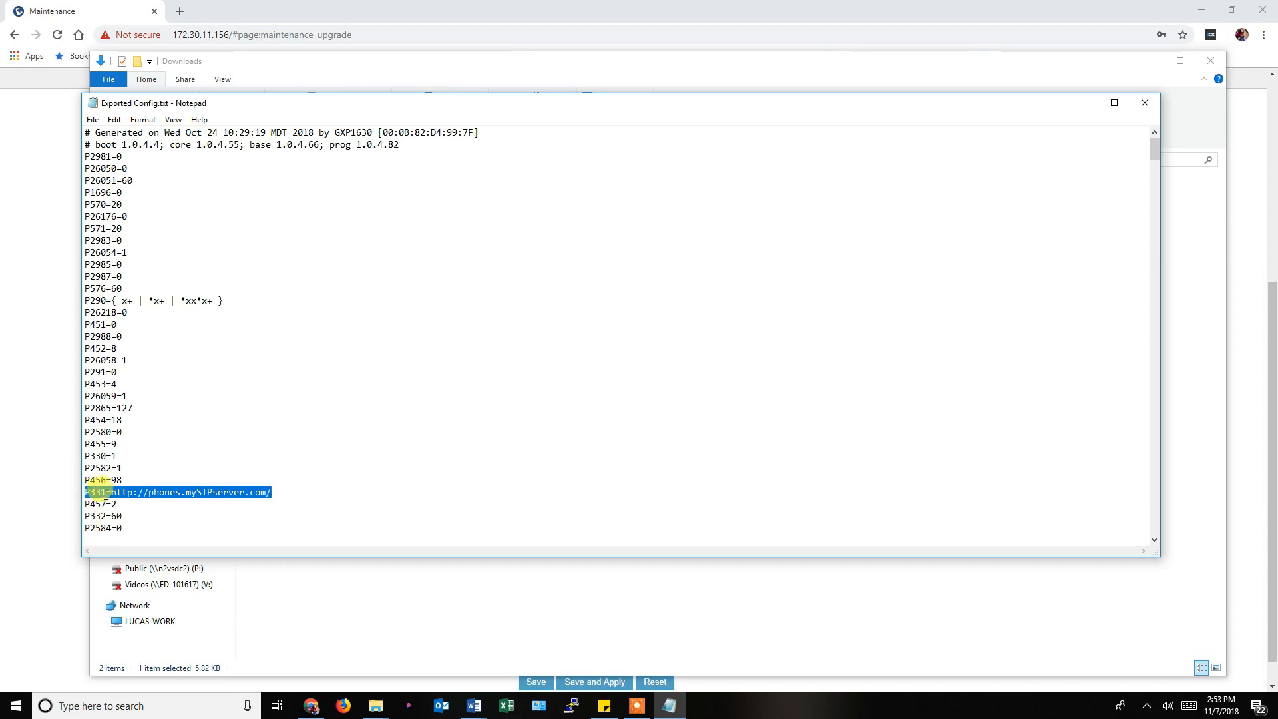
click(152, 494)
drag(170, 494, 273, 496)
click(273, 496)
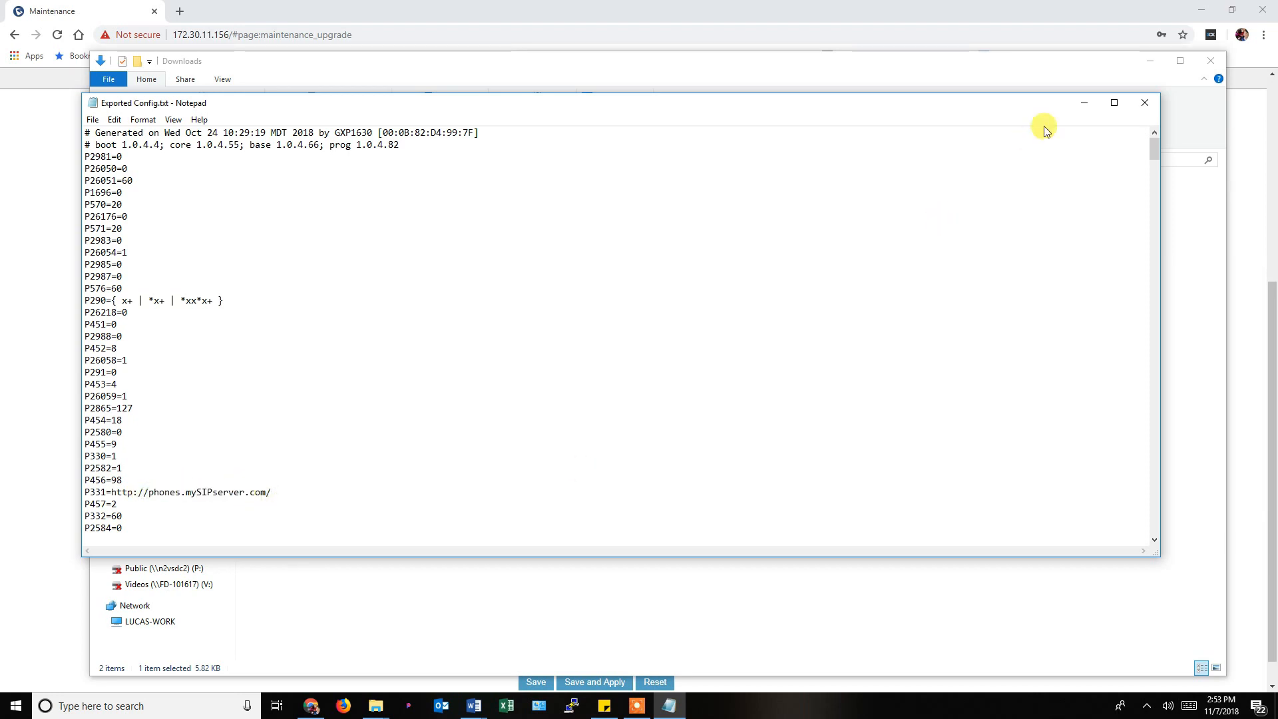
scroll(495, 417, down, 5)
scroll(495, 417, down, 20)
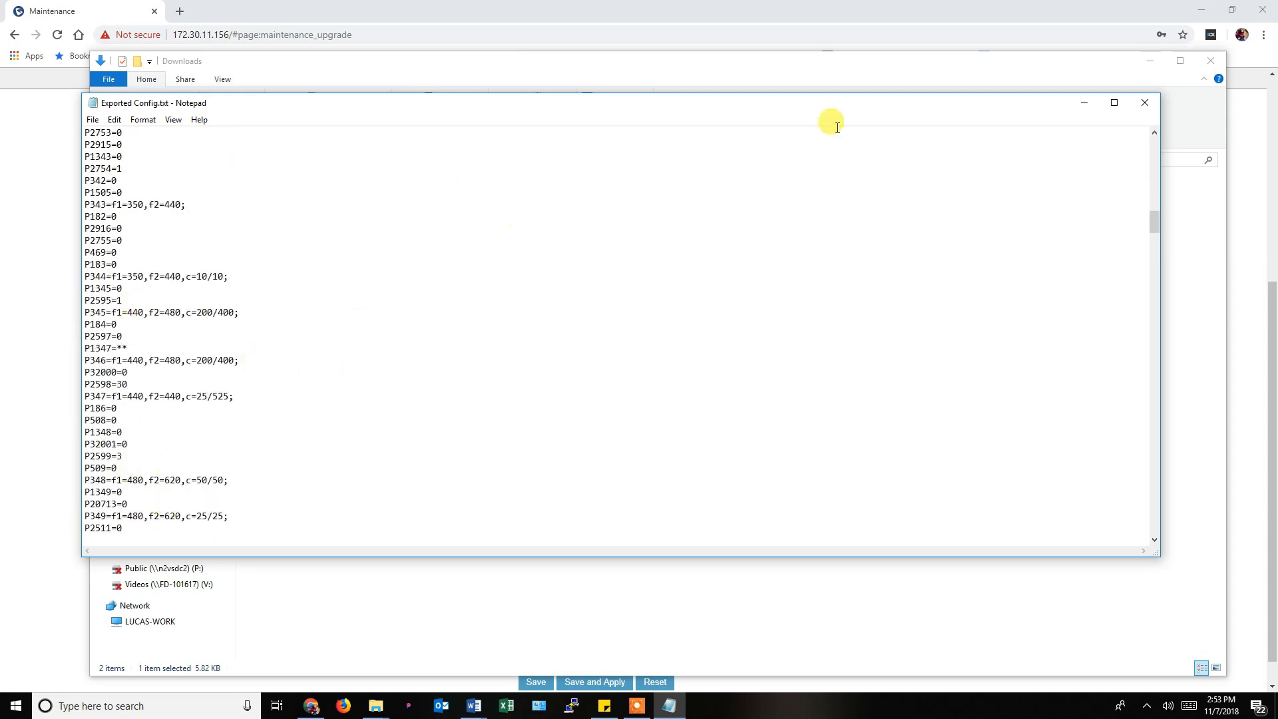
click(1149, 101)
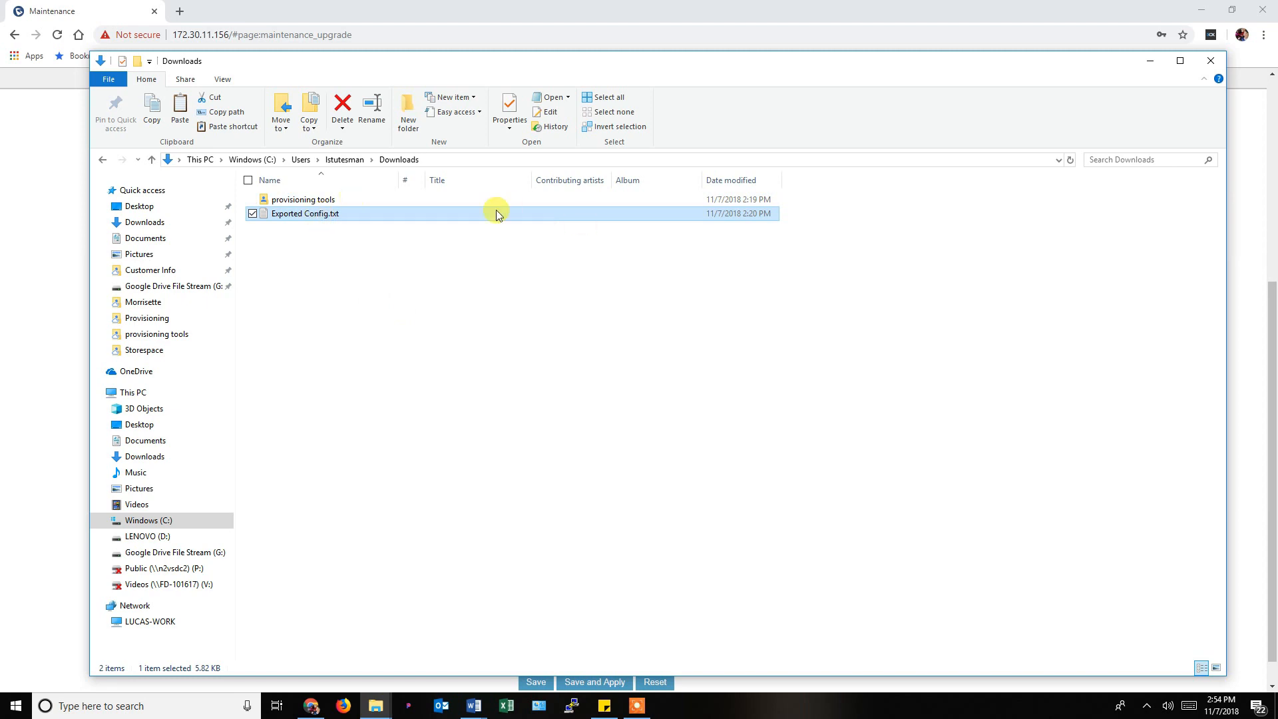
Back in Chrome, highlight the Config heading and myserver.com server path, then return to the top.
click(67, 11)
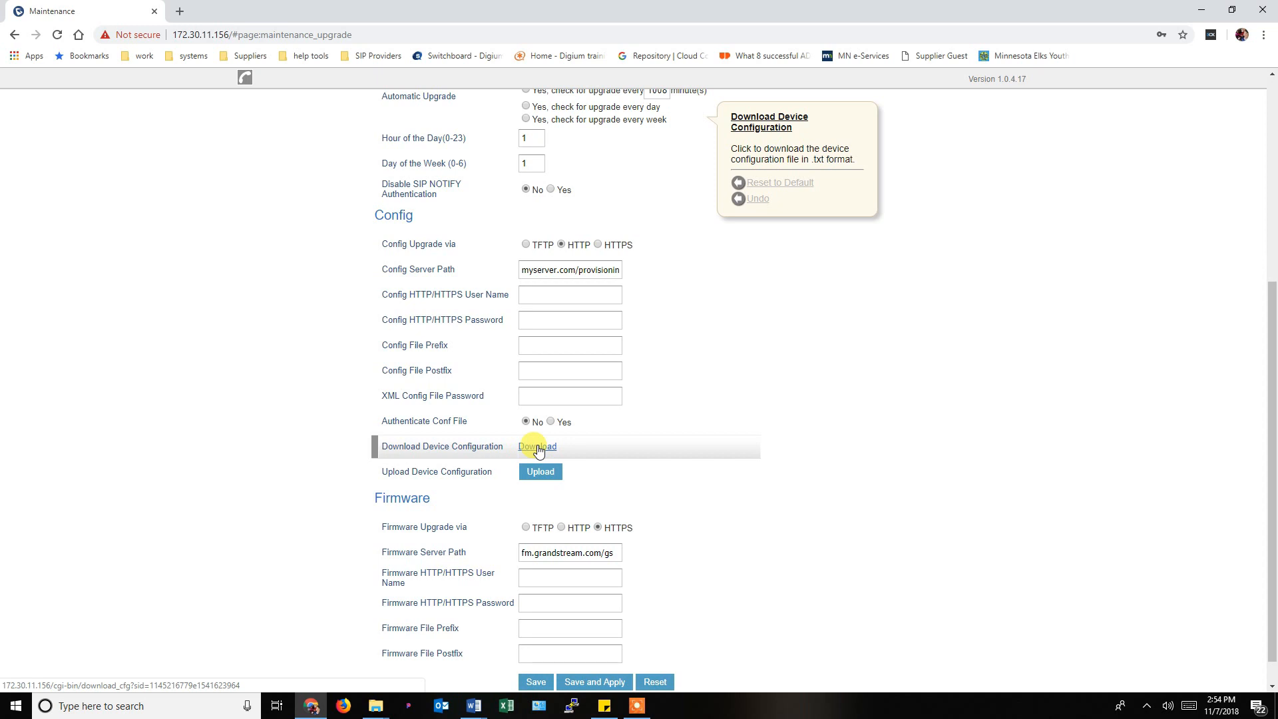
double_click(390, 215)
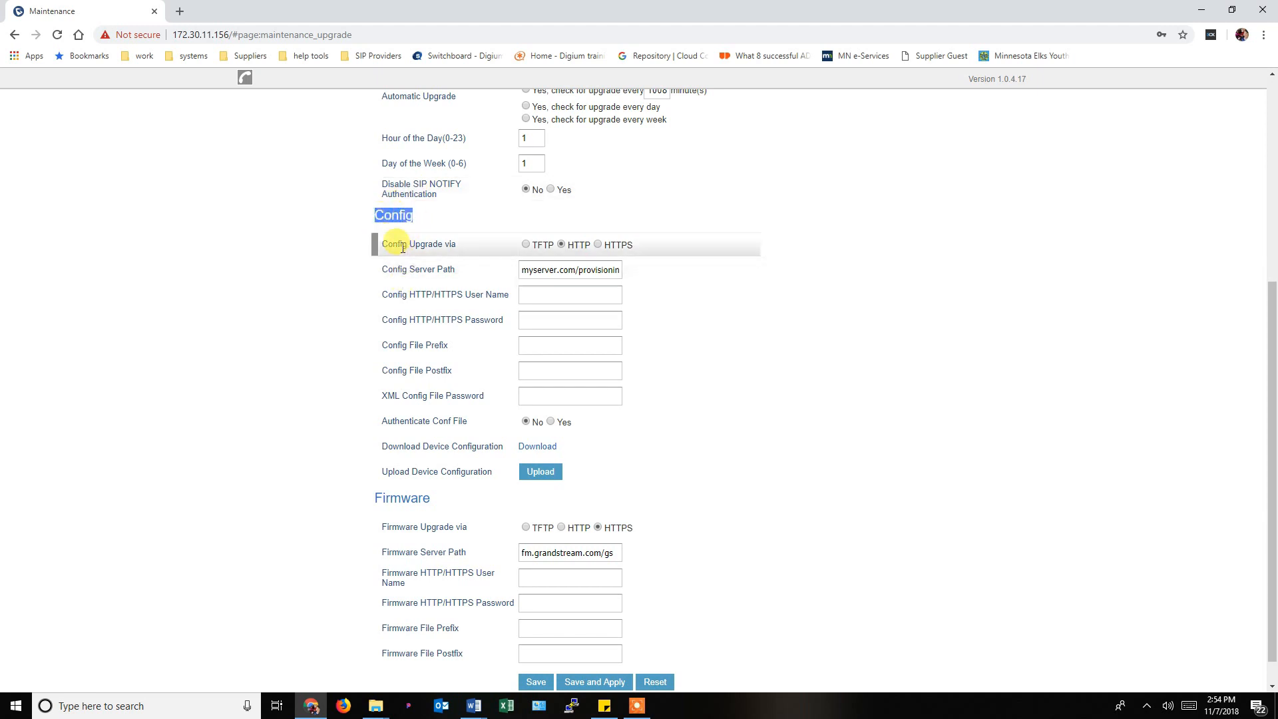
drag(366, 211, 428, 214)
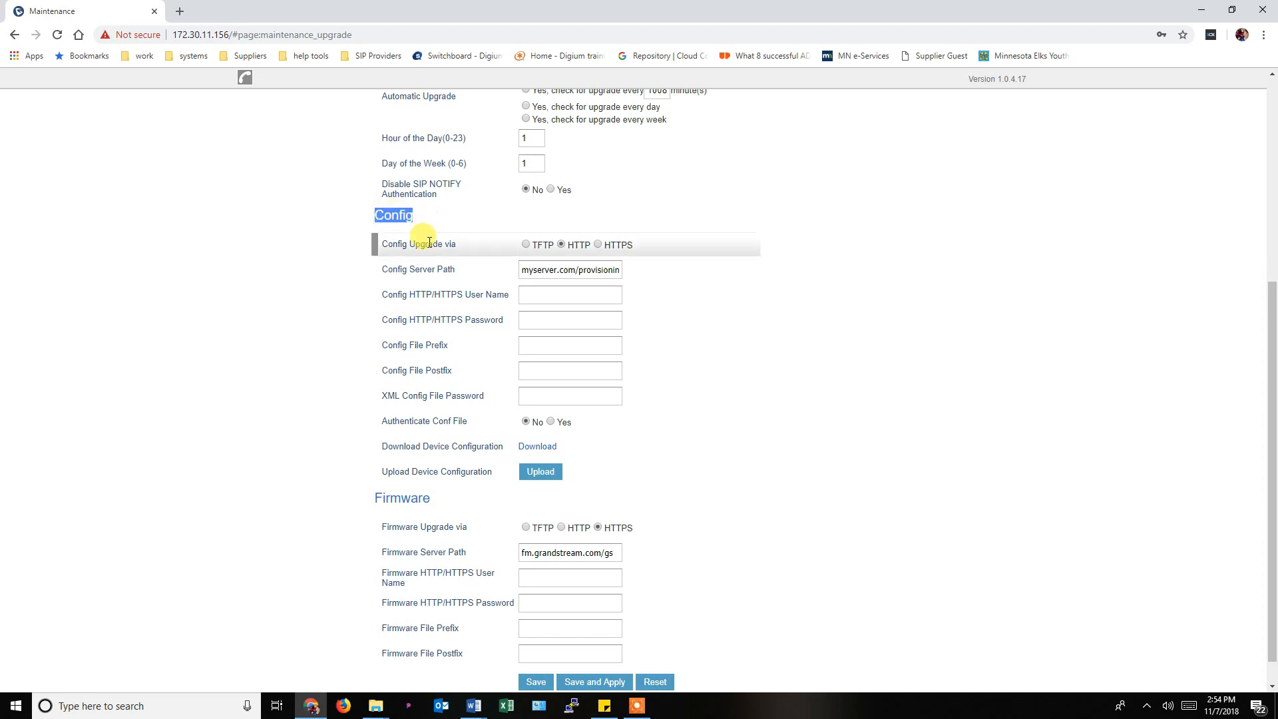
click(429, 241)
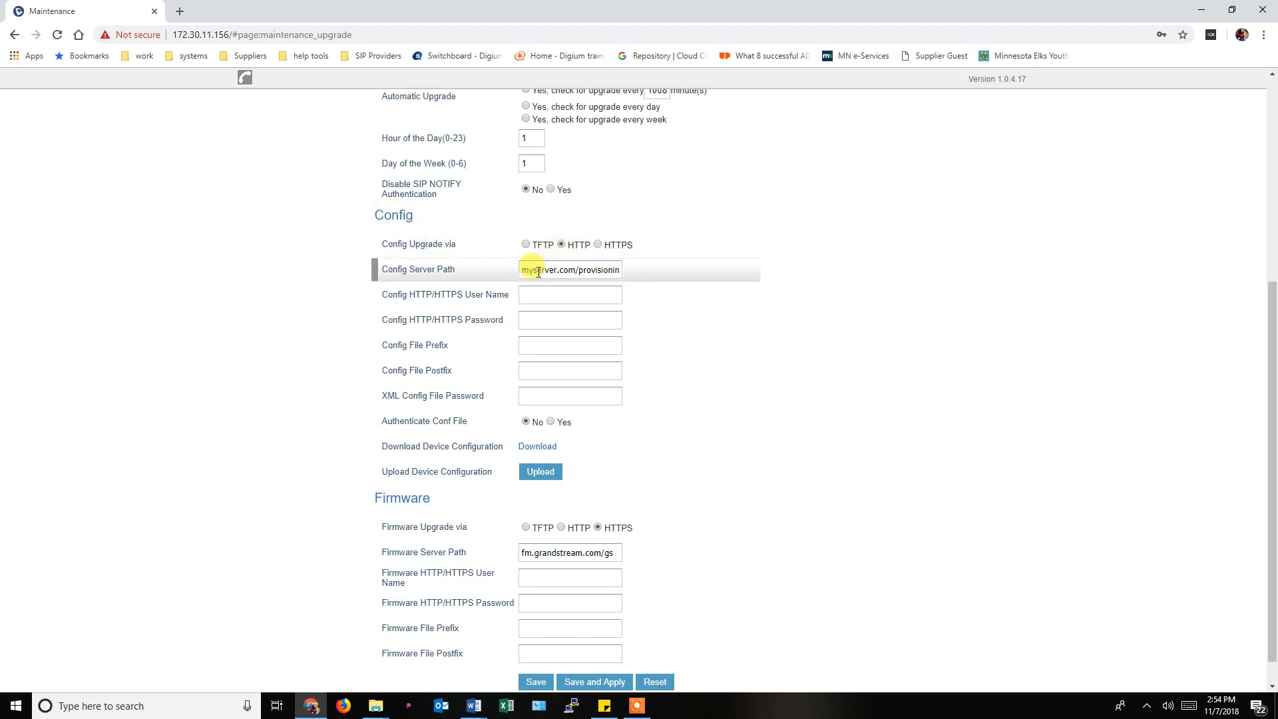
drag(534, 273, 629, 271)
double_click(565, 270)
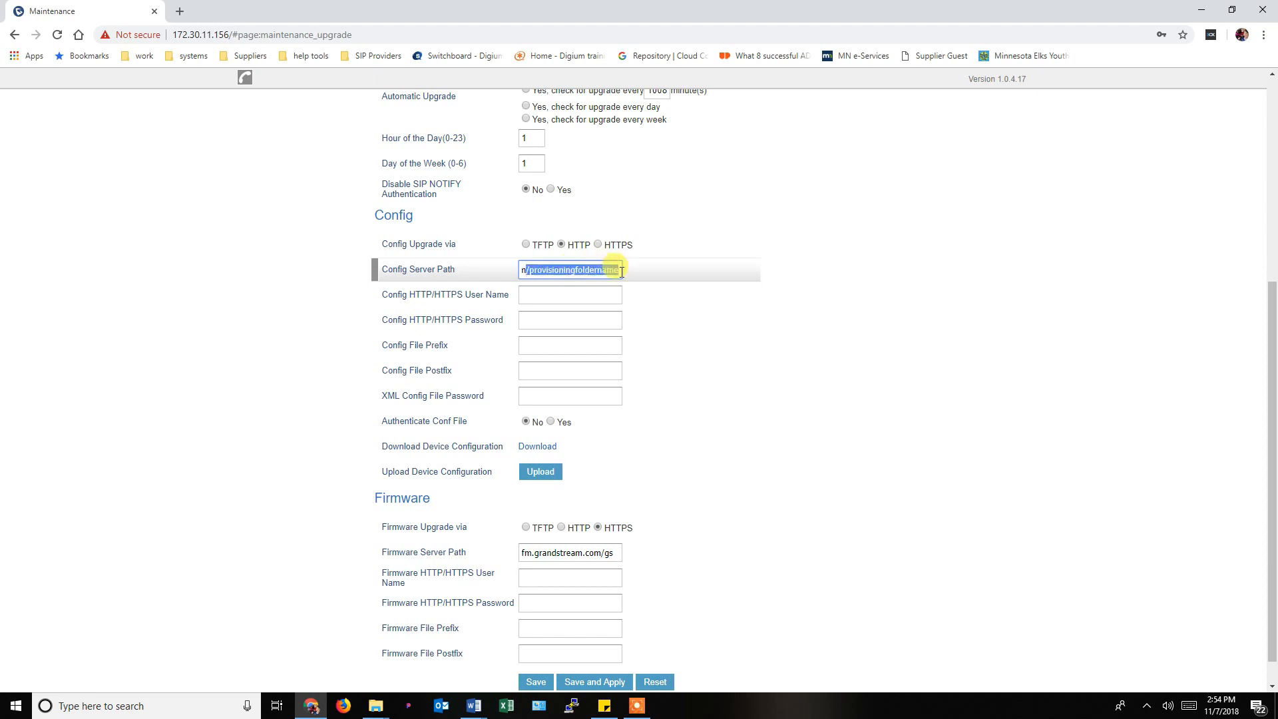
click(530, 271)
drag(530, 271, 641, 273)
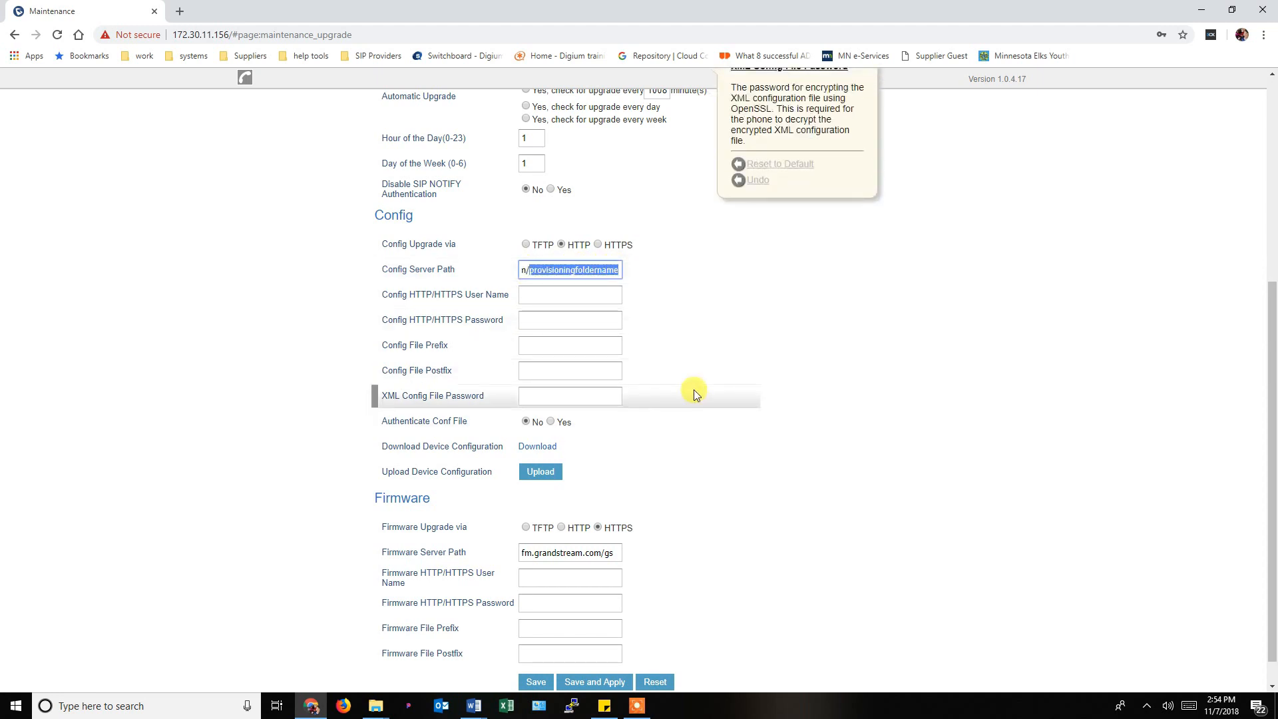
click(780, 452)
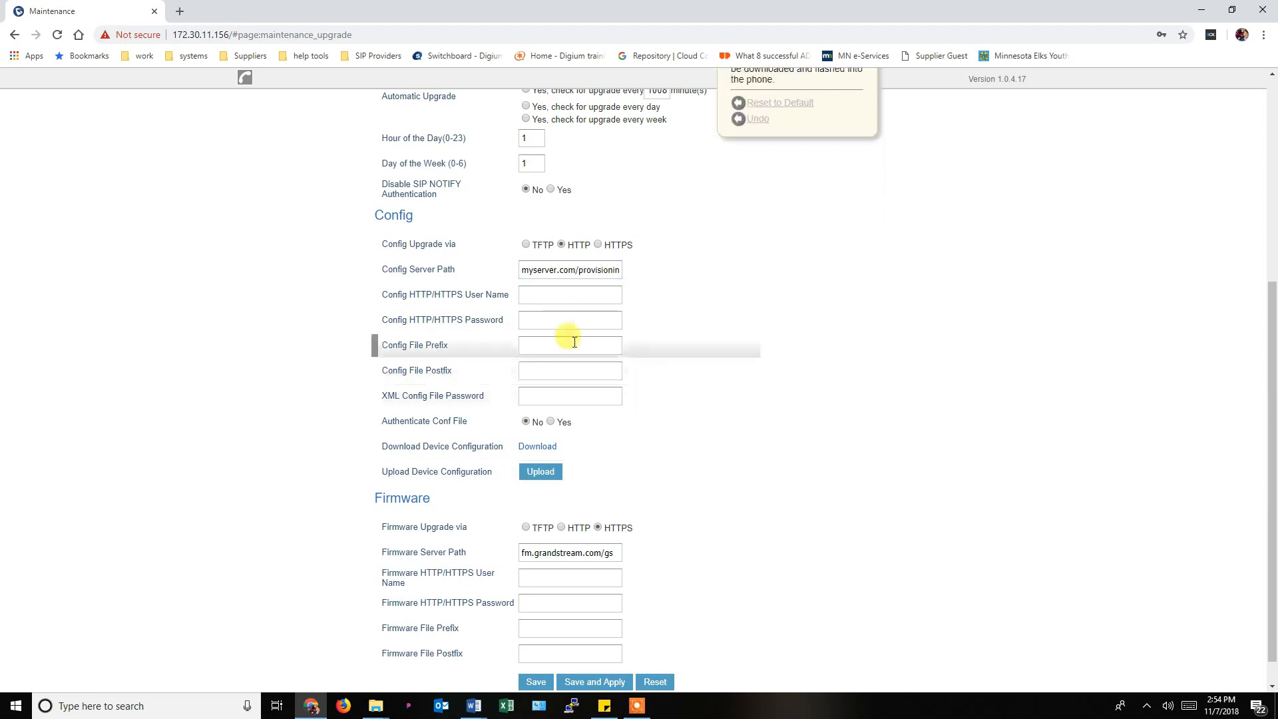
scroll(704, 366, up, 1)
scroll(700, 364, up, 4)
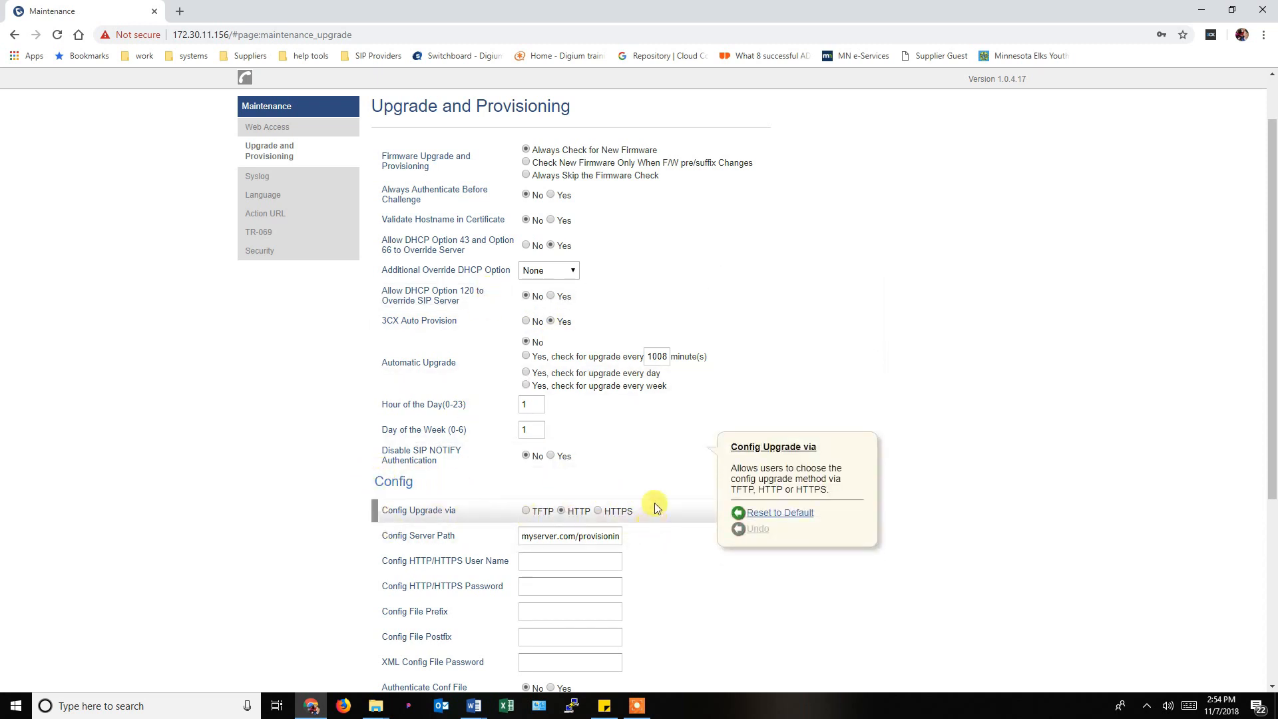
scroll(389, 489, down, 5)
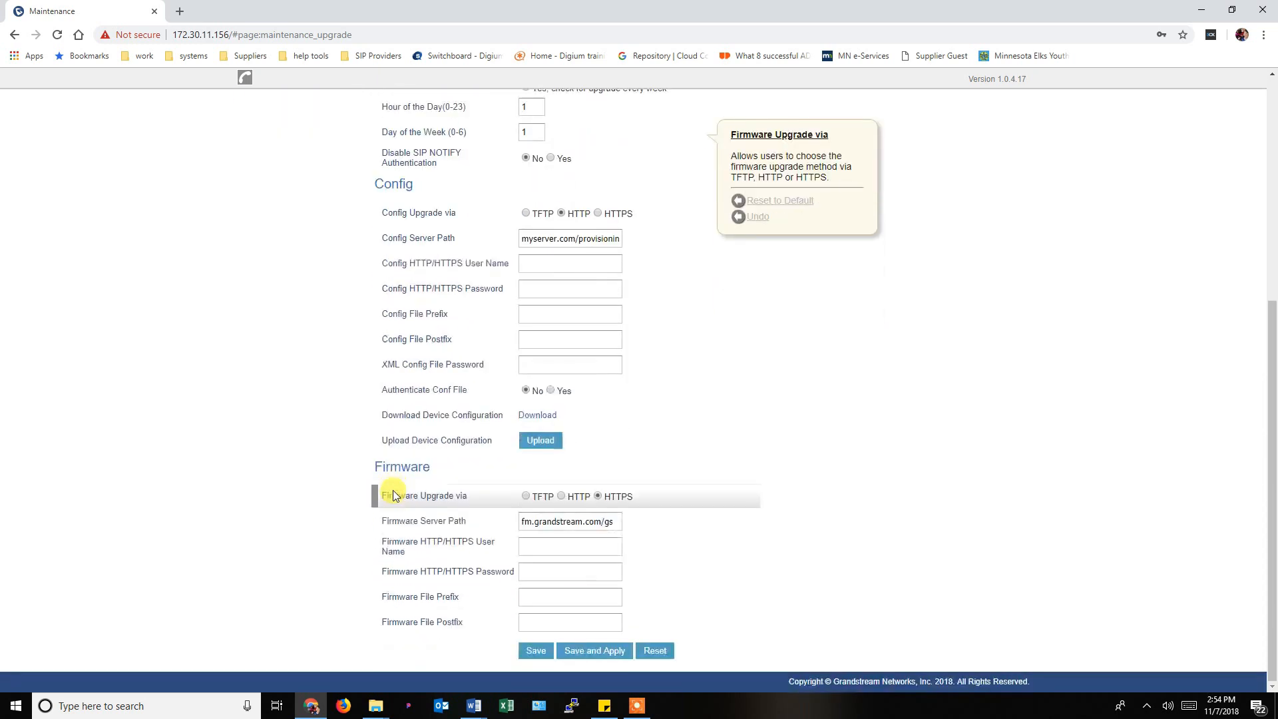
scroll(393, 496, up, 6)
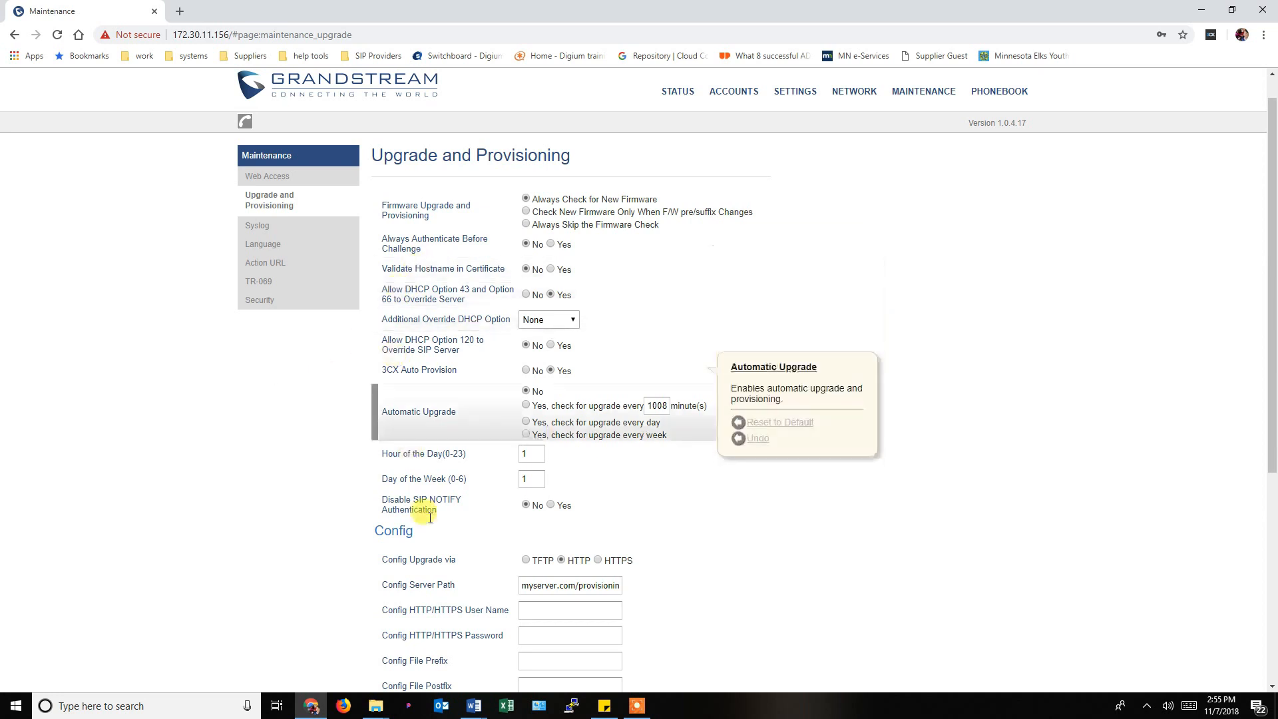
drag(523, 585, 624, 578)
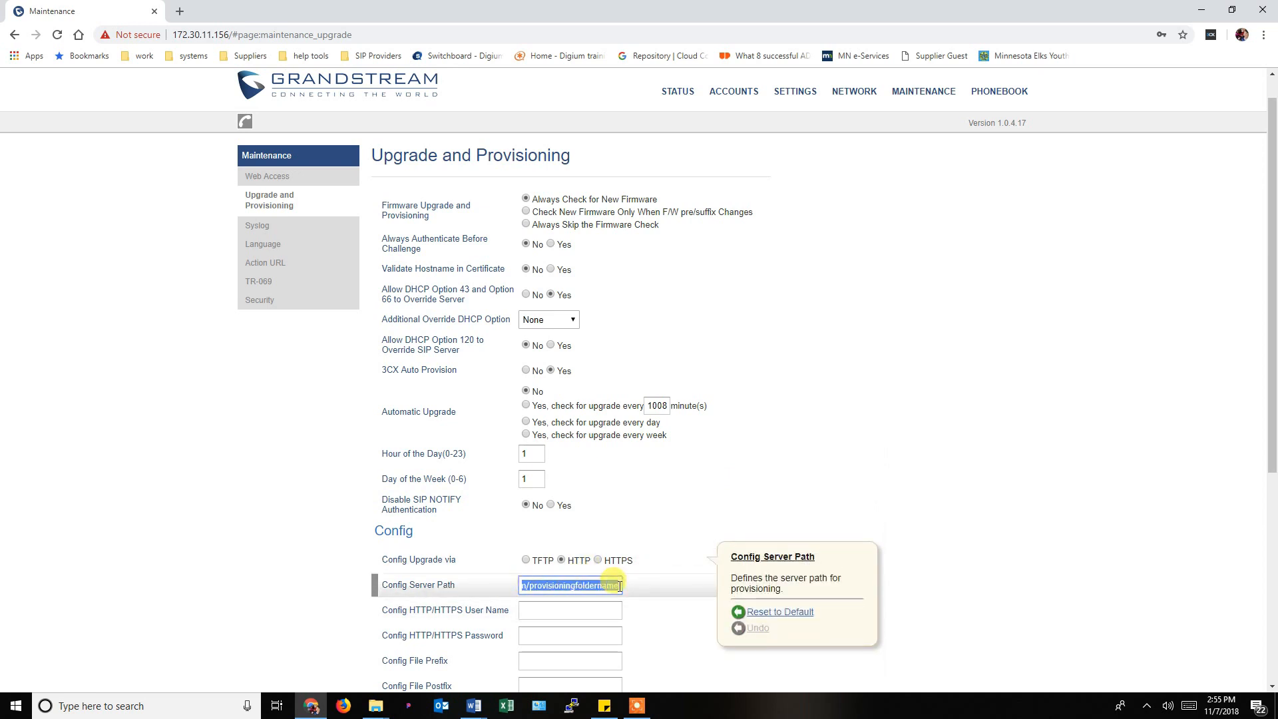
click(1082, 359)
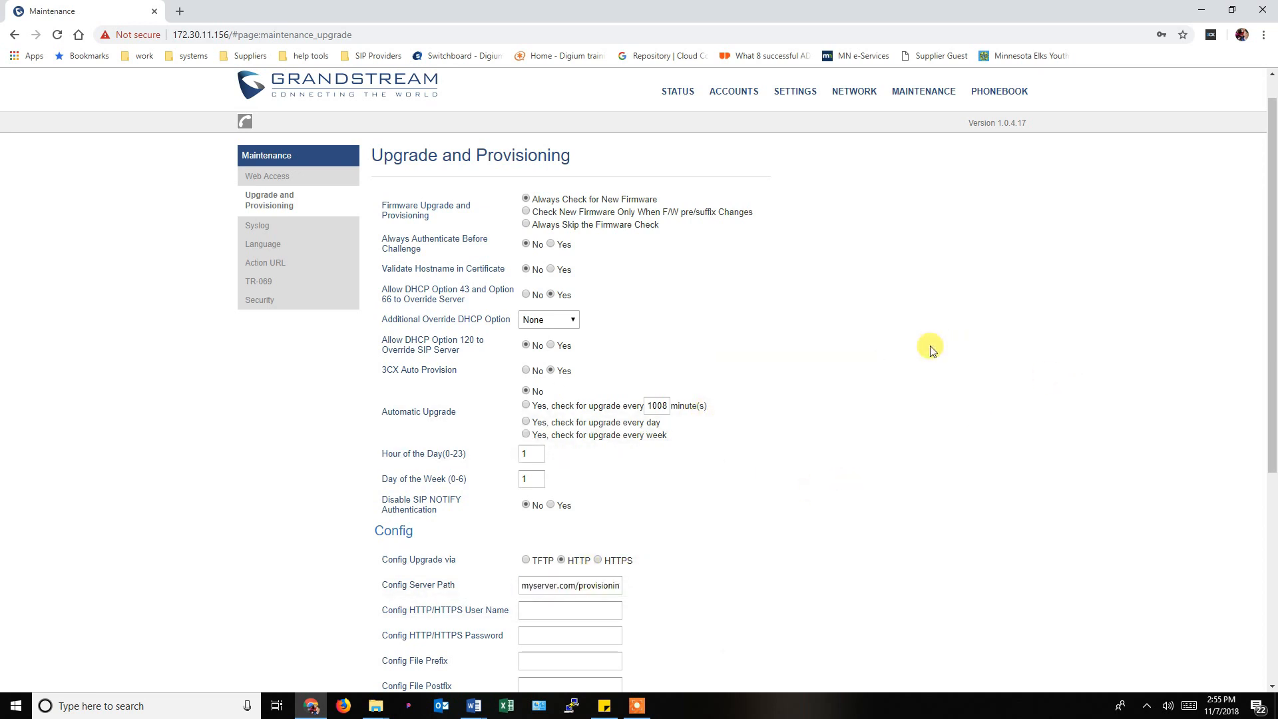
scroll(931, 348, up, 1)
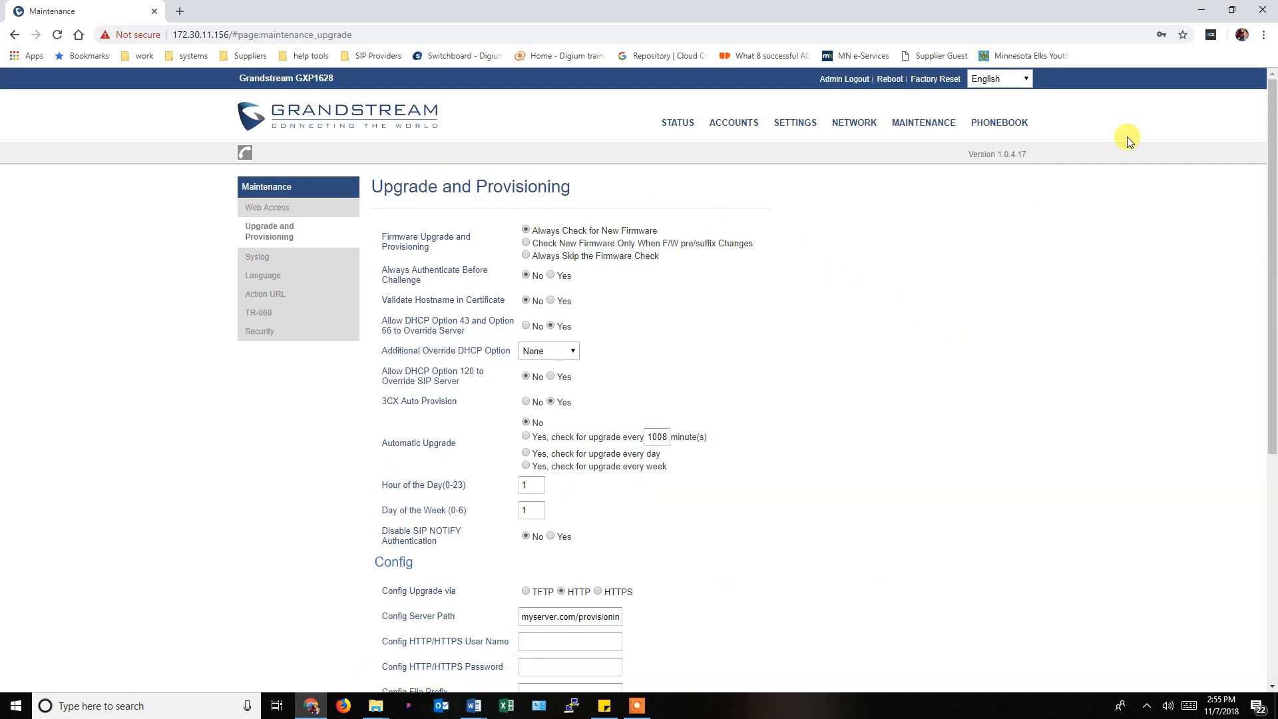
Open the provisioning tools folder and select GSXmlGenerator_3.1.exe, gxp16xx_config_default.txt and MAC.csv.
click(1200, 13)
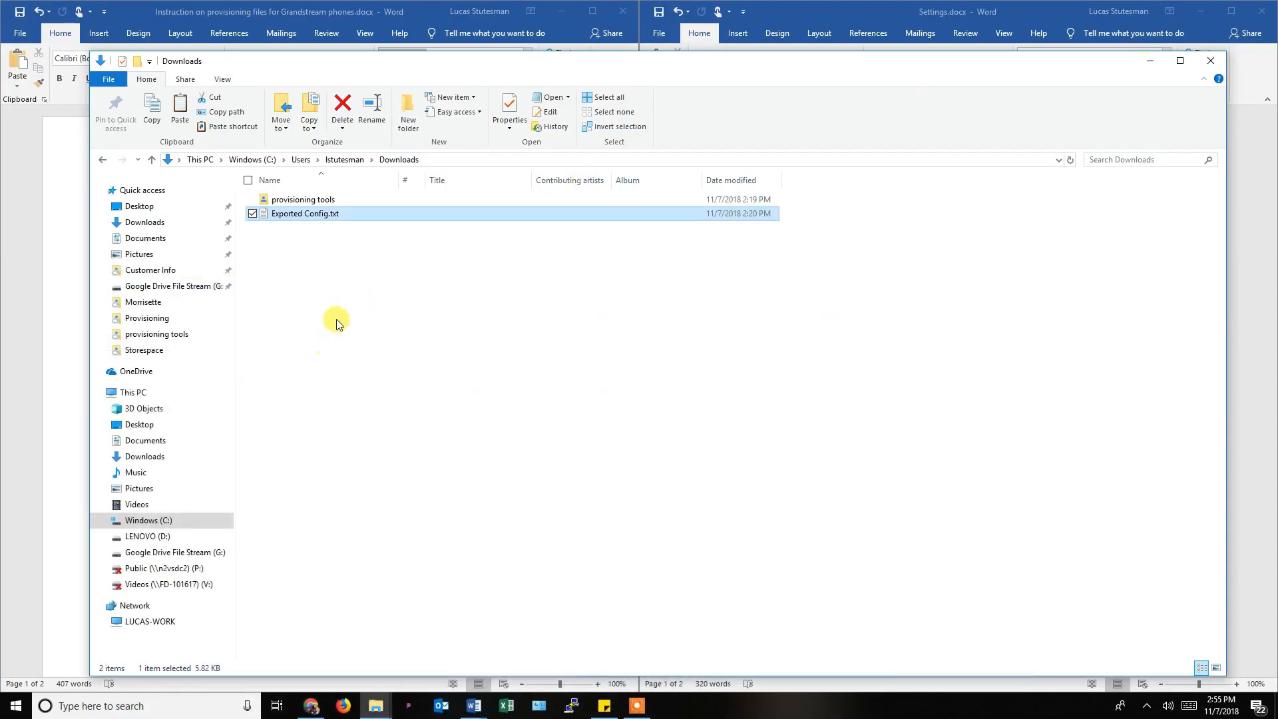
click(336, 324)
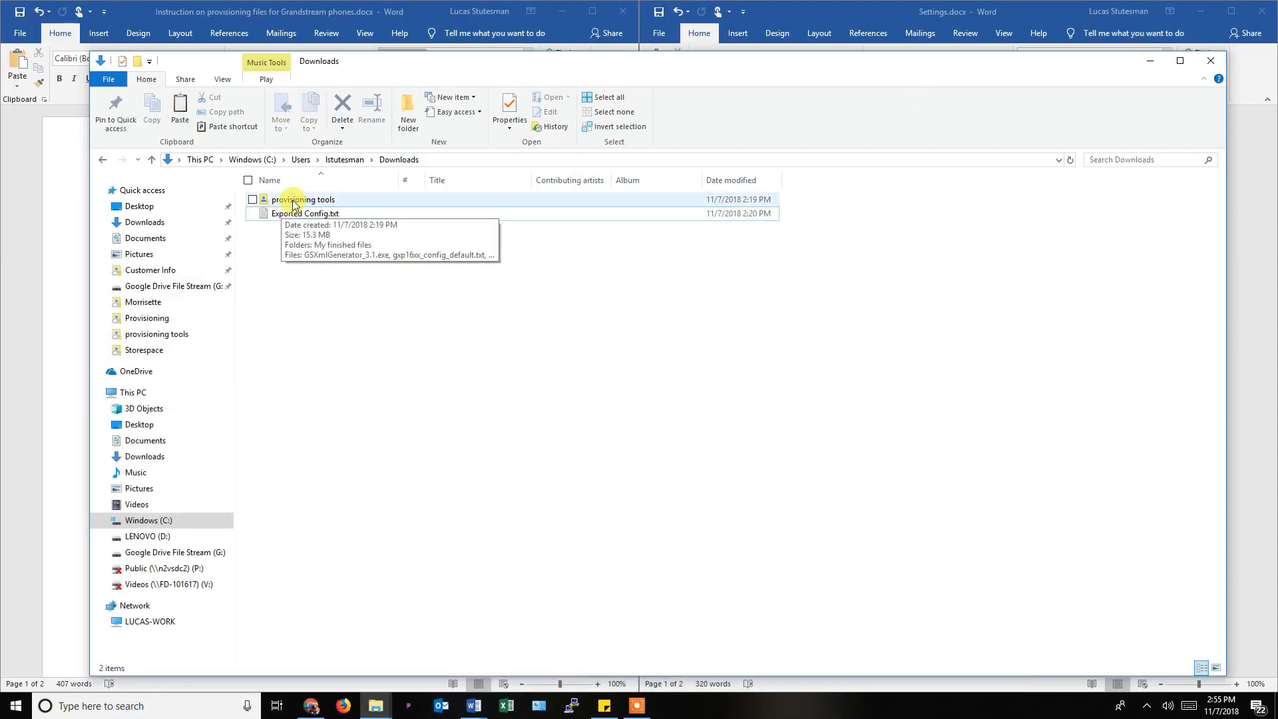
double_click(293, 201)
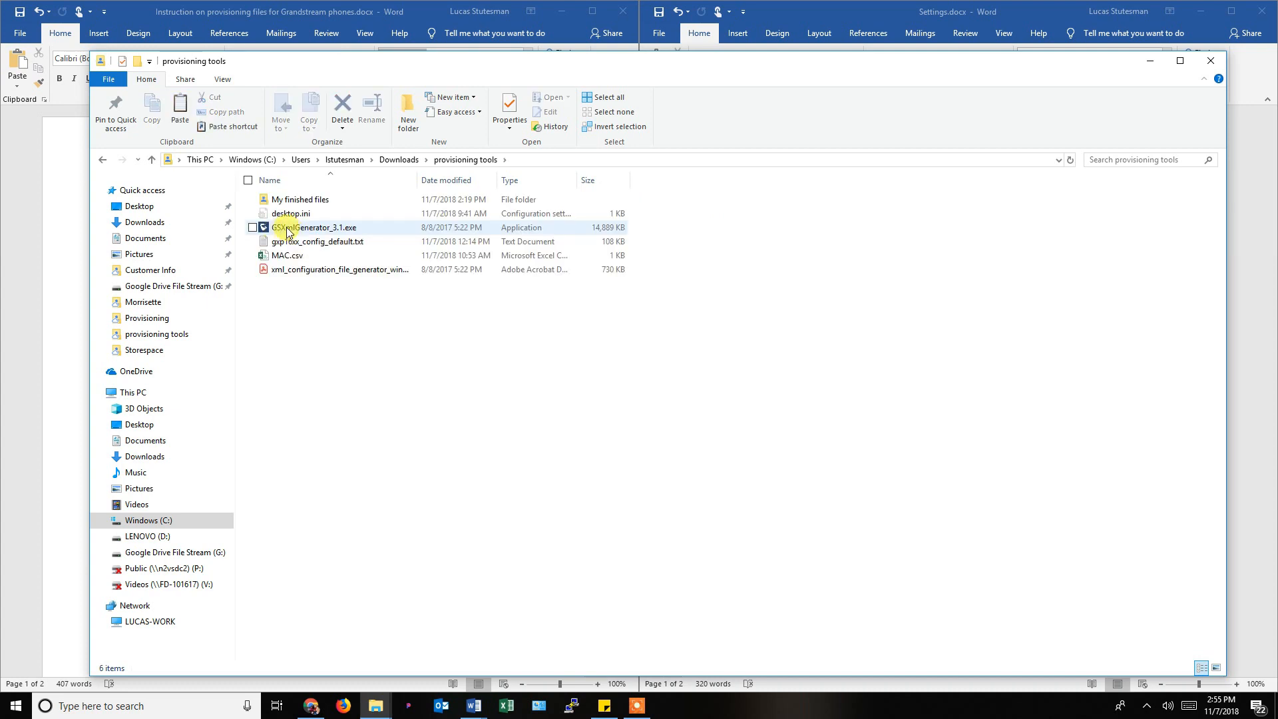
click(287, 230)
click(269, 246)
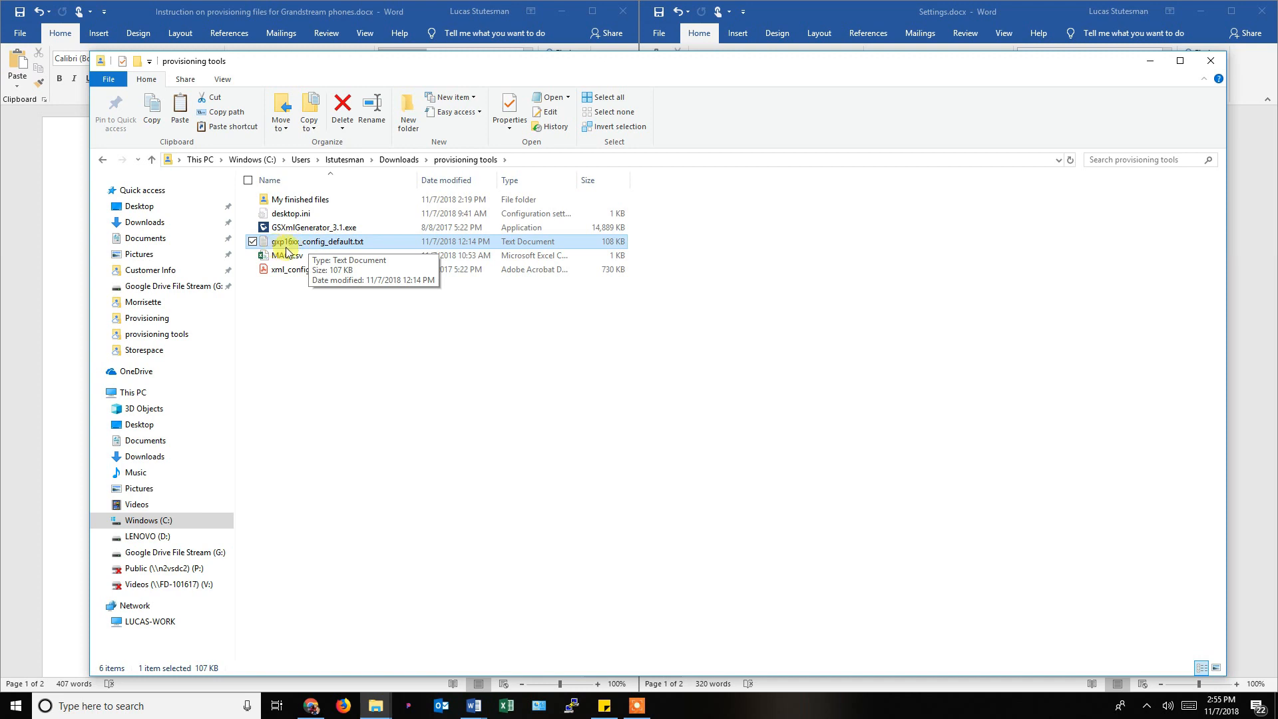
click(283, 259)
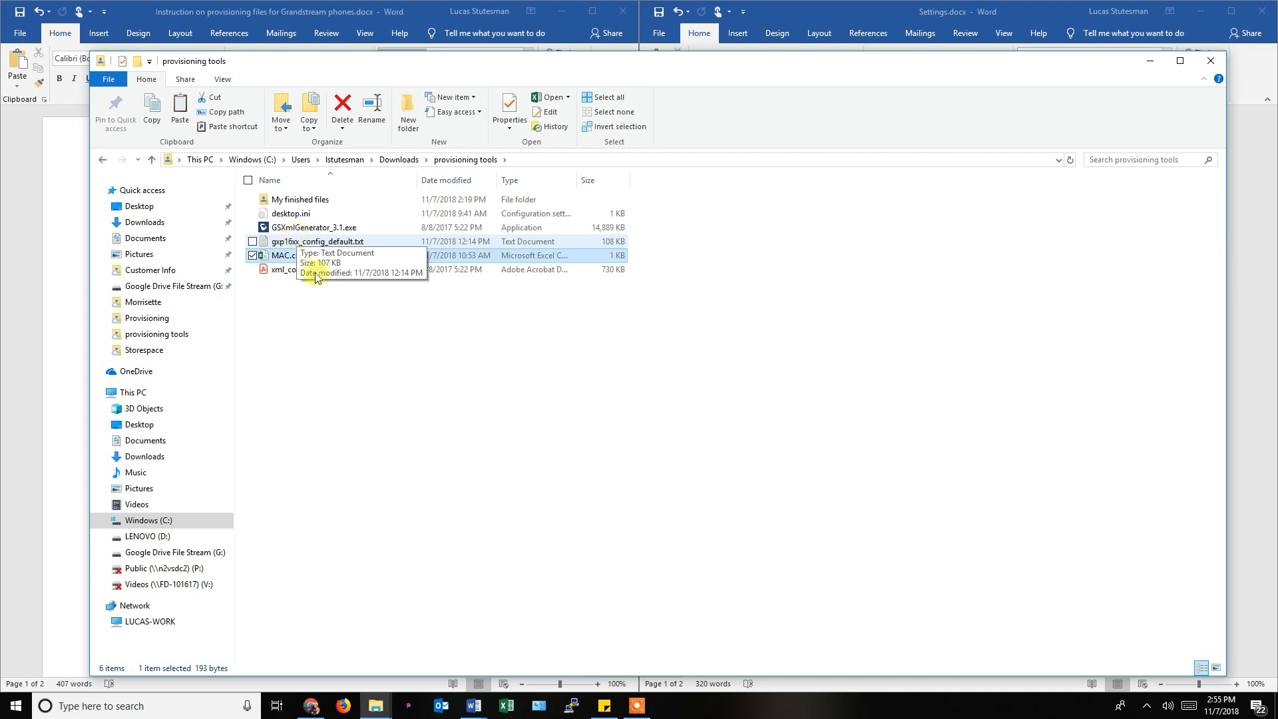
click(638, 708)
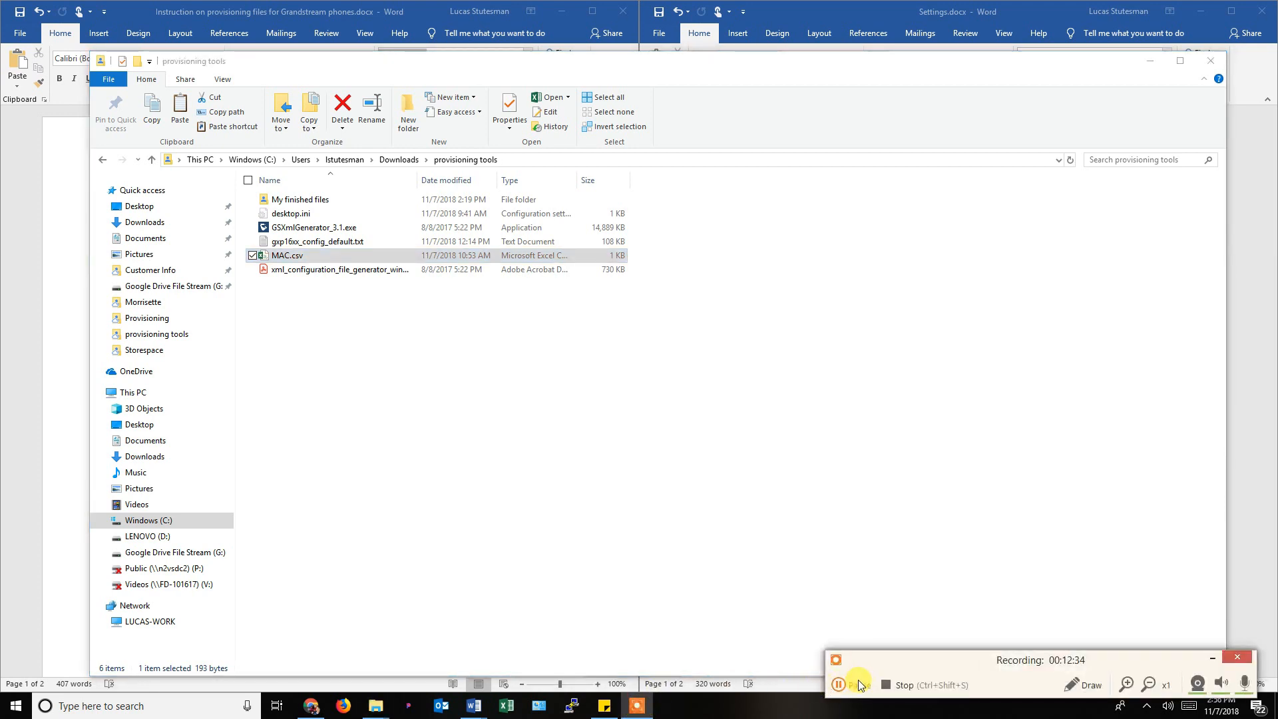
Resume the recording with the instructions beside Settings.docx's yellow-highlighted parameters.
click(857, 683)
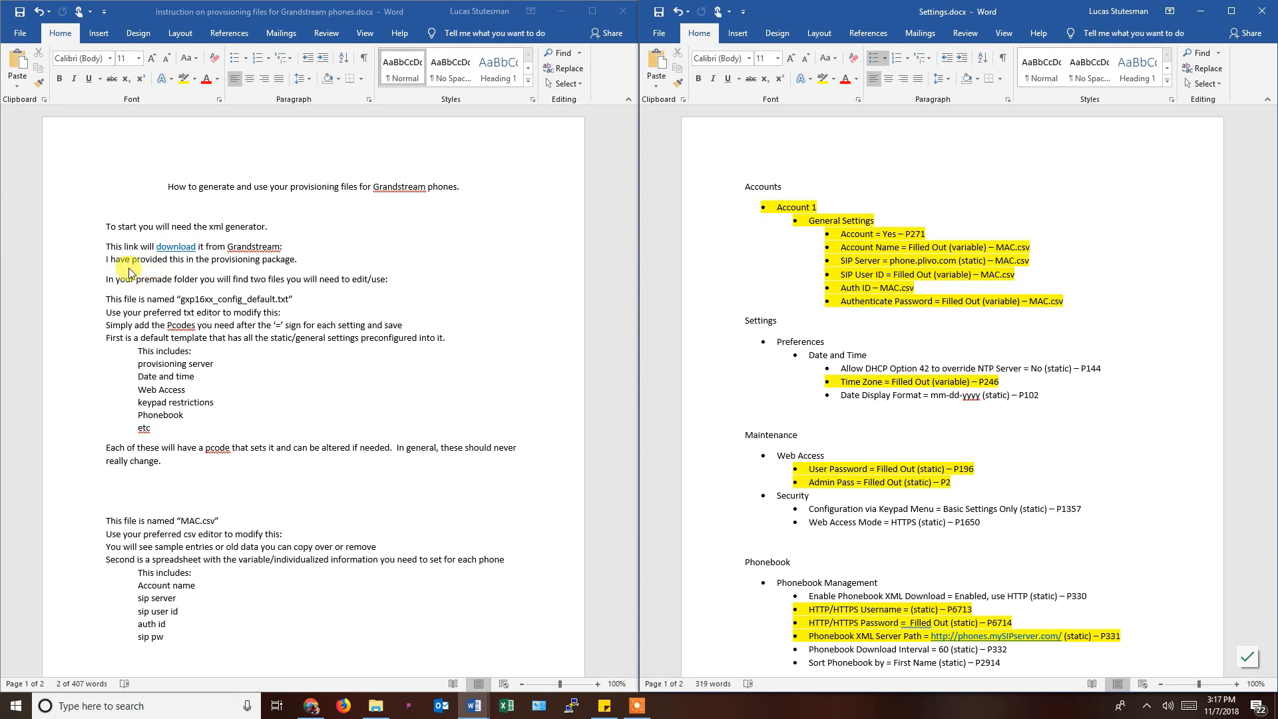
Open and leave My finished files, then launch GSXmlGenerator_3.1.exe from the provisioning tools folder.
click(375, 707)
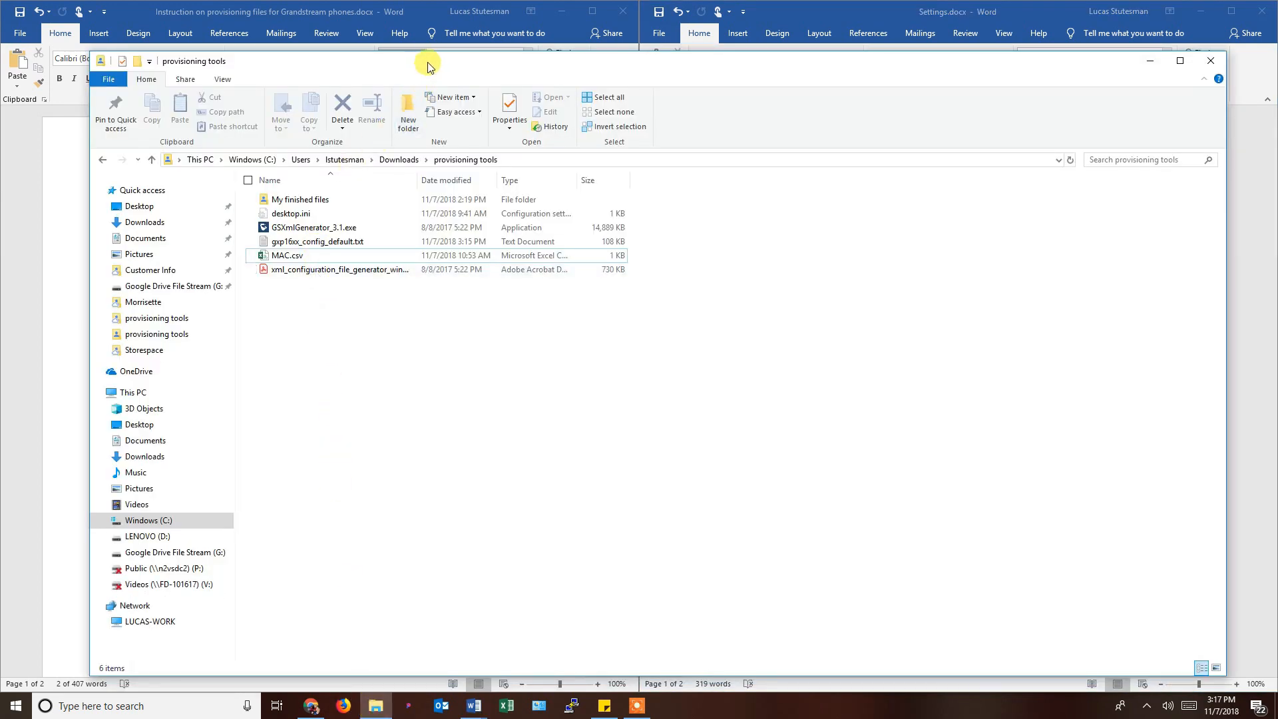
drag(428, 65, 459, 61)
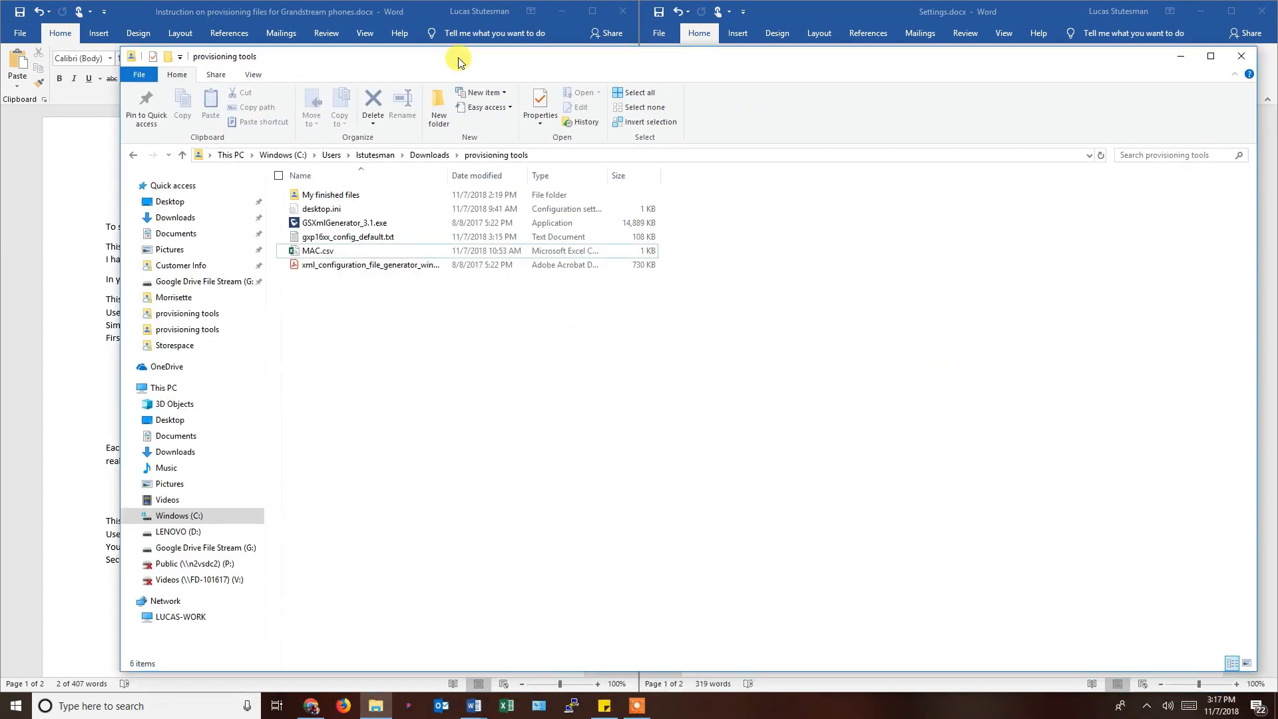
double_click(326, 197)
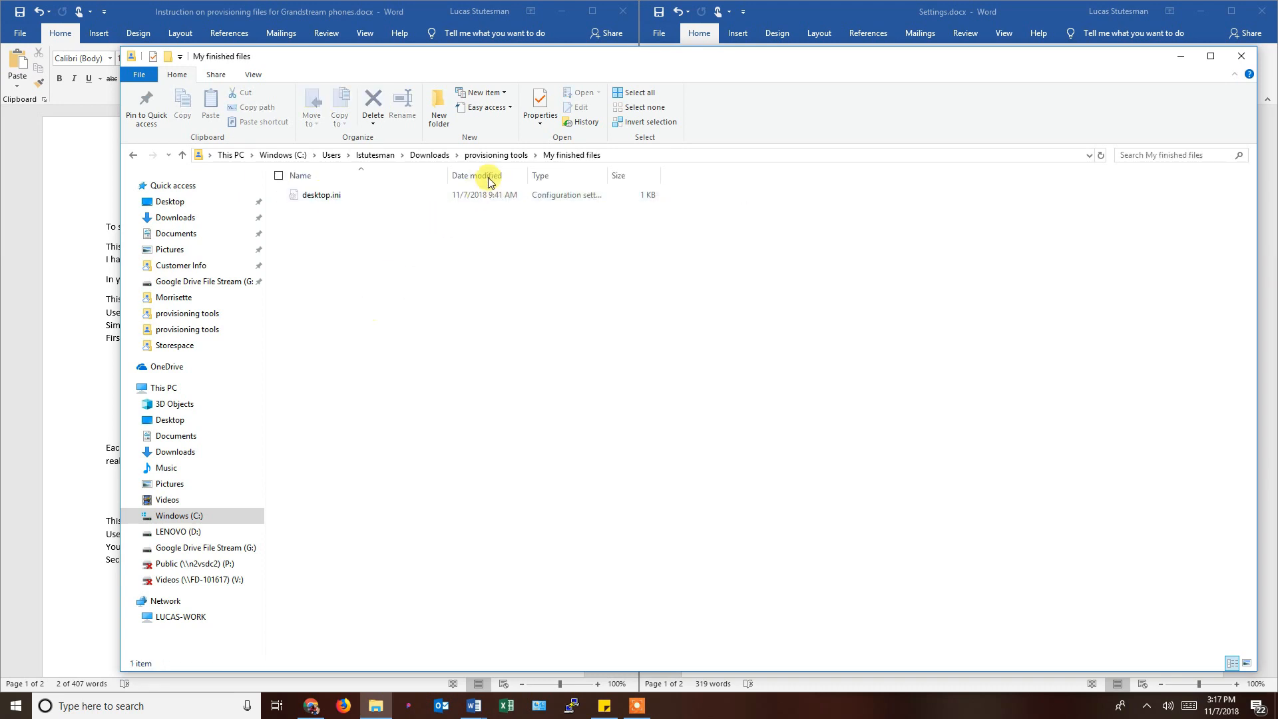
click(496, 154)
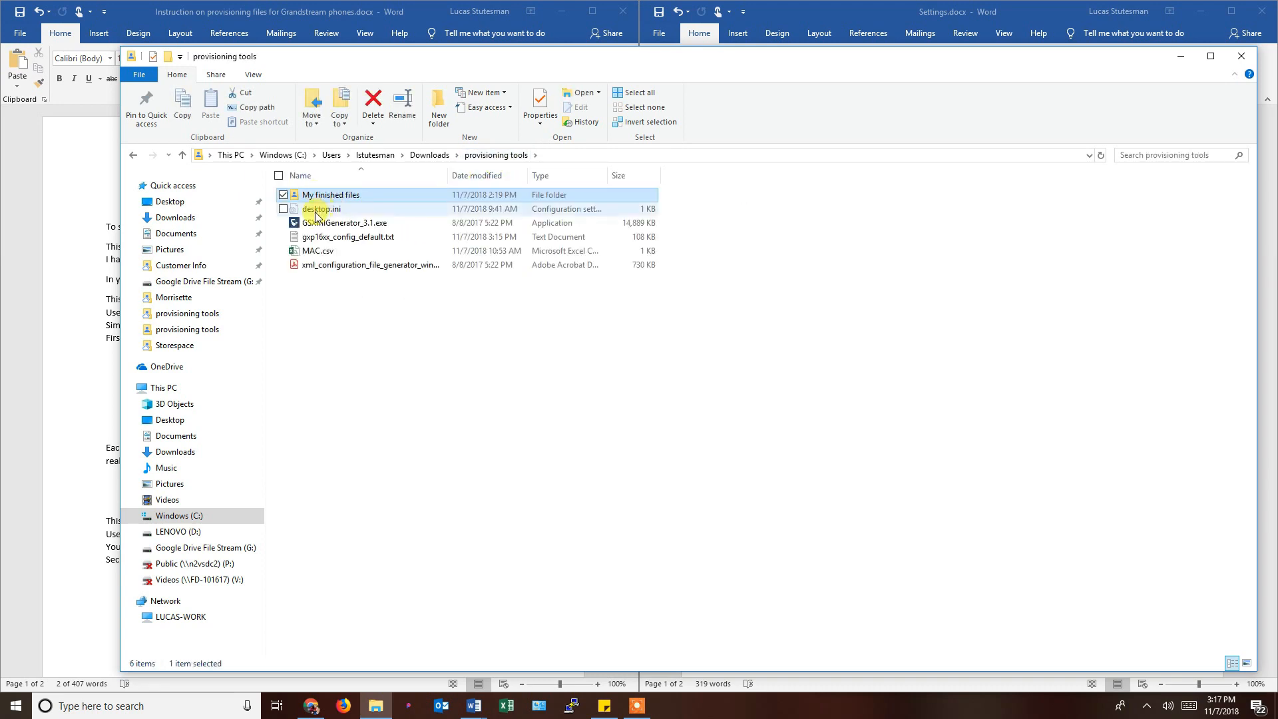
double_click(327, 227)
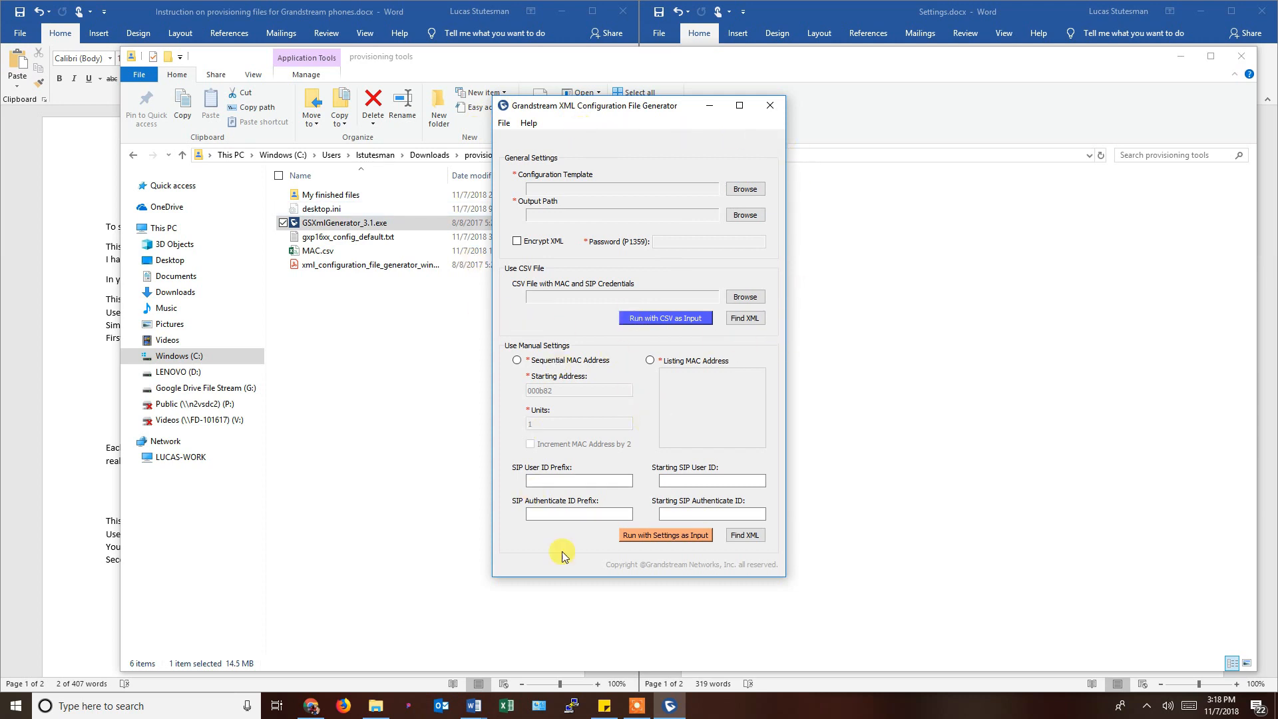
Minimize the generator, check the template, MAC.csv and PDF details, then bring Word's instructions forward.
click(712, 105)
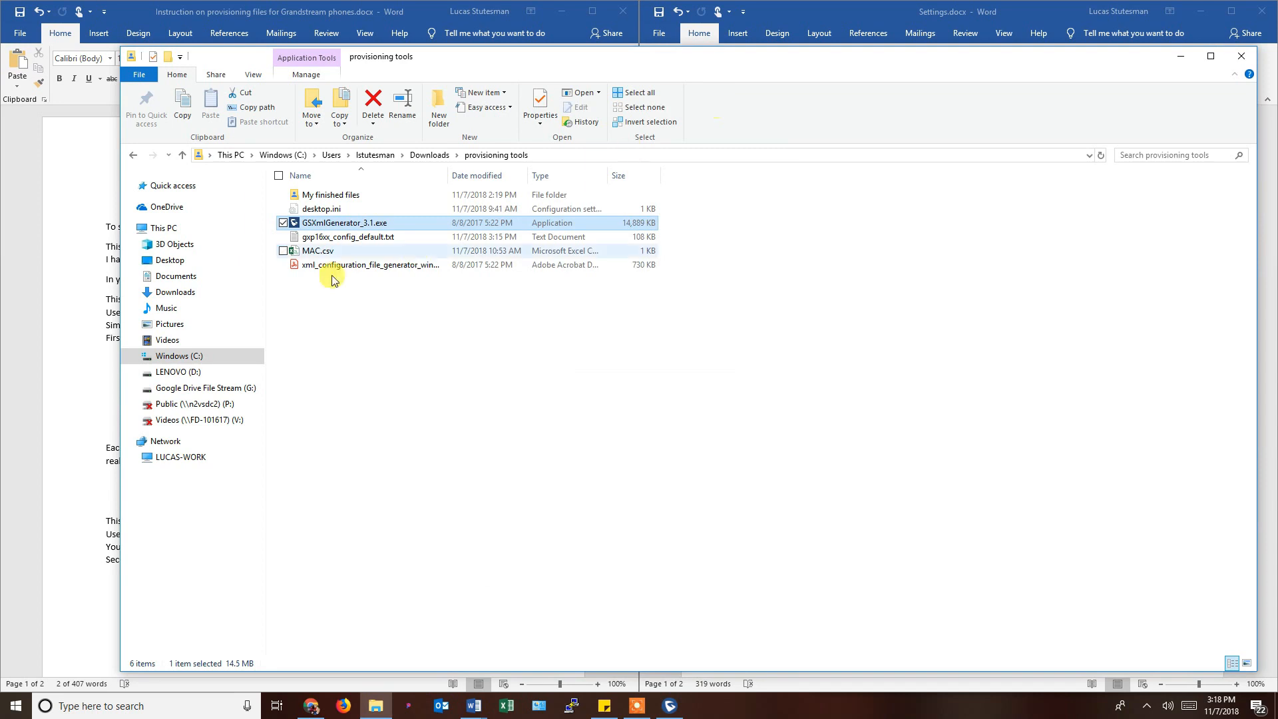
click(321, 238)
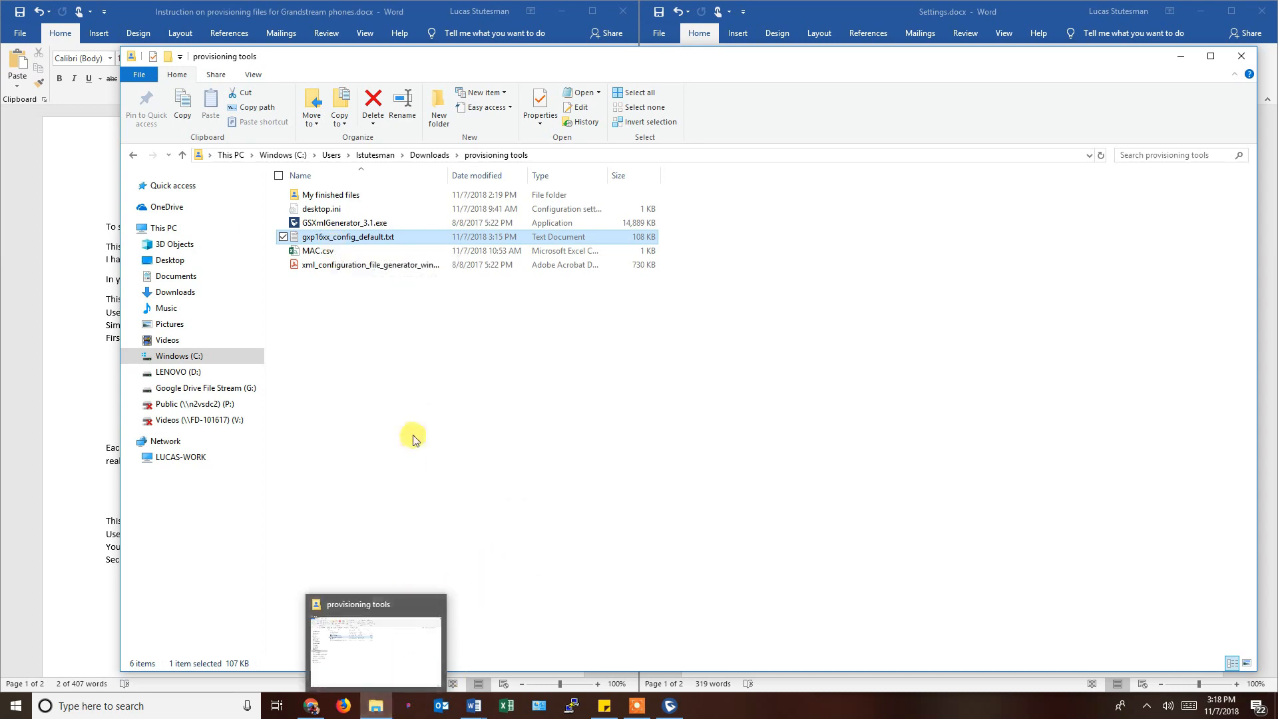
click(325, 259)
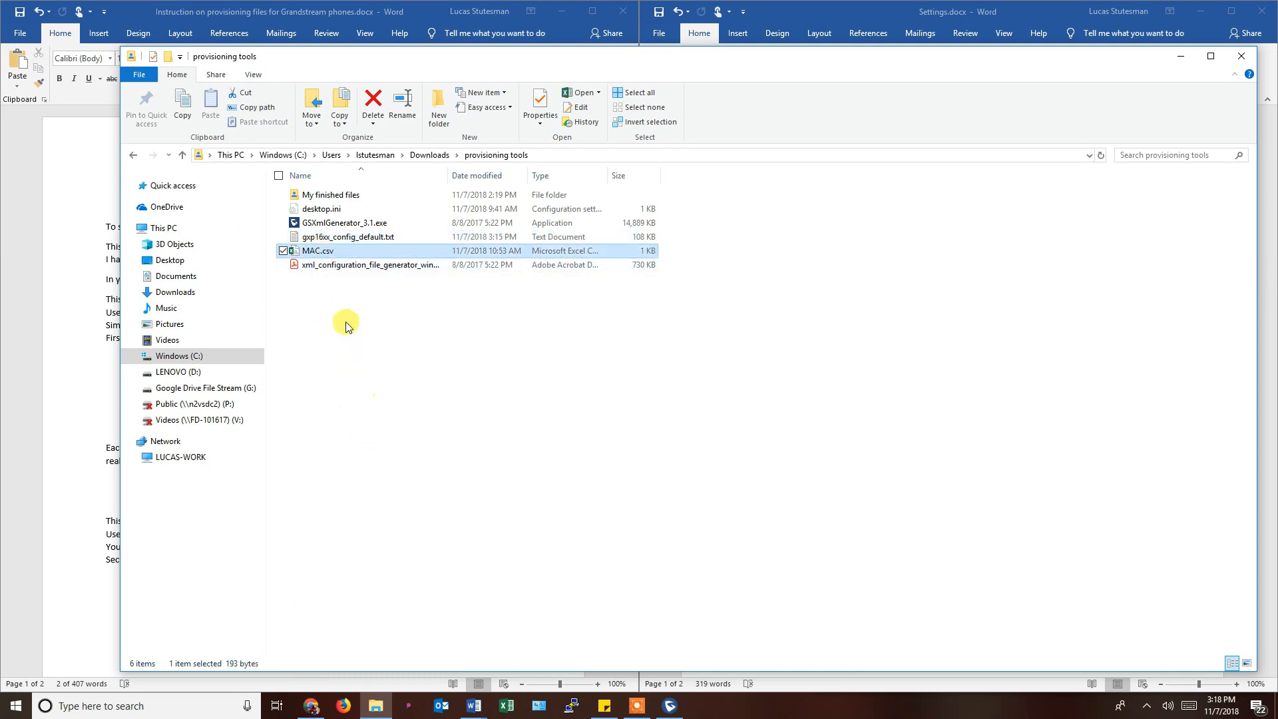
click(331, 266)
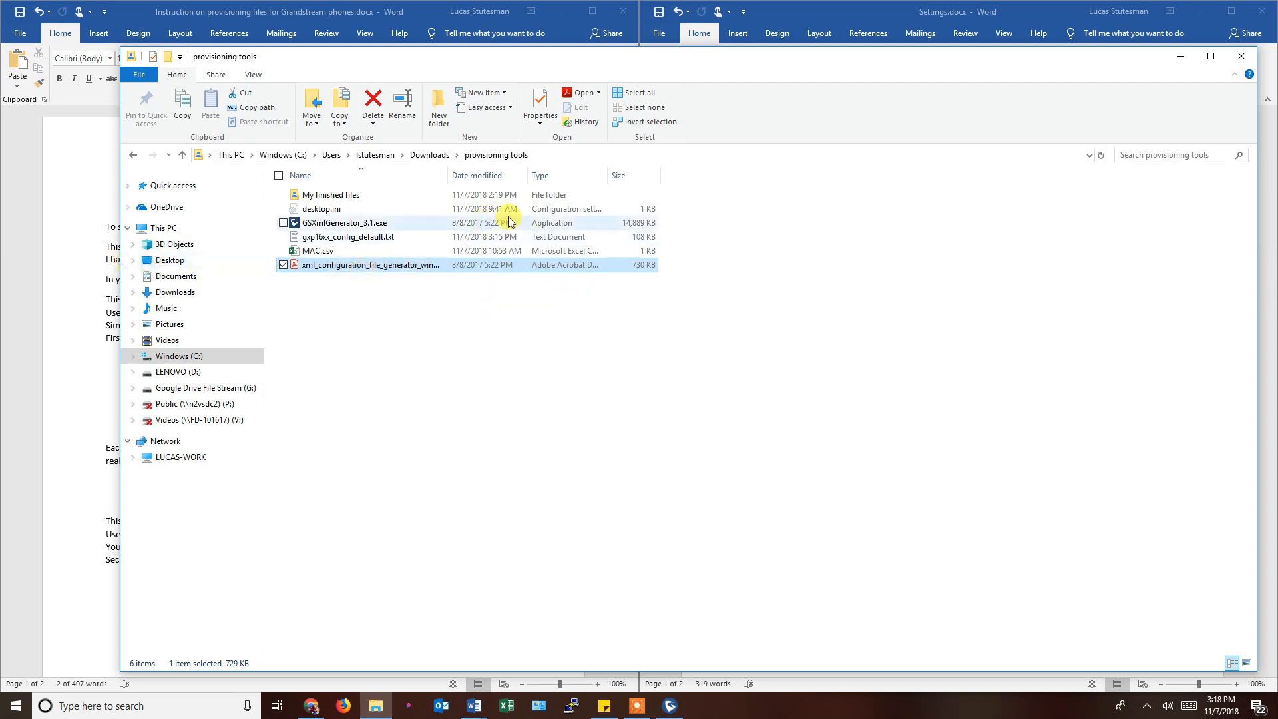
click(67, 245)
click(67, 245)
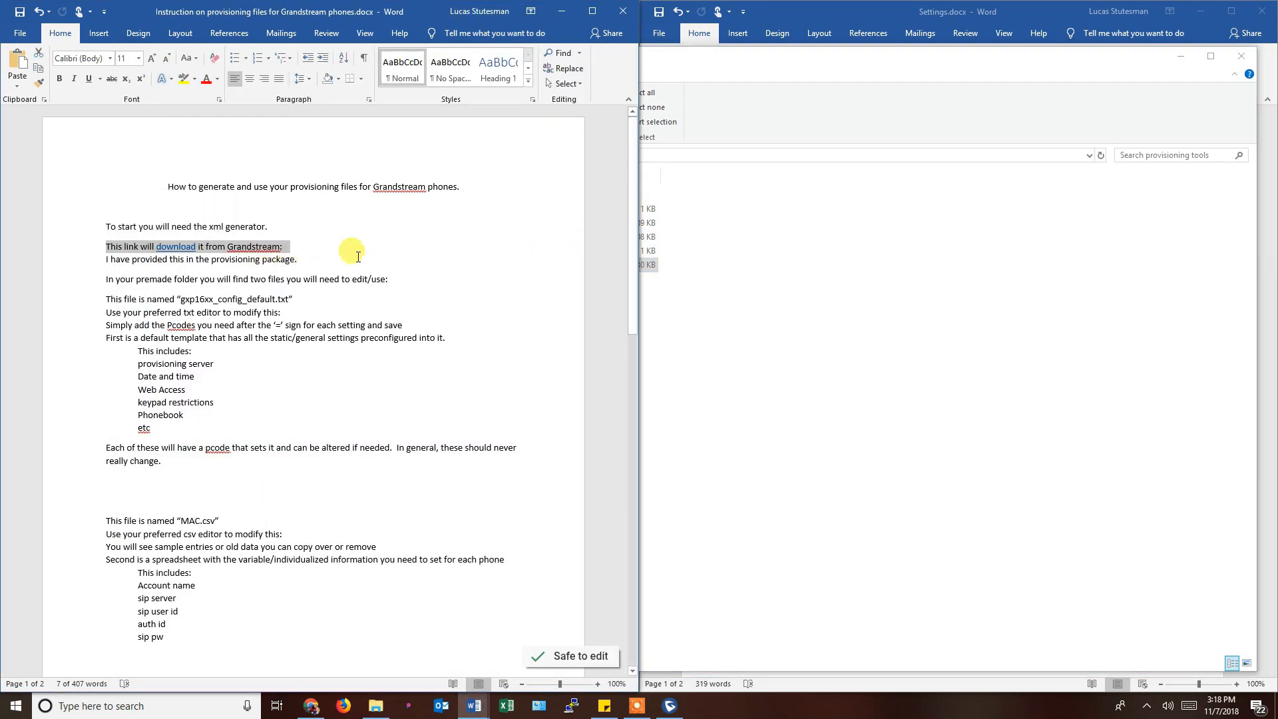
Bring Settings.docx forward beside the instructions and scroll through its highlighted Account 1, Time Zone P246 and password entries.
click(894, 16)
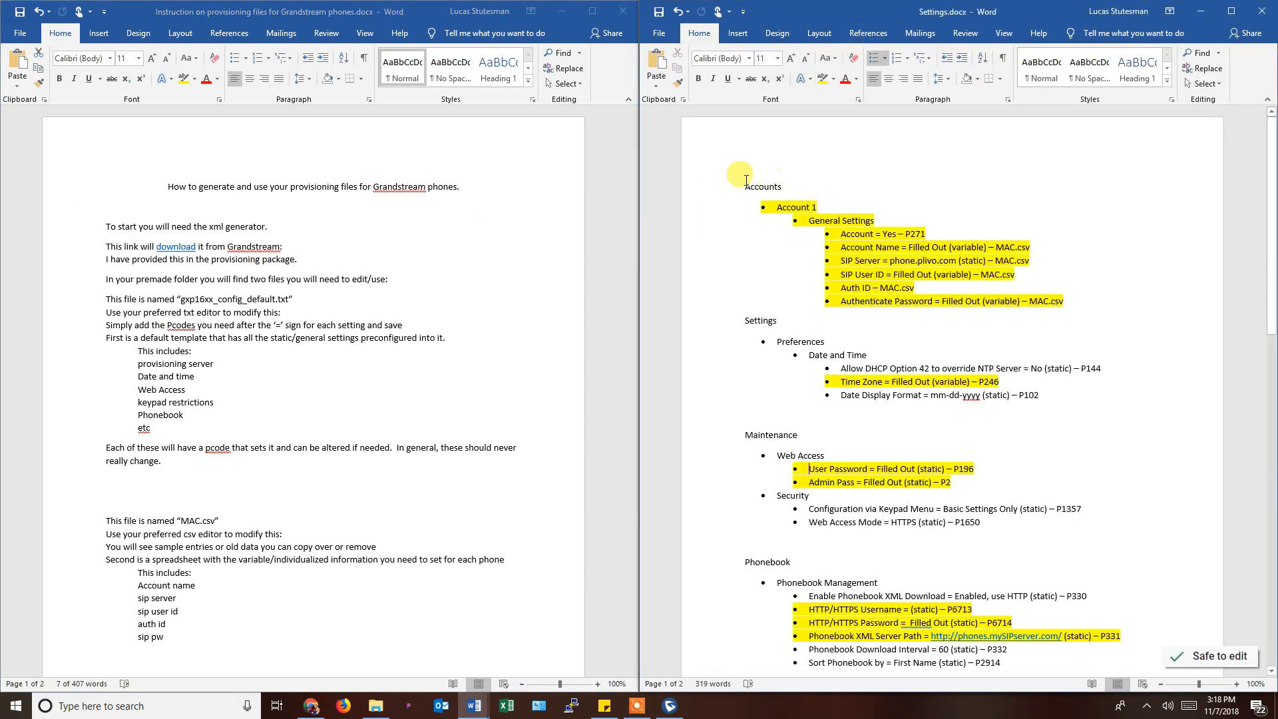
drag(743, 183, 1002, 400)
scroll(1075, 437, up, 8)
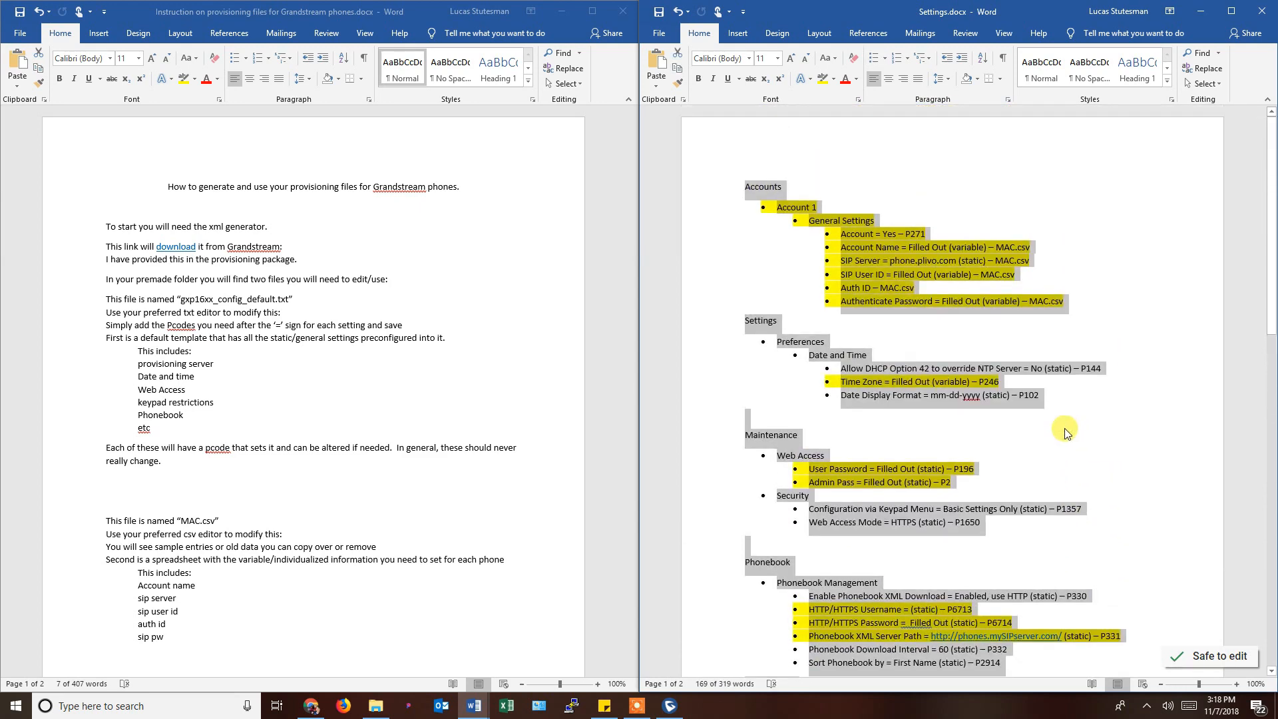
click(795, 269)
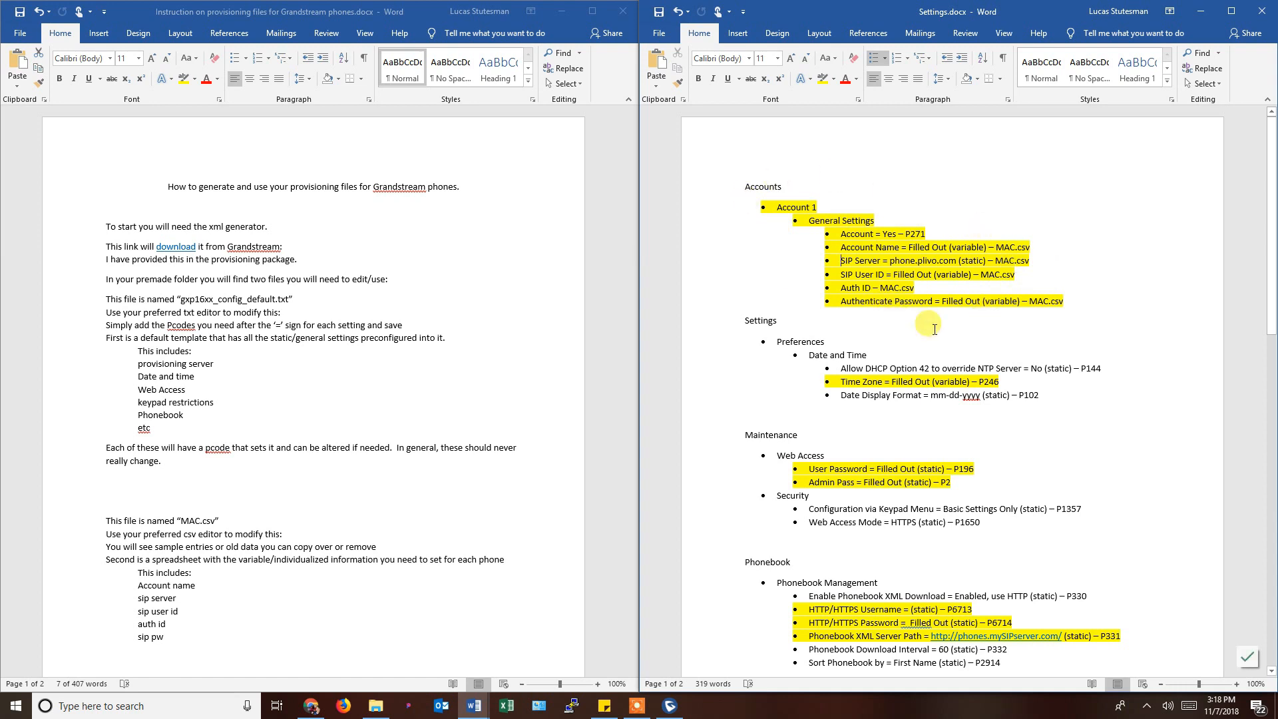
scroll(934, 330, down, 3)
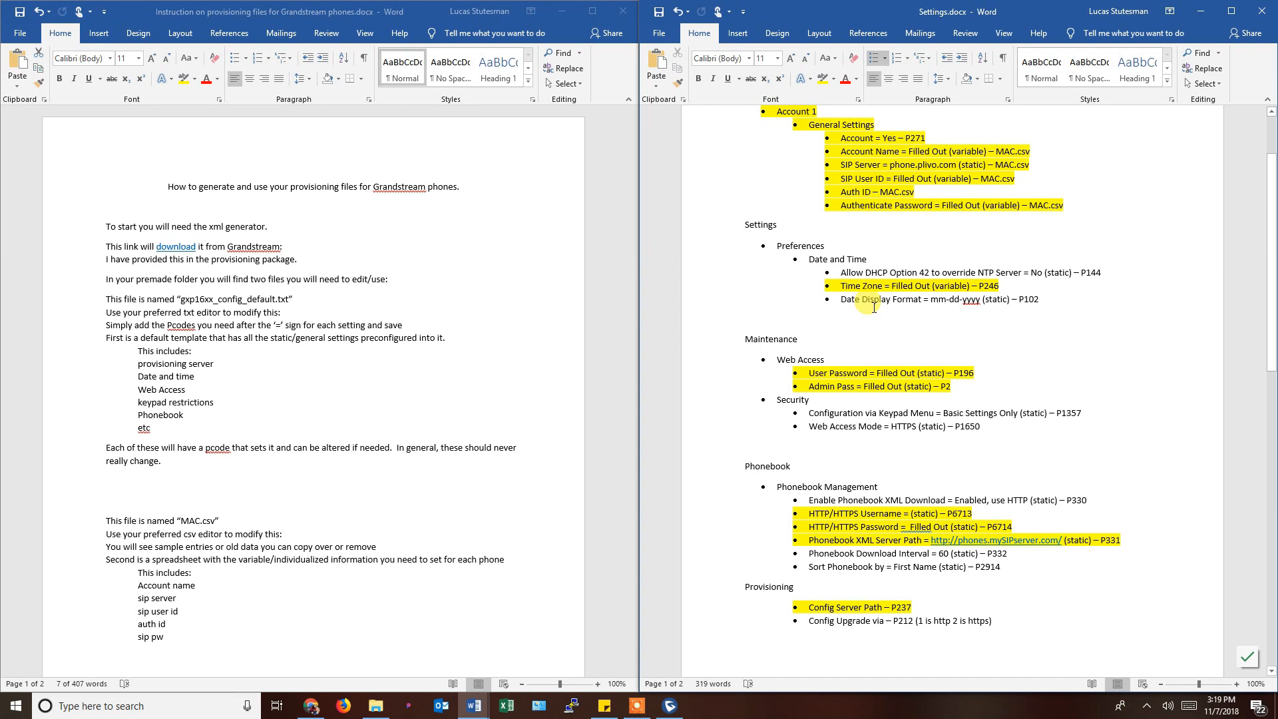
scroll(874, 308, down, 2)
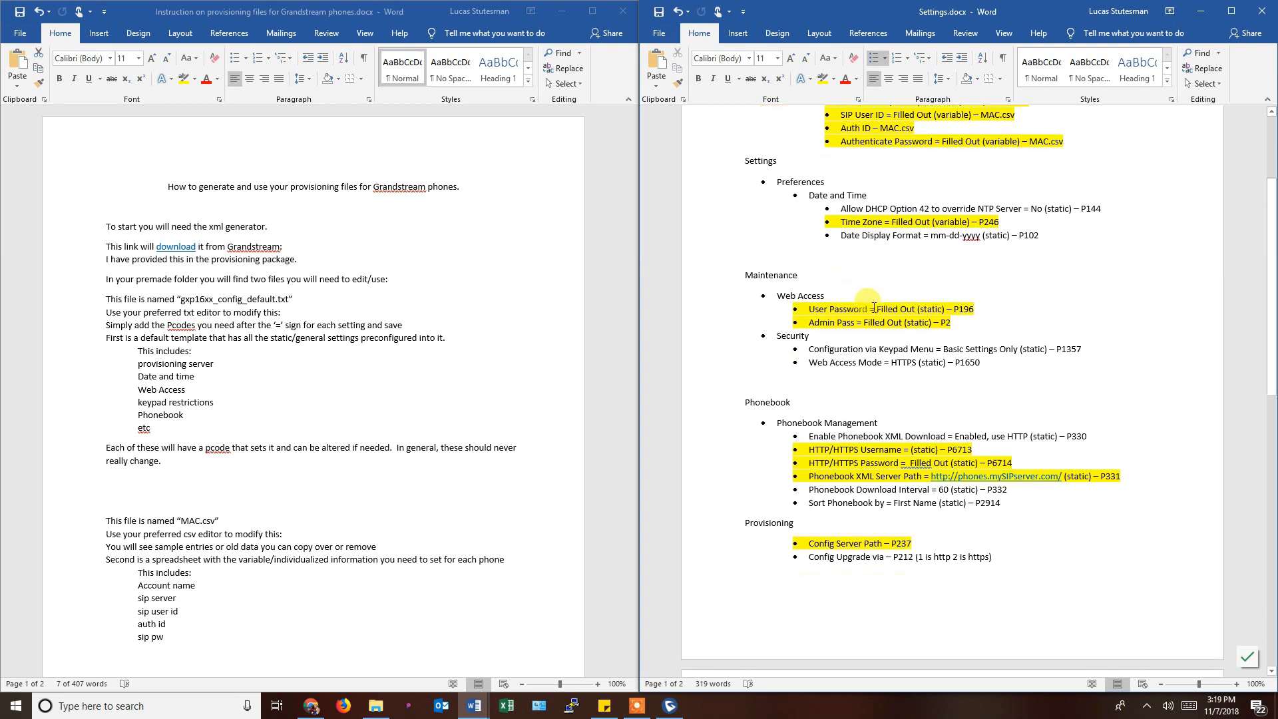
scroll(874, 308, up, 2)
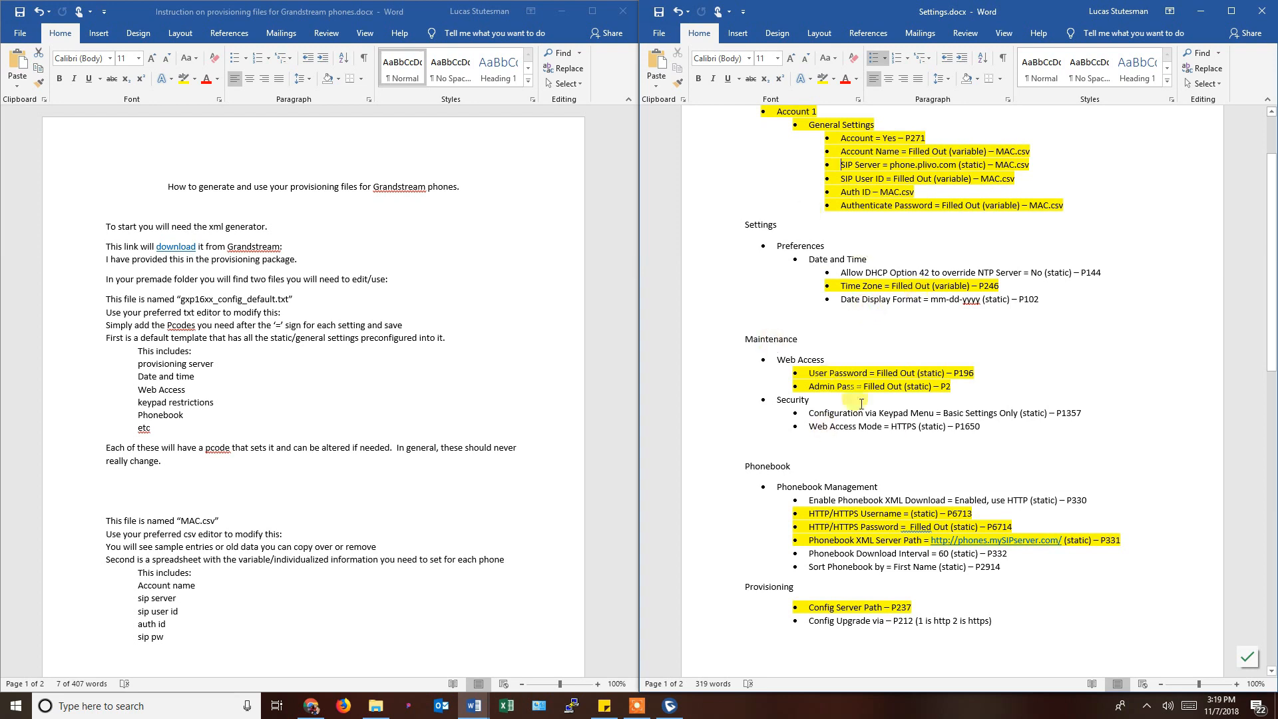
scroll(859, 399, up, 3)
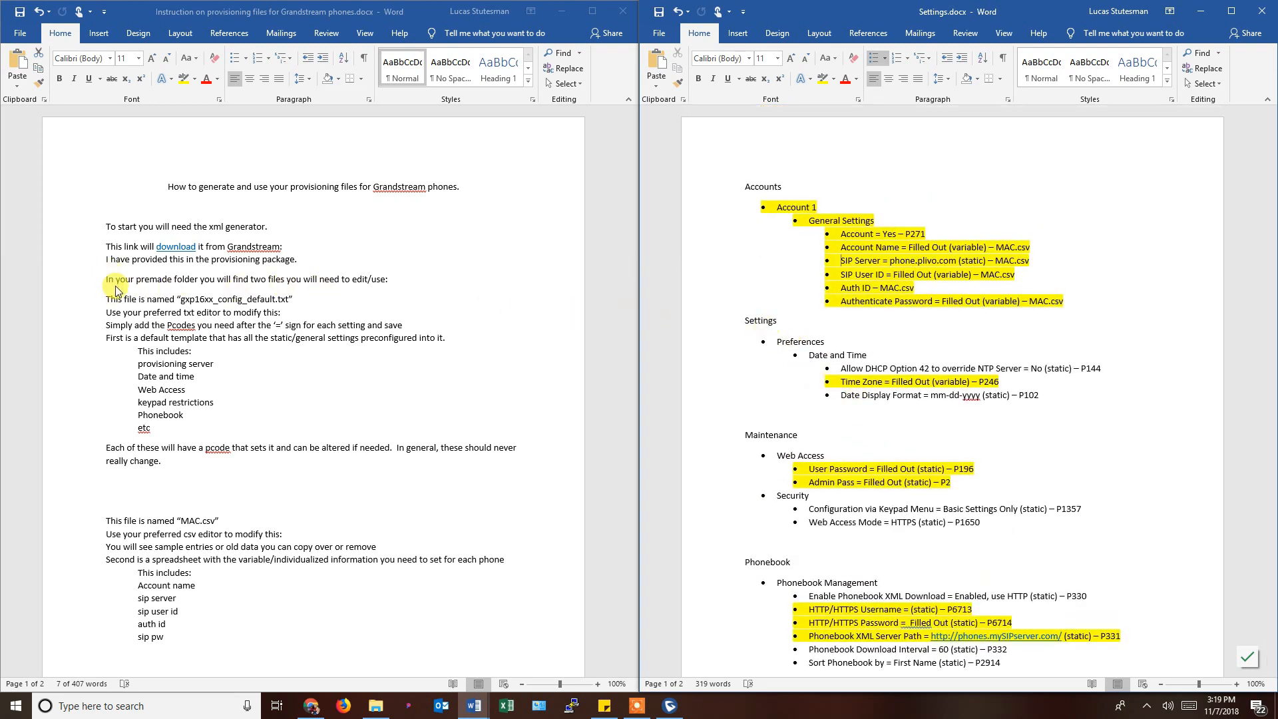
drag(115, 279, 391, 284)
click(396, 288)
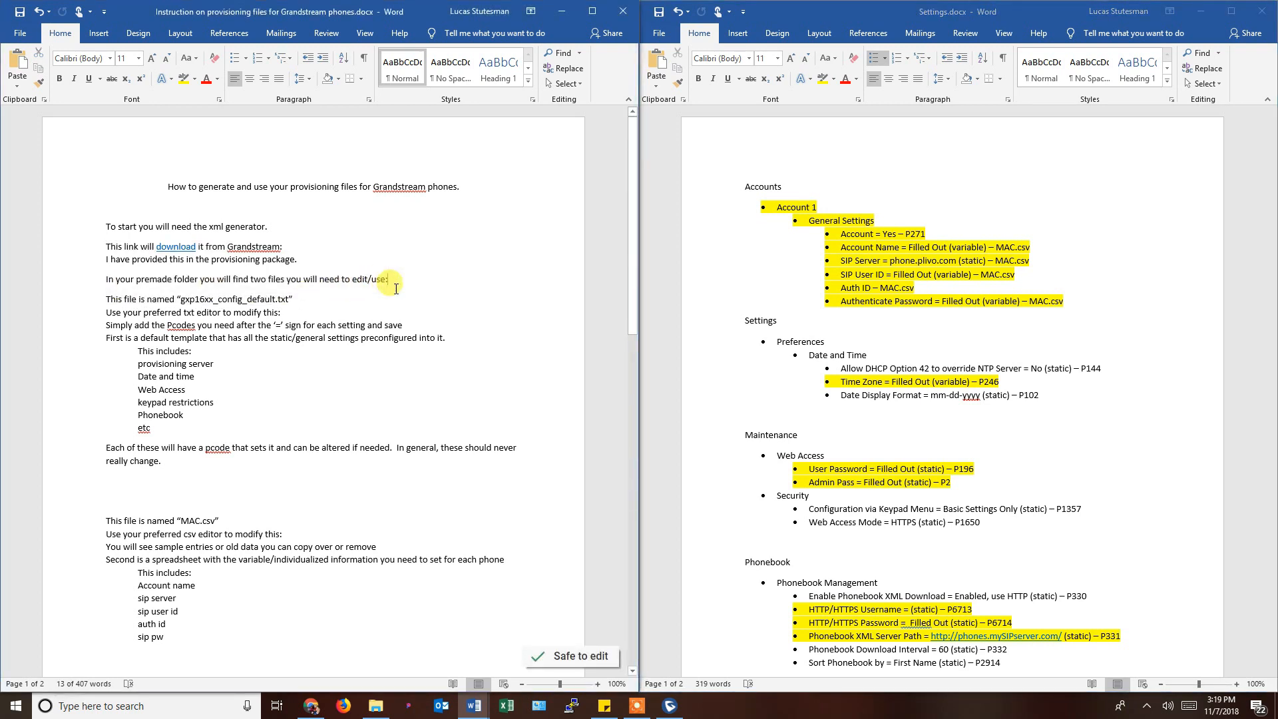
Check MAC.csv and gxp16xx_config_default.txt in the provisioning tools folder, then return to the instructions.
click(377, 705)
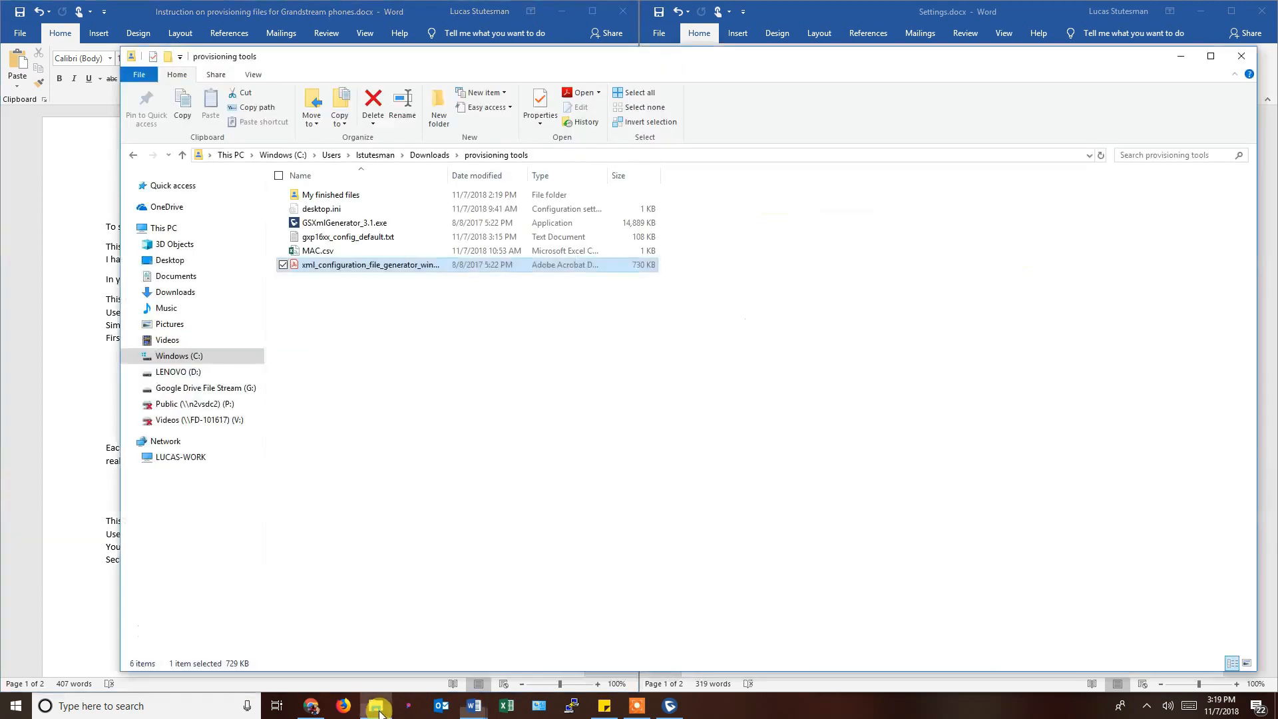
click(321, 255)
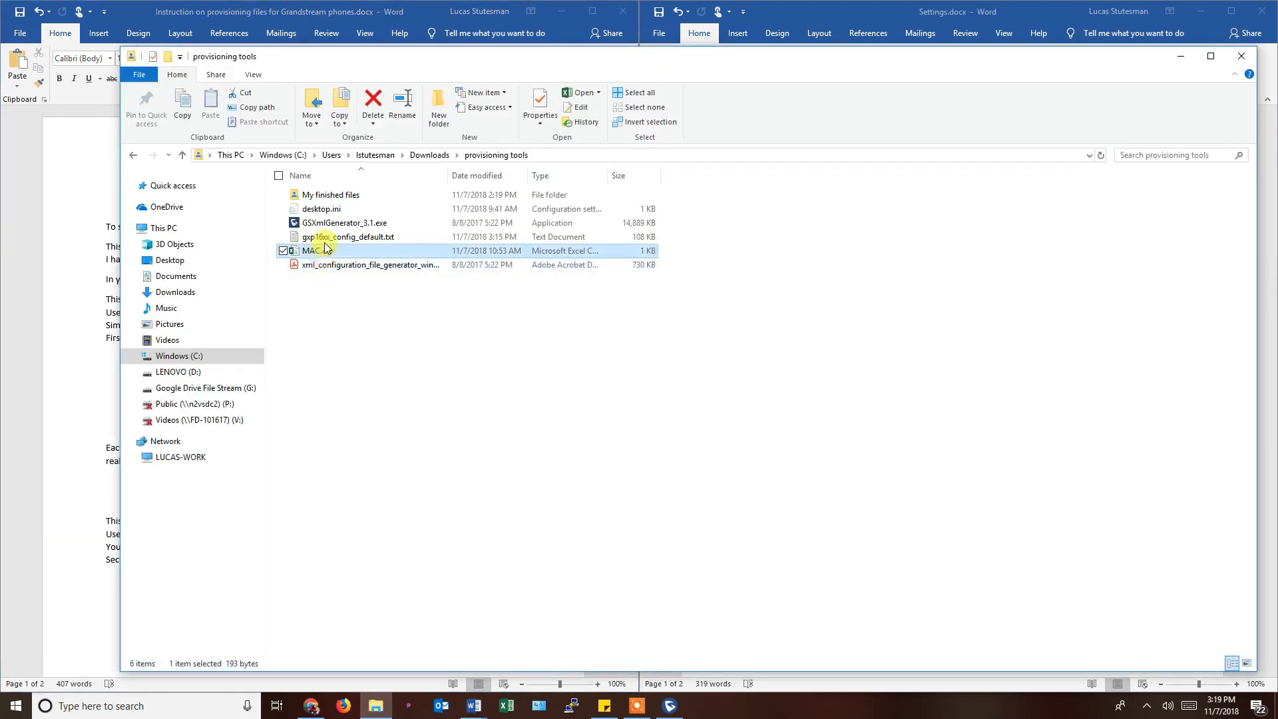
click(326, 240)
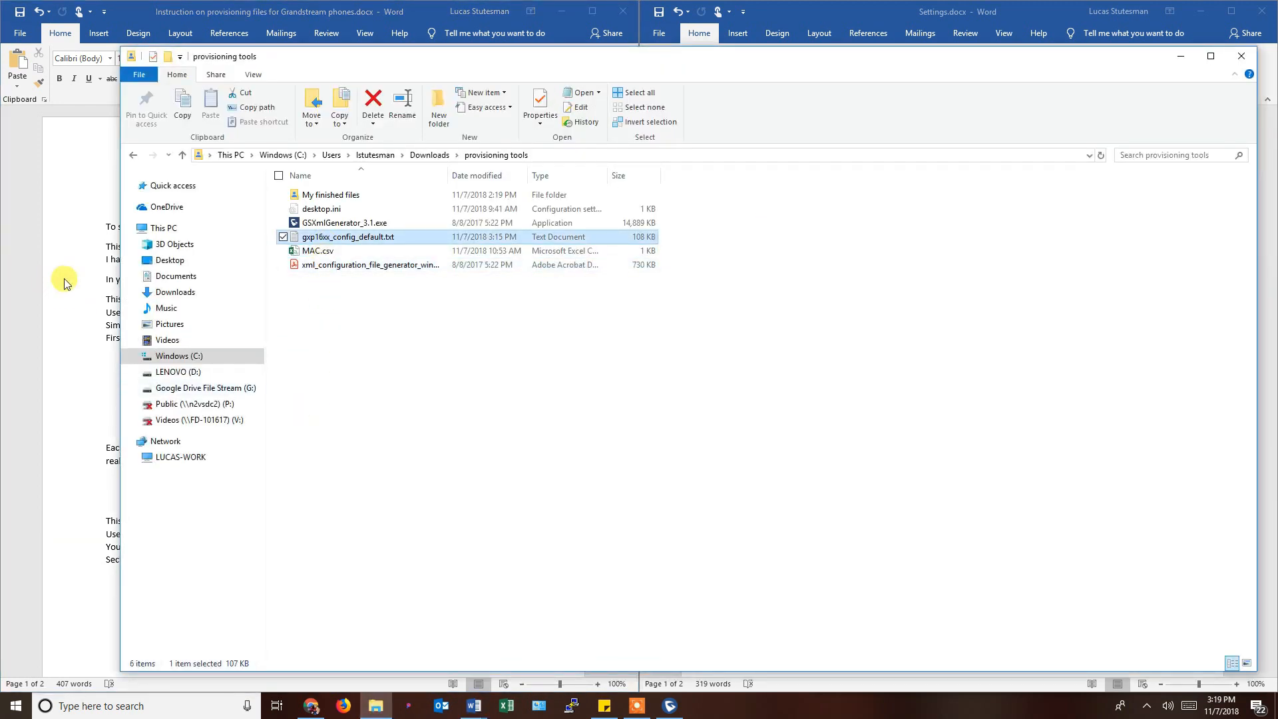
click(64, 282)
click(278, 373)
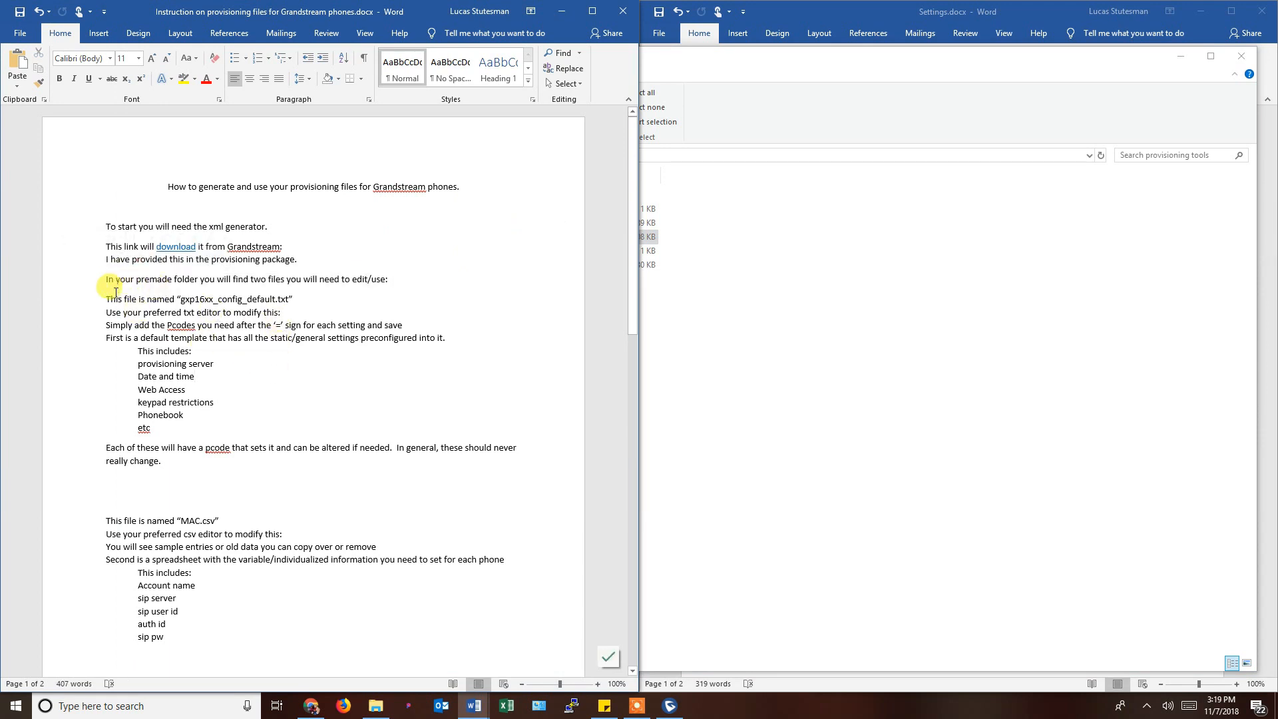
Review the config-file, txt-editor, Pcodes and provisioning-server instruction lines, then bring Settings.docx back alongside.
drag(108, 298, 290, 301)
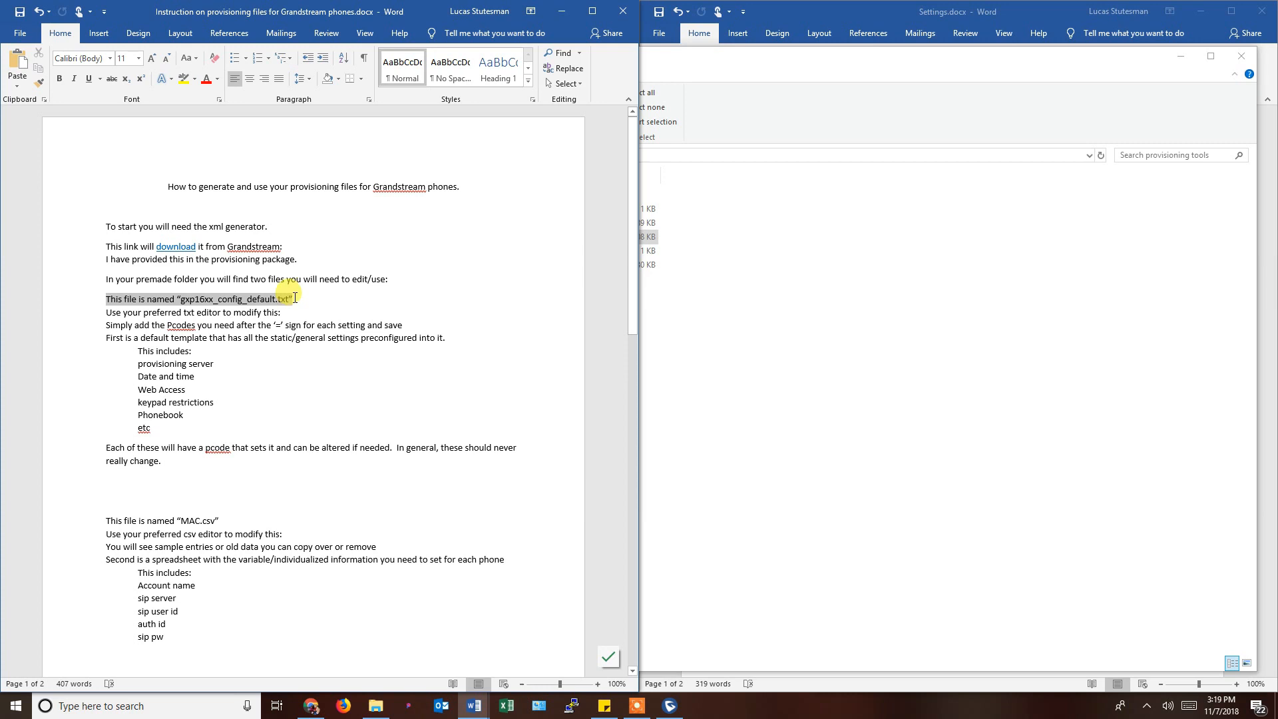
drag(295, 297, 295, 303)
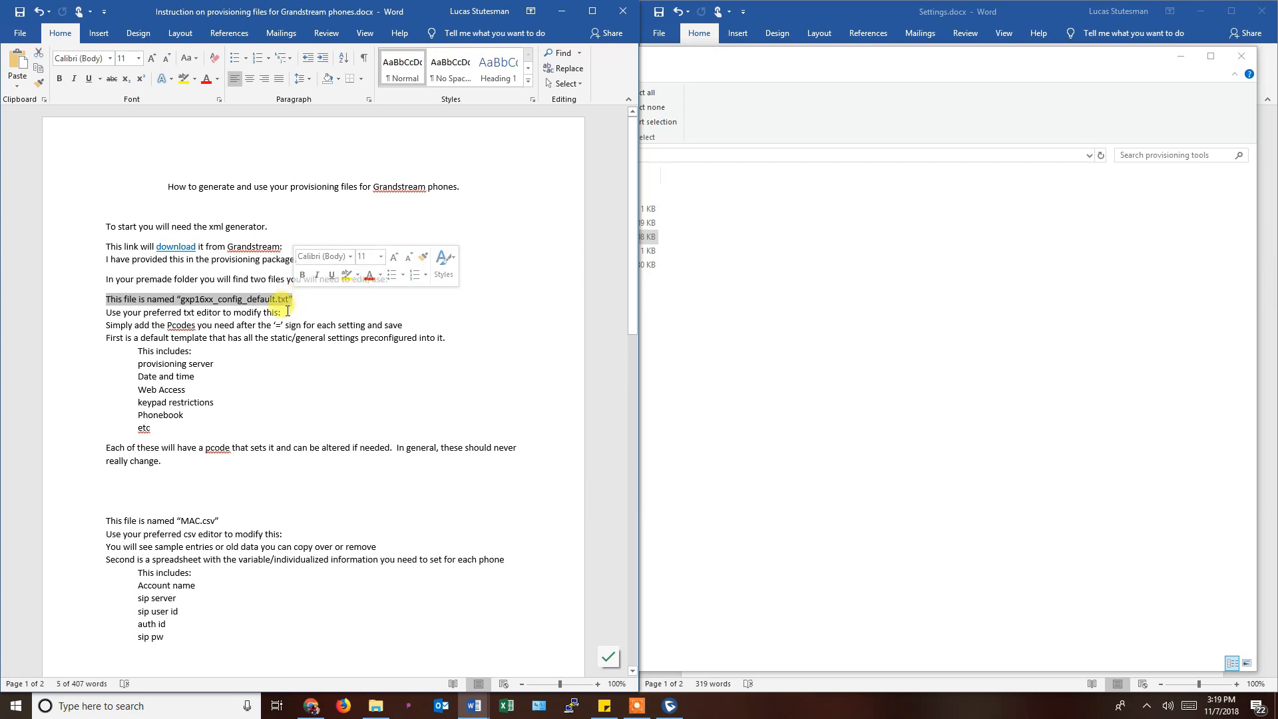
click(288, 310)
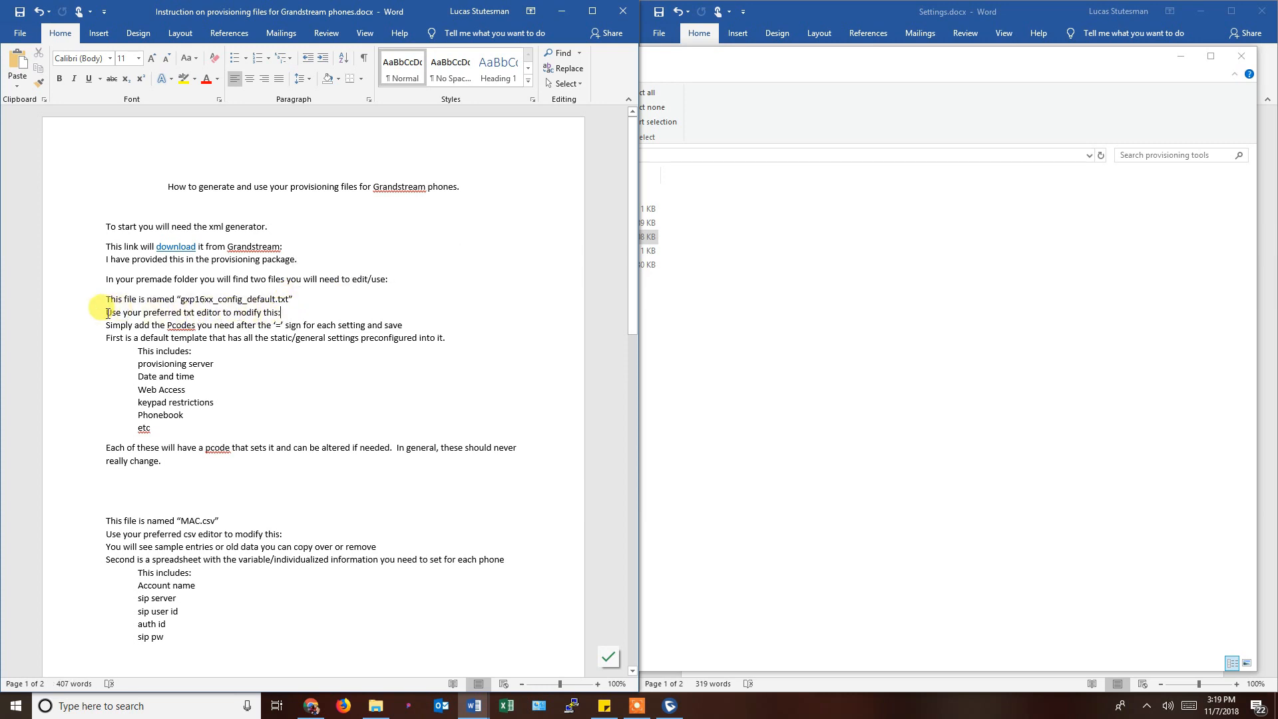
drag(108, 312, 280, 322)
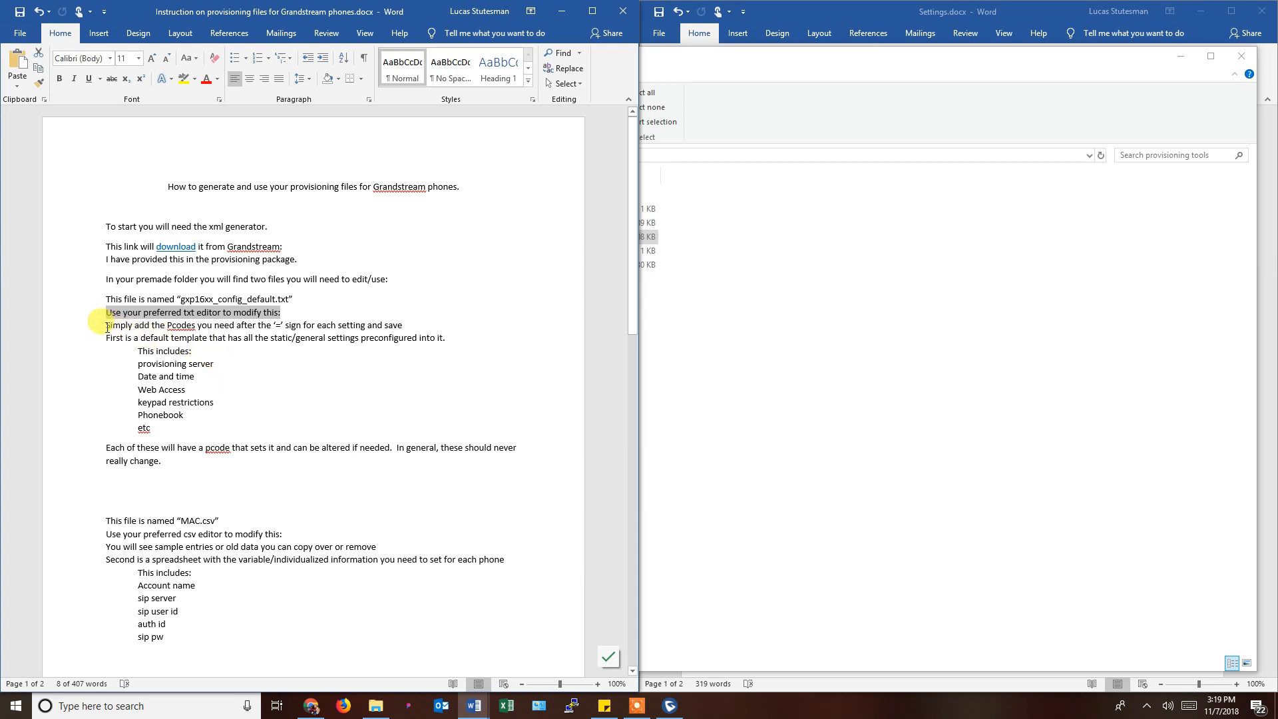
drag(108, 326, 415, 327)
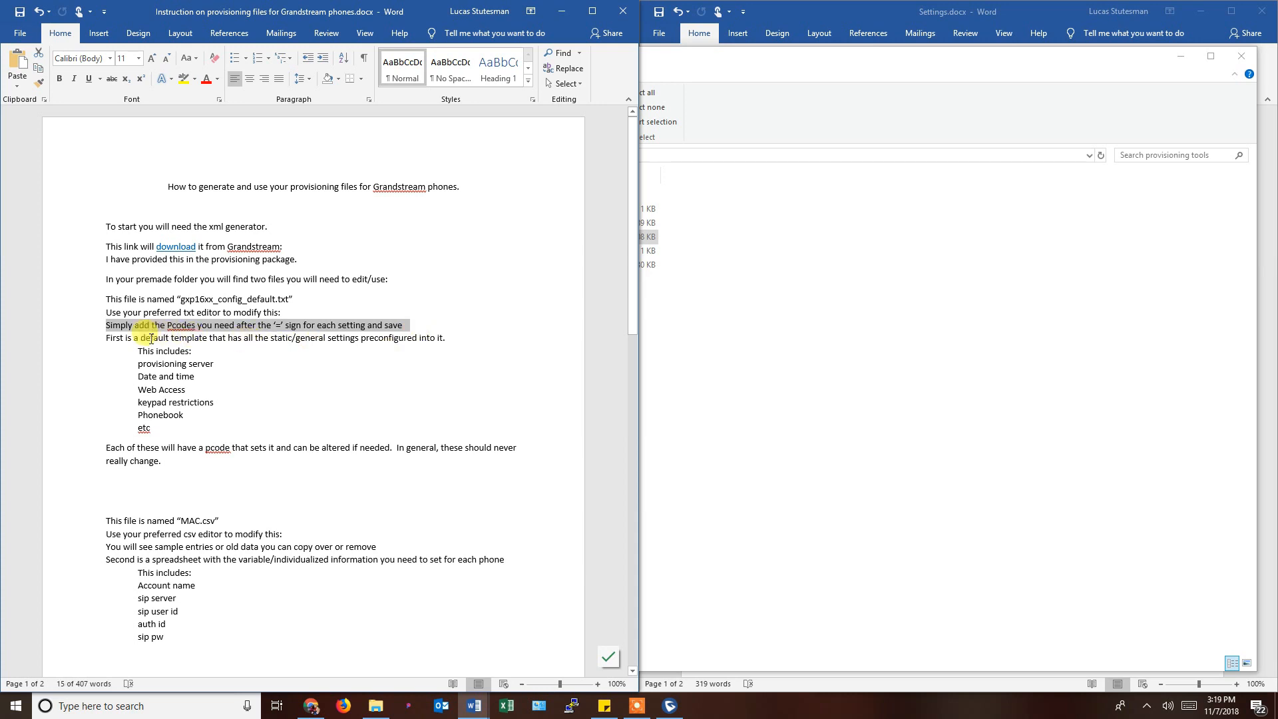
click(169, 350)
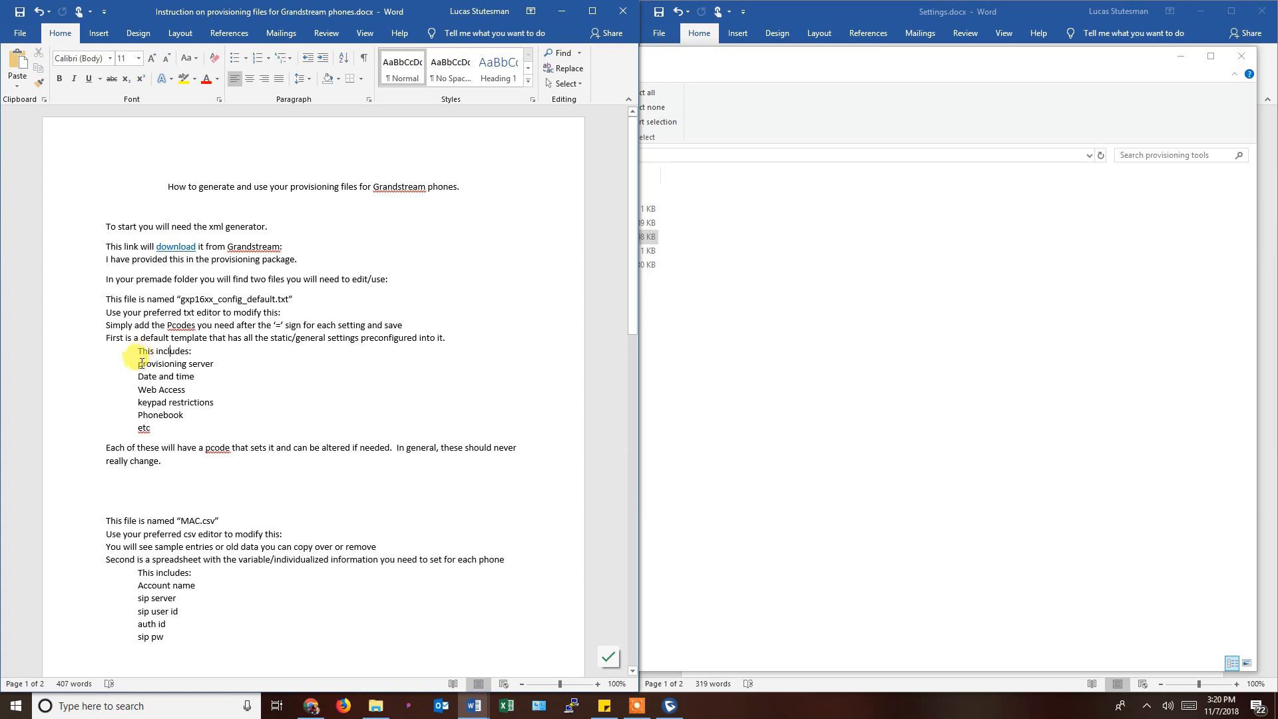
drag(149, 364, 194, 377)
click(815, 12)
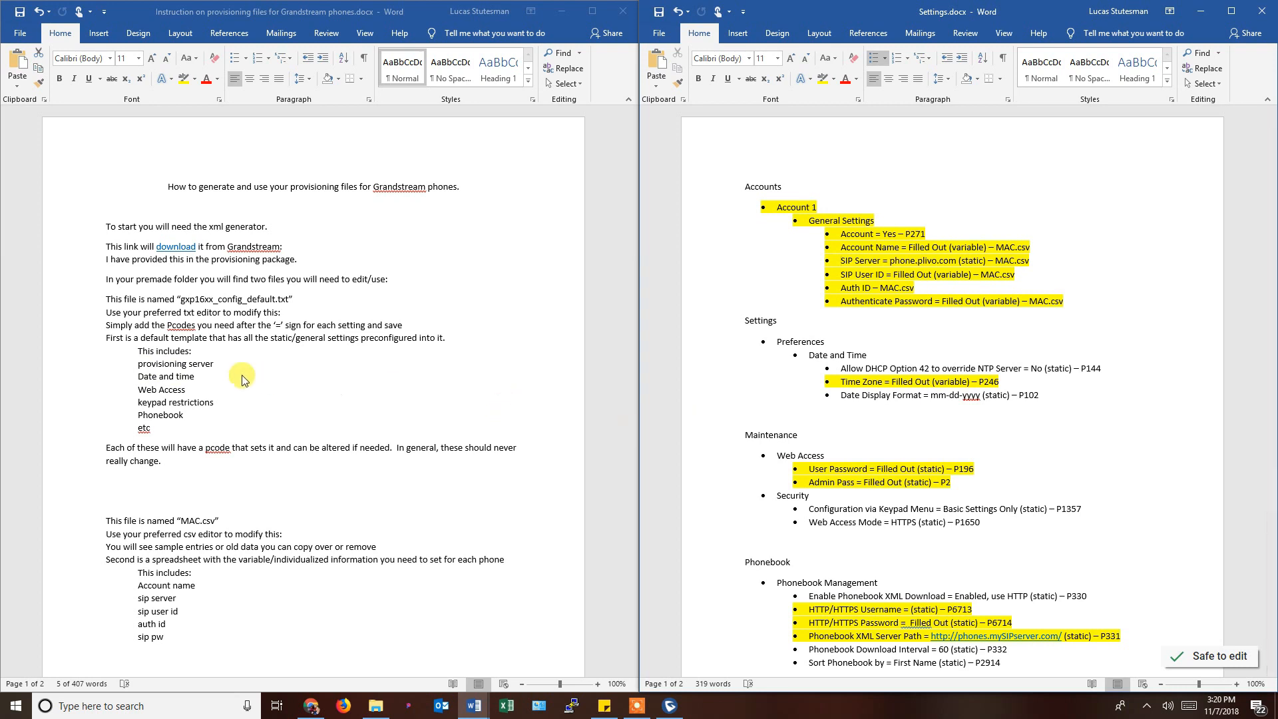
click(180, 417)
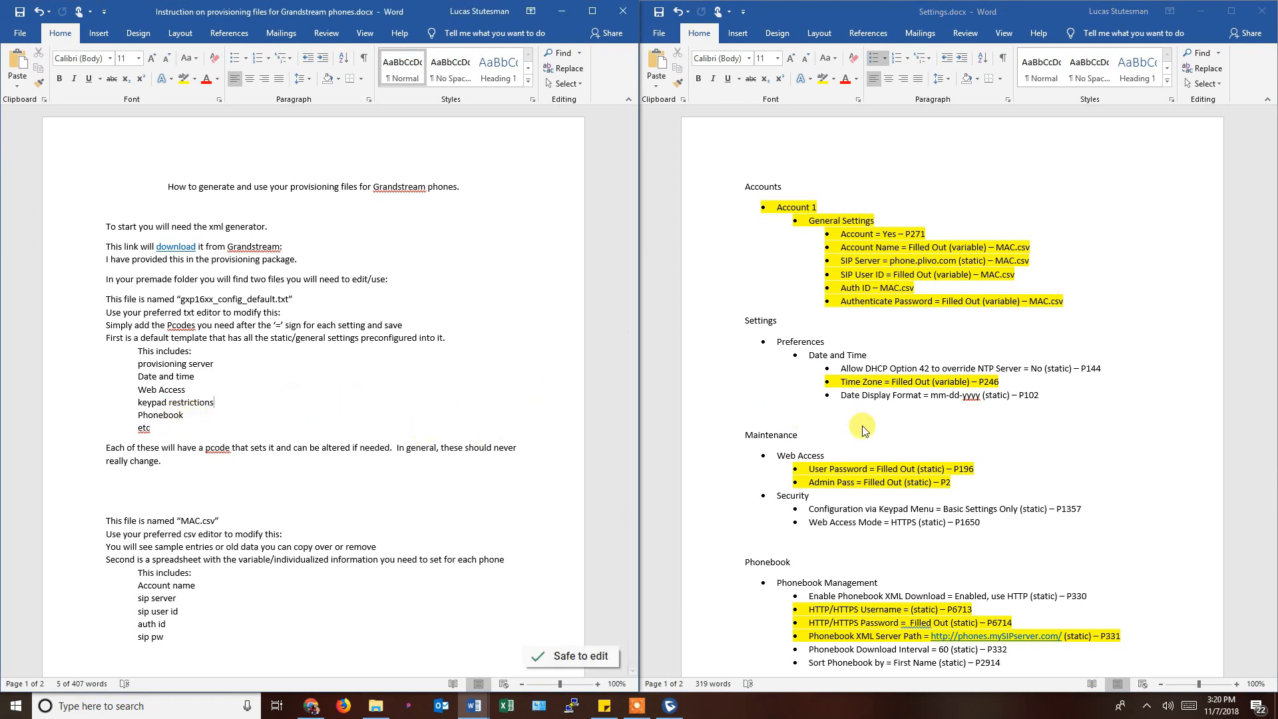
scroll(871, 432, down, 2)
scroll(871, 433, down, 1)
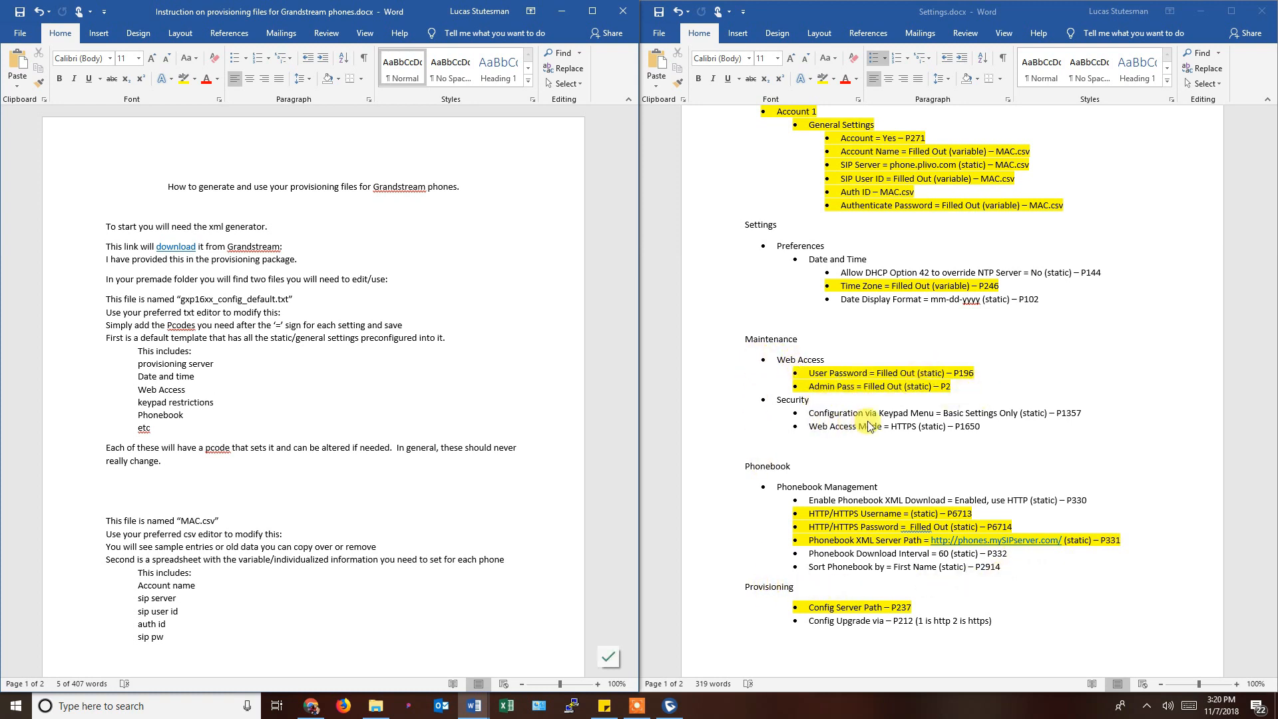
drag(808, 412, 1073, 413)
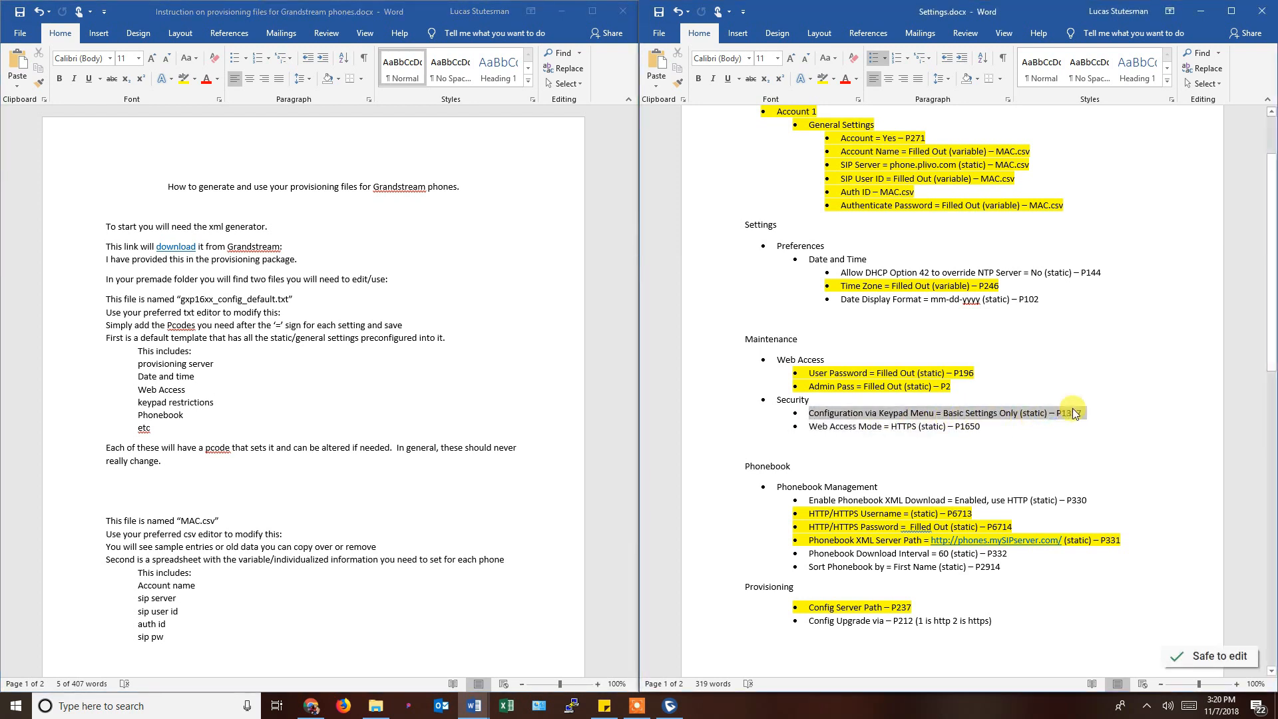
click(201, 381)
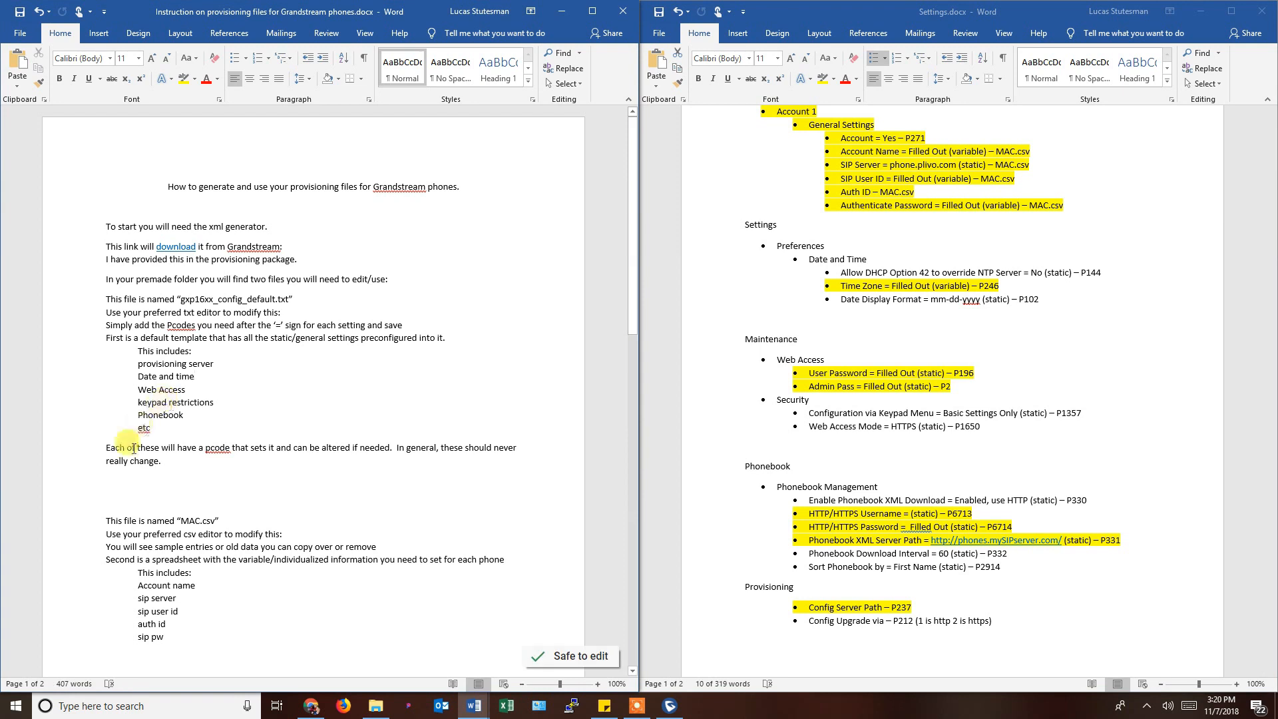
drag(103, 441, 185, 471)
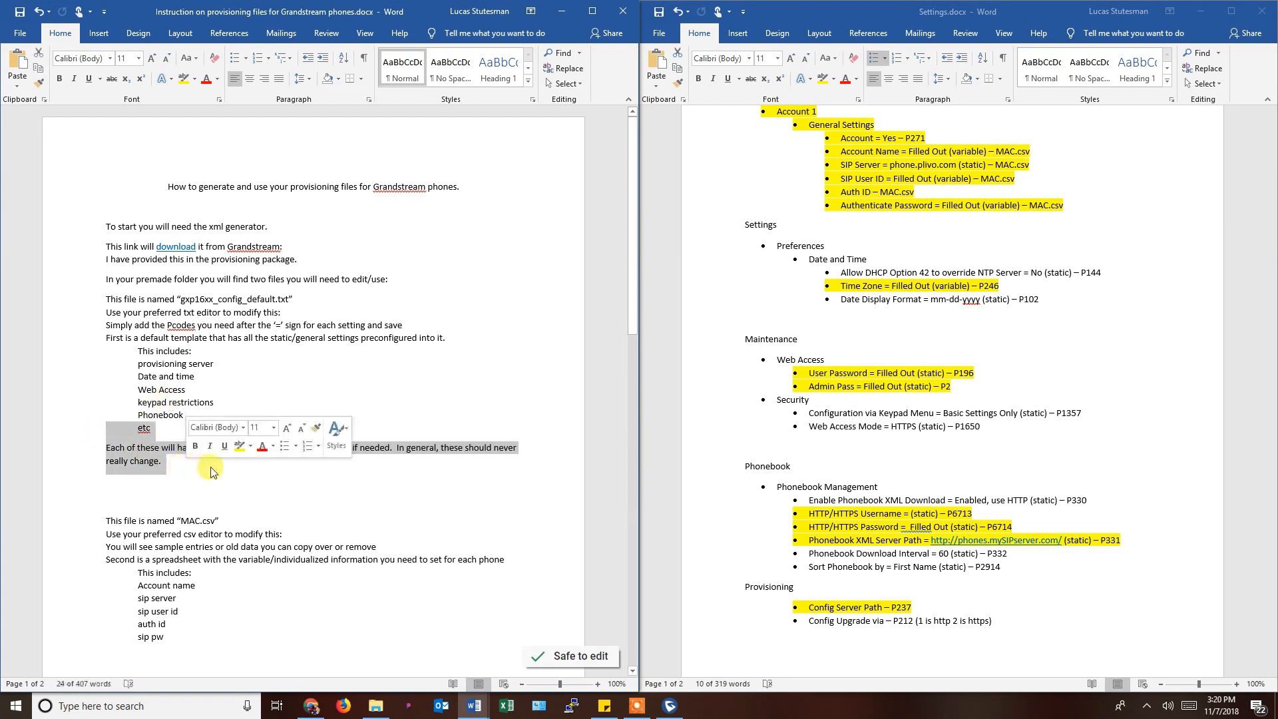
click(286, 502)
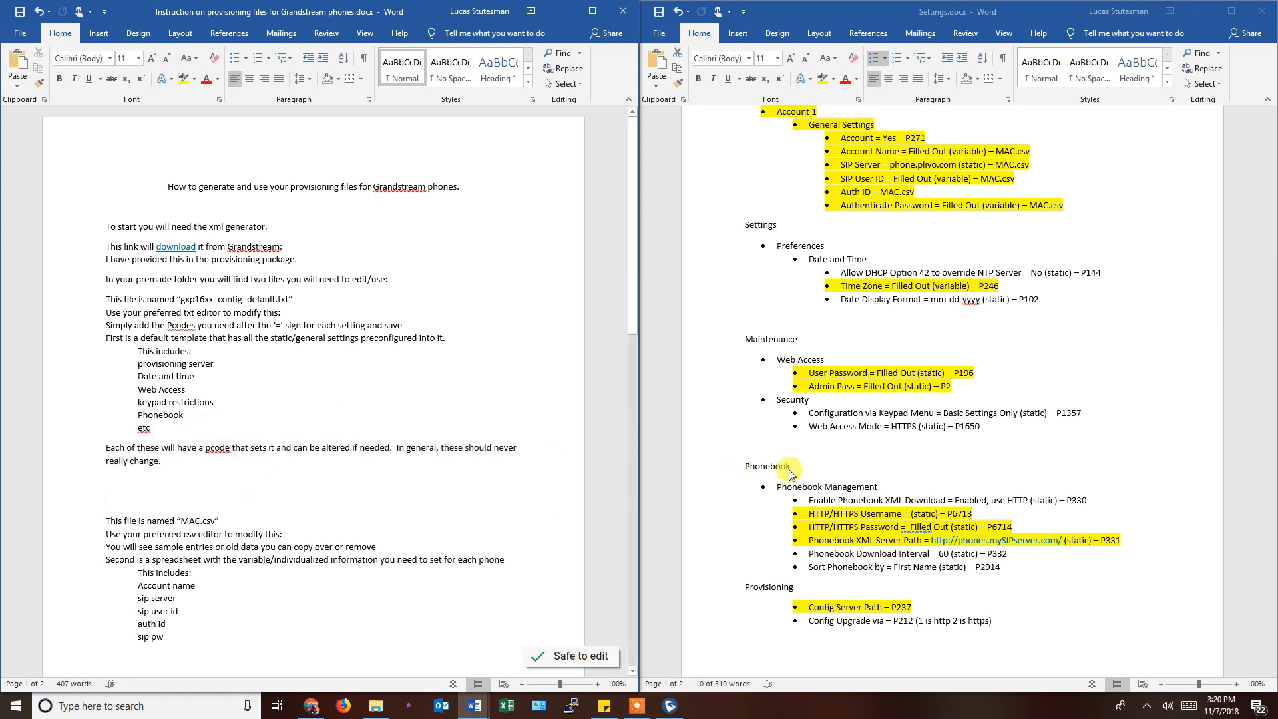
scroll(773, 474, up, 1)
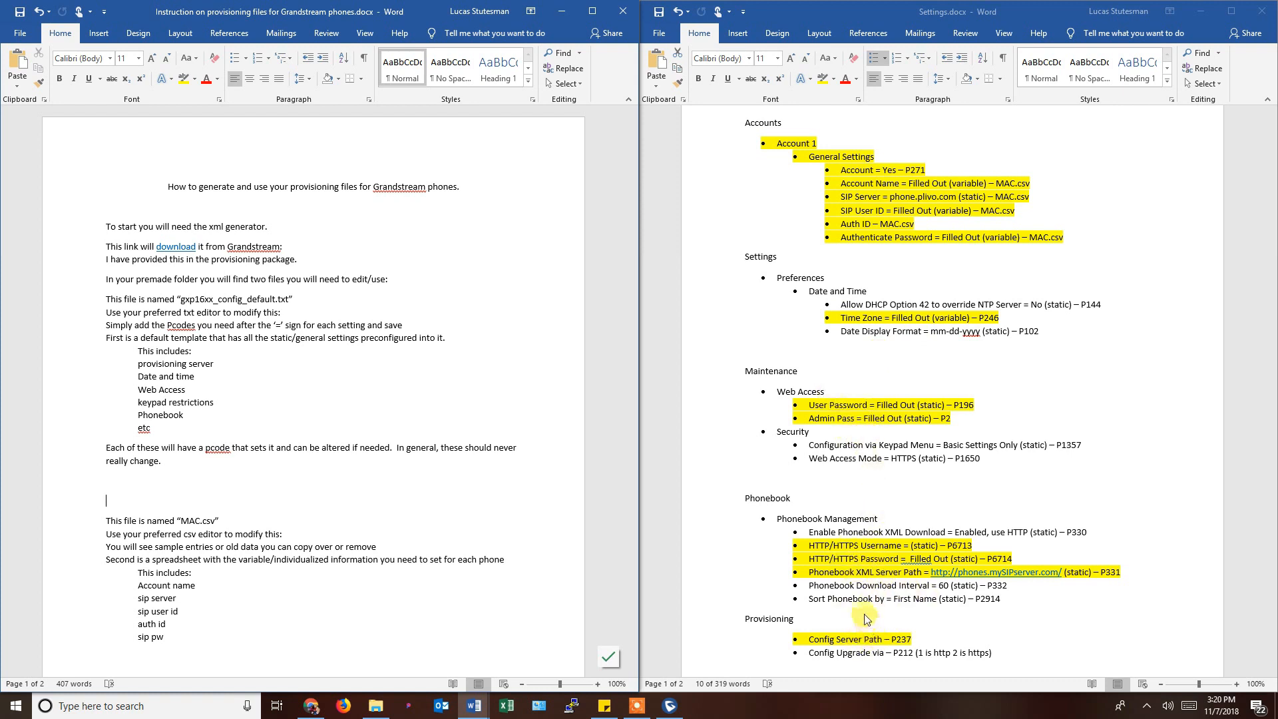
scroll(799, 536, up, 1)
click(756, 159)
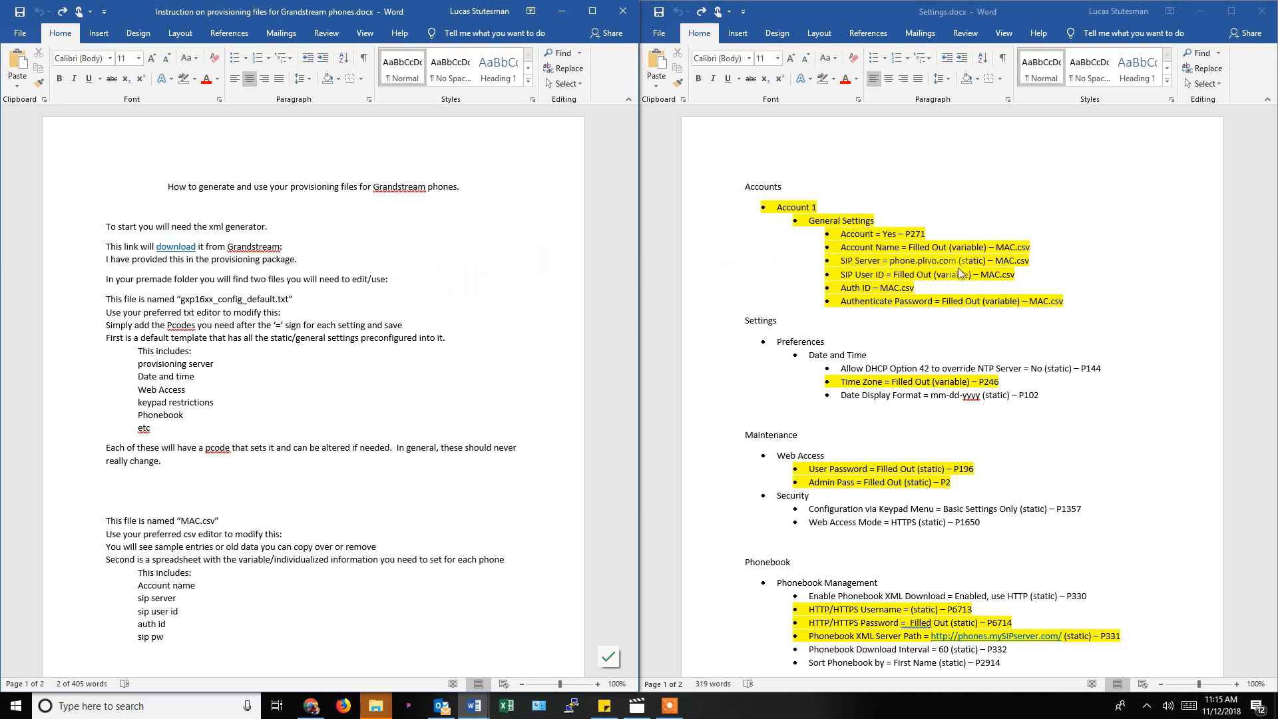
Replace MAC.csv with P47 on the SIP Server line in Settings.docx.
click(1000, 262)
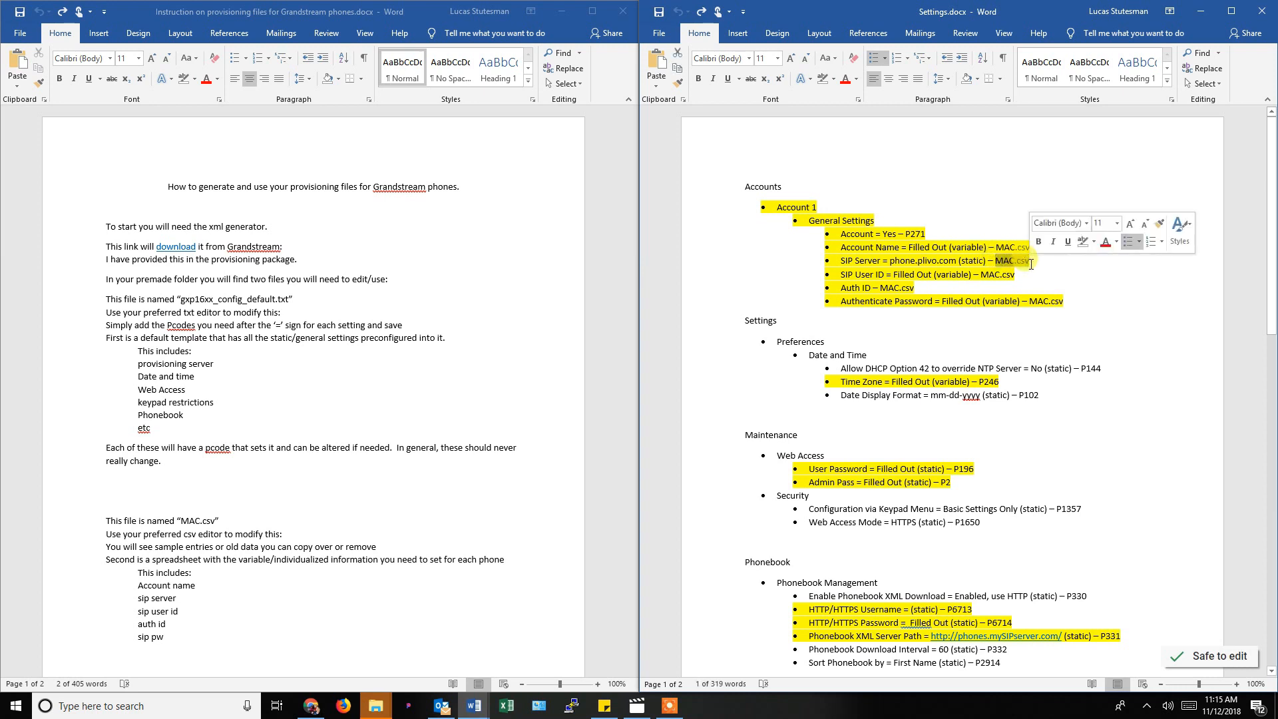
text(P47)
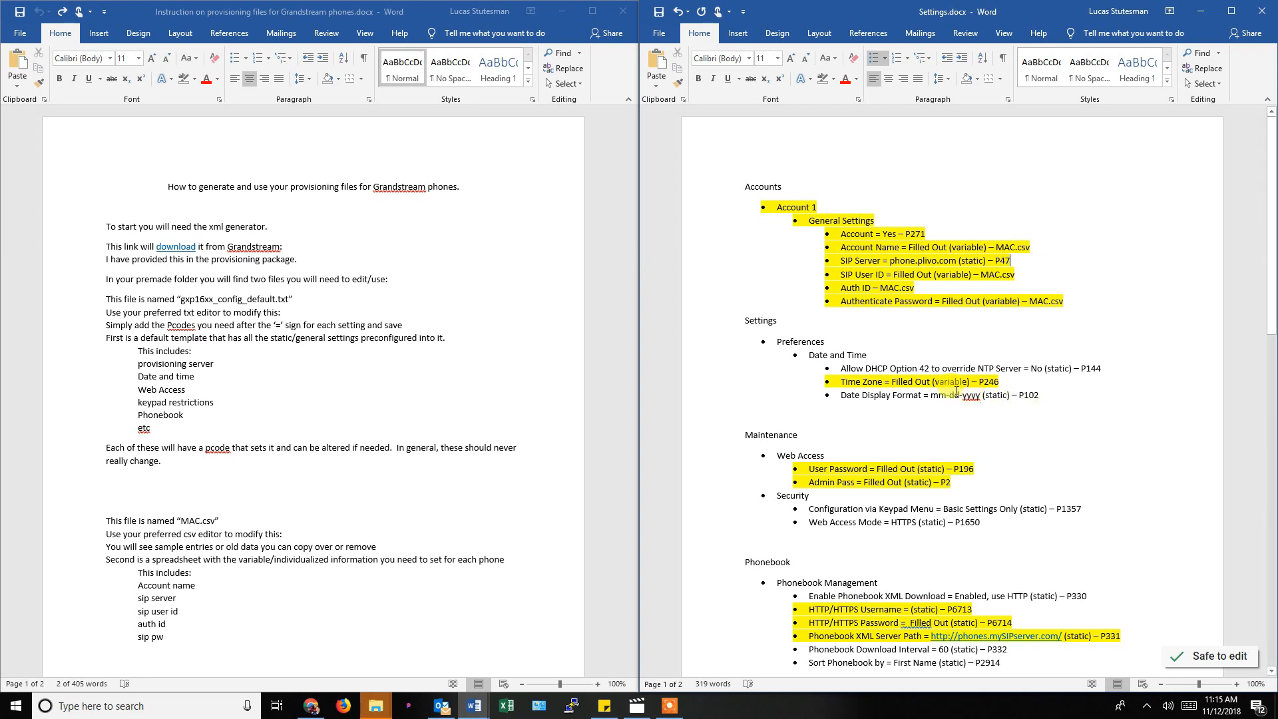
click(895, 332)
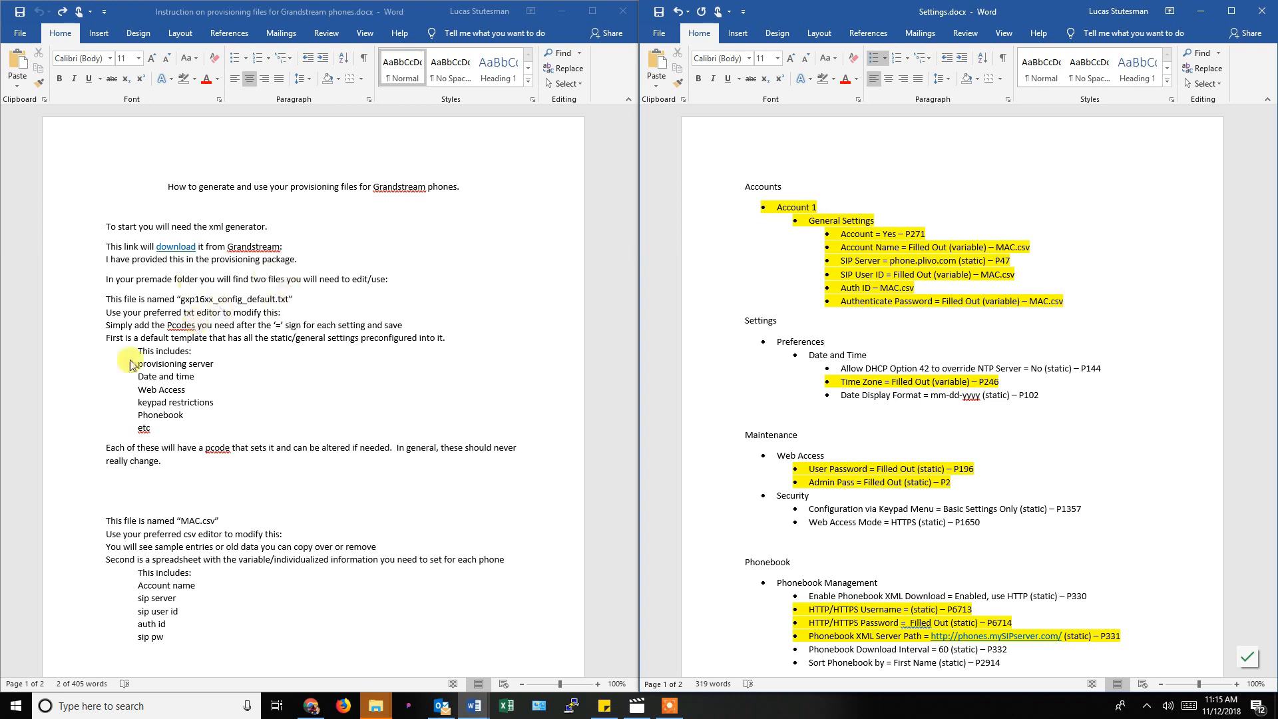
Remove the sip server line from the MAC.csv list in the instructions.
double_click(168, 600)
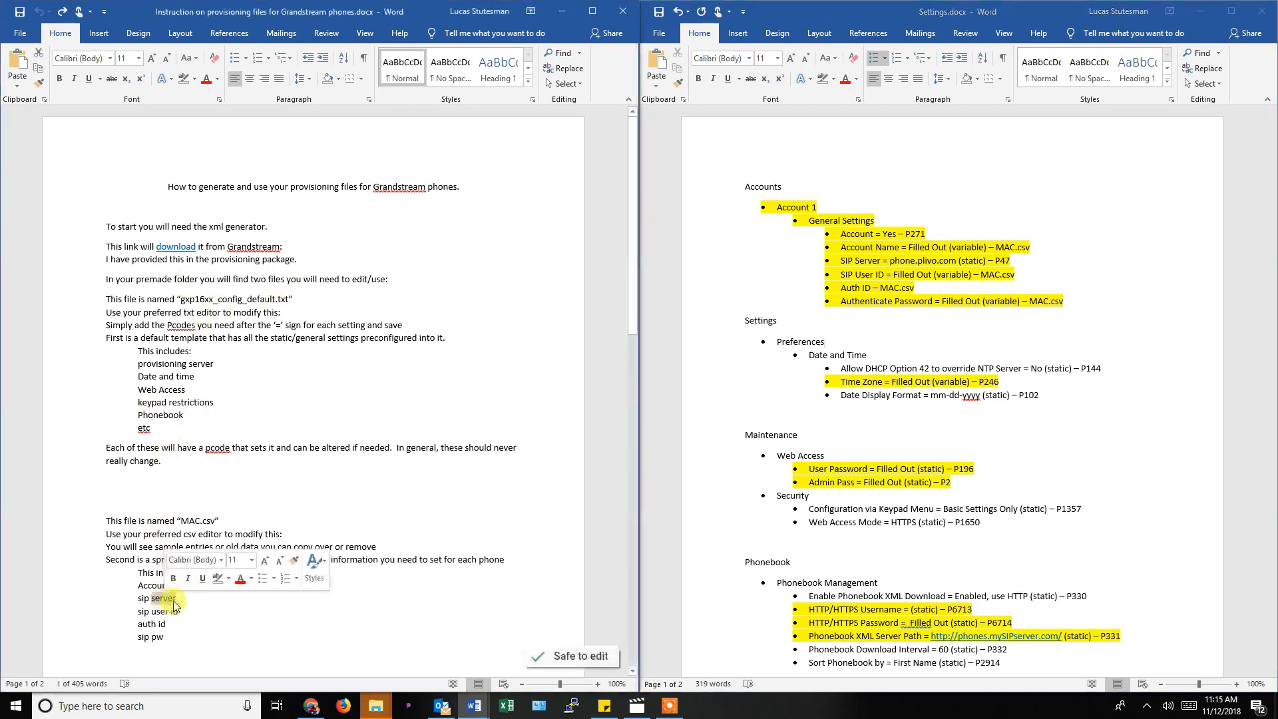
triple_click(173, 602)
click(176, 602)
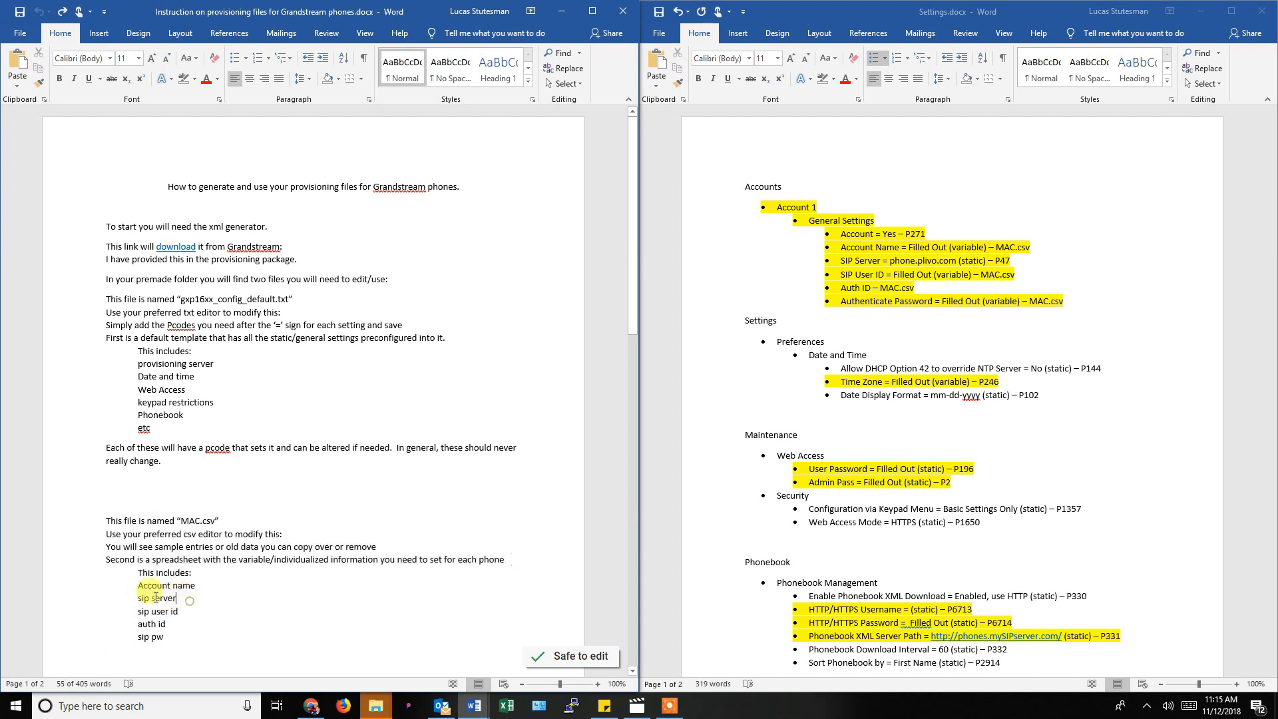
drag(187, 598, 135, 597)
key(ctrl+c)
key(Delete)
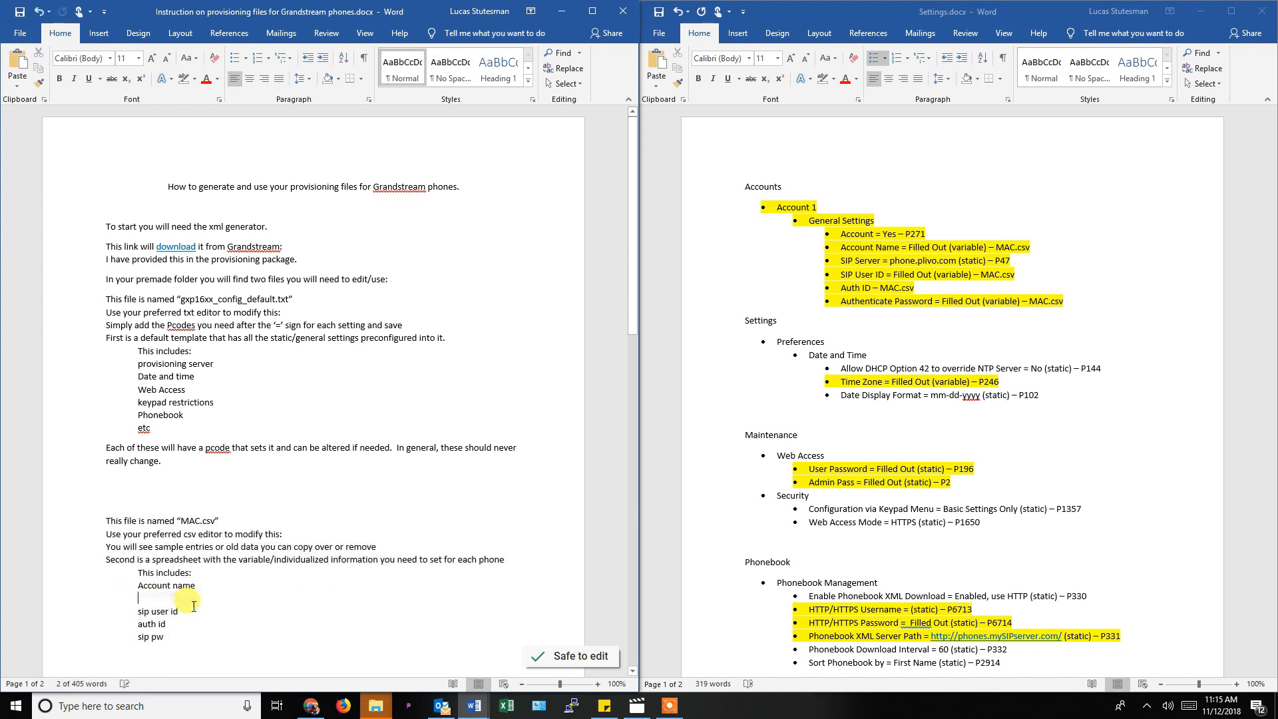
key(Delete)
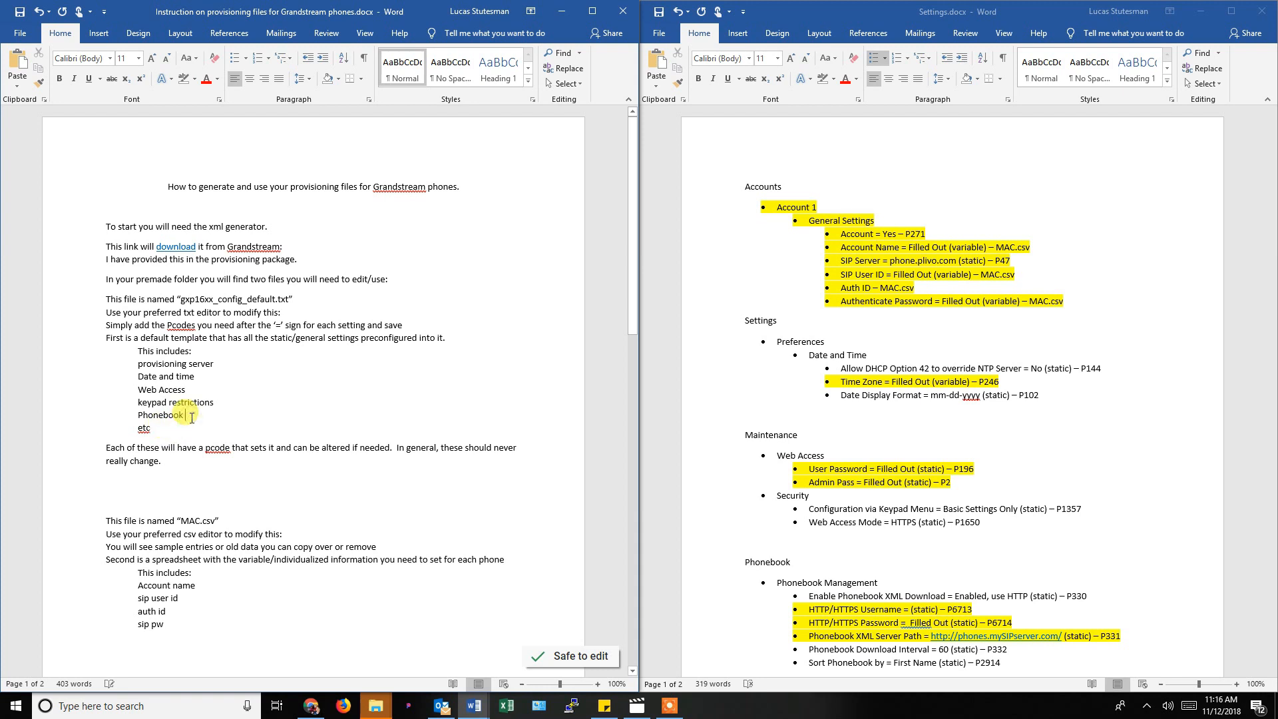
Paste sip server on a new line under Phonebook in the config template list.
click(186, 415)
key(Return)
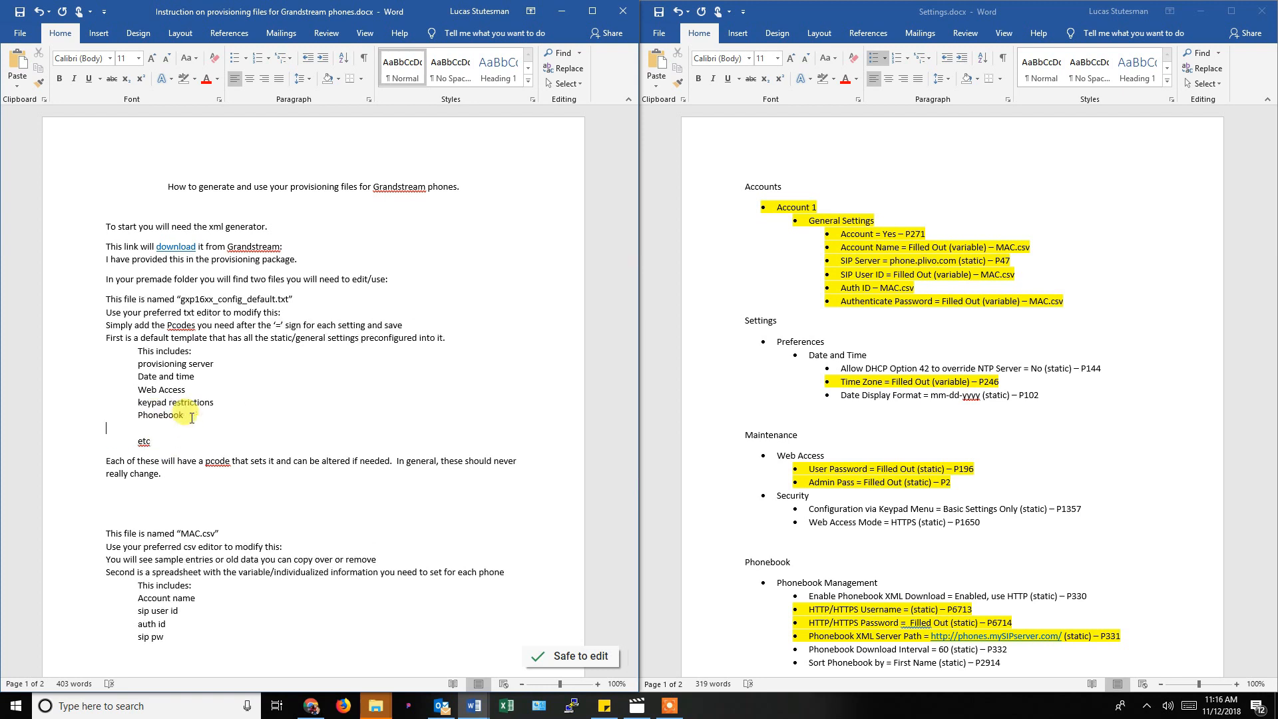
key(BackSpace)
key(Return)
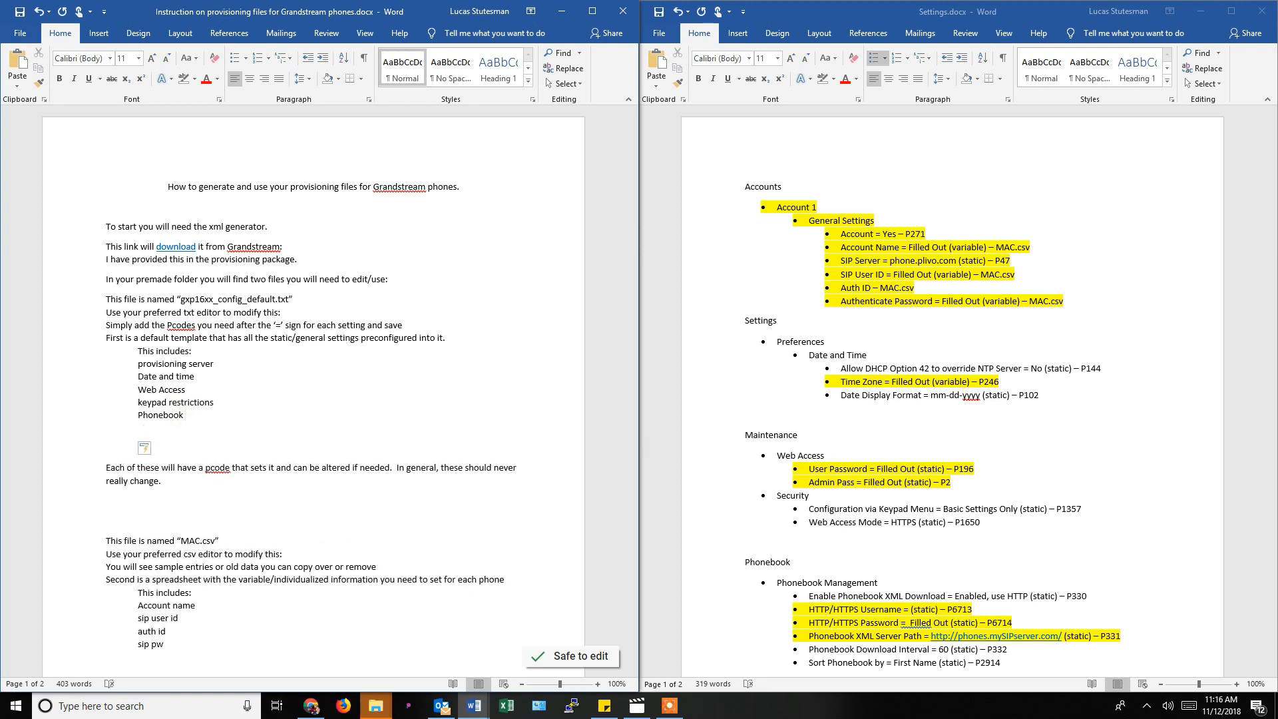
key(ctrl+v)
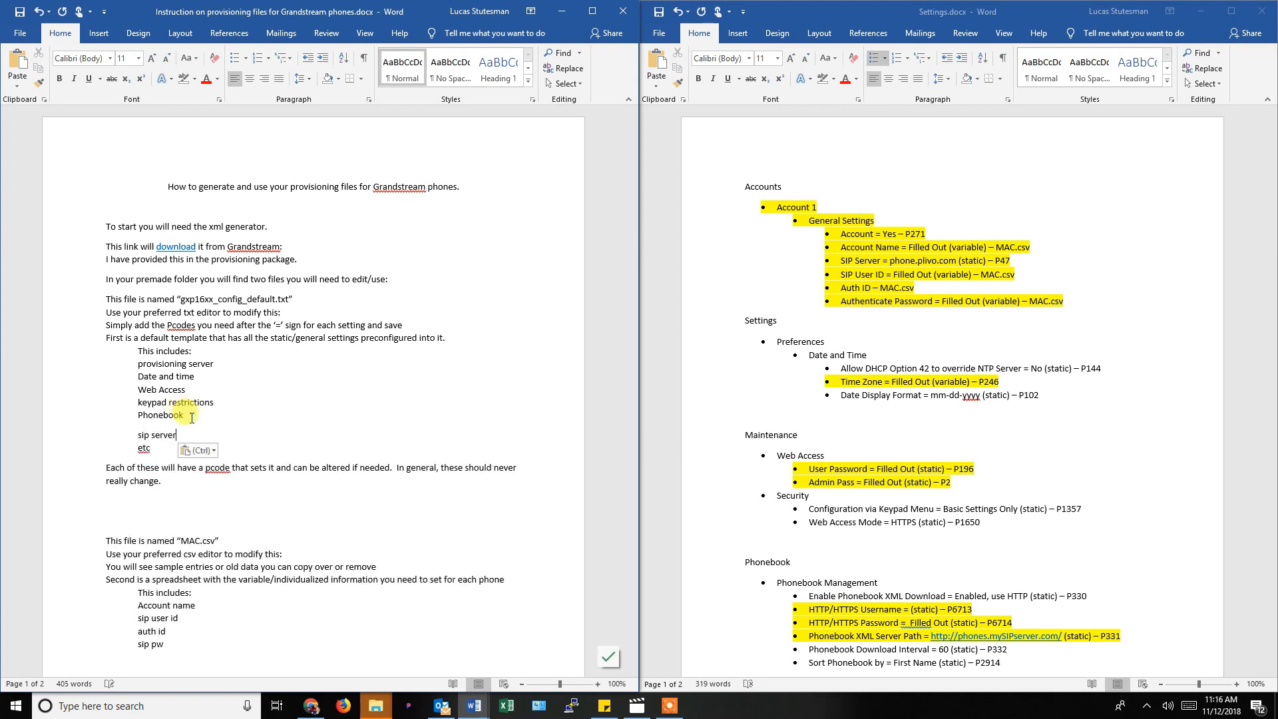
click(193, 416)
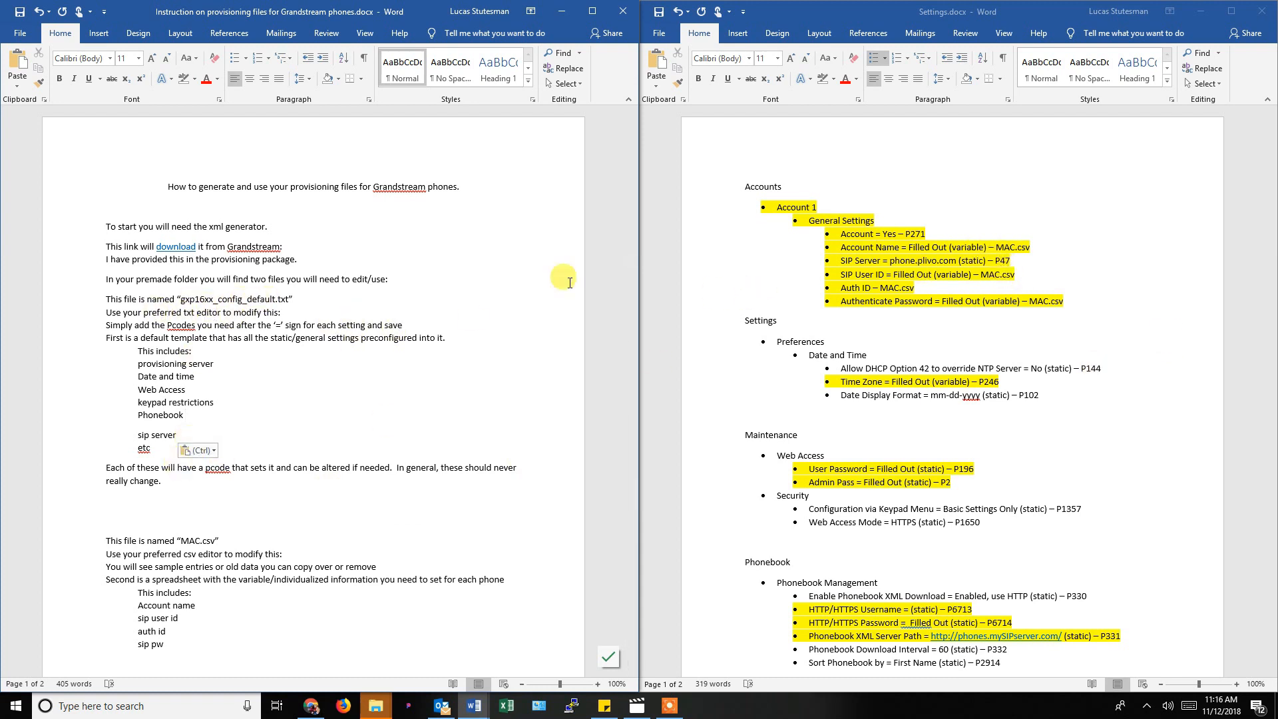
click(677, 713)
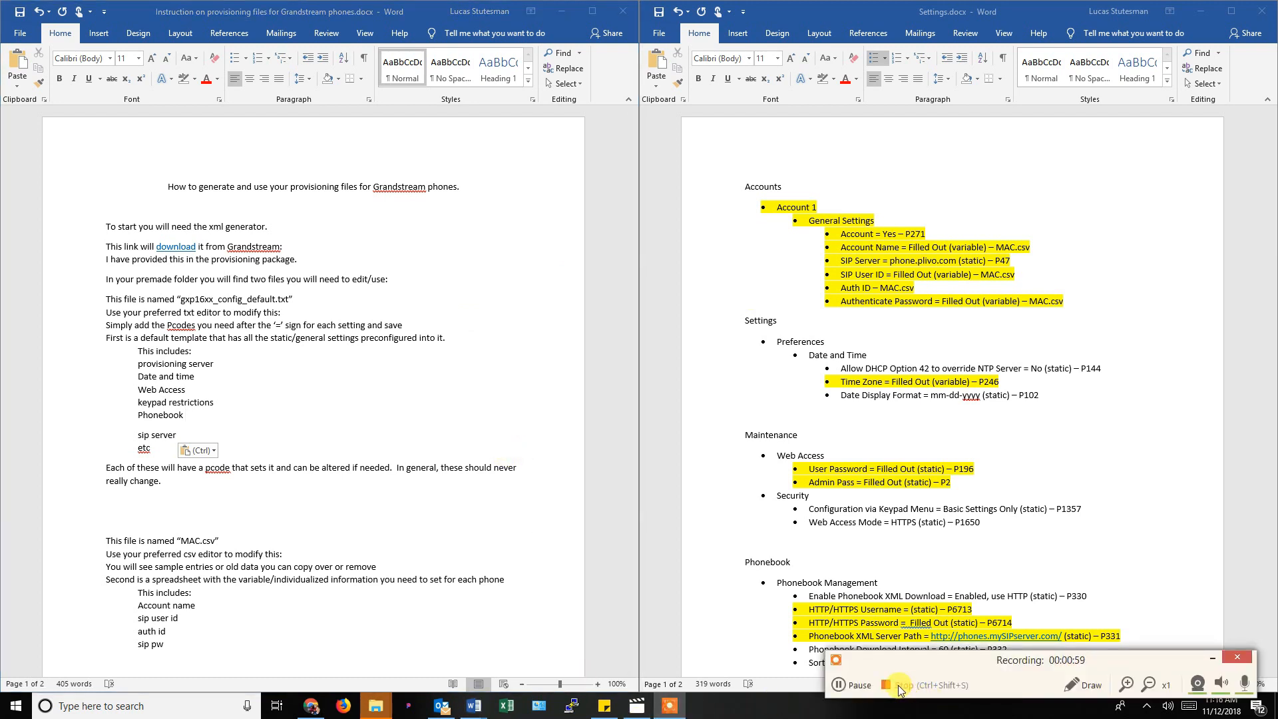
click(900, 687)
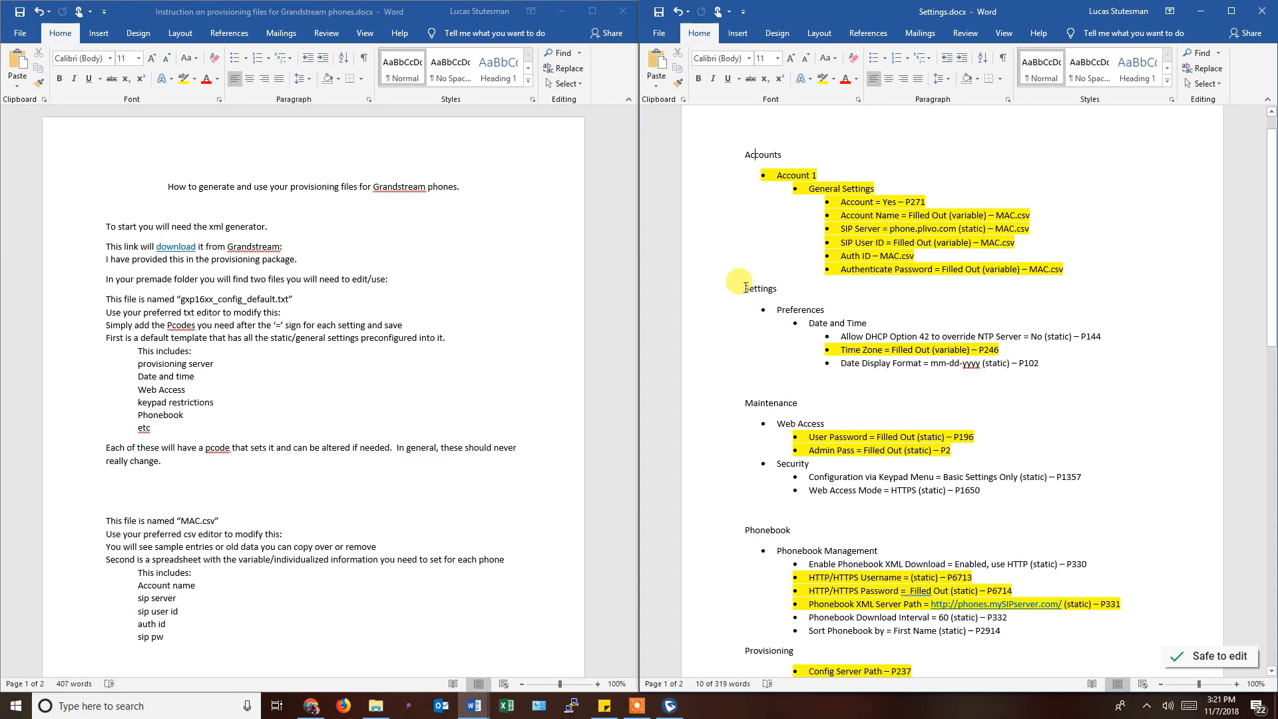
drag(744, 288, 932, 656)
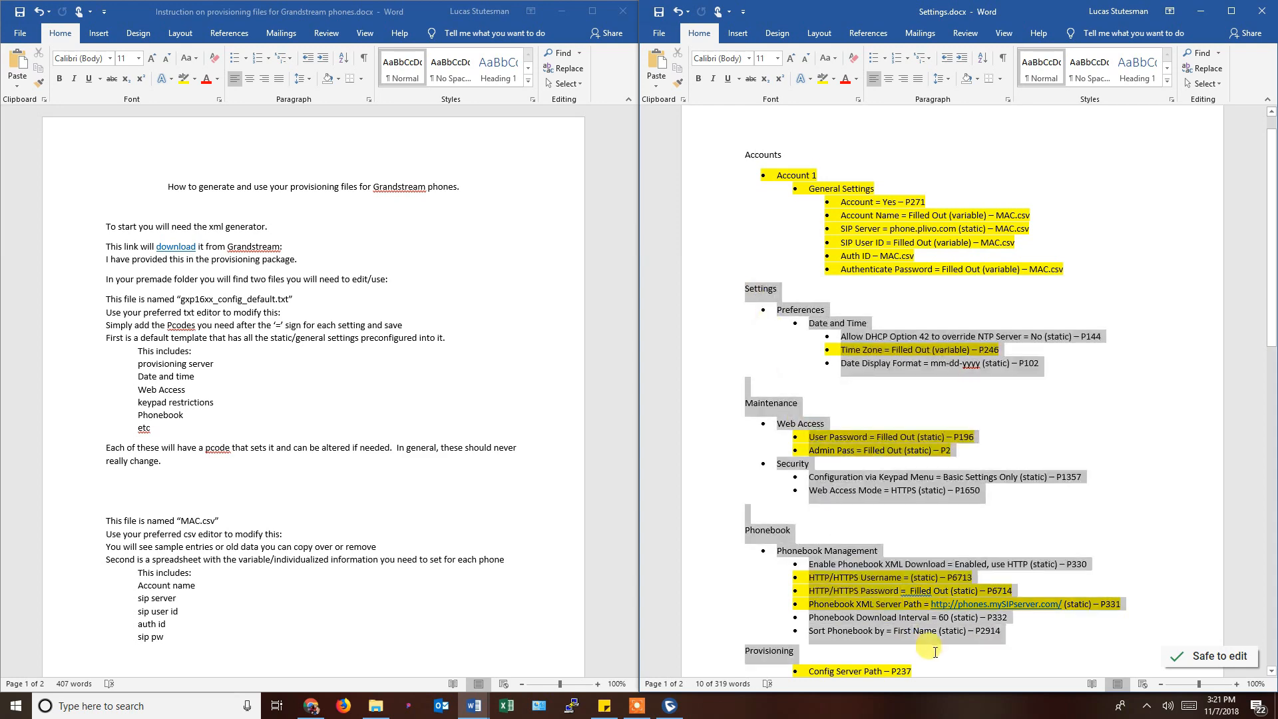
click(1011, 449)
scroll(956, 511, down, 5)
scroll(963, 513, down, 15)
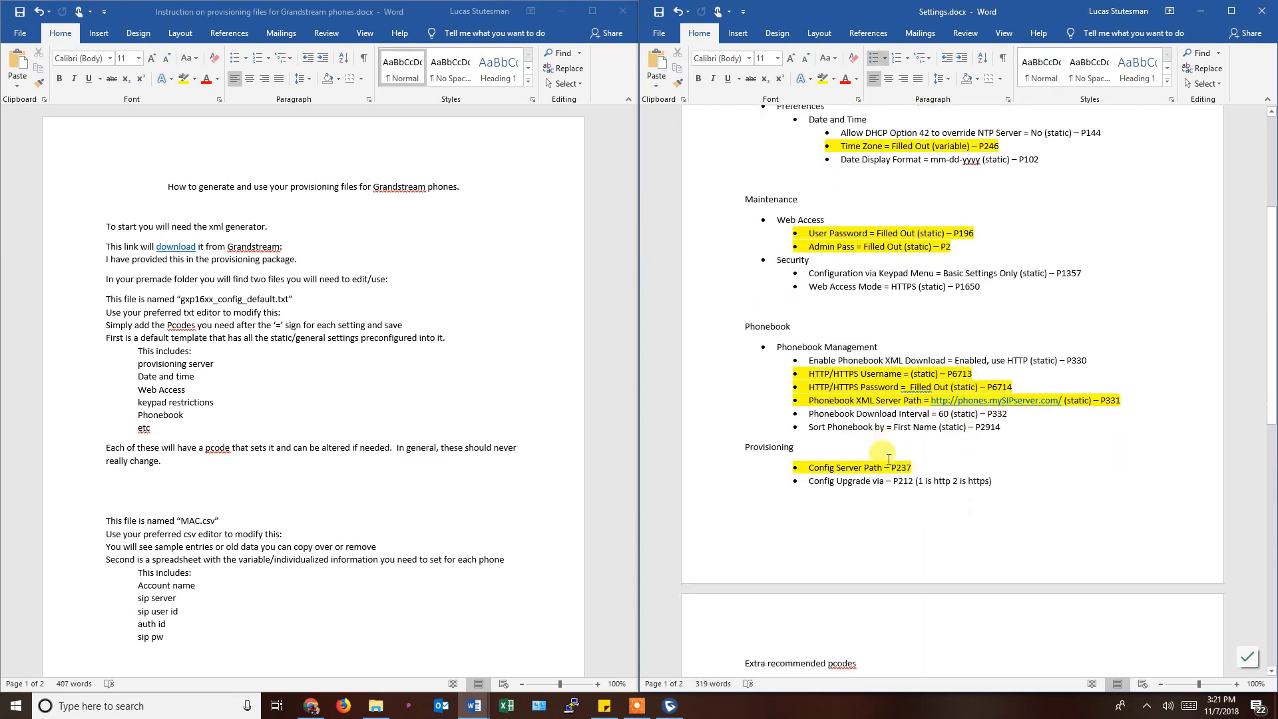
scroll(888, 459, down, 1)
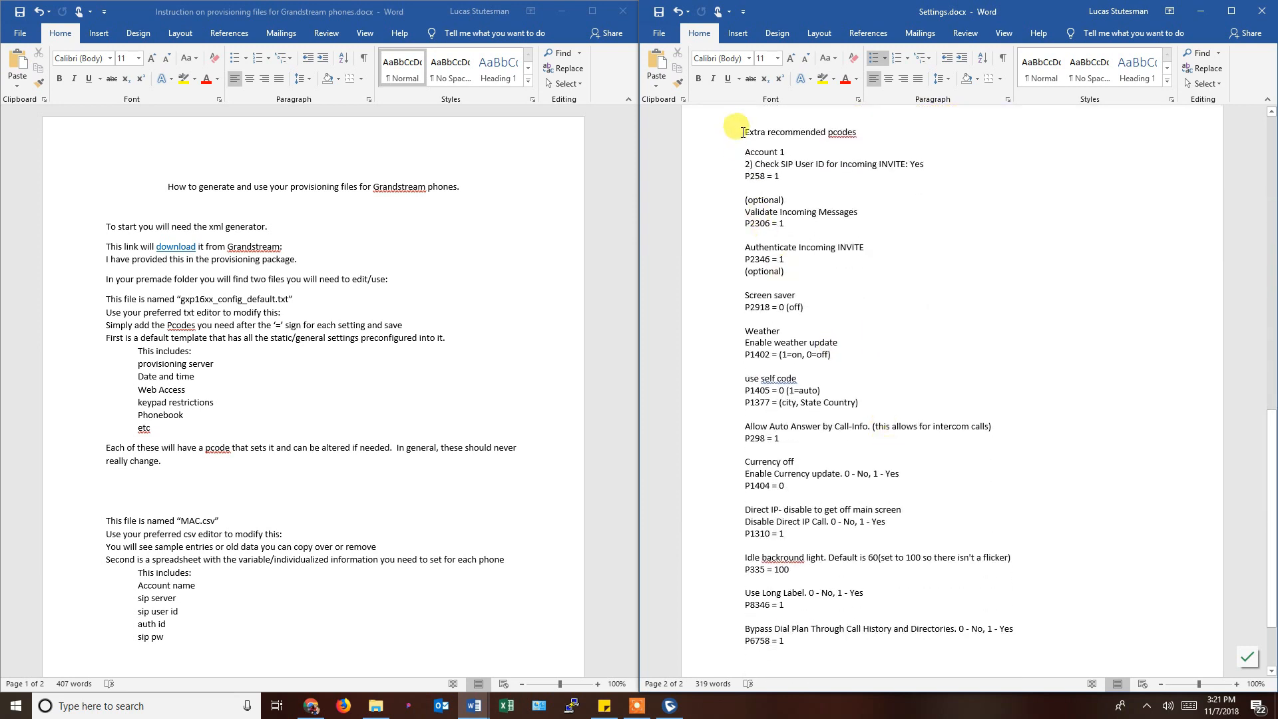
drag(744, 133, 1019, 629)
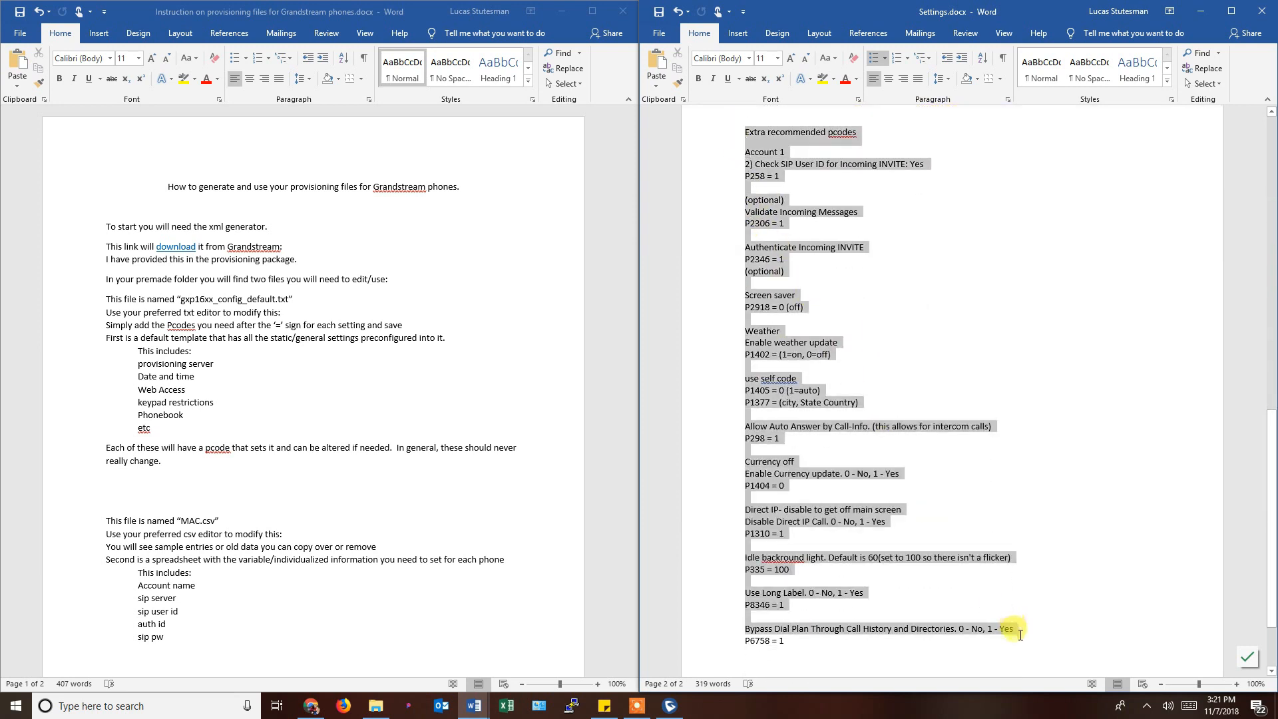
click(1003, 438)
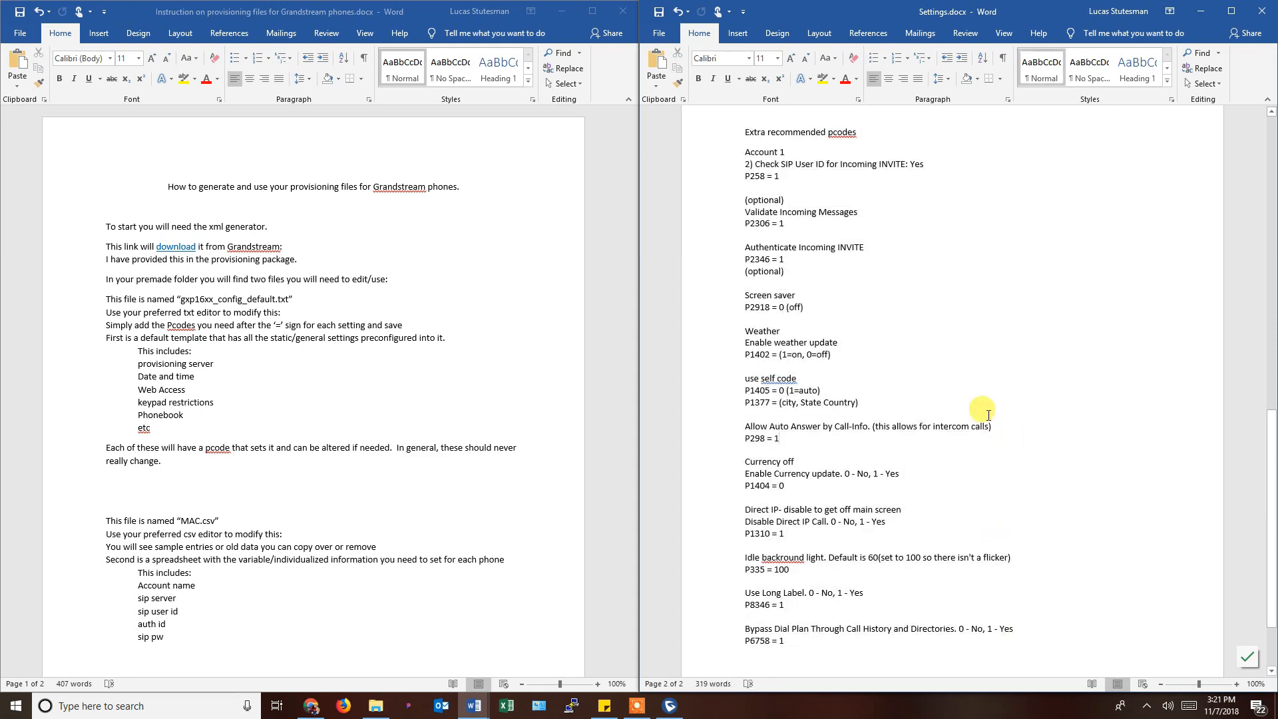
scroll(865, 353, up, 9)
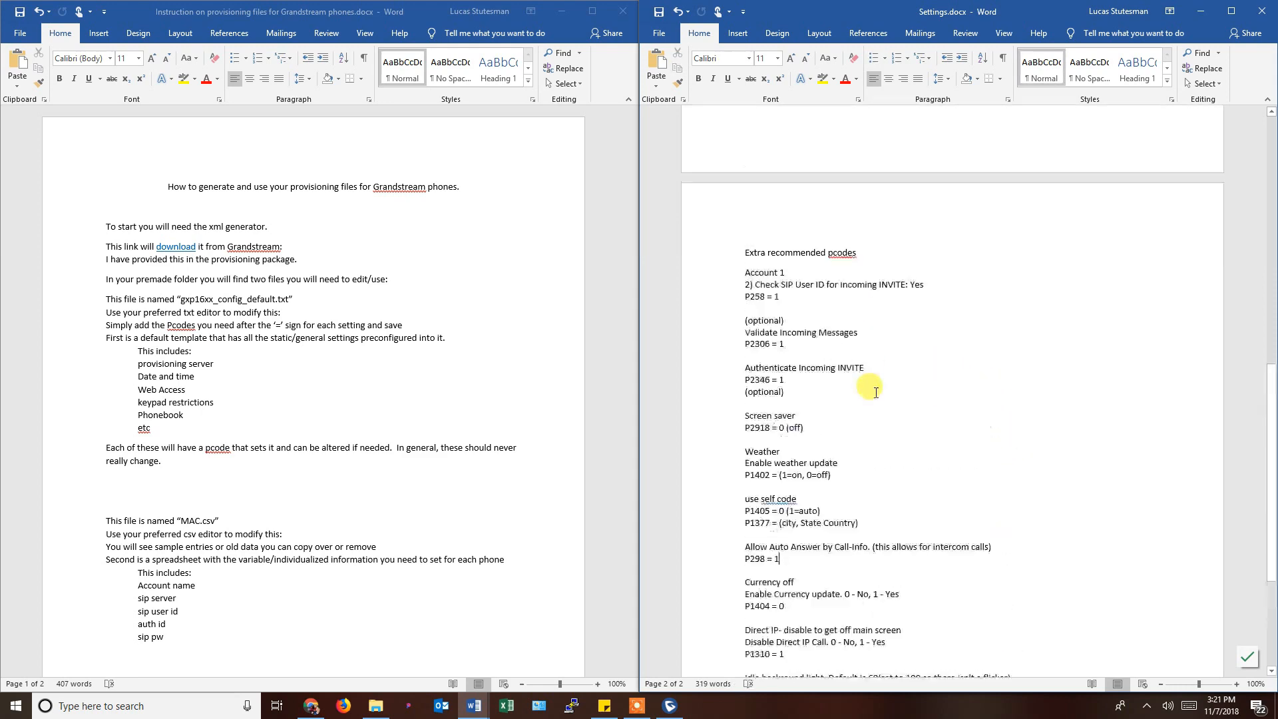
scroll(876, 392, up, 11)
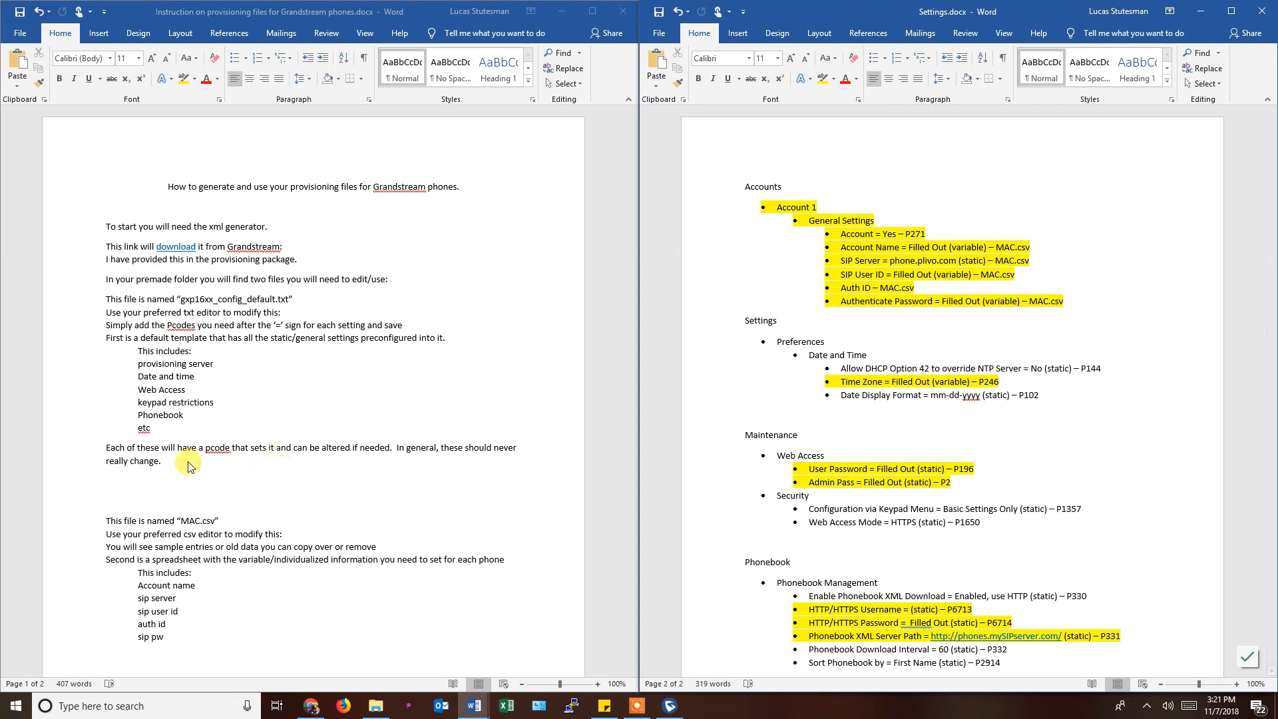
scroll(167, 464, down, 2)
drag(106, 457, 227, 468)
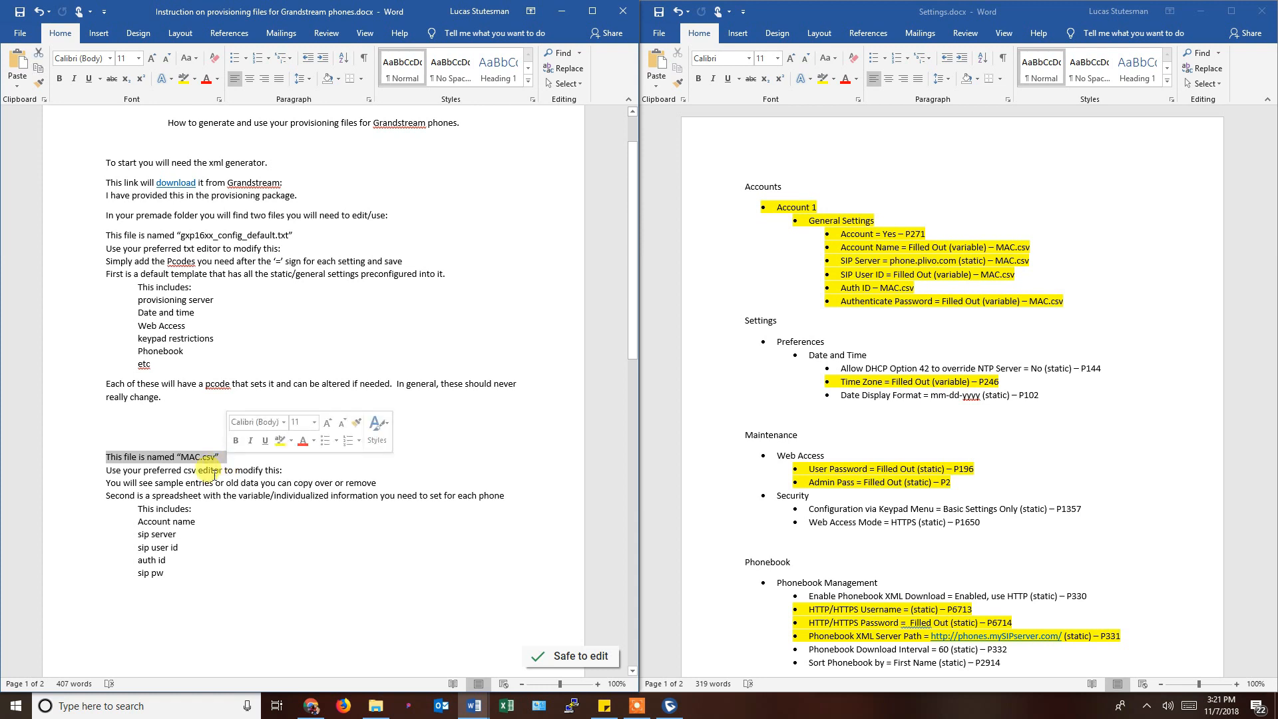
click(227, 467)
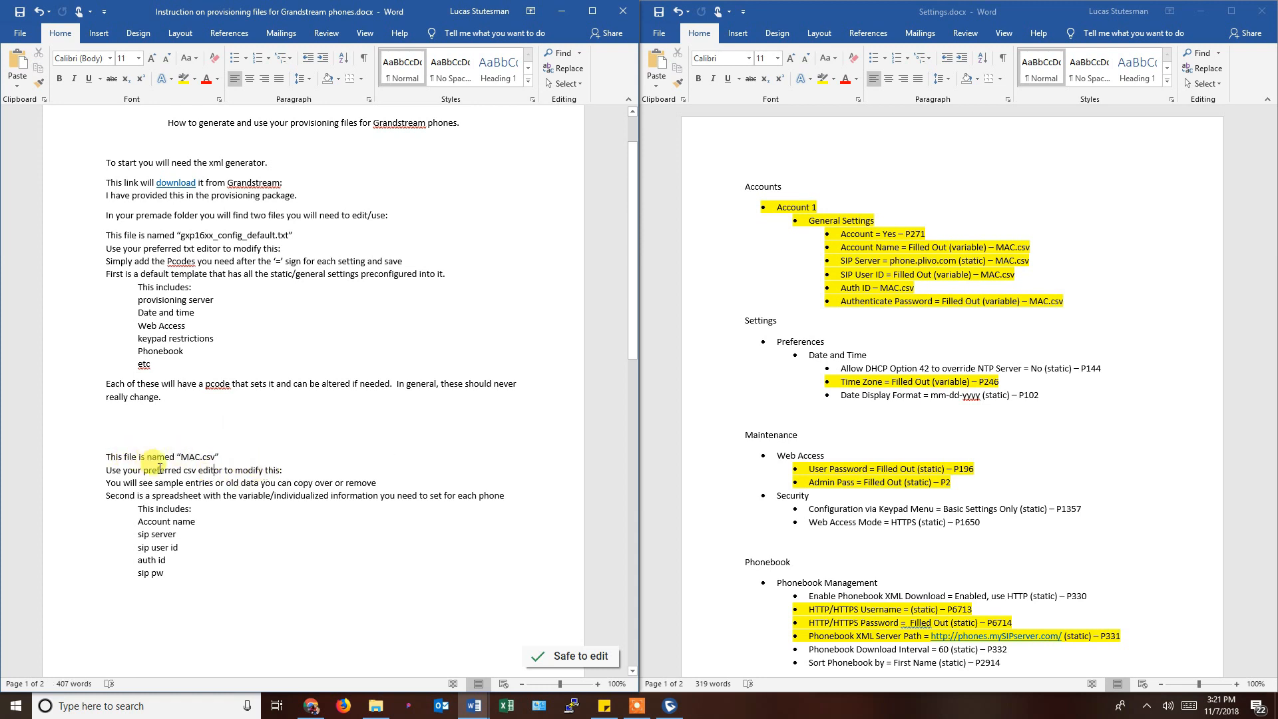
double_click(189, 470)
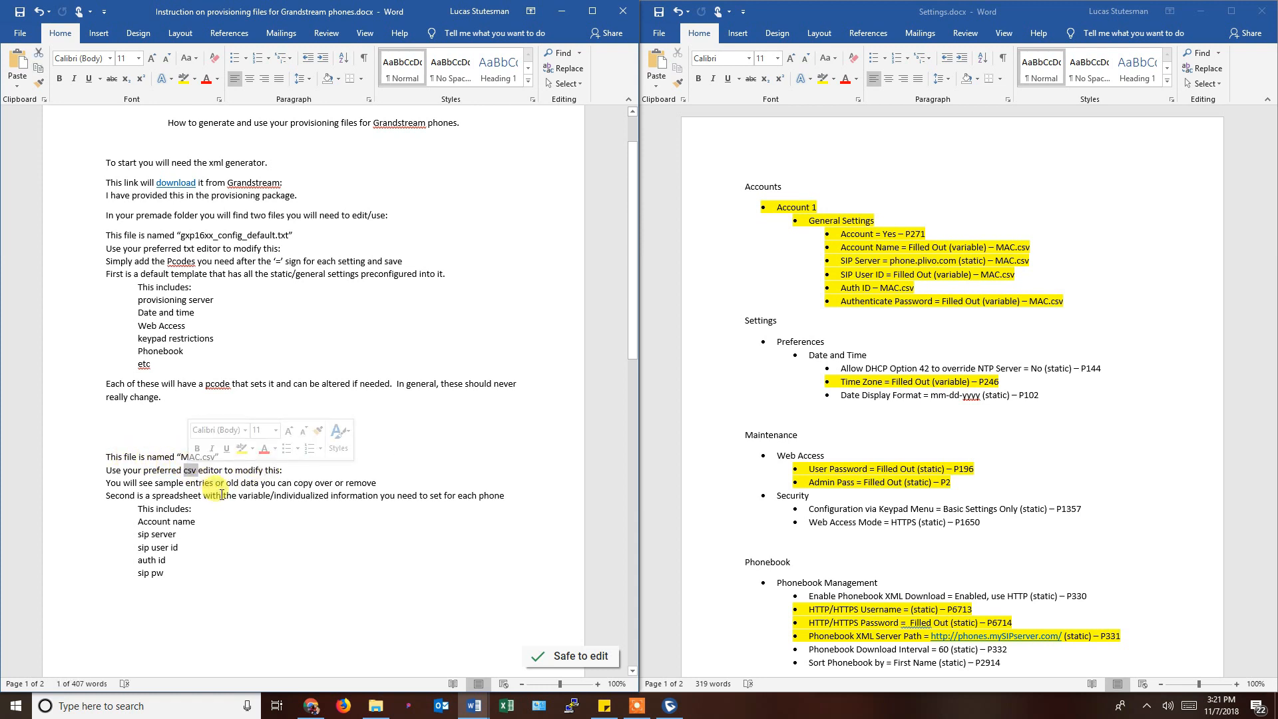
click(212, 482)
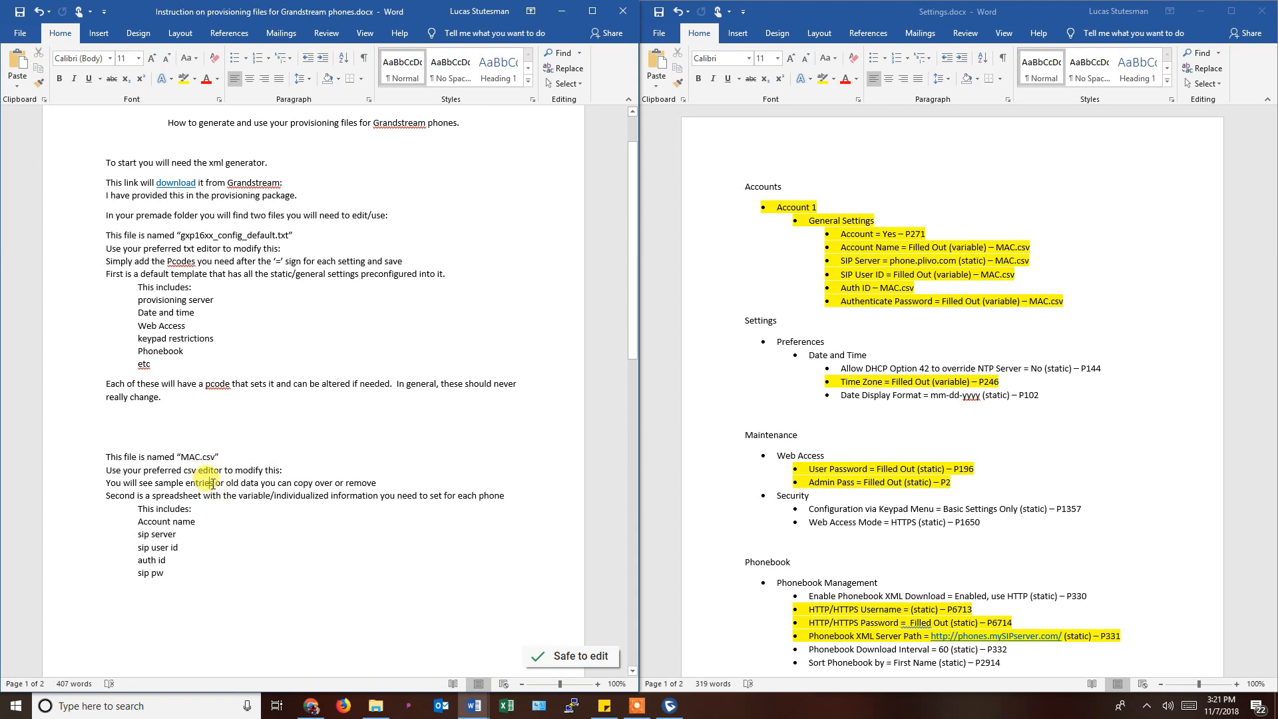
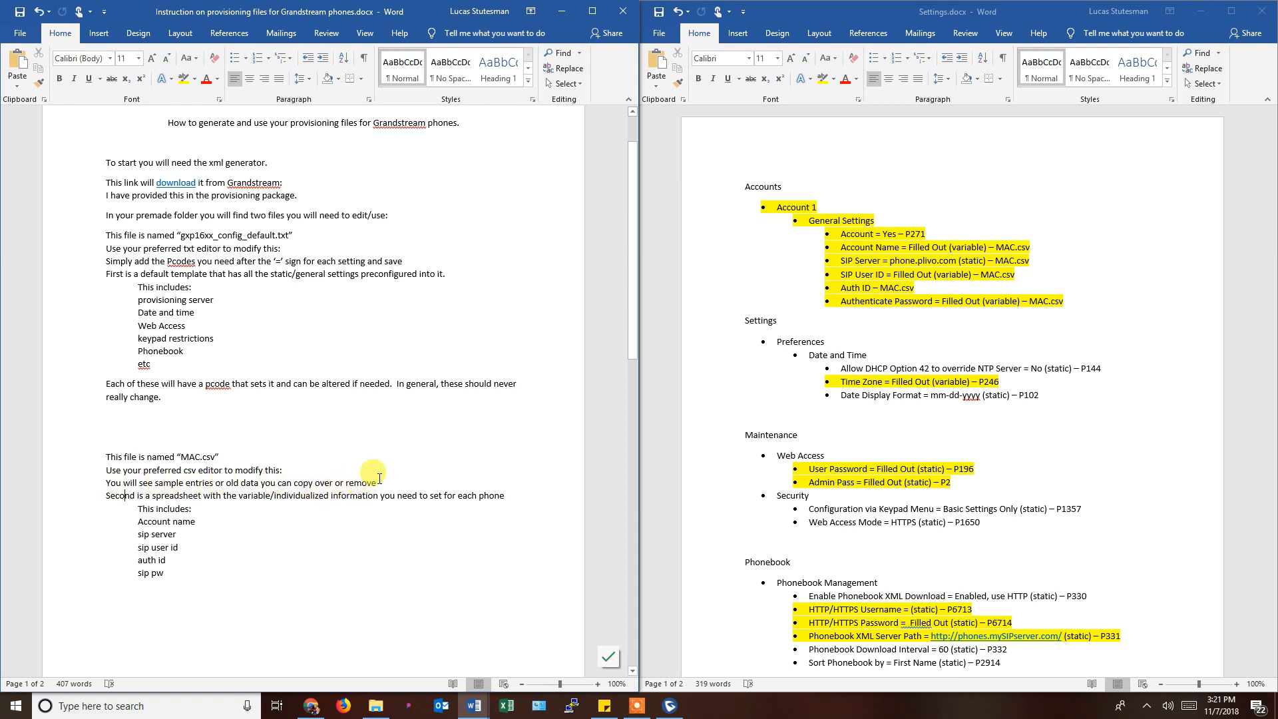
Review the sample-entries and spreadsheet lines in the instruction document.
drag(381, 478, 101, 484)
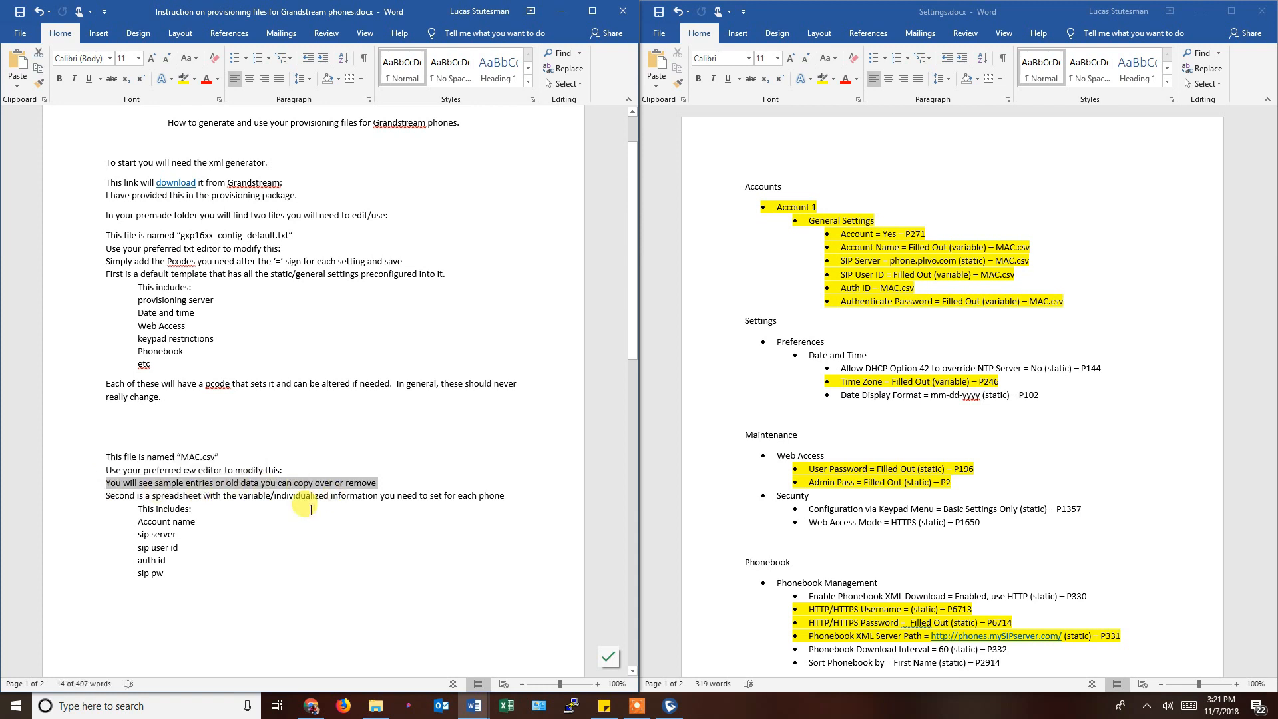
click(120, 498)
drag(107, 496, 433, 510)
click(318, 521)
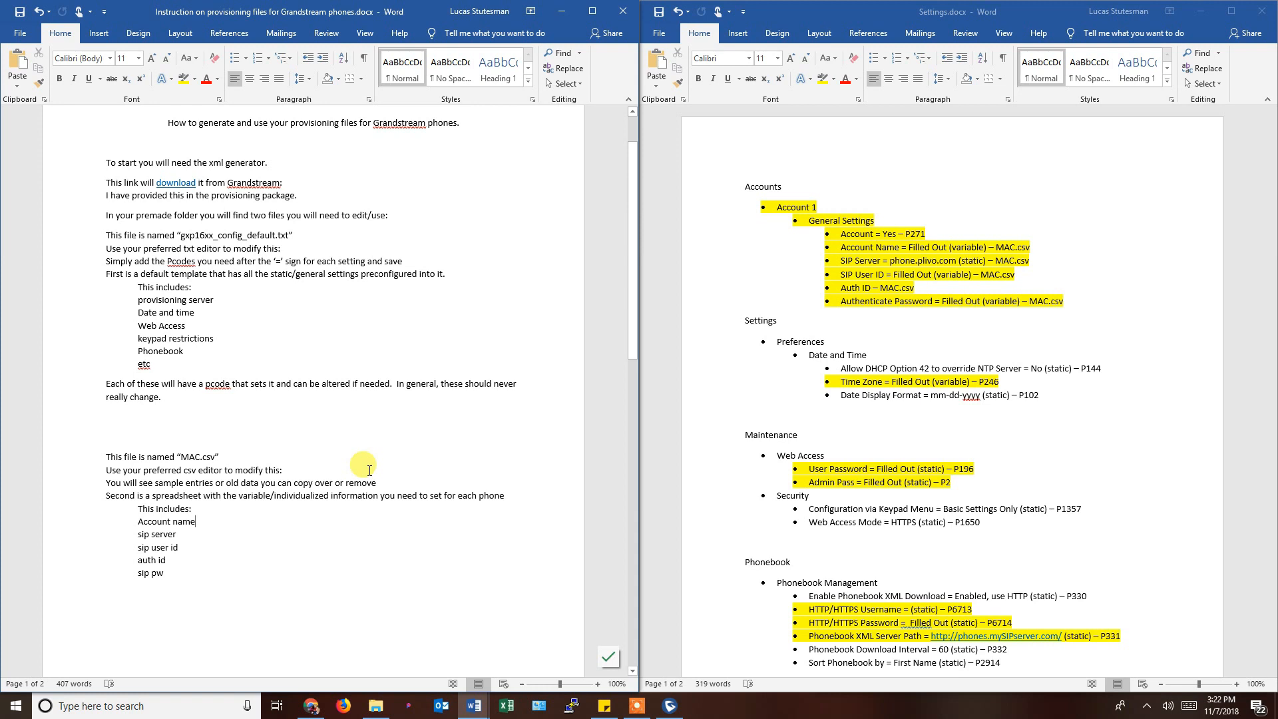
Select 'plivo' in Settings.docx, then scroll the instructions down to the step lists.
double_click(924, 261)
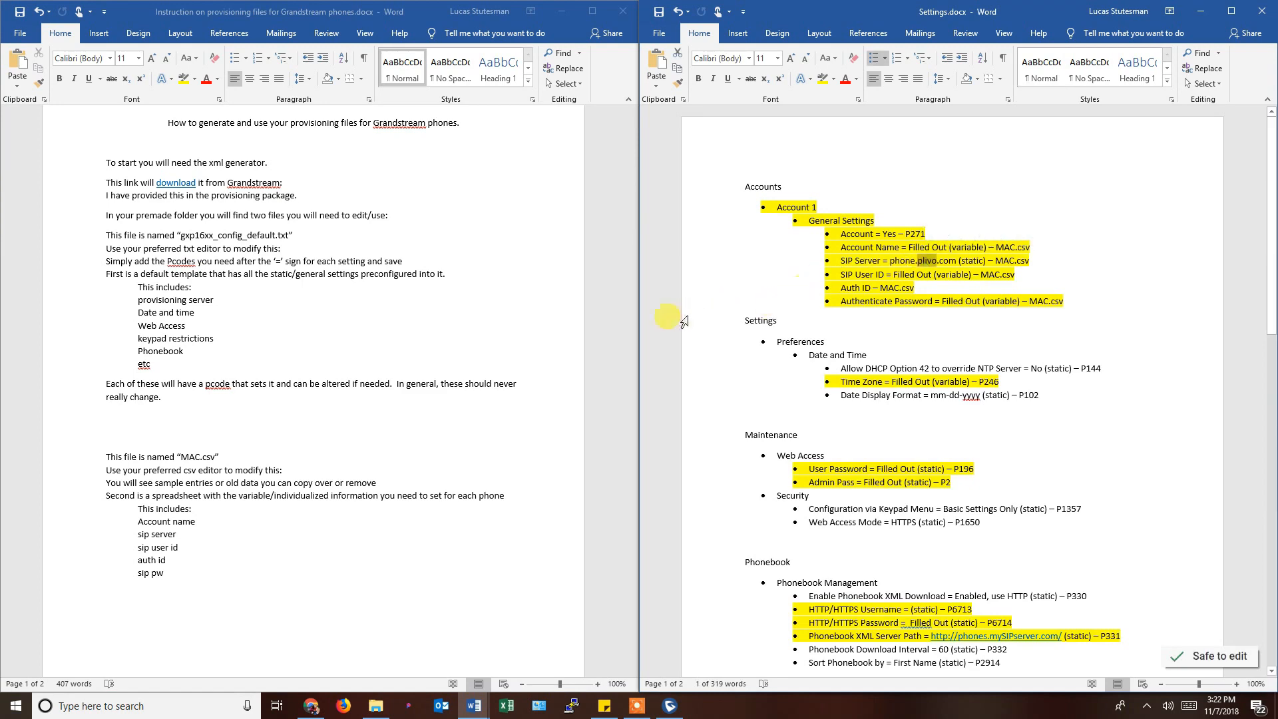
click(273, 533)
scroll(273, 532, down, 3)
scroll(273, 533, down, 7)
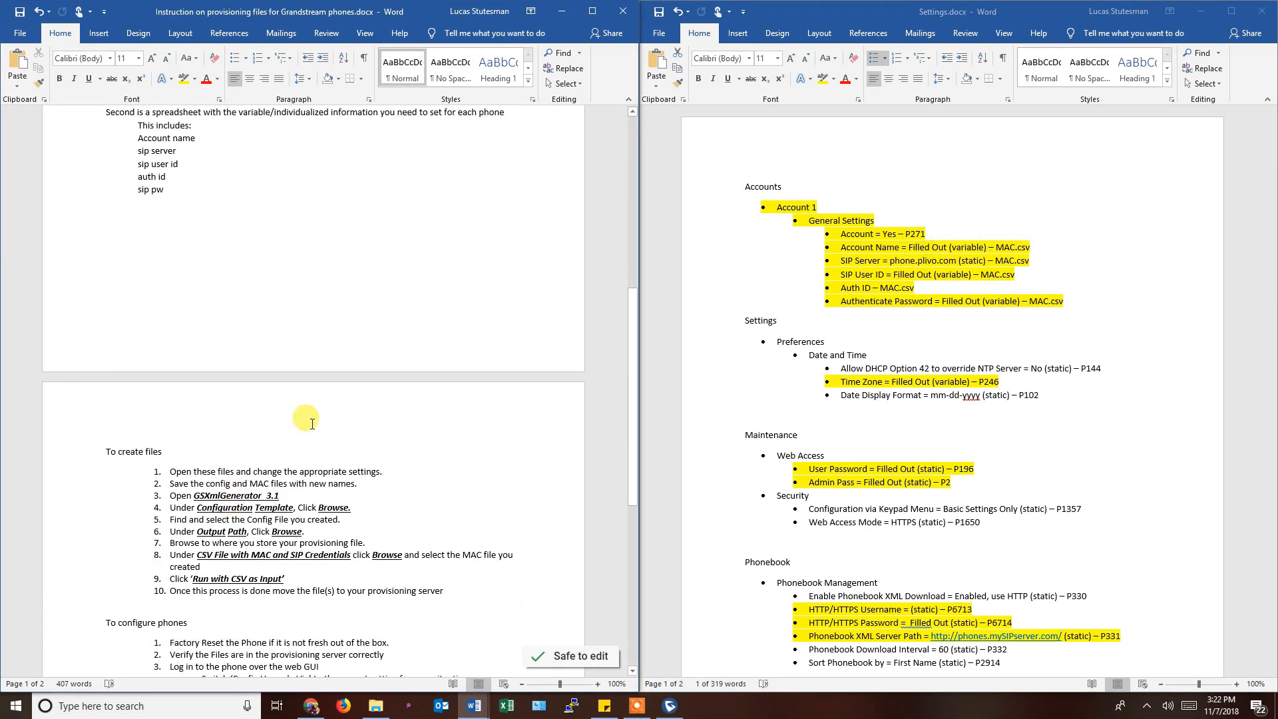
scroll(245, 376, down, 4)
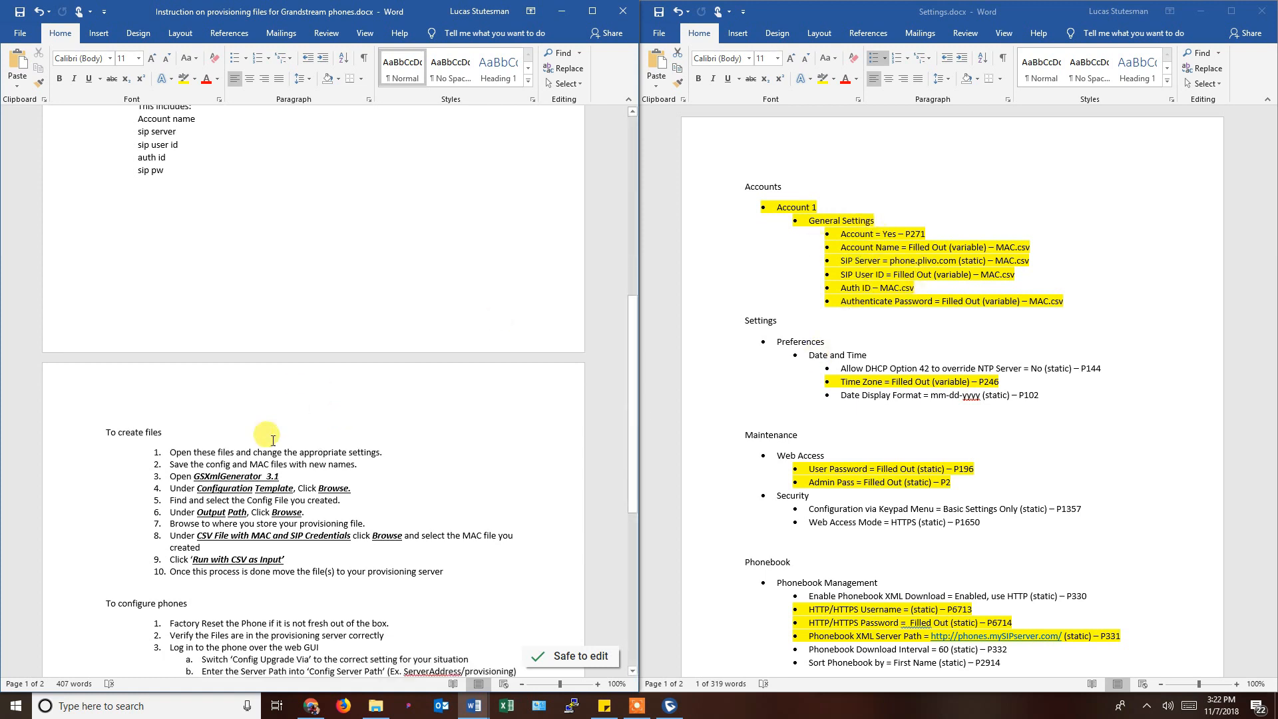
scroll(244, 376, down, 2)
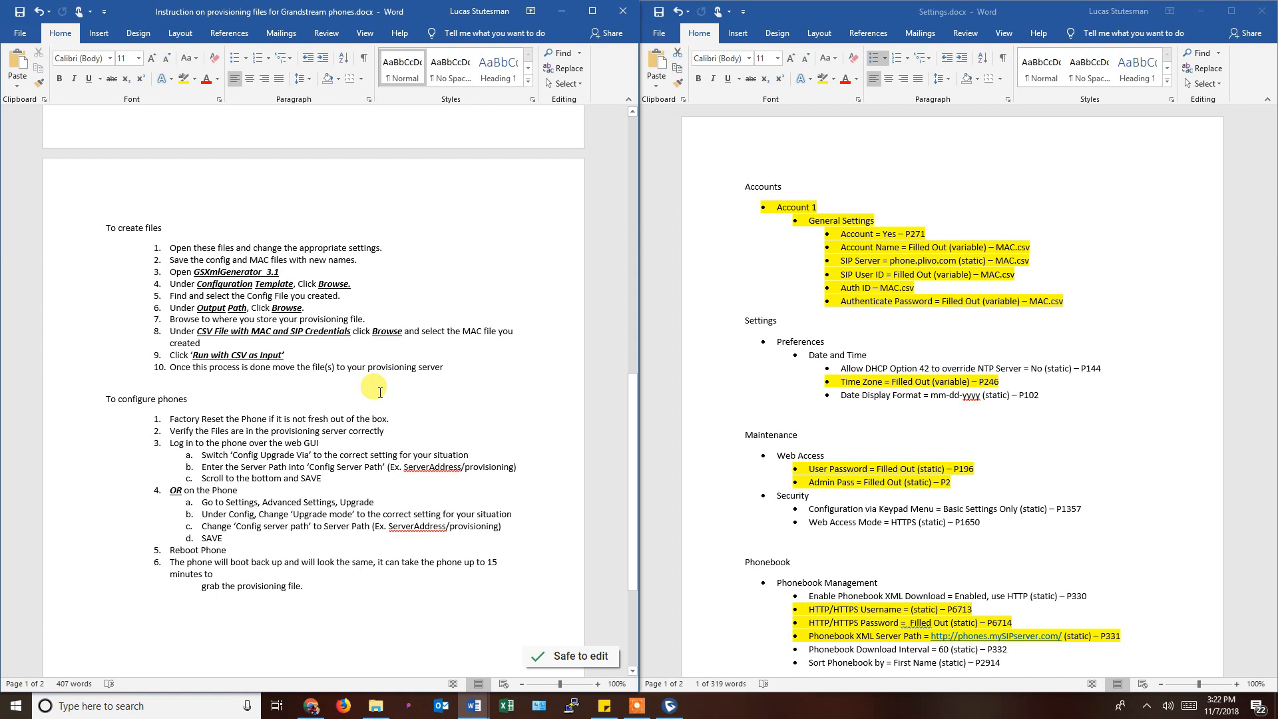
scroll(303, 373, down, 1)
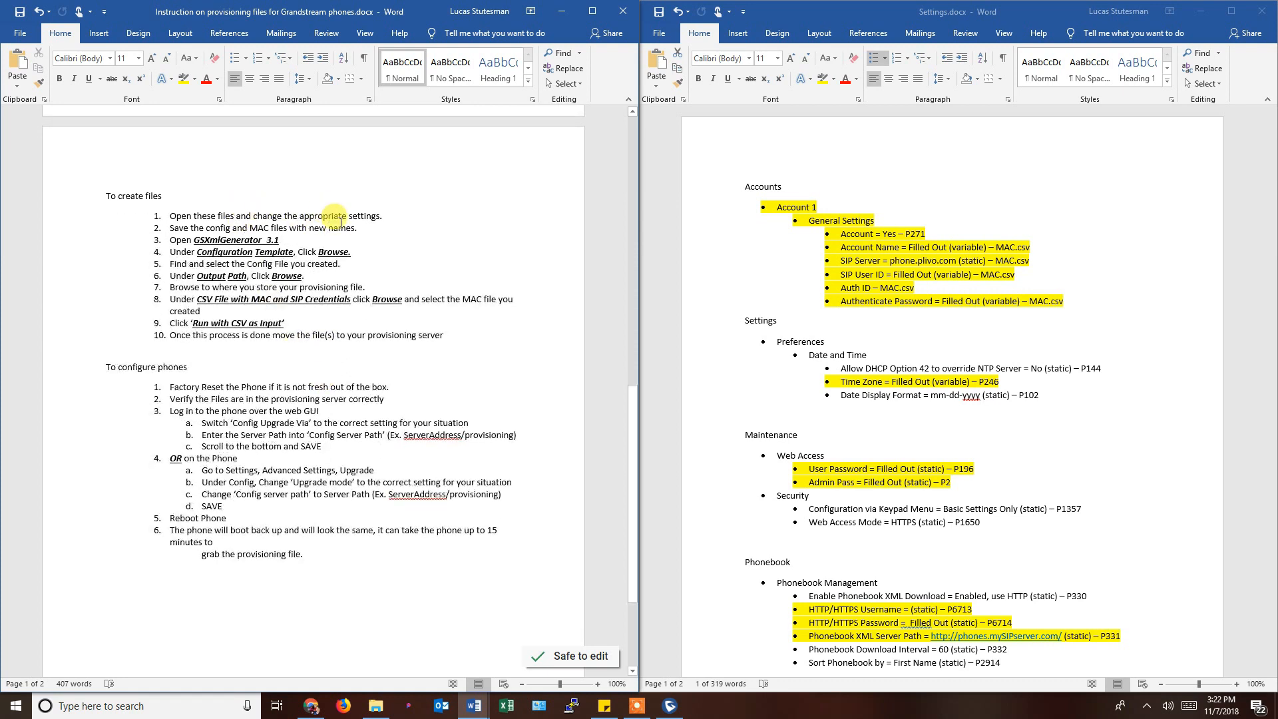
drag(390, 217, 357, 231)
click(175, 216)
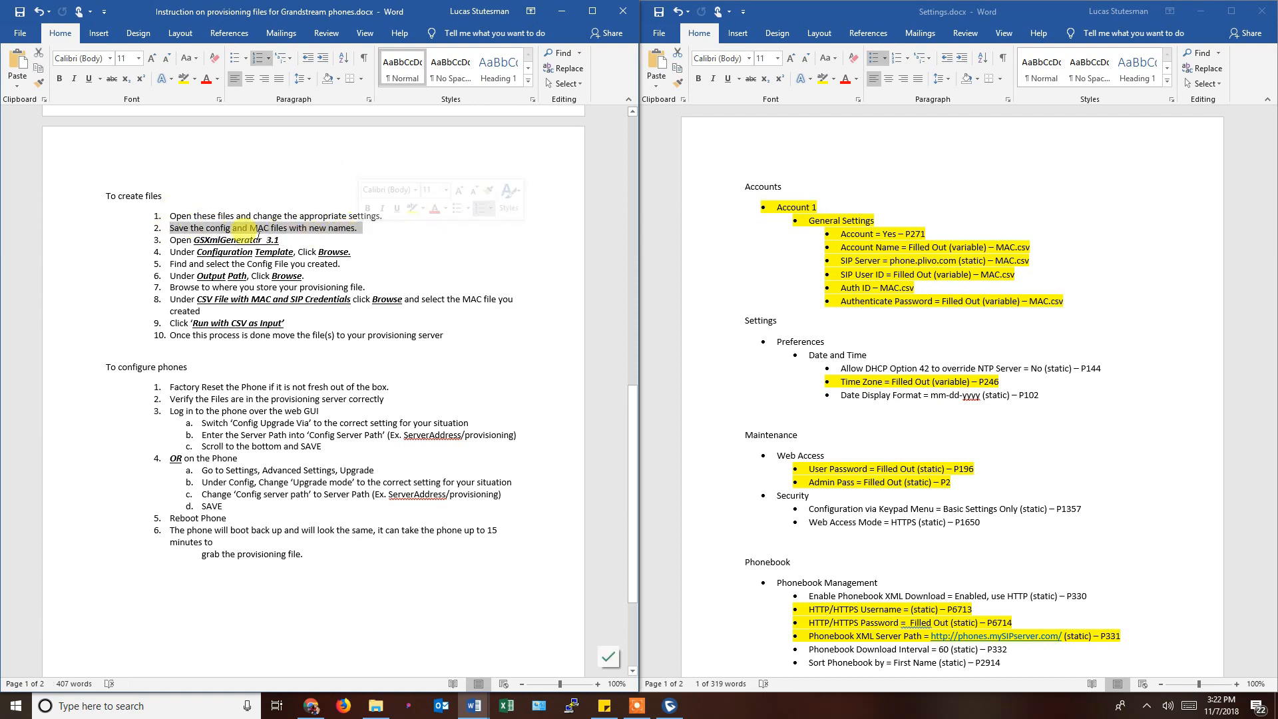
drag(169, 240, 286, 243)
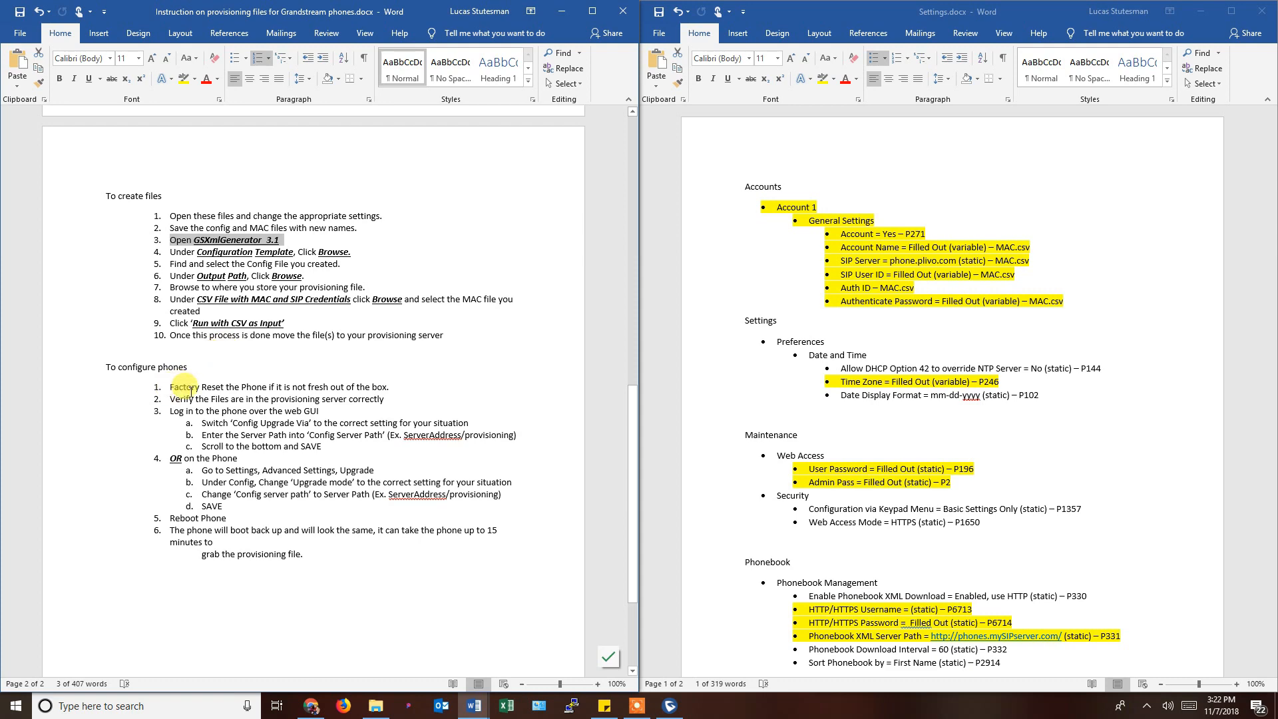
drag(170, 387, 210, 380)
click(210, 380)
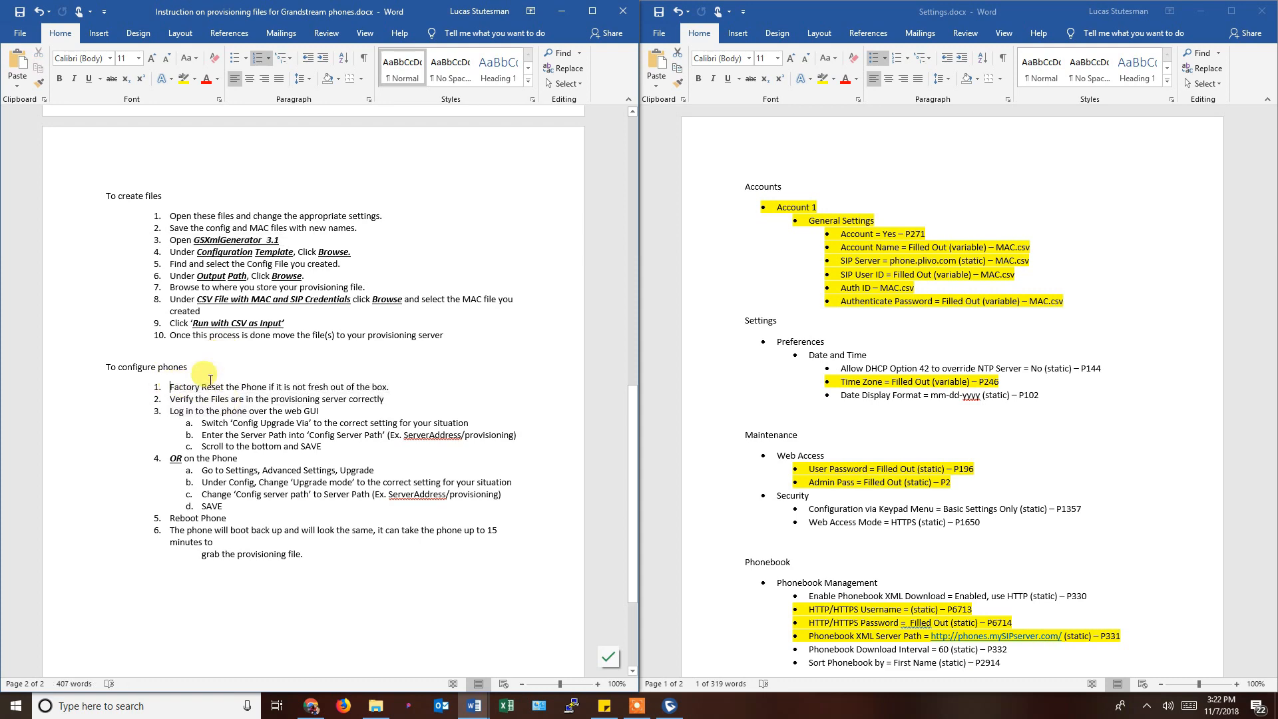
scroll(322, 404, down, 3)
scroll(324, 406, up, 5)
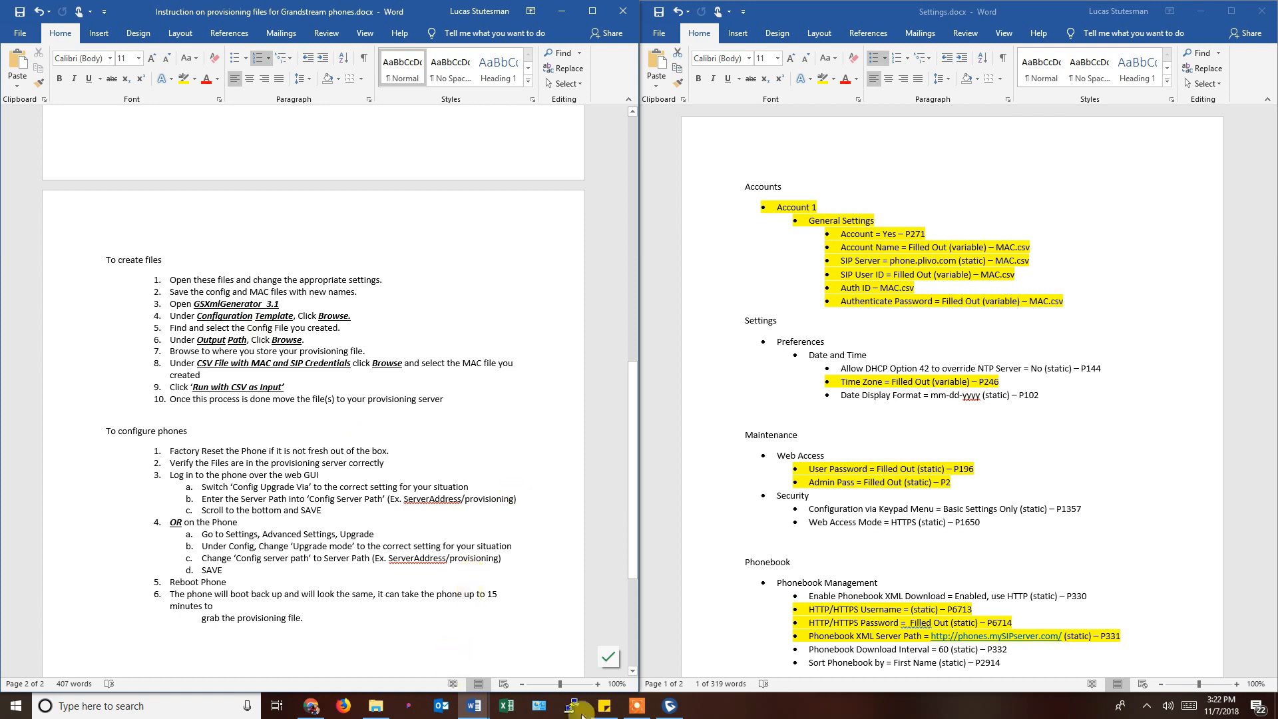
Open gxp16xx_config_default.txt from the provisioning tools folder in Notepad, snapped left.
click(671, 712)
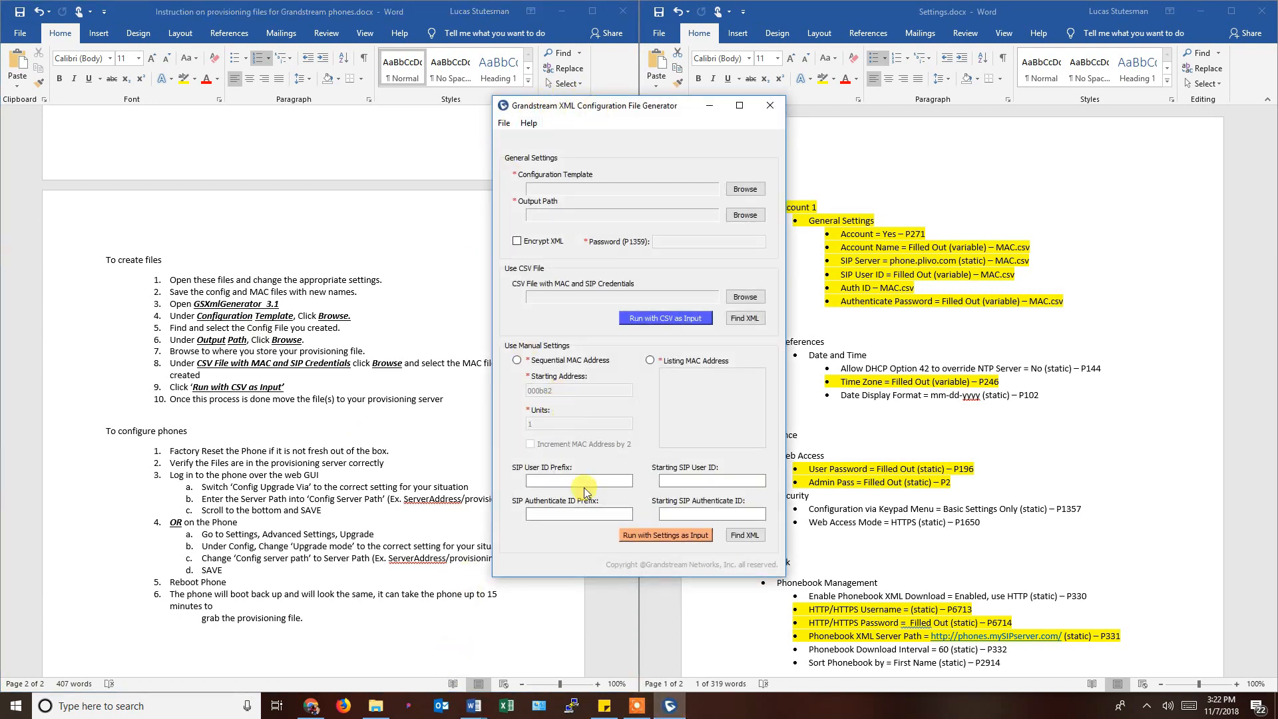
click(378, 706)
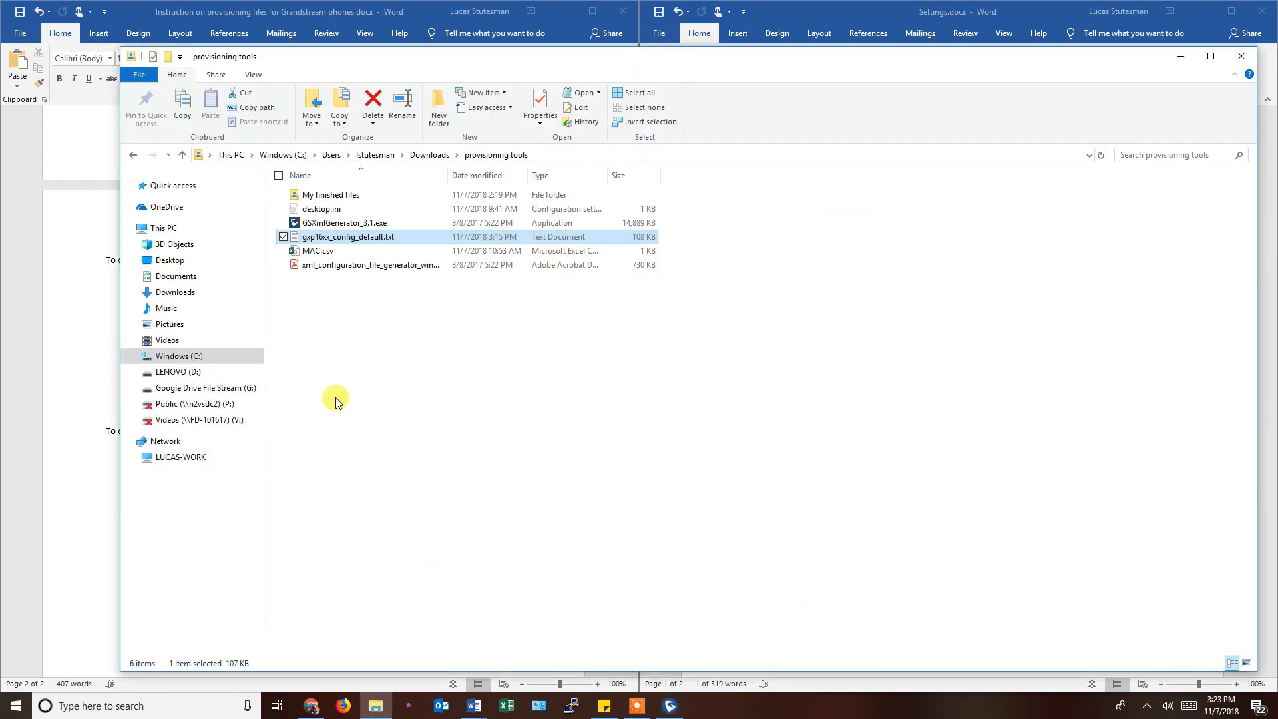
click(317, 244)
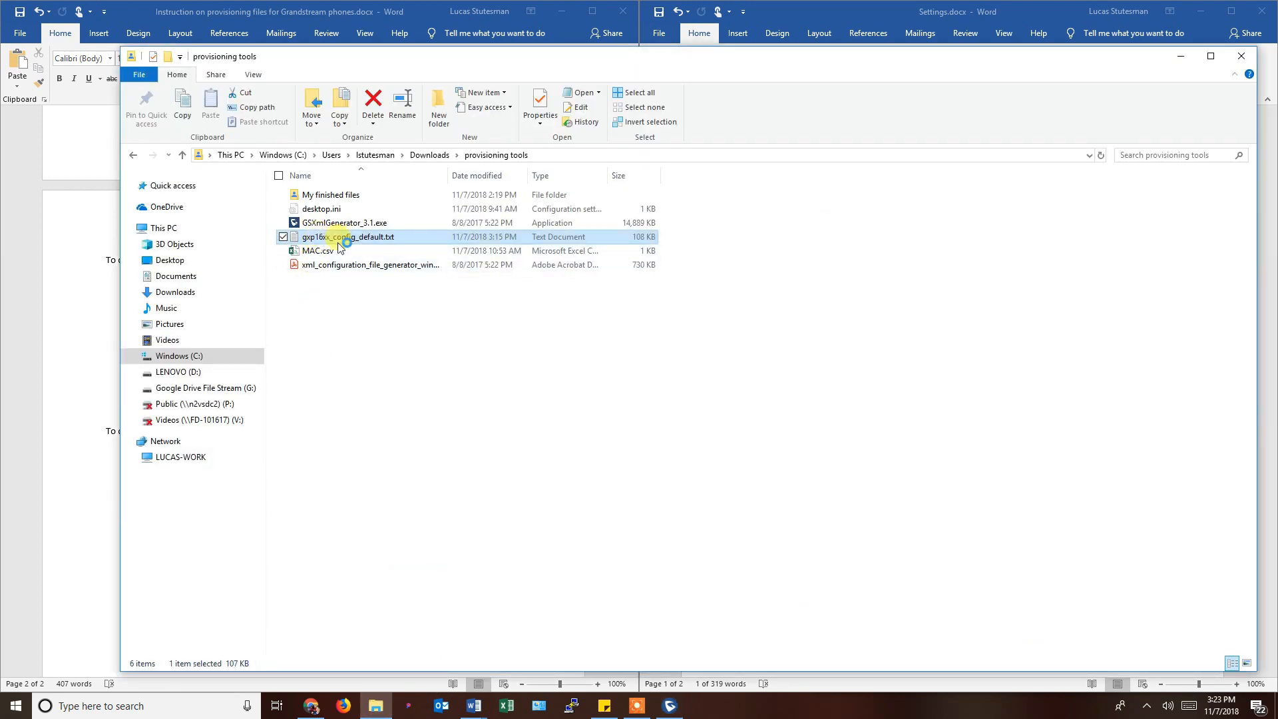
double_click(363, 244)
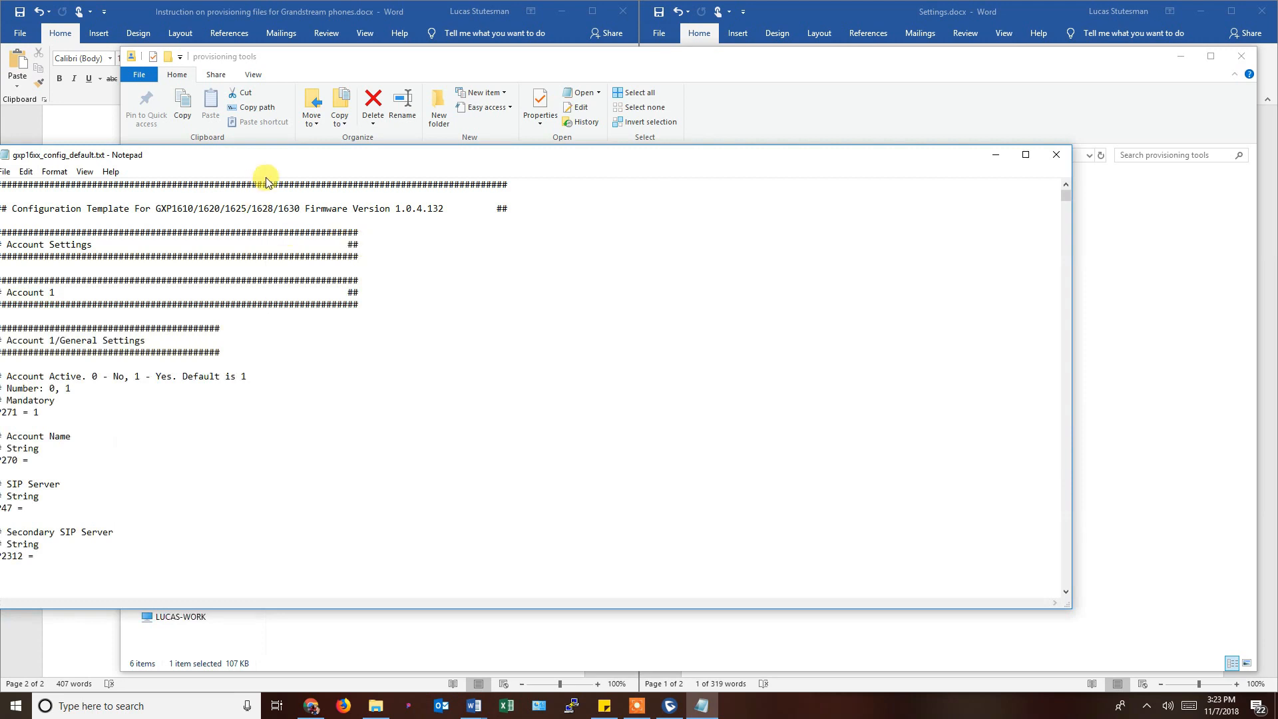
drag(220, 154, 0, 148)
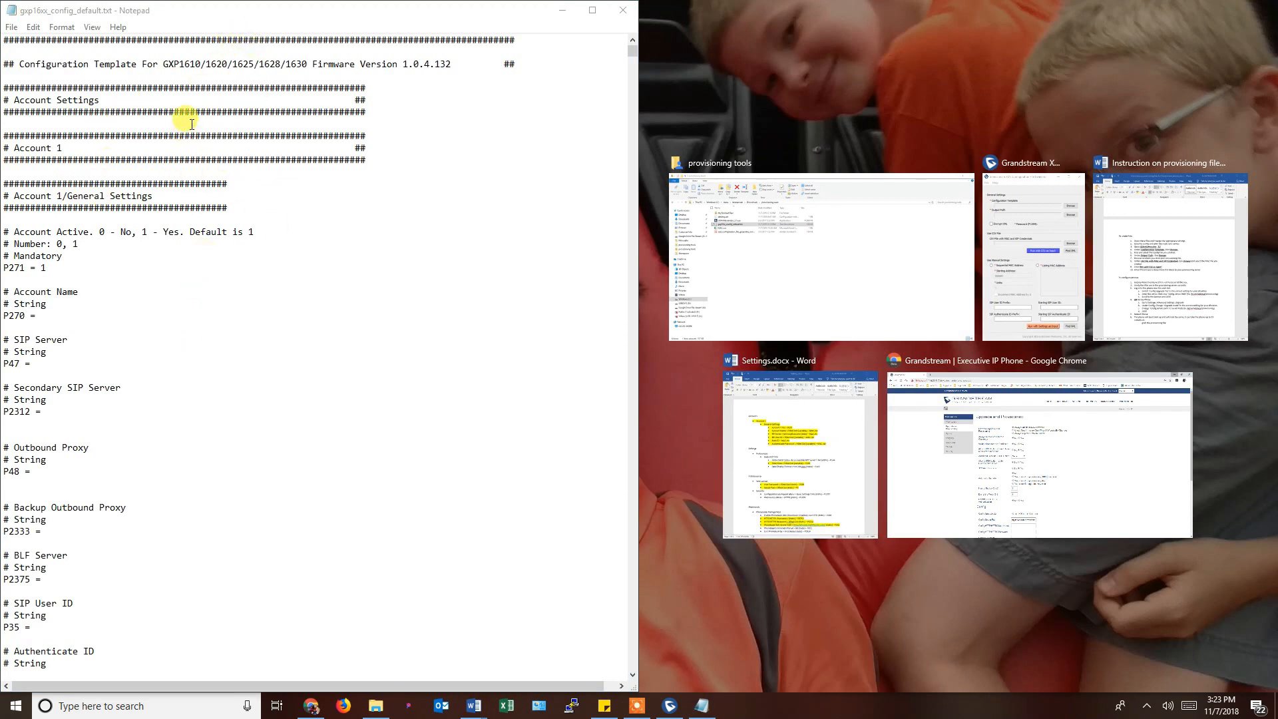
Place Settings.docx beside the Notepad template and type '#' in the template.
drag(403, 64, 450, 67)
click(443, 104)
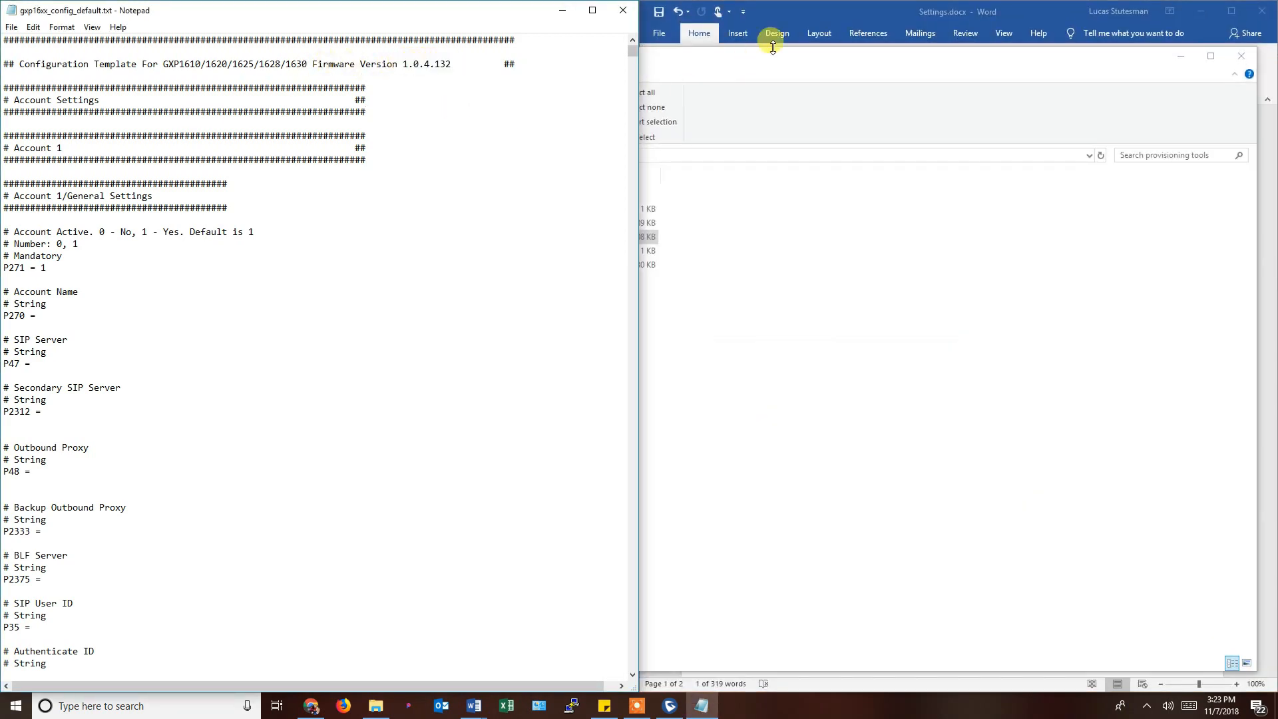
click(820, 20)
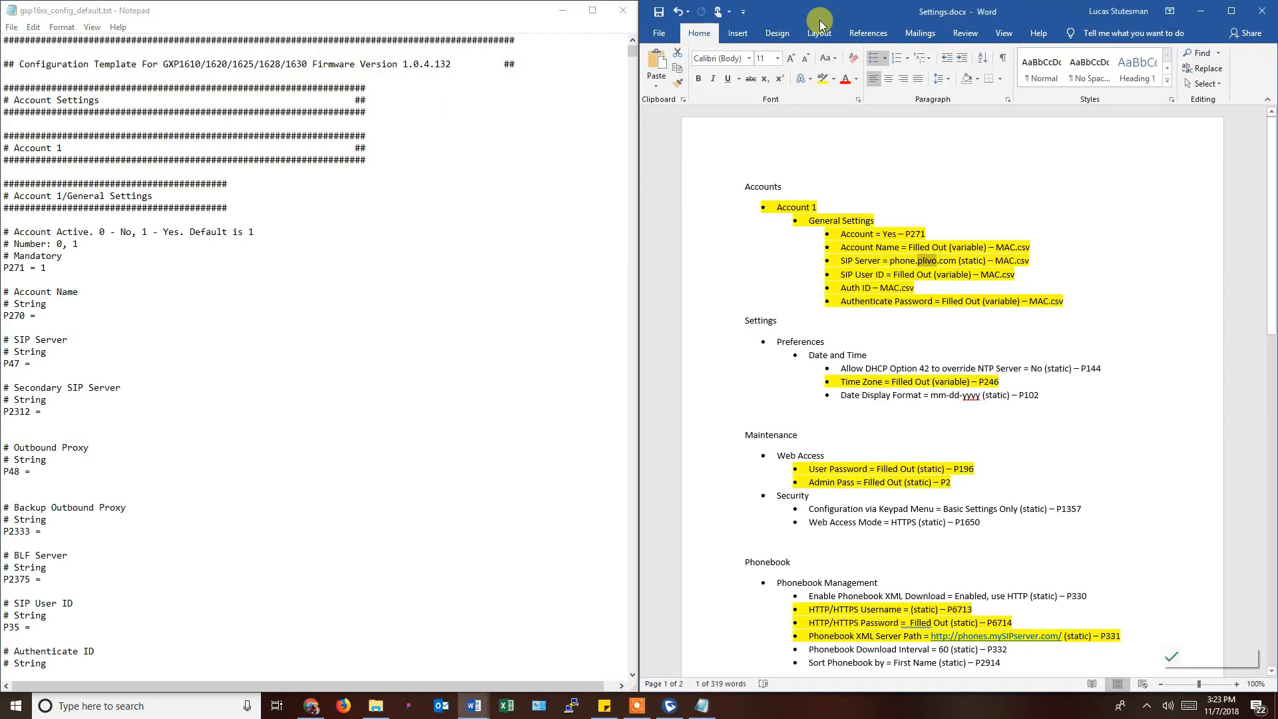
click(823, 152)
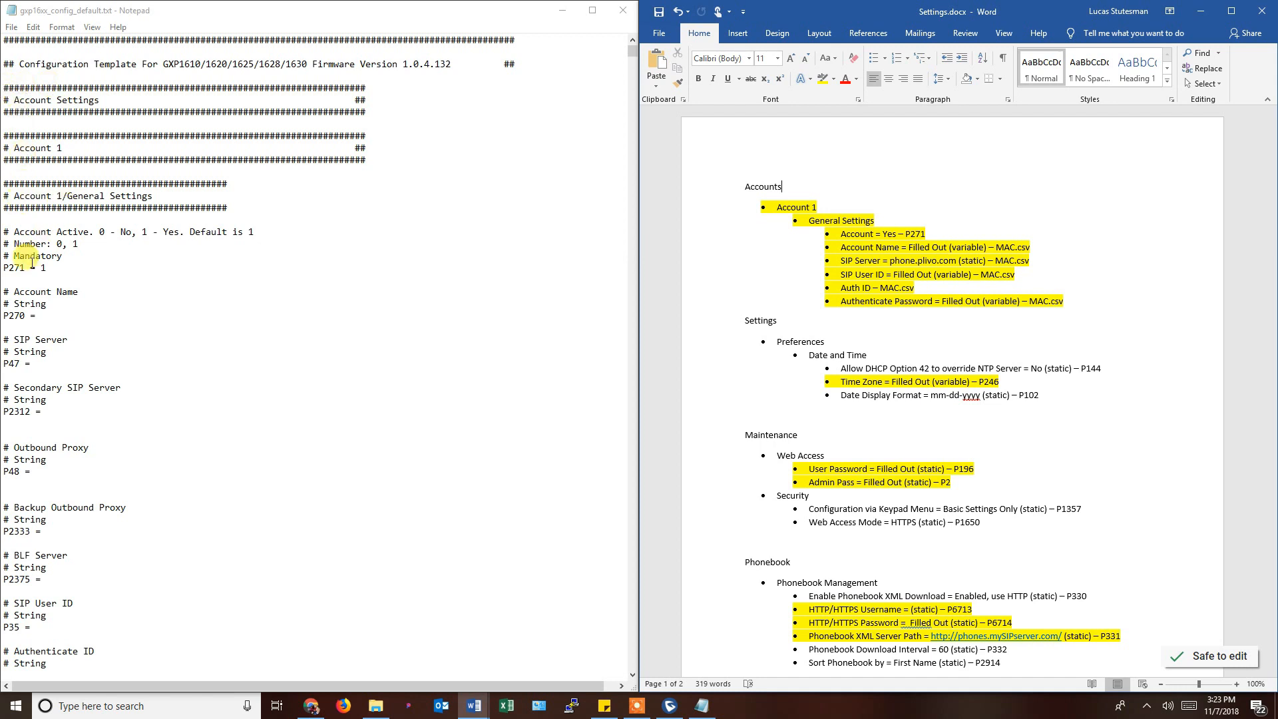
click(7, 265)
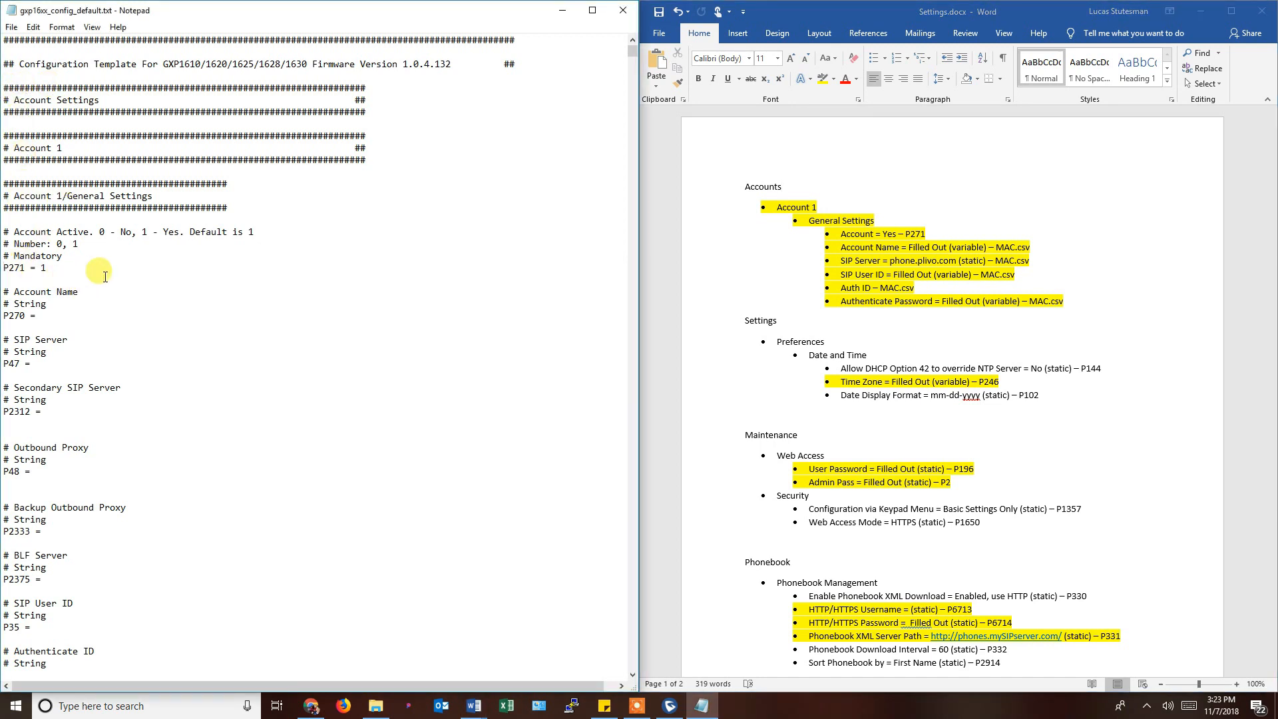
text(#)
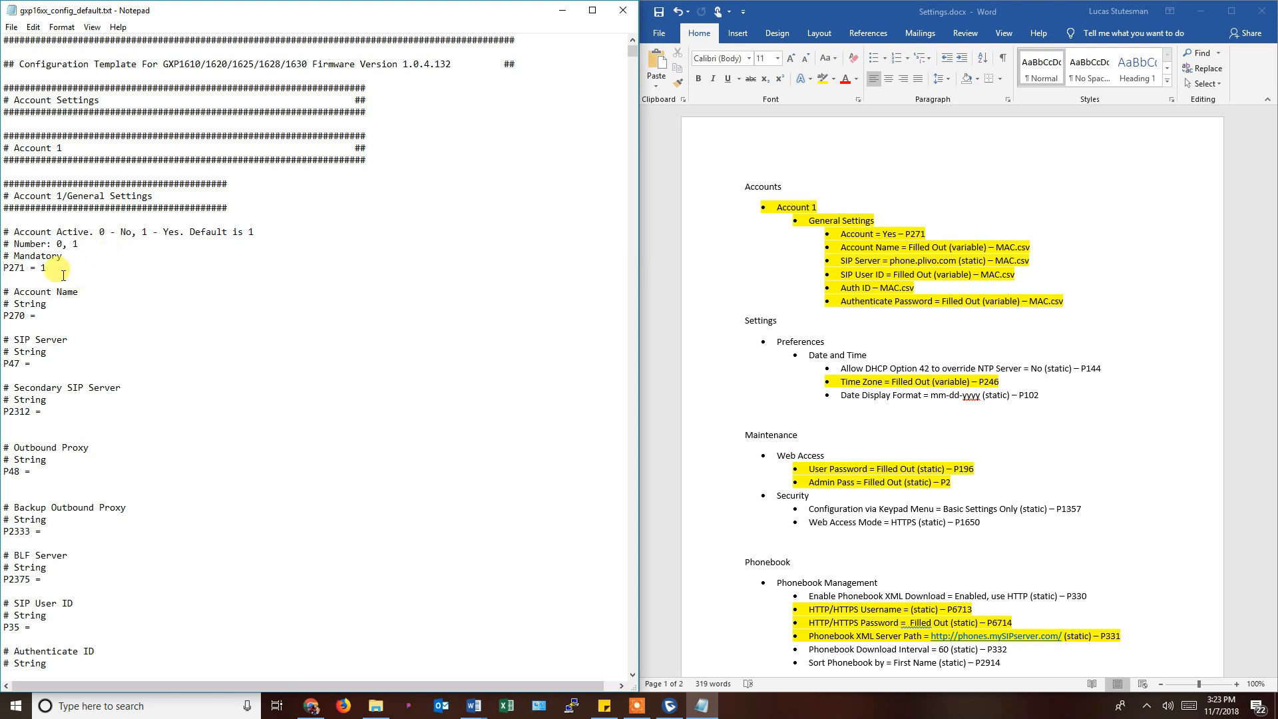
Compare the template's 'P271 = 1' line with 'Account = Yes – P271' in Settings.docx.
click(865, 246)
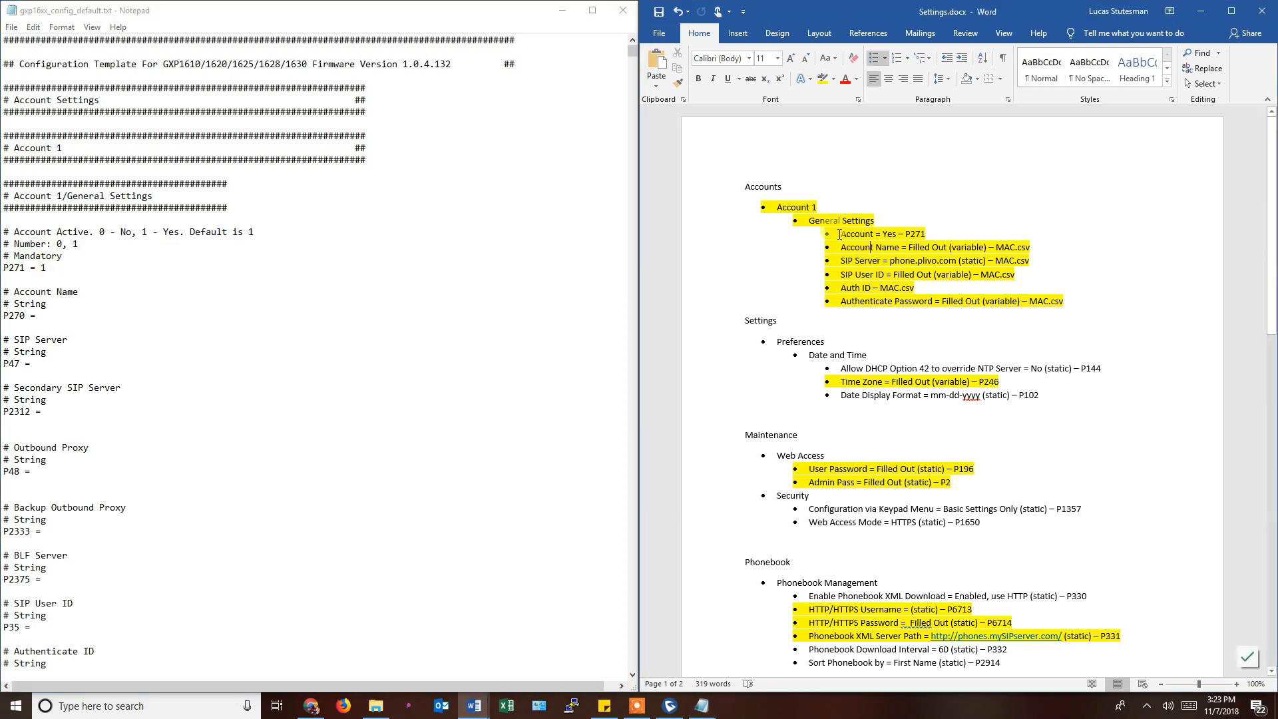
drag(839, 234, 897, 235)
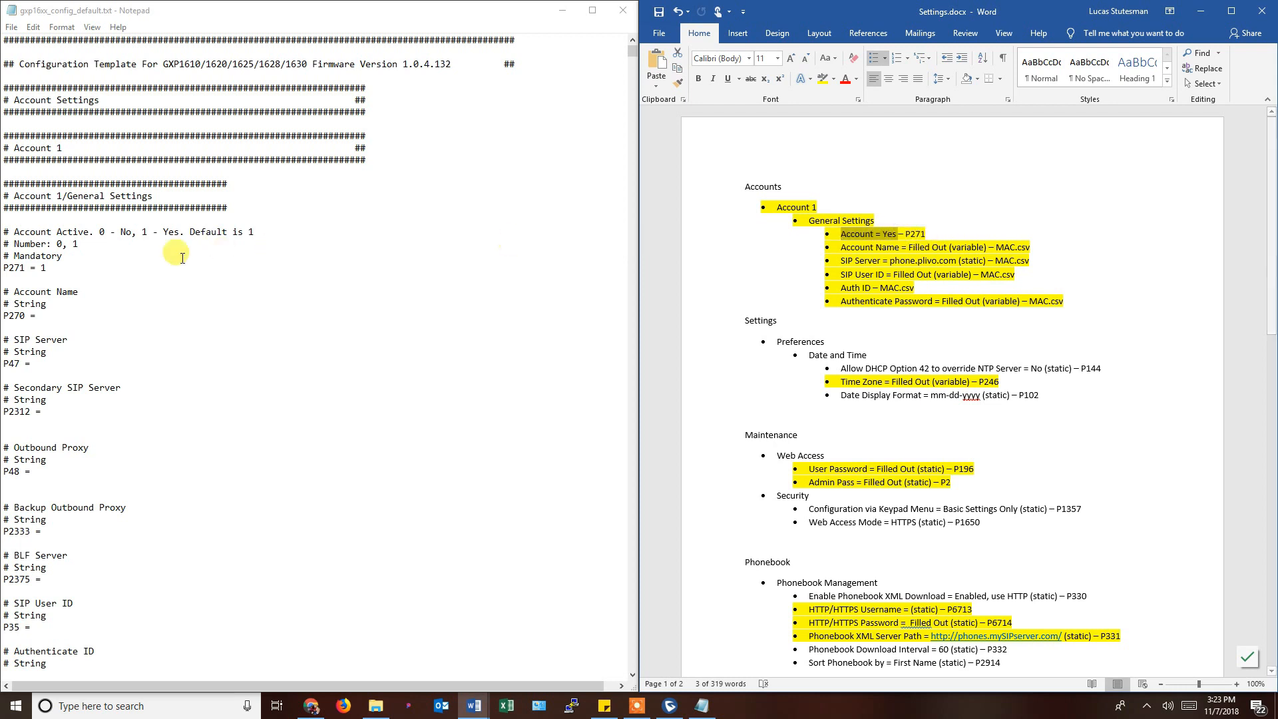
click(16, 270)
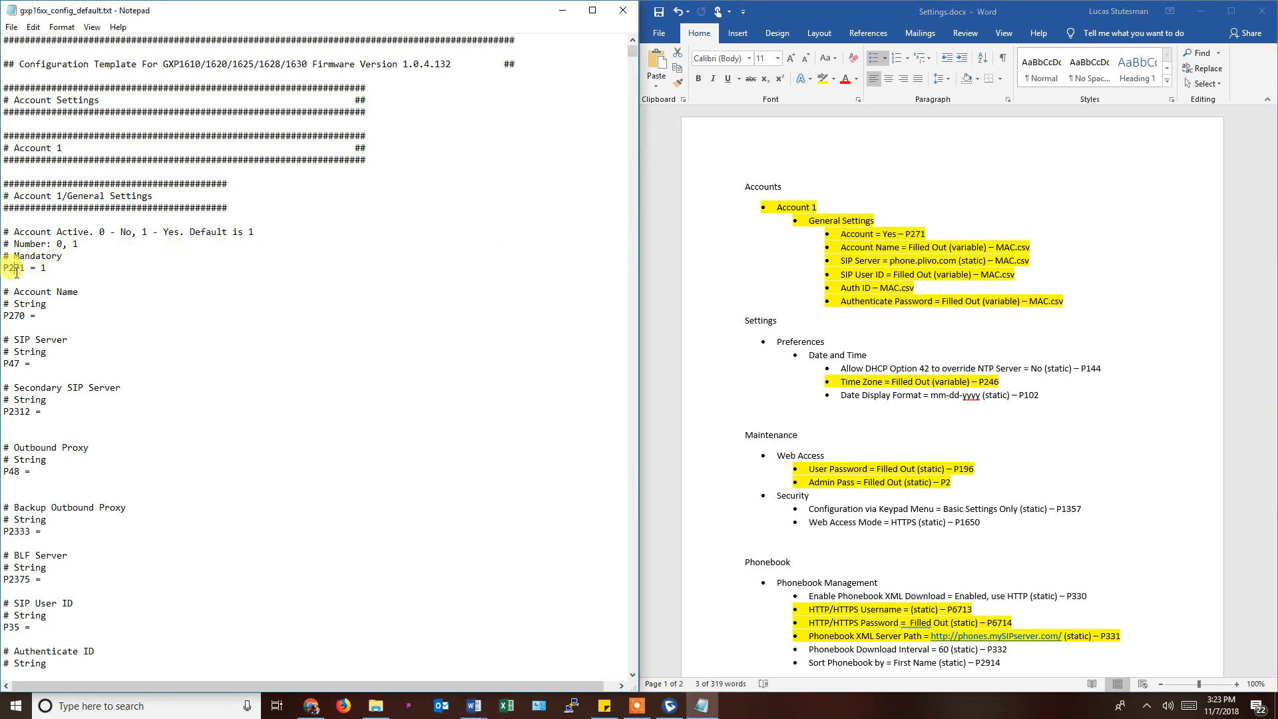
double_click(16, 270)
double_click(913, 234)
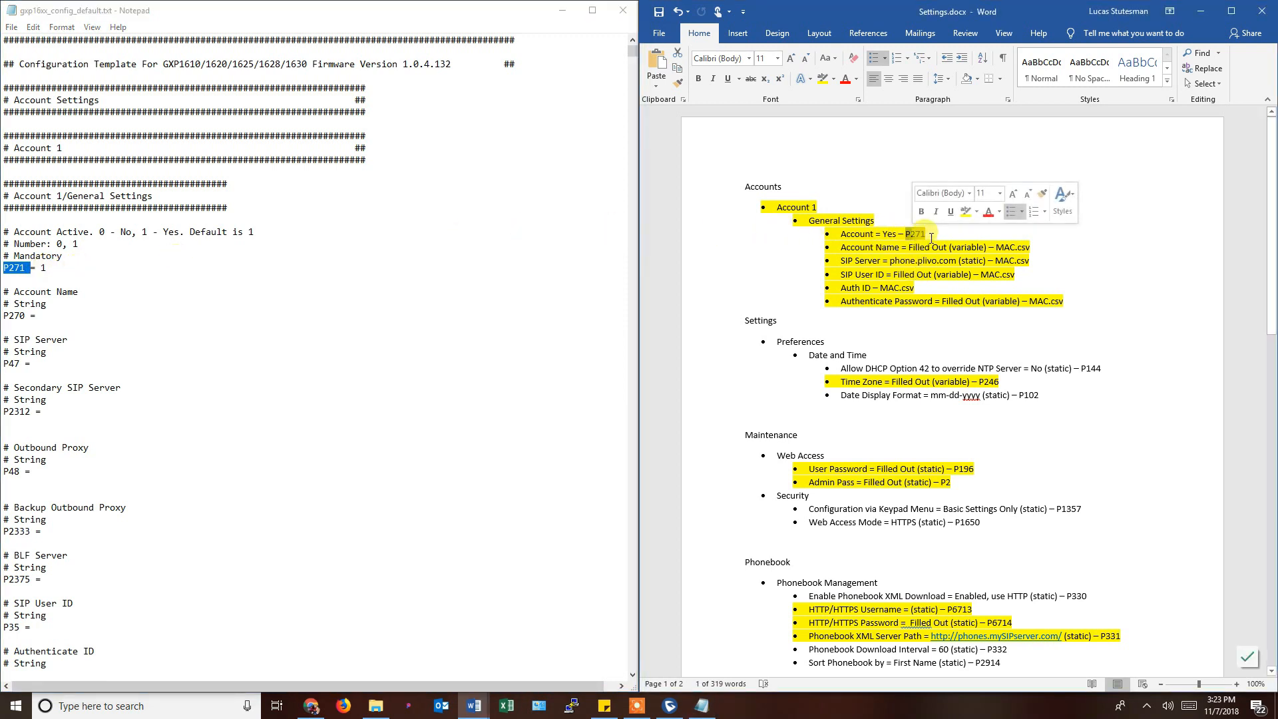
click(38, 273)
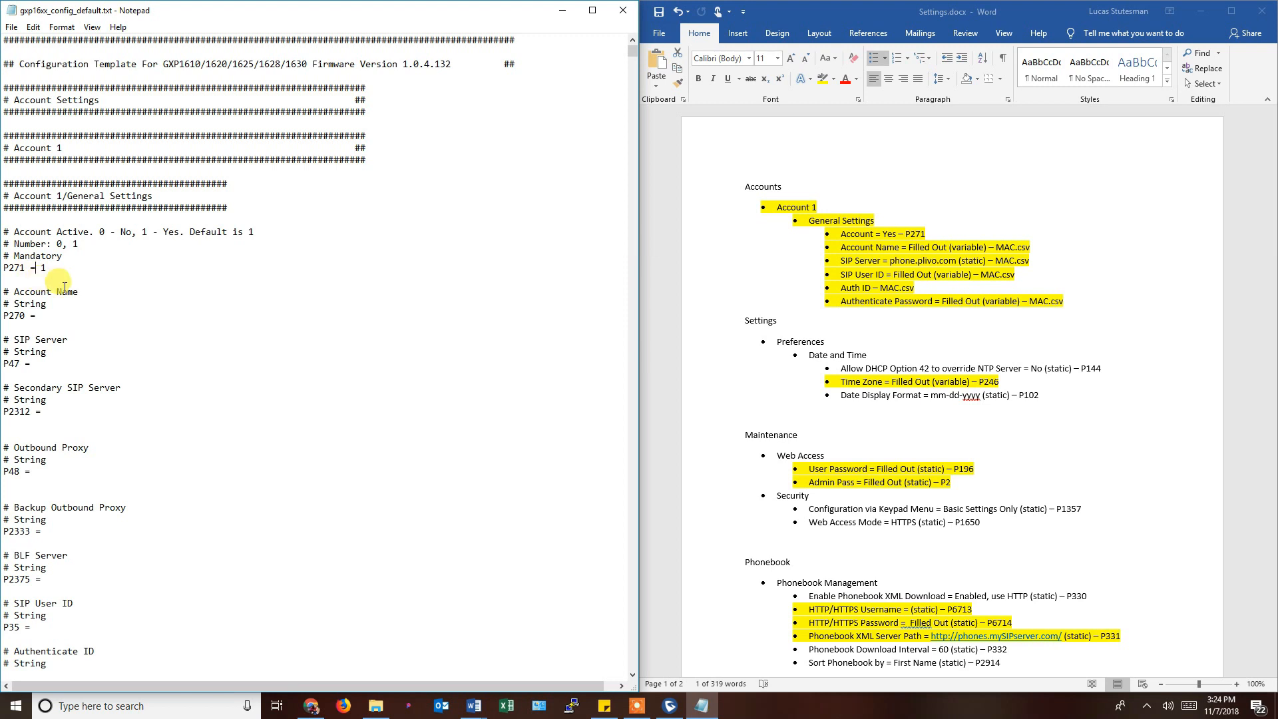
Pick out the 'Allow DHCP Option 42 to override NTP Server = No – P144' entry in Settings.docx.
scroll(50, 286, down, 14)
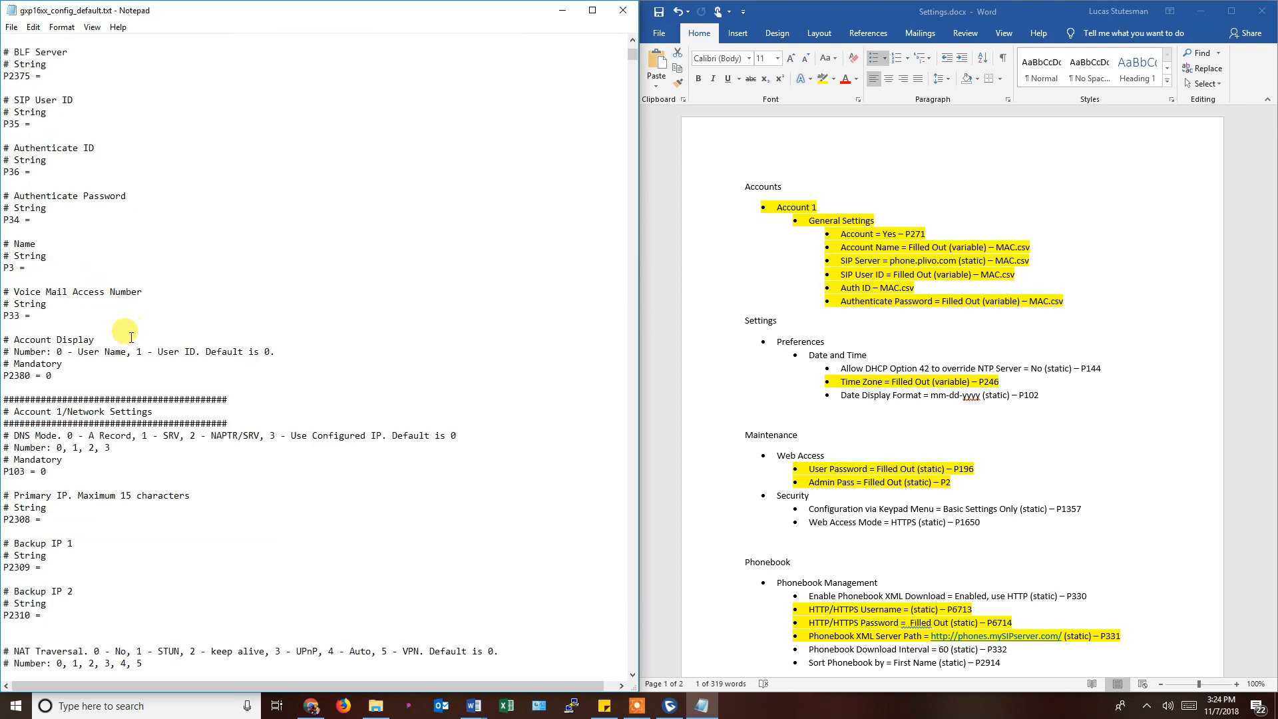
scroll(86, 409, up, 5)
scroll(91, 414, up, 9)
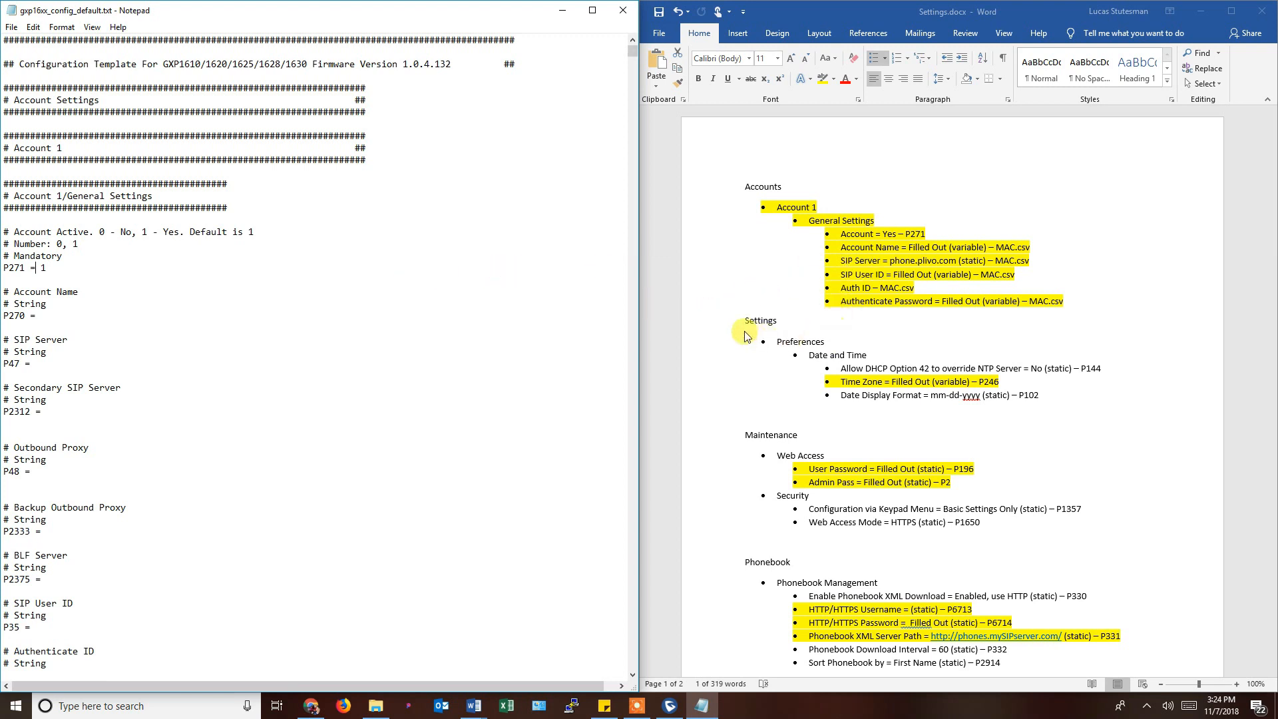
click(776, 326)
double_click(760, 321)
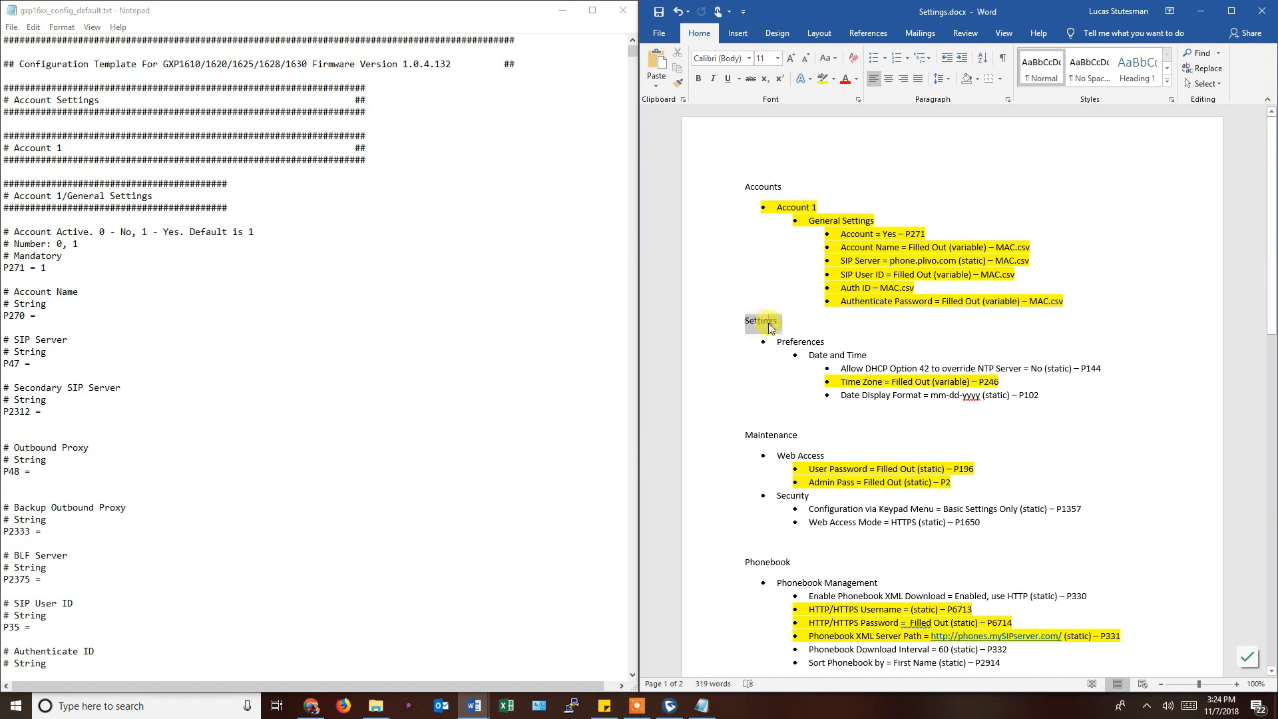
click(858, 367)
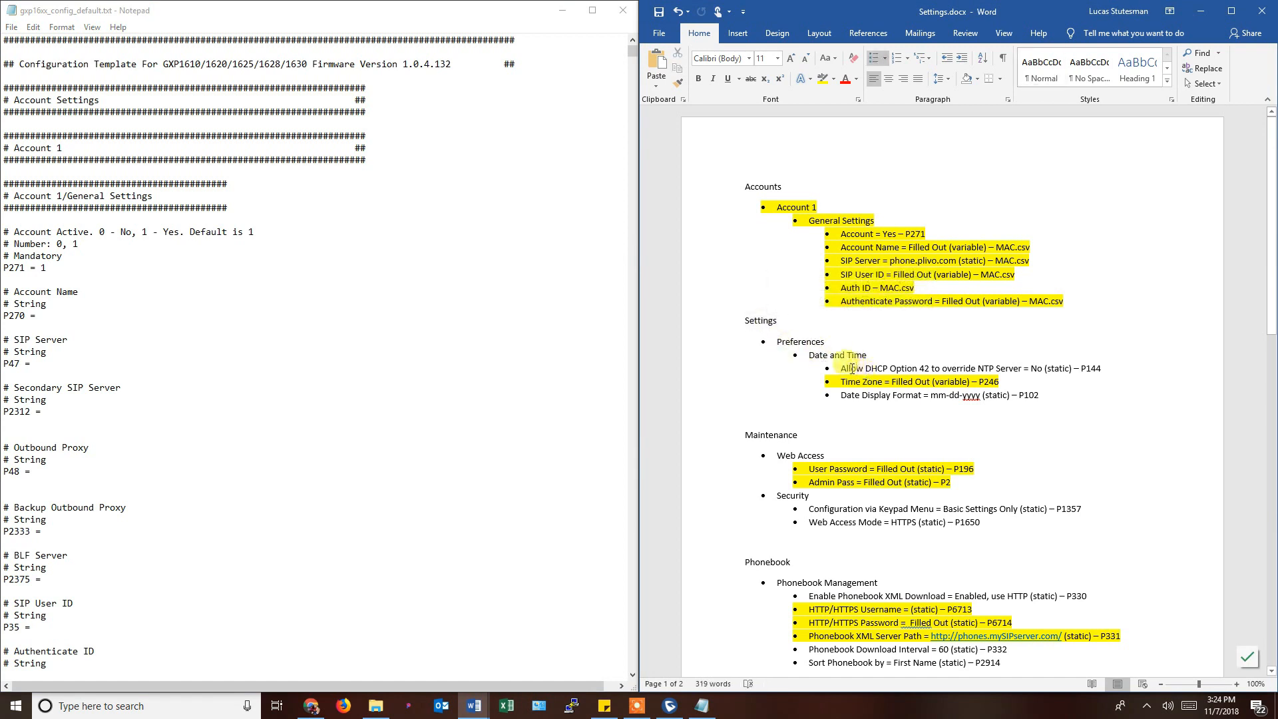
drag(844, 368, 1028, 373)
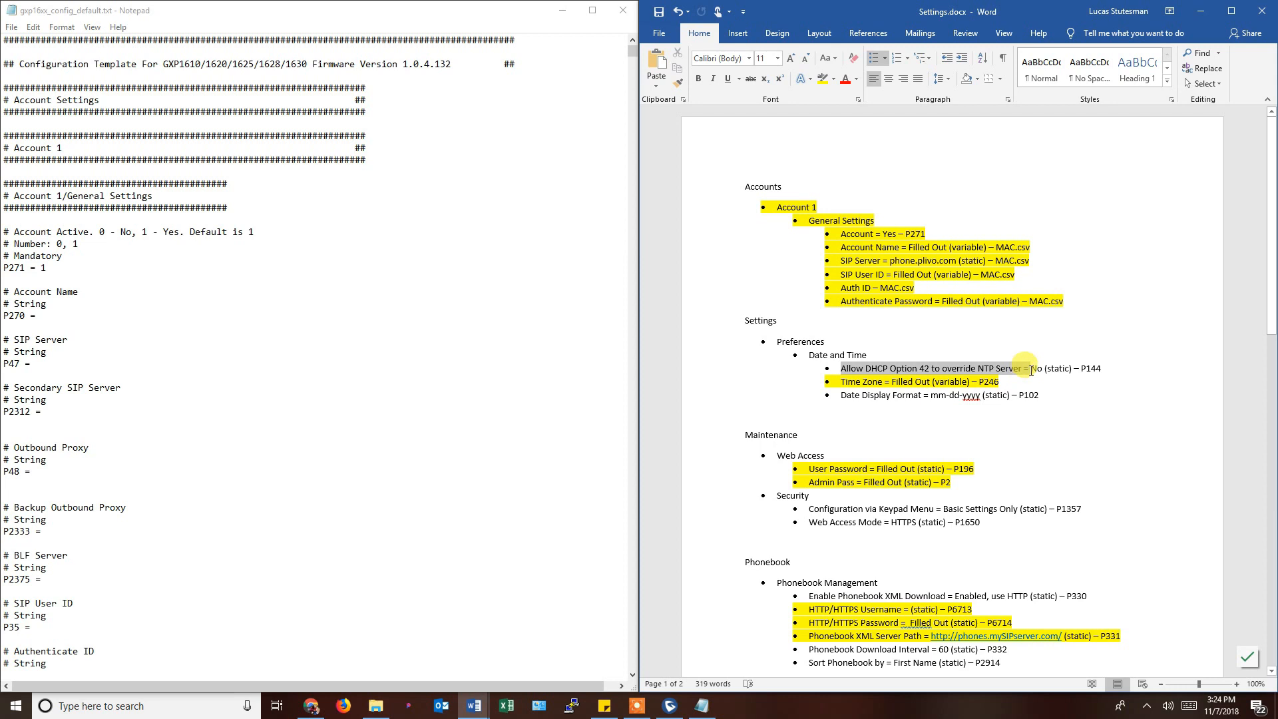
drag(1029, 372, 1031, 371)
double_click(1037, 369)
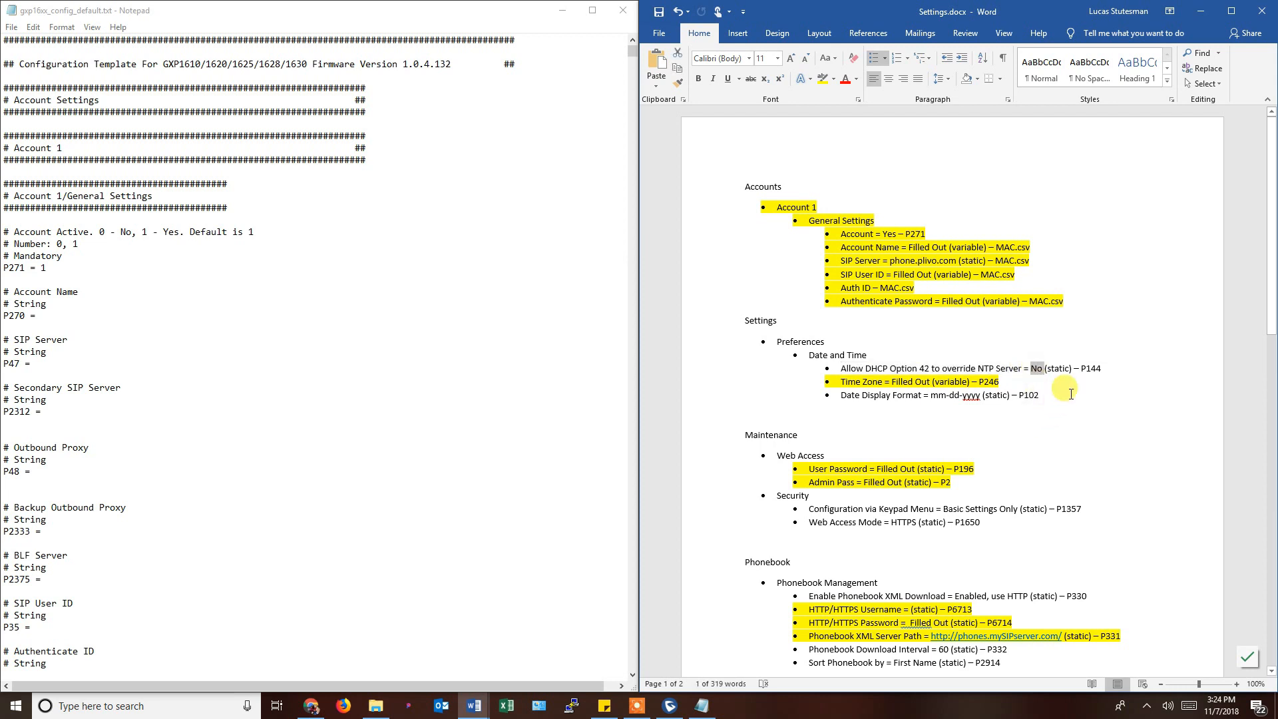
drag(1083, 370, 1106, 371)
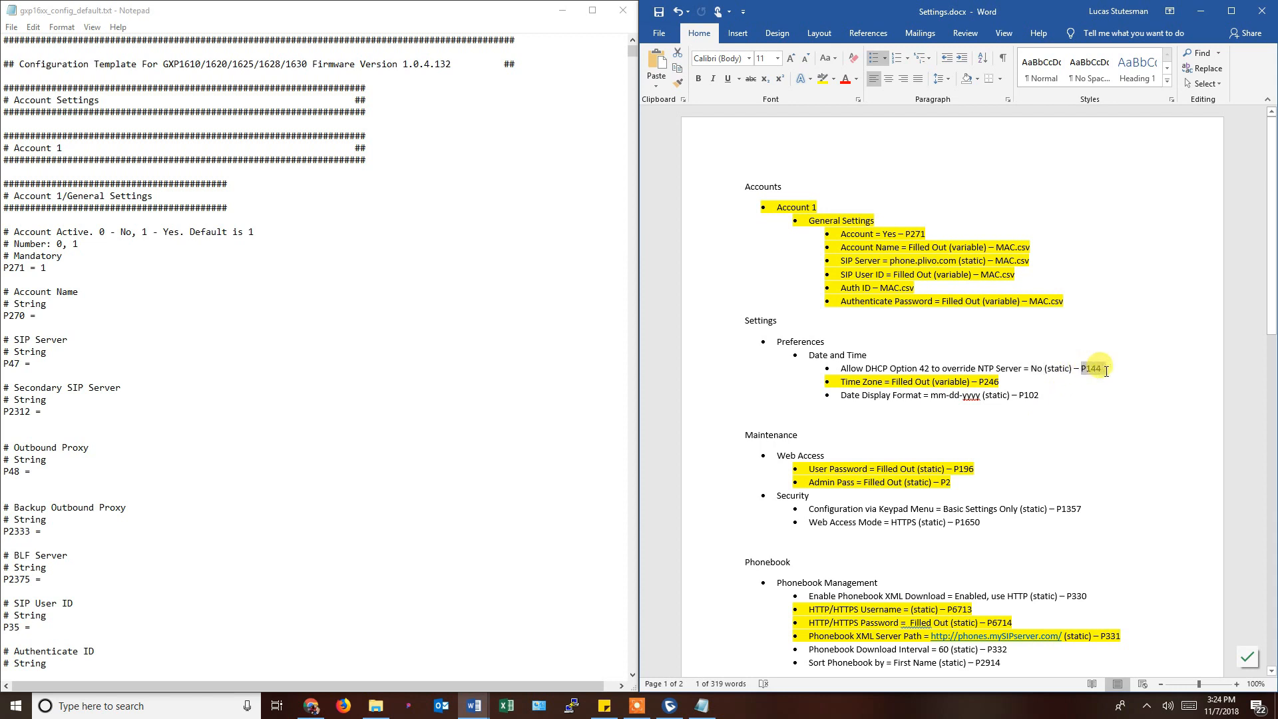
click(131, 208)
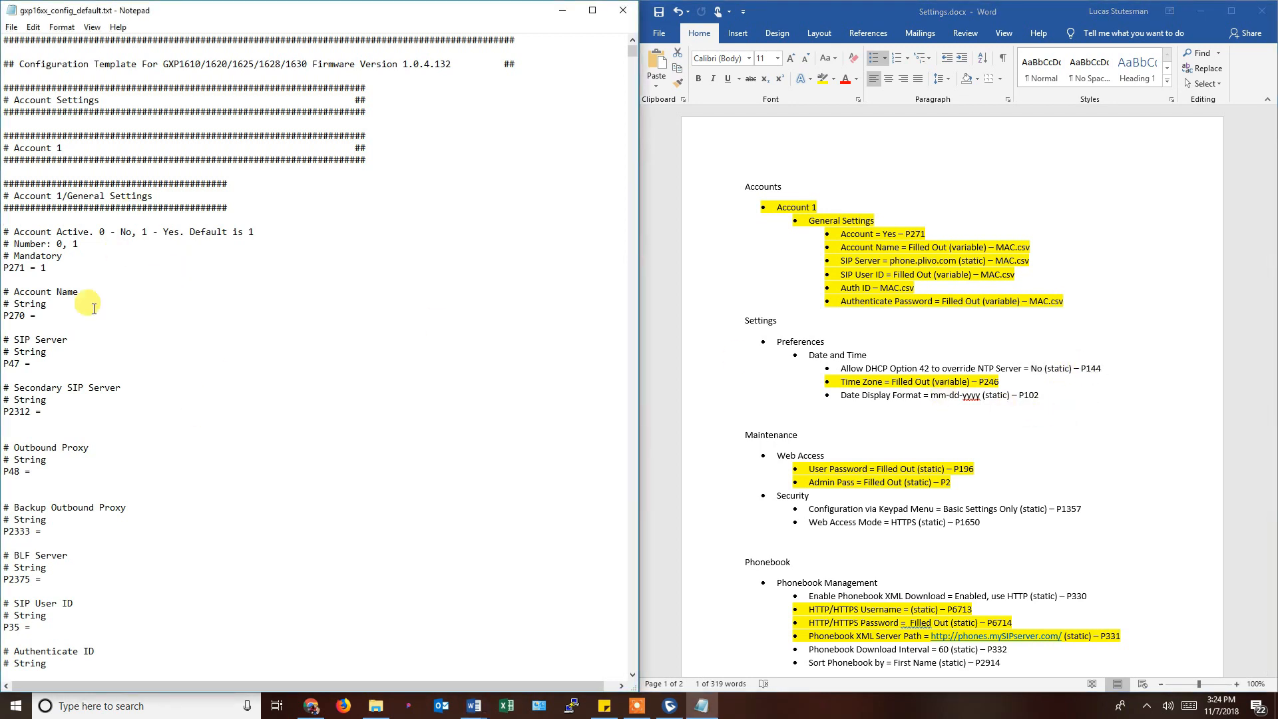
click(238, 158)
Search the template for P144 and check its DHCP Option 42 NTP override value 0.
key(ctrl+f)
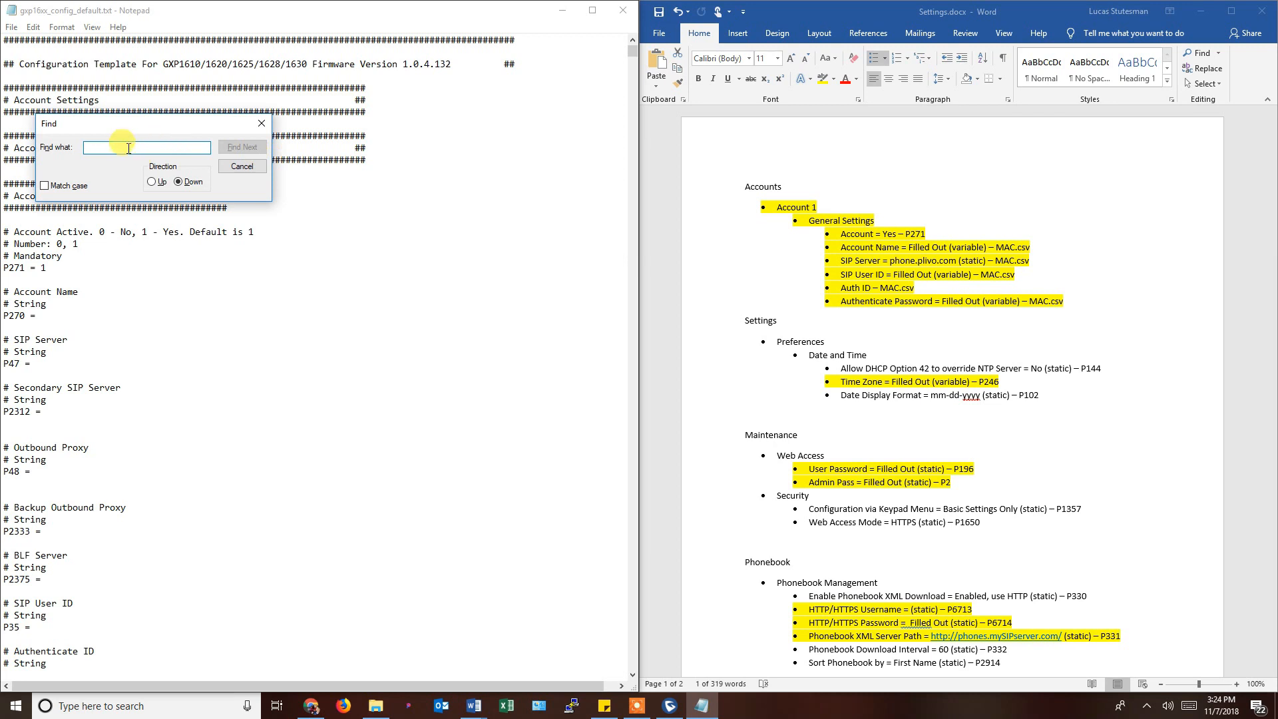
text(P144)
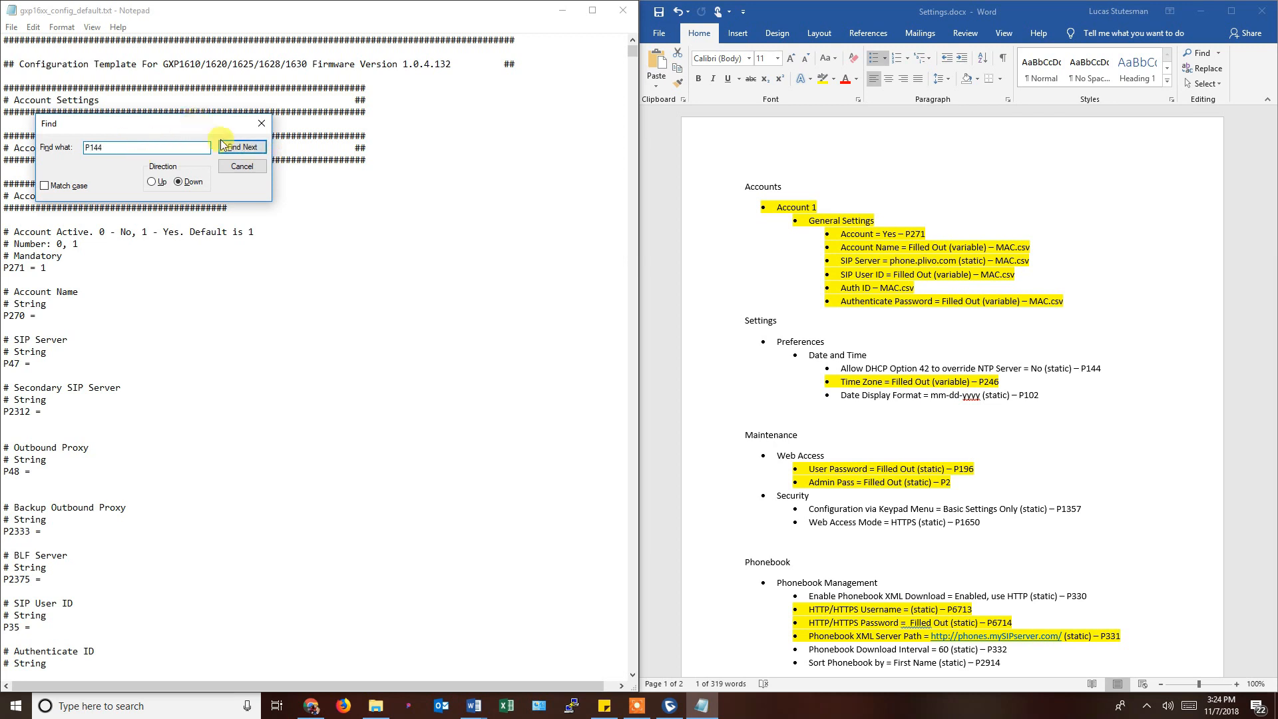
click(242, 147)
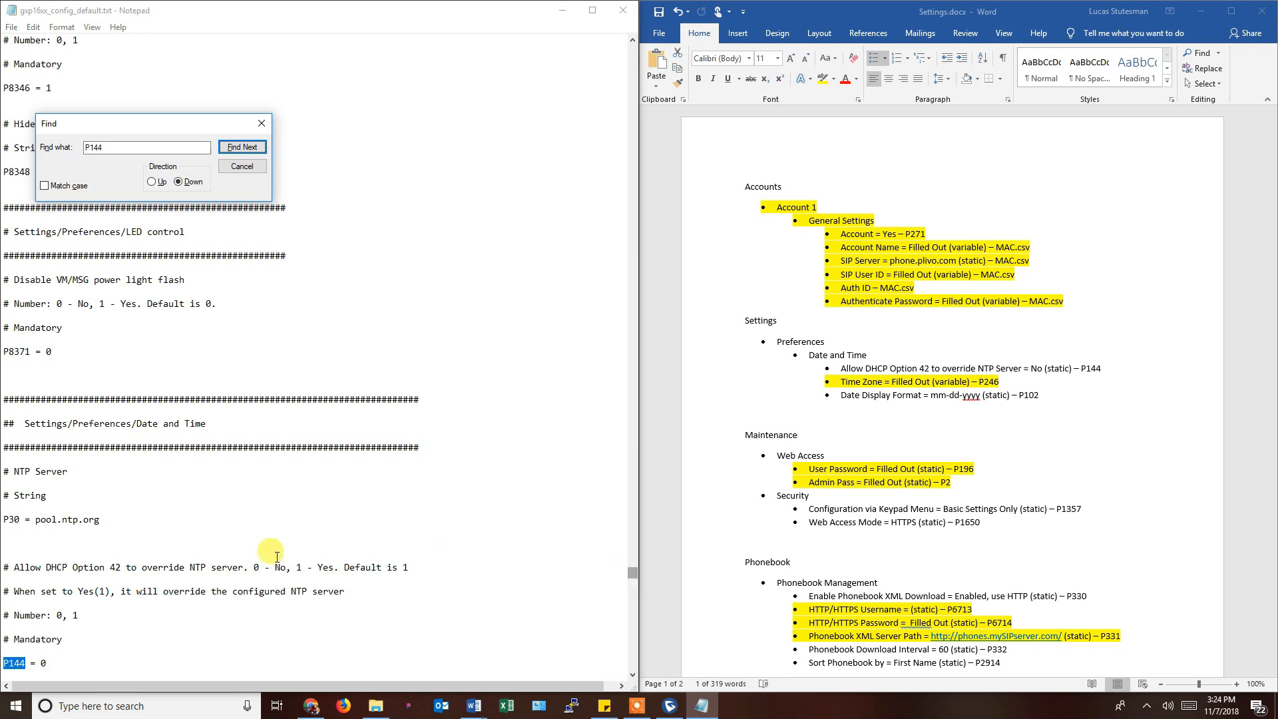
scroll(76, 551, down, 3)
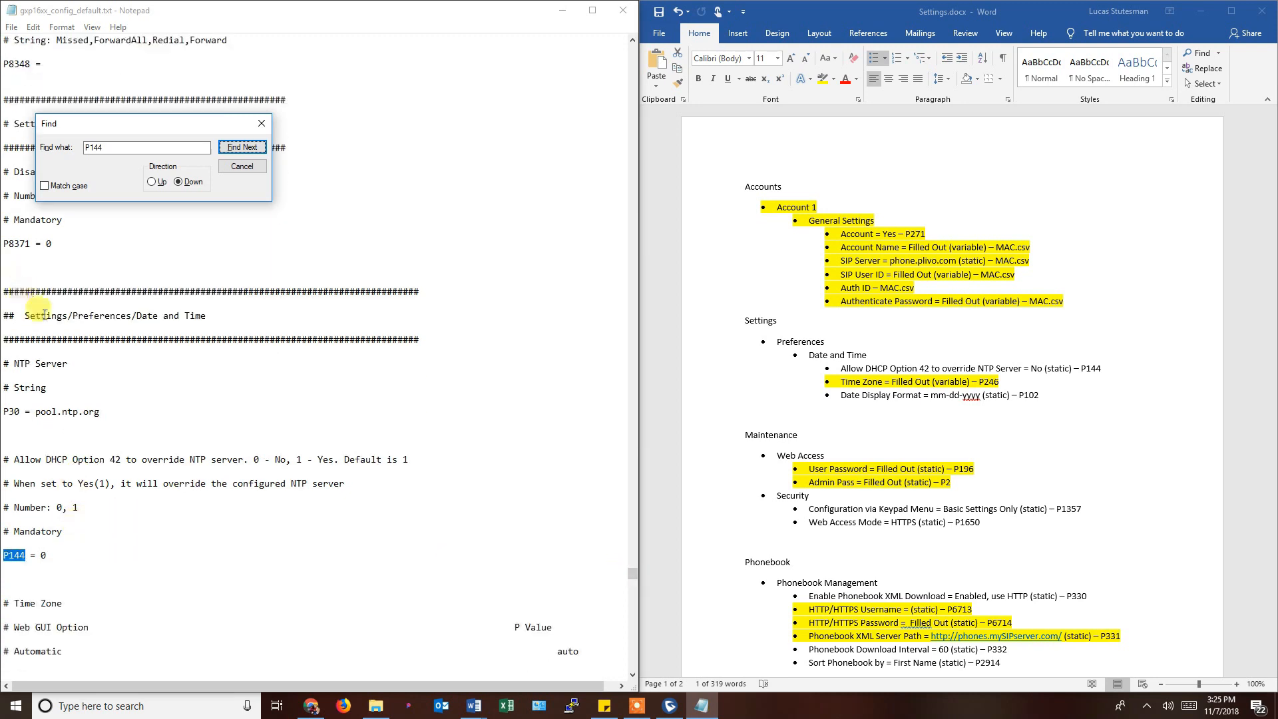
scroll(140, 420, down, 1)
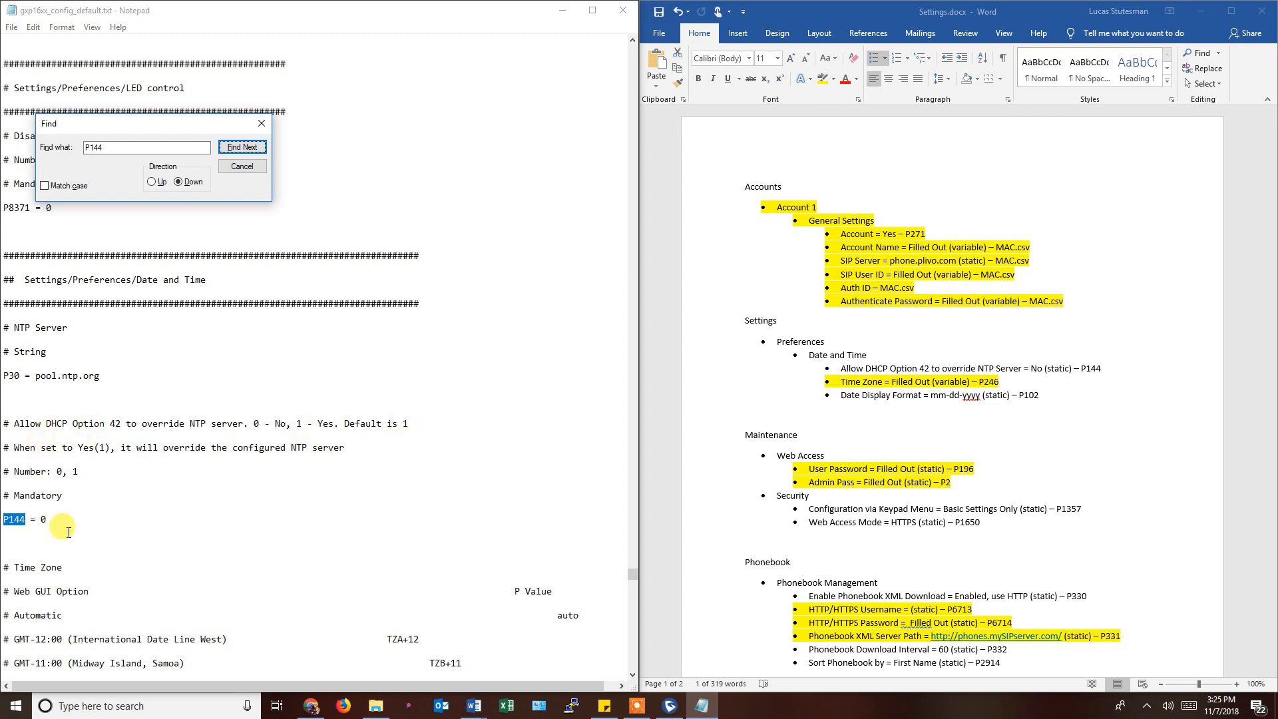
click(43, 521)
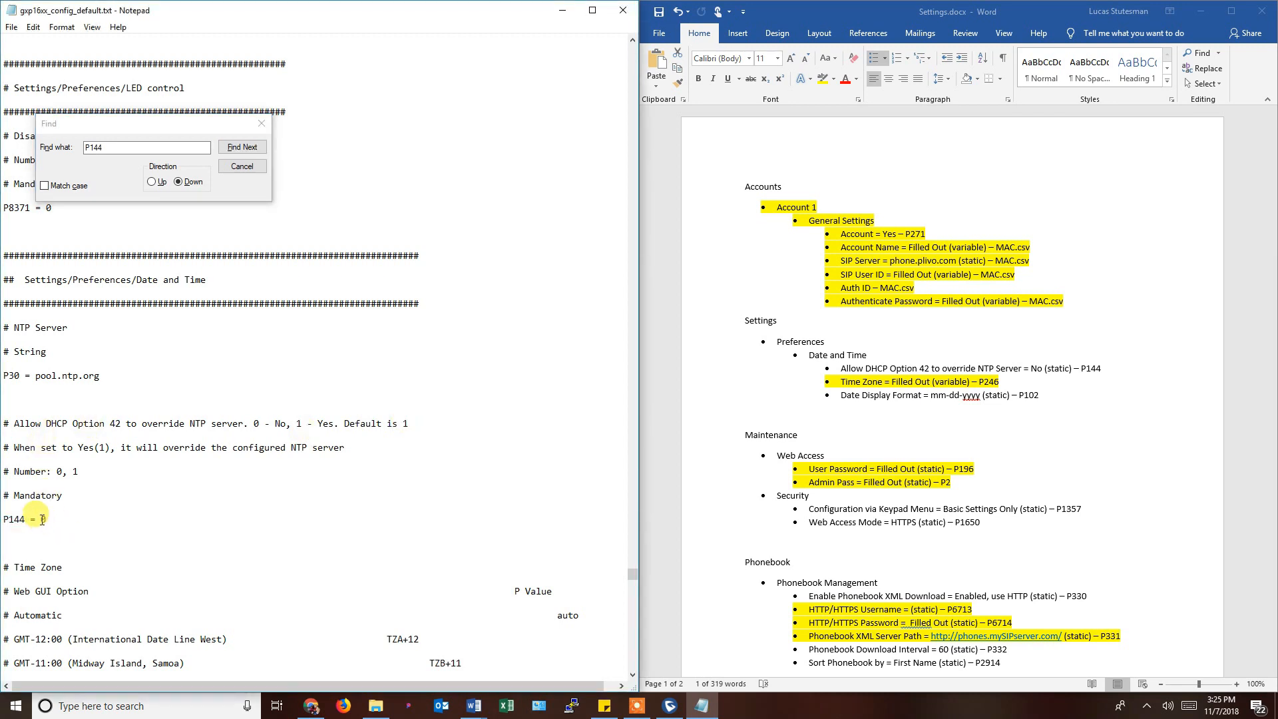
scroll(892, 476, down, 4)
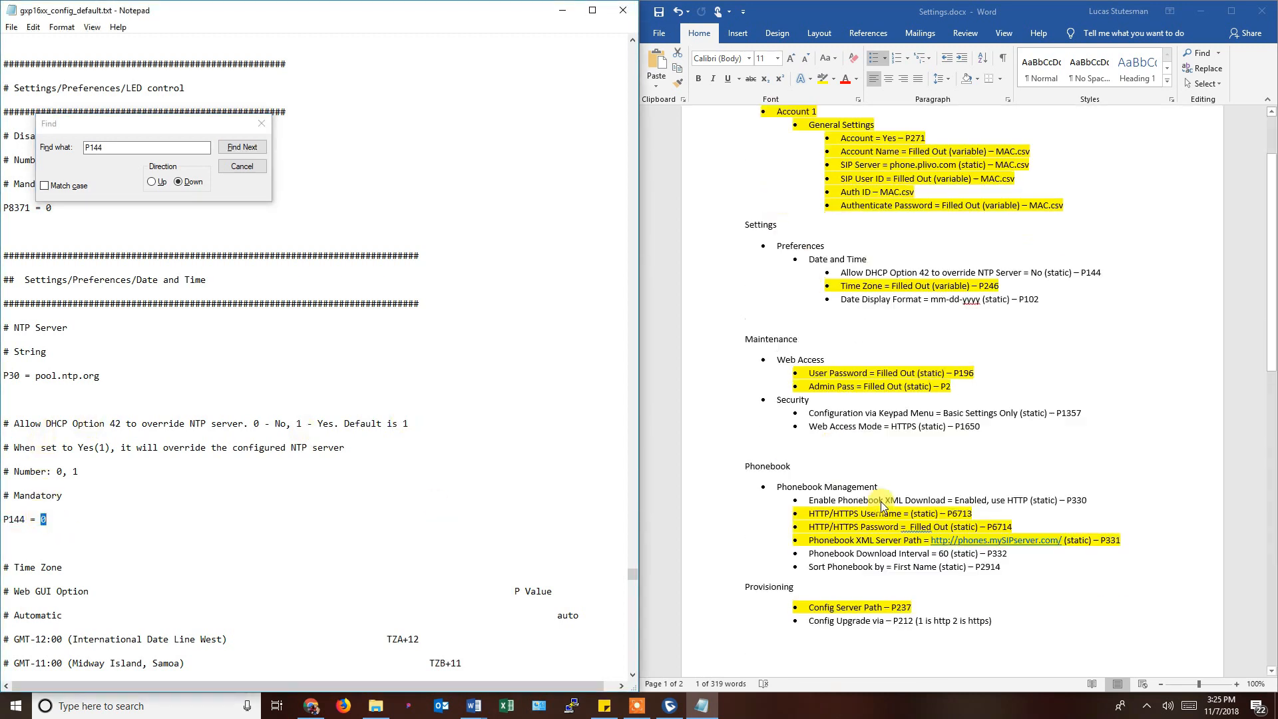
scroll(902, 477, up, 1)
scroll(862, 502, up, 1)
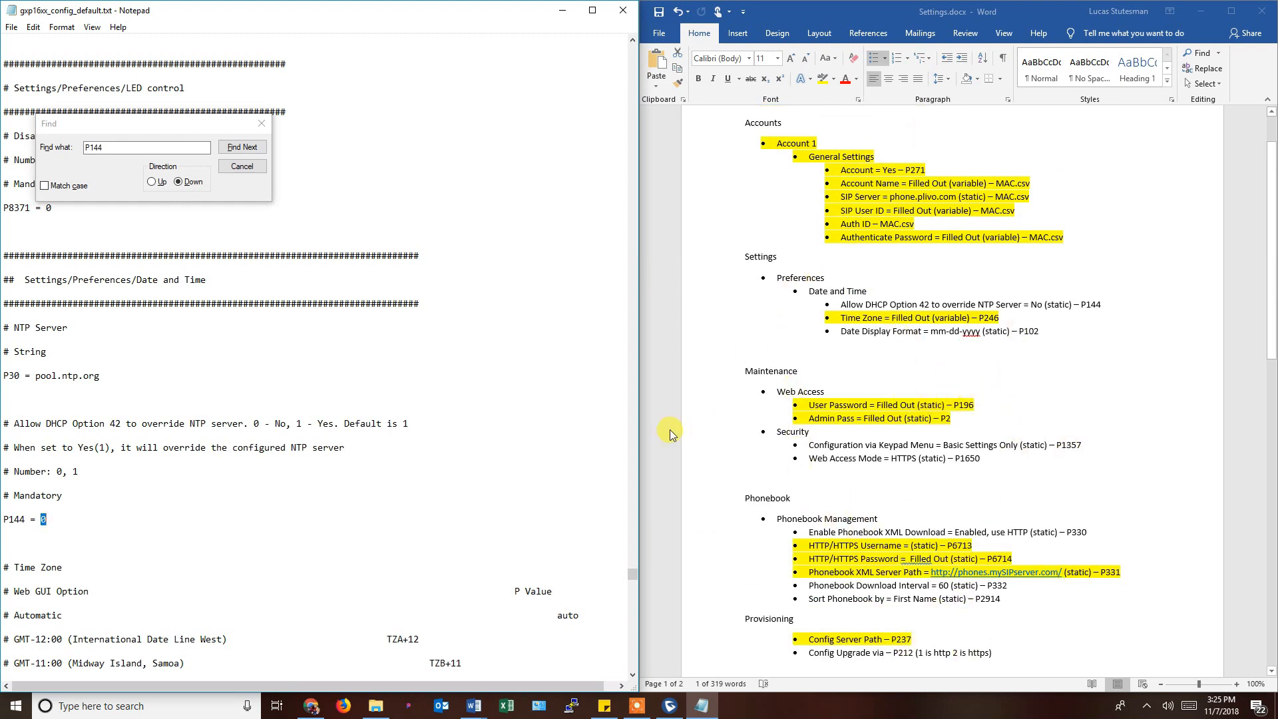
click(291, 414)
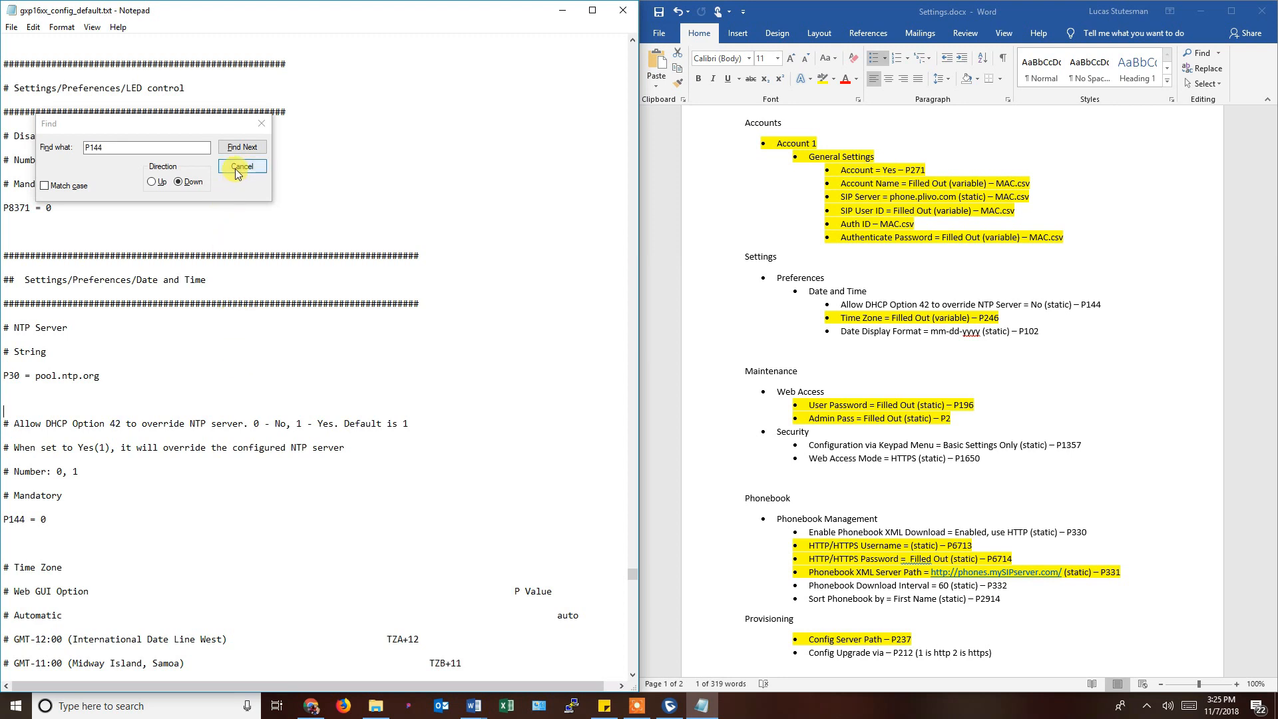
double_click(108, 145)
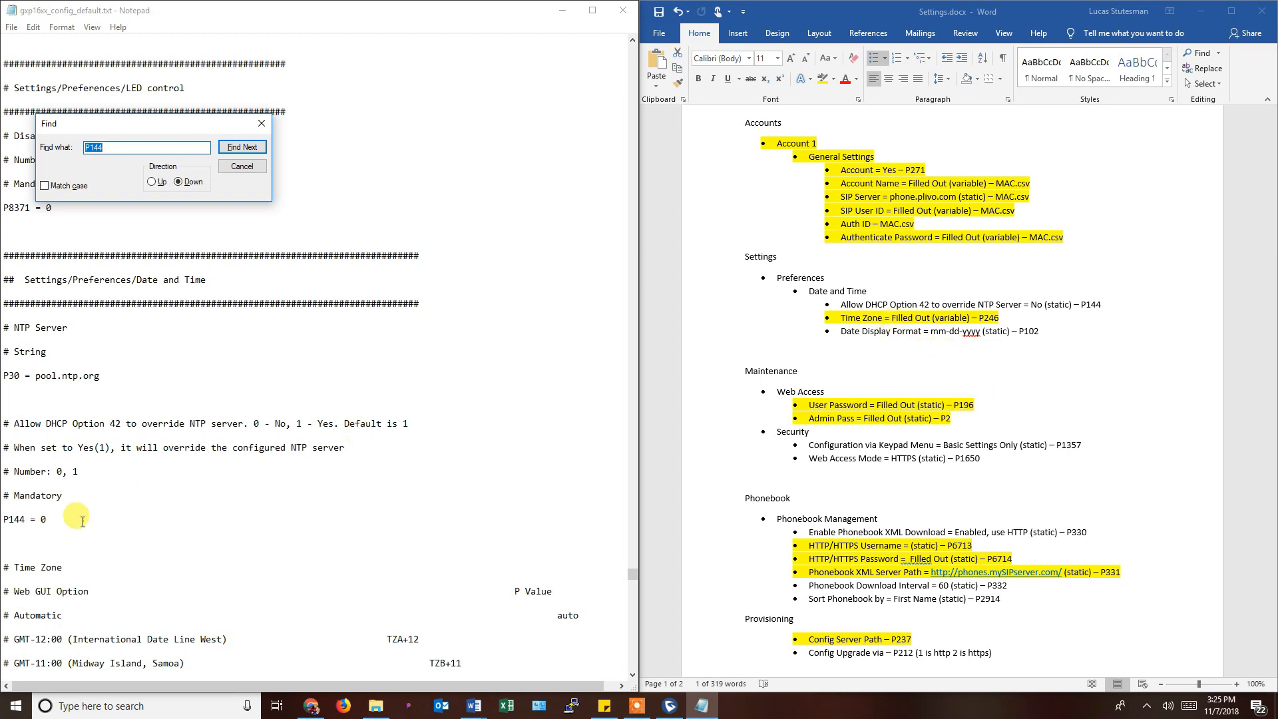
Browse the template's Time Zone codes such as CST6CDT, then select P246 in Settings.docx.
drag(17, 565, 63, 566)
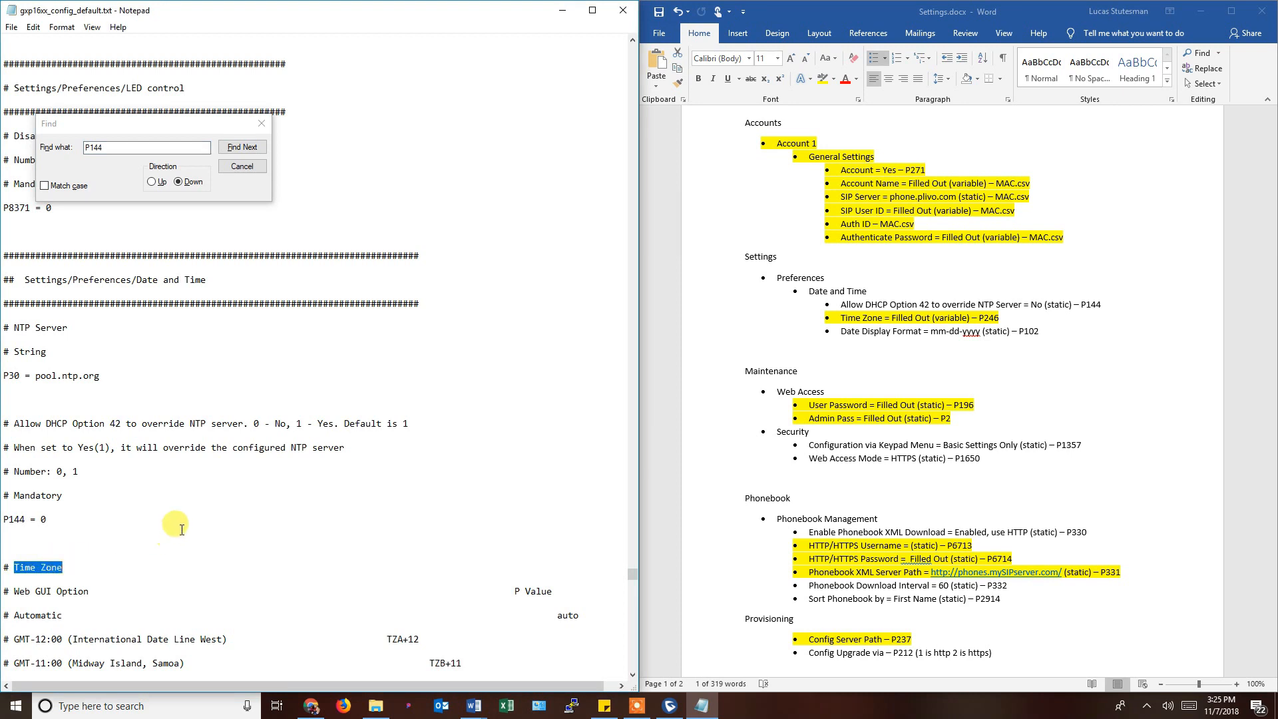
scroll(228, 459, down, 3)
scroll(232, 461, down, 2)
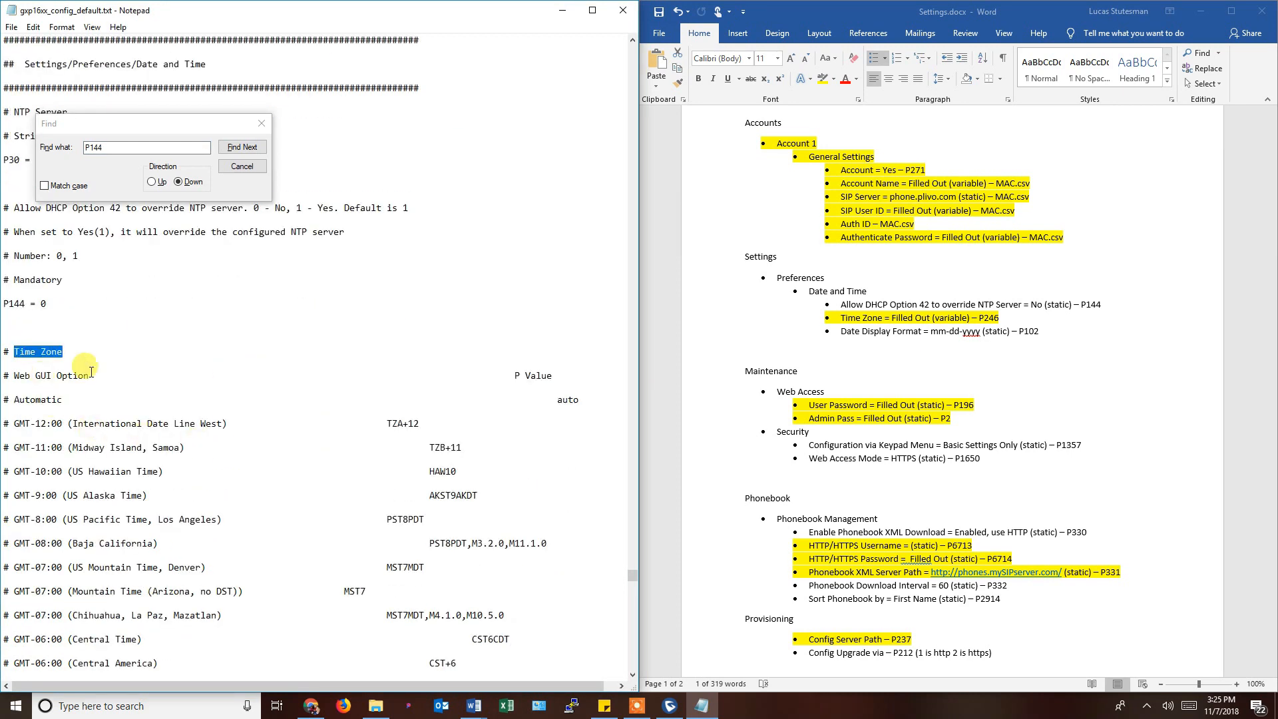
scroll(208, 481, down, 6)
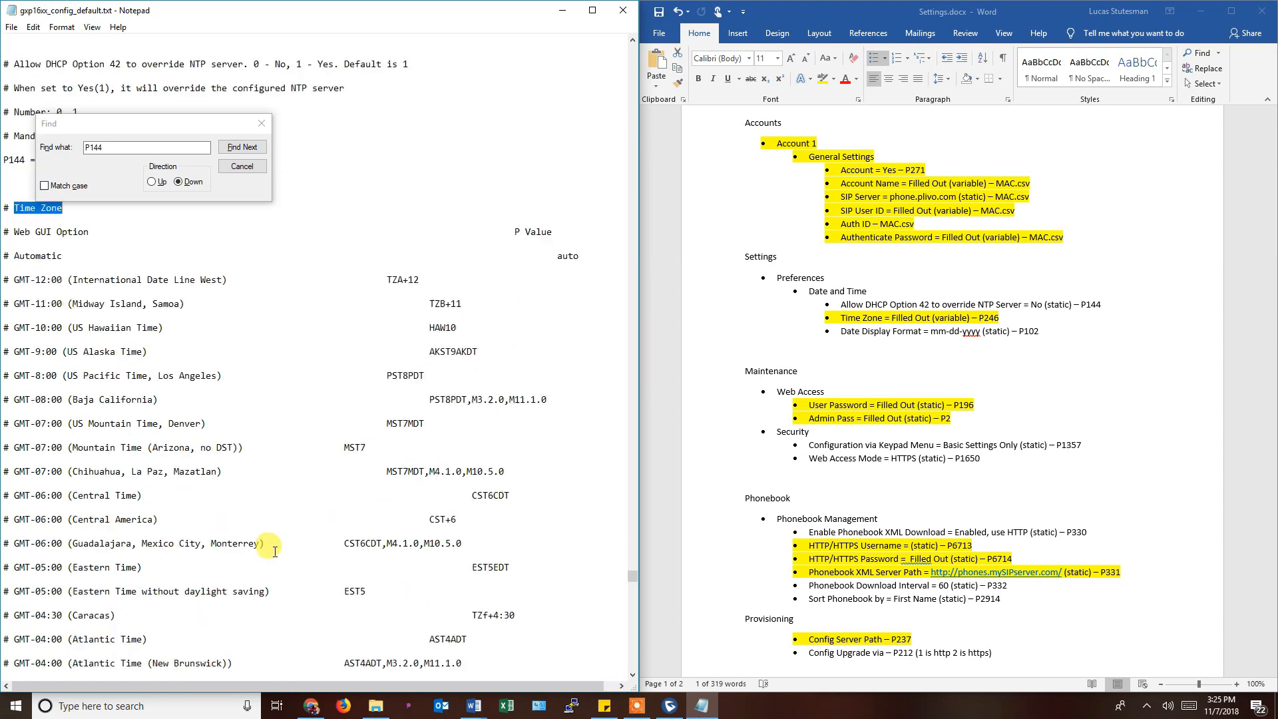
scroll(195, 515, down, 3)
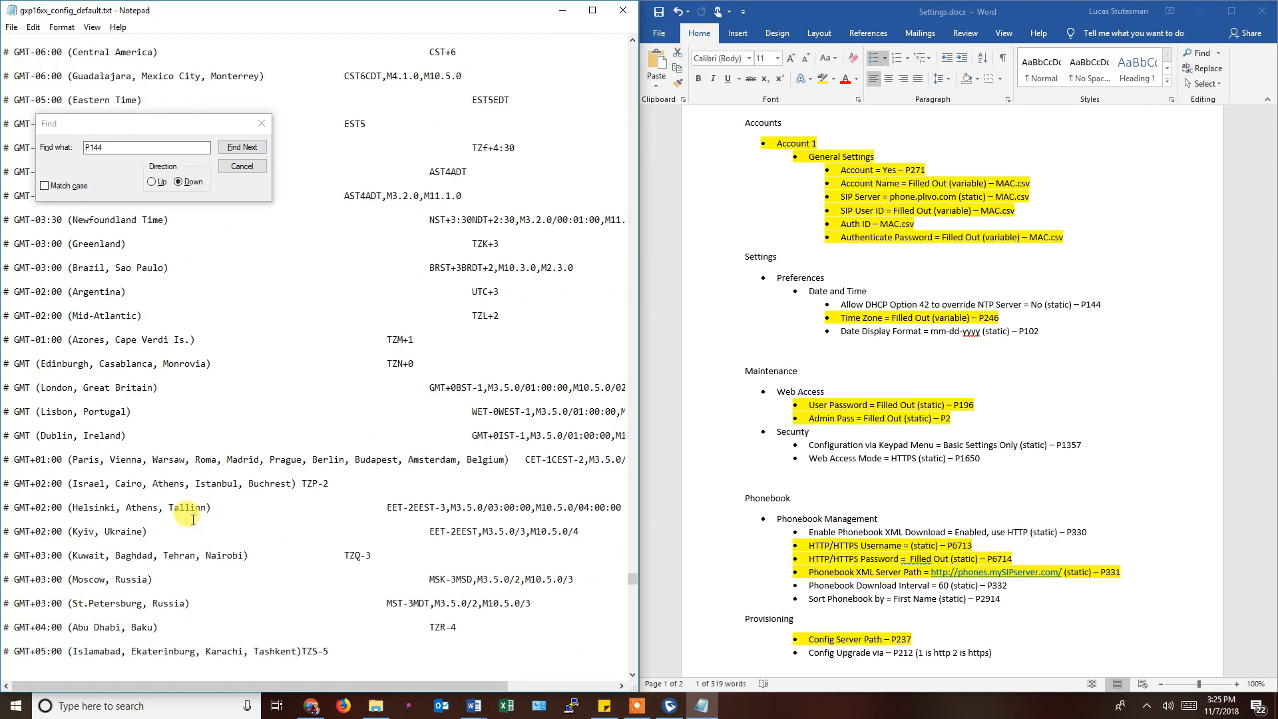
scroll(193, 519, up, 2)
scroll(192, 519, up, 4)
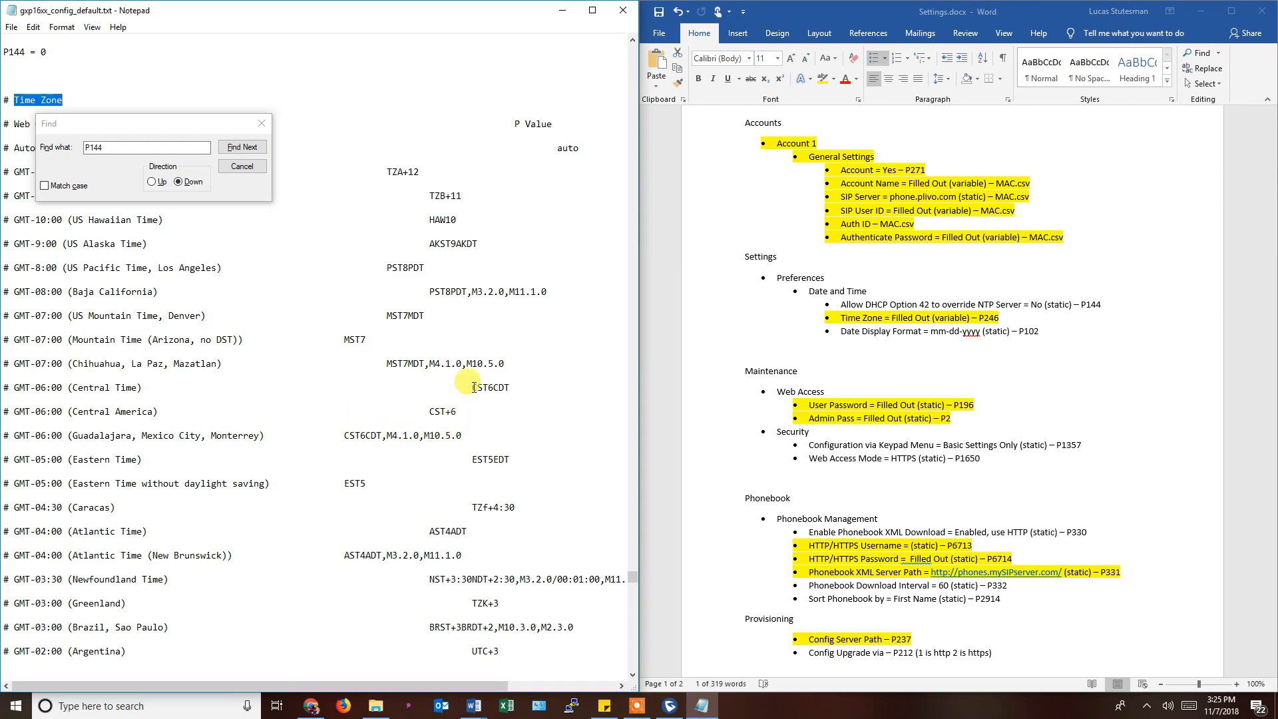
drag(472, 388, 511, 388)
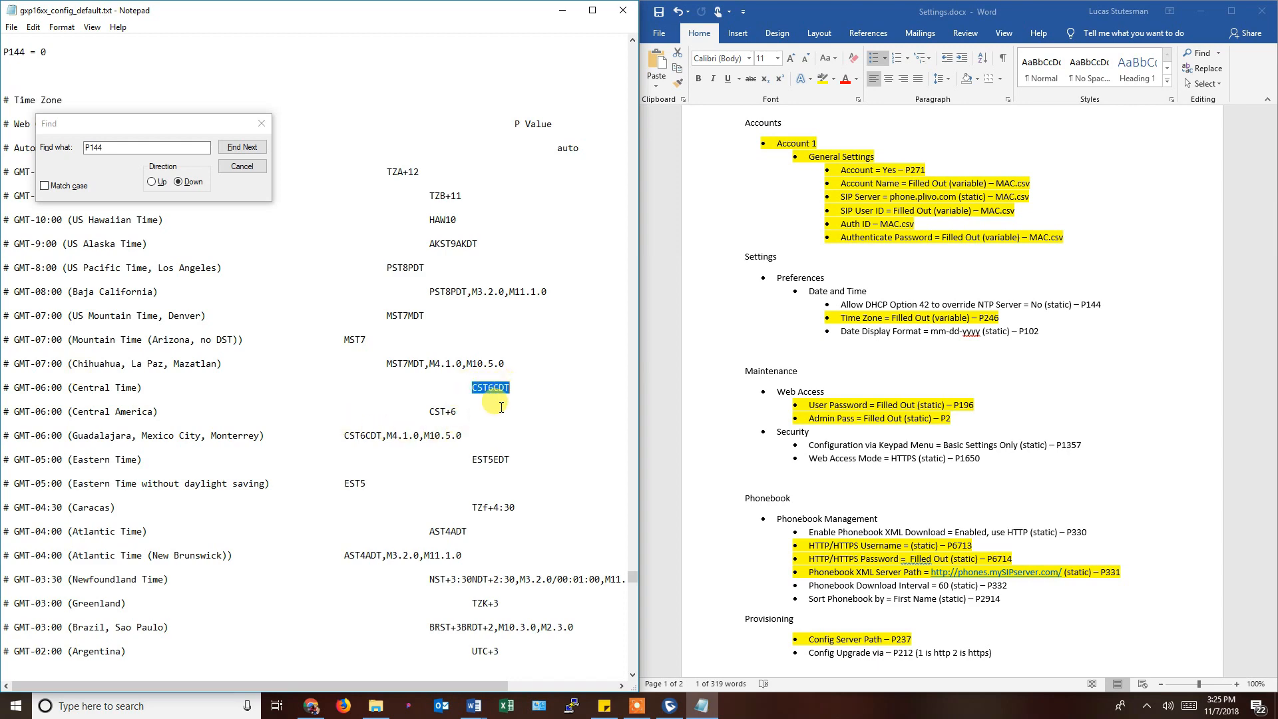
scroll(241, 440, down, 2)
scroll(242, 439, down, 15)
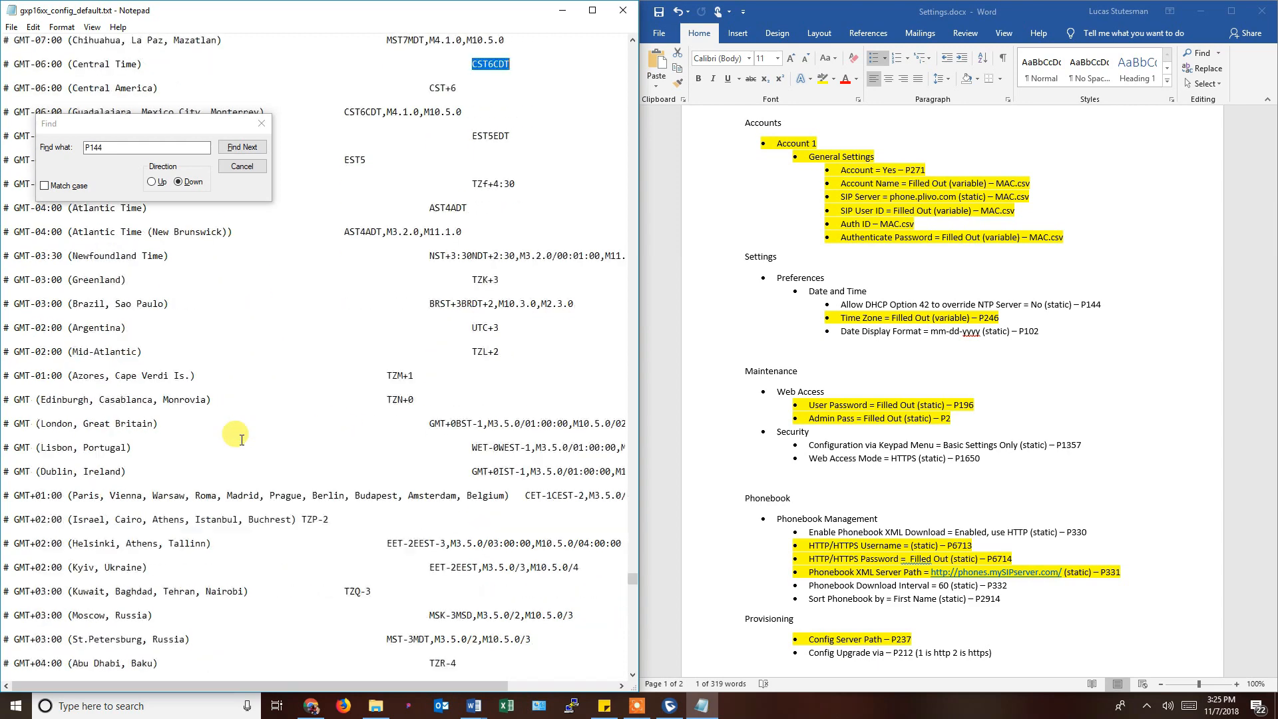
scroll(121, 475, down, 4)
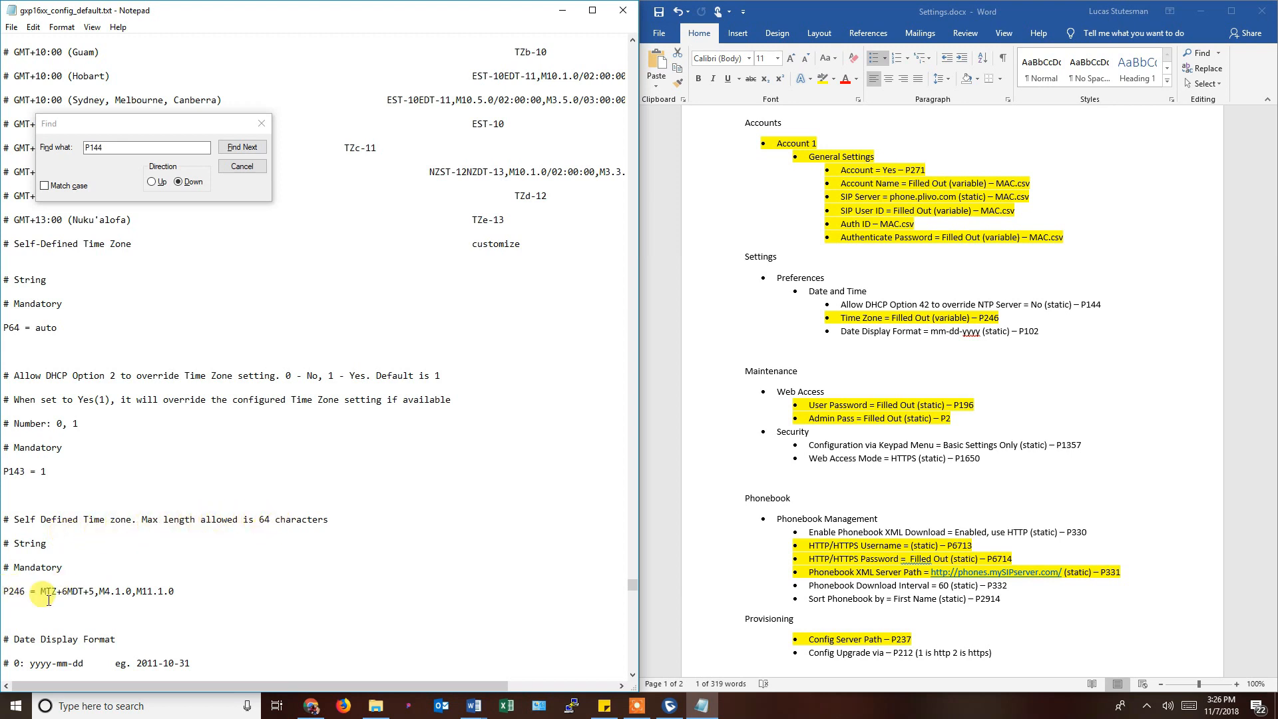
click(1002, 320)
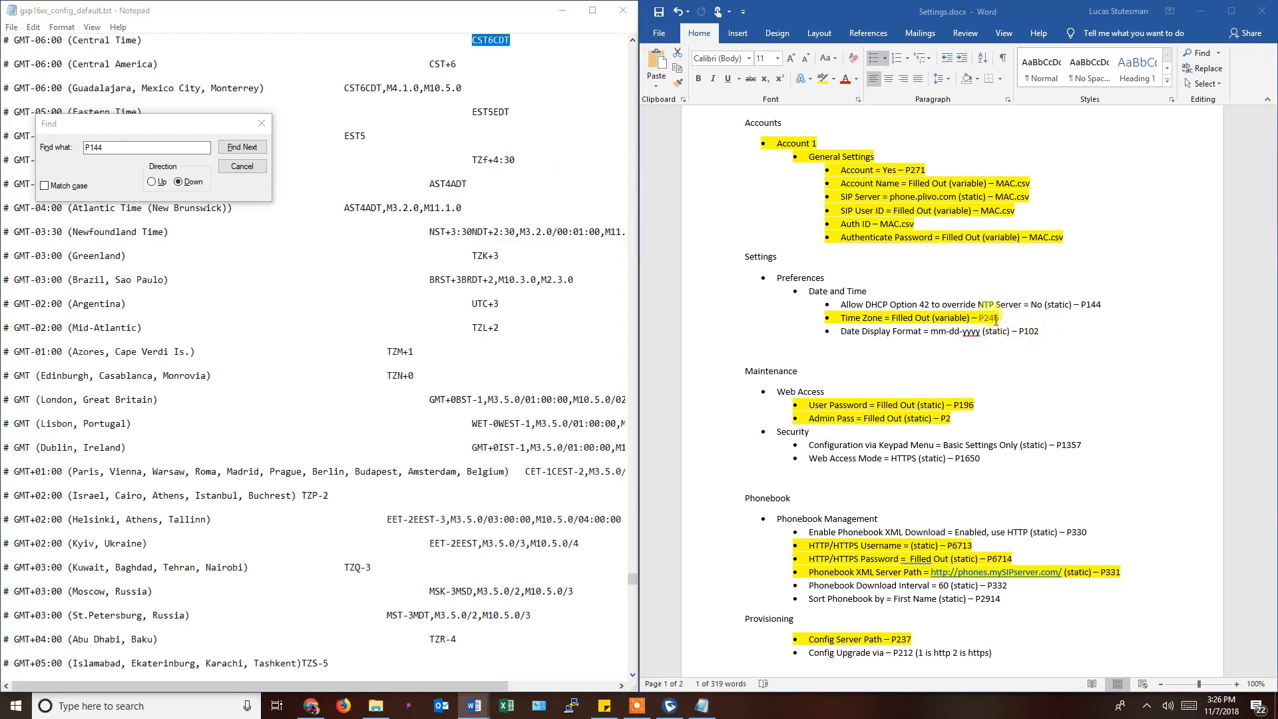
drag(976, 318, 996, 322)
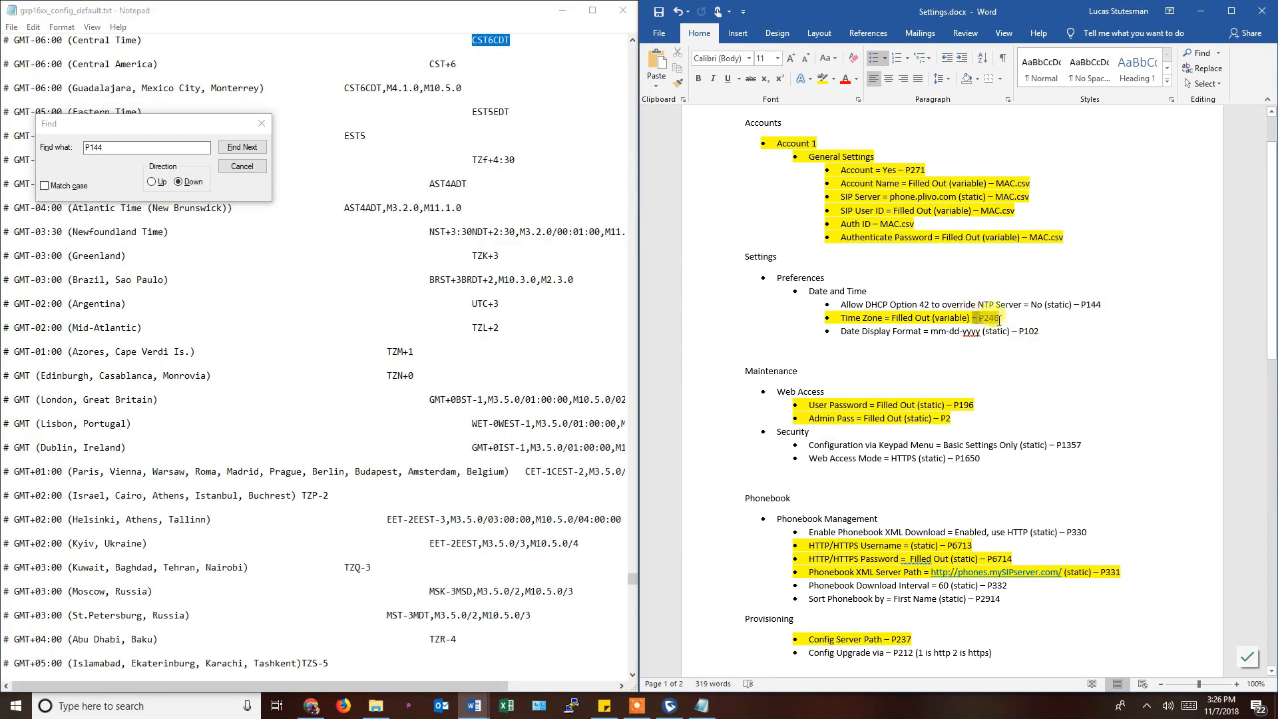
Search for P246 and review Central time zone codes CST6CDT,M4.1.0,M10.5.0 and CST+6.
click(154, 144)
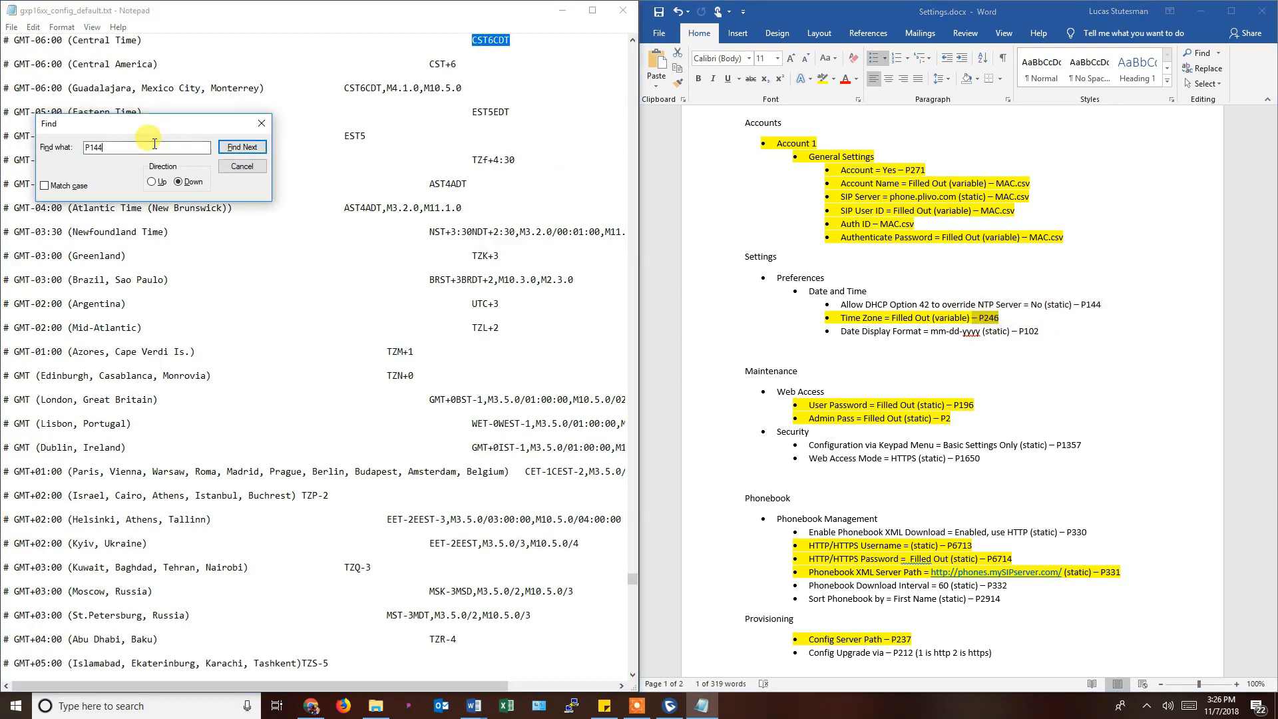
text(P)
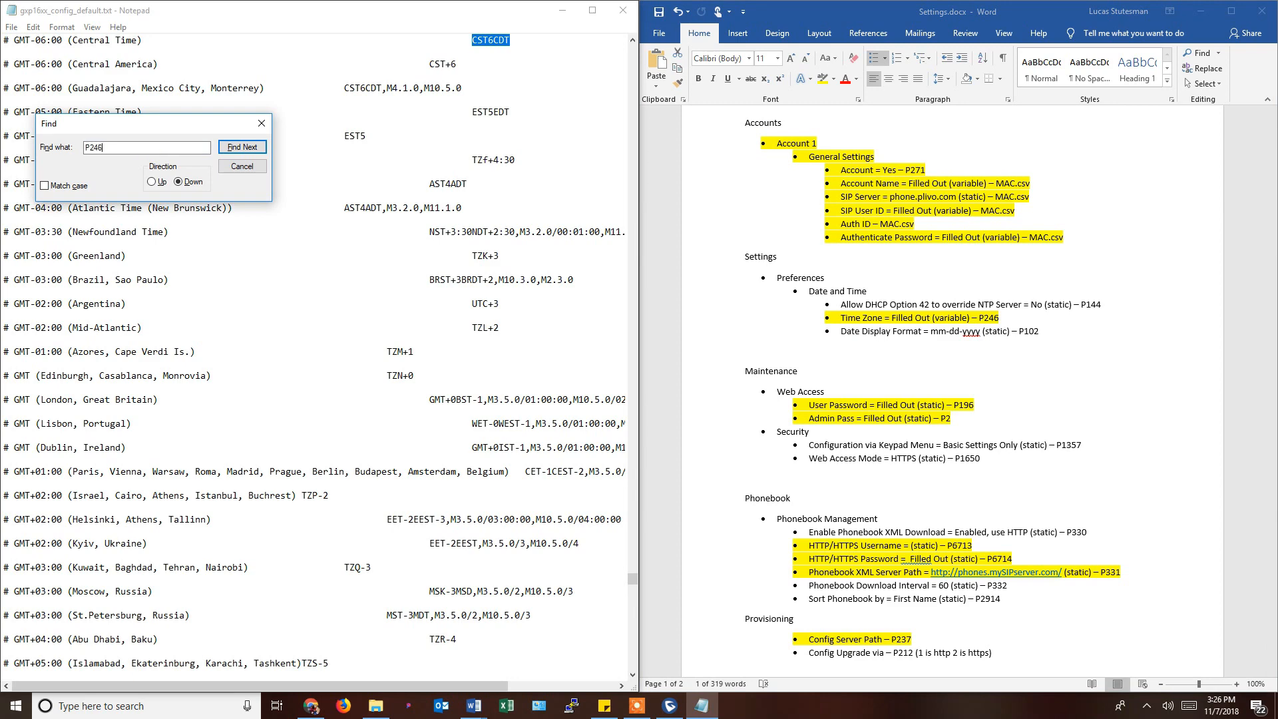
click(242, 147)
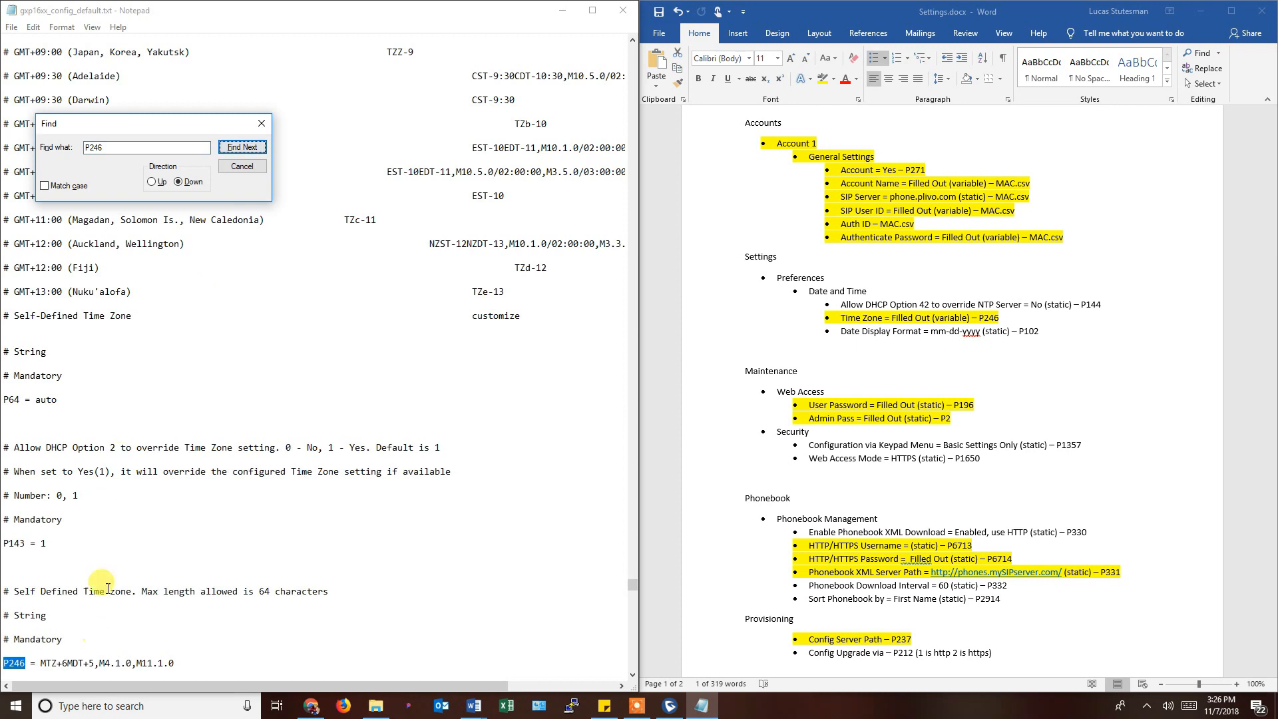
scroll(108, 589, down, 3)
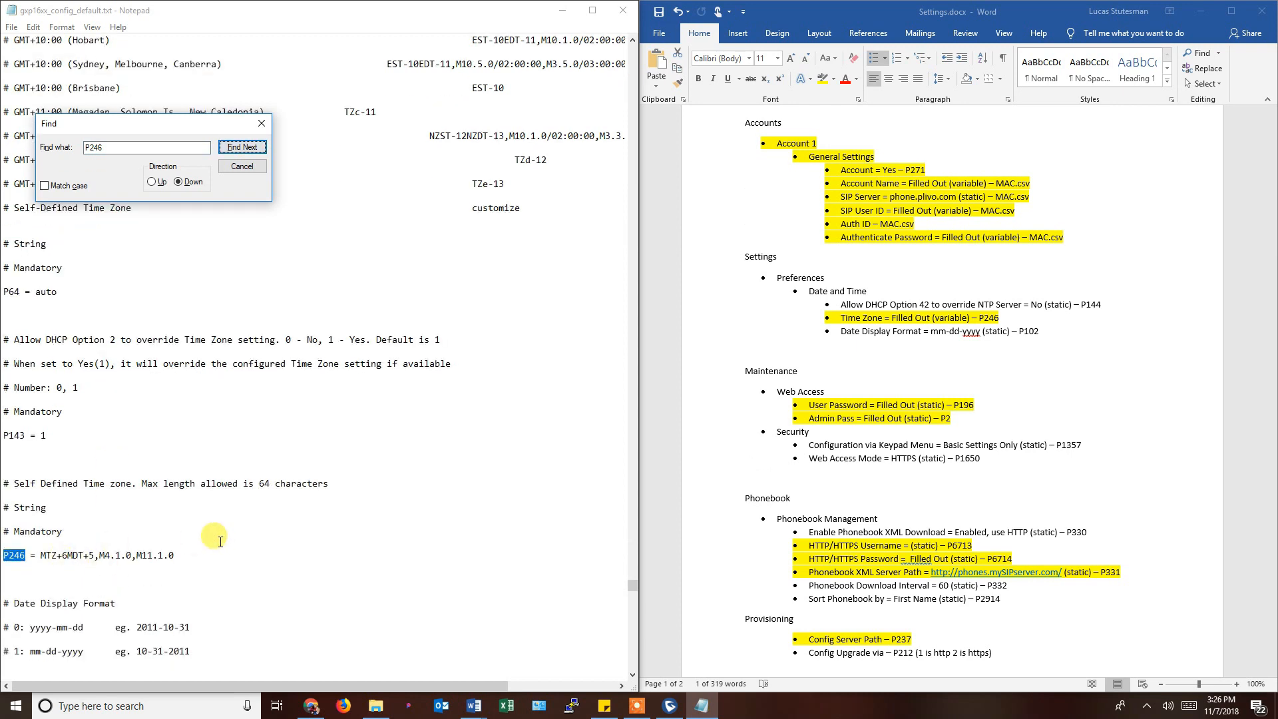
scroll(219, 540, up, 7)
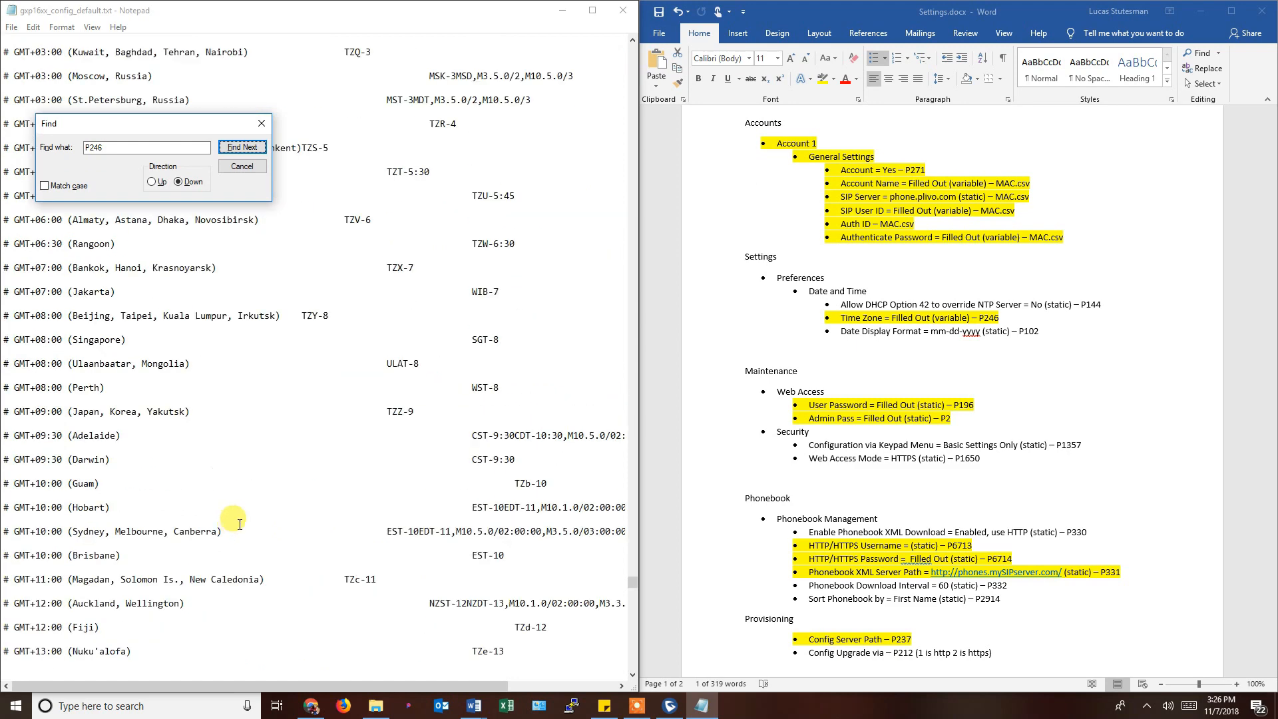
scroll(239, 524, up, 7)
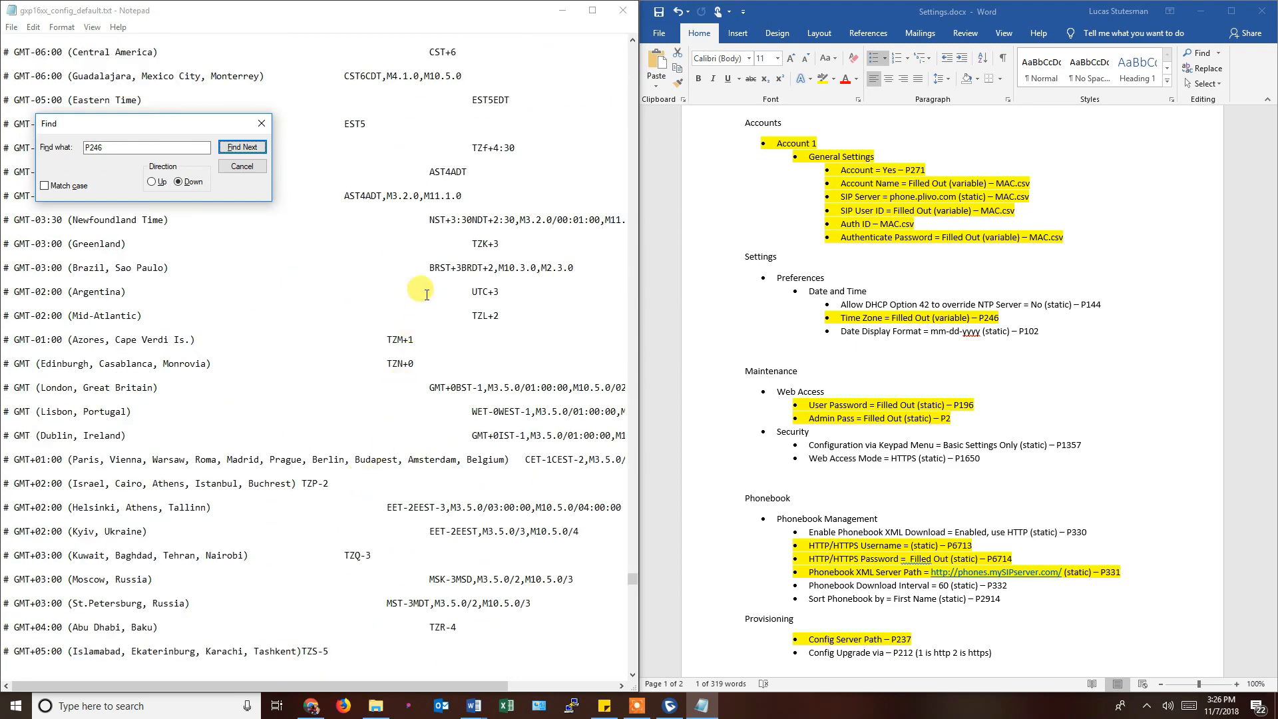
scroll(426, 294, up, 2)
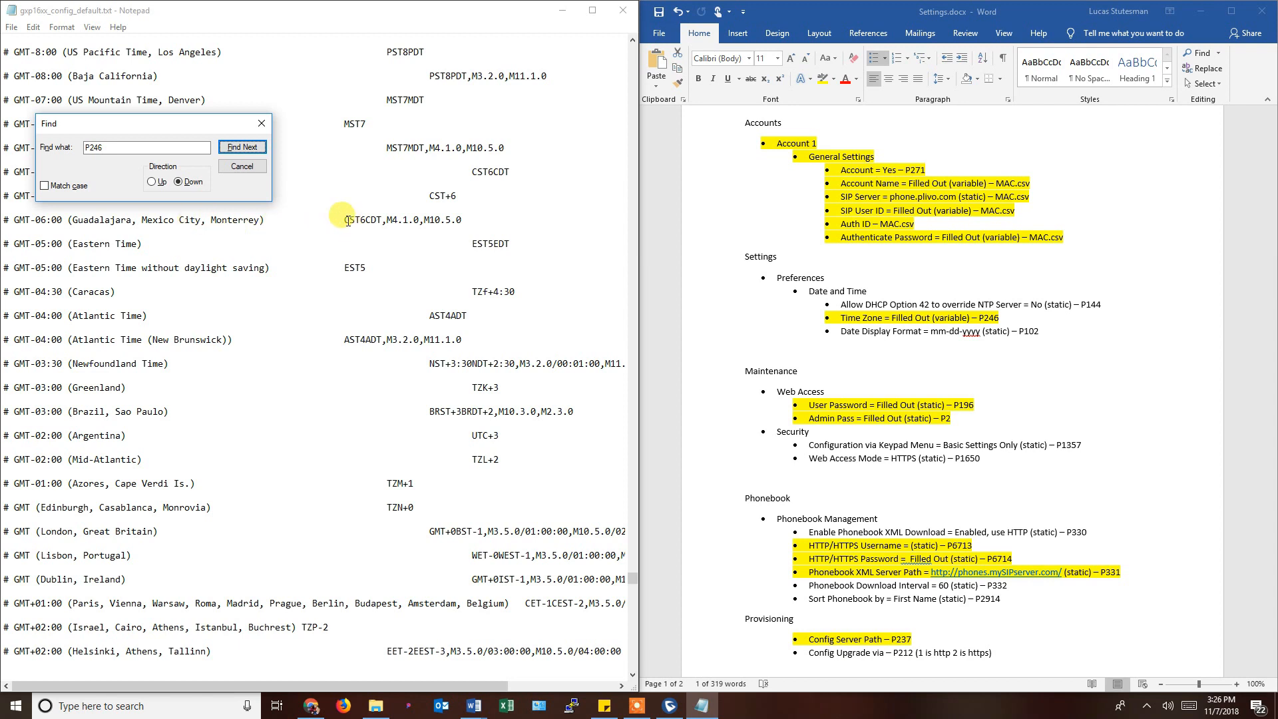
drag(346, 219, 464, 219)
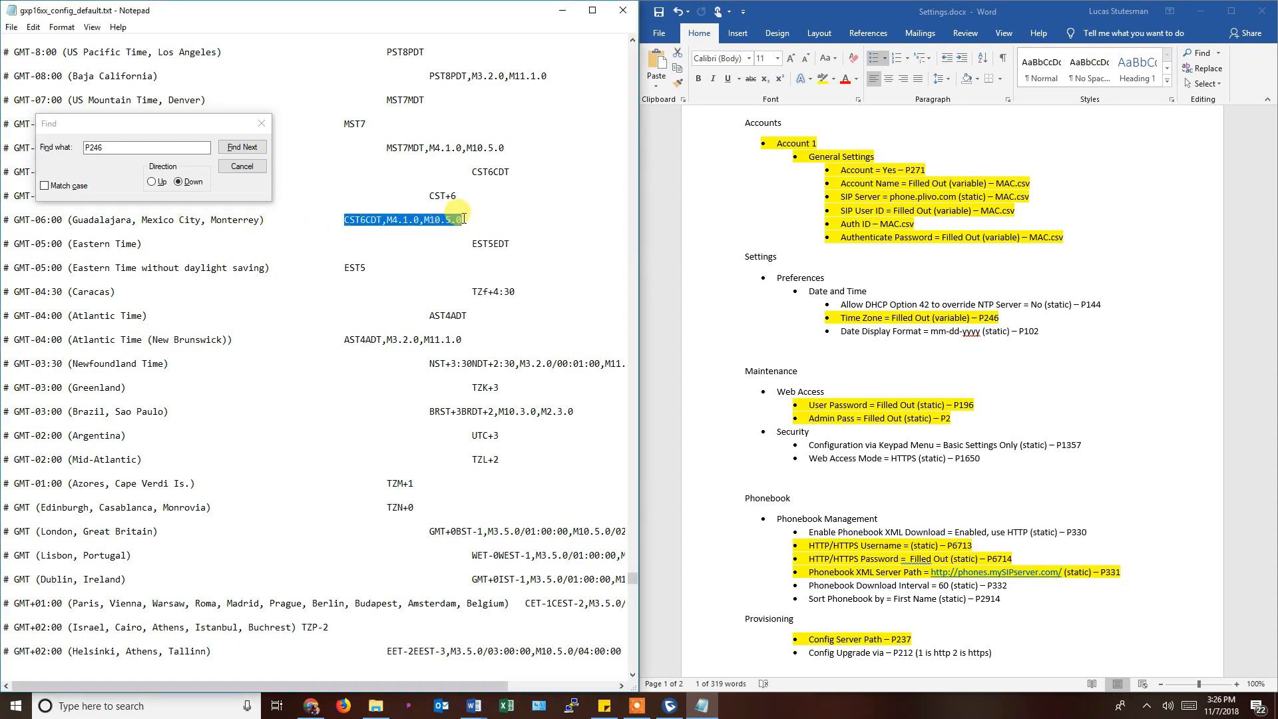
scroll(402, 271, up, 1)
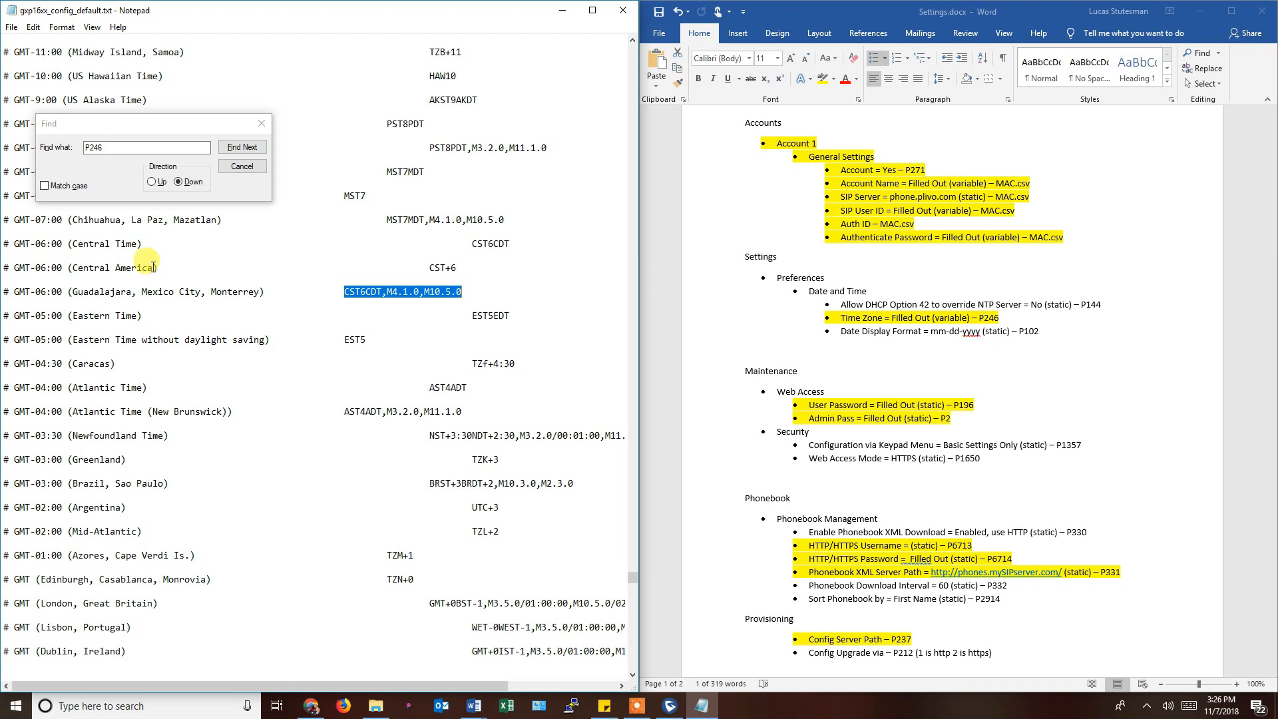
drag(430, 268, 510, 245)
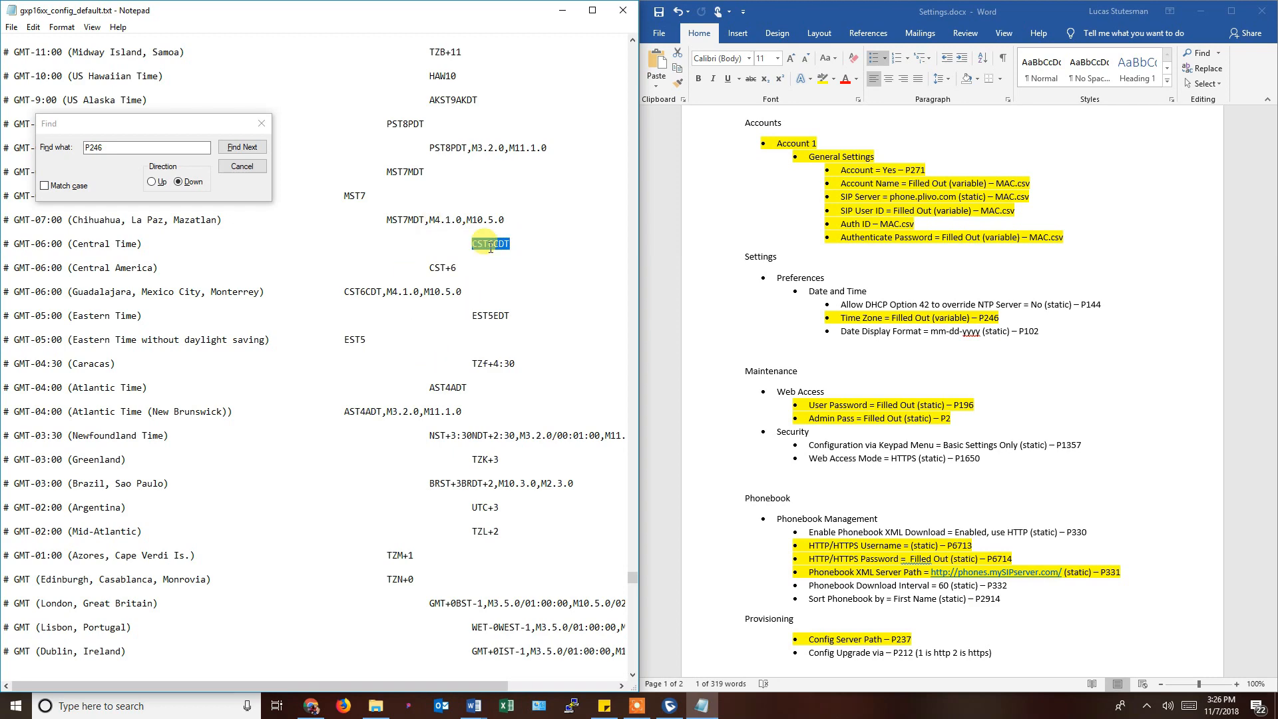
Select the P246 value MTZ+6MDT+5,M4.1.0,M11.1.0, then select P102 in Settings.docx.
scroll(415, 480, down, 5)
scroll(418, 477, down, 11)
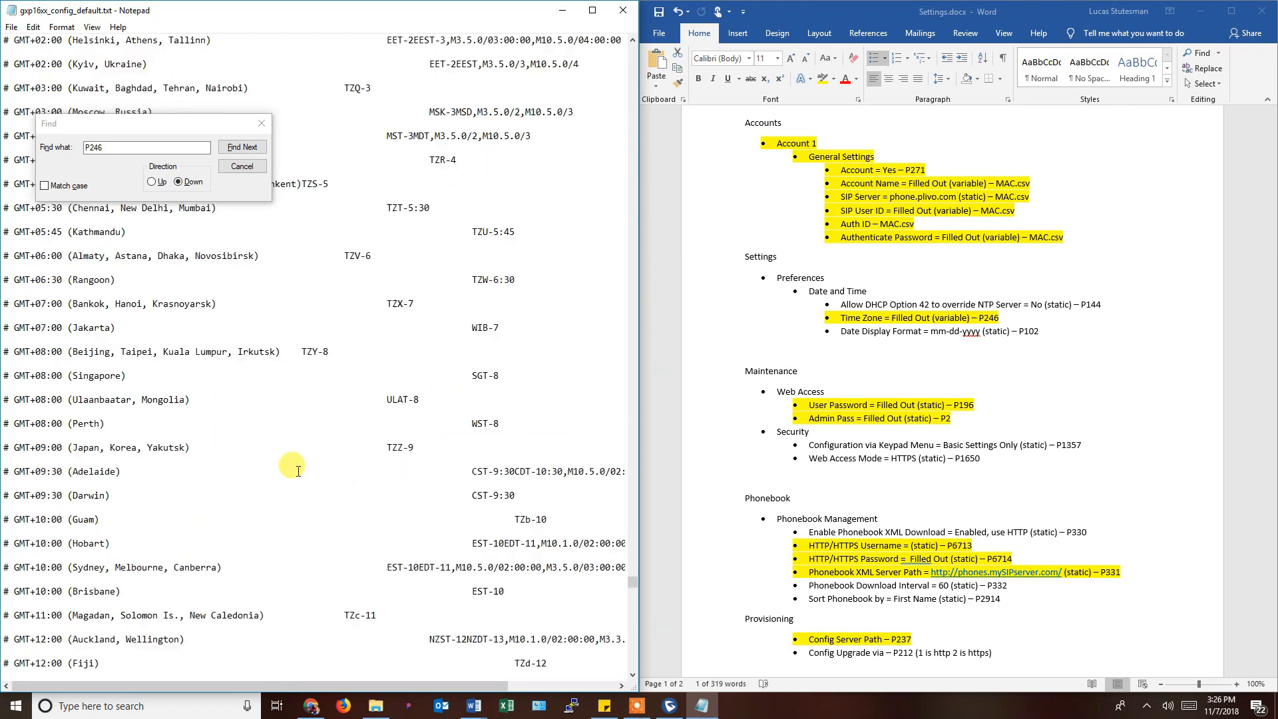
click(241, 147)
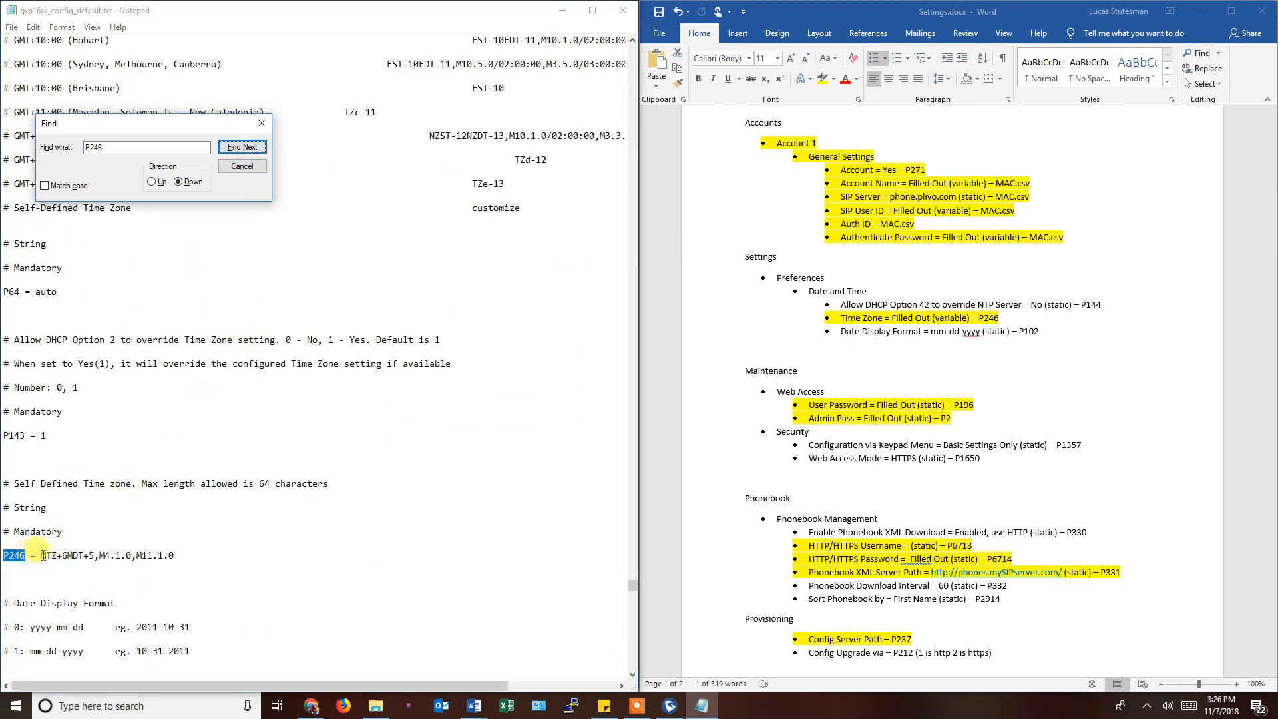
drag(41, 555, 196, 571)
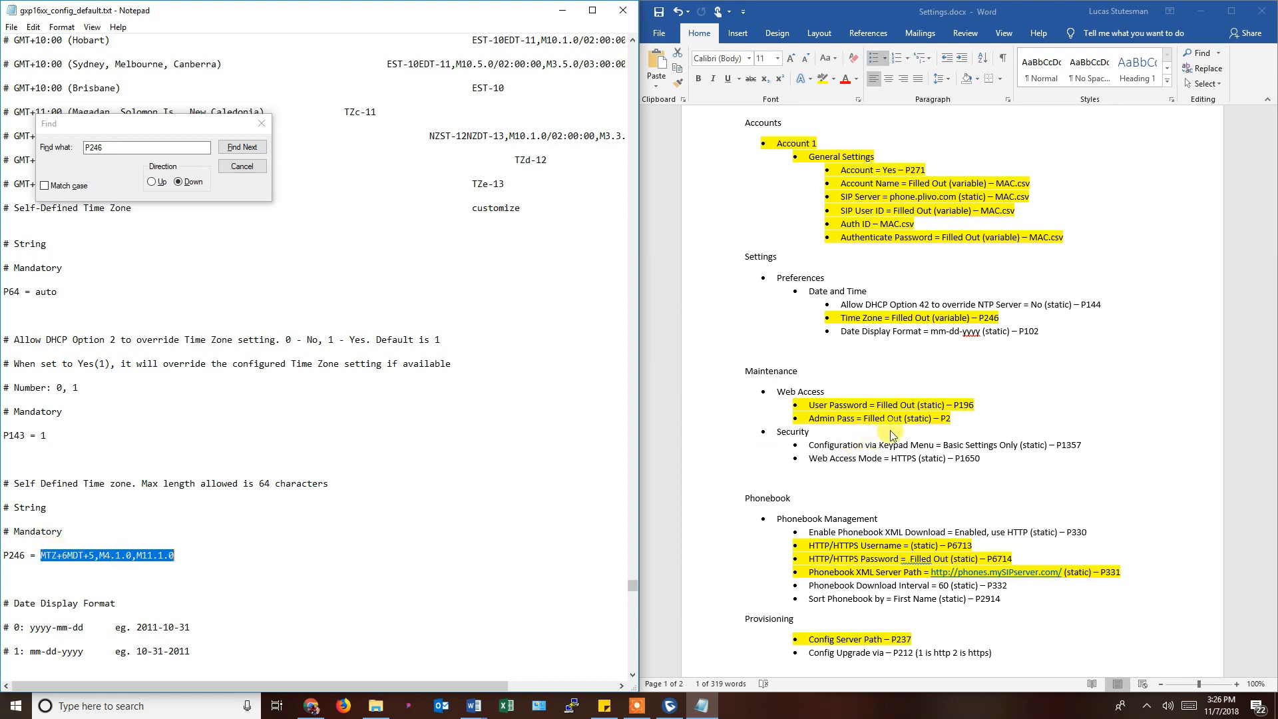
click(864, 322)
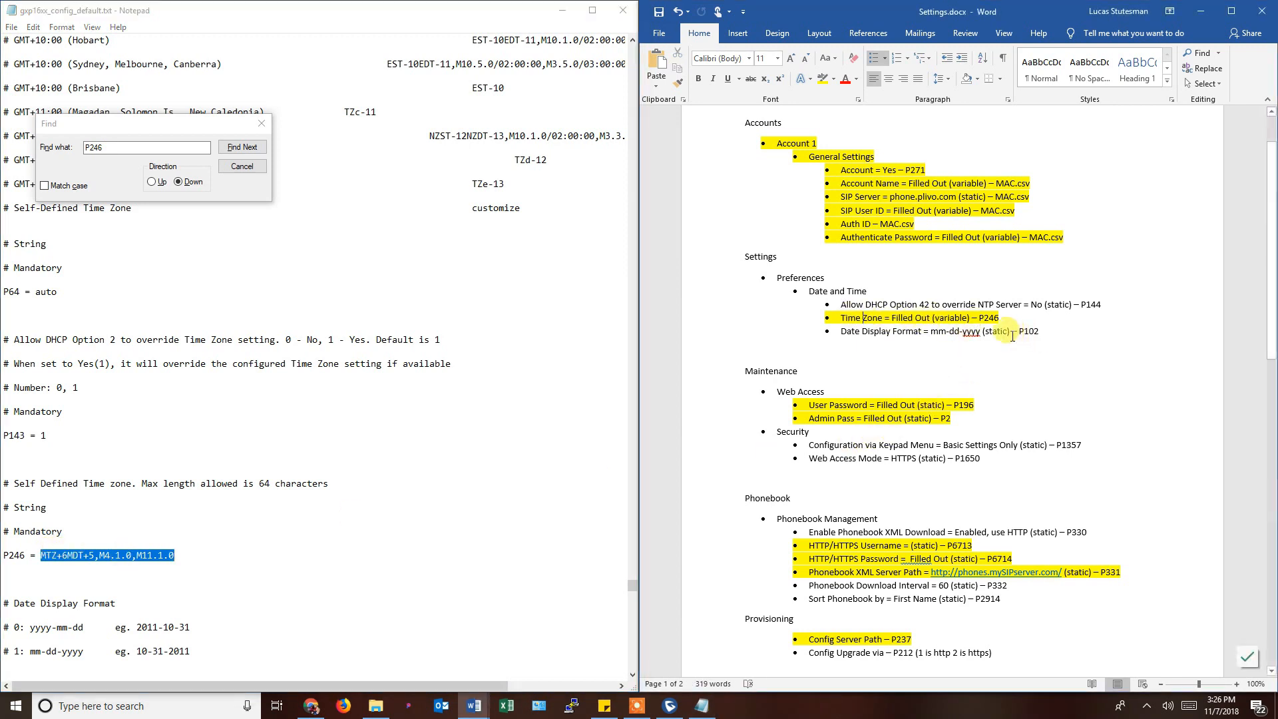
drag(1020, 331, 1037, 332)
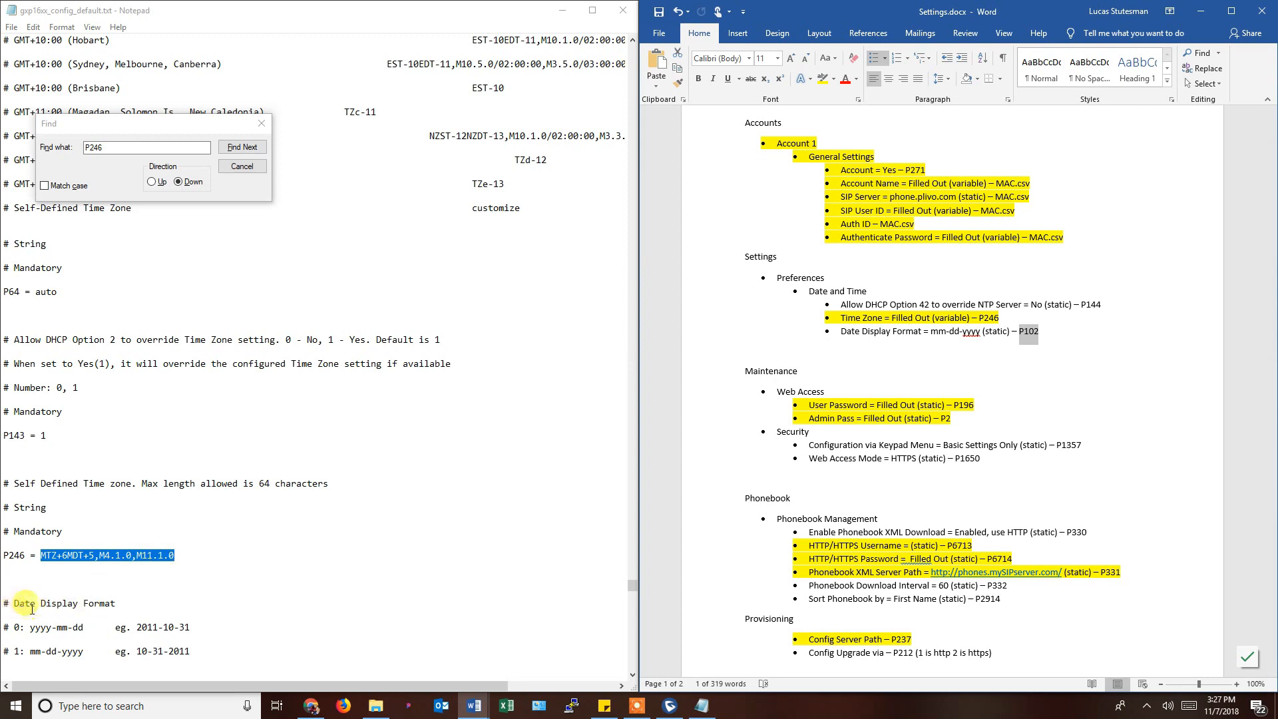
Search for P102 and confirm 'P102 = 1' matches the mm-dd-yyyy date format.
click(134, 148)
text(P)
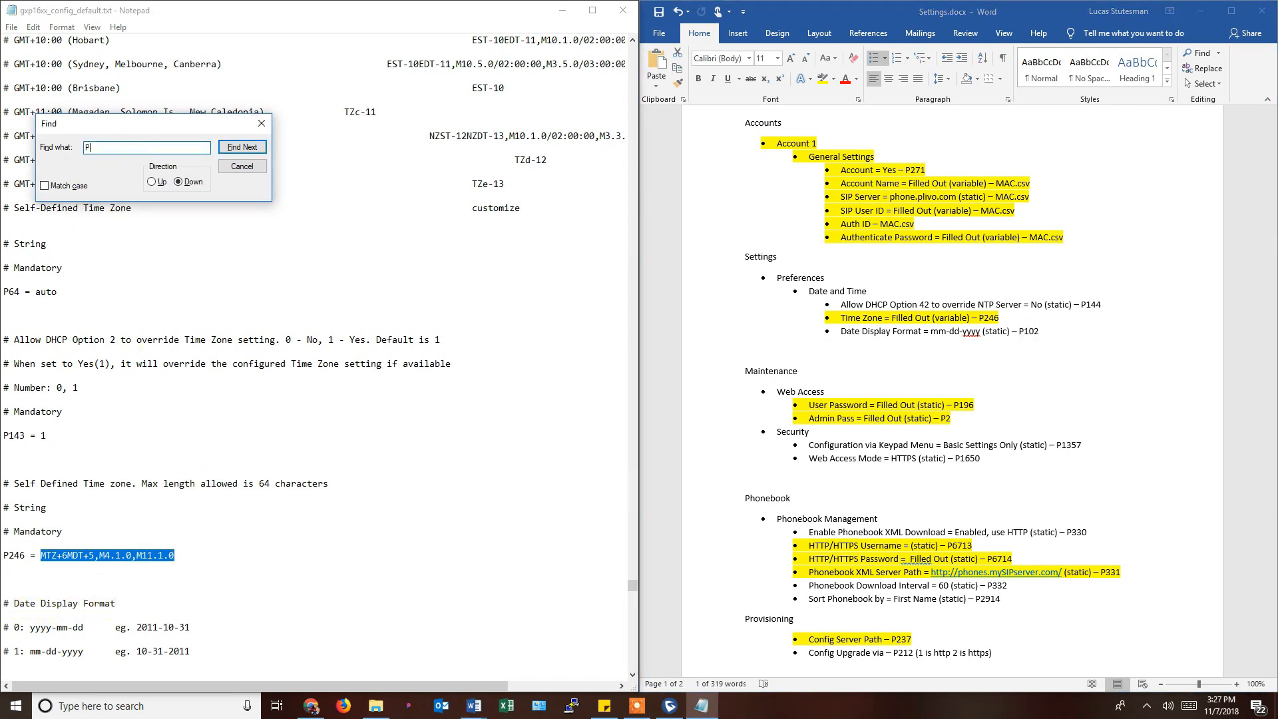
click(254, 153)
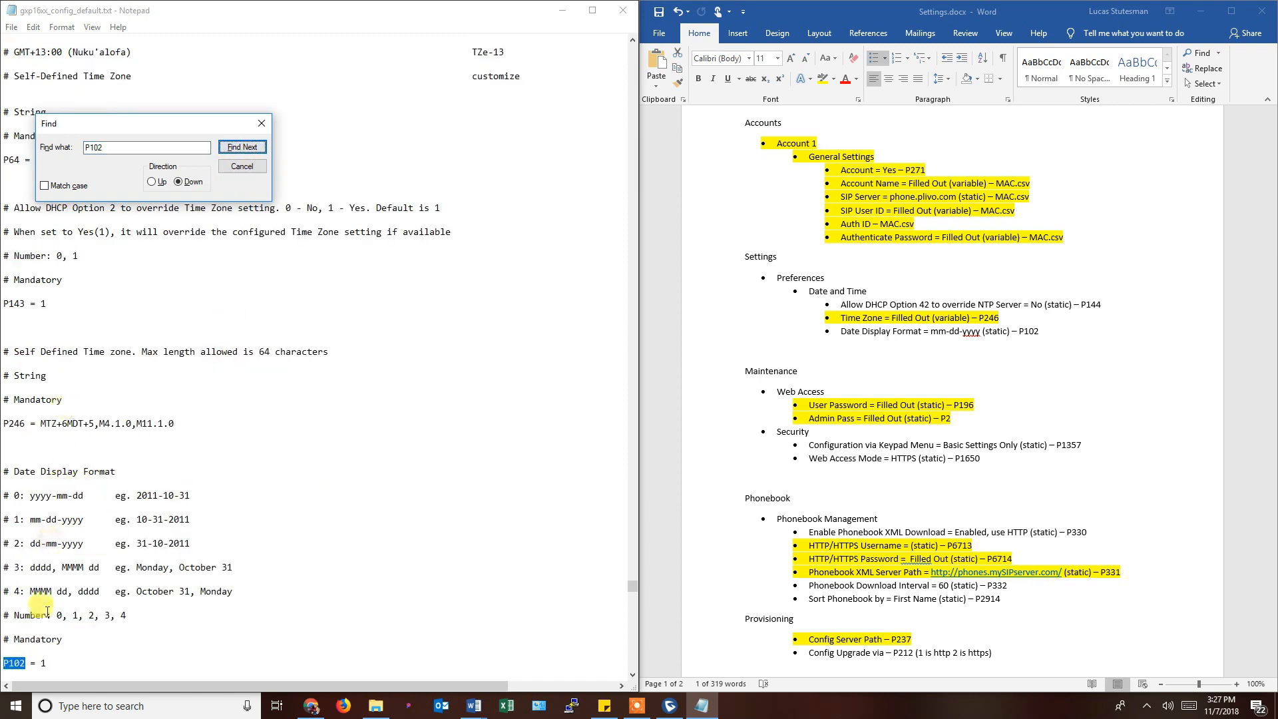
scroll(87, 639, down, 1)
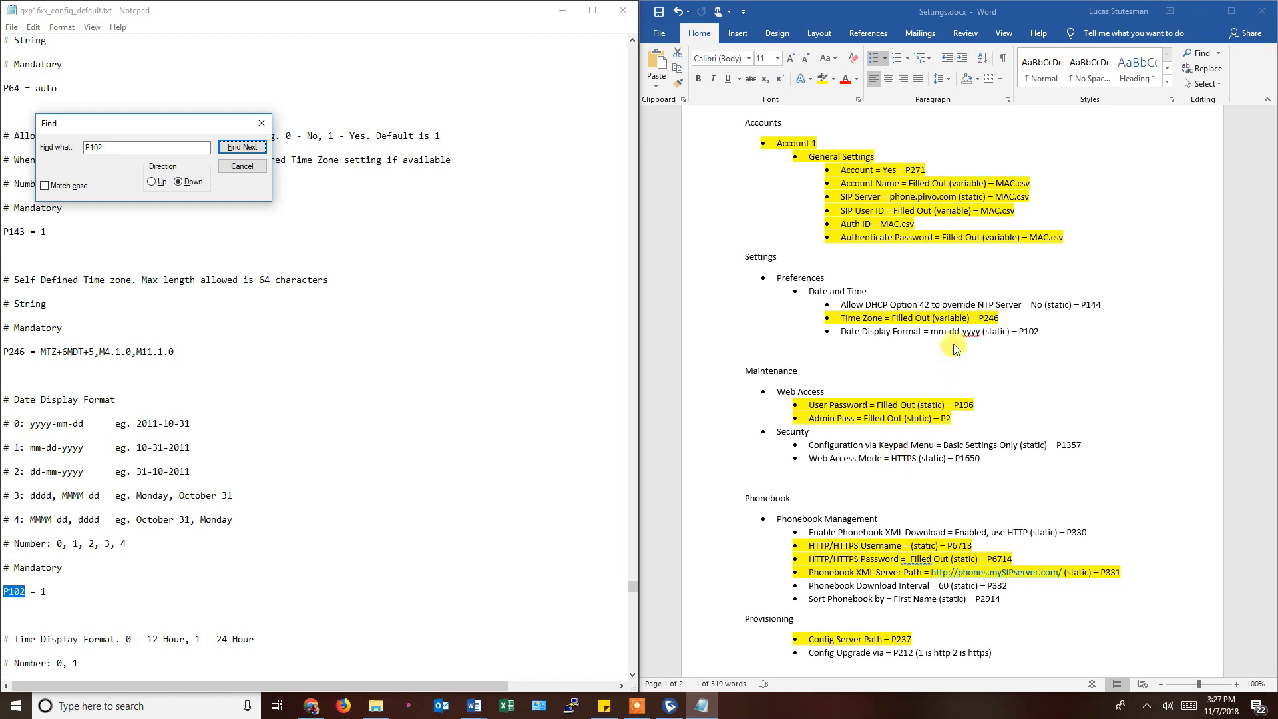
drag(932, 333, 982, 332)
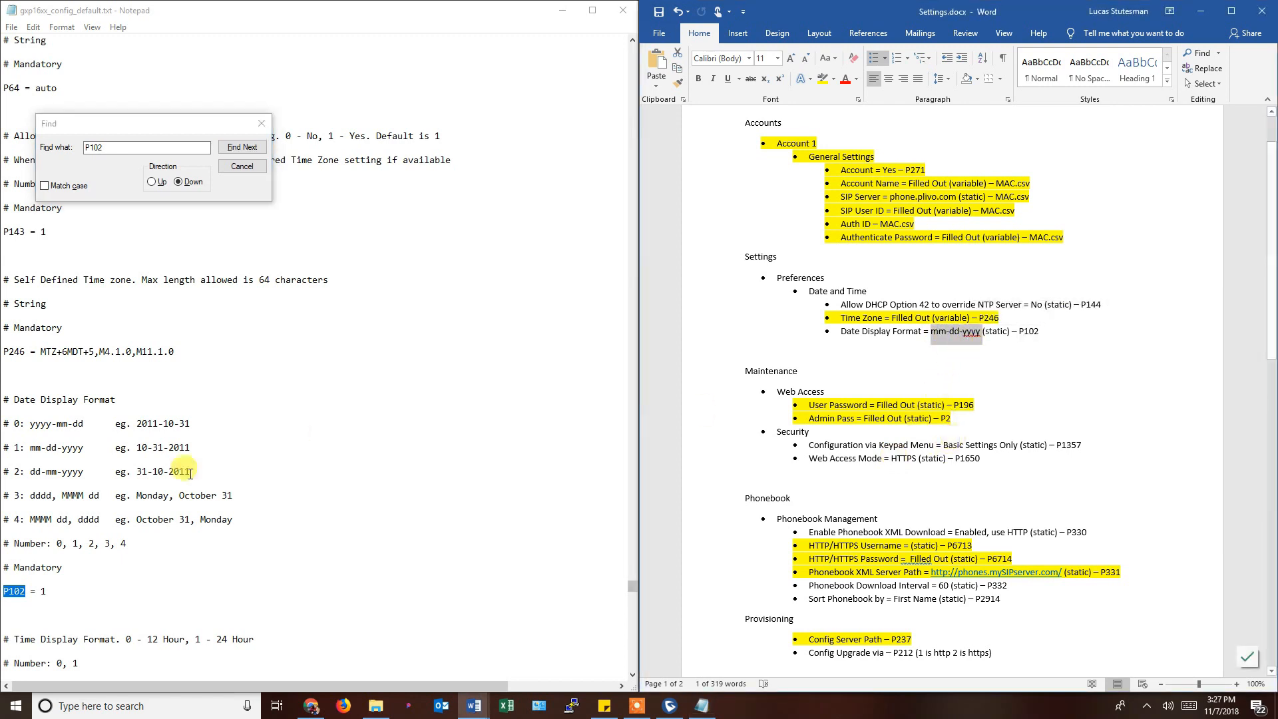
click(40, 605)
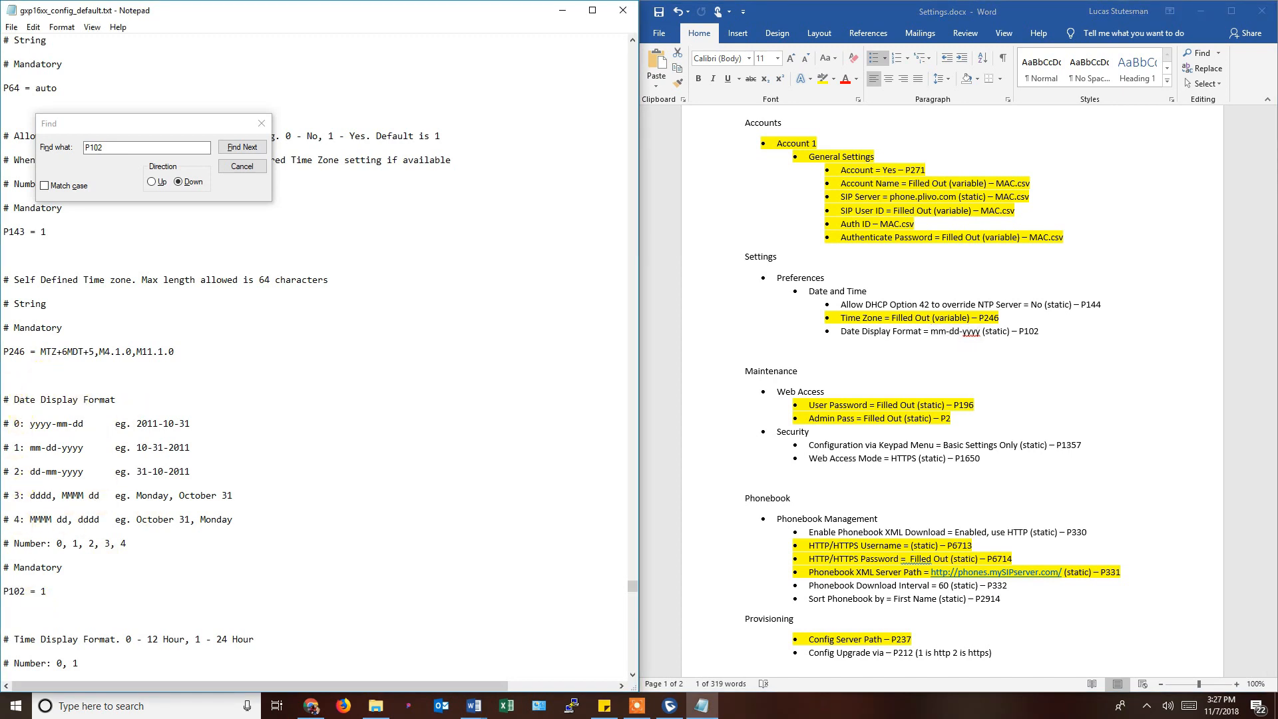
drag(6, 402, 166, 561)
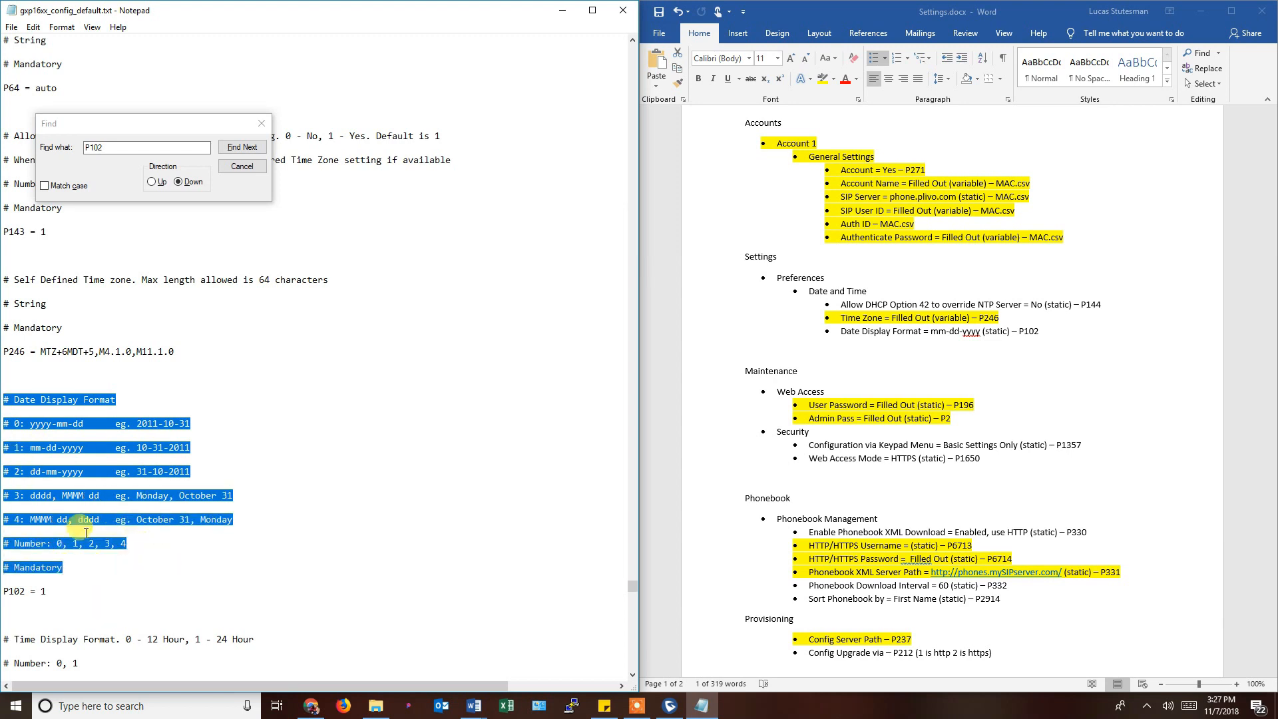
click(9, 398)
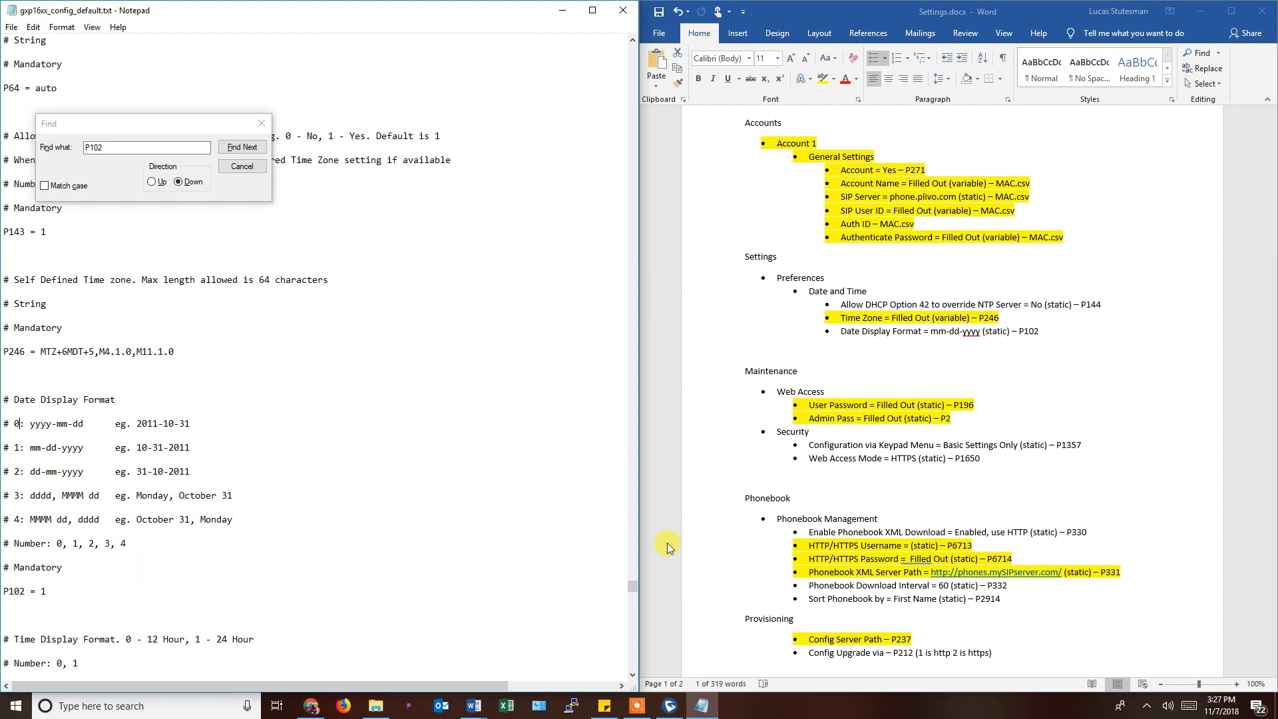
Select the P196 User Password and P2 Admin Pass codes in Settings.docx.
click(977, 348)
click(875, 405)
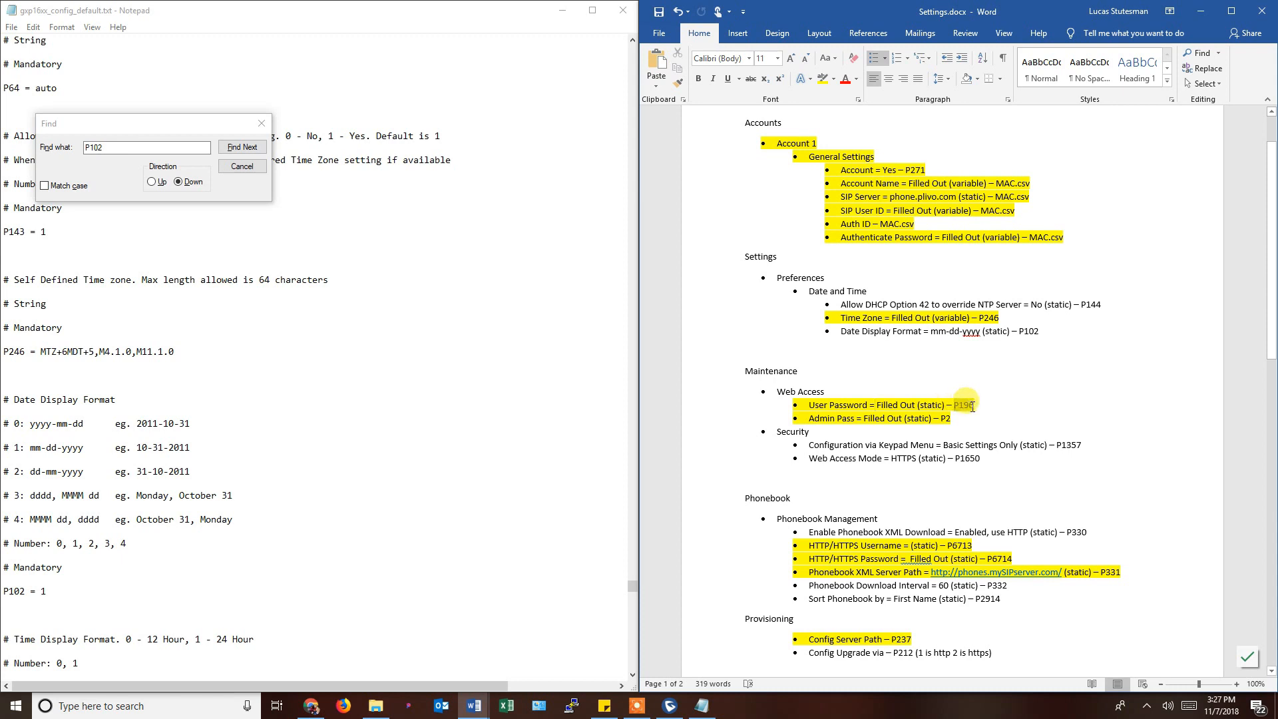
double_click(971, 406)
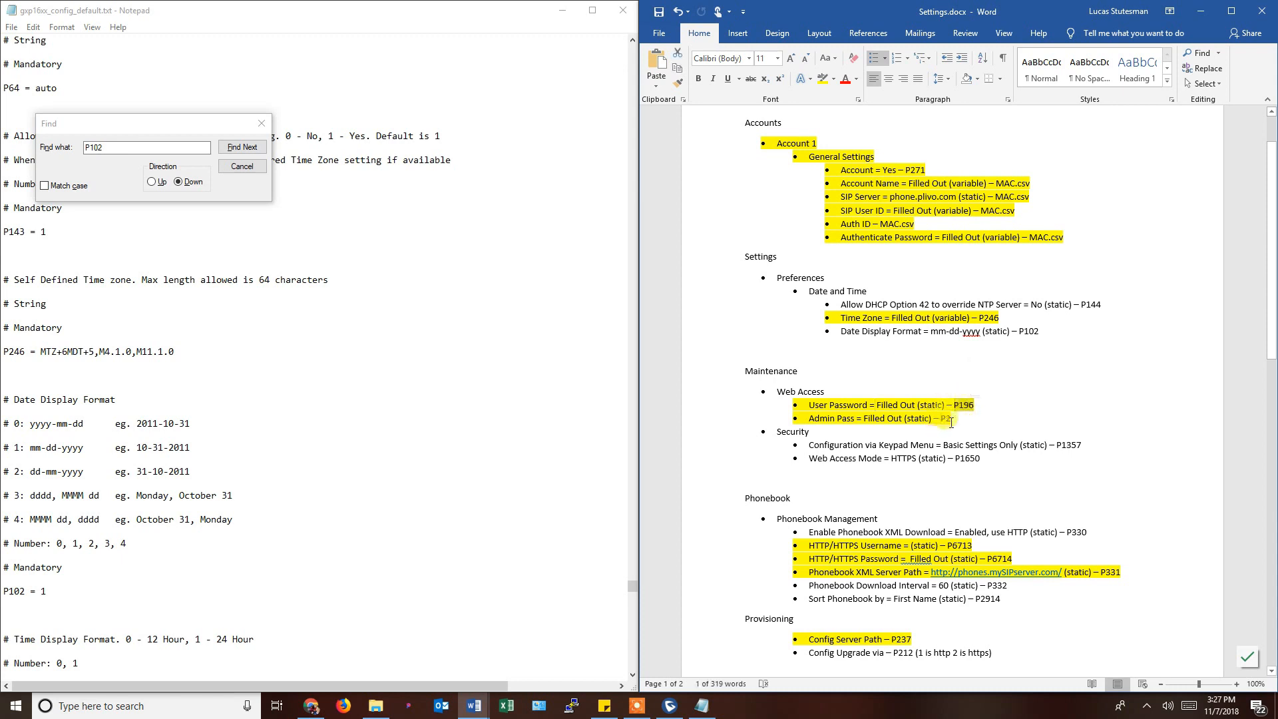
double_click(945, 418)
click(196, 148)
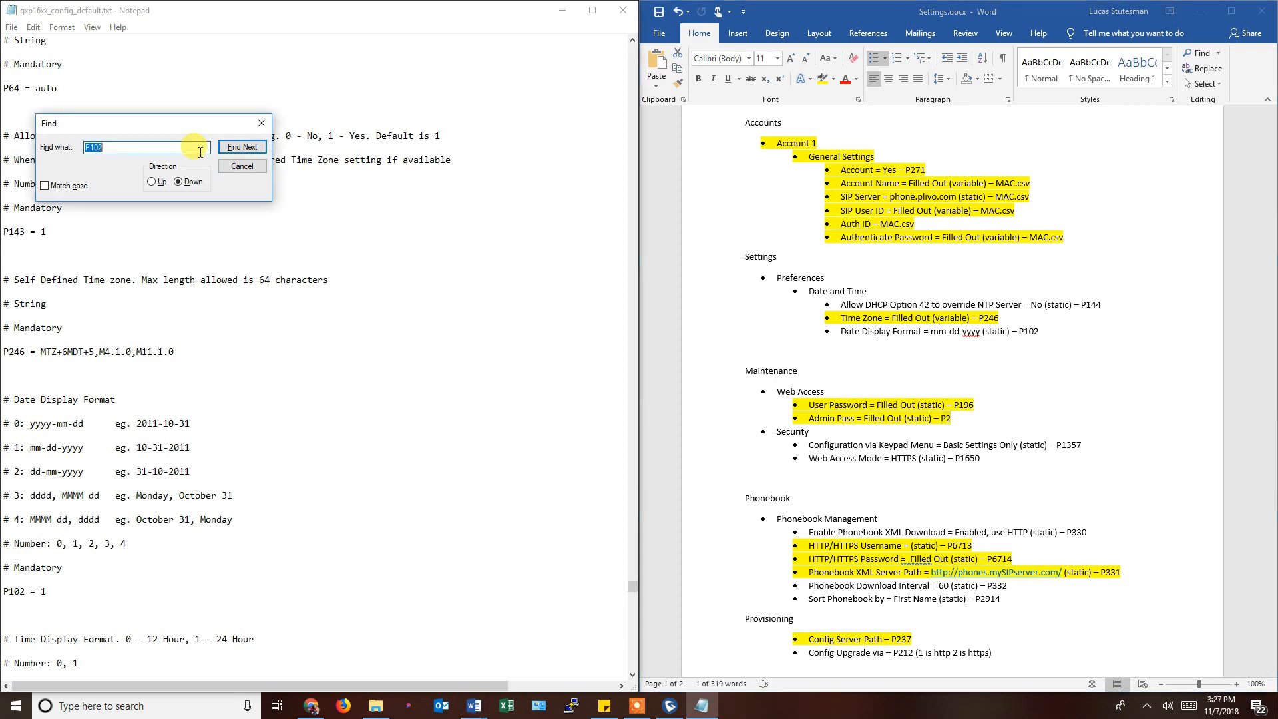
Search the config file for P2 and step through the first matches.
text(P2)
key(Return)
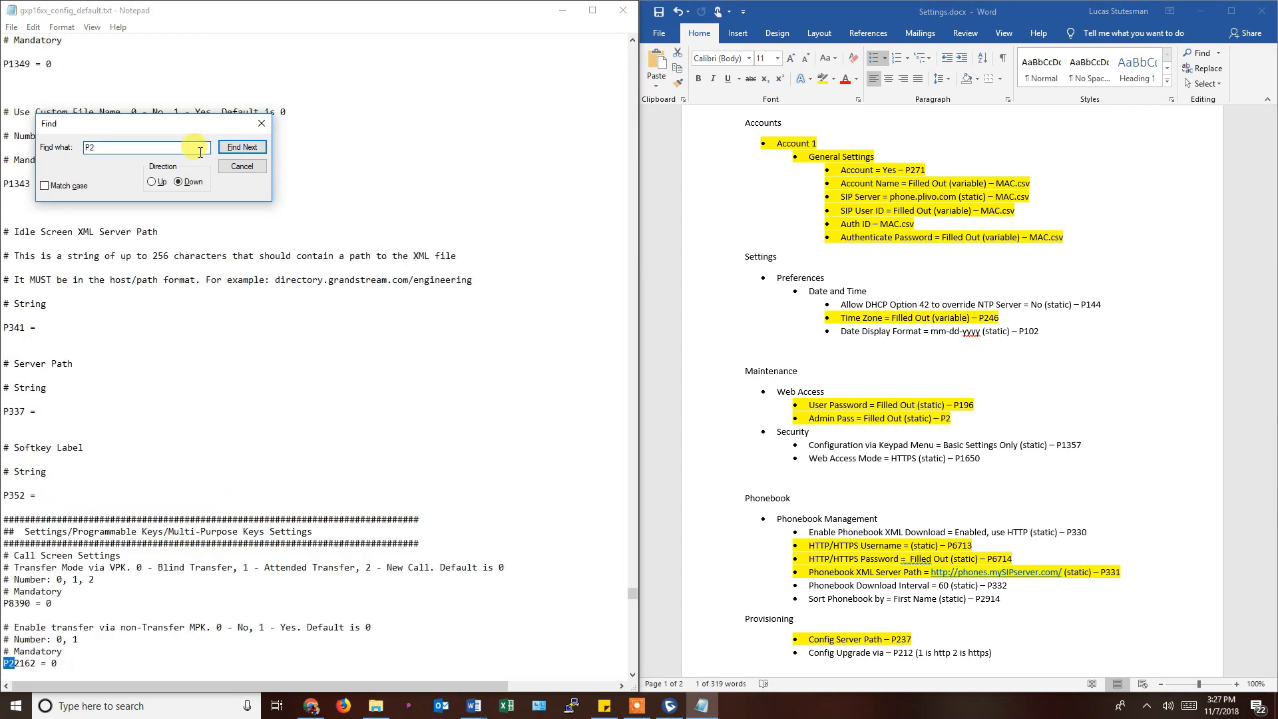
scroll(119, 463, down, 2)
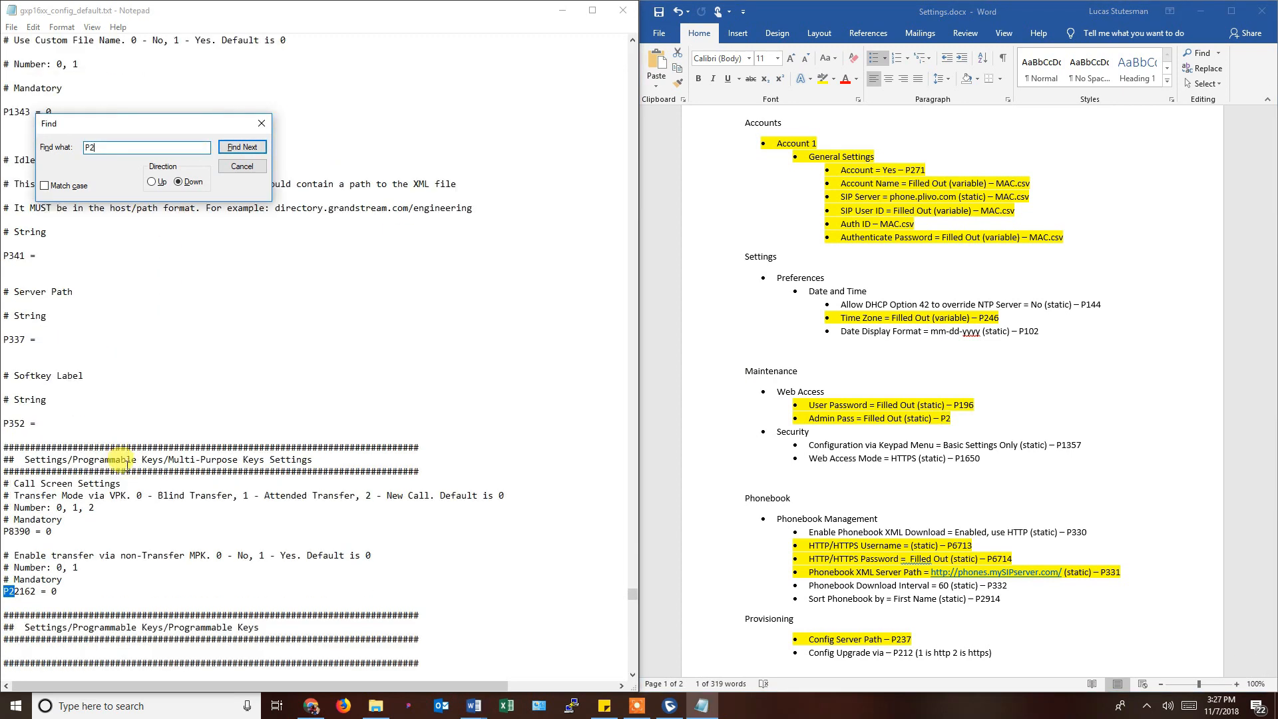
click(12, 592)
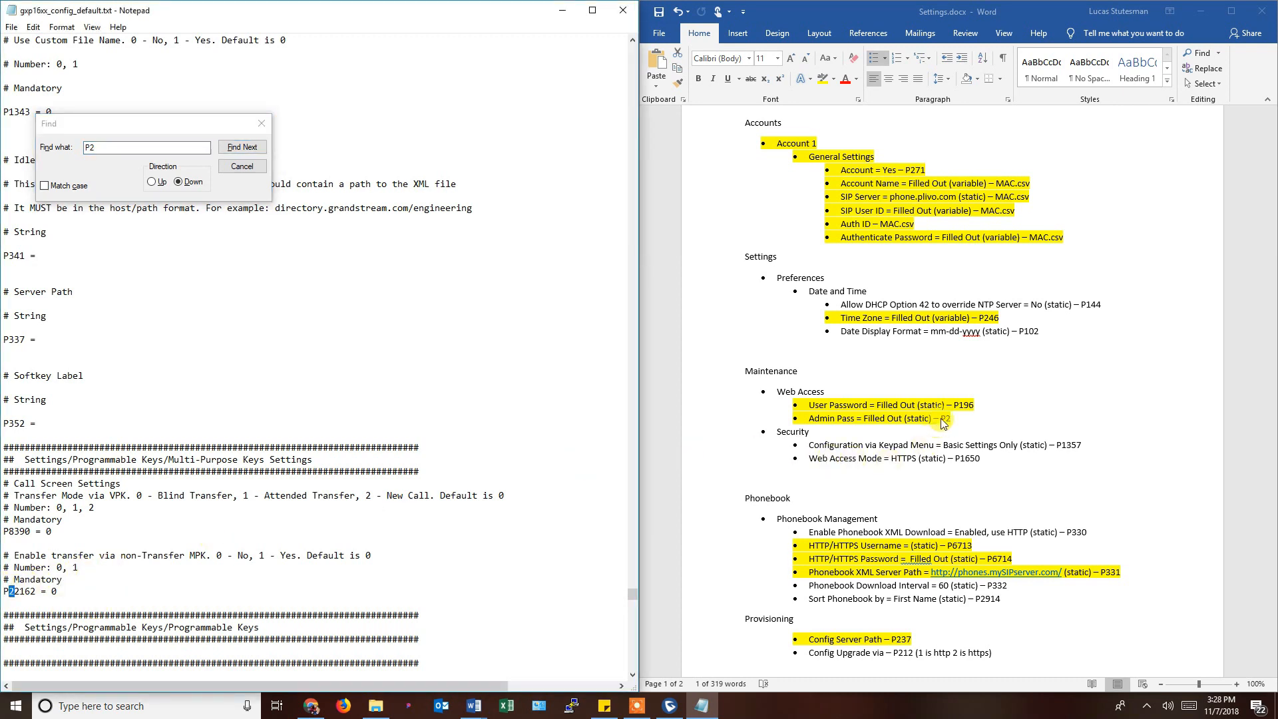
click(232, 148)
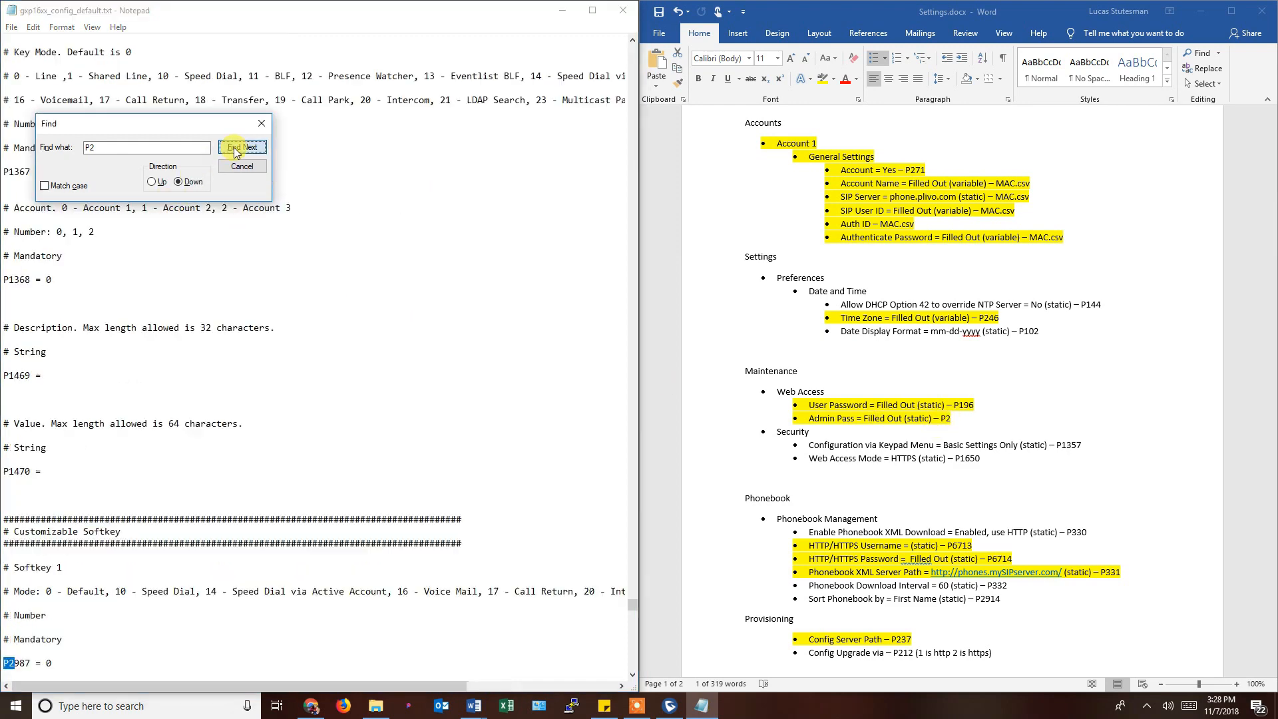
click(234, 148)
click(234, 148)
click(234, 148)
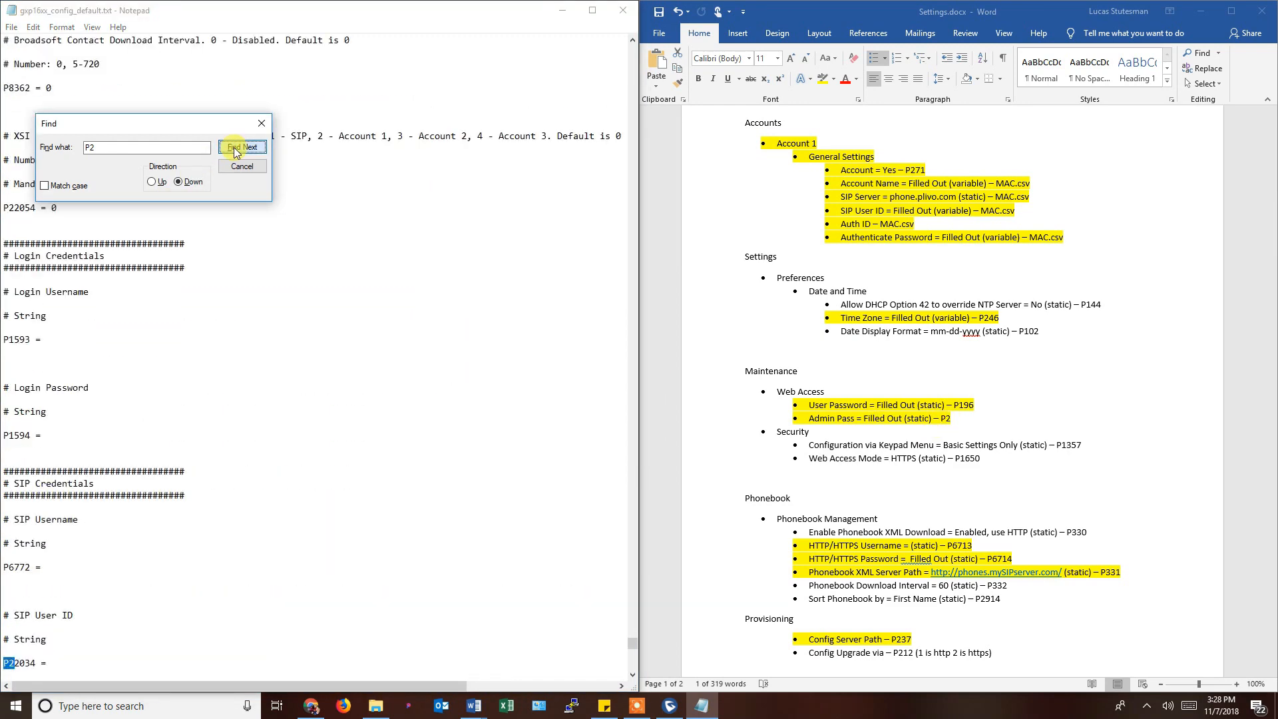
click(234, 148)
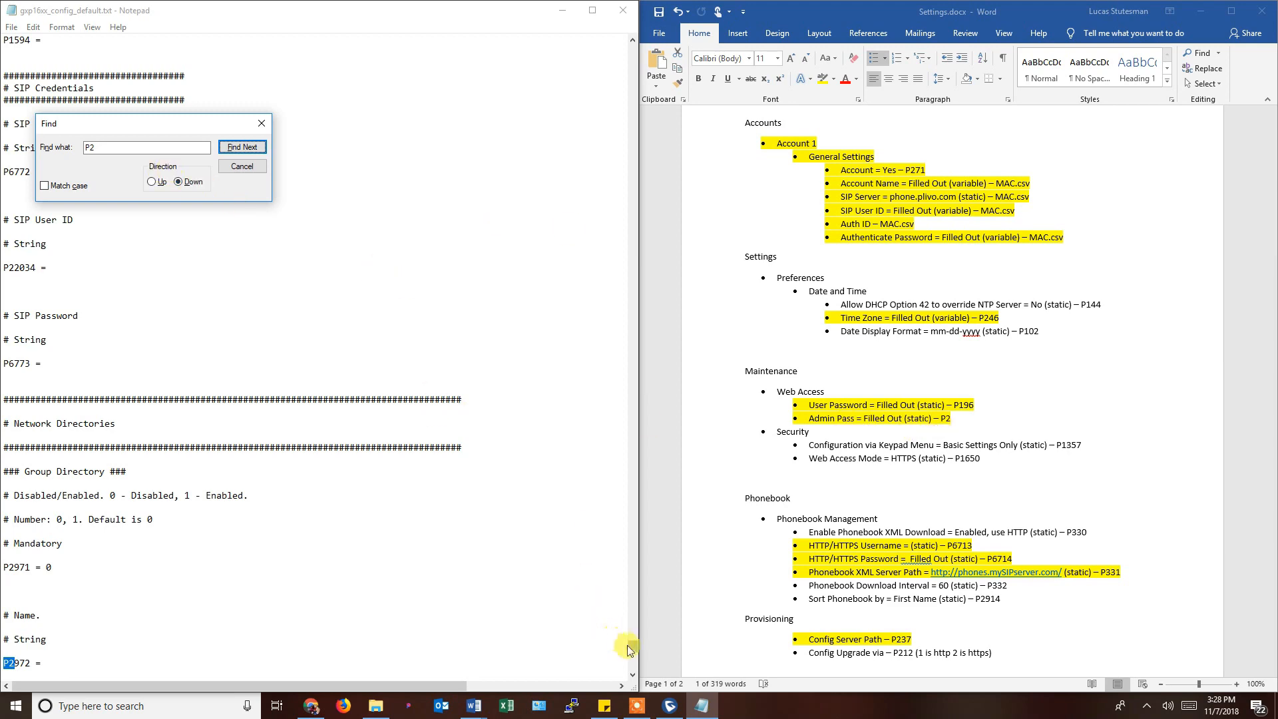
drag(630, 644, 642, 20)
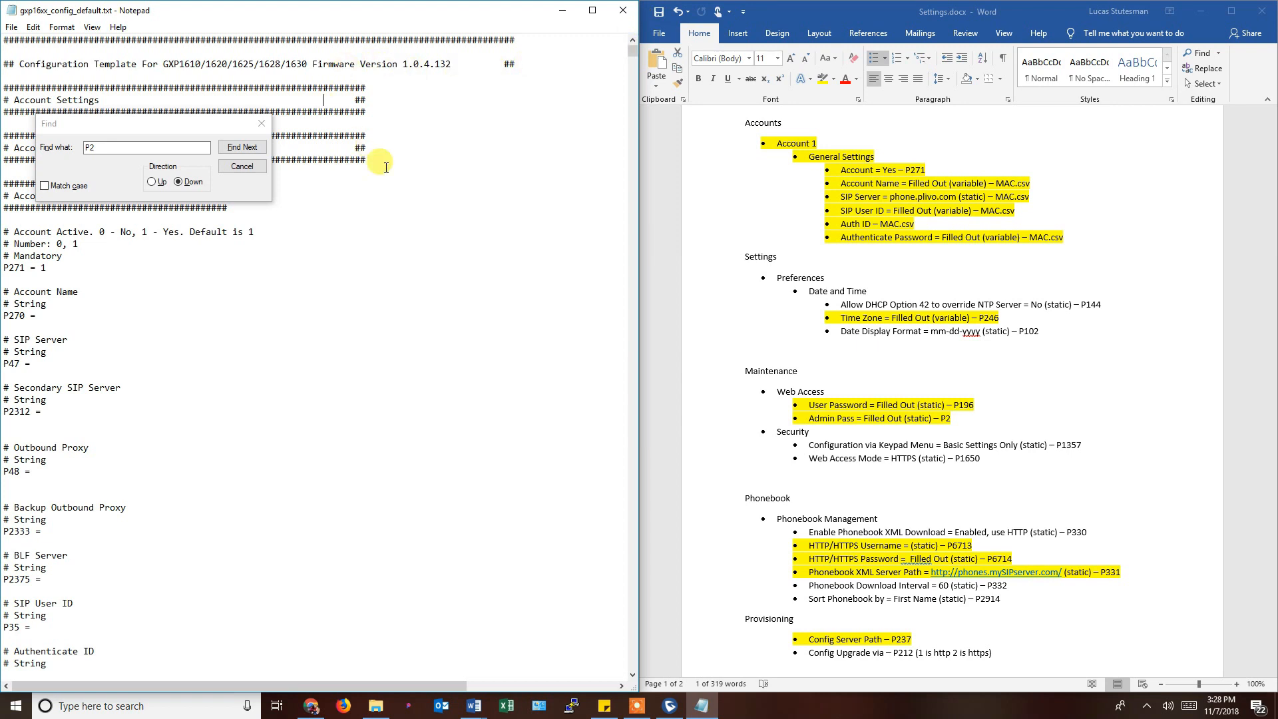
Step through further P2 partial matches like P288 and P272 from the P3 line, then close the search.
click(237, 148)
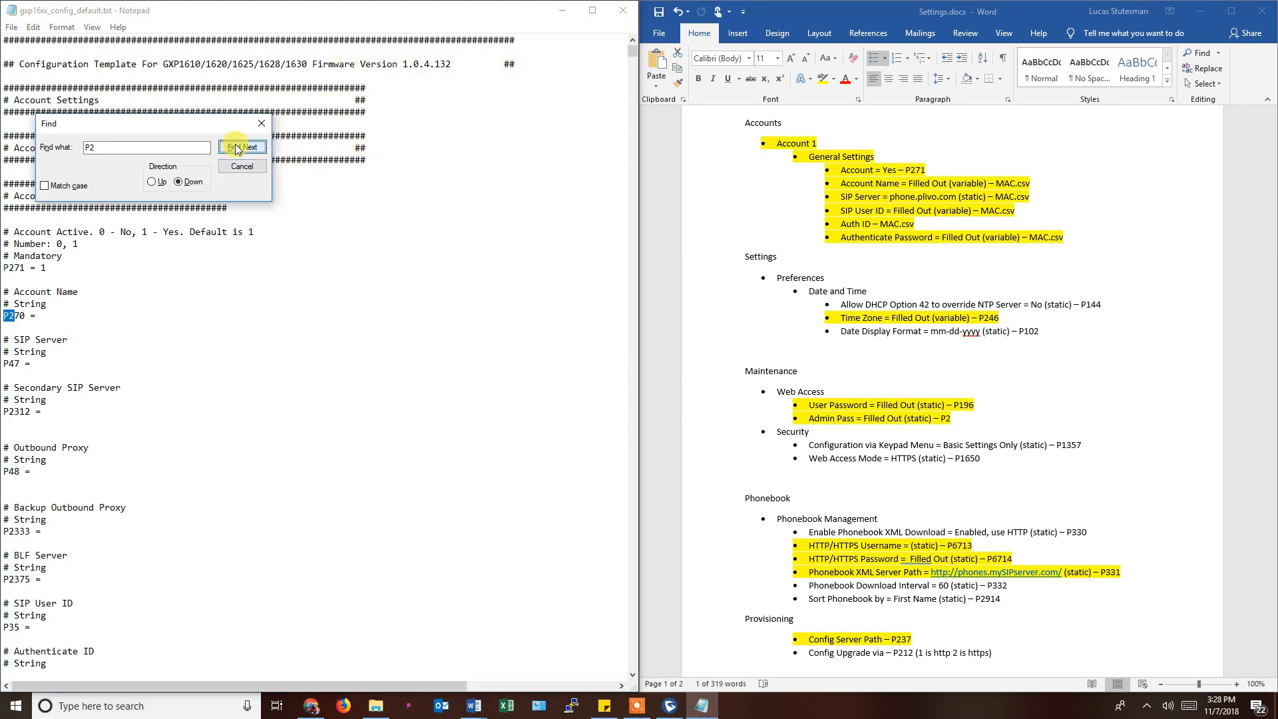
click(237, 147)
click(237, 148)
click(237, 148)
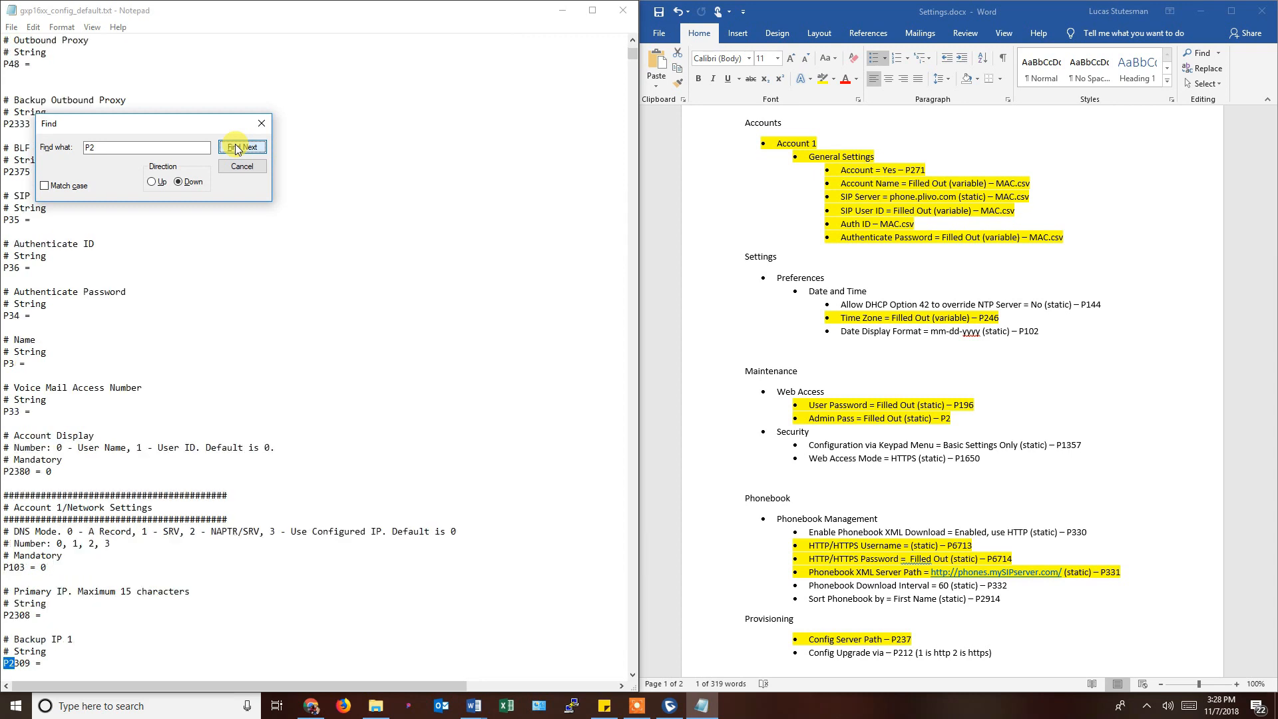
click(237, 148)
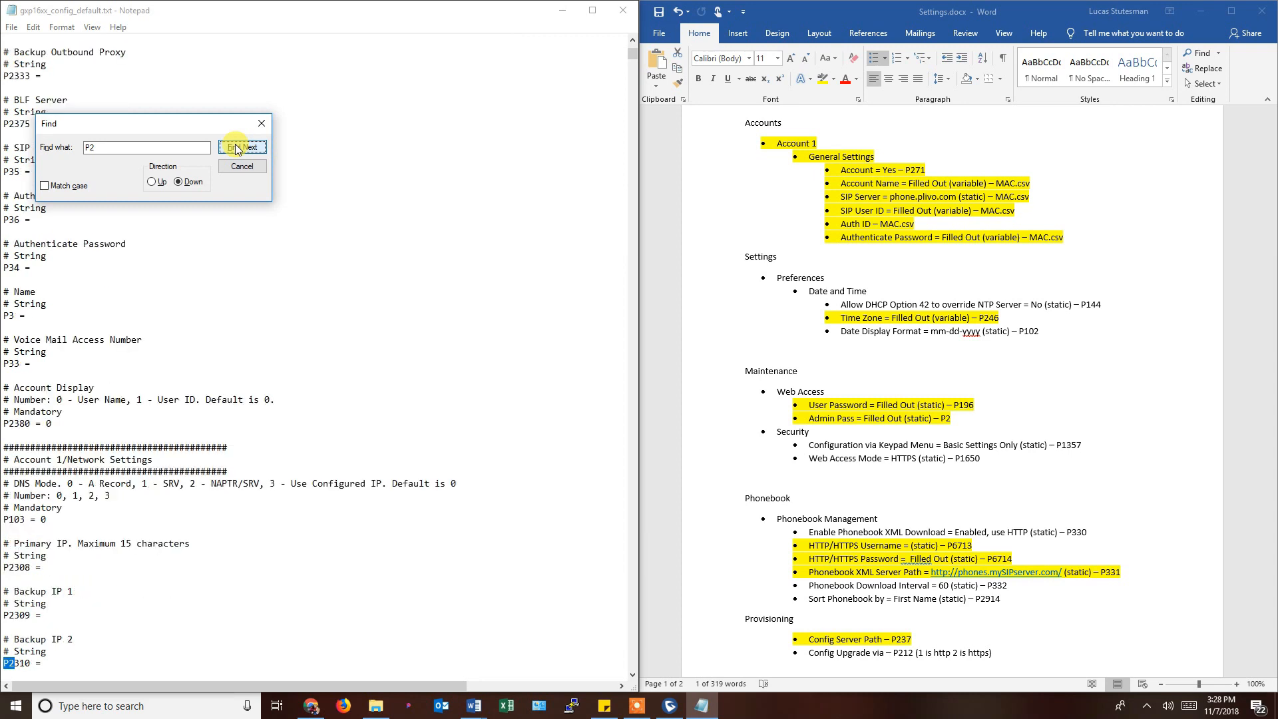
click(10, 314)
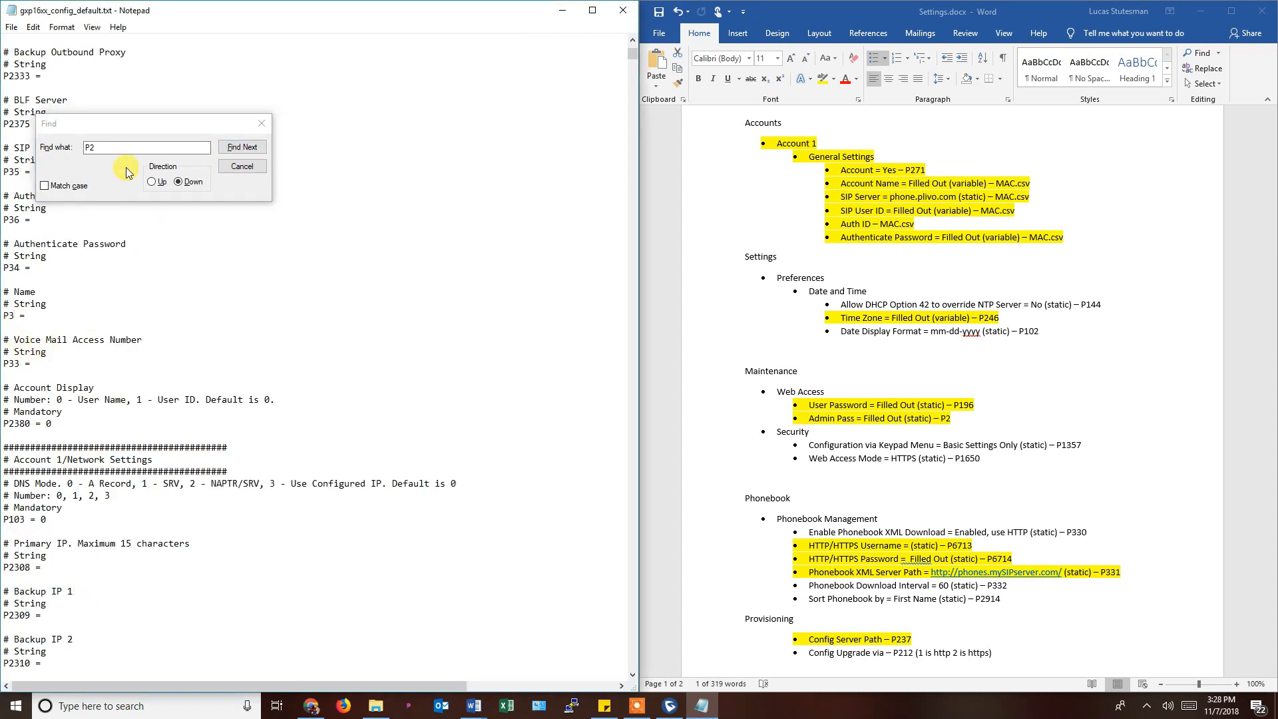
click(230, 147)
click(230, 148)
click(231, 148)
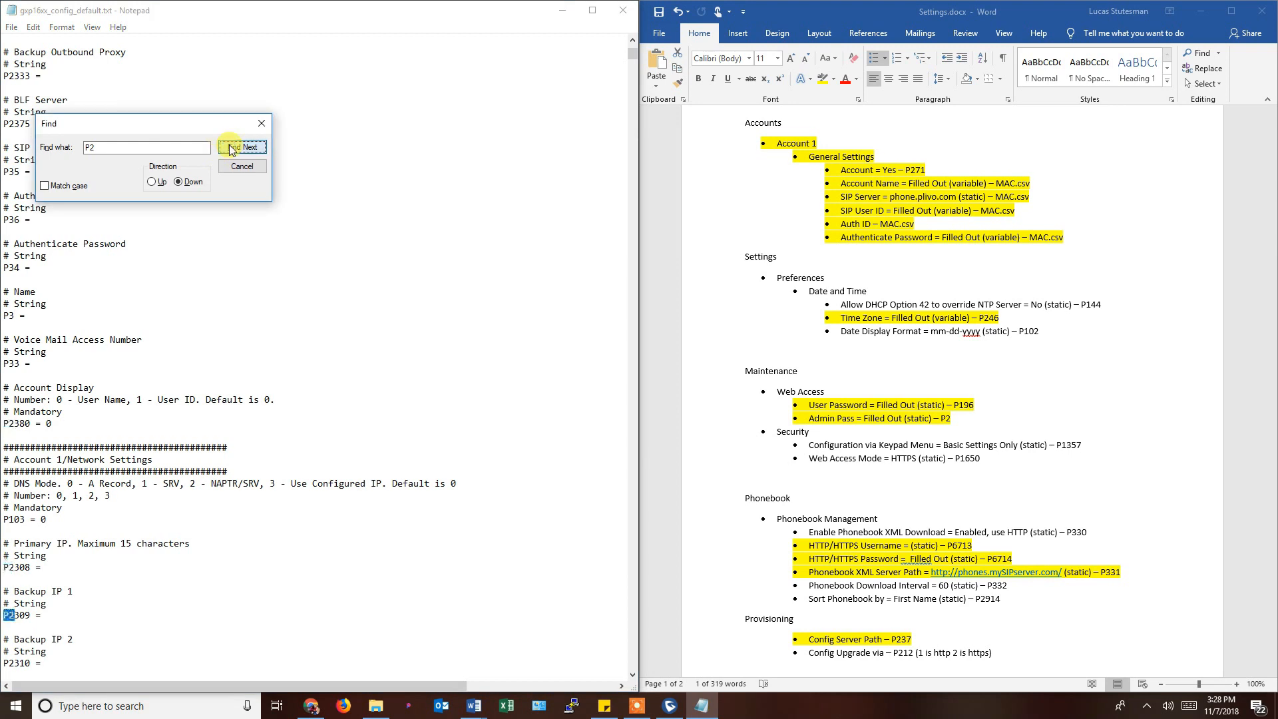
click(230, 148)
click(230, 148)
click(231, 147)
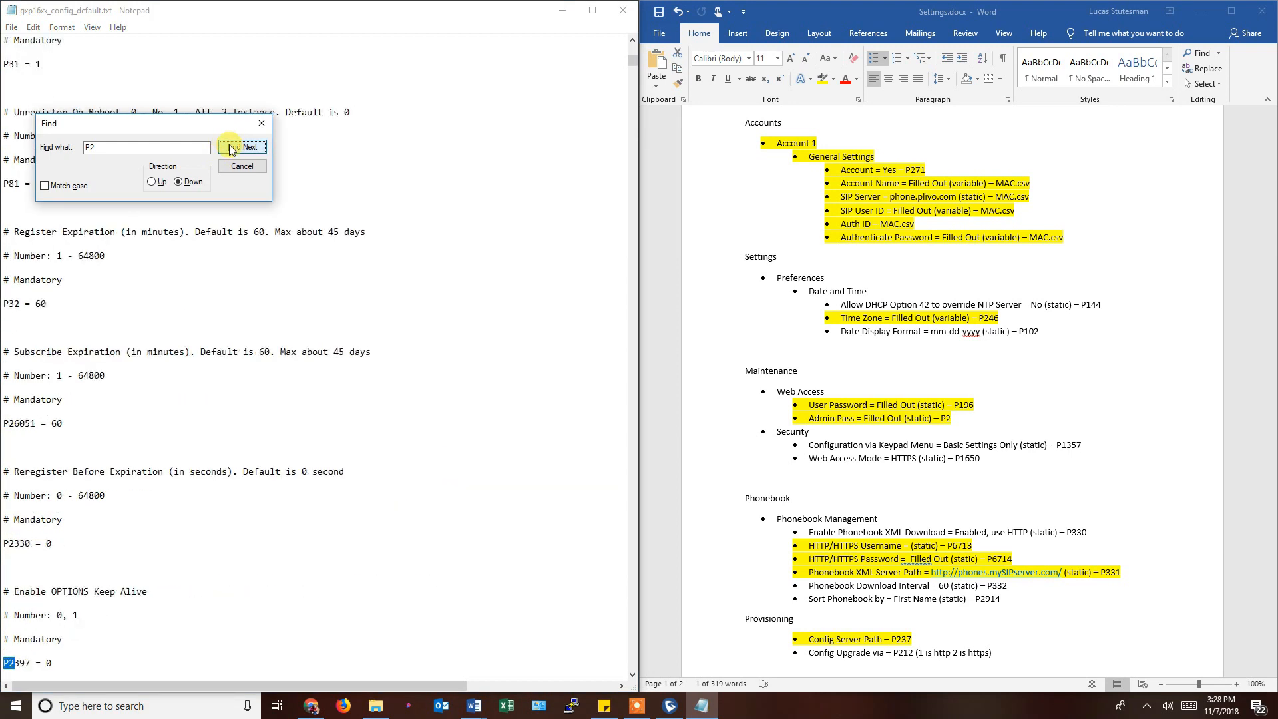
click(230, 148)
click(231, 148)
click(231, 148)
click(230, 148)
click(230, 148)
click(231, 147)
click(230, 148)
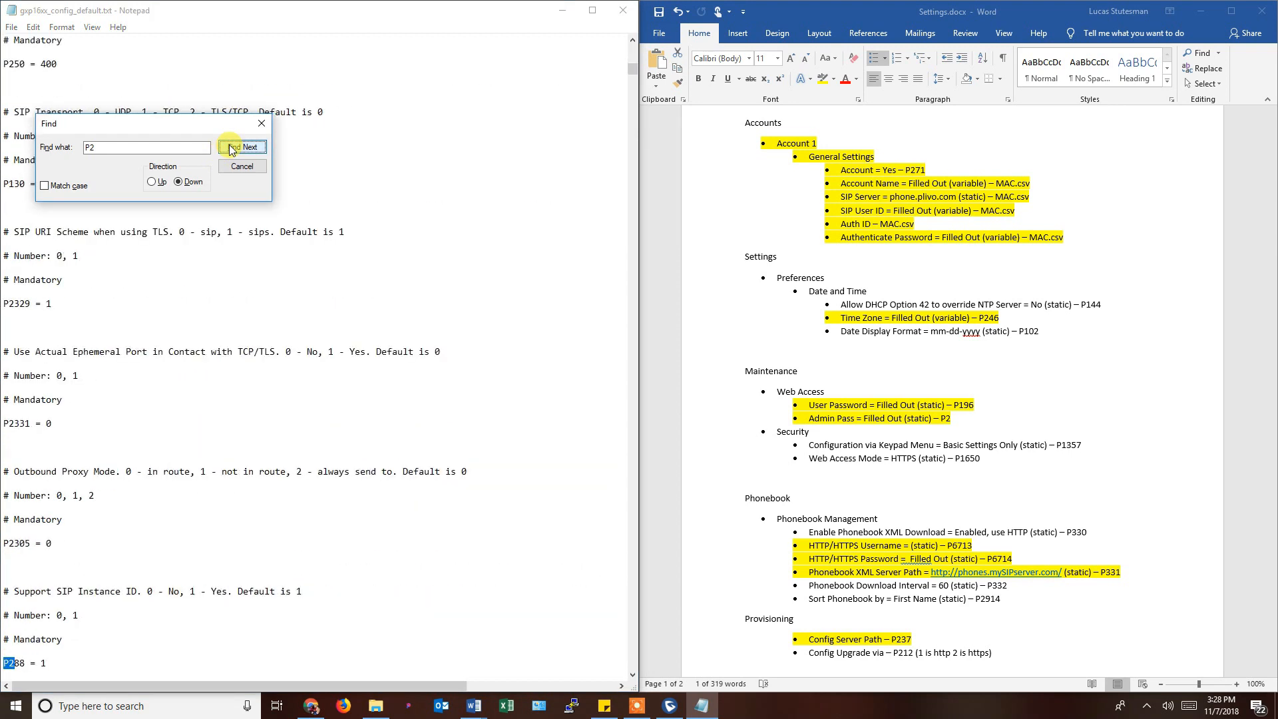
click(231, 148)
click(231, 148)
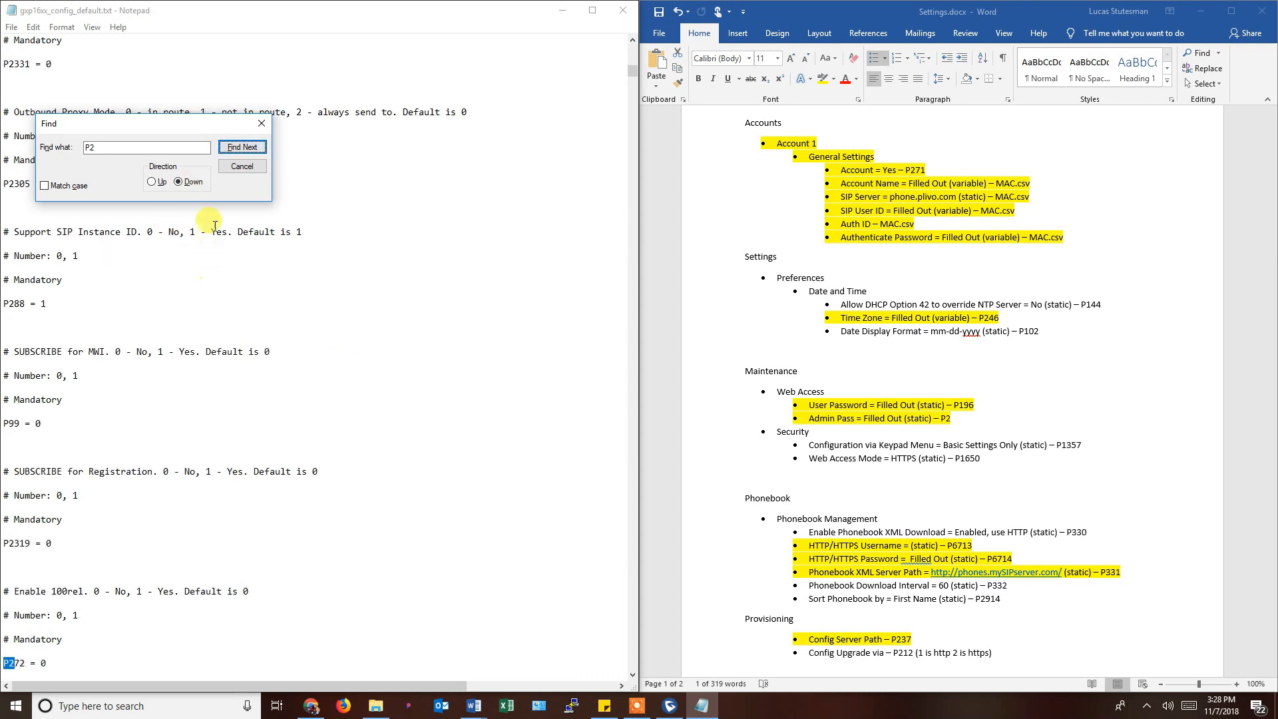
click(240, 166)
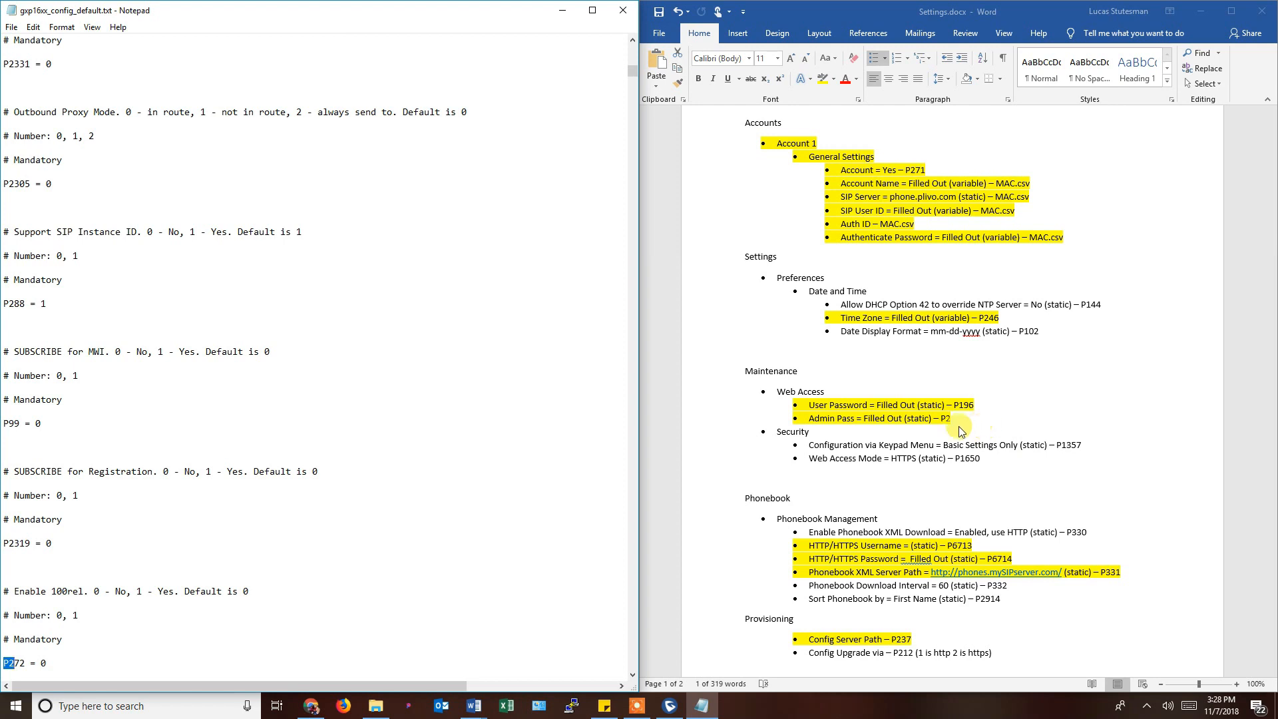
Copy the Web Access heading from the Word instructions.
scroll(929, 510, down, 1)
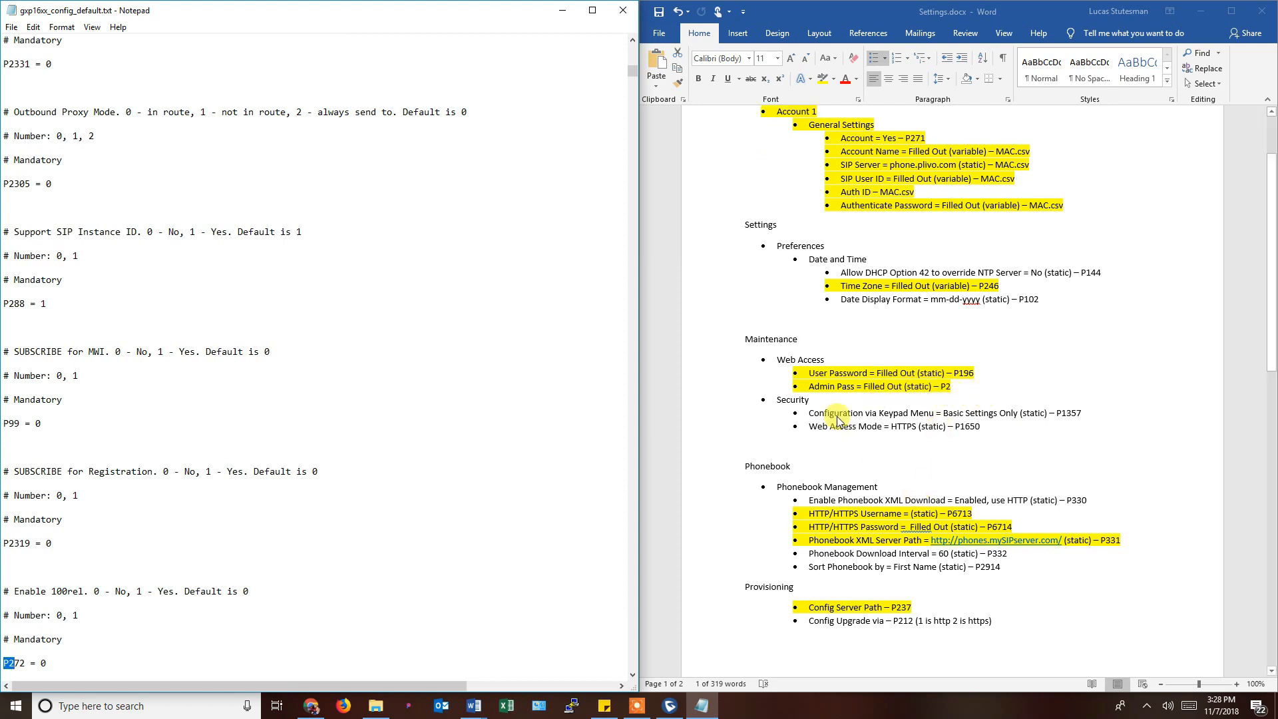
drag(774, 364, 833, 366)
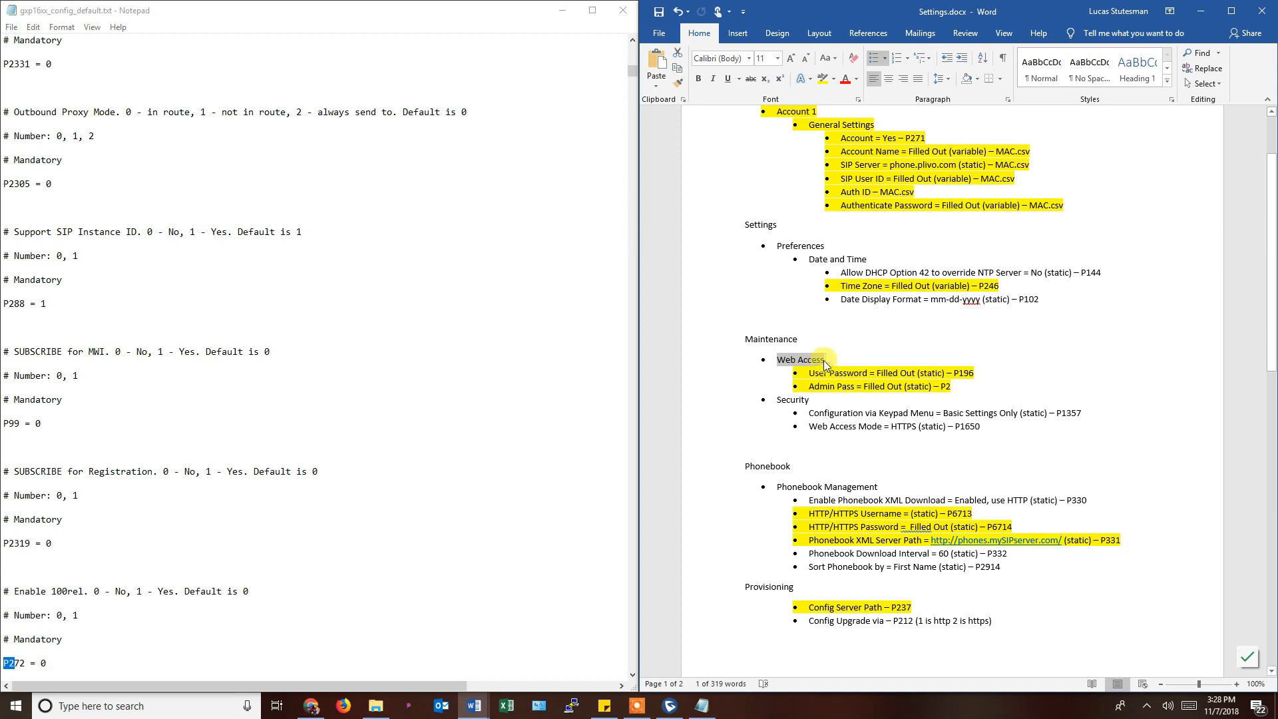
click(333, 172)
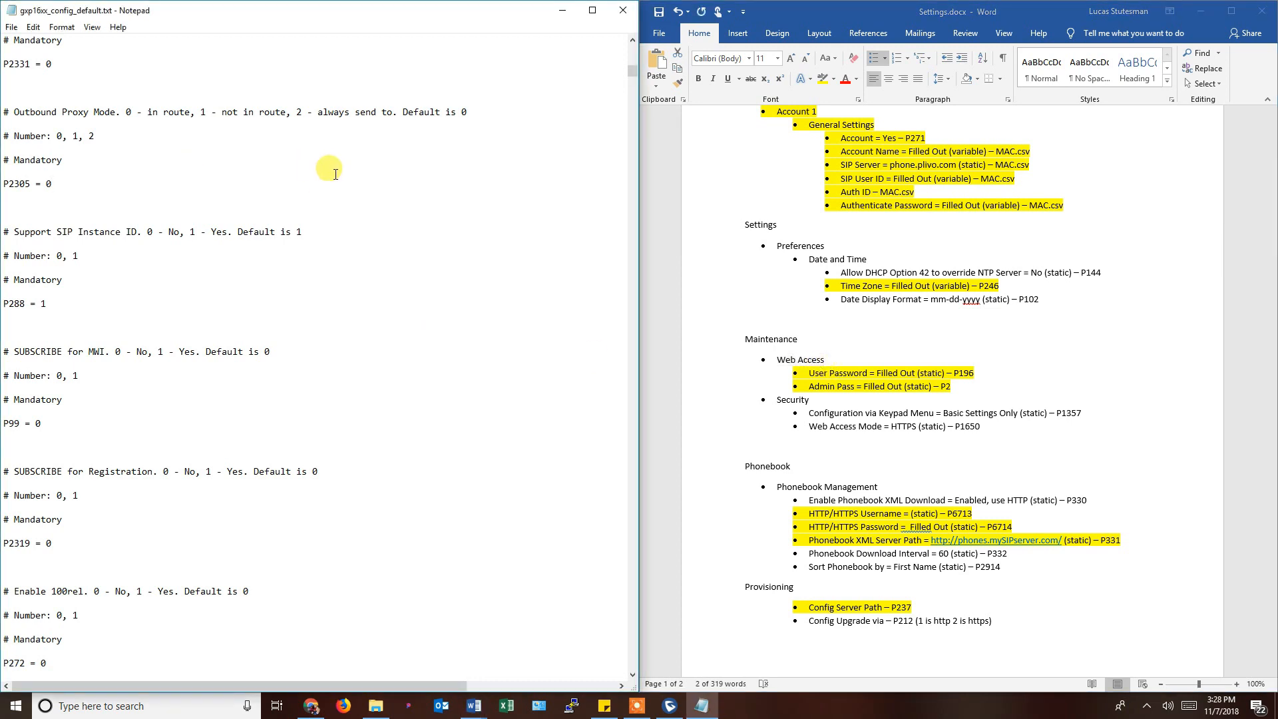
Search the template for 'Web Access' and inspect the blank P196 and P2 password lines.
key(ctrl+f)
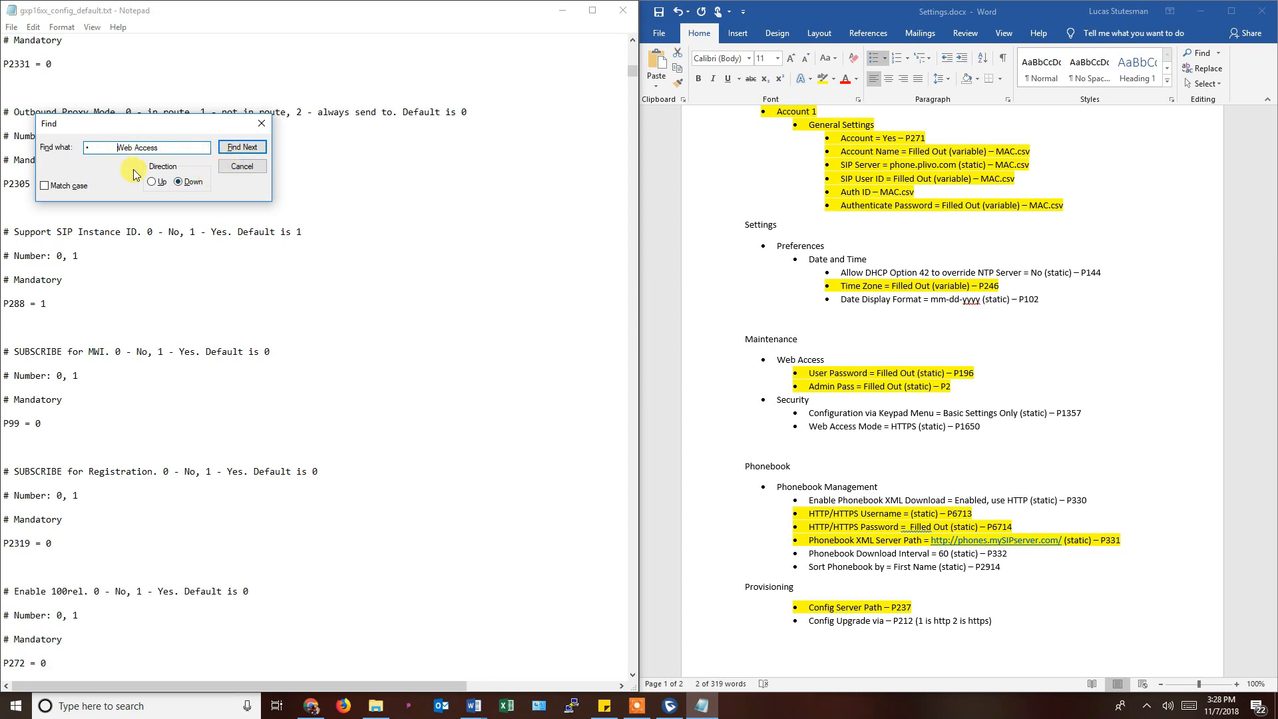
key(BackSpace)
key(BackSpace)
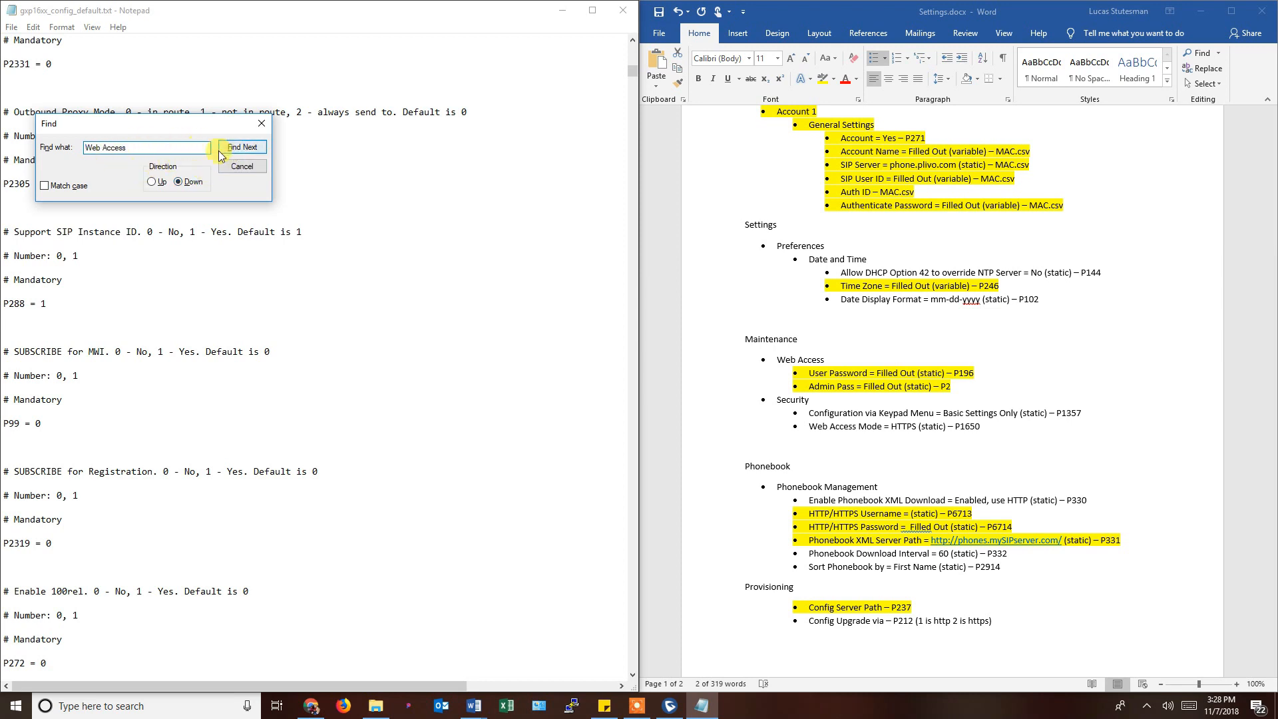
click(202, 146)
click(242, 148)
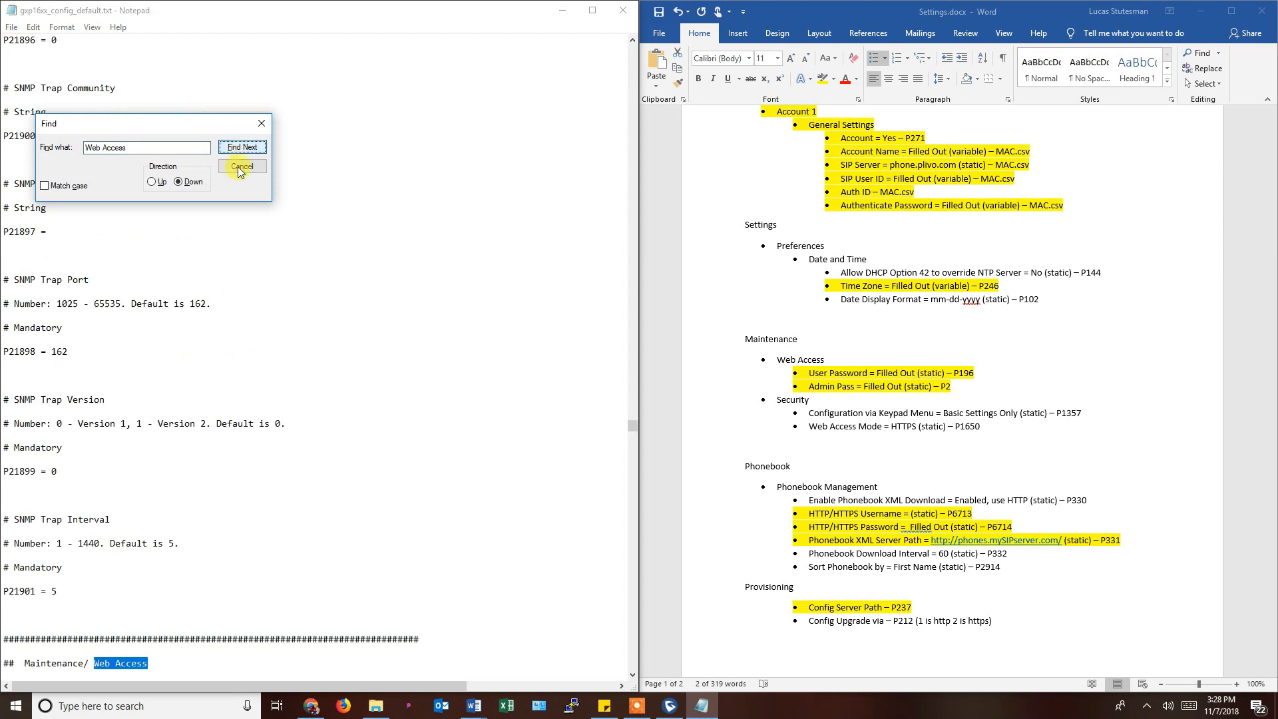
scroll(229, 493, down, 8)
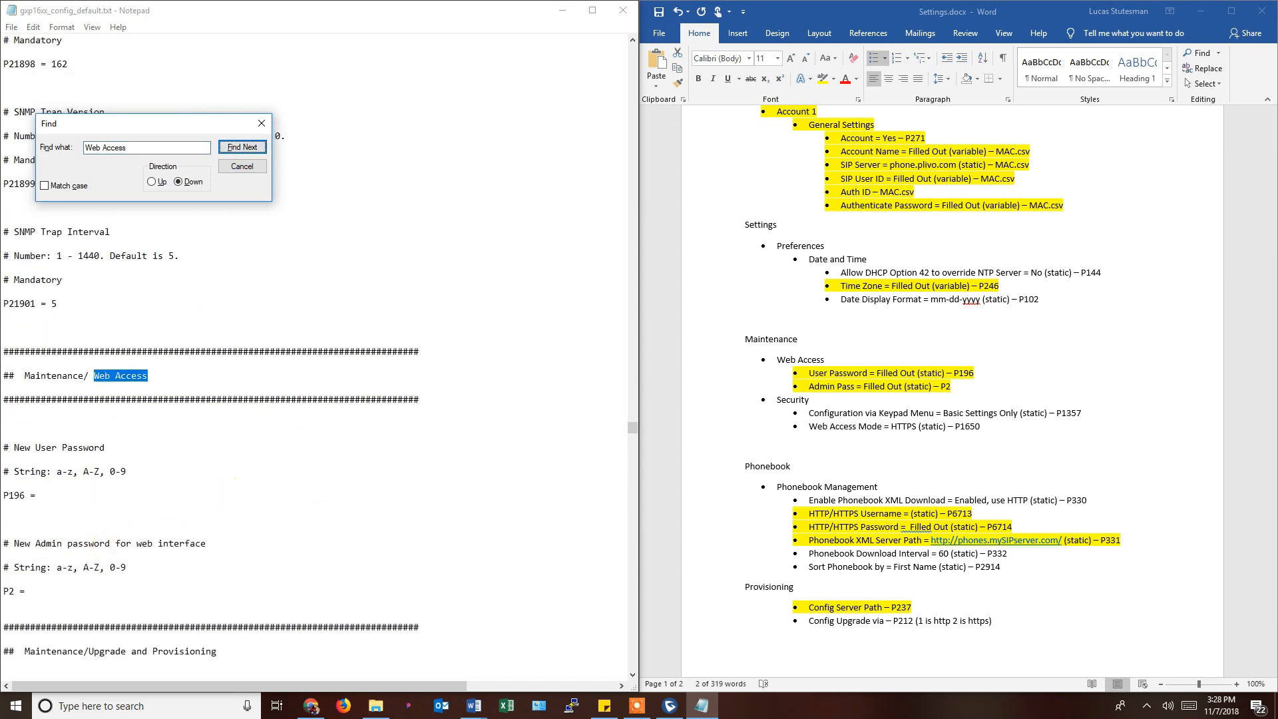
click(11, 590)
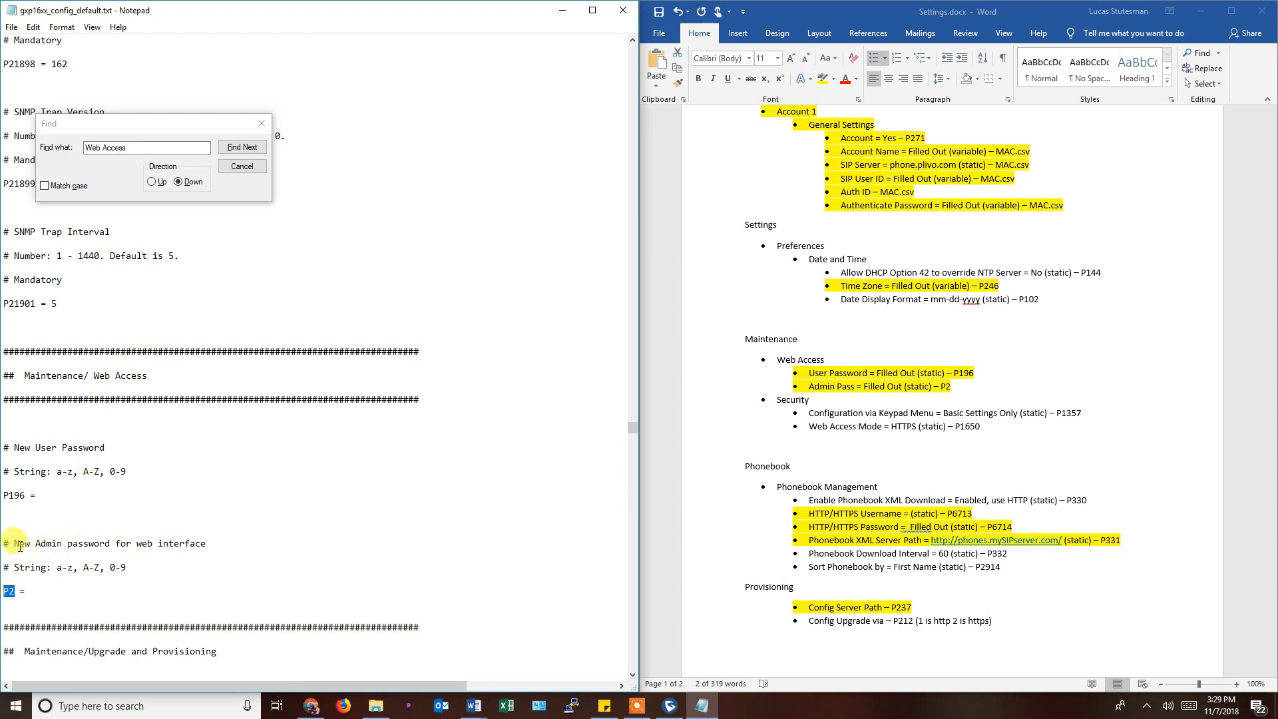
drag(36, 543, 102, 539)
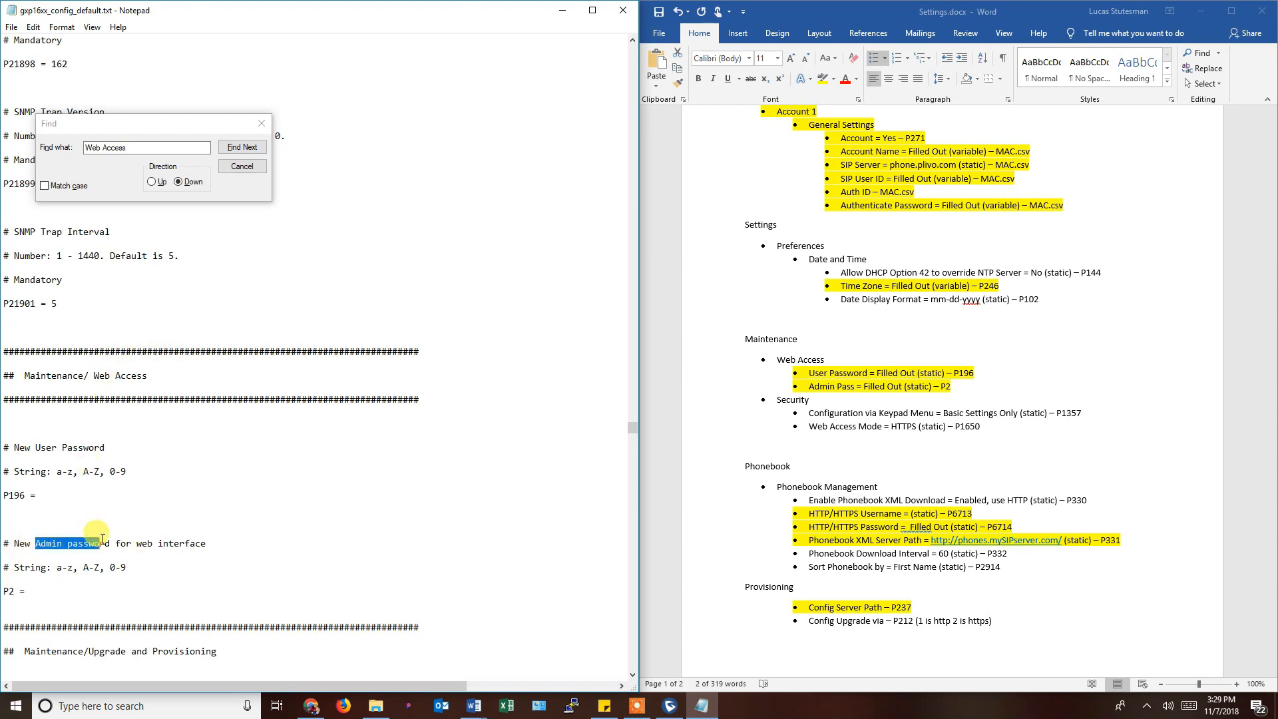
click(140, 543)
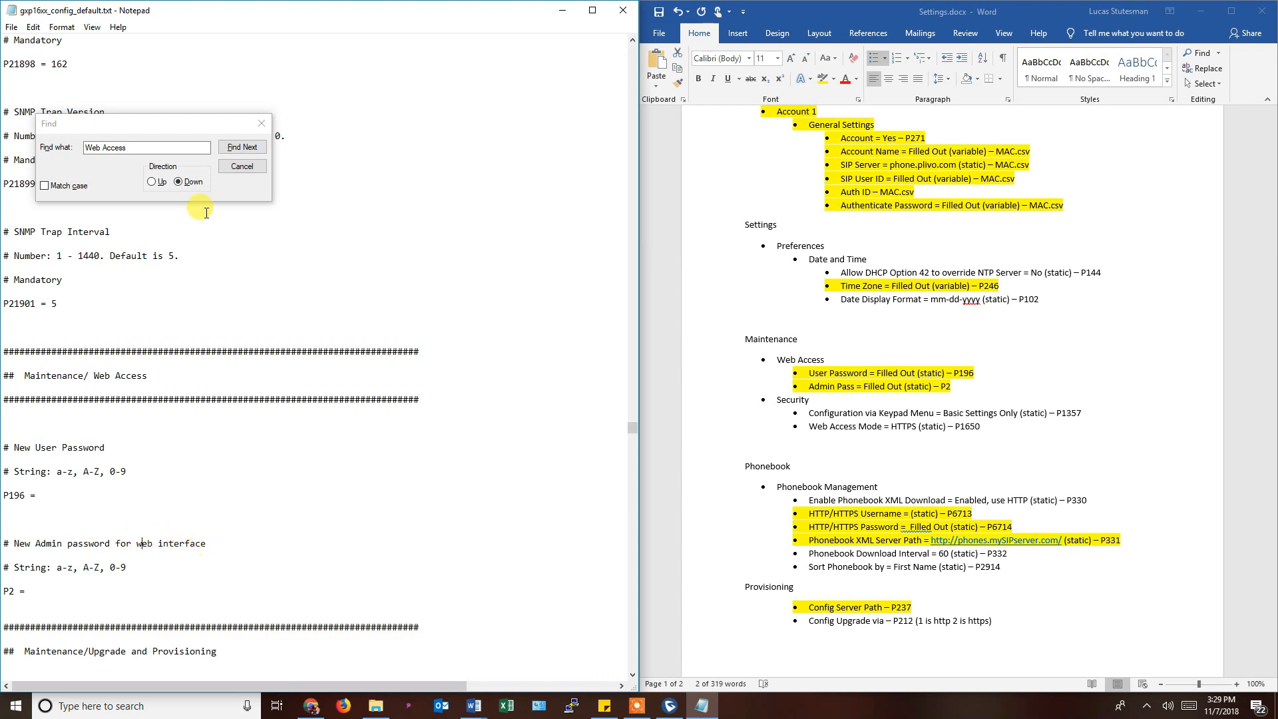
click(237, 166)
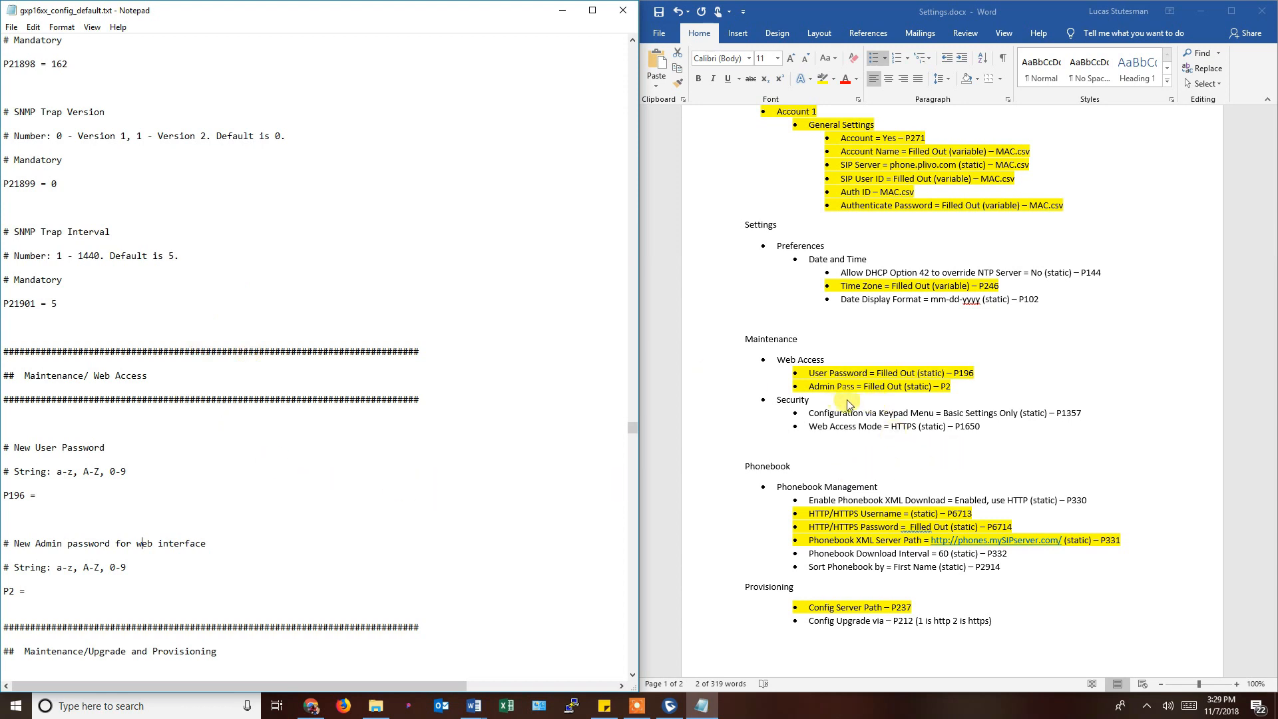
Scroll Settings.docx down to page 2's Extra recommended pcodes list.
scroll(910, 408, down, 1)
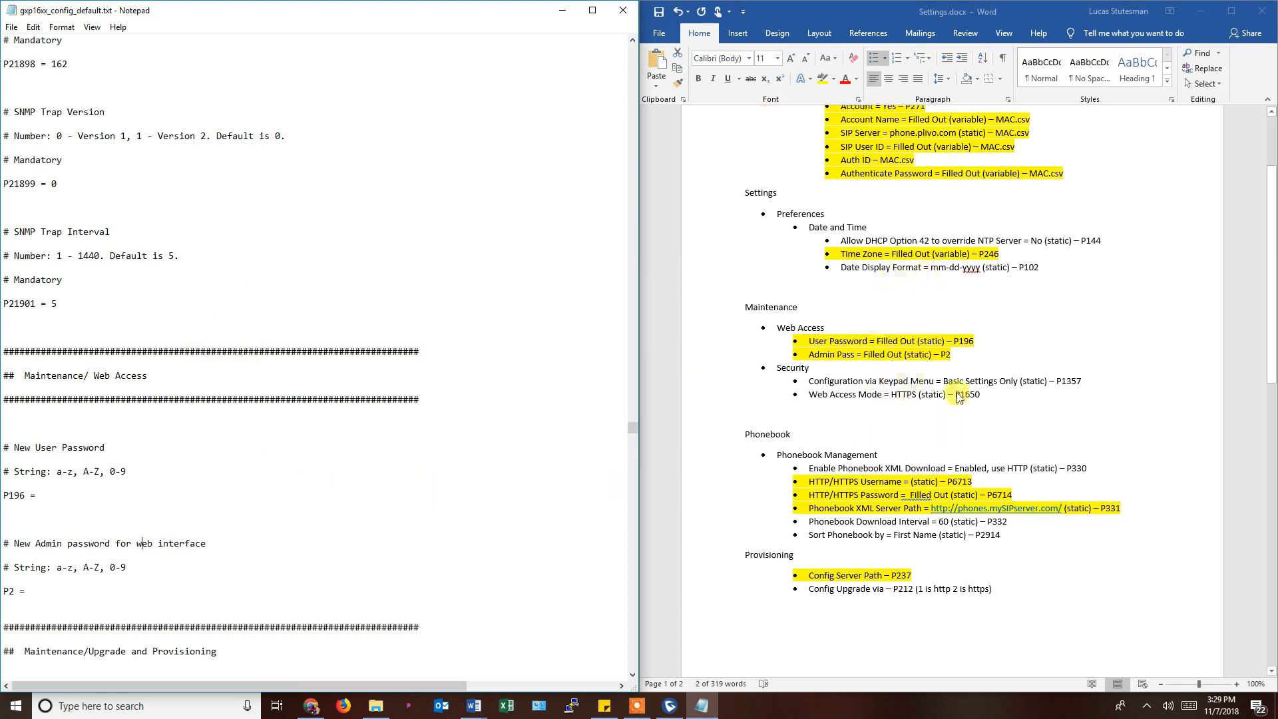
scroll(897, 549, down, 2)
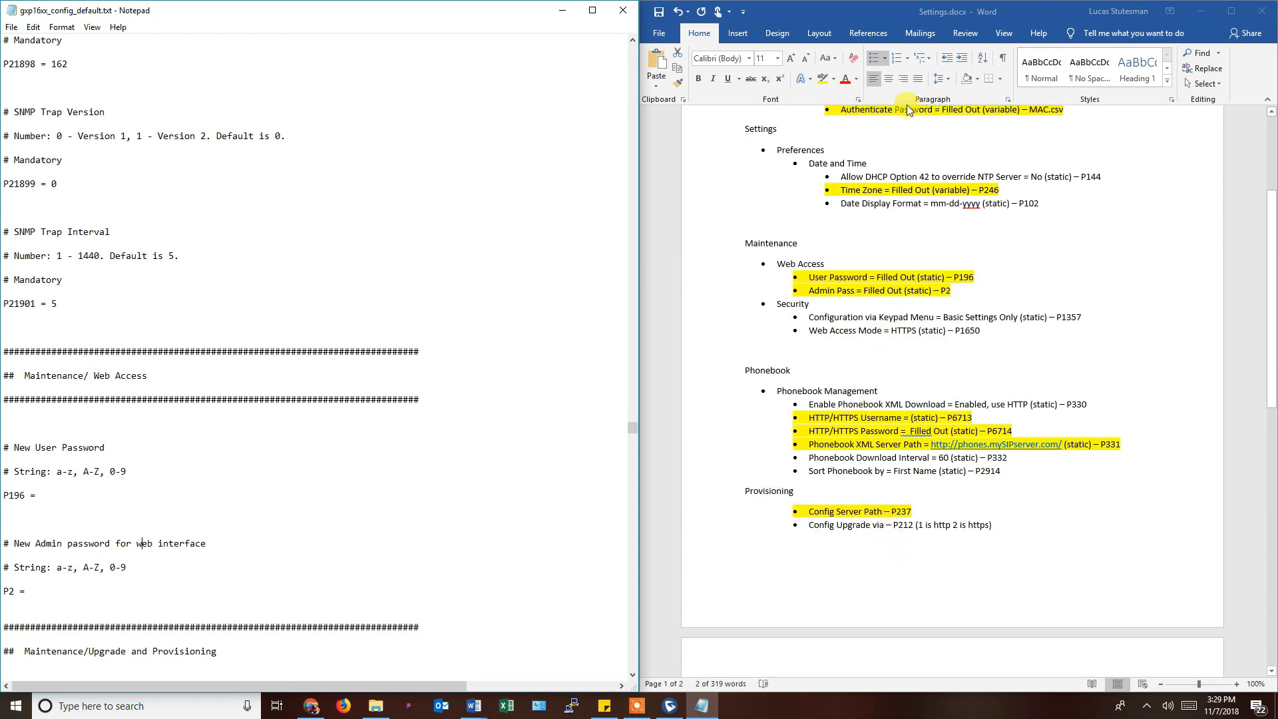
scroll(892, 533, down, 10)
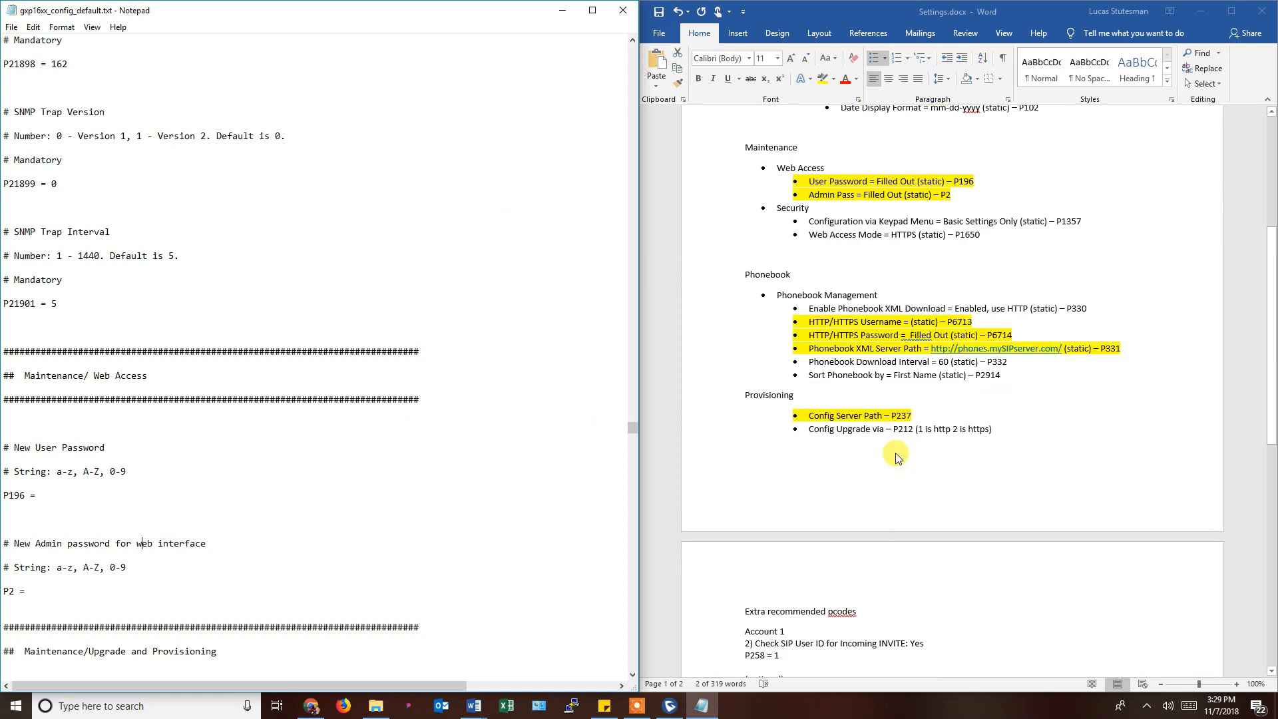
scroll(855, 436, down, 6)
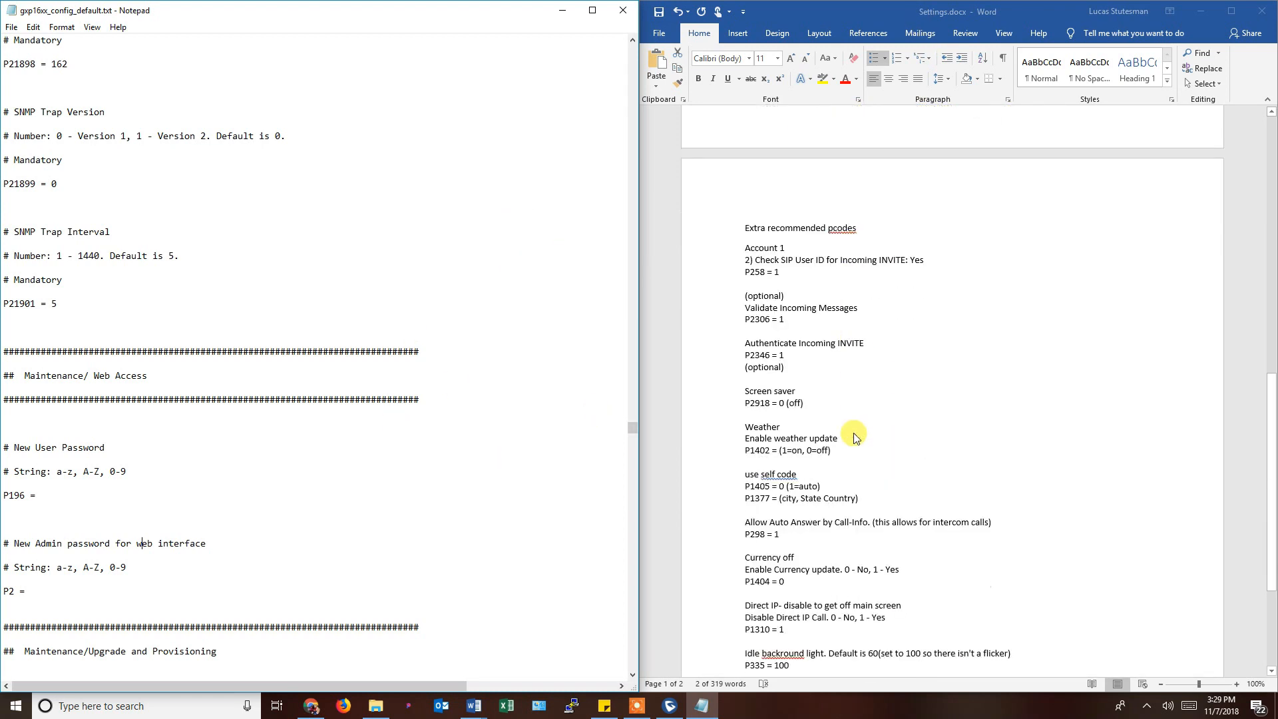
scroll(784, 258, down, 1)
scroll(784, 259, down, 2)
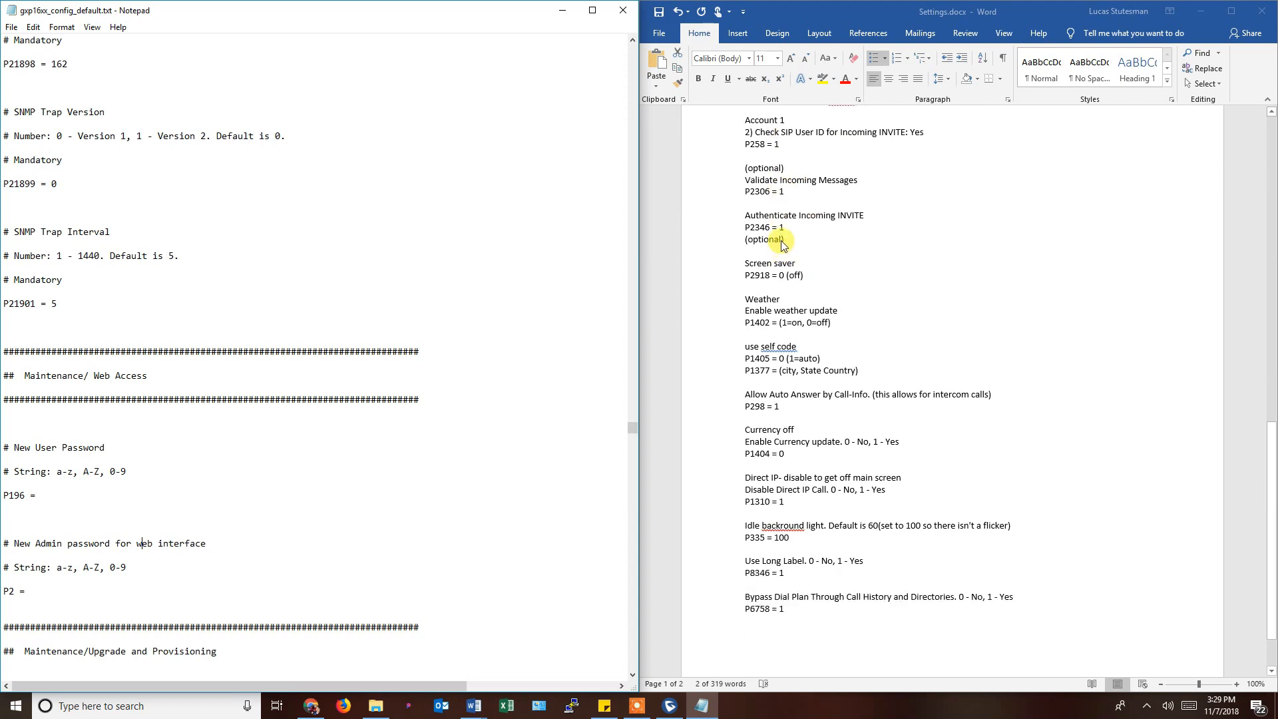
scroll(782, 245, up, 1)
click(749, 155)
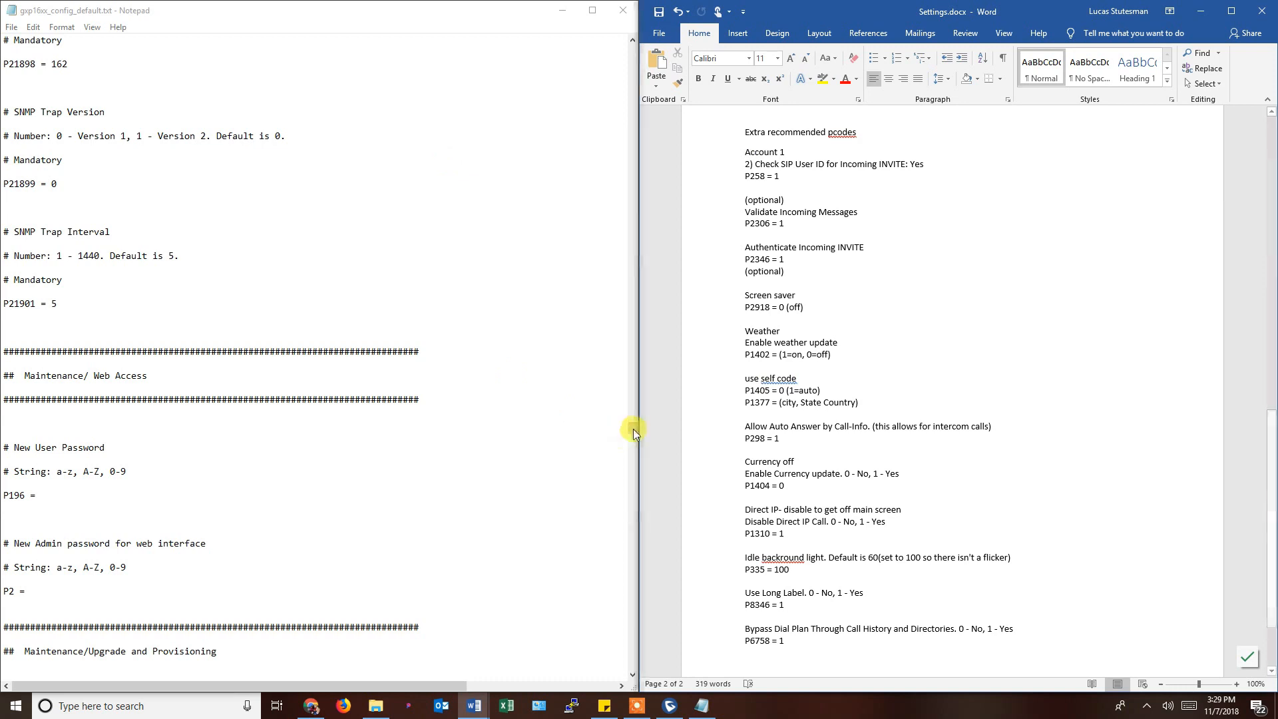
drag(633, 426, 633, 54)
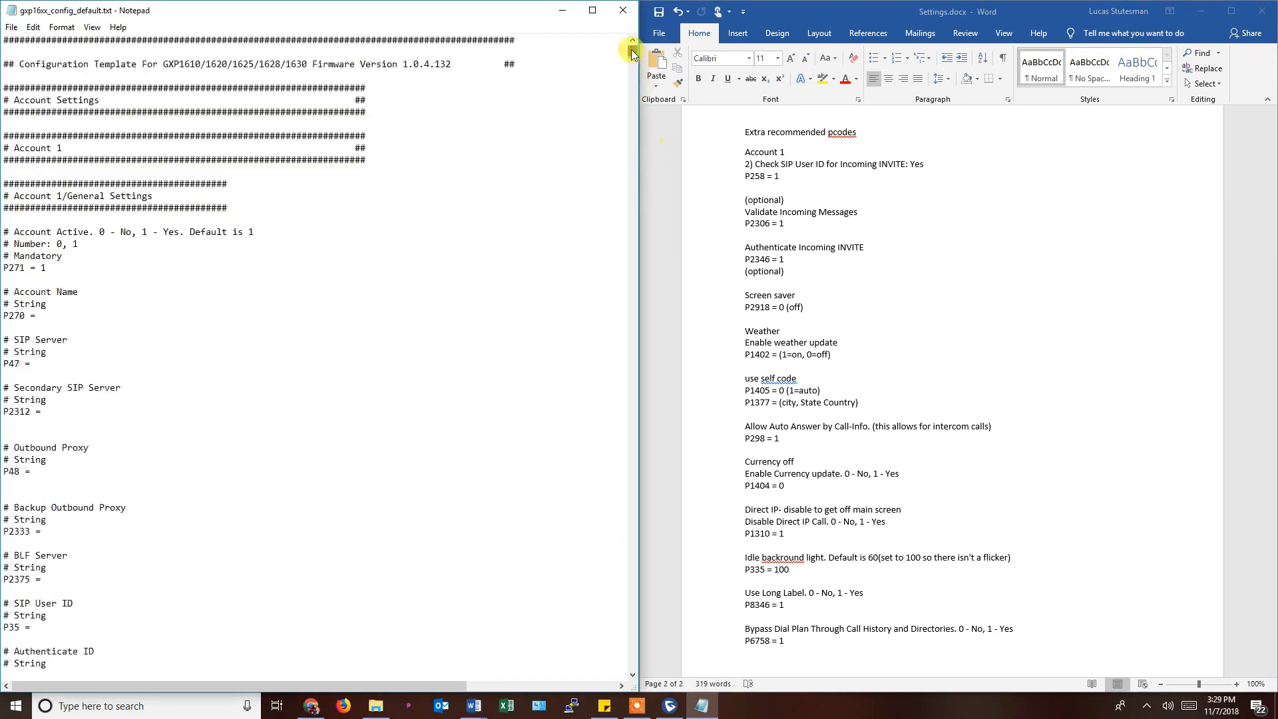
Select the Account 1 P258 entry, the optional P2306 and P2346 entries, then the code P258.
click(746, 152)
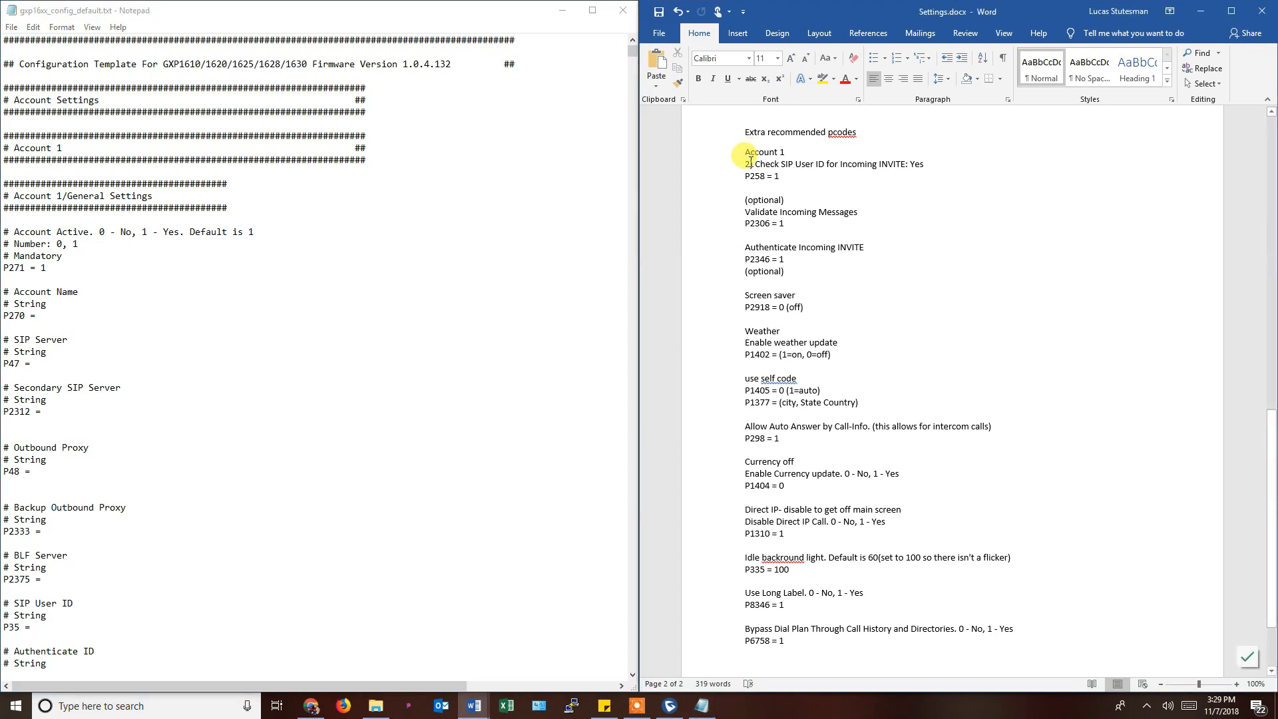
drag(746, 148, 791, 174)
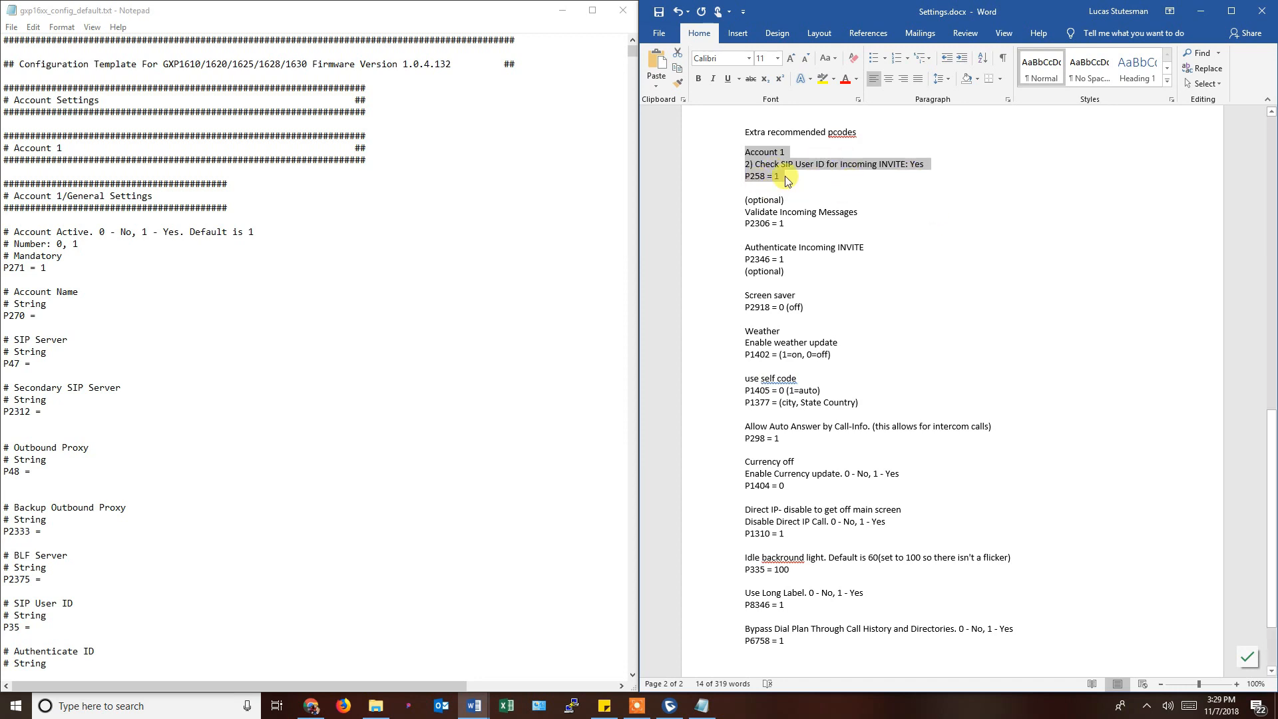
drag(745, 199, 801, 256)
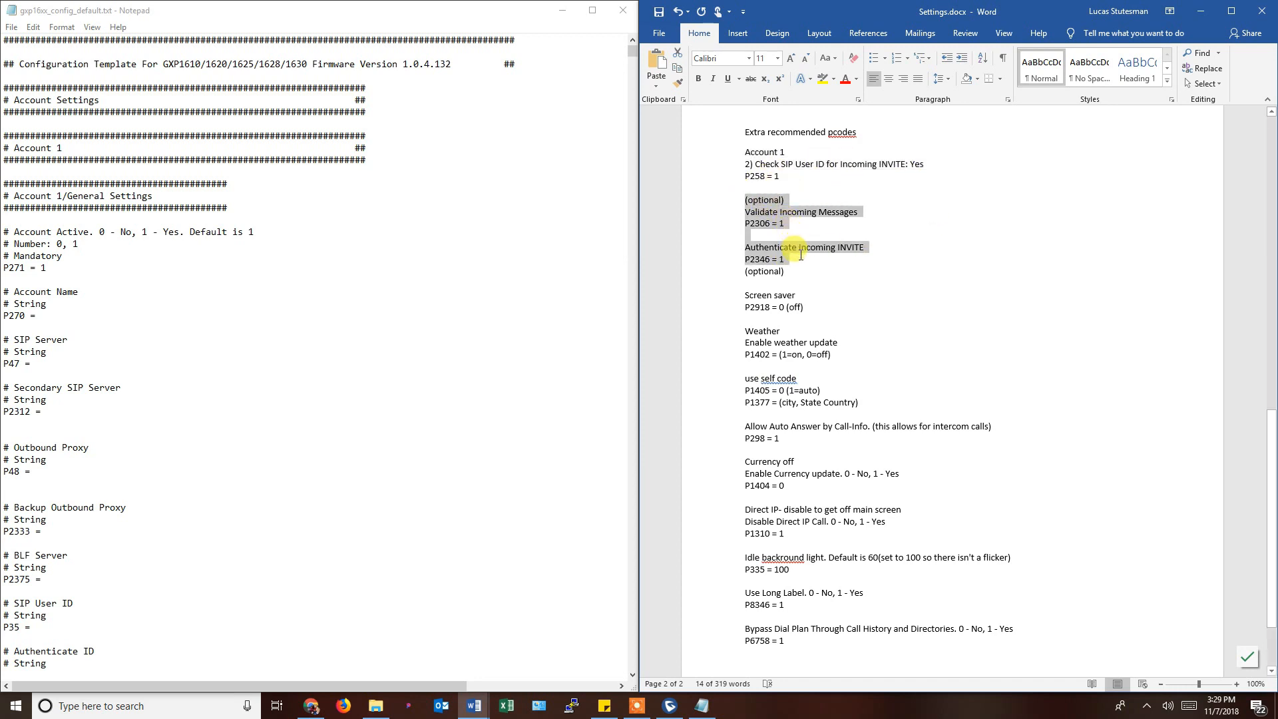
double_click(754, 176)
click(346, 96)
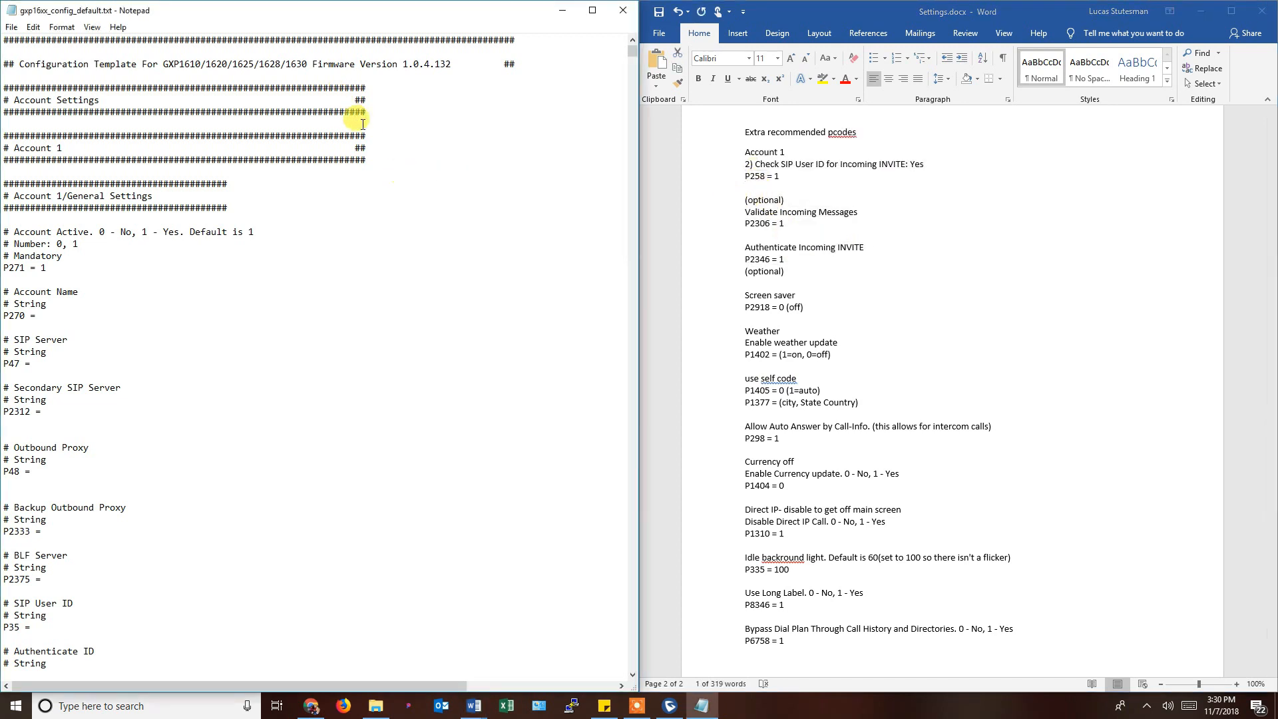
Search the Notepad config for P258, finding Check SIP User ID for incoming INVITE set to 1.
key(ctrl+f)
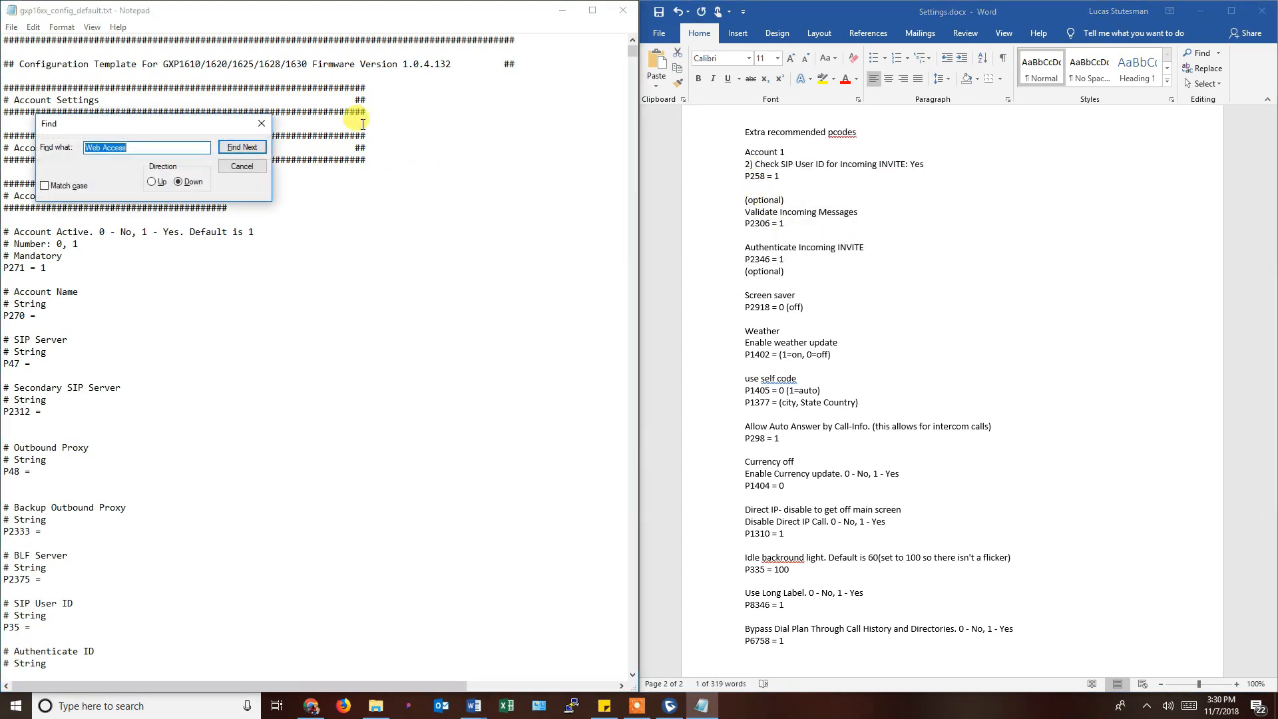
text(P258)
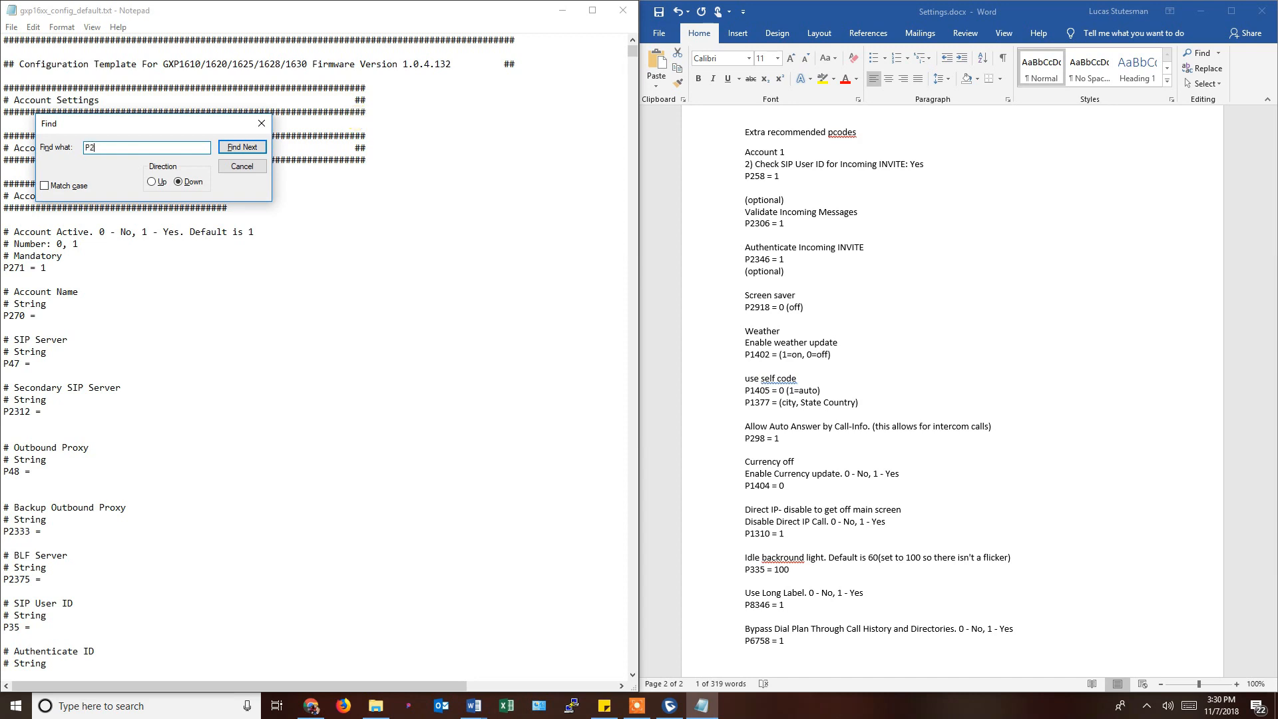
key(Return)
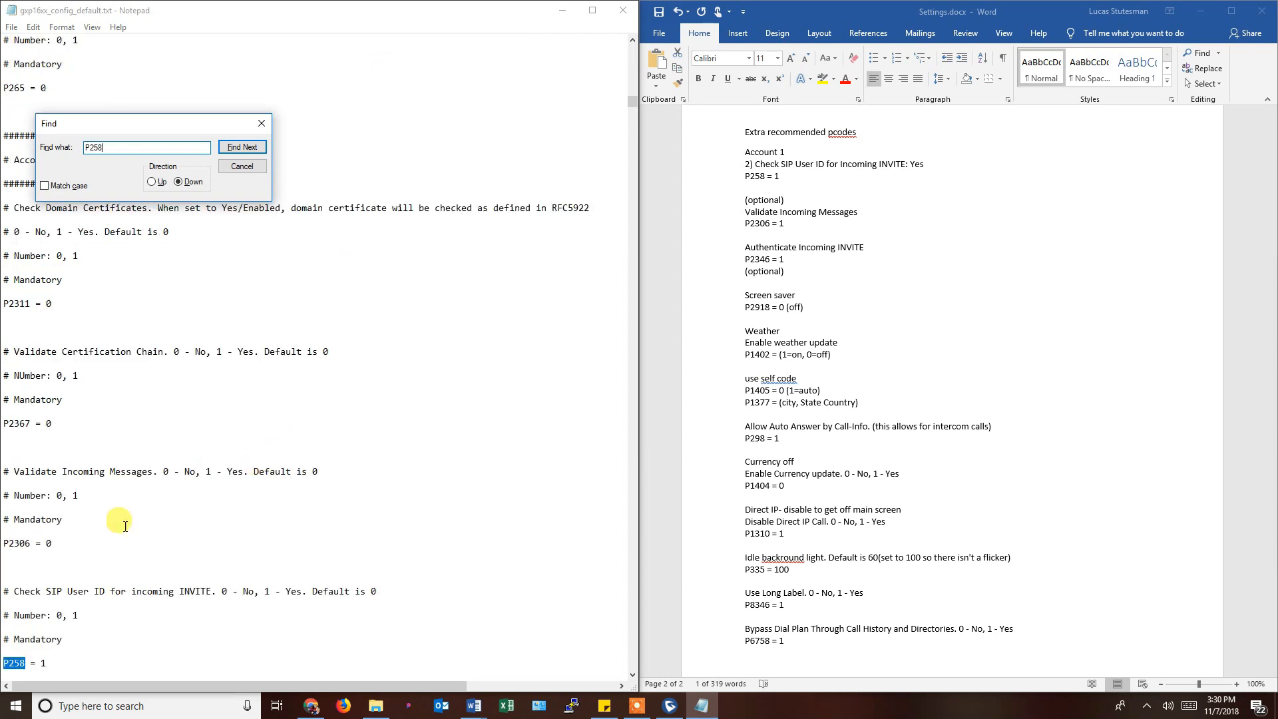
scroll(87, 562, down, 1)
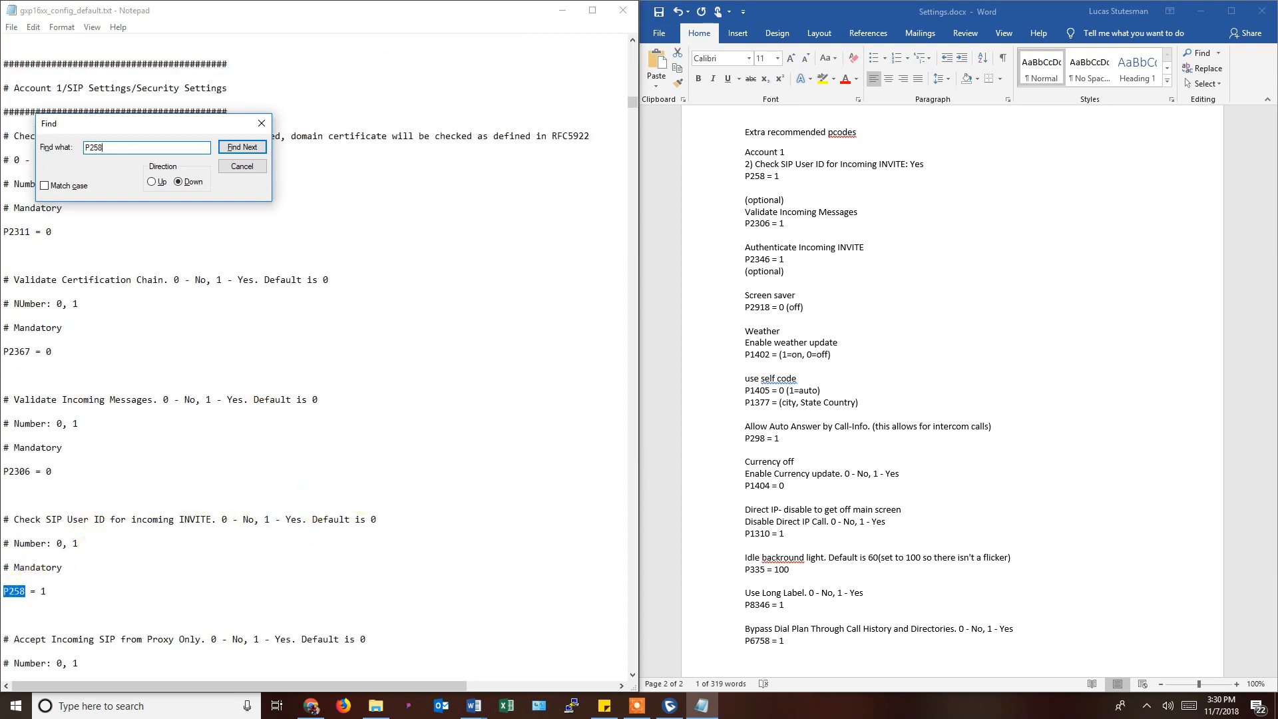
click(20, 603)
scroll(52, 594, down, 1)
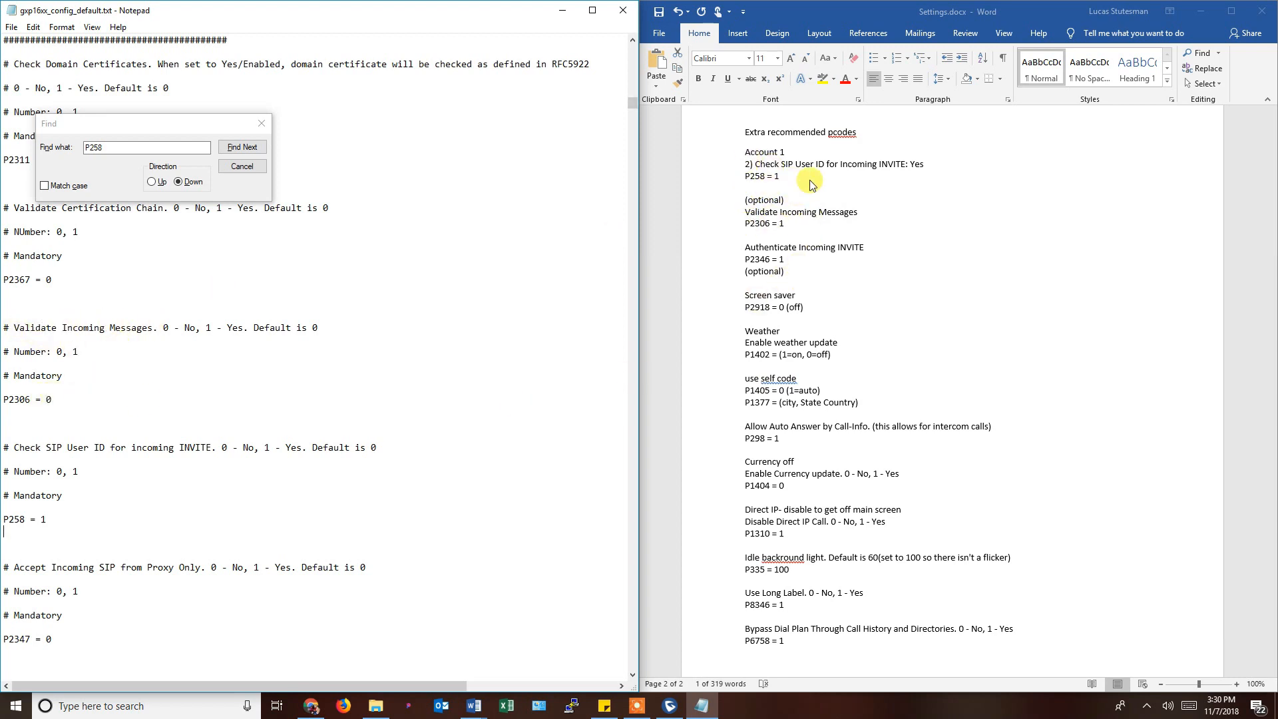
Review the screen saver, weather, self code and Currency off entries in Settings.docx.
click(759, 306)
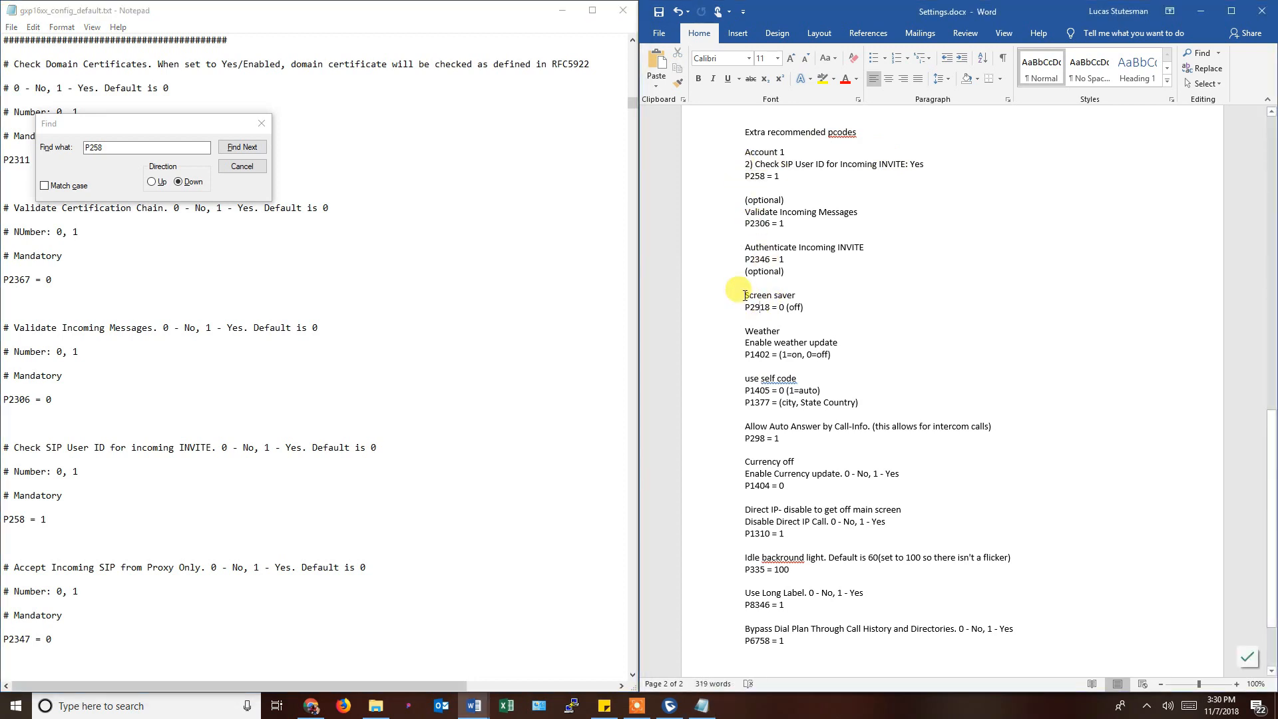
drag(744, 295, 859, 405)
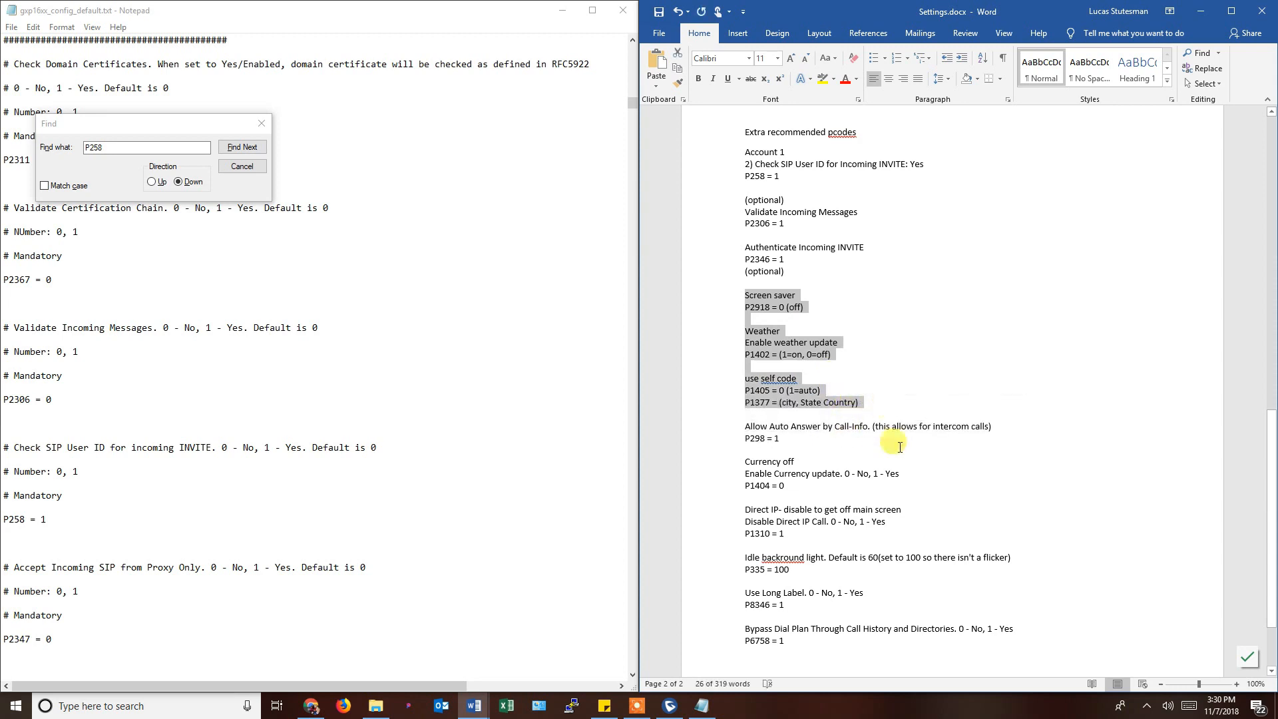
click(807, 437)
scroll(798, 436, down, 2)
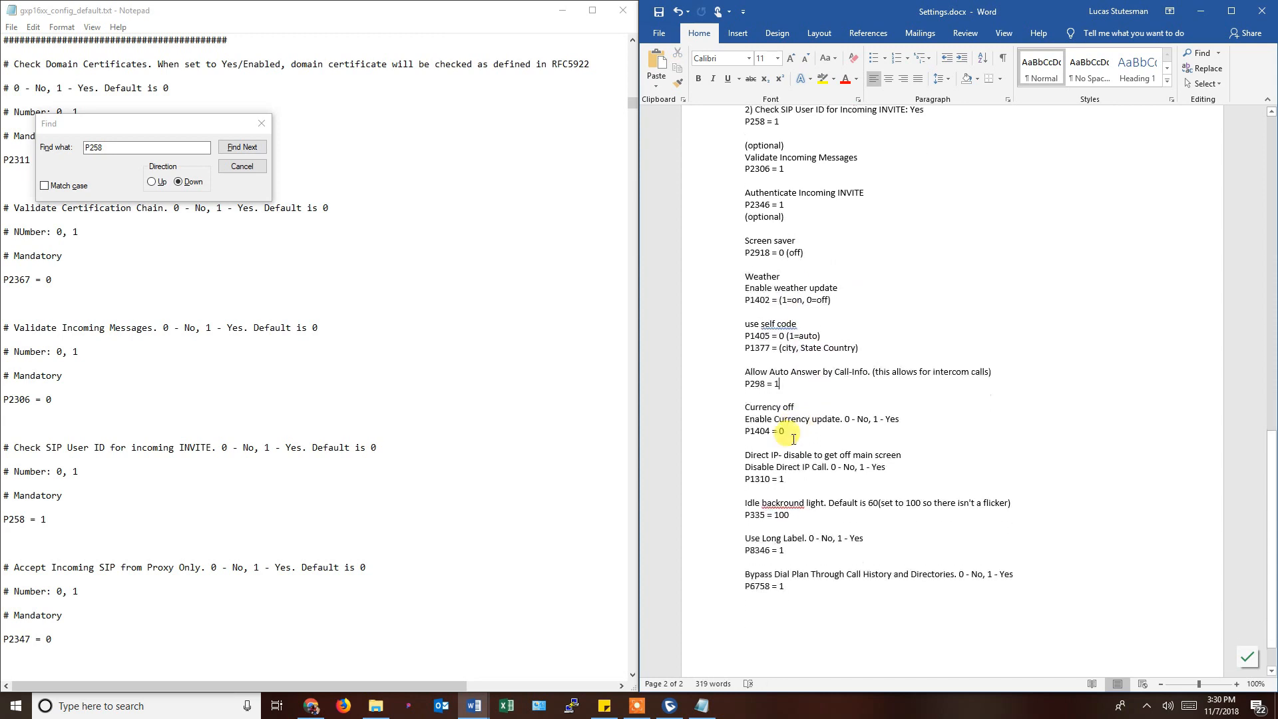
drag(745, 397, 803, 420)
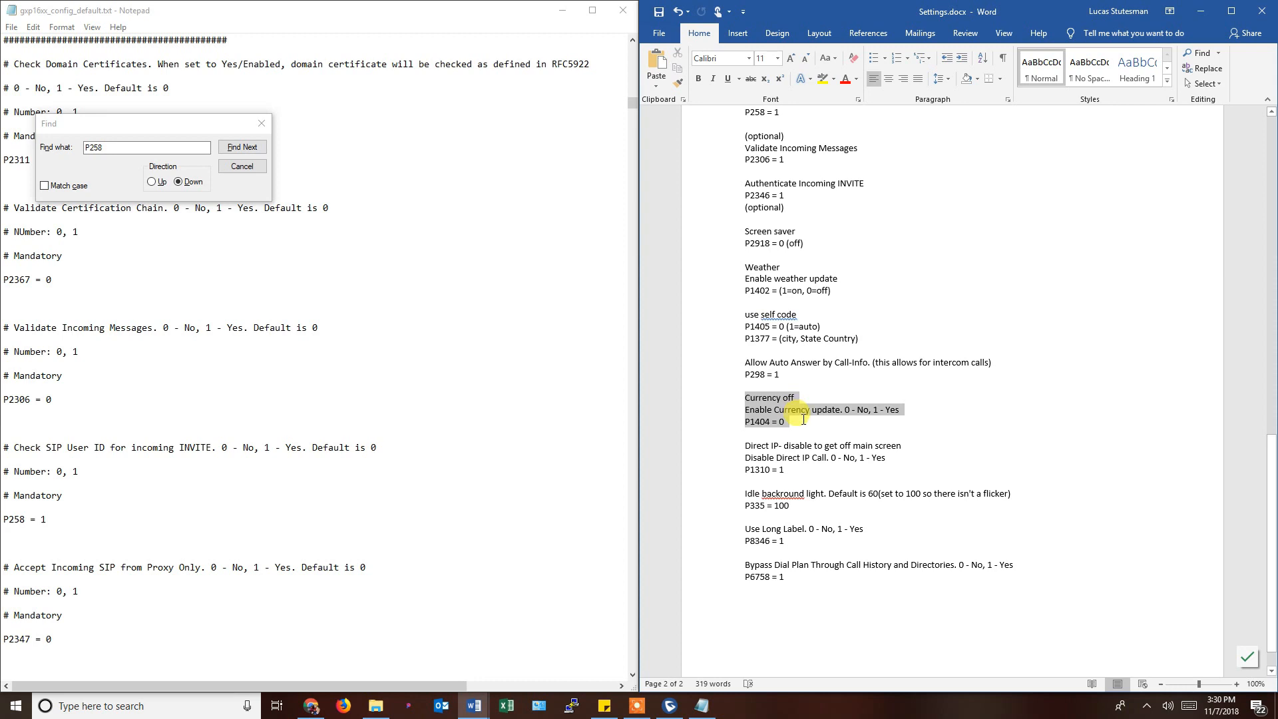
click(100, 147)
double_click(110, 148)
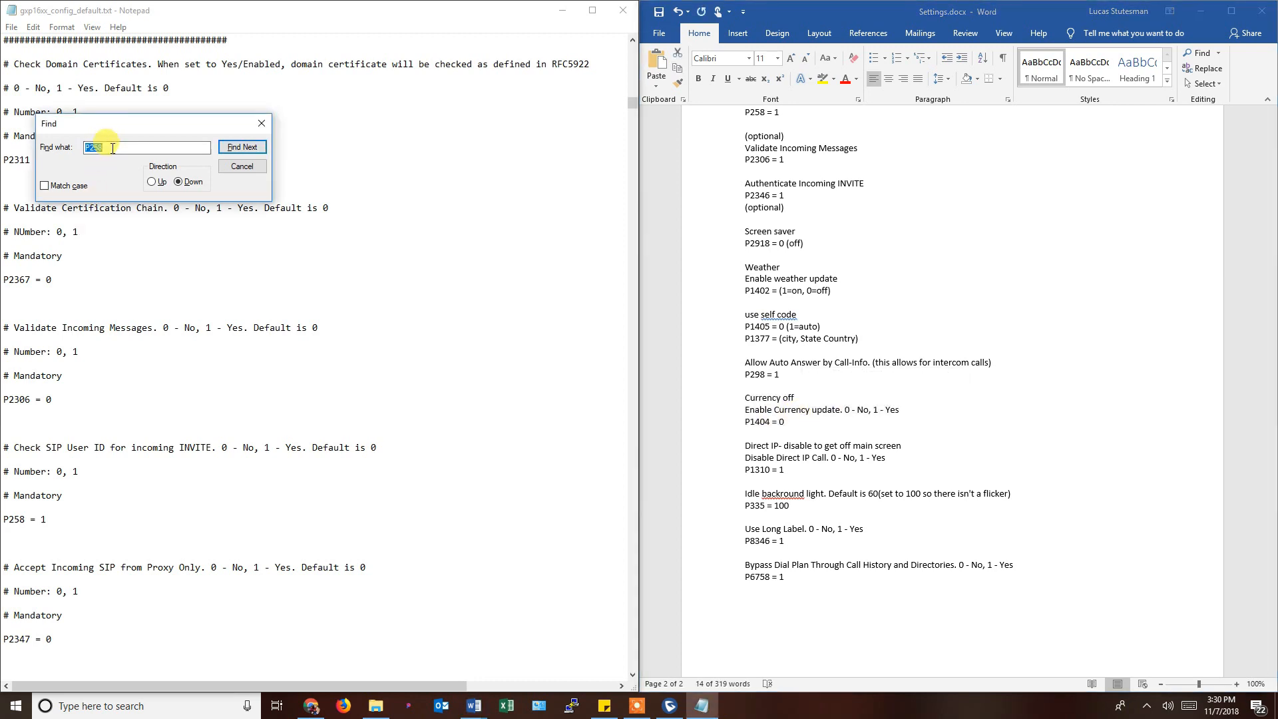
text(P1310)
key(Return)
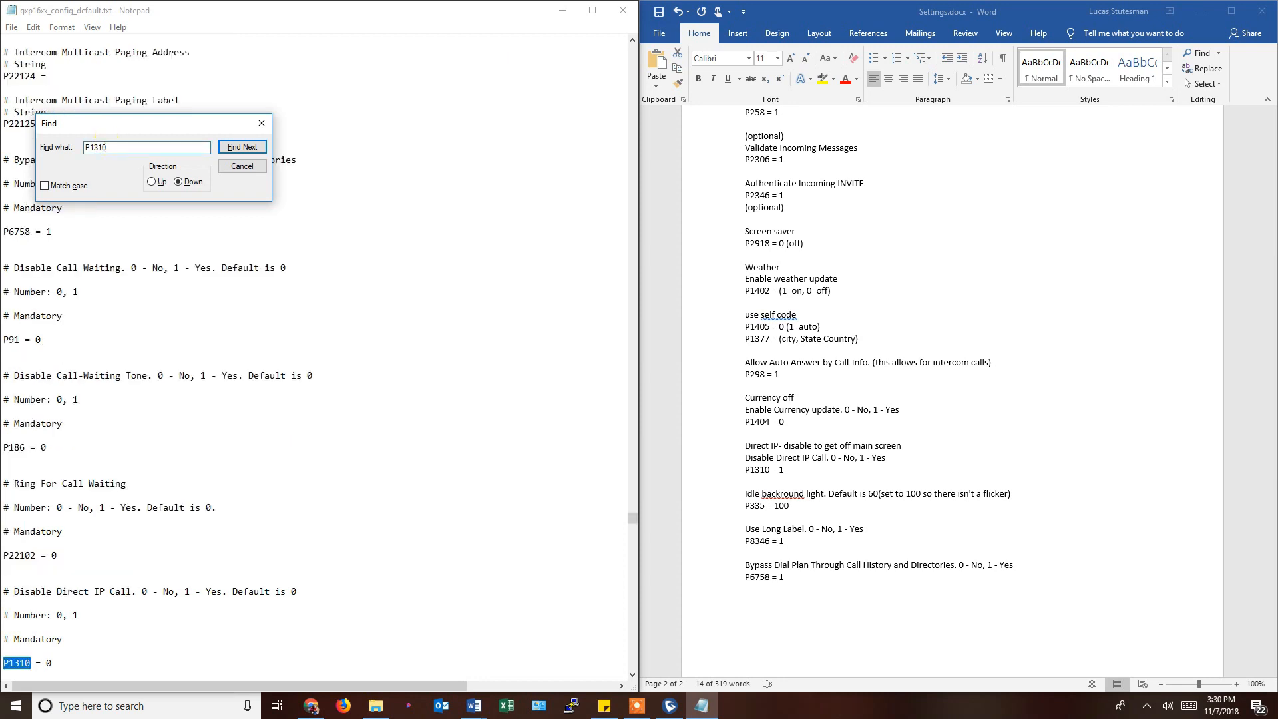
scroll(126, 594, down, 1)
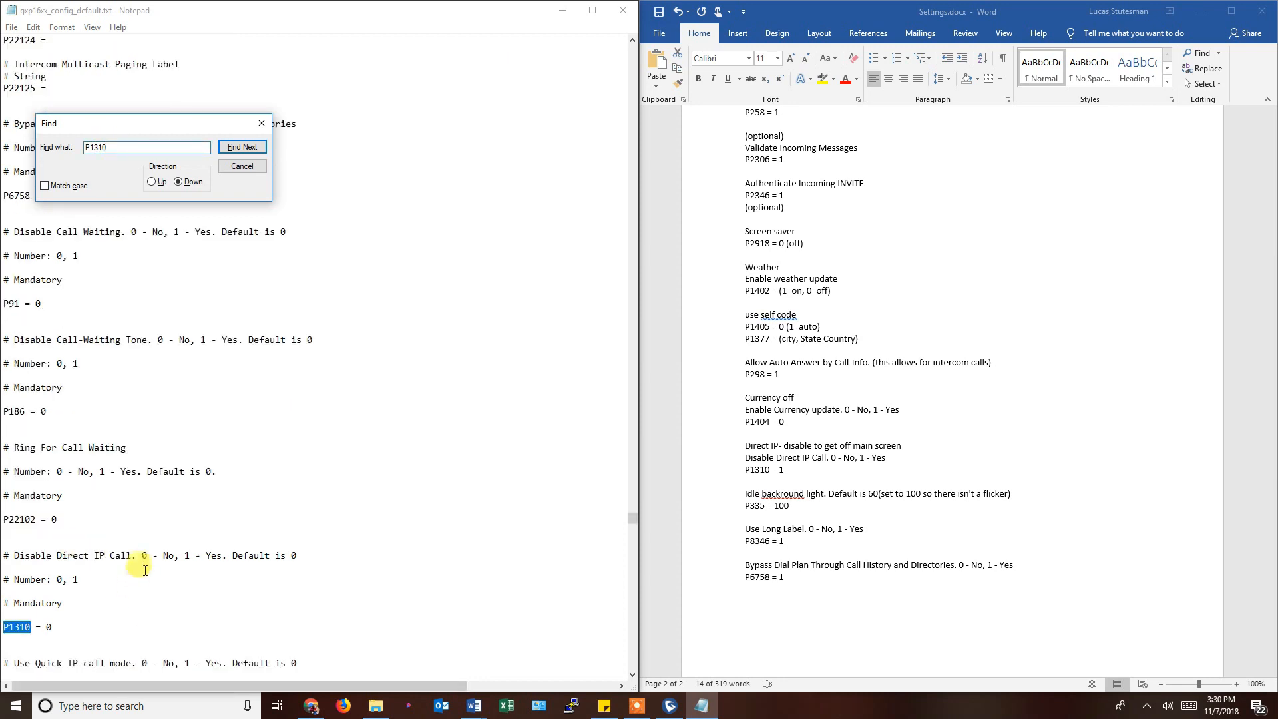
scroll(152, 562, down, 1)
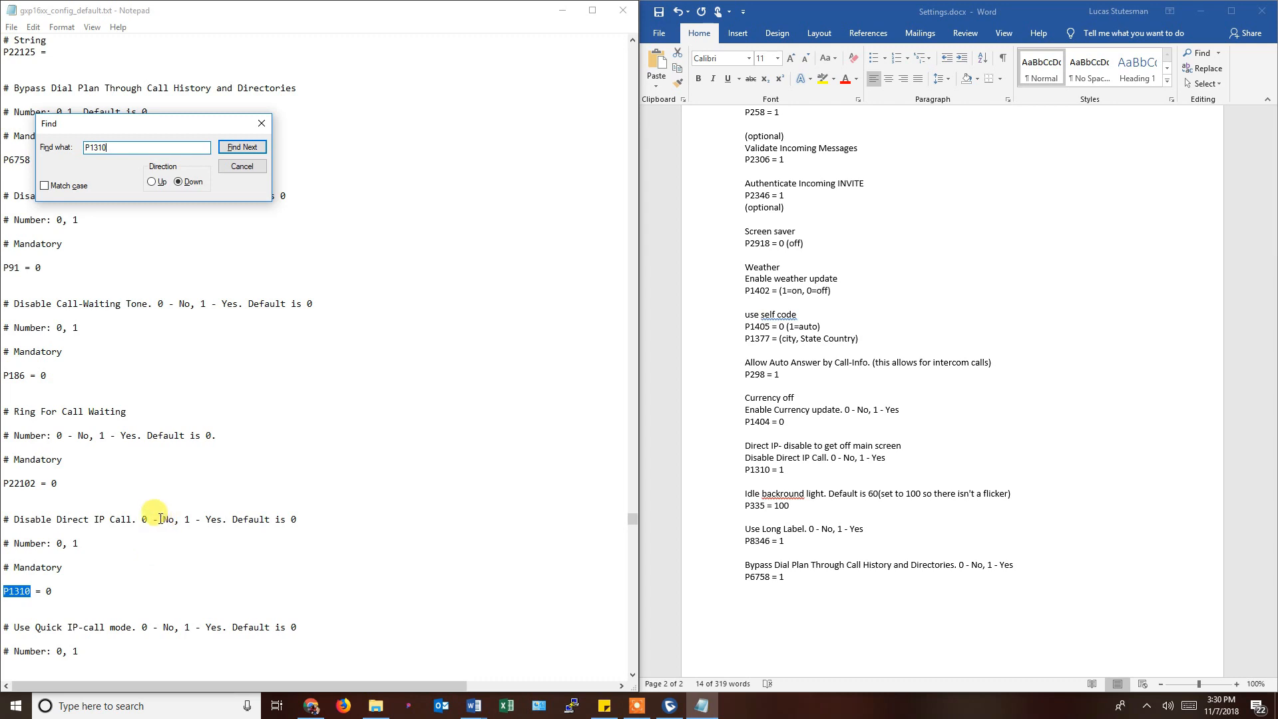
click(184, 519)
drag(184, 519, 222, 520)
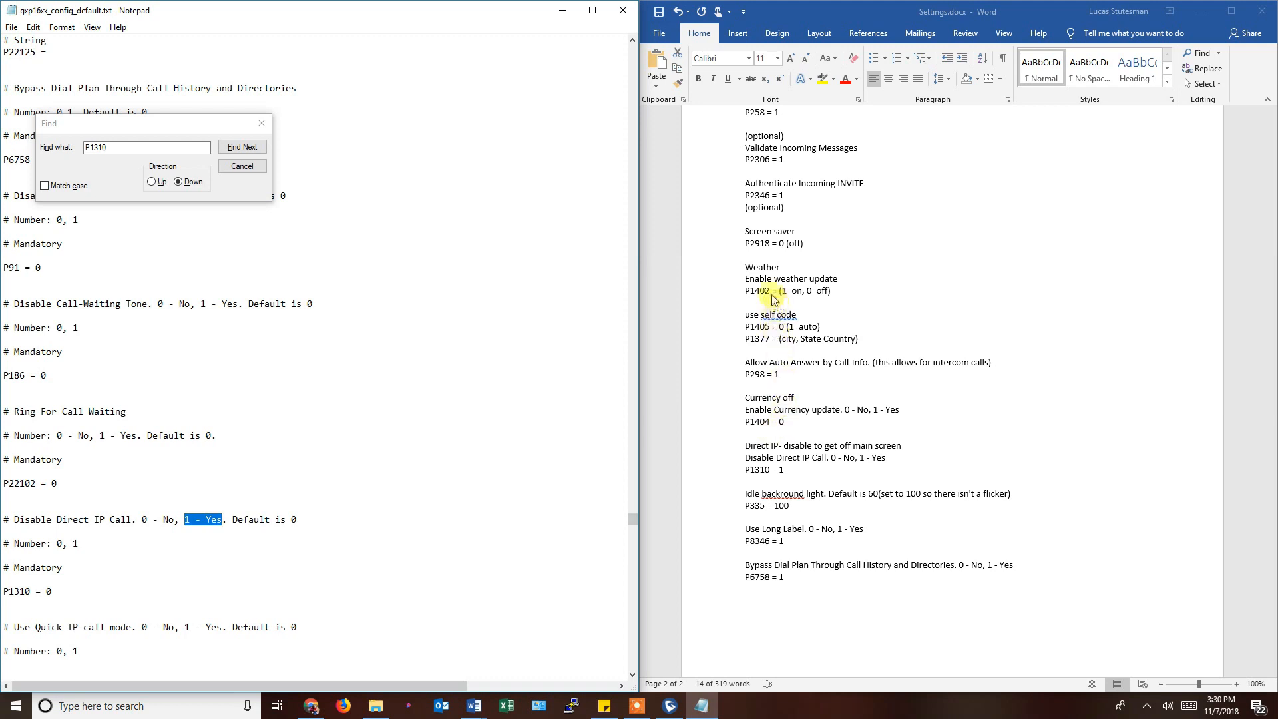
click(746, 445)
shift+click(792, 468)
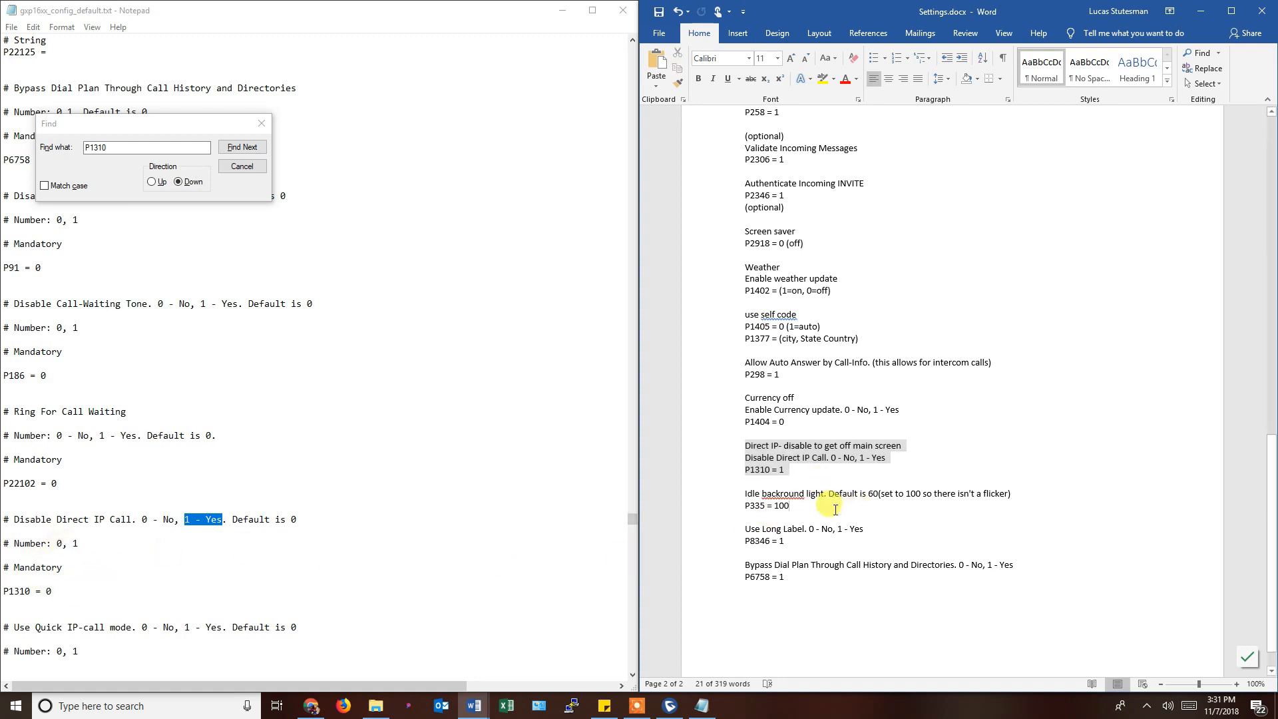
click(790, 505)
drag(790, 506, 742, 494)
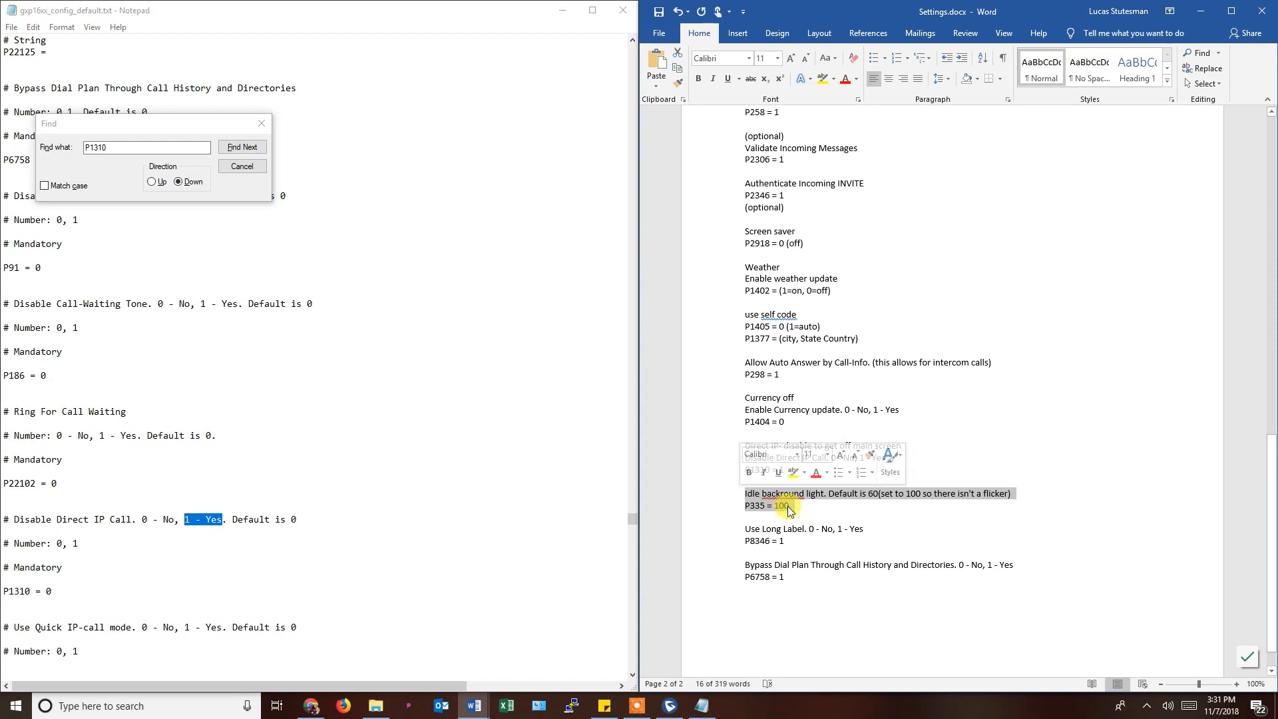
click(790, 542)
drag(786, 541, 746, 527)
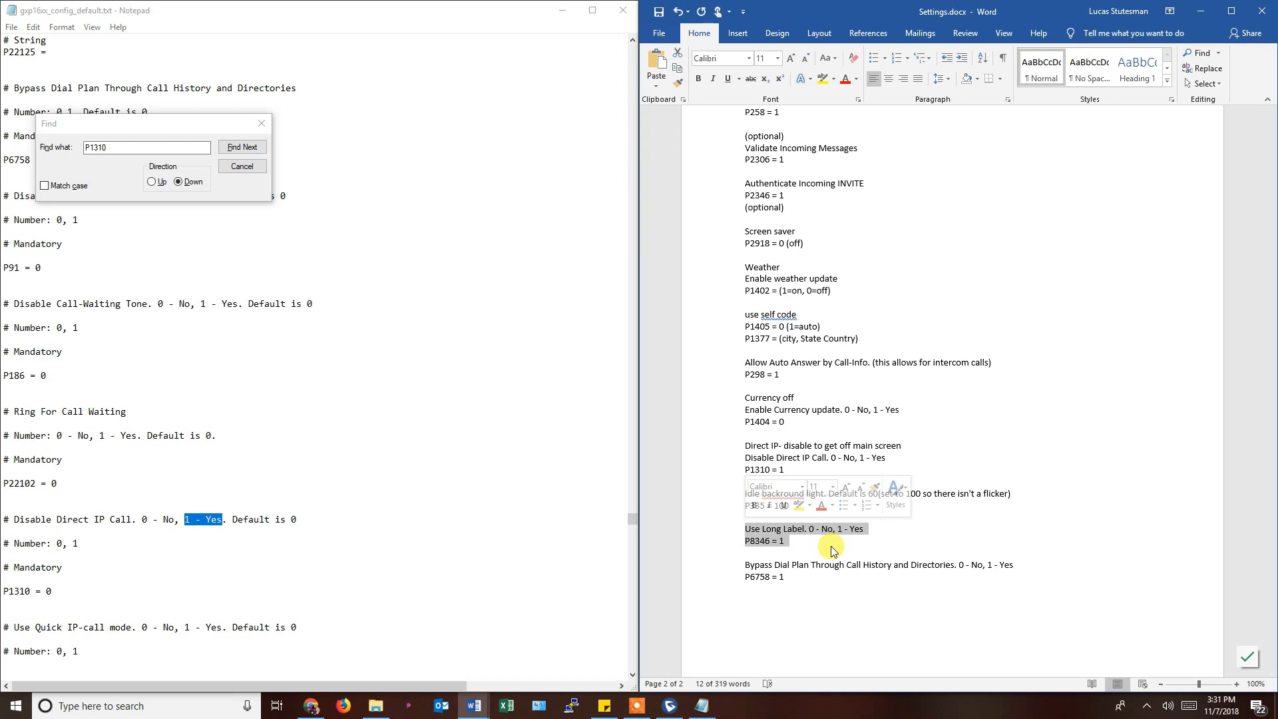
click(803, 545)
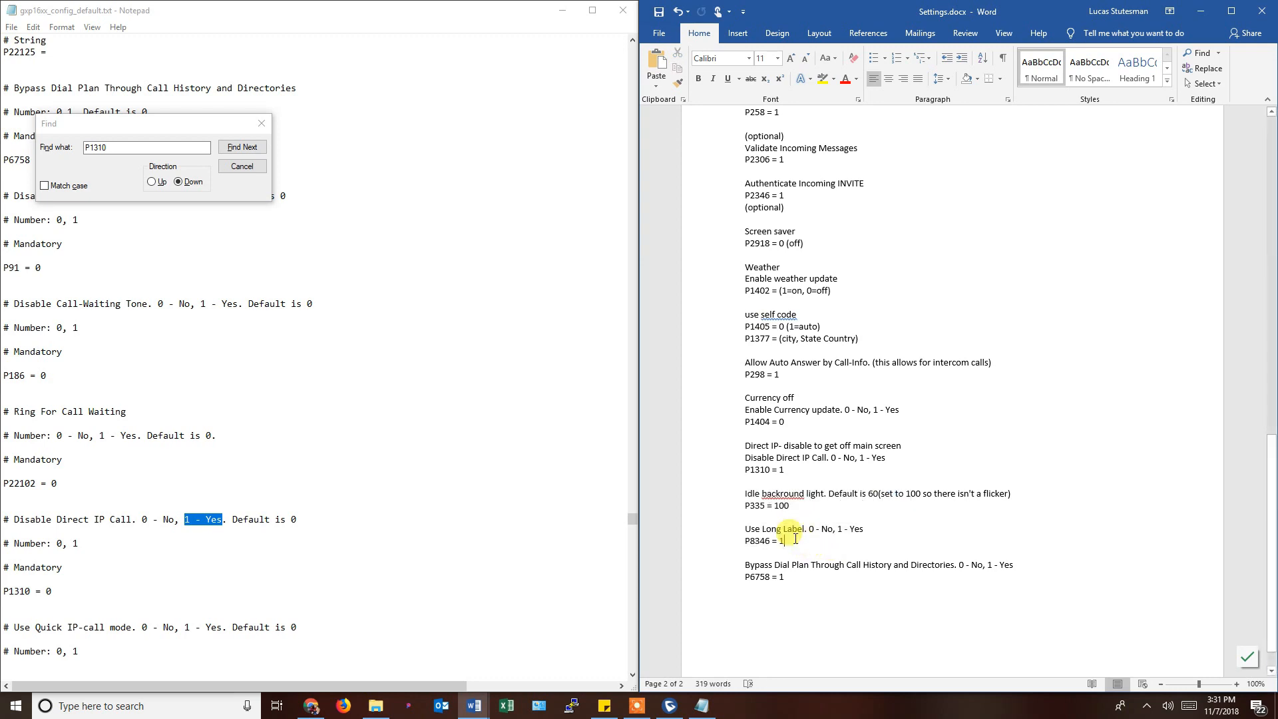
click(792, 581)
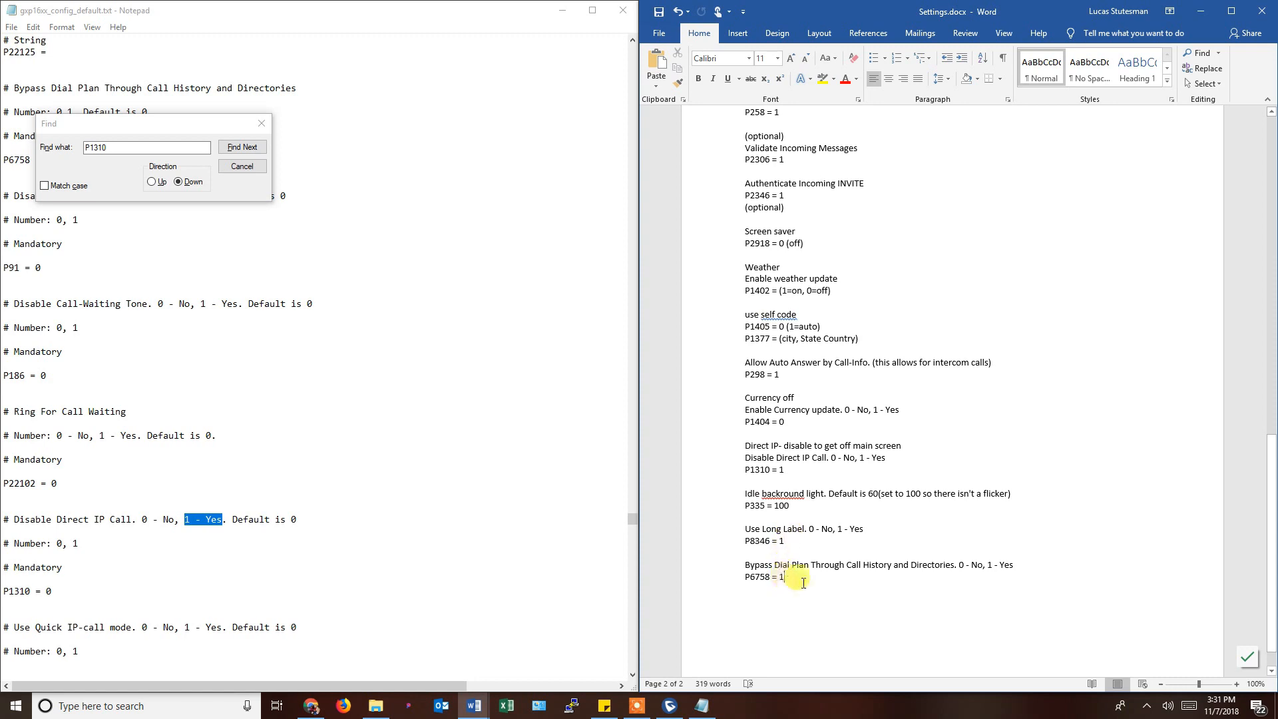
drag(803, 583, 745, 563)
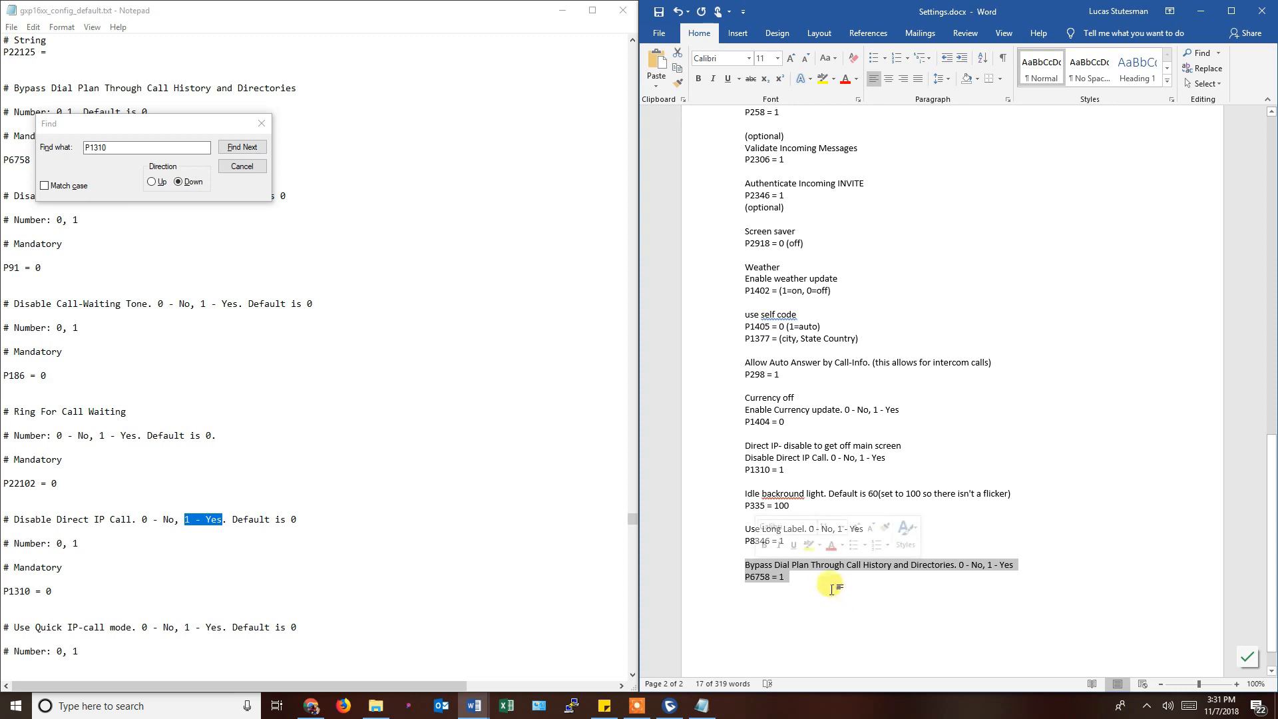
double_click(167, 144)
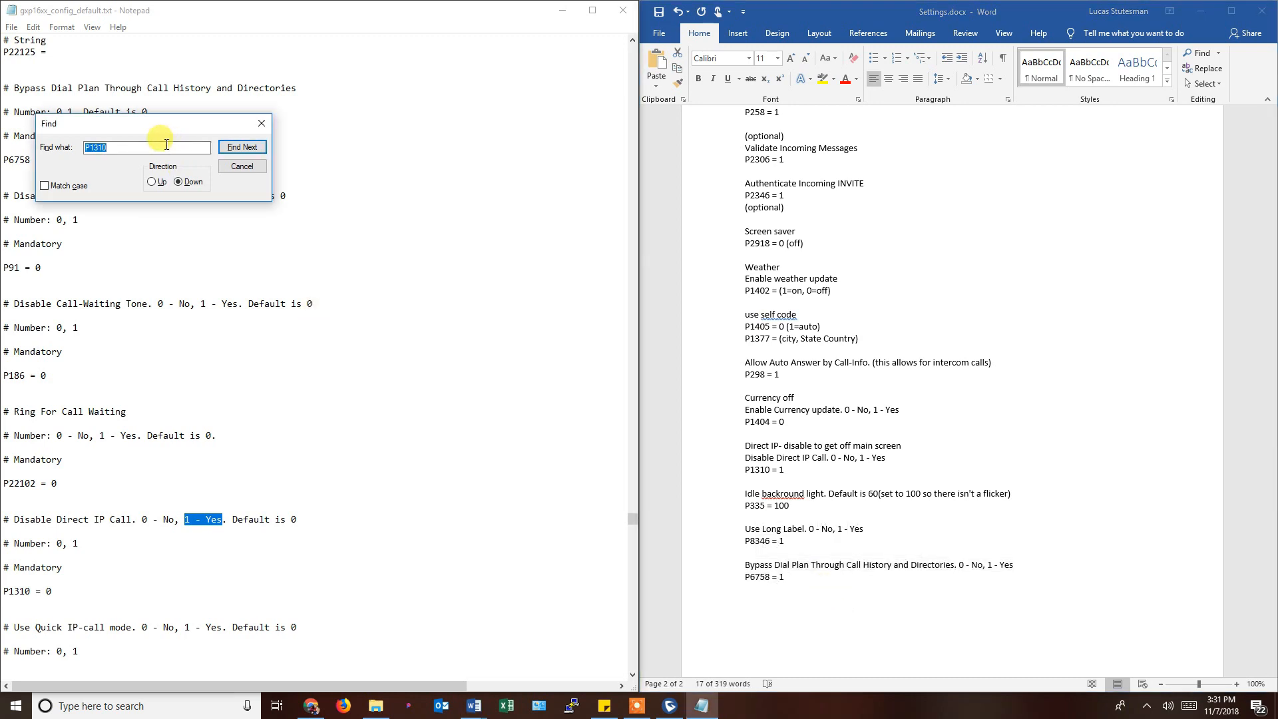
Search upward for P6758, locating the Bypass Dial Plan entry set to 1.
text(P6758)
key(Return)
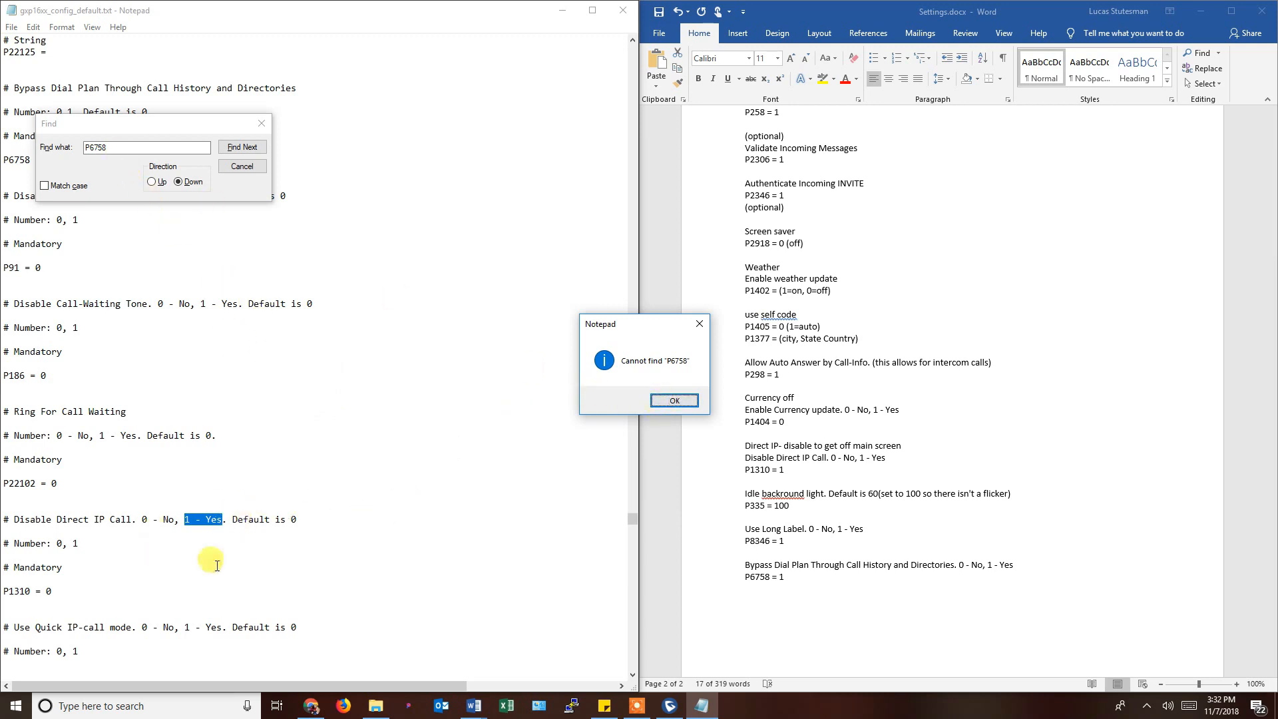
click(655, 400)
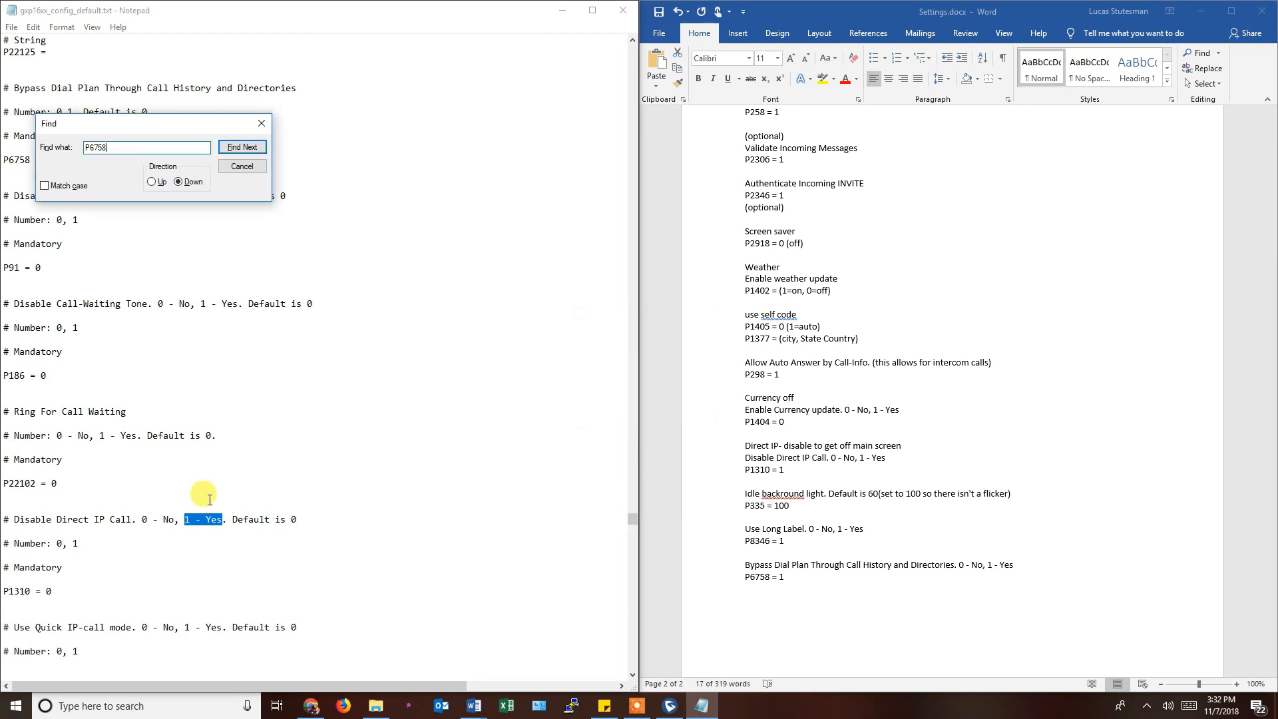
click(153, 183)
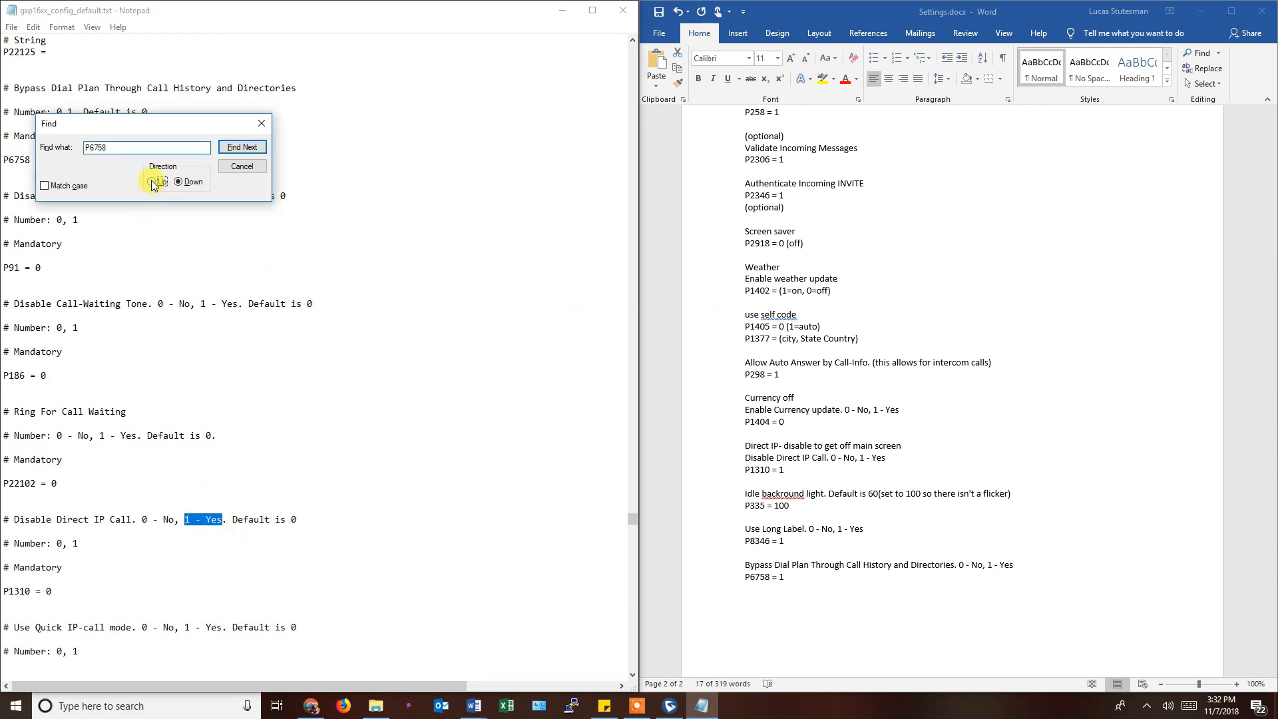
click(243, 148)
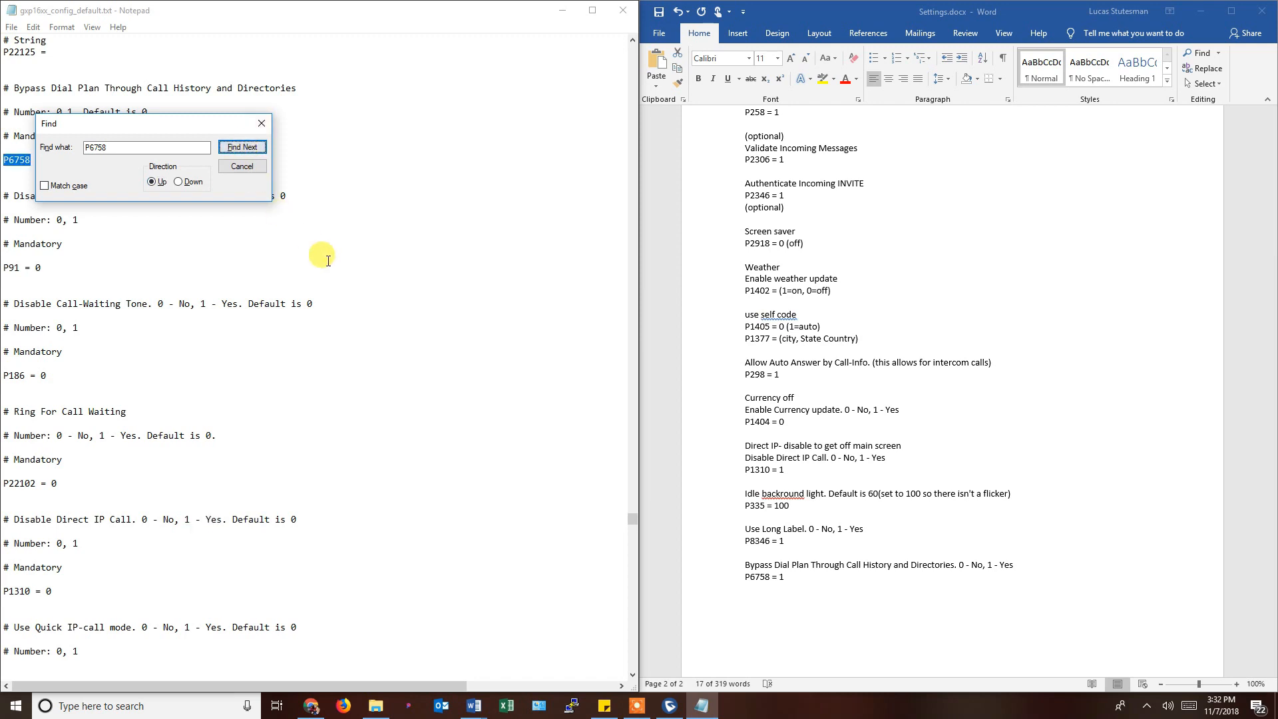
scroll(233, 466, up, 5)
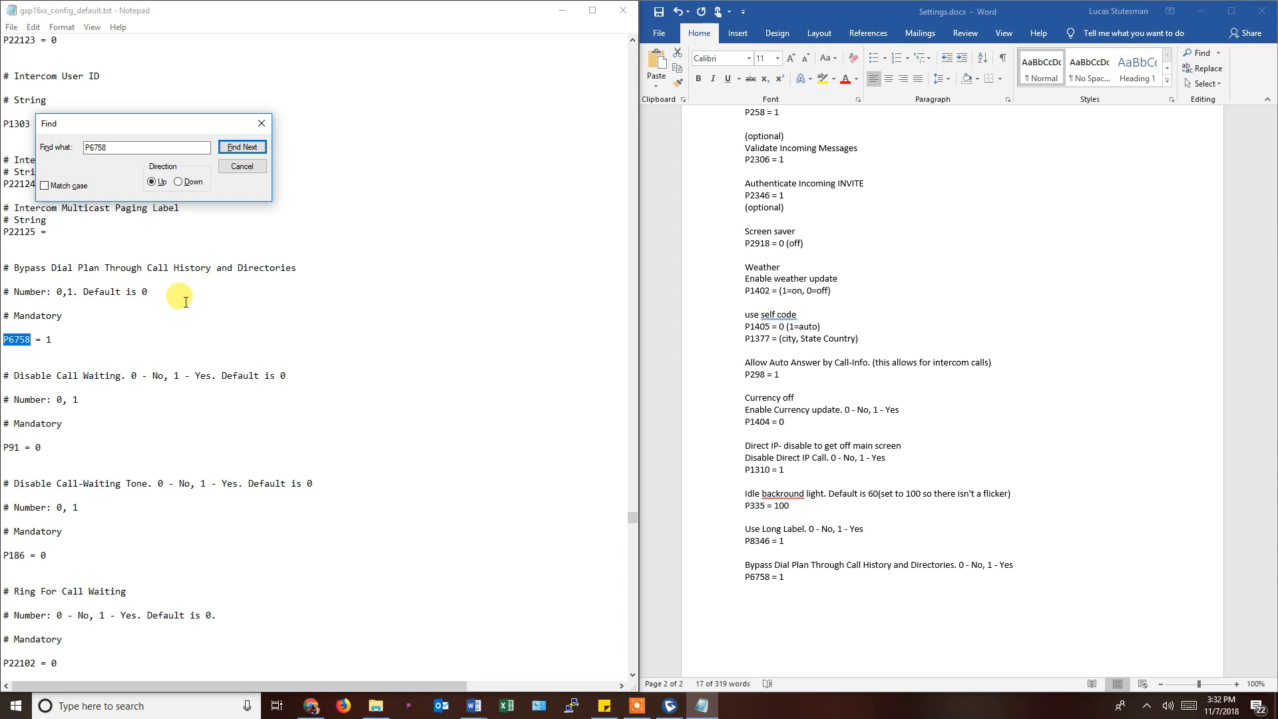
click(54, 338)
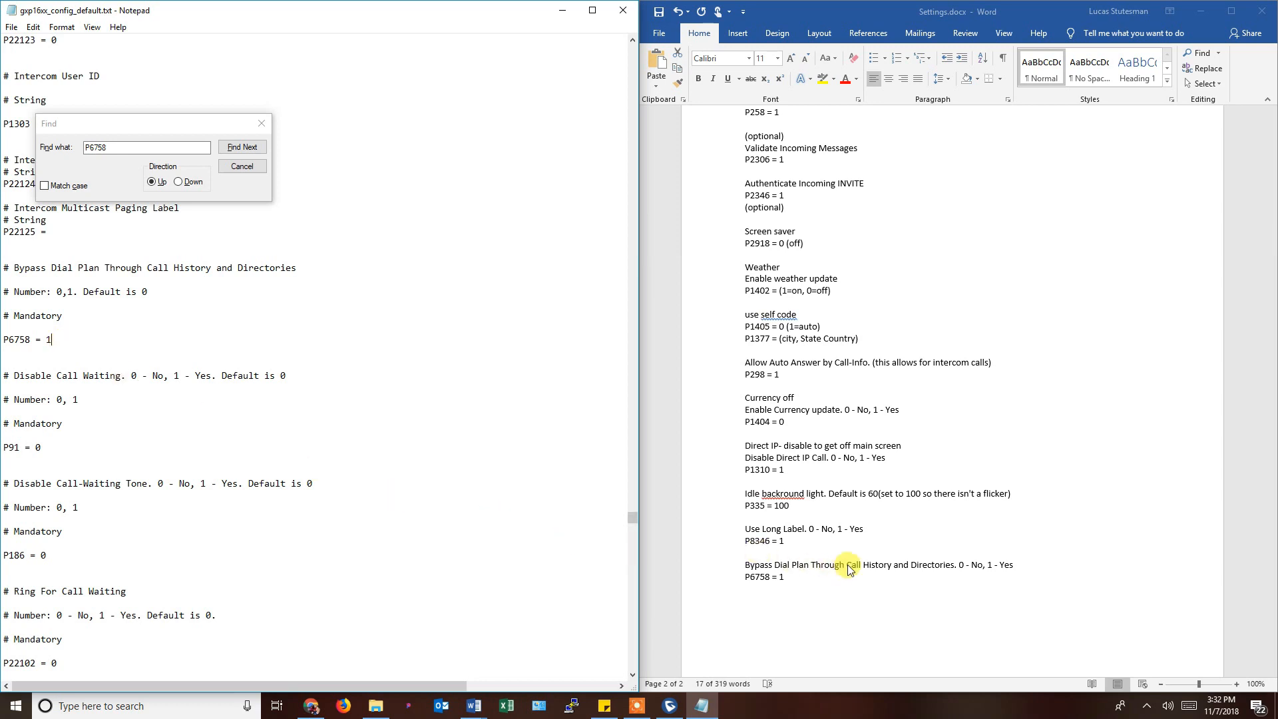
drag(851, 567, 890, 572)
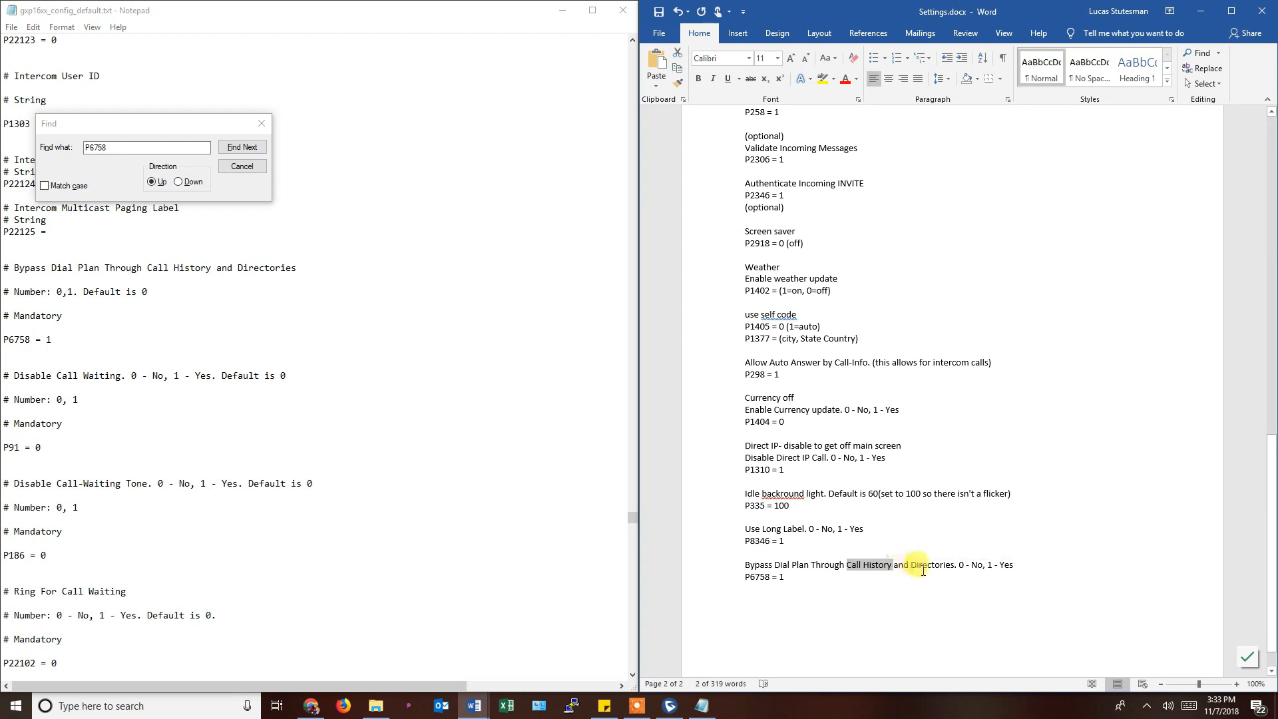
Scroll Settings.docx from the P6758 line back up to the Account 1 pcodes on page 1.
drag(913, 564, 952, 562)
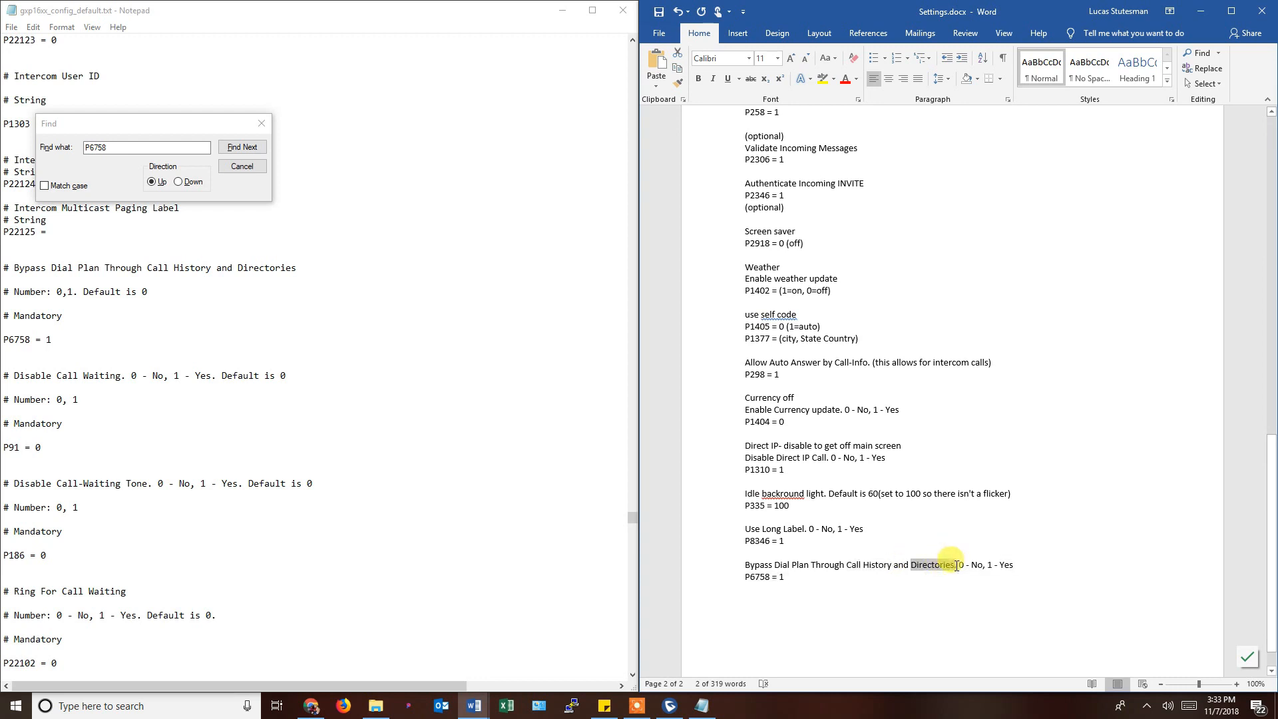
click(907, 585)
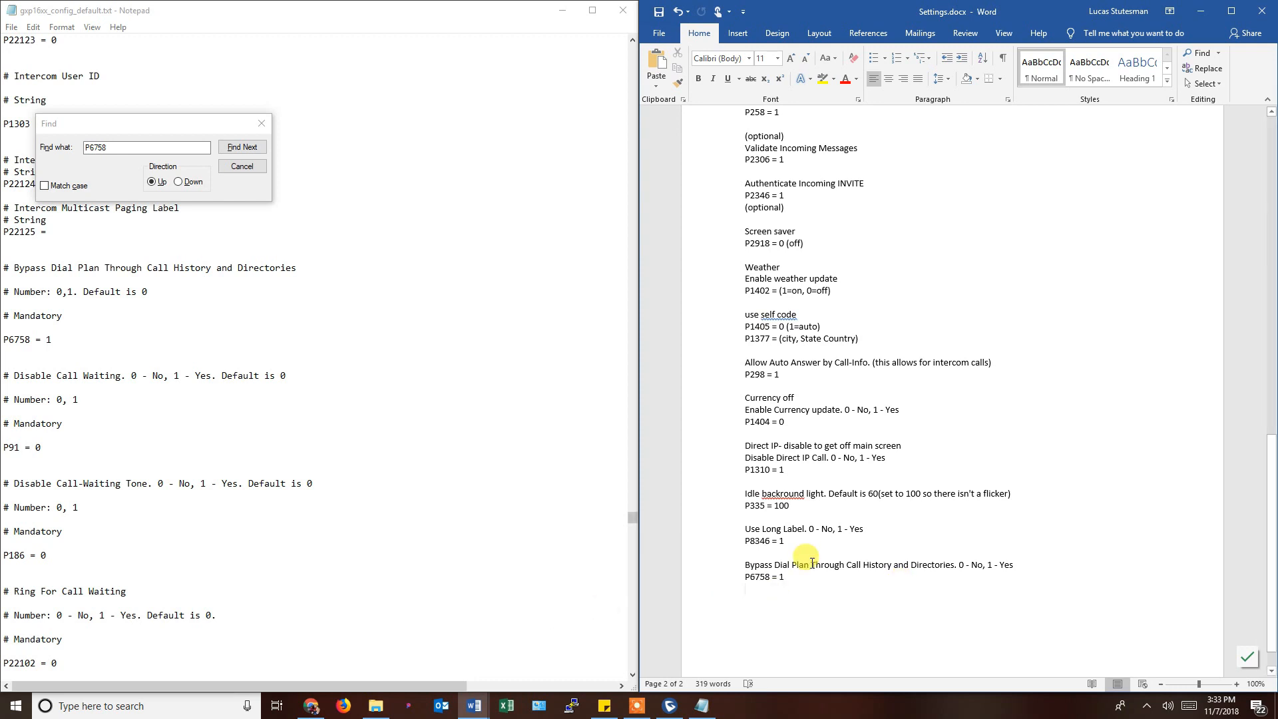
scroll(817, 560, down, 1)
scroll(816, 561, up, 1)
scroll(817, 560, up, 8)
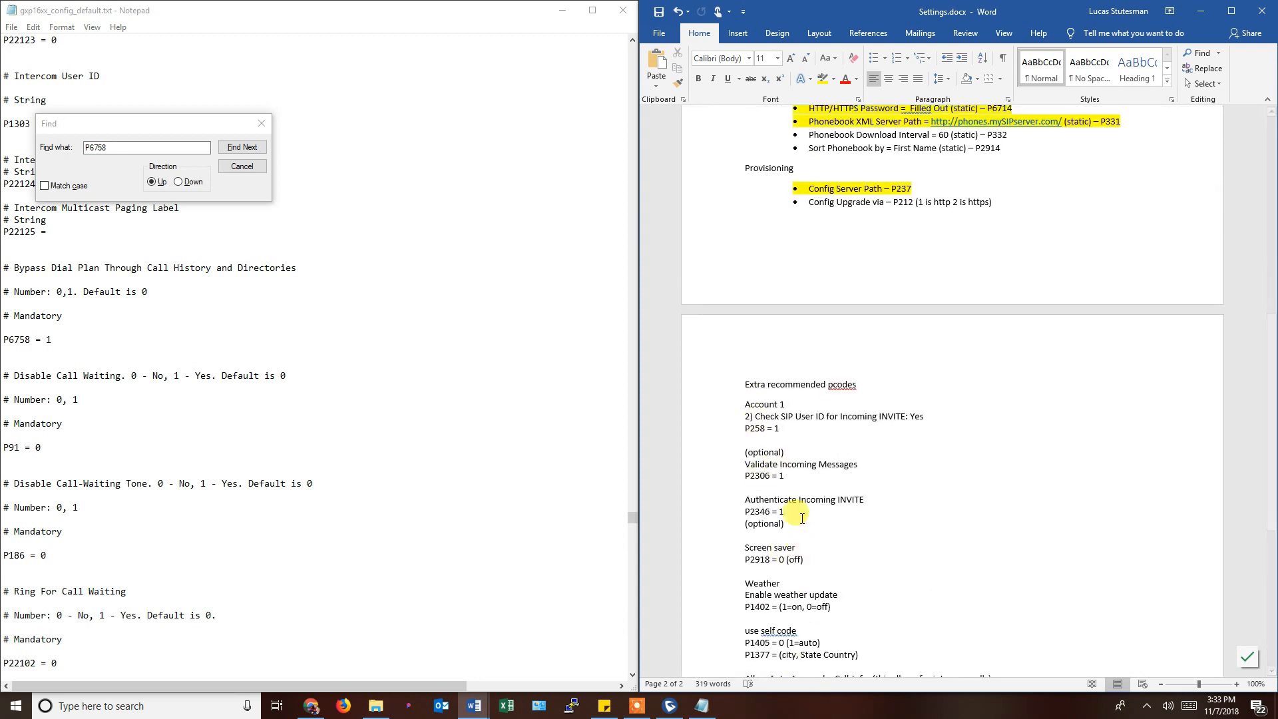
scroll(795, 512, down, 3)
scroll(758, 304, down, 4)
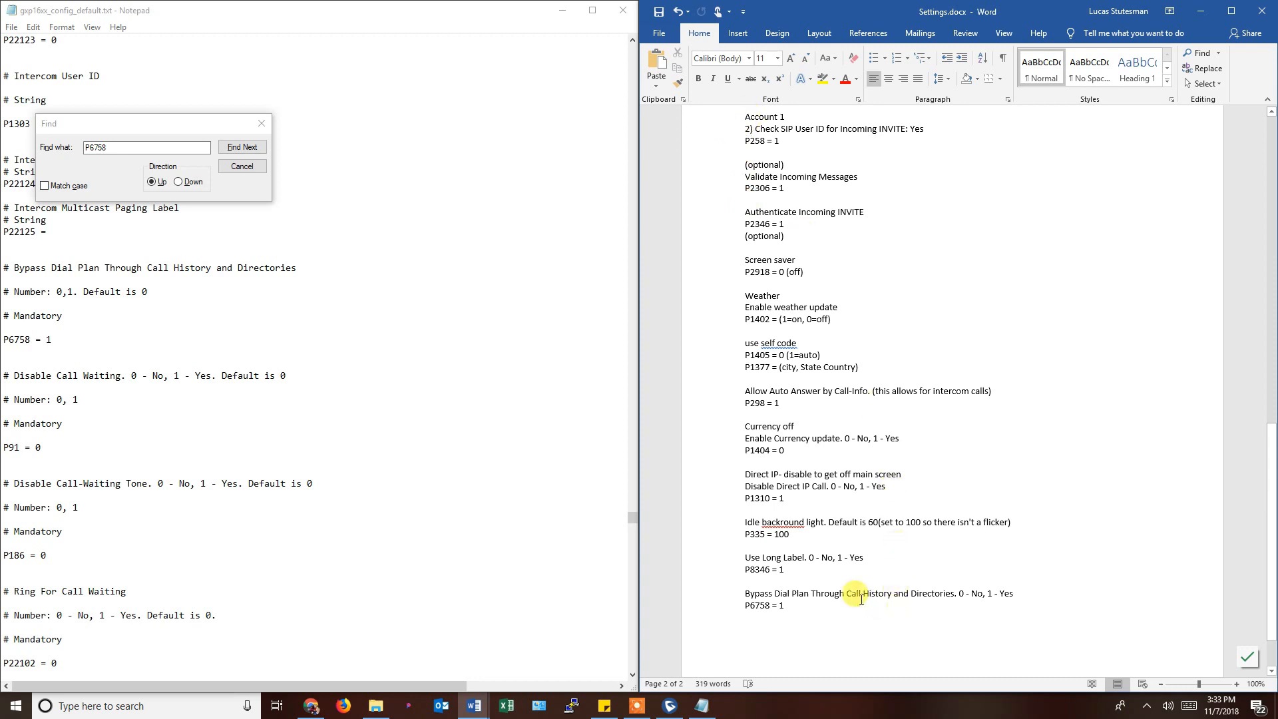
scroll(825, 593, up, 1)
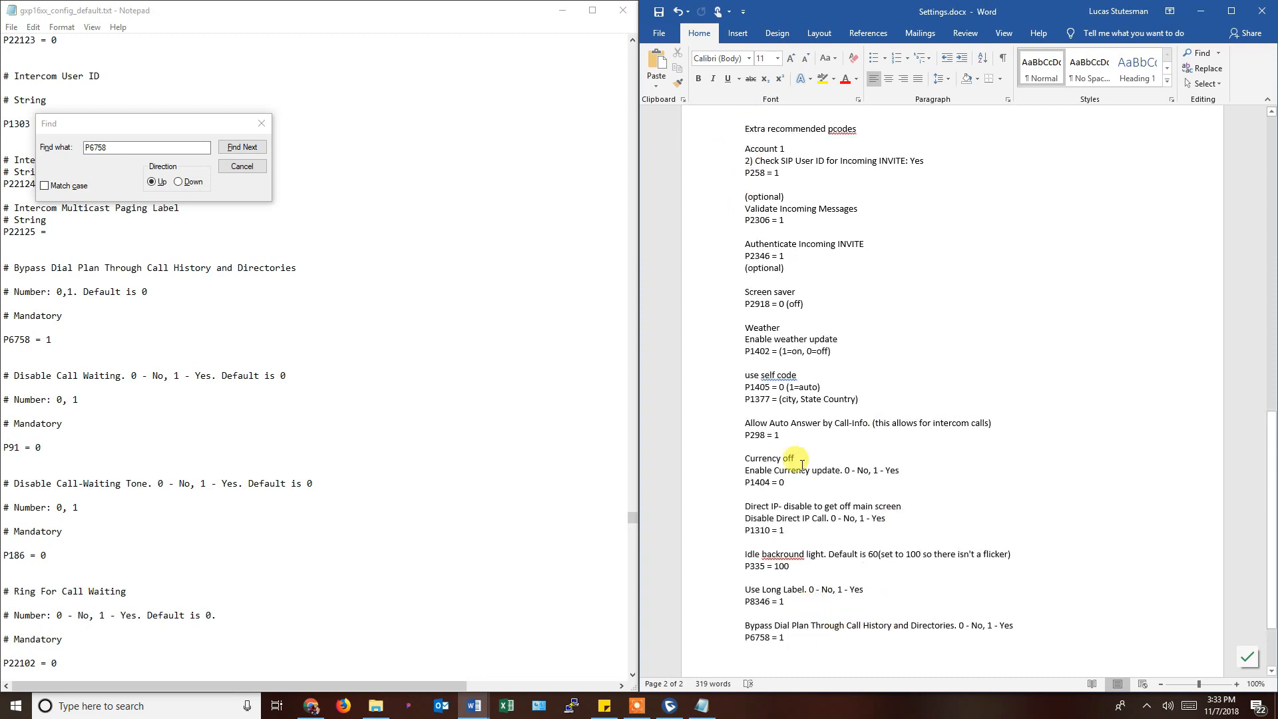
scroll(805, 579, up, 6)
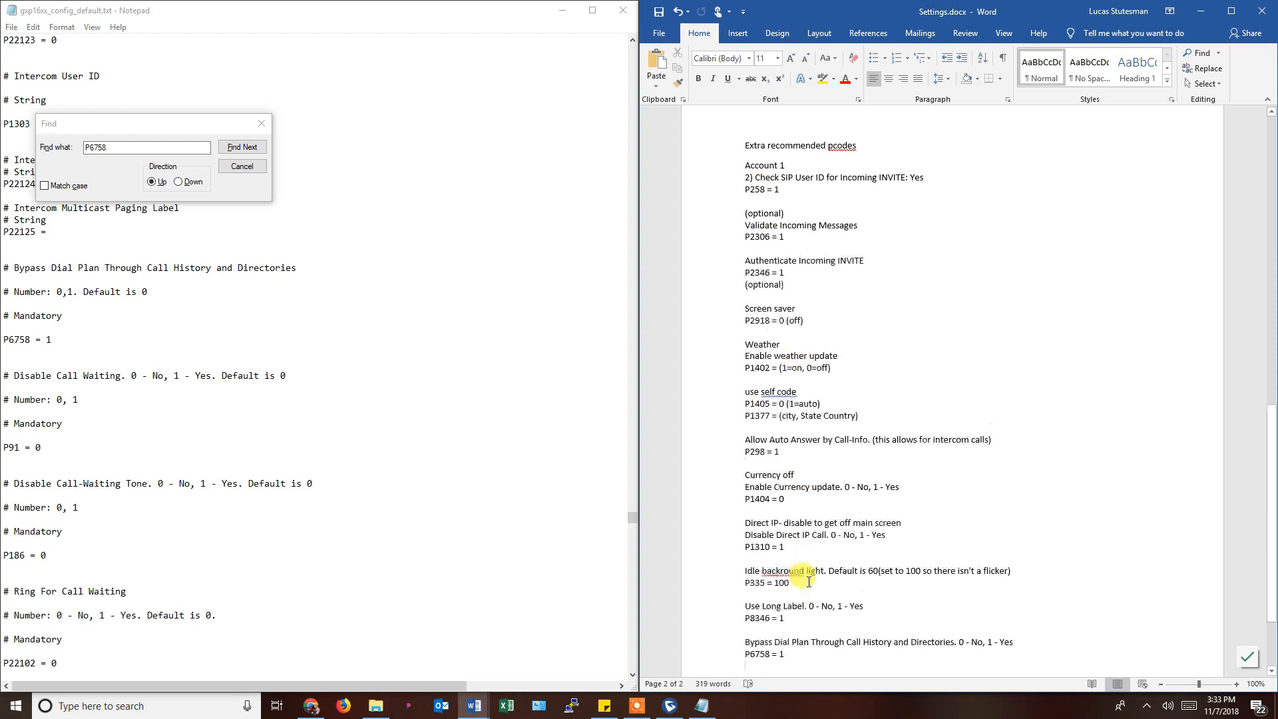
scroll(808, 581, up, 15)
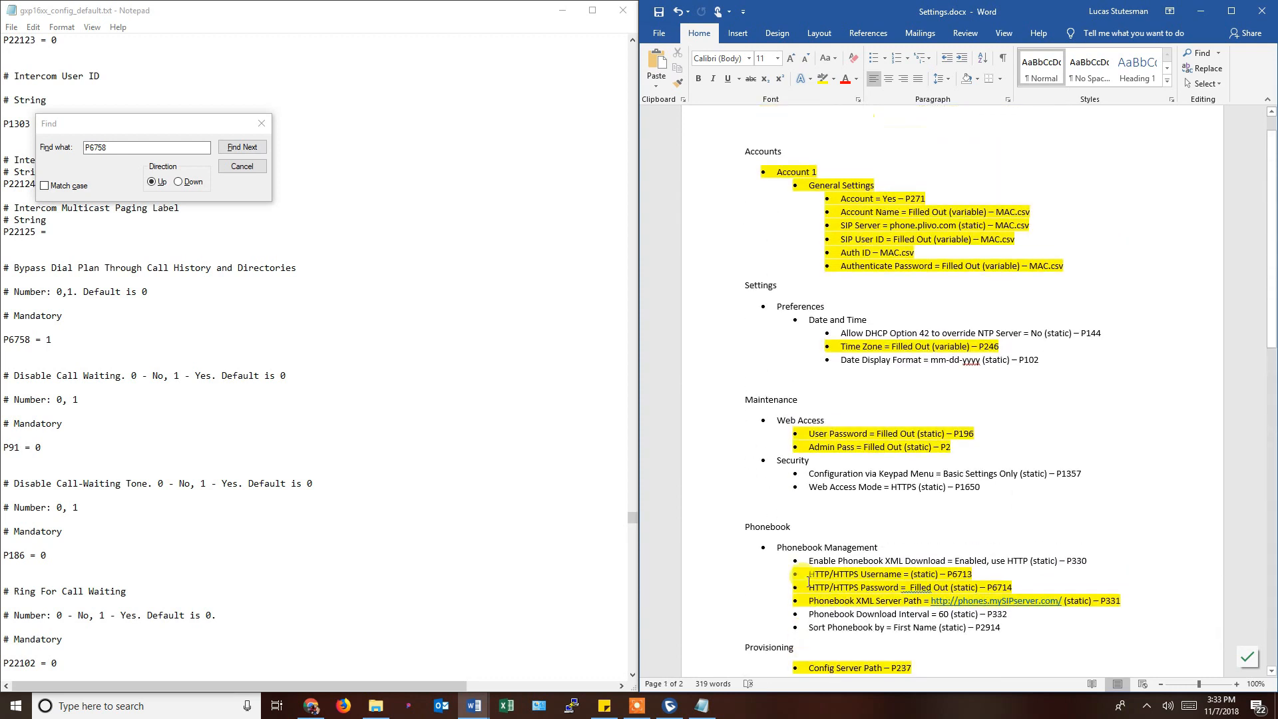
Close the Find box, save the config file and close Notepad.
click(242, 166)
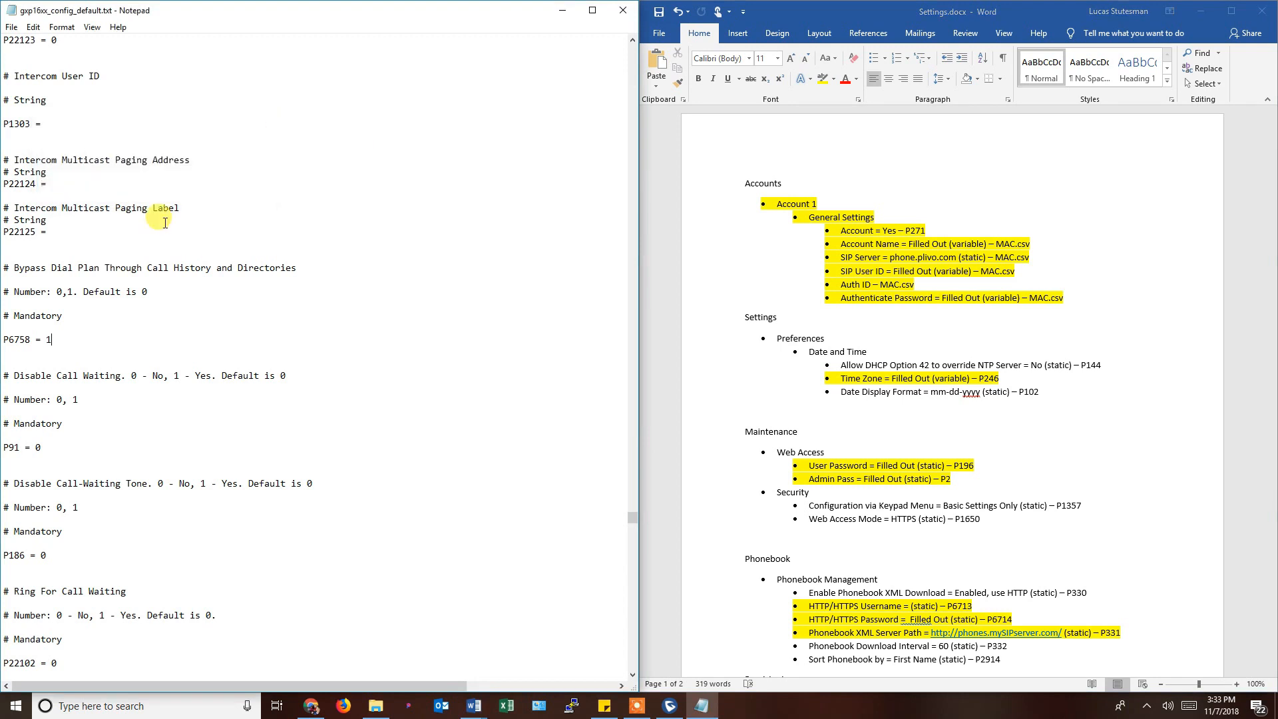
click(12, 28)
click(28, 72)
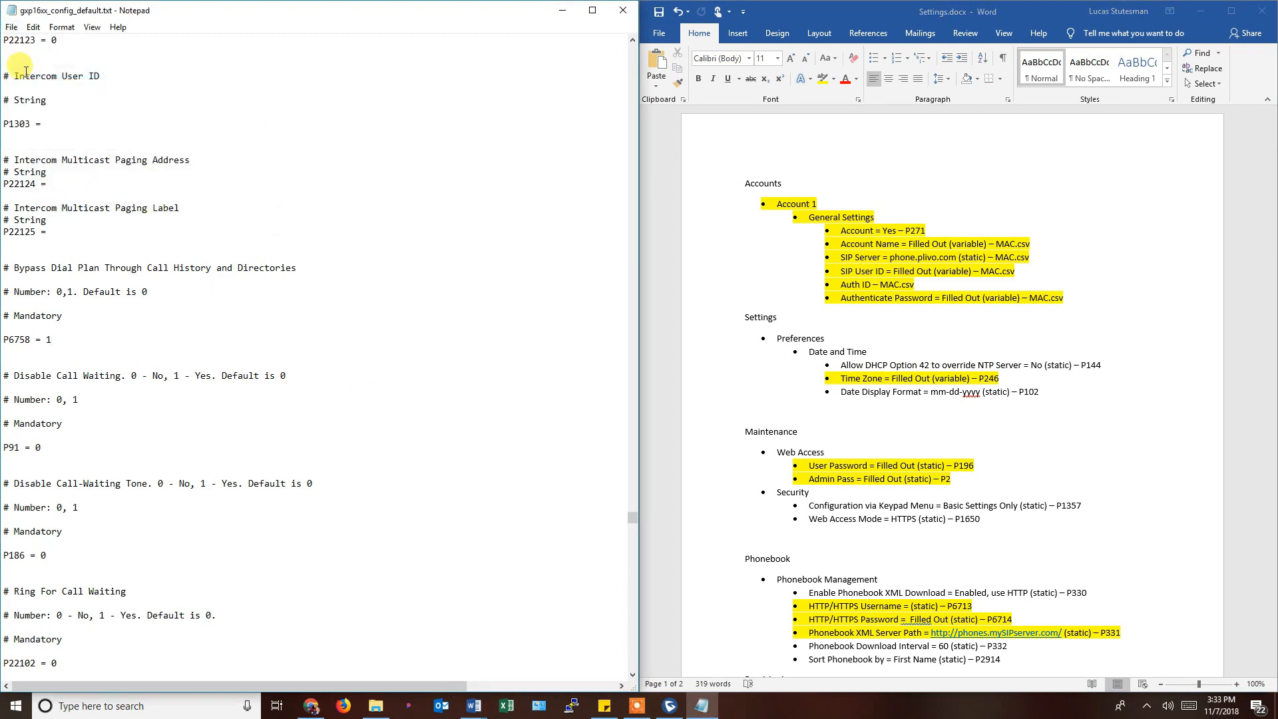
click(623, 10)
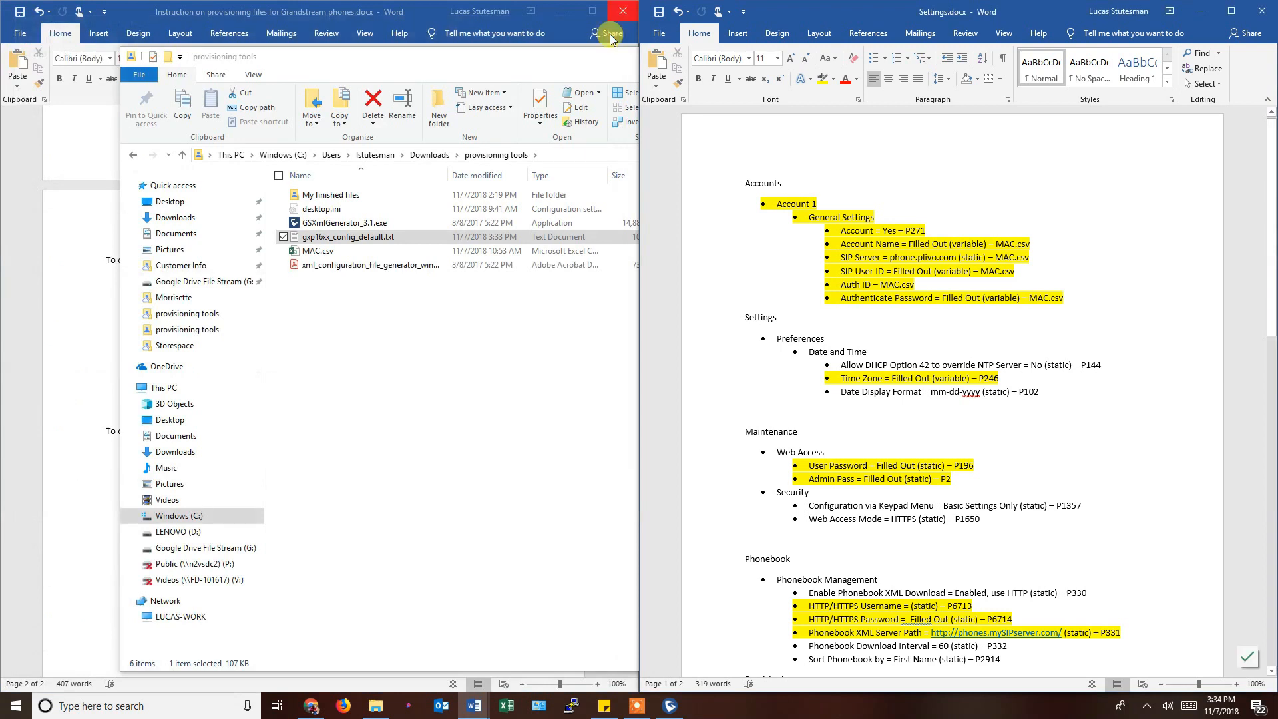
Reopen gxp16xx_config_default.txt from Explorer and snap it to the left half.
double_click(359, 240)
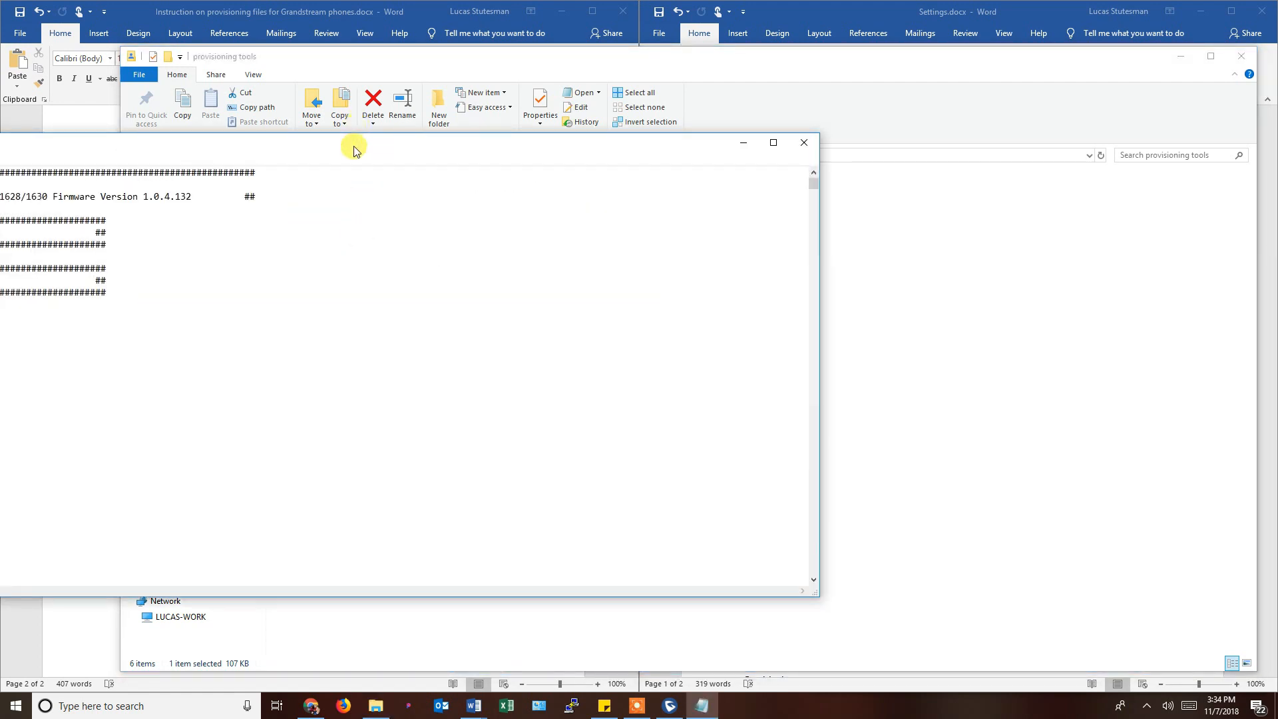
drag(354, 146, 663, 165)
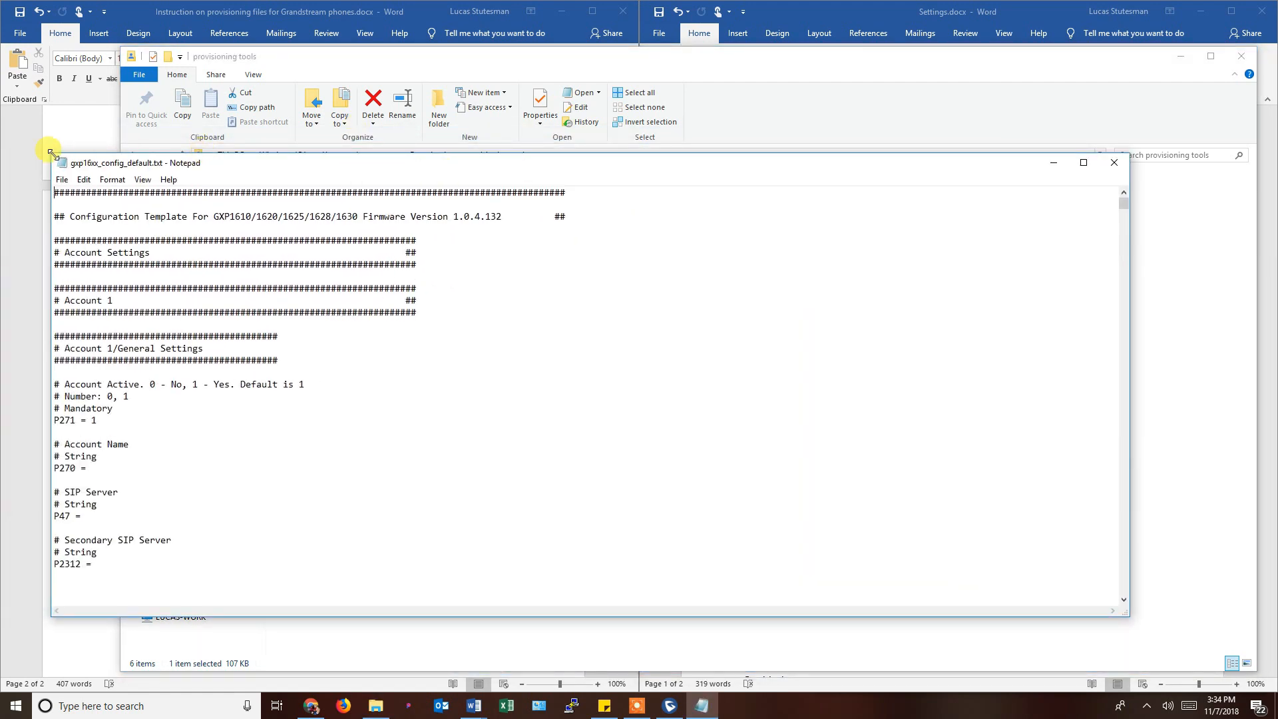
drag(215, 175, 1, 162)
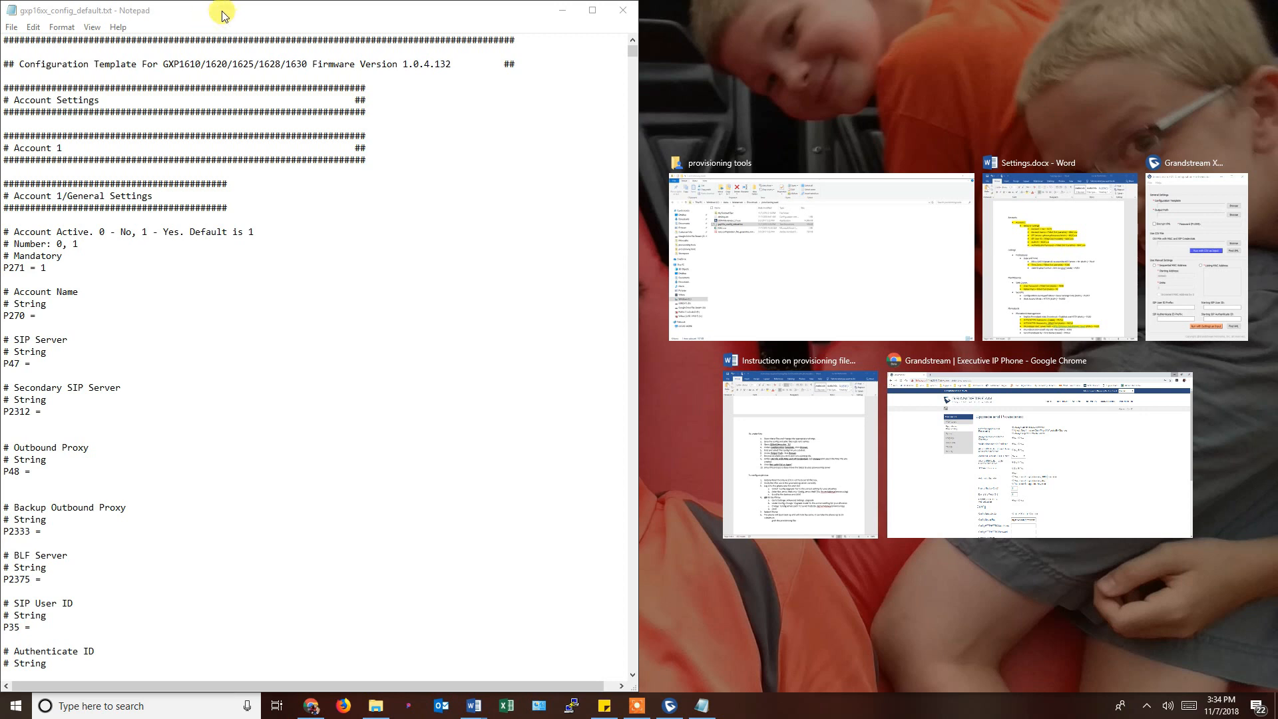
click(427, 19)
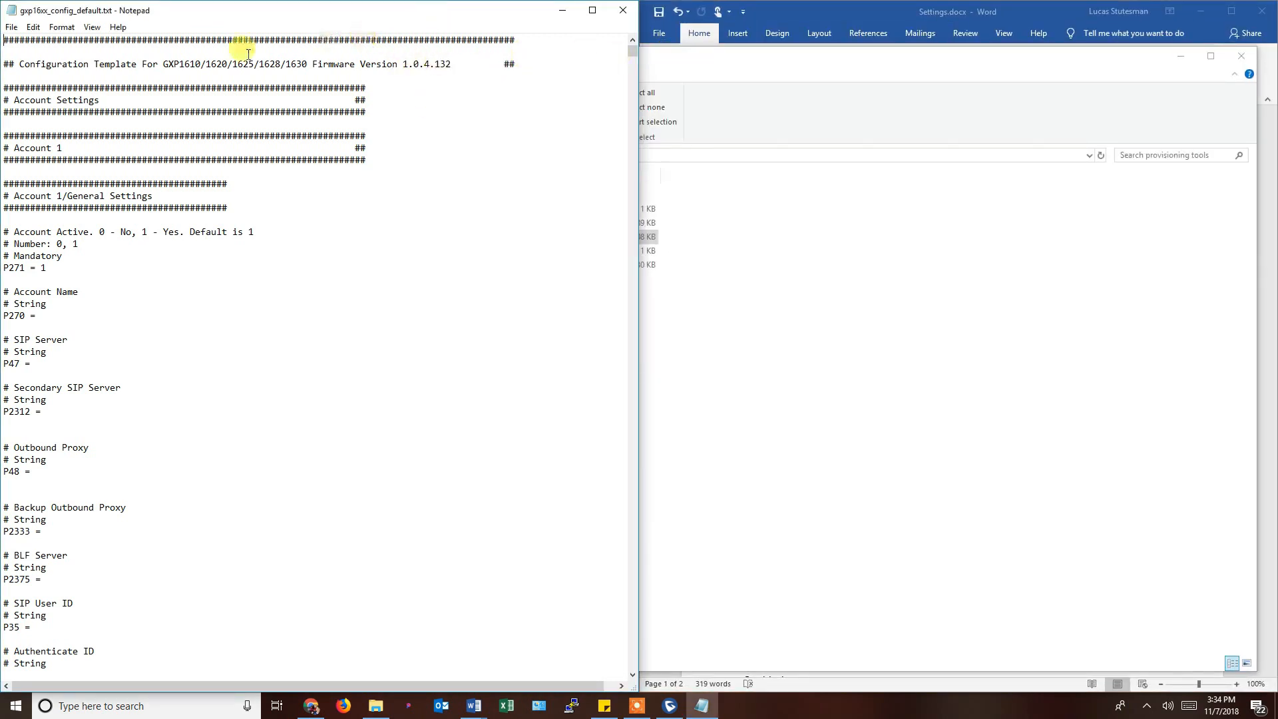
Save the template as gxp16xx_config_companyA.txt and close Notepad.
click(13, 29)
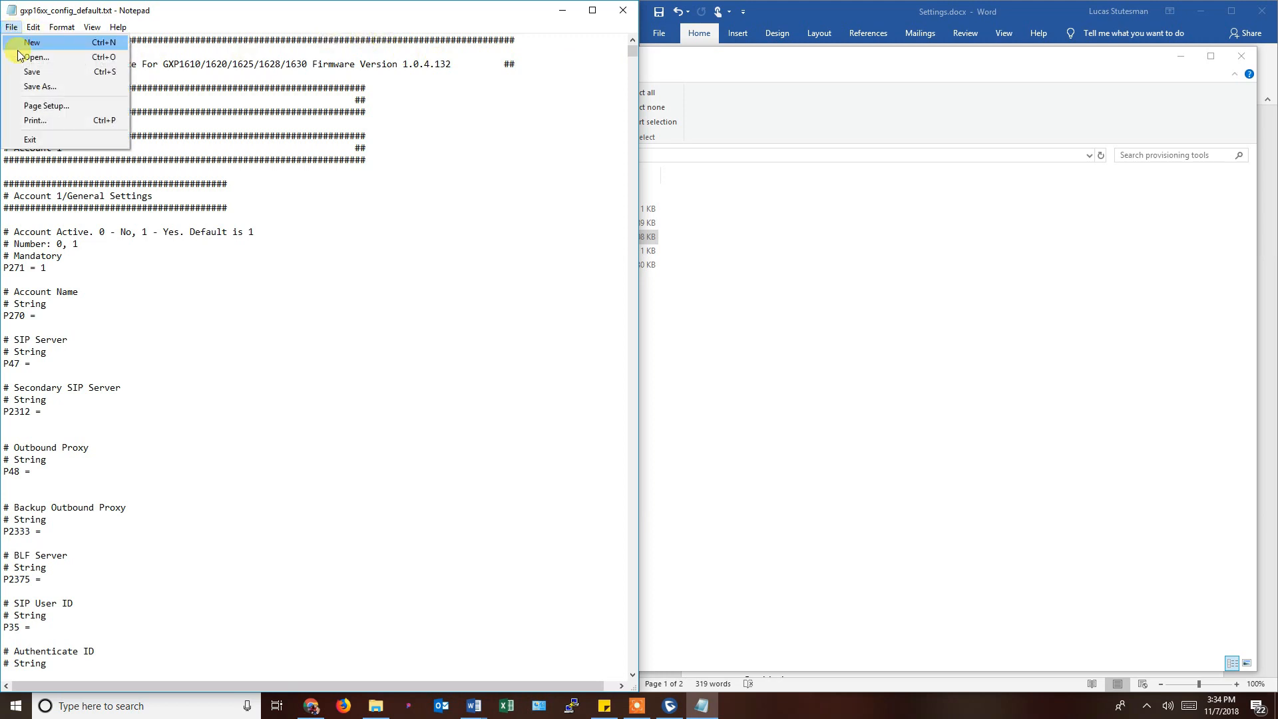
click(38, 84)
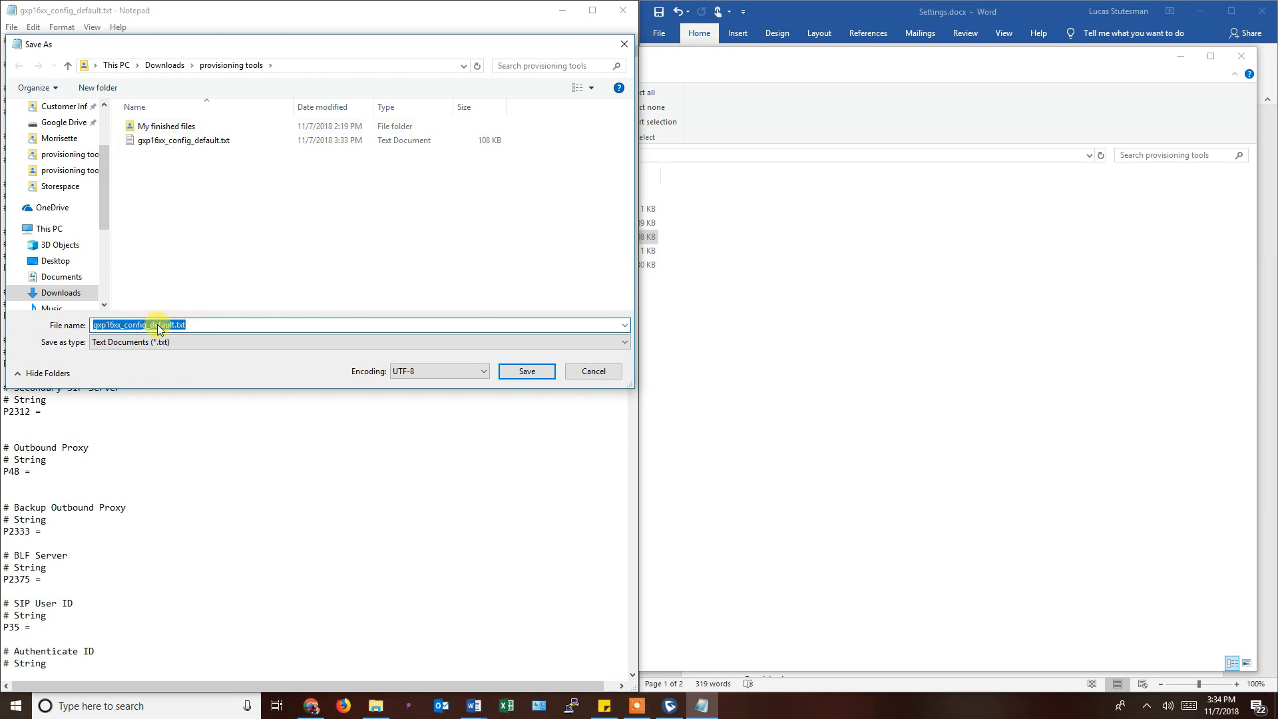
click(159, 325)
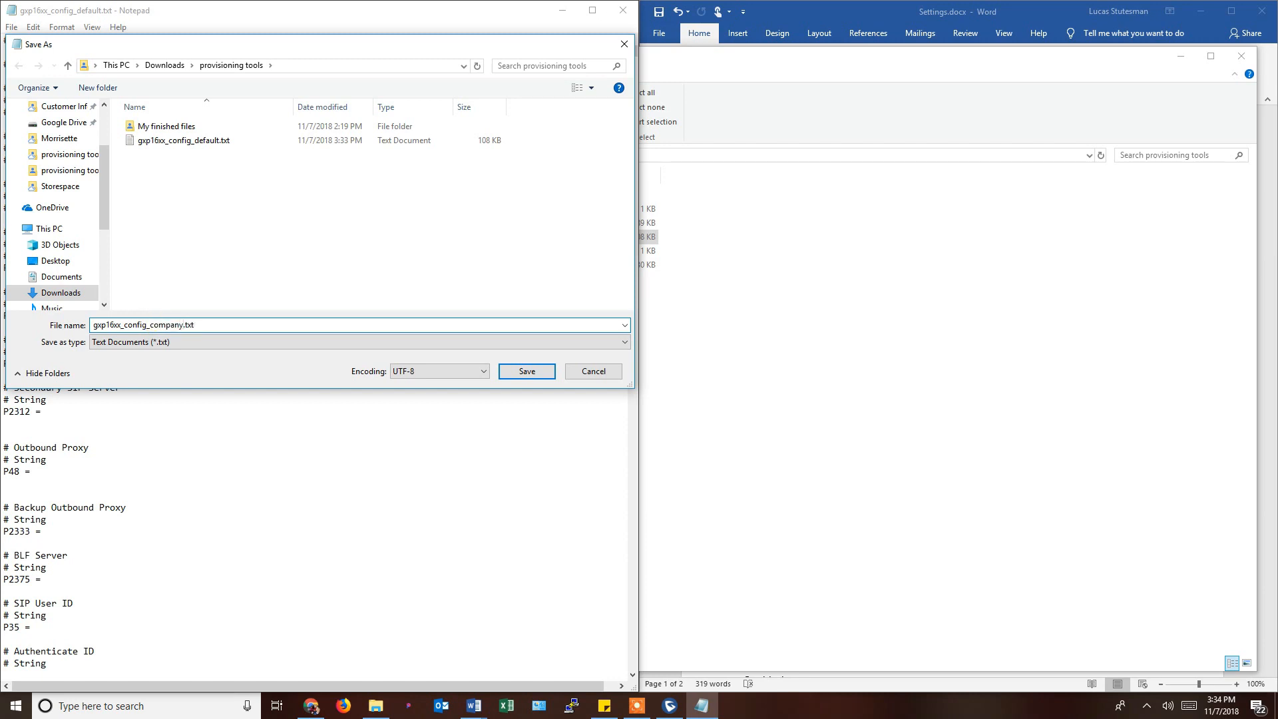
text(companyA)
click(532, 371)
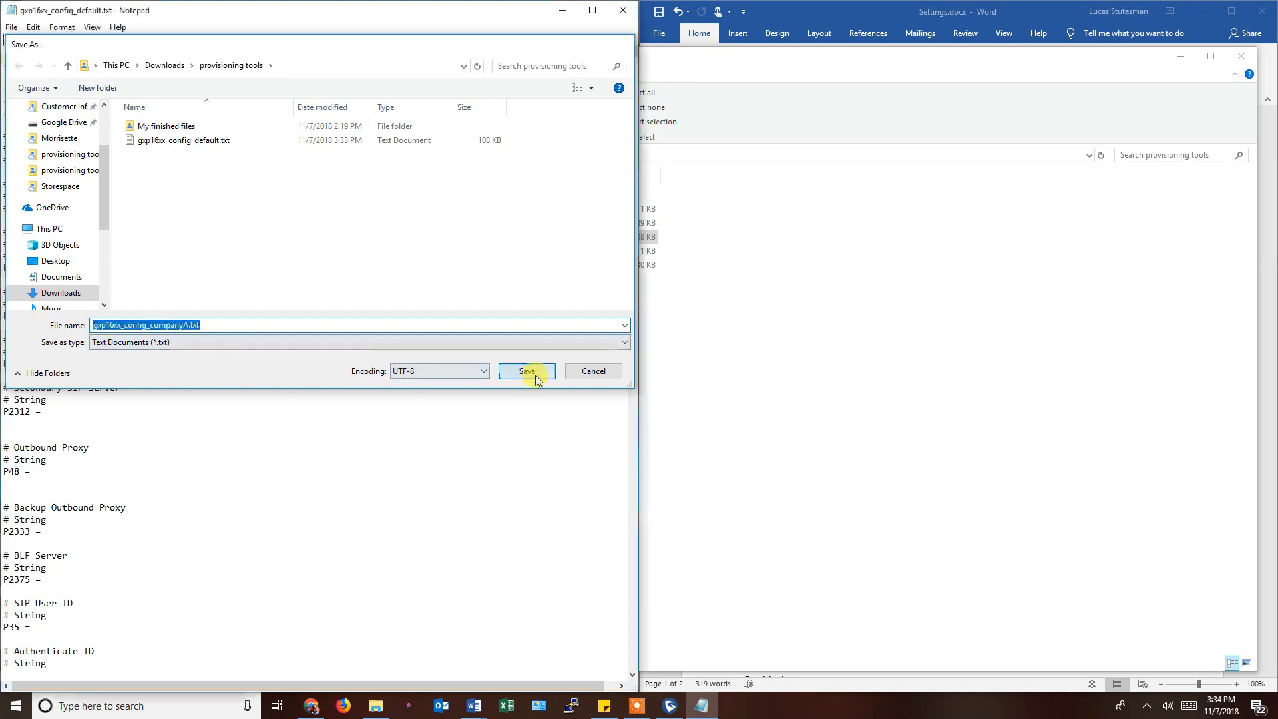
click(623, 10)
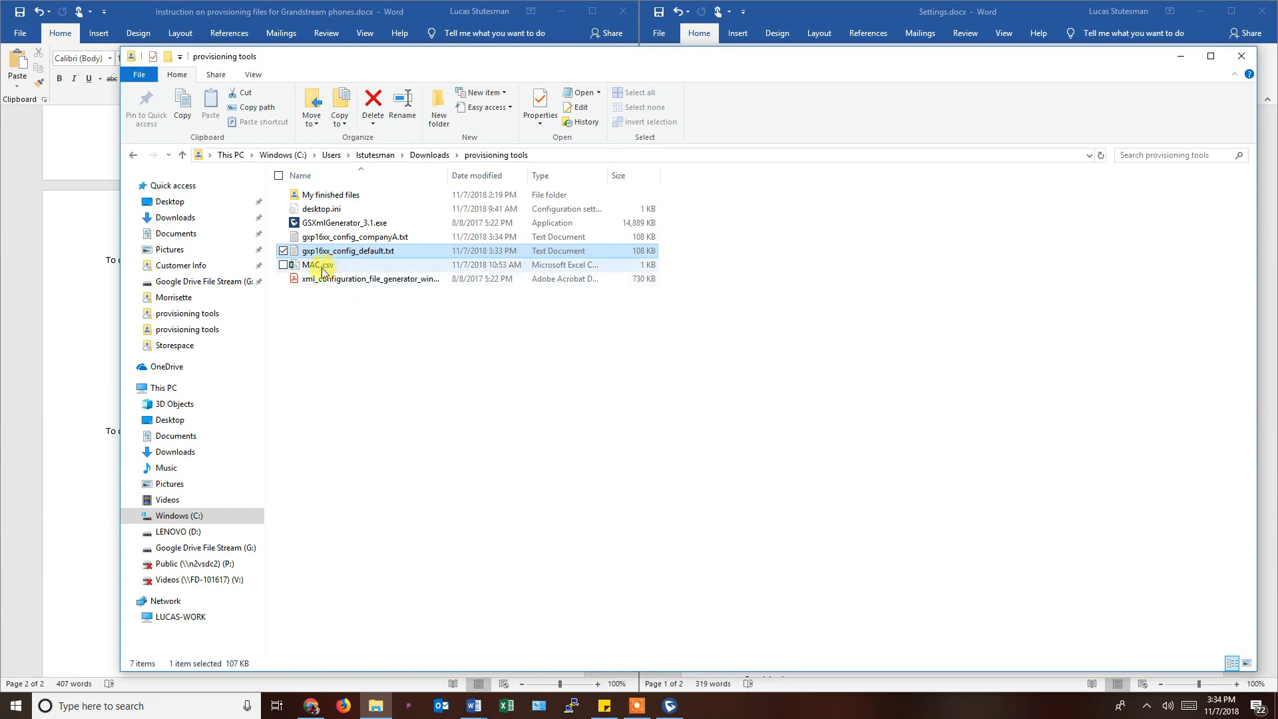
Open MAC.csv from the provisioning tools folder in Excel.
click(312, 265)
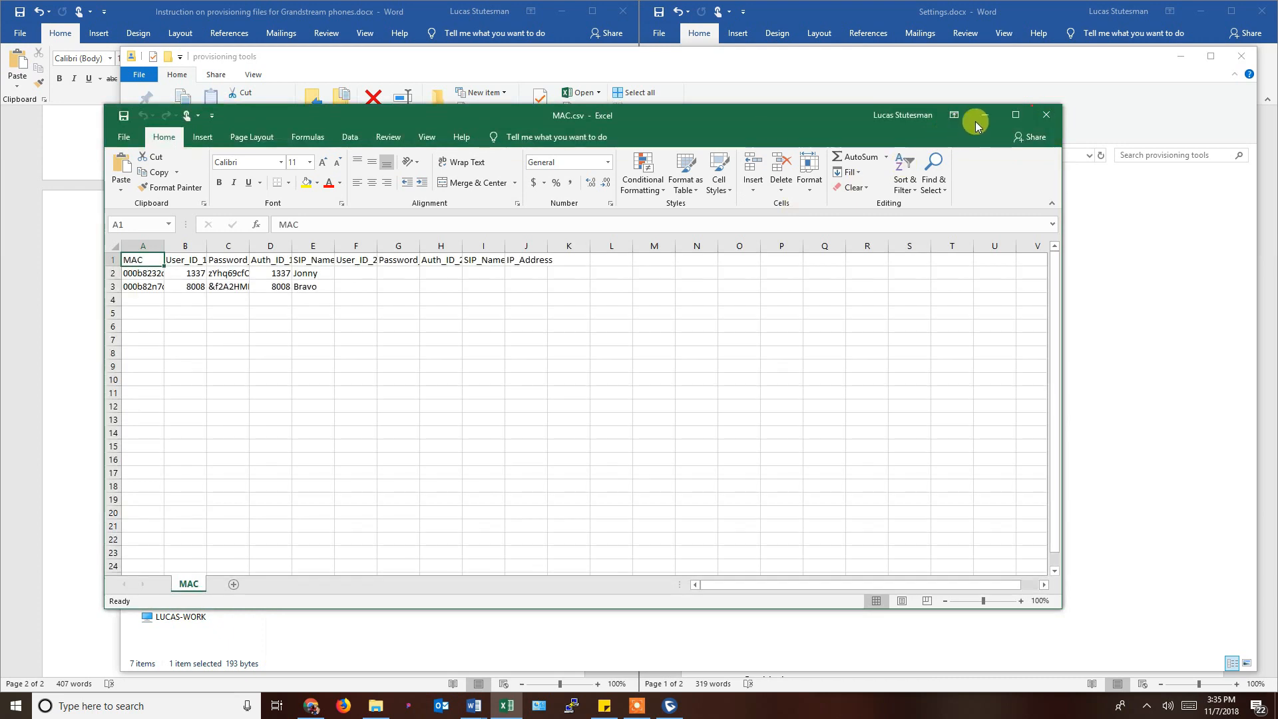
Maximize Excel and AutoFit columns A through J of MAC.csv.
click(1015, 114)
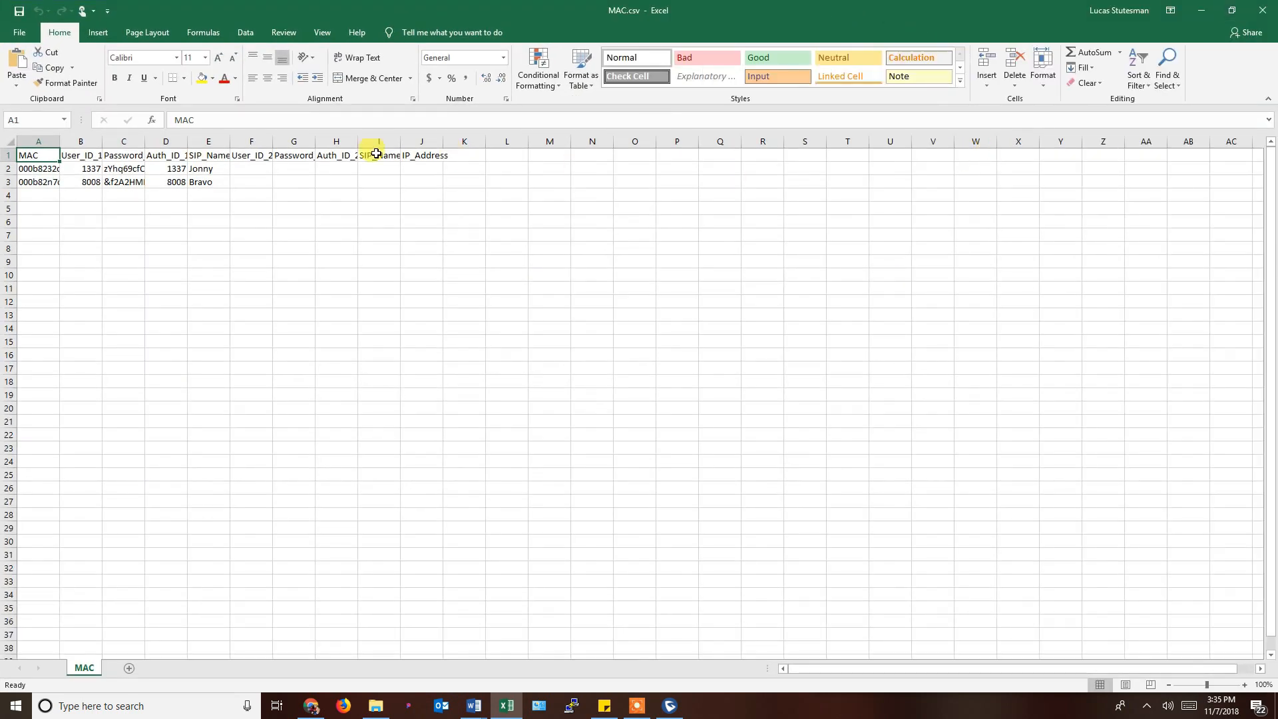
click(39, 141)
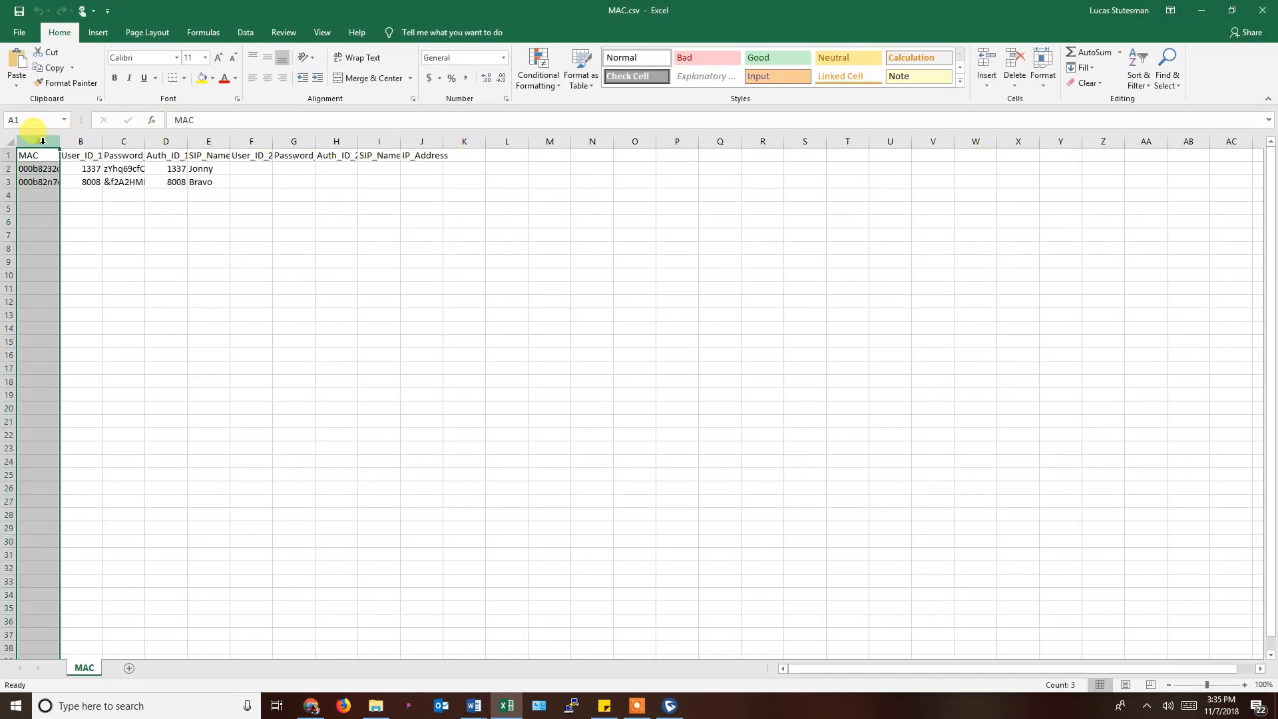
shift+click(434, 141)
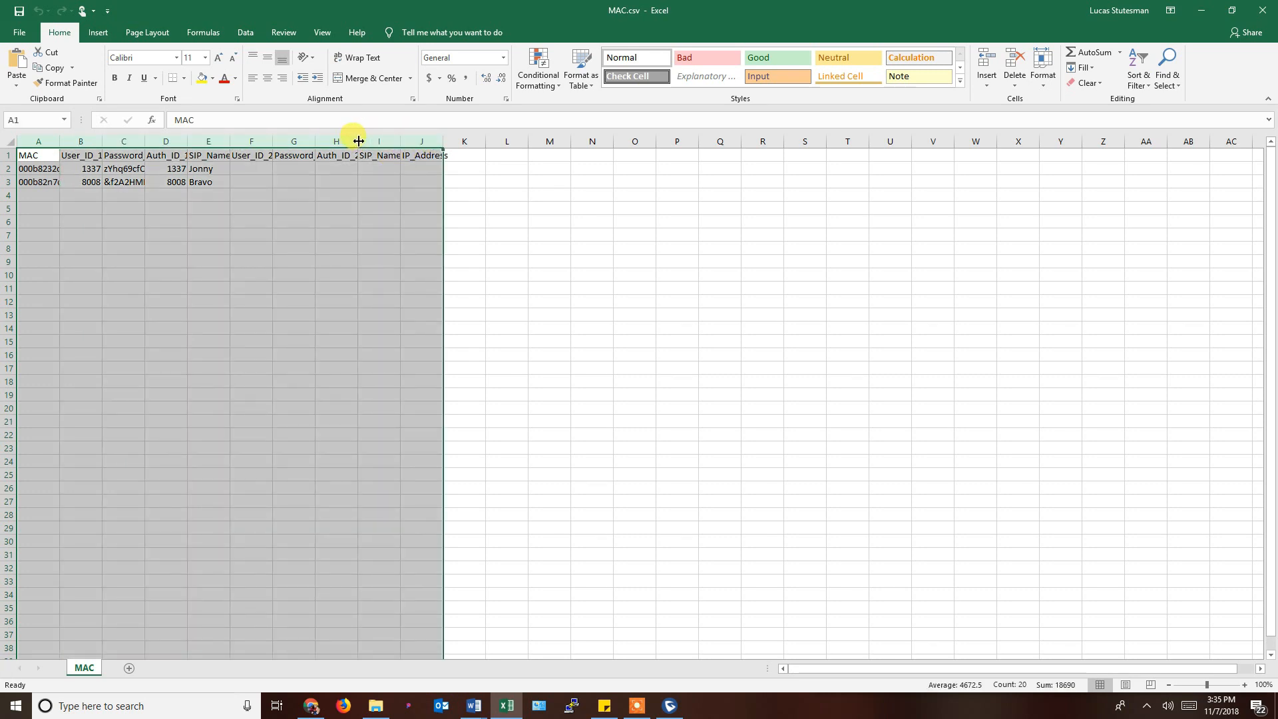
double_click(359, 141)
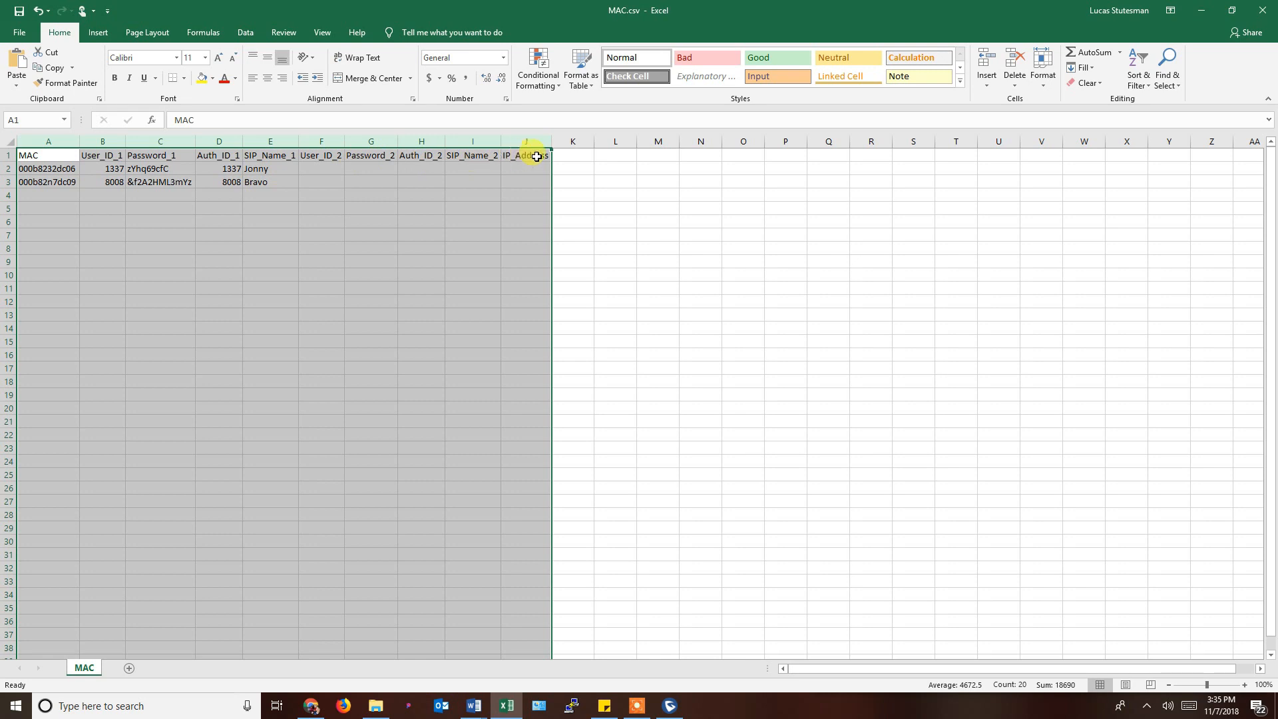
click(54, 166)
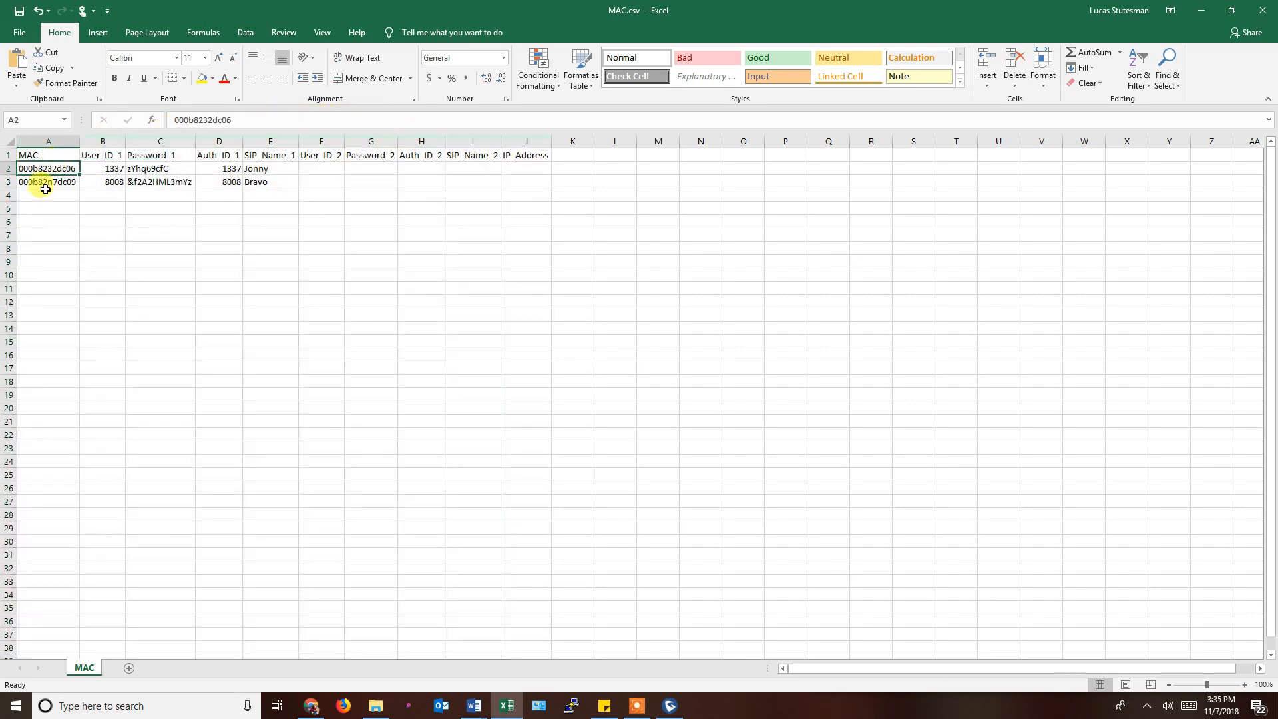
click(50, 154)
click(49, 142)
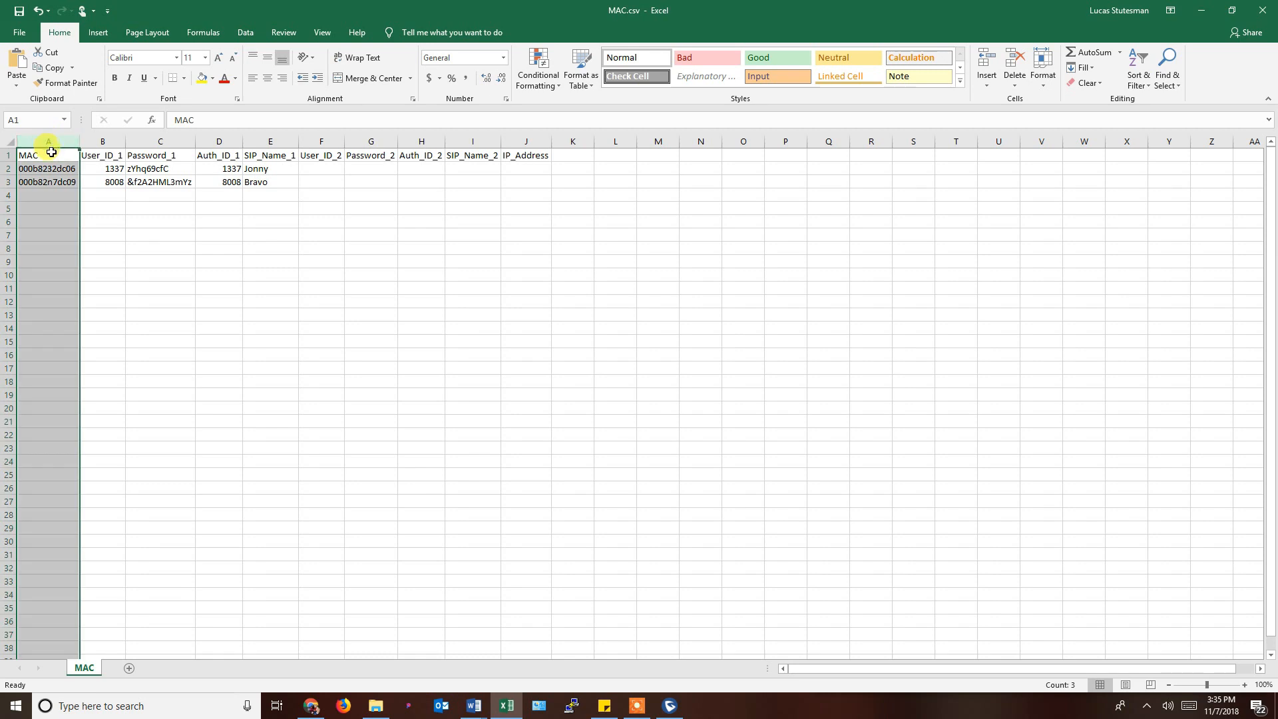
click(51, 153)
click(49, 171)
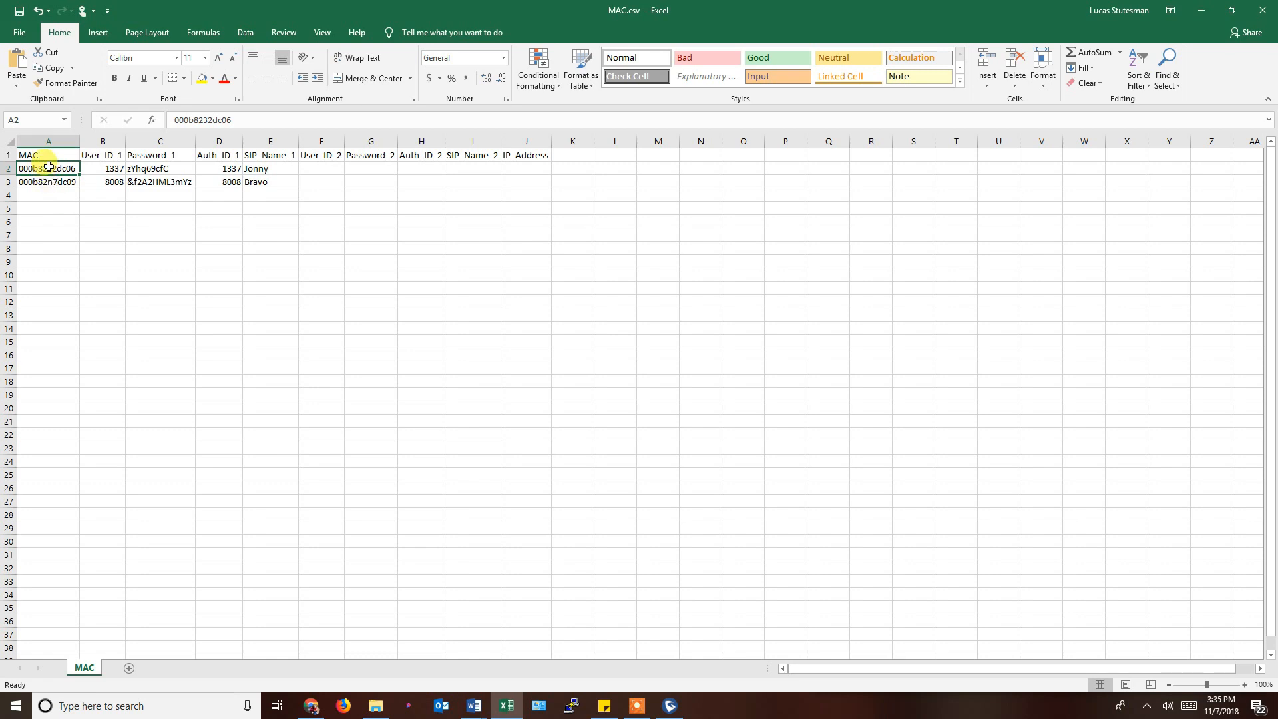
click(104, 169)
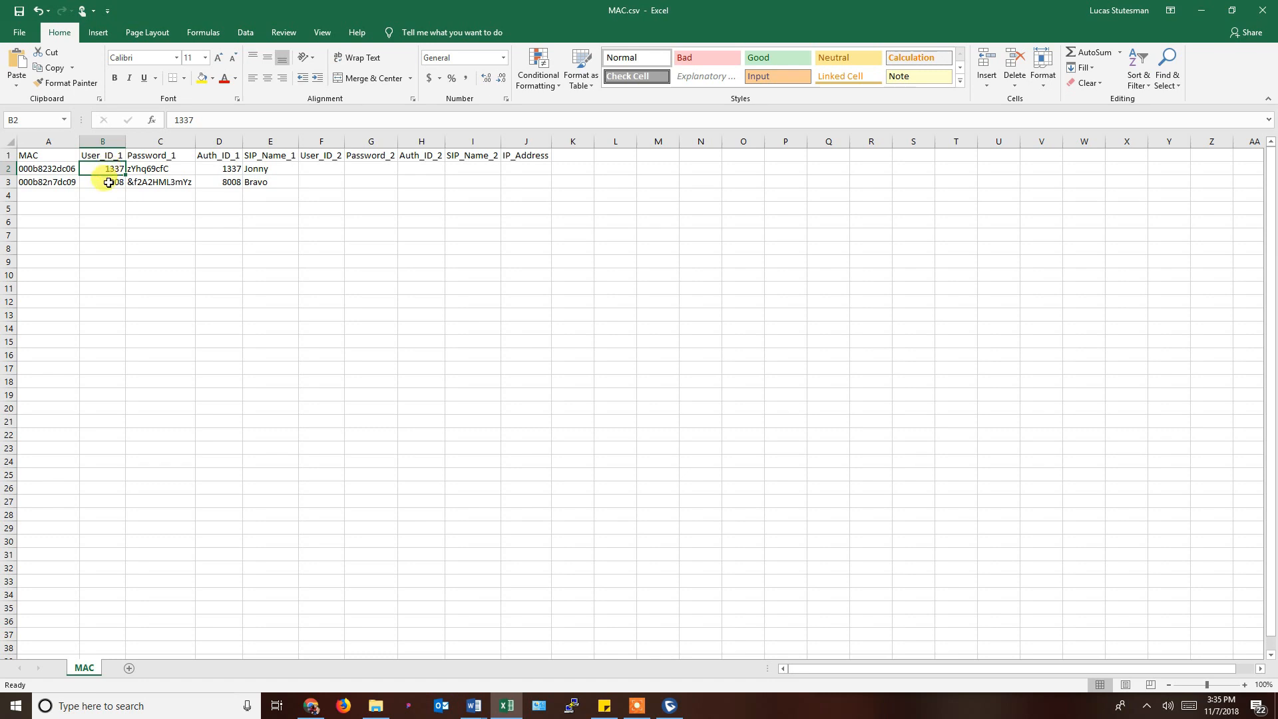
click(108, 183)
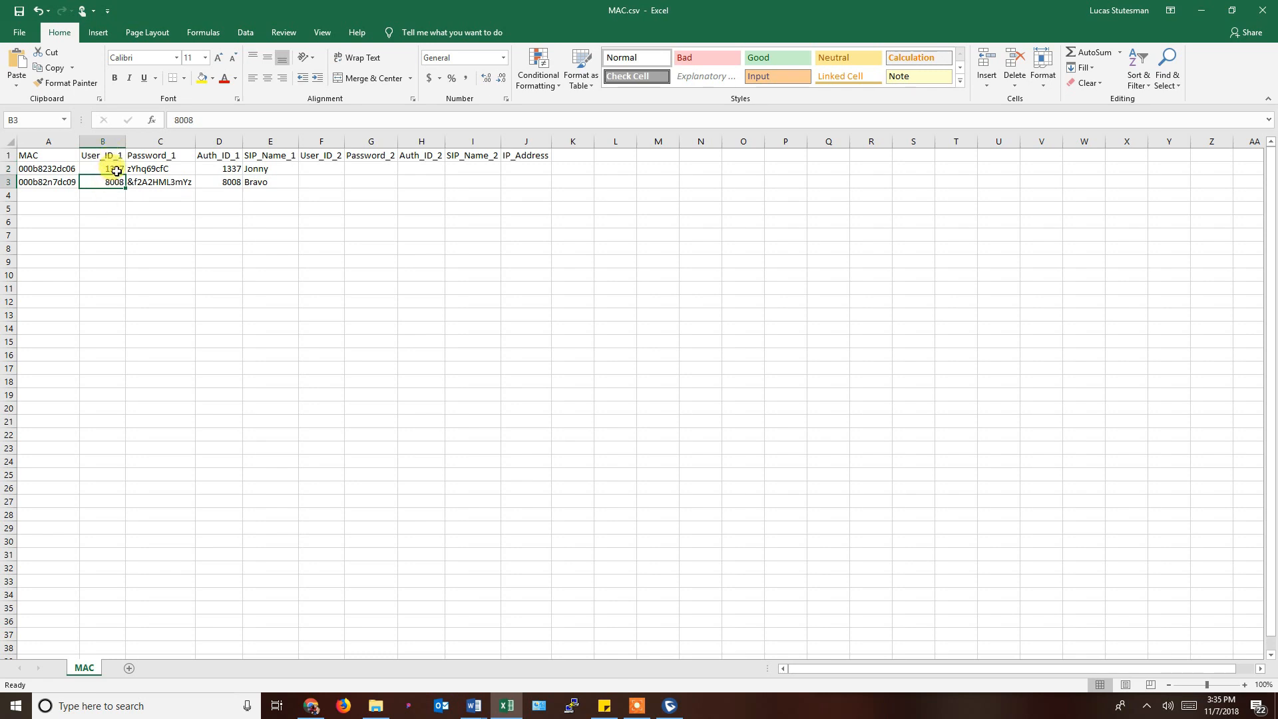
click(158, 169)
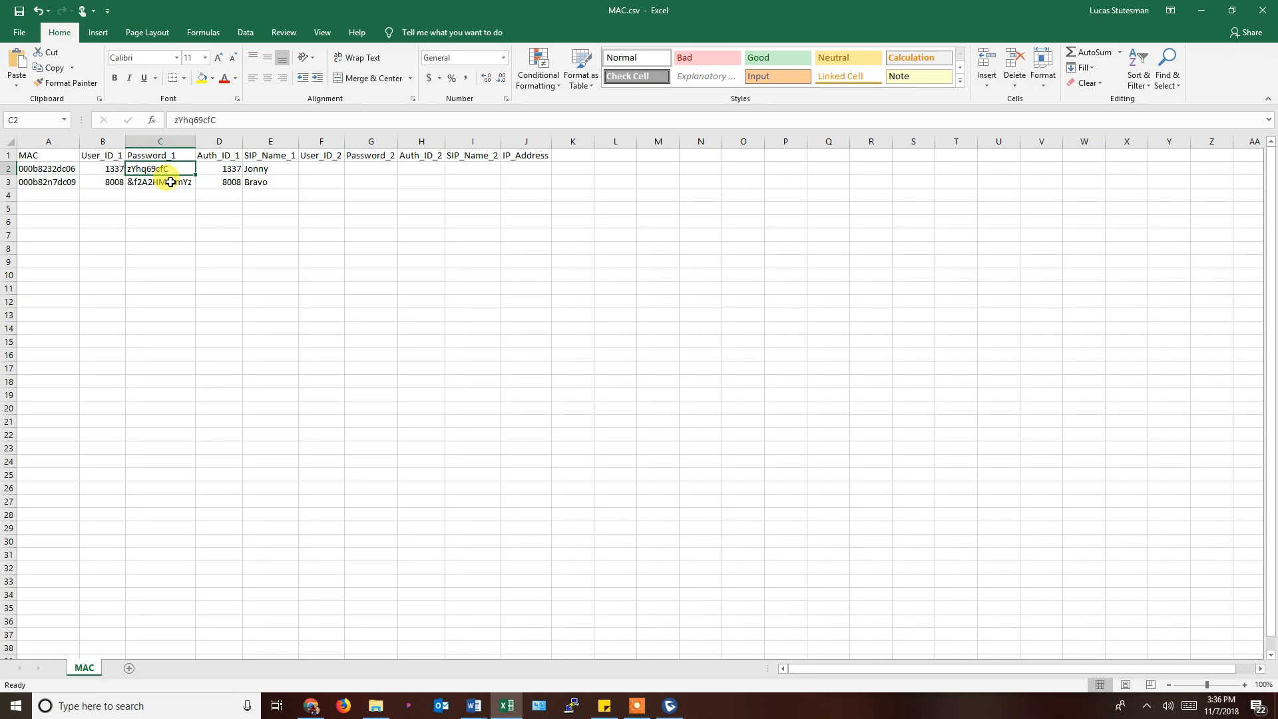
click(170, 179)
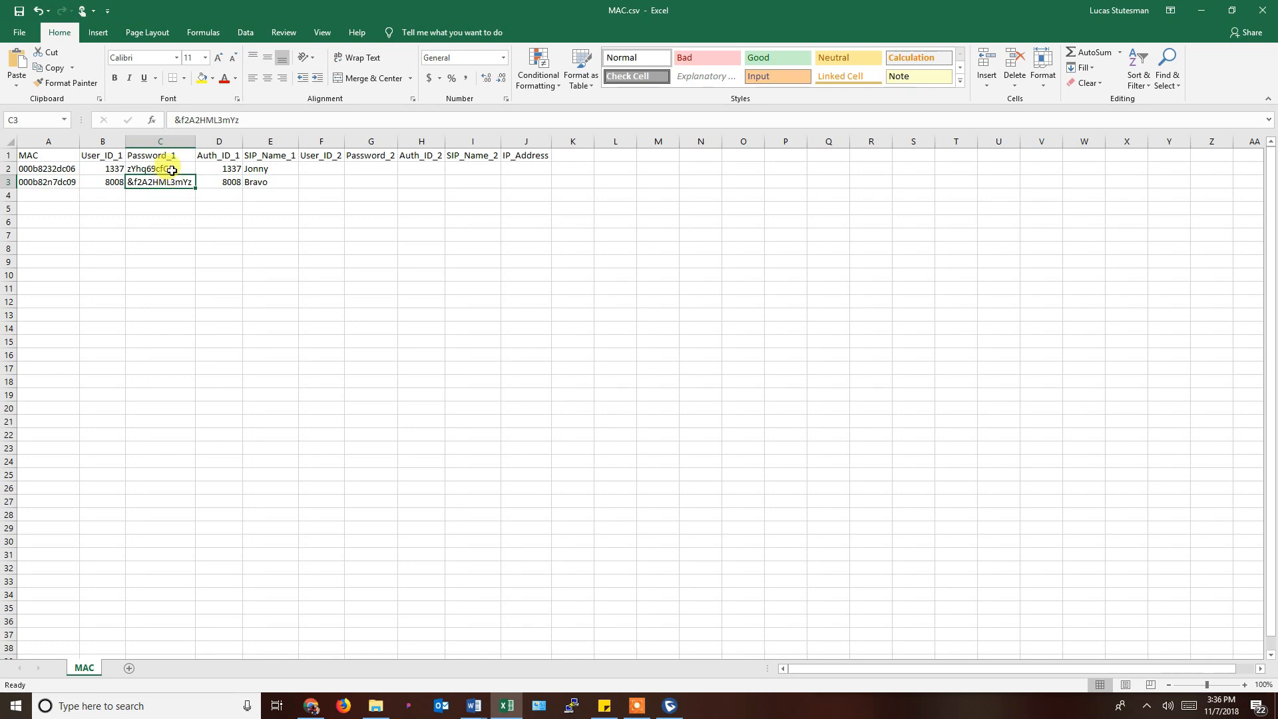
click(172, 171)
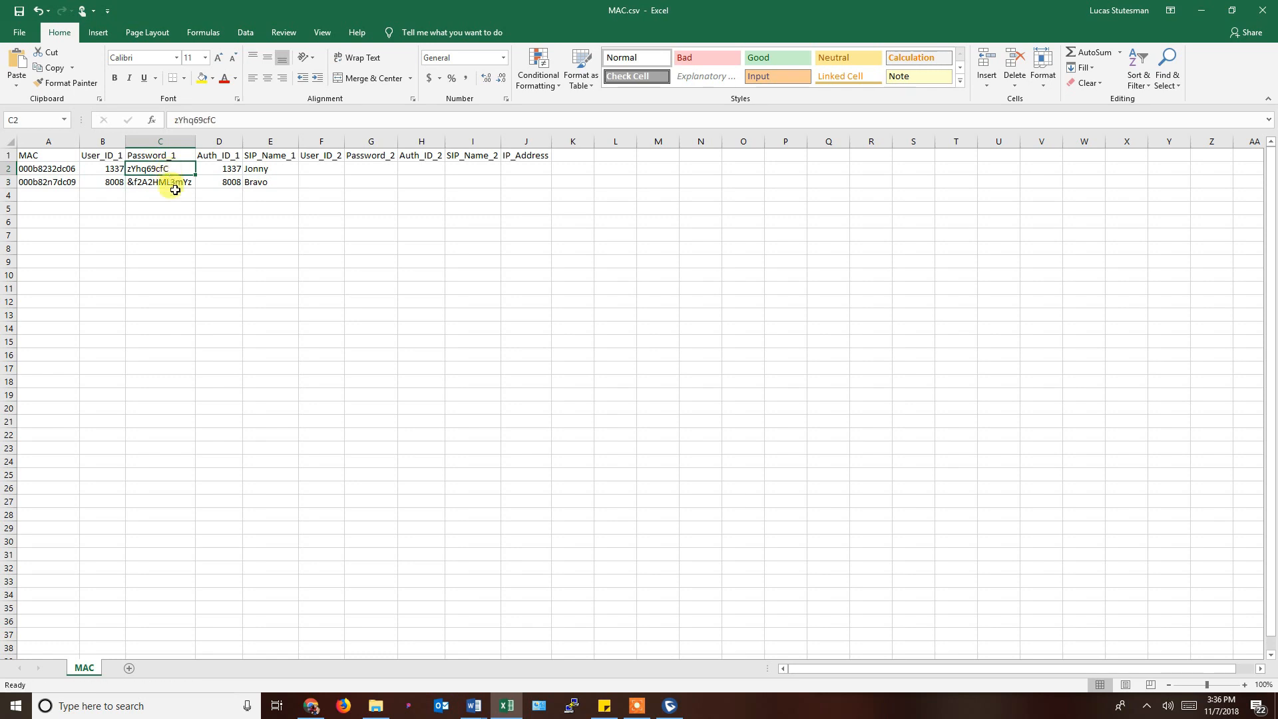
click(172, 181)
click(172, 168)
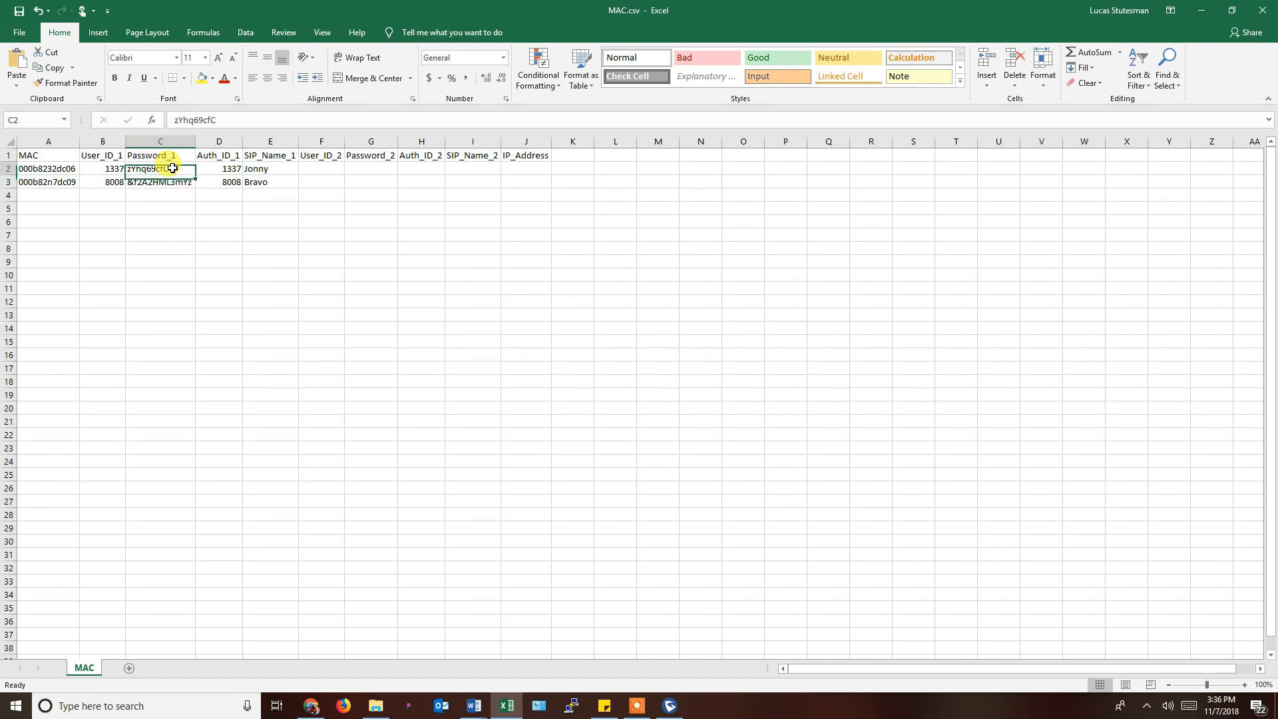
click(172, 181)
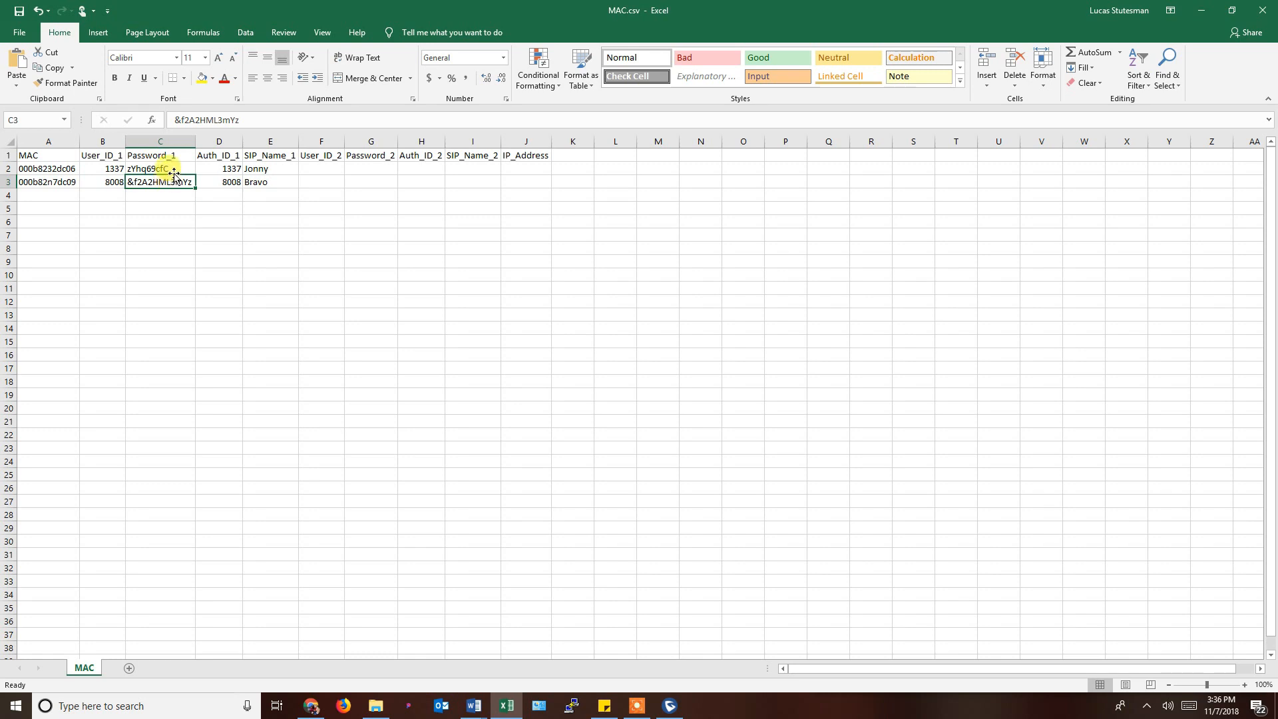
click(170, 168)
click(174, 183)
click(175, 169)
click(219, 169)
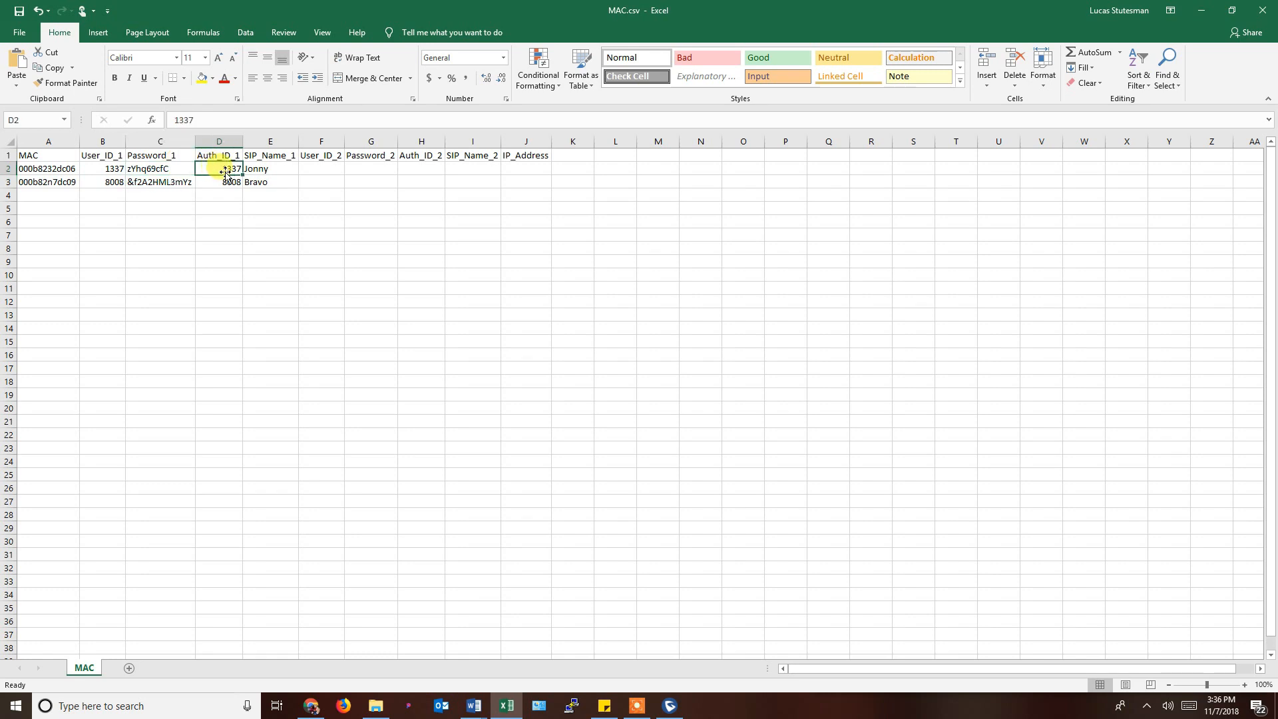
click(110, 170)
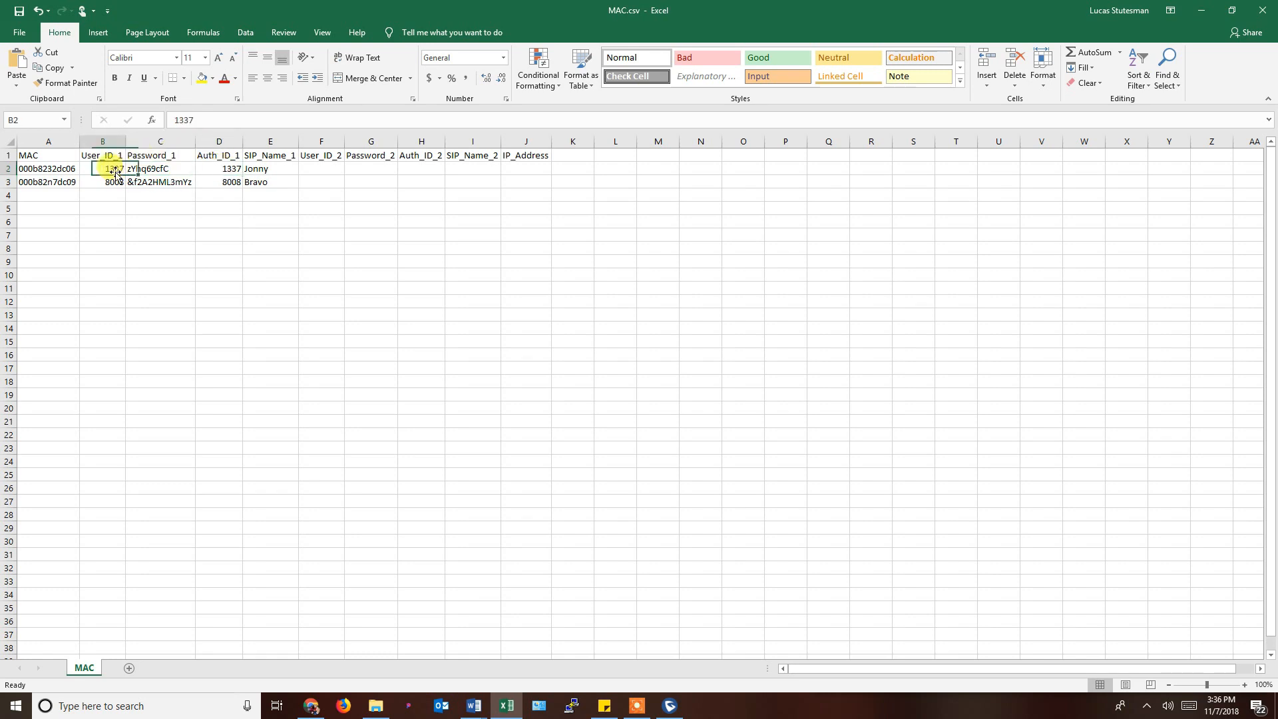
click(222, 168)
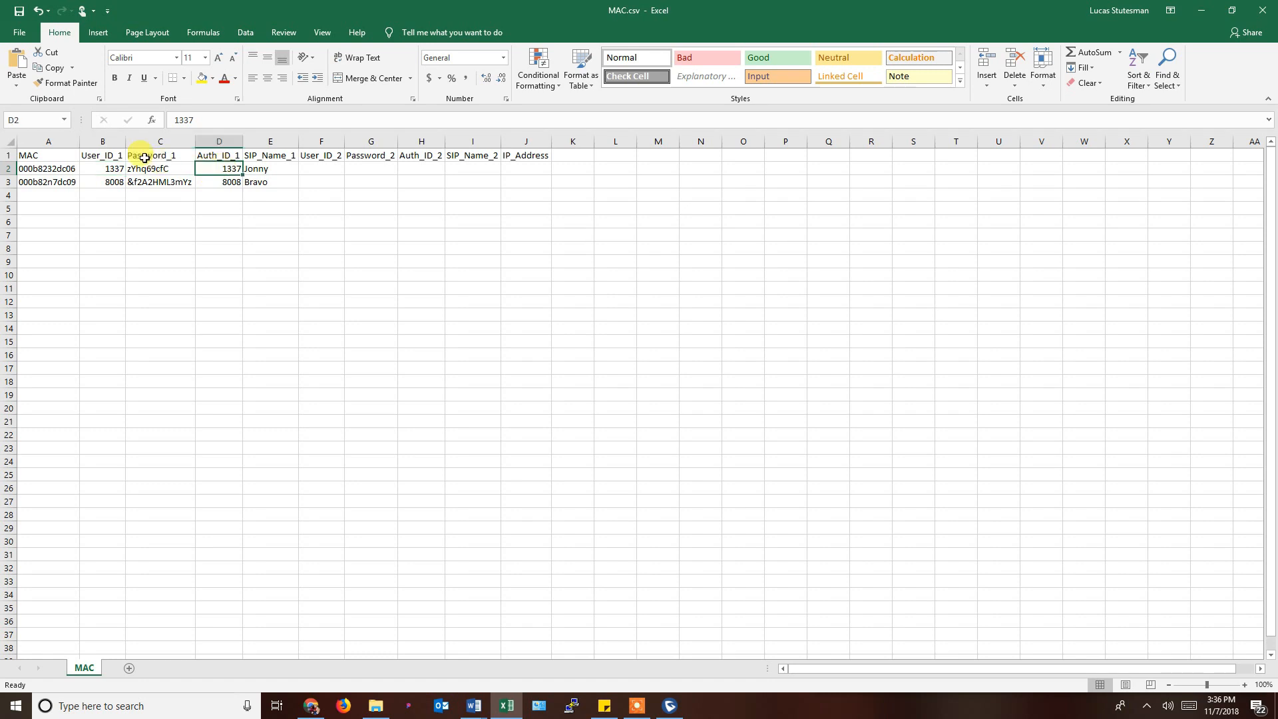
click(109, 169)
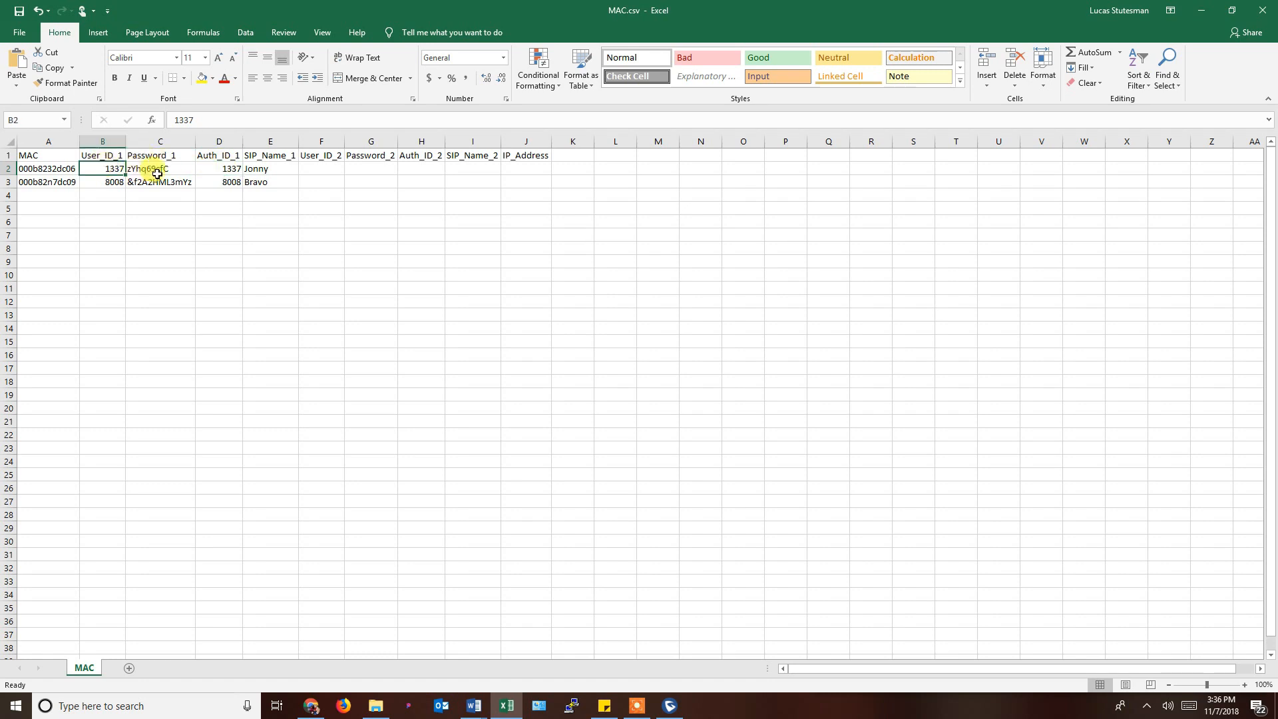
click(221, 169)
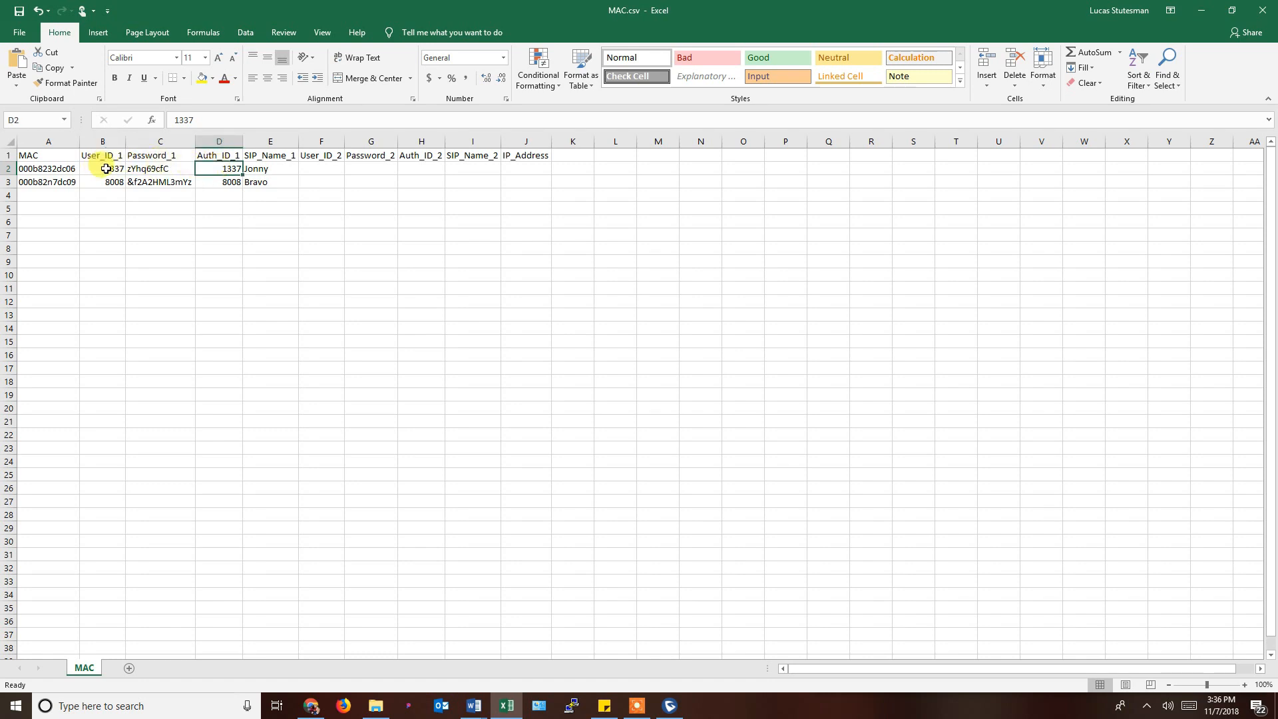
click(220, 182)
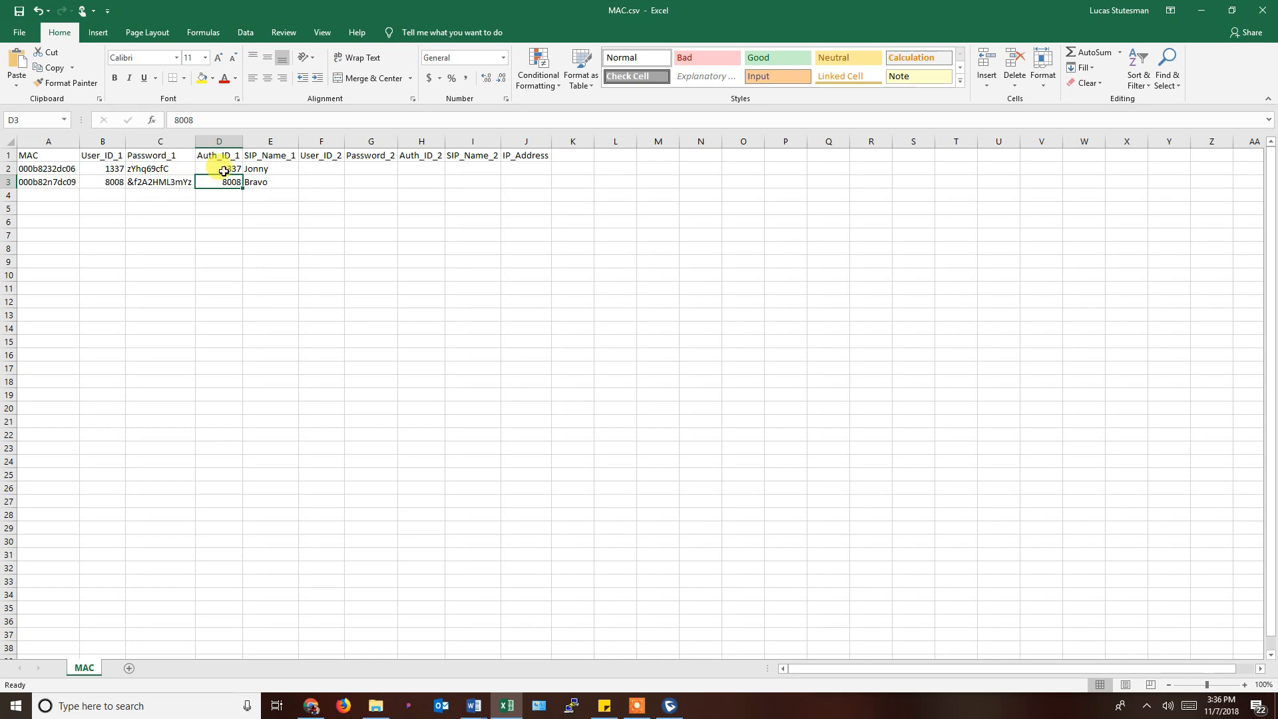
click(224, 171)
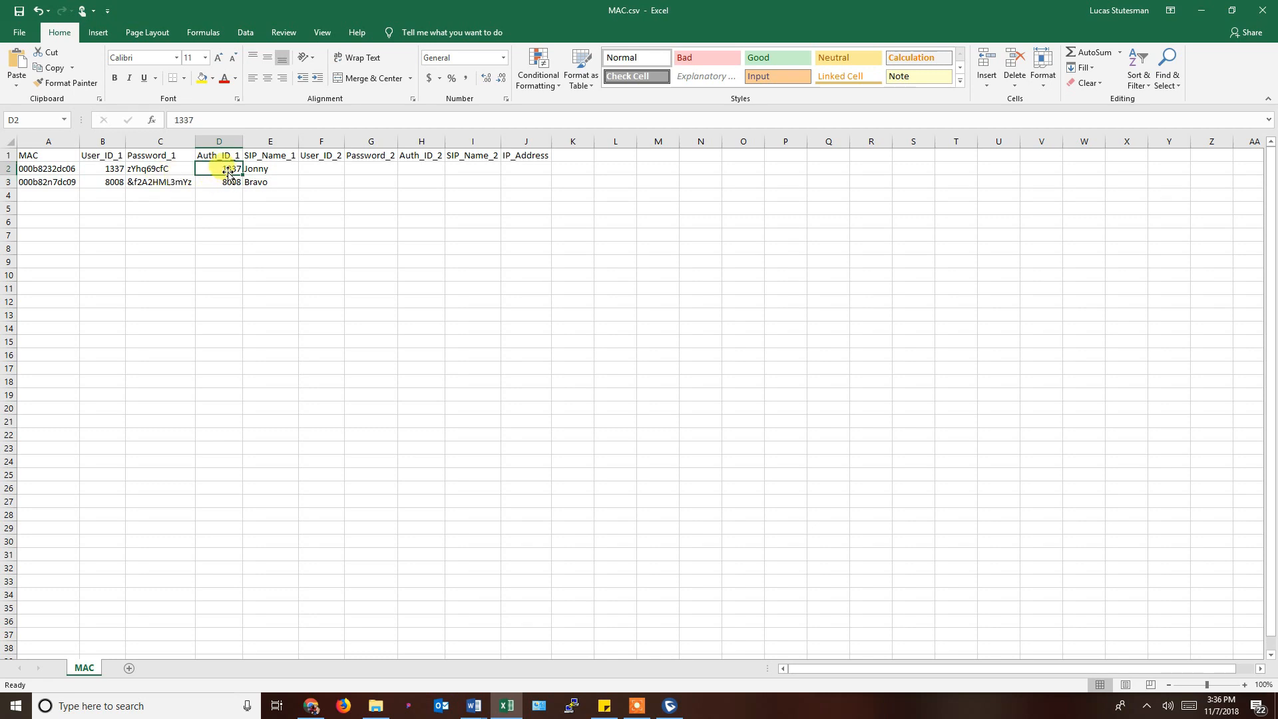
click(276, 170)
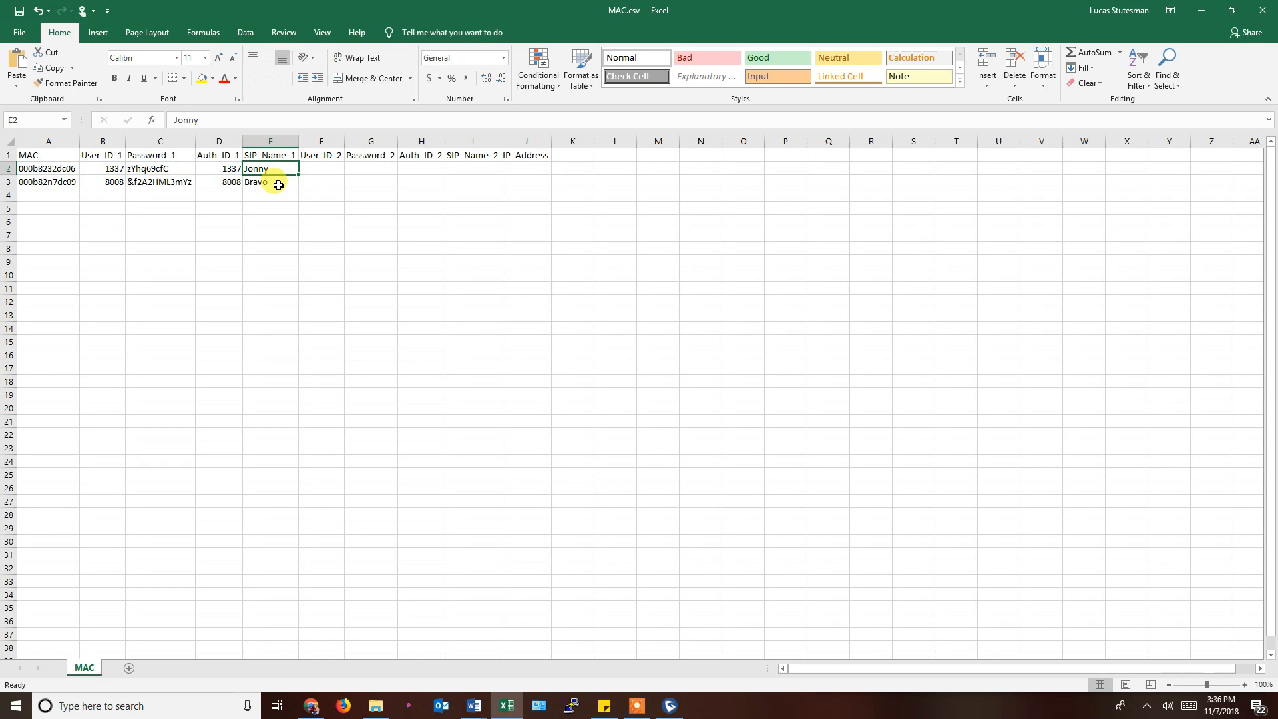
click(279, 185)
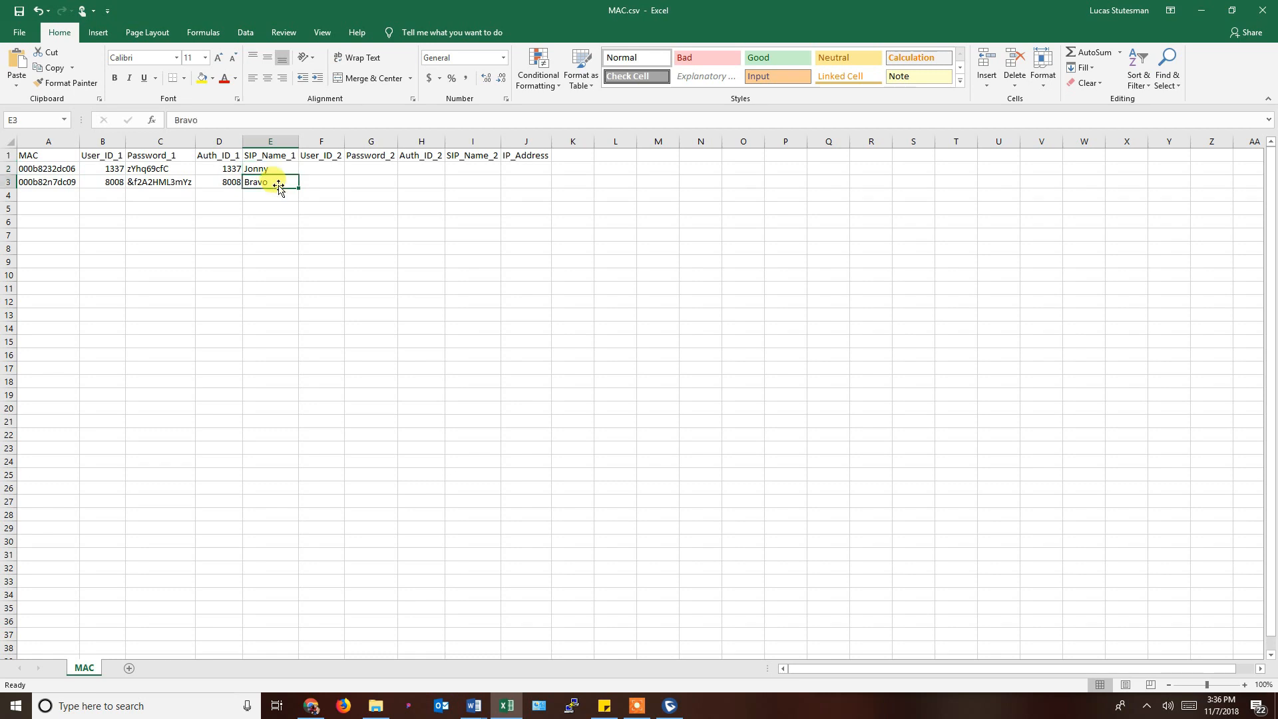
click(280, 170)
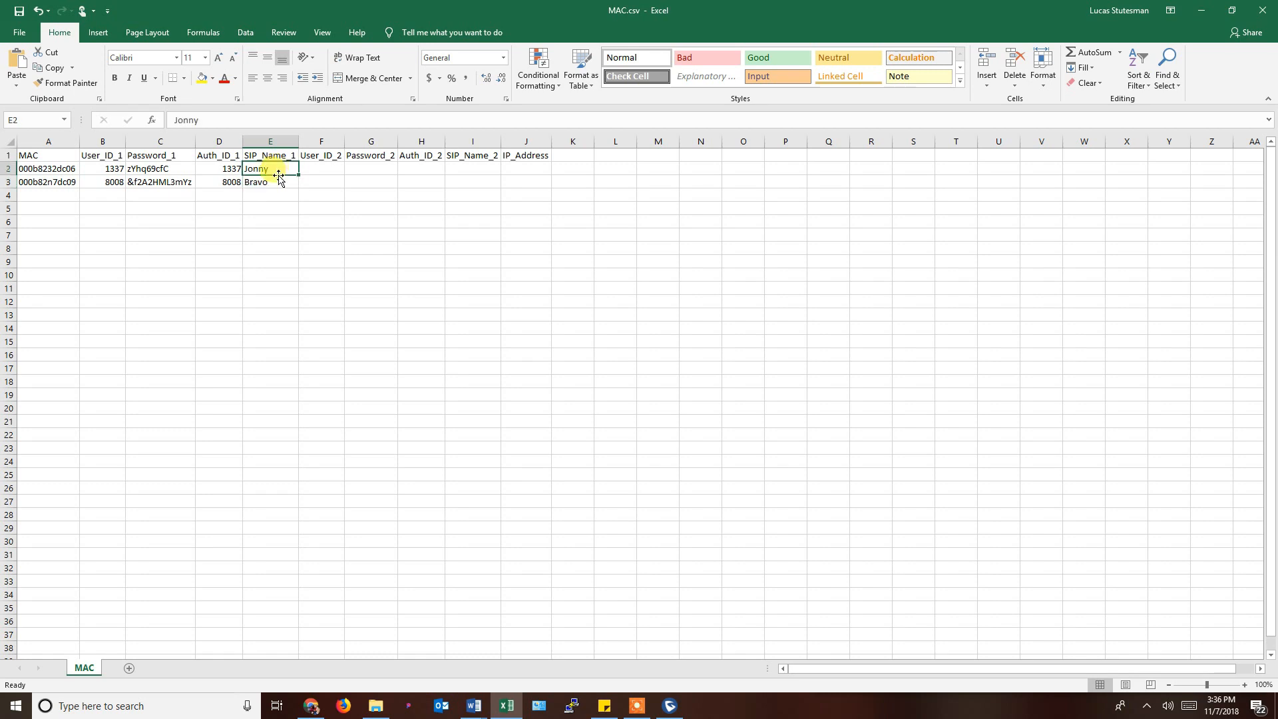
click(279, 181)
click(279, 169)
click(277, 182)
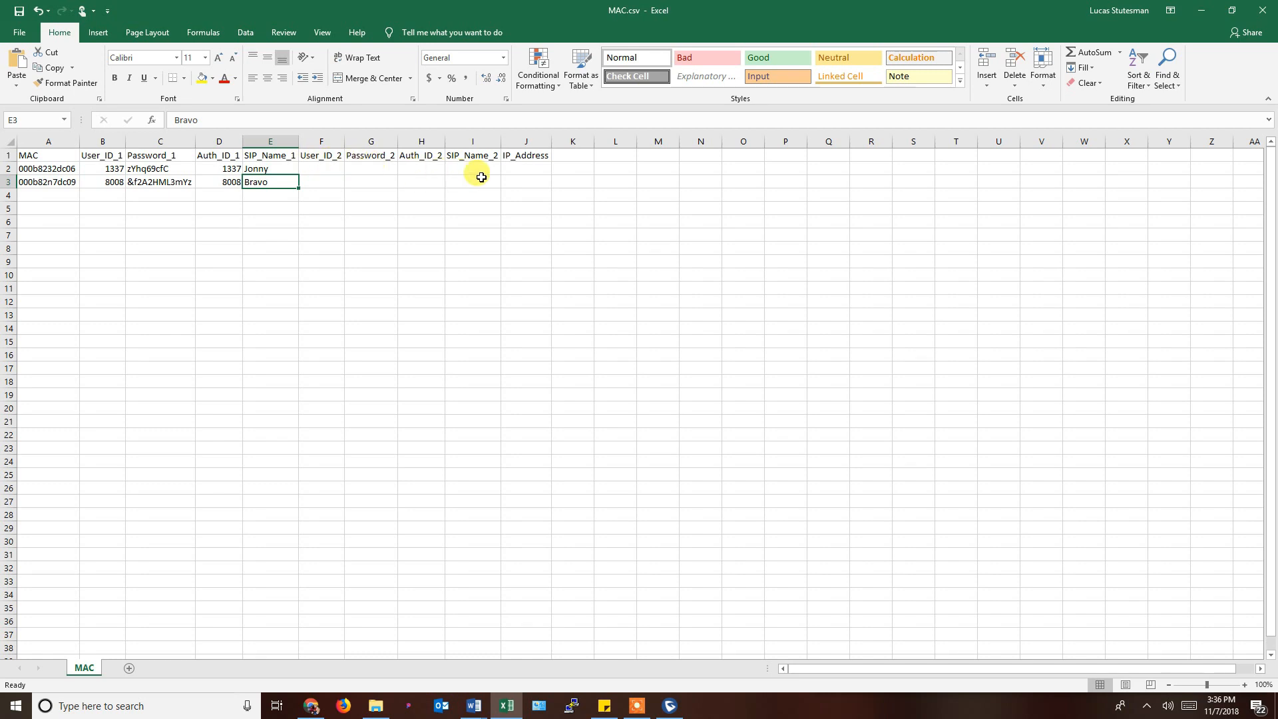
click(528, 170)
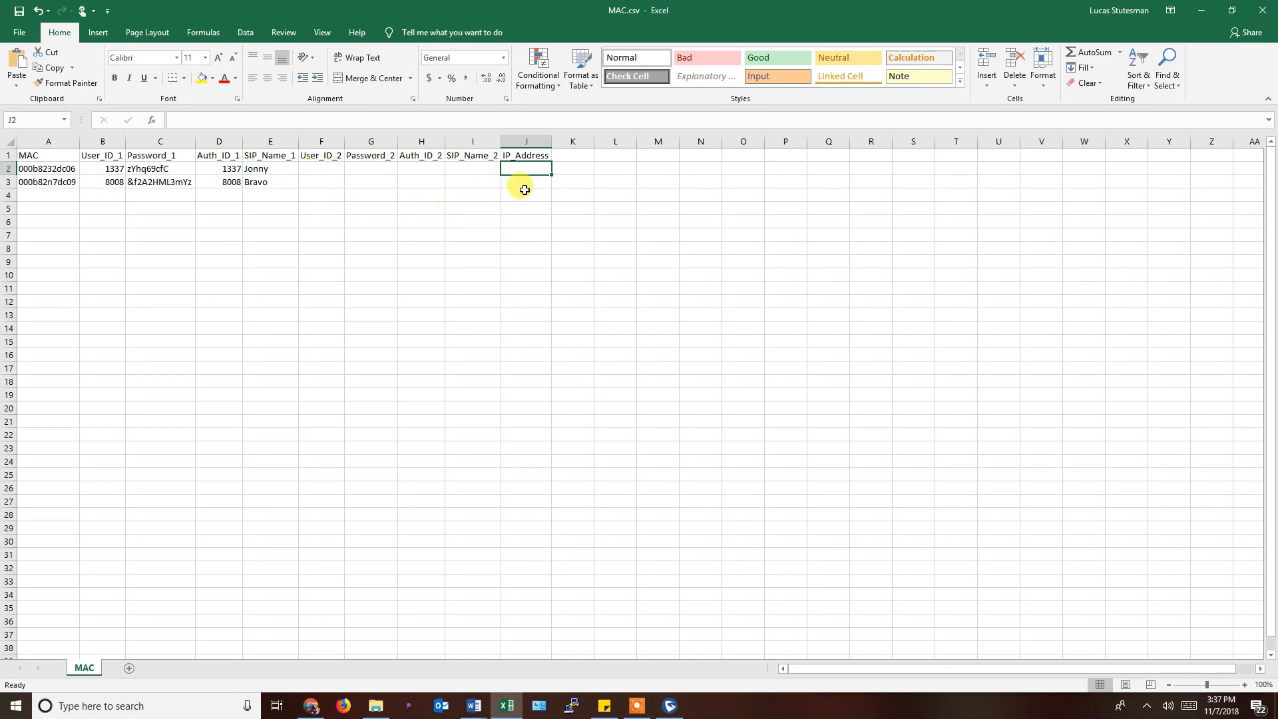
click(107, 207)
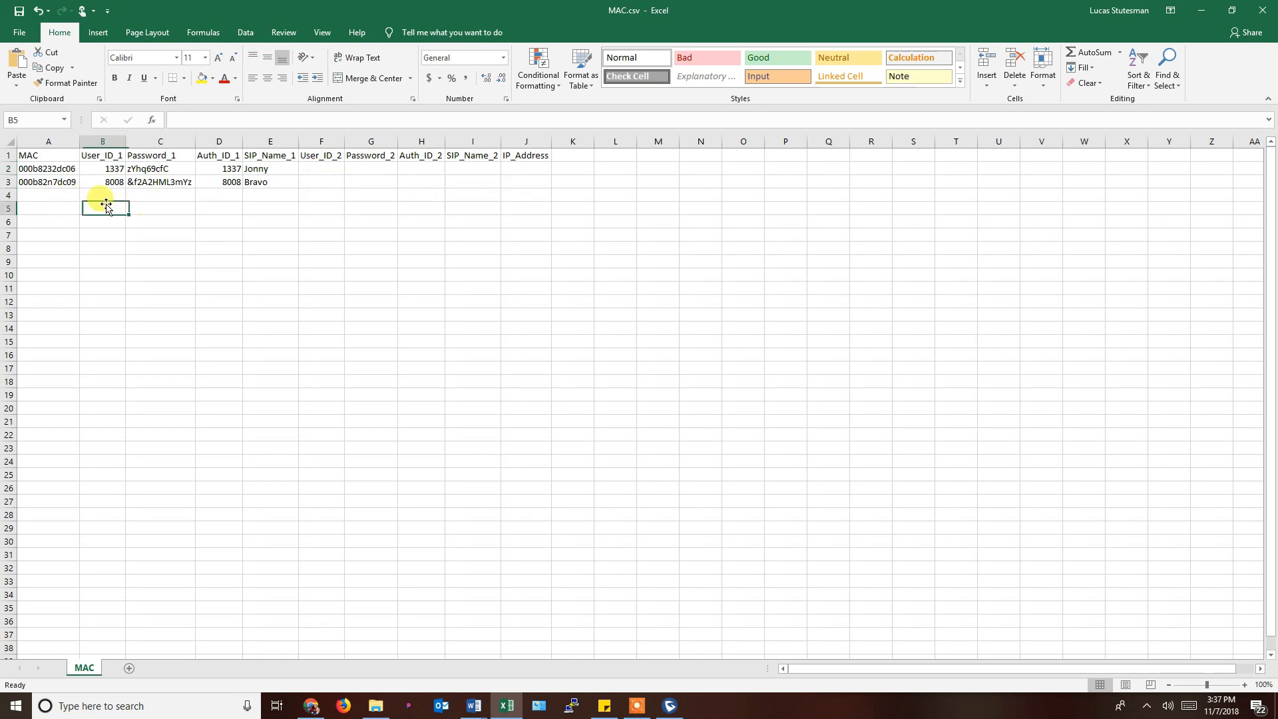
Save the sheet as MACA.csv in CSV format in provisioning tools, then close Excel.
click(18, 31)
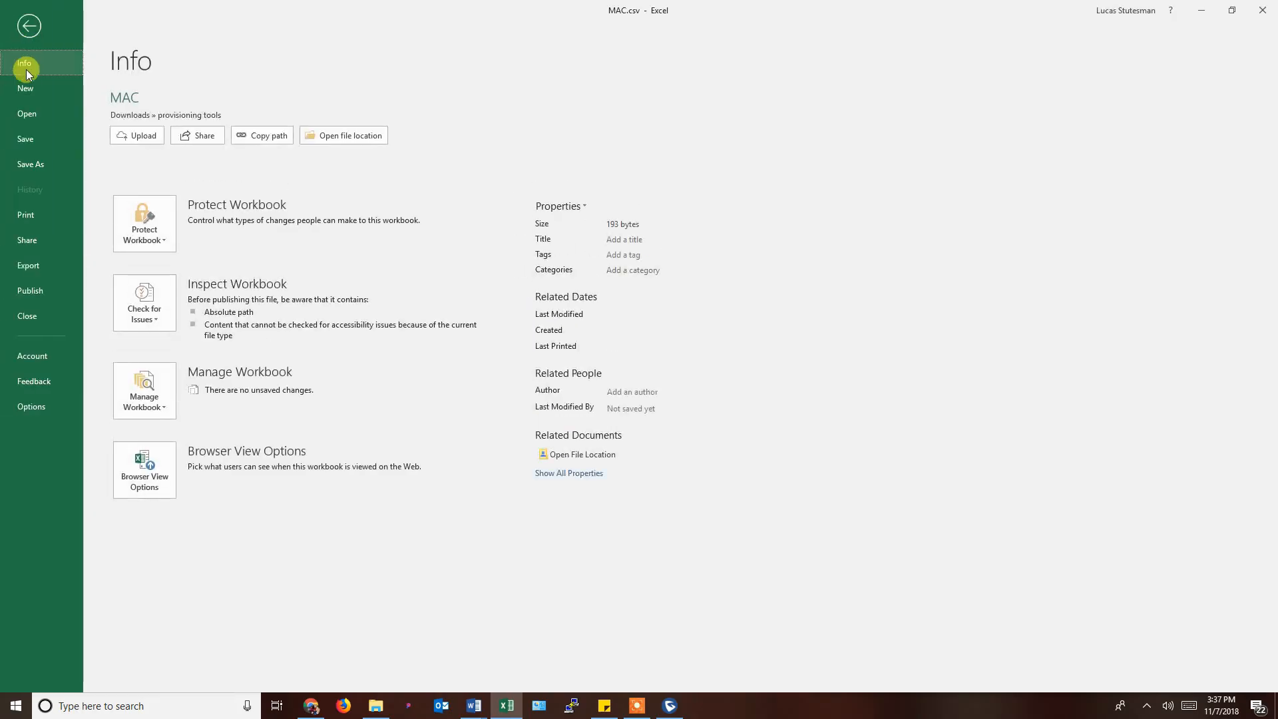
click(29, 165)
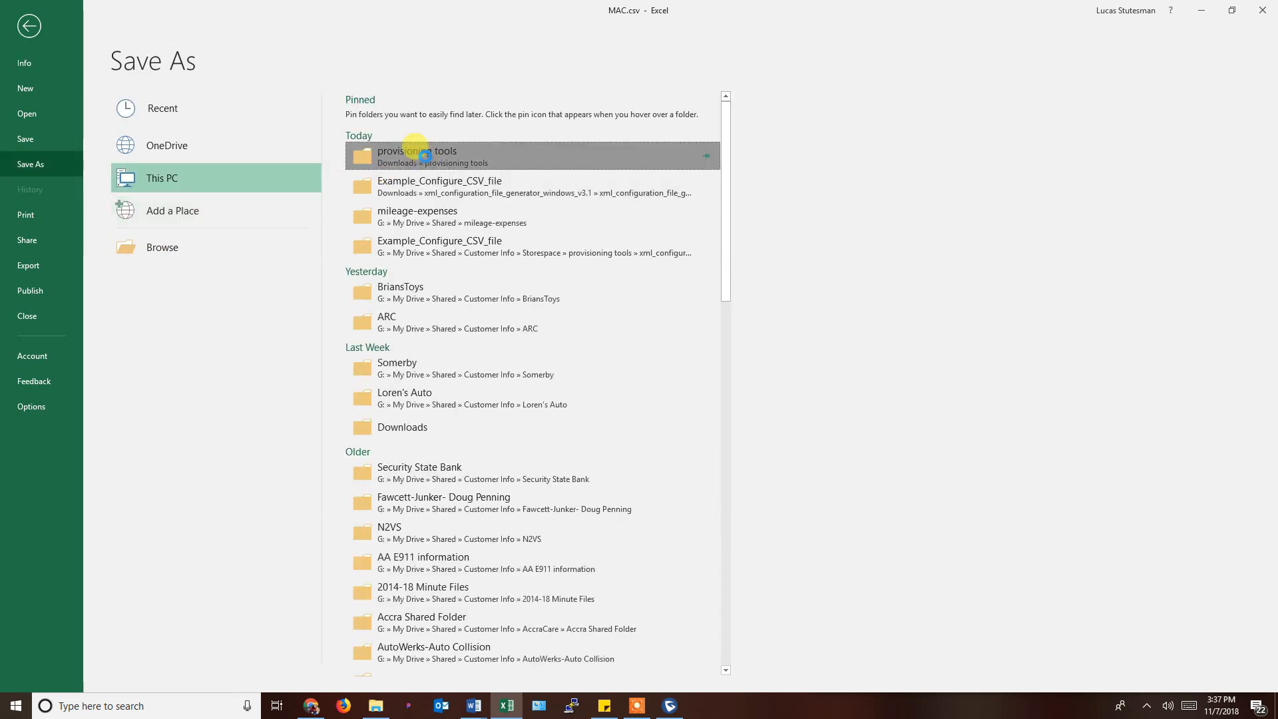
click(425, 157)
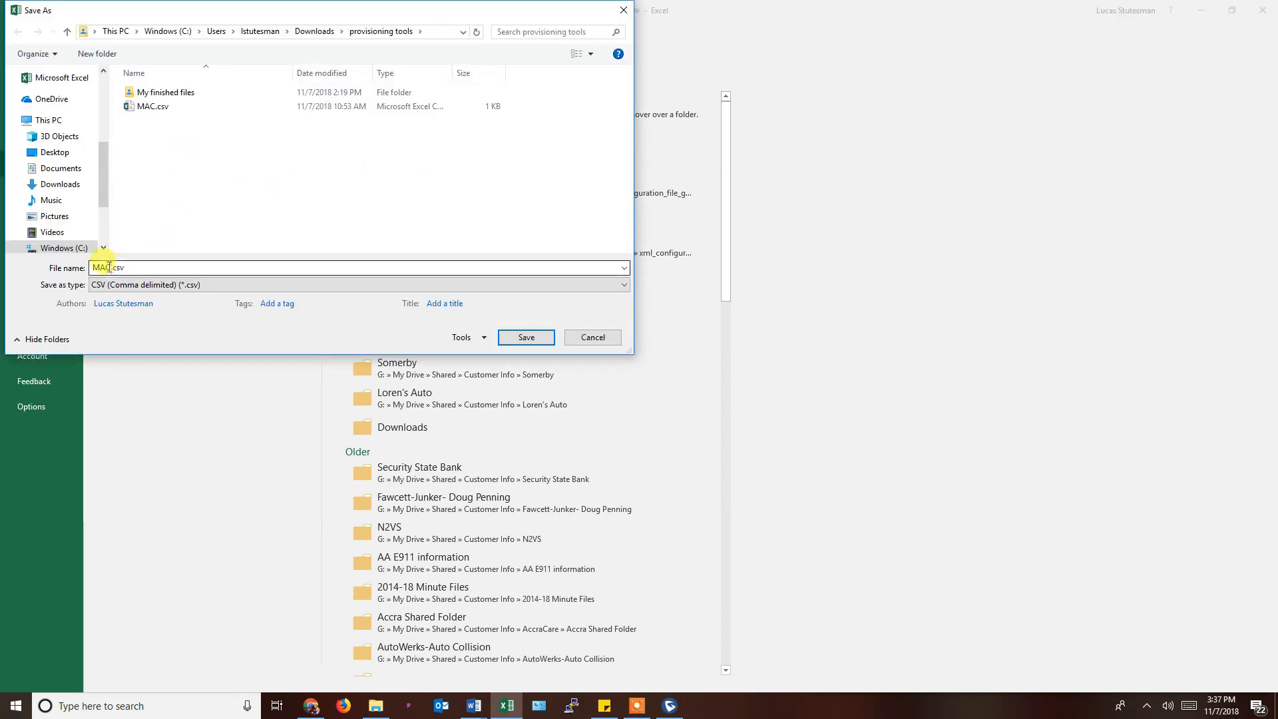
click(110, 267)
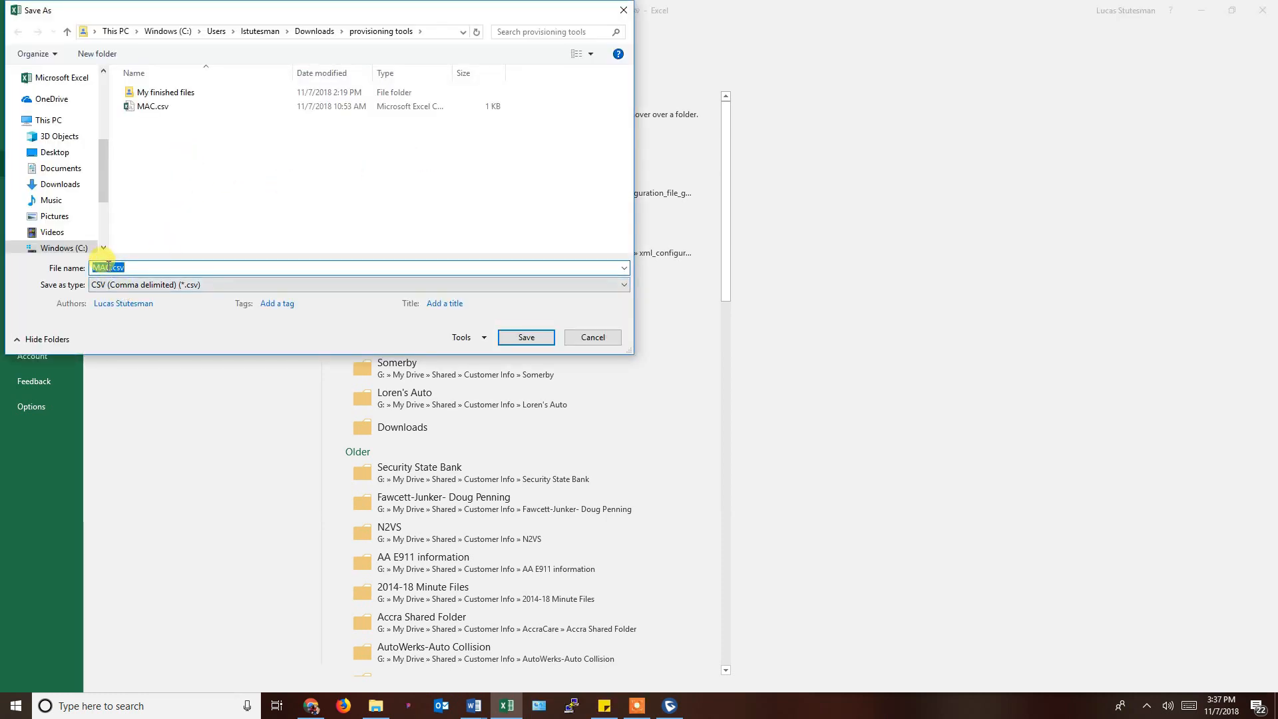
click(110, 268)
text(A)
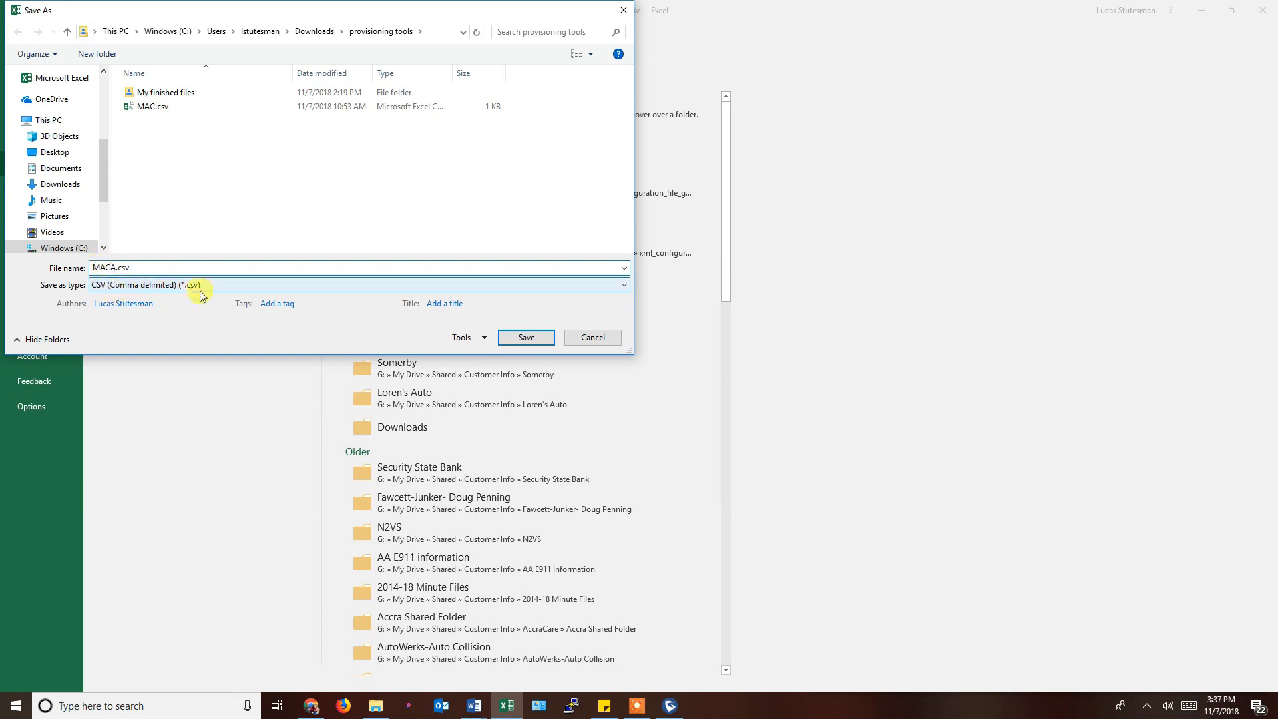
click(526, 336)
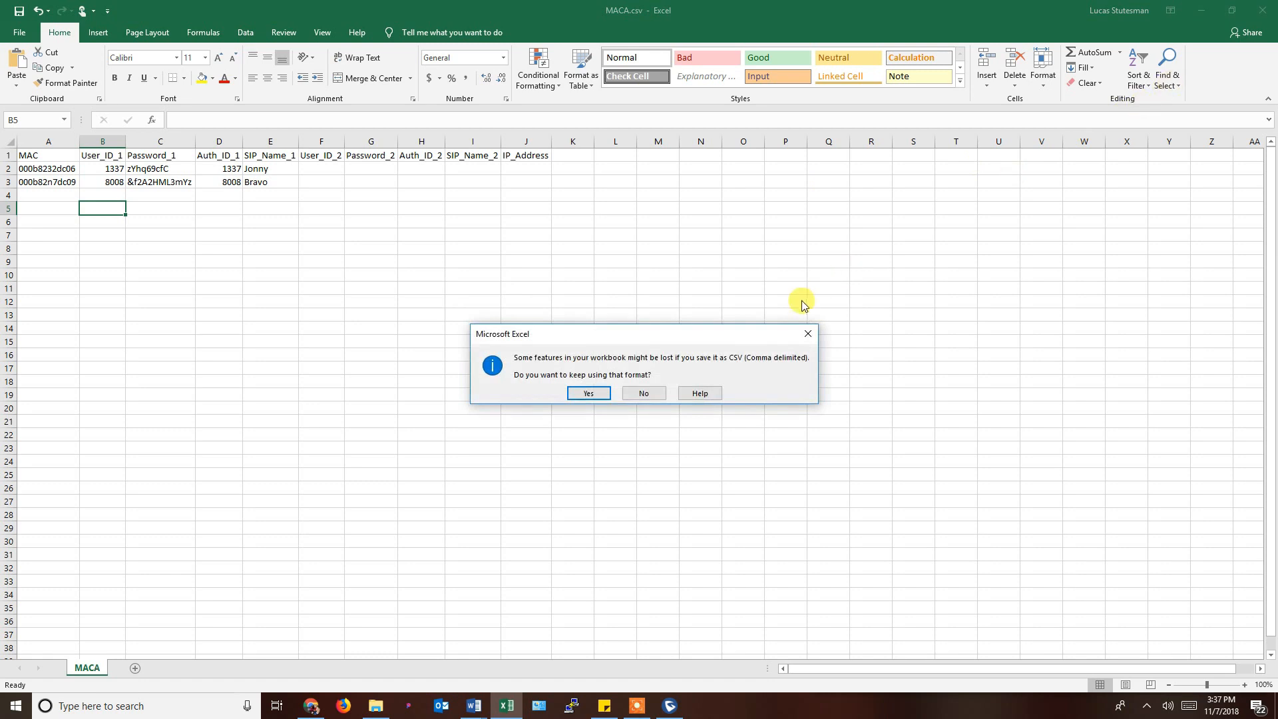
click(598, 393)
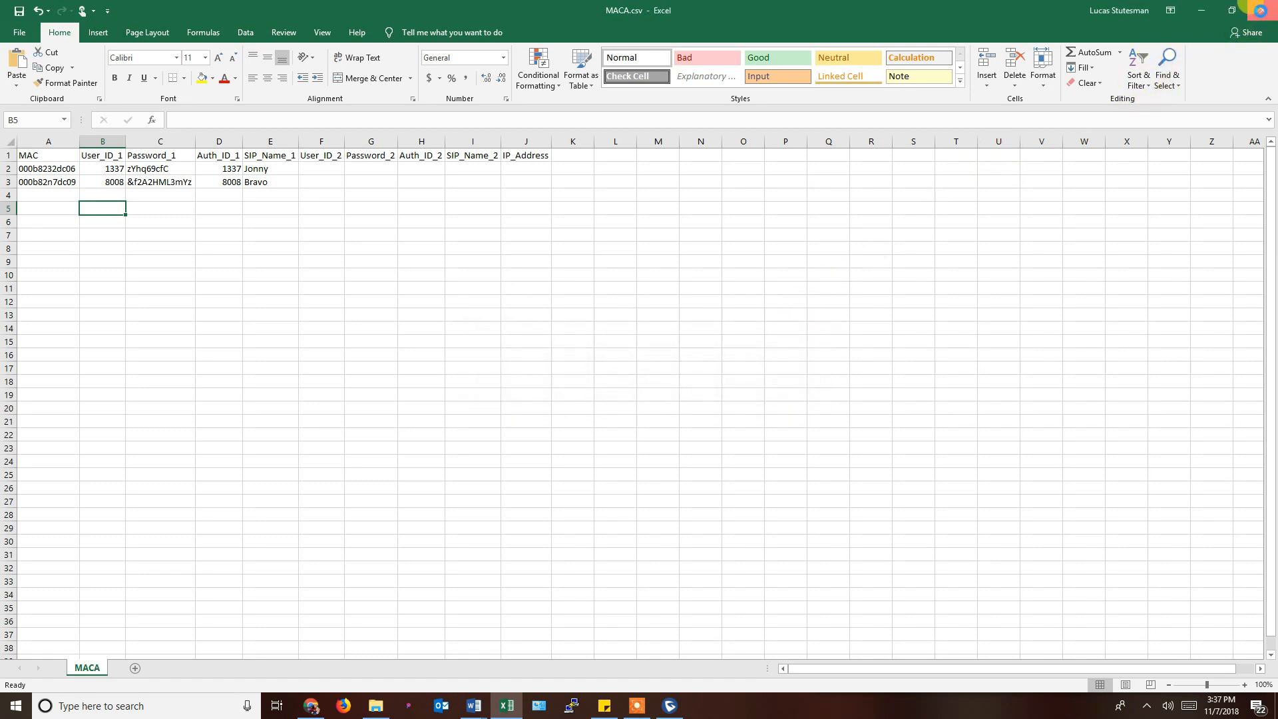
click(1260, 10)
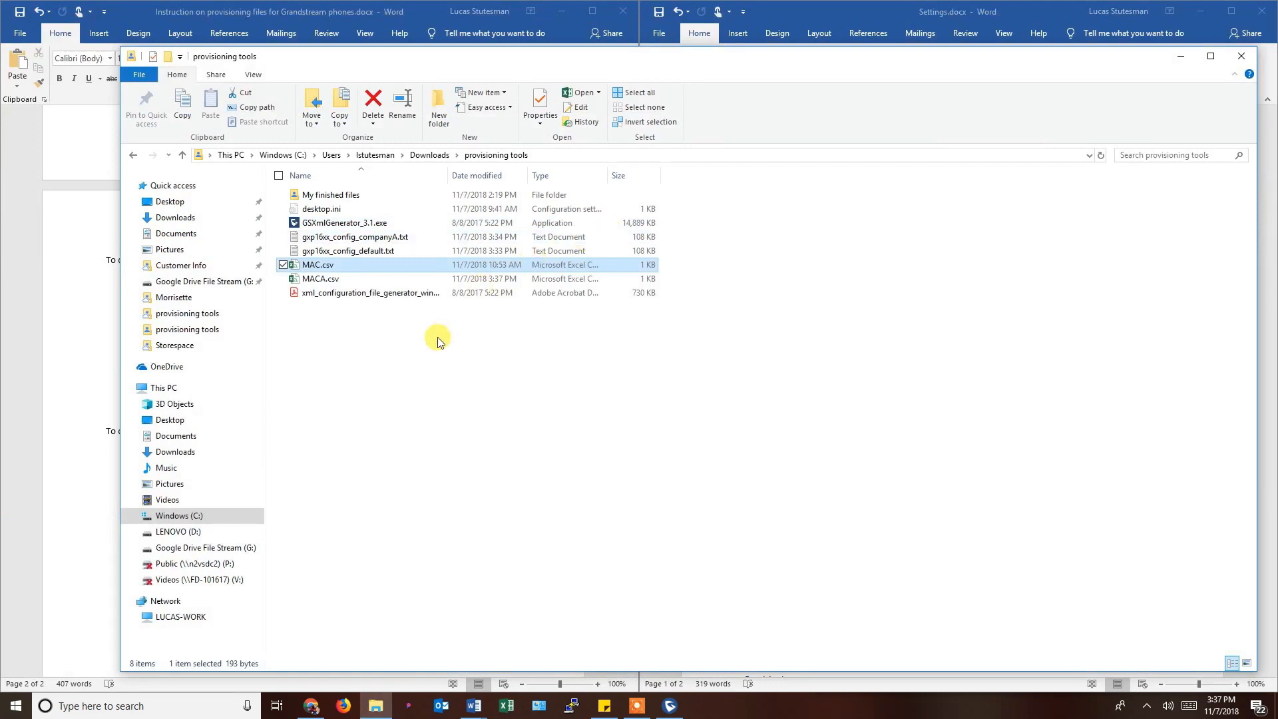
Confirm gxp16xx_config_companyA.txt and MACA.csv are listed, then bring up the Grandstream XML generator.
click(334, 237)
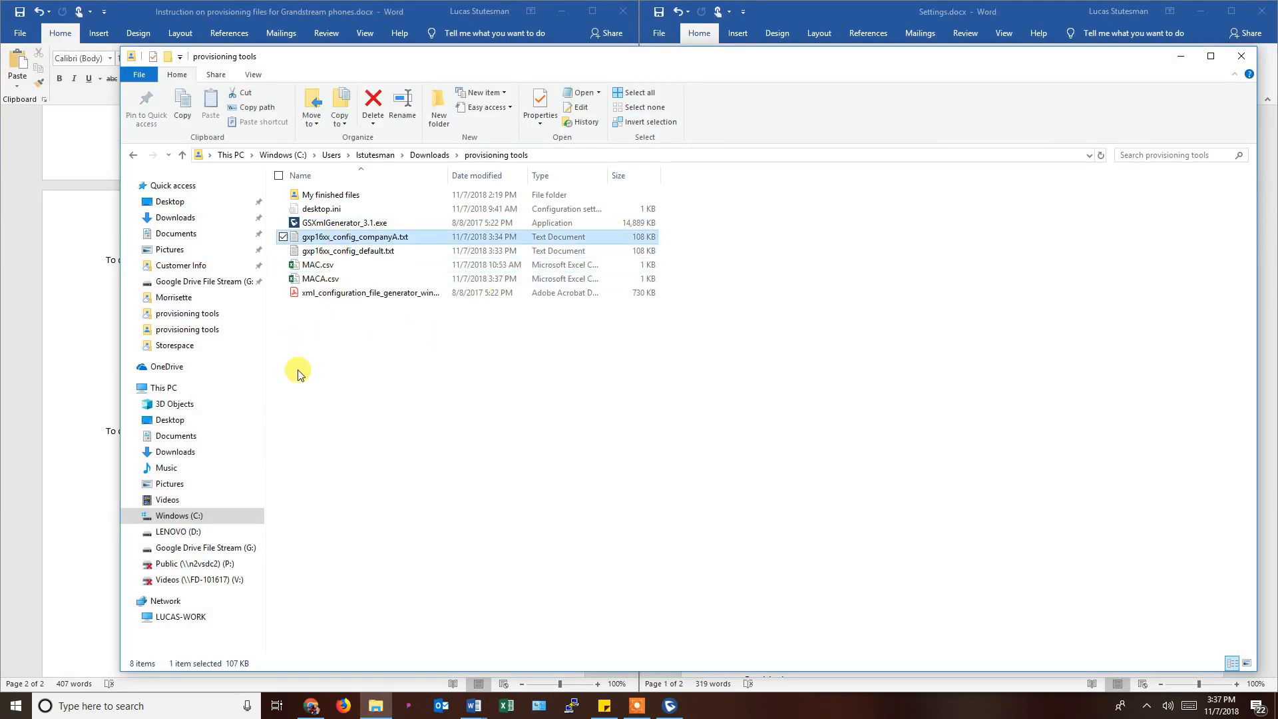
click(311, 279)
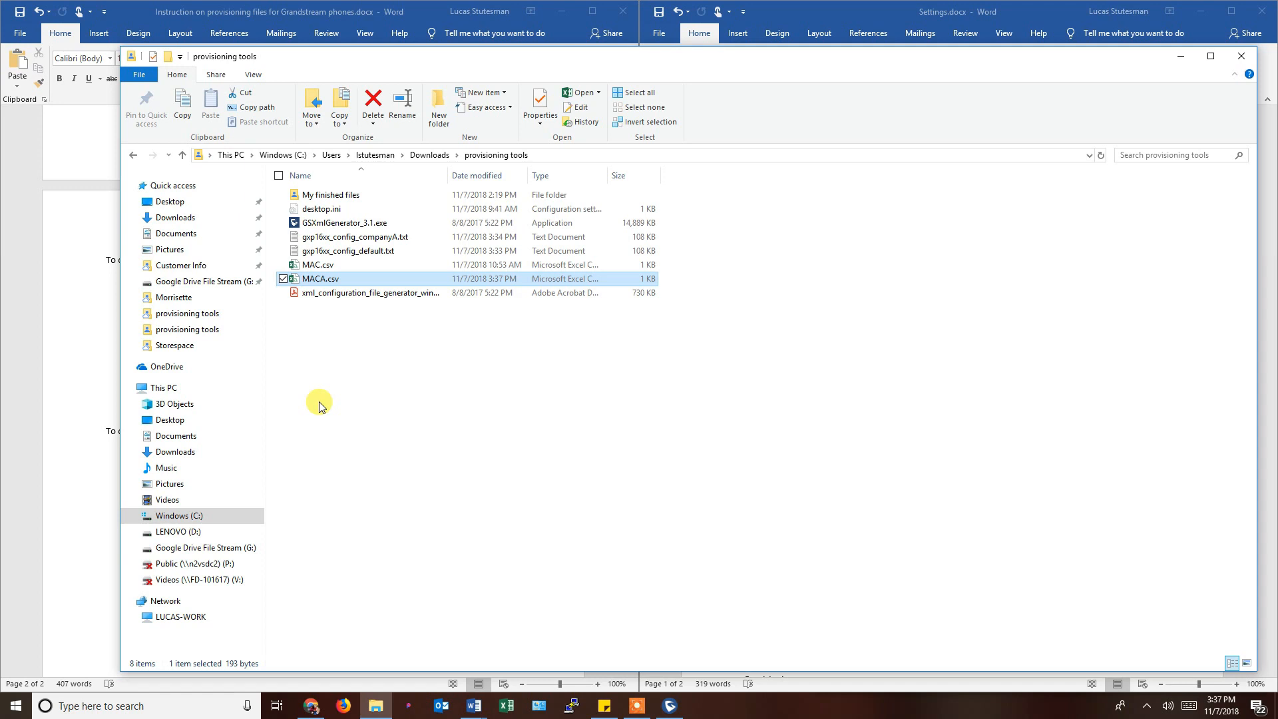
click(669, 705)
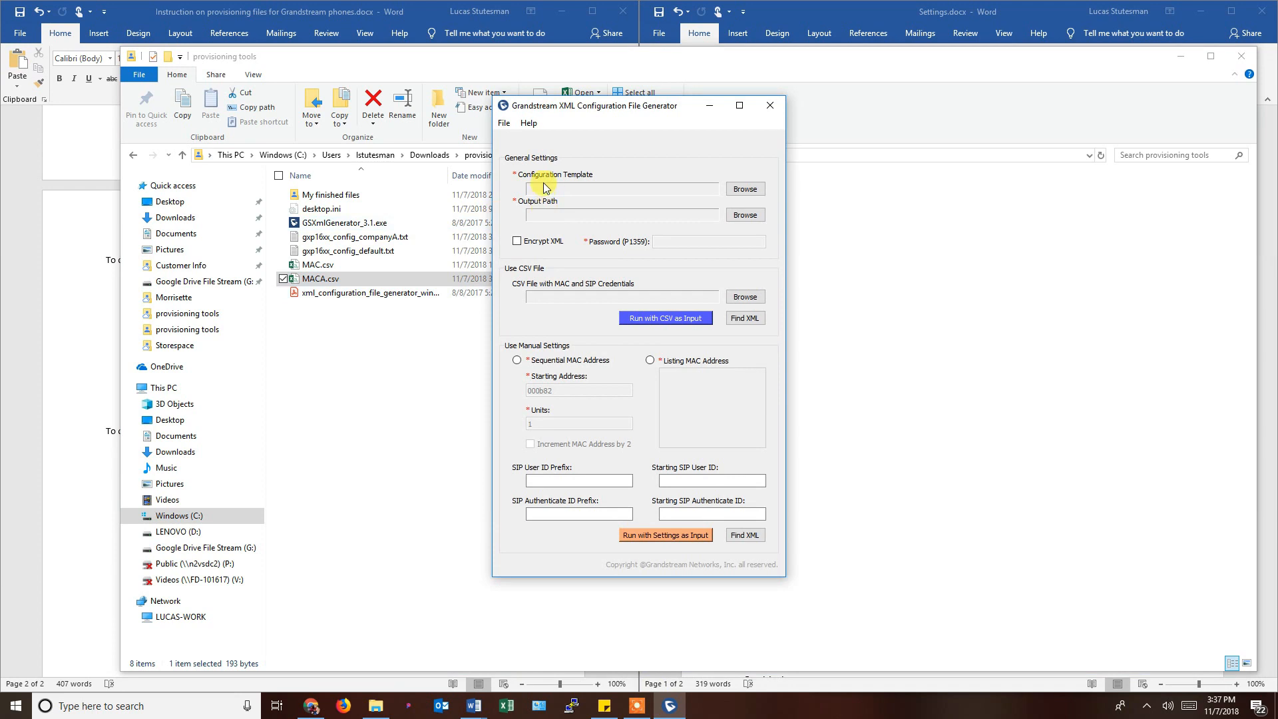
Load gxp16xx_config_companyA.txt as the configuration template.
click(745, 189)
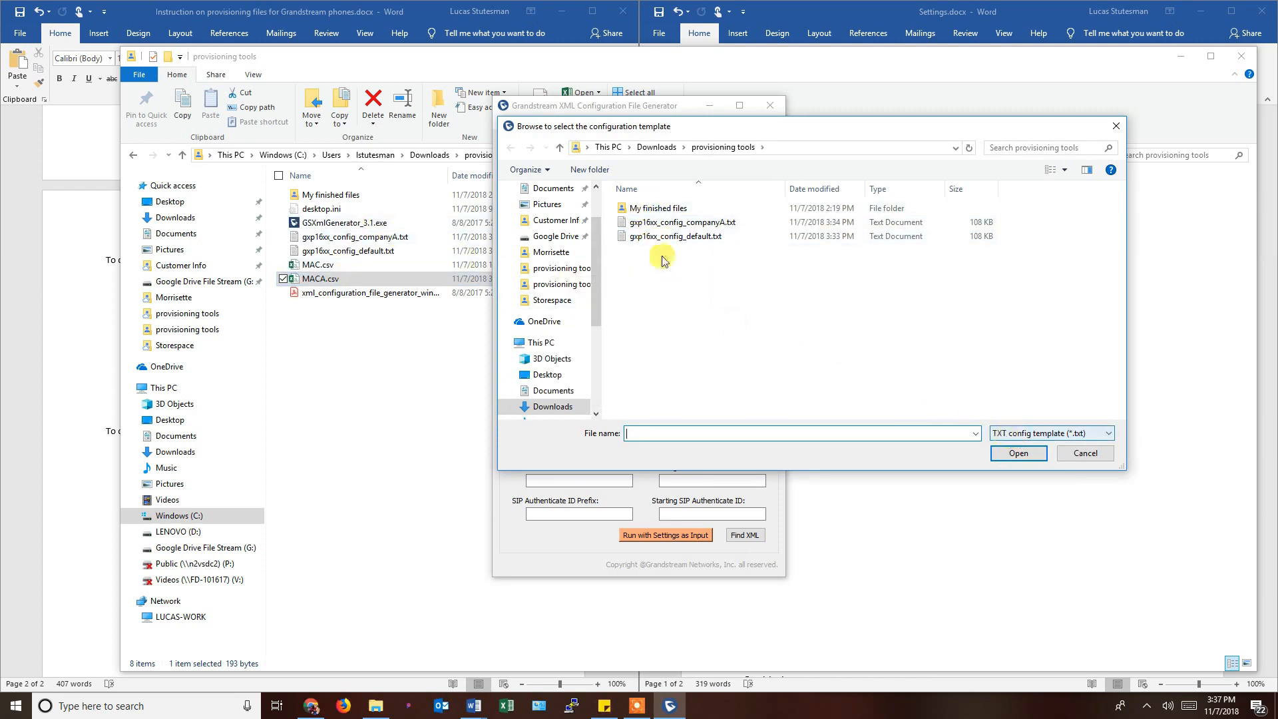
click(656, 227)
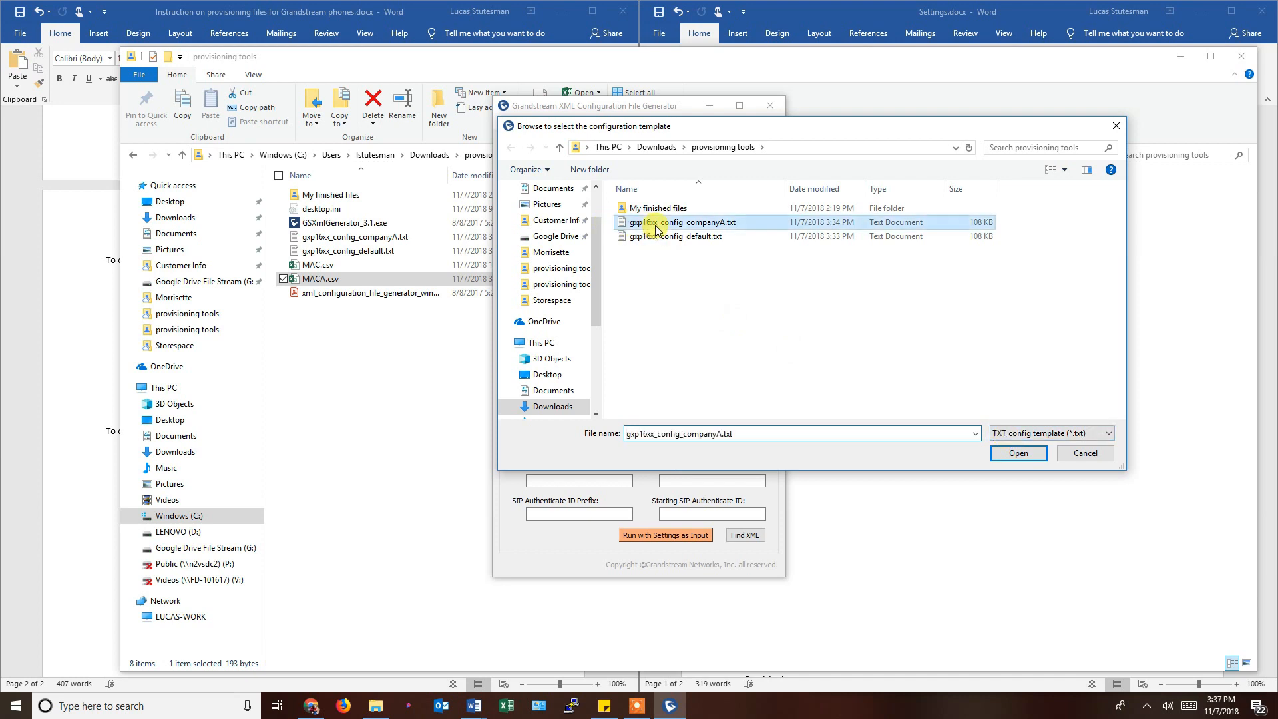
click(1034, 455)
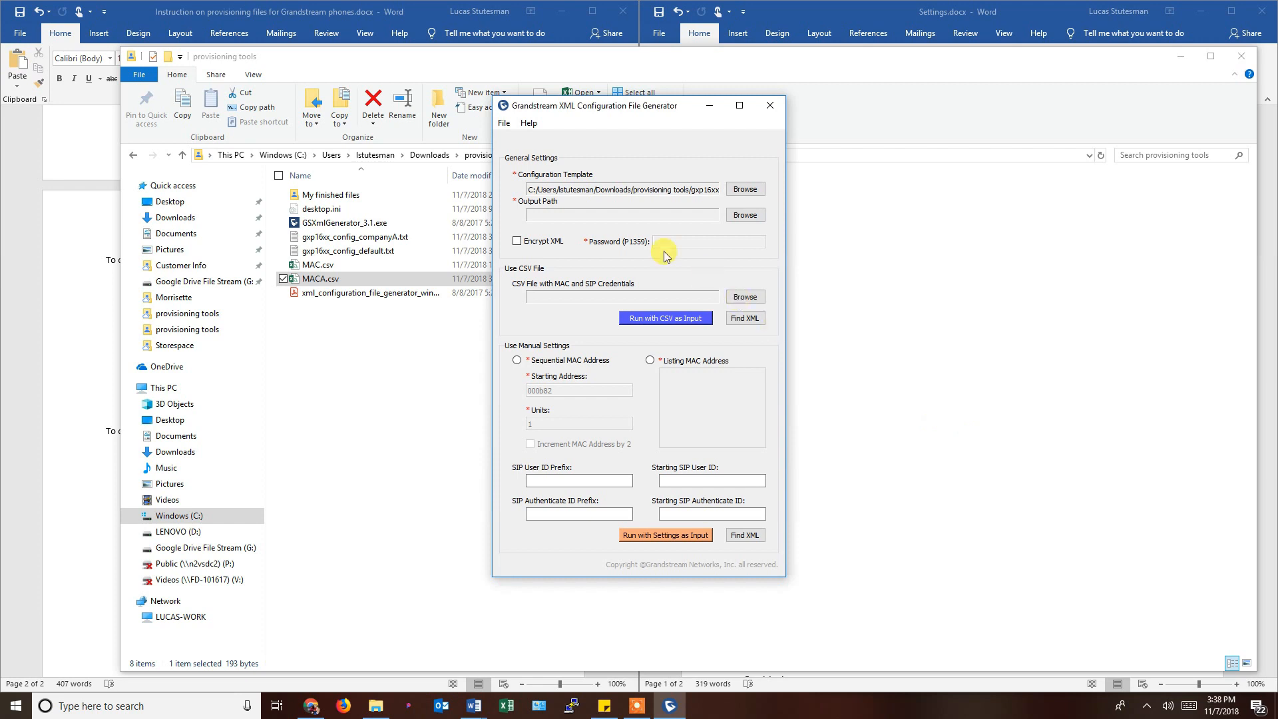
Set the output folder for generated XML files to My finished files.
click(736, 216)
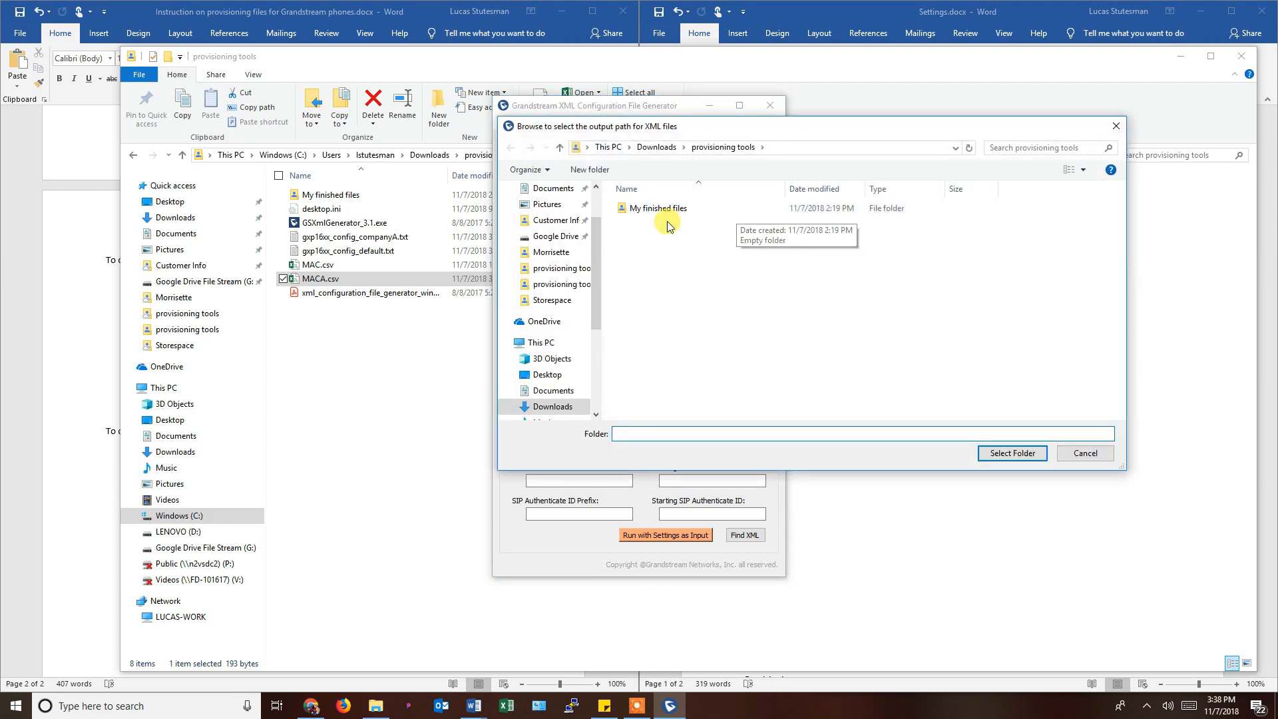
click(666, 210)
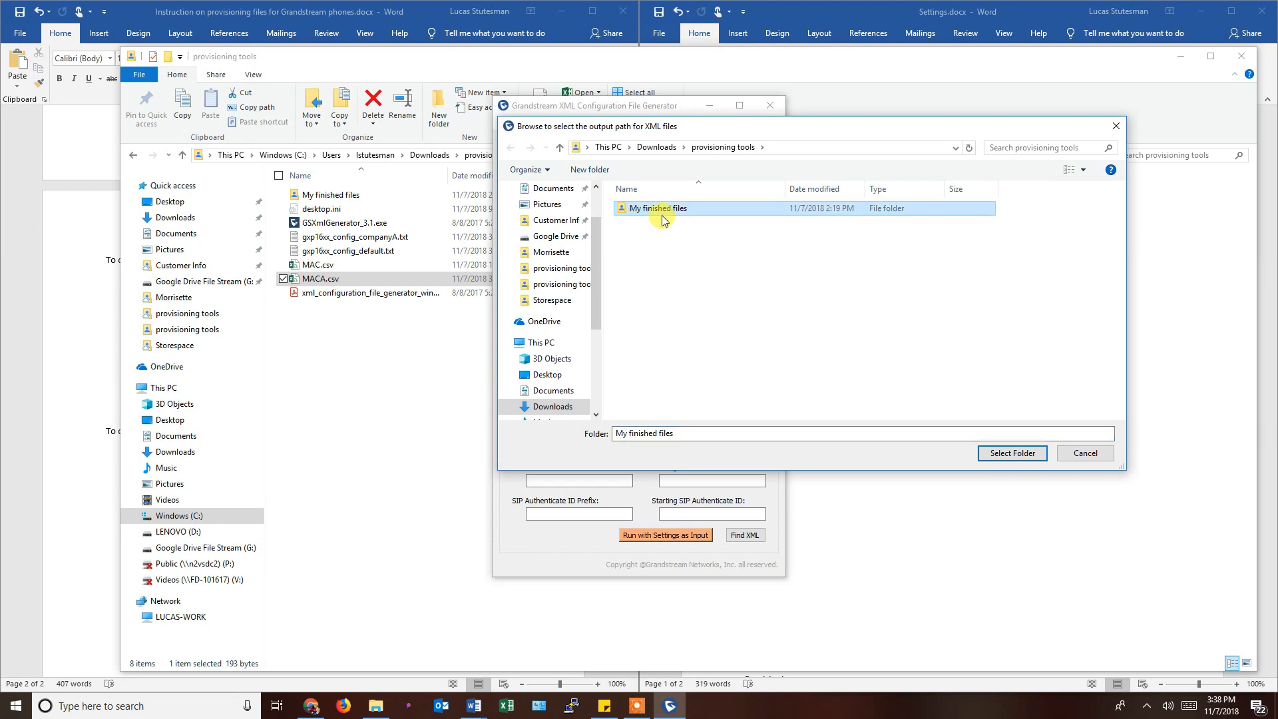
click(1001, 454)
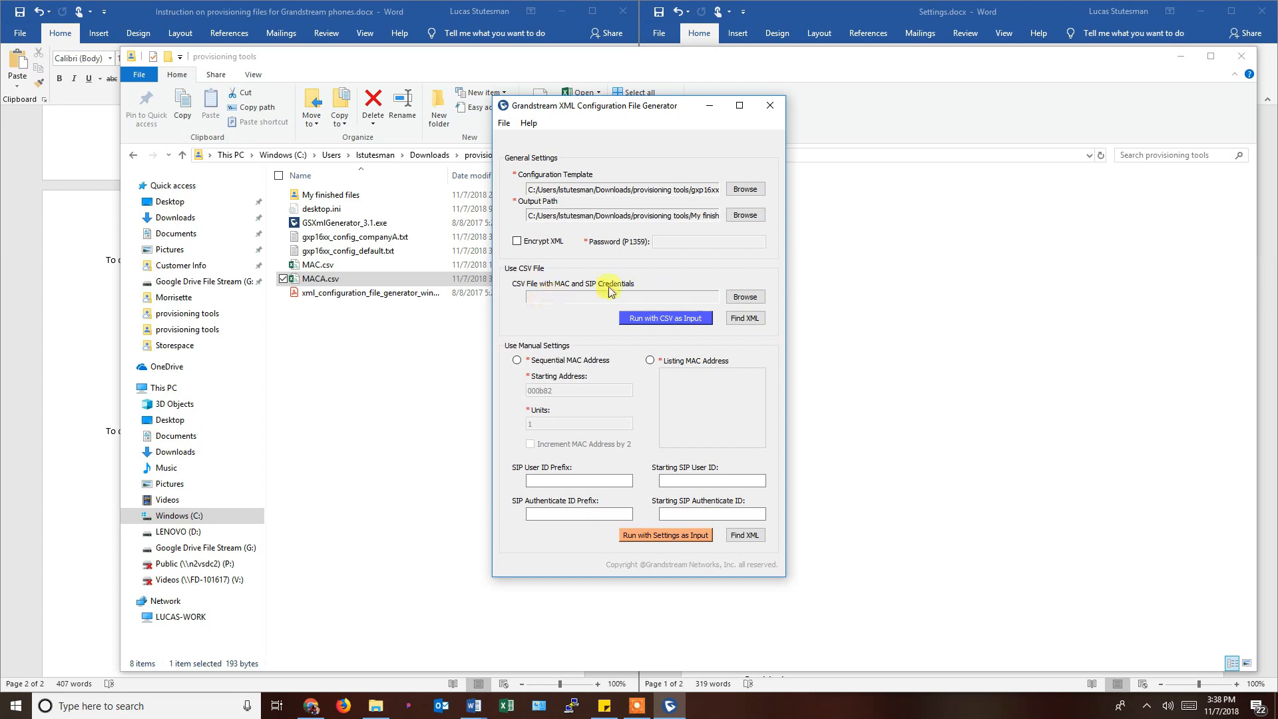
Choose MACA.csv as the CSV input file.
click(745, 297)
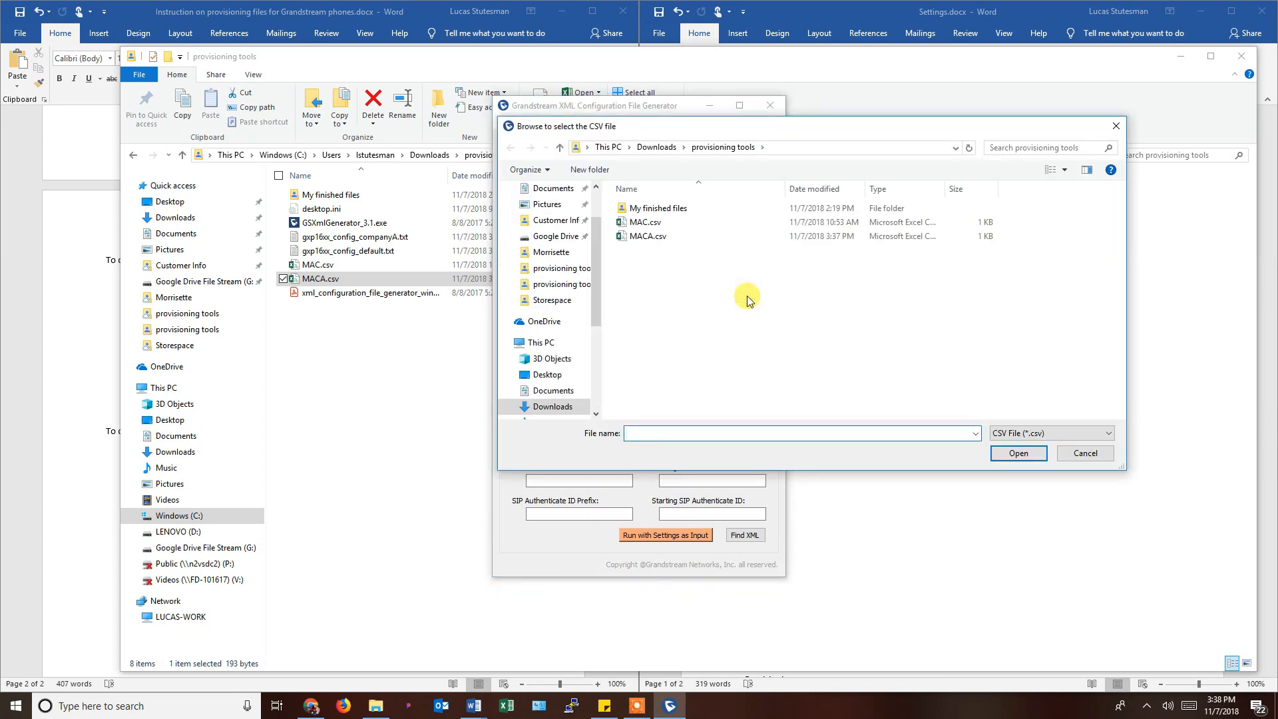
click(649, 239)
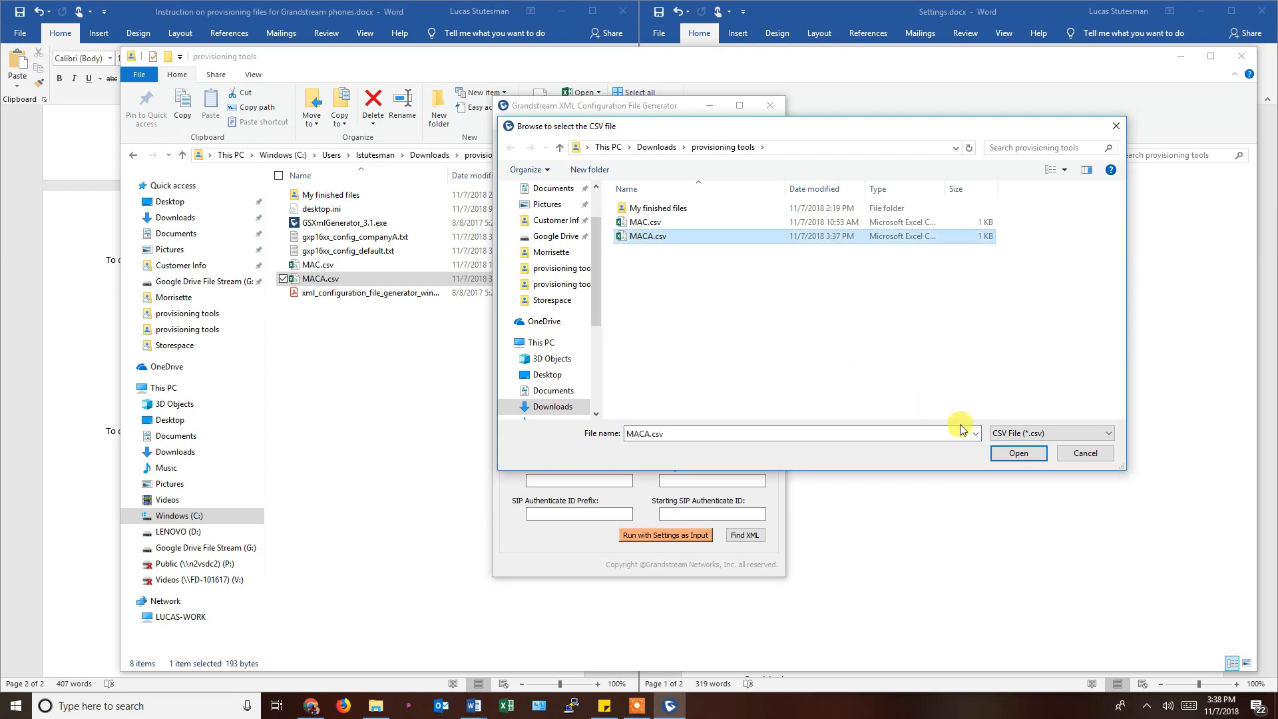
click(1008, 455)
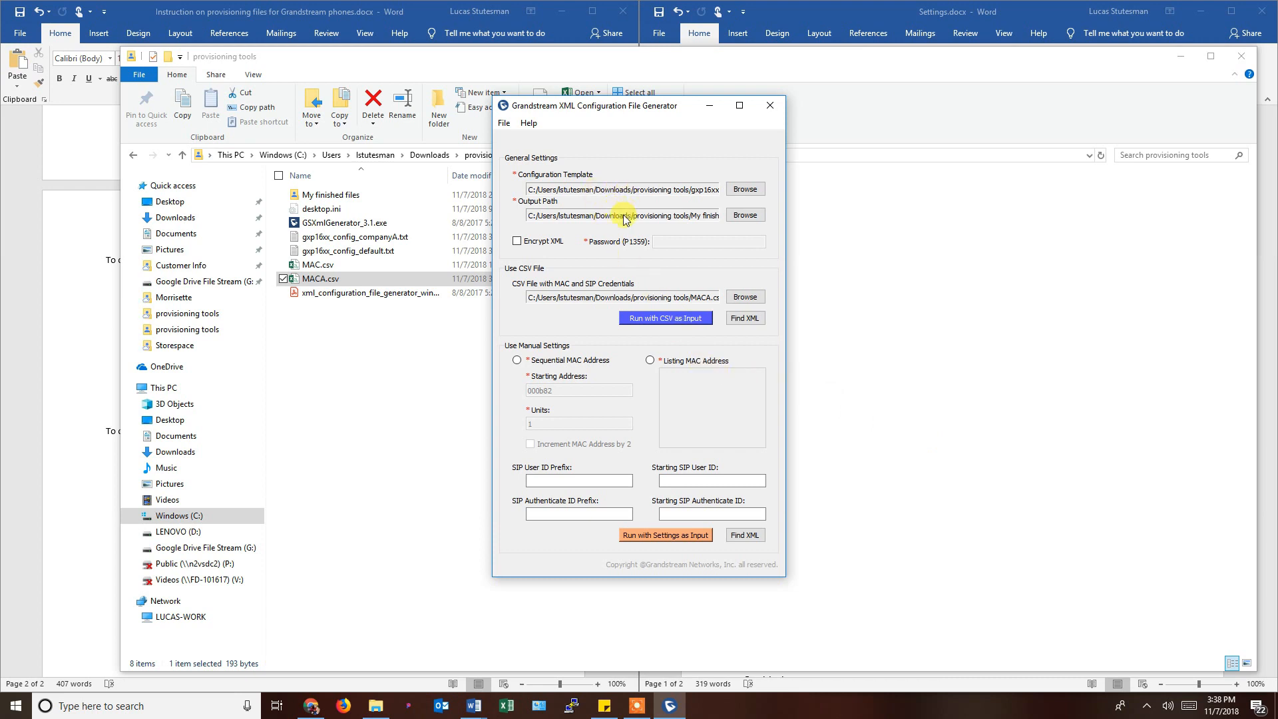
Generate the XML files from the CSV and return to the provisioning tools folder.
click(659, 321)
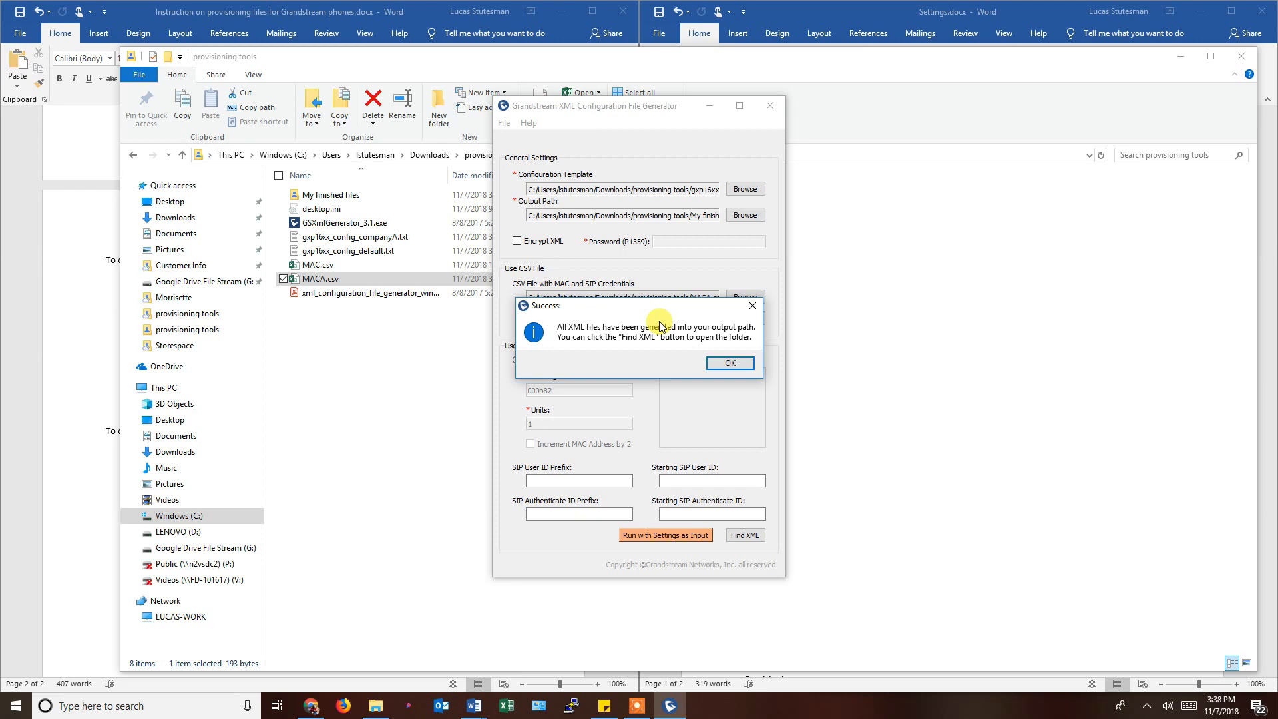
click(735, 362)
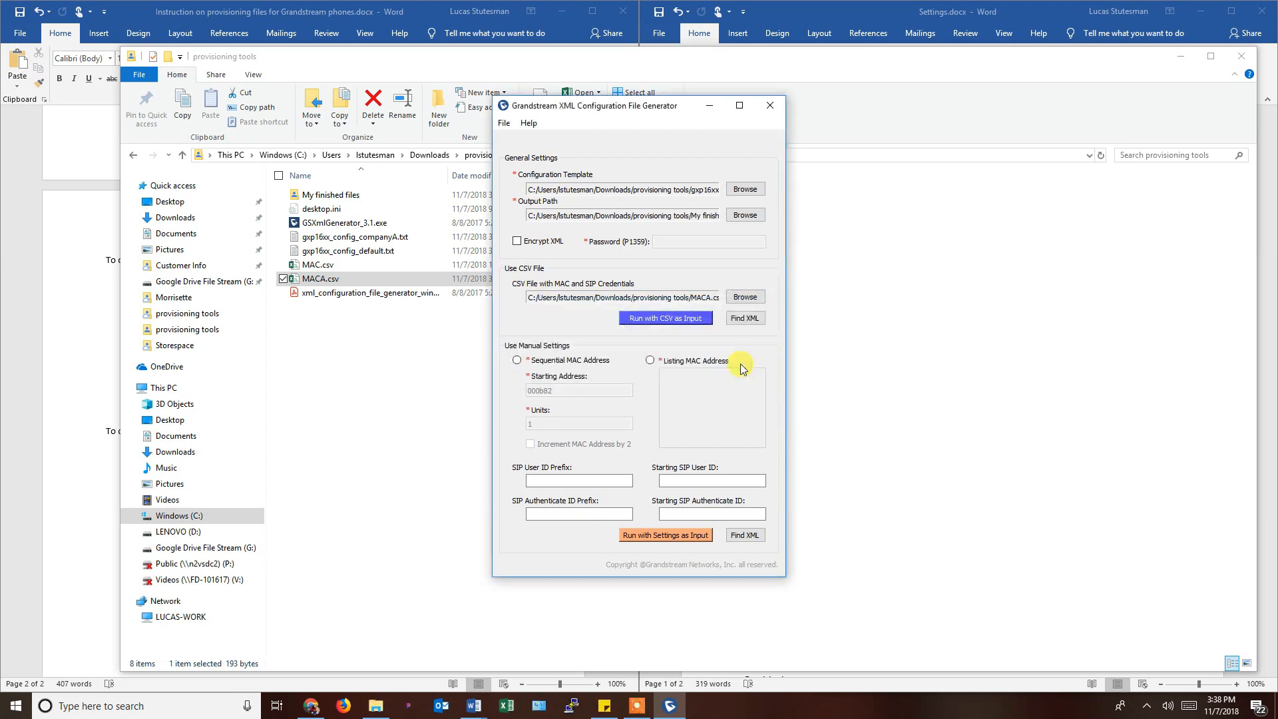
click(385, 375)
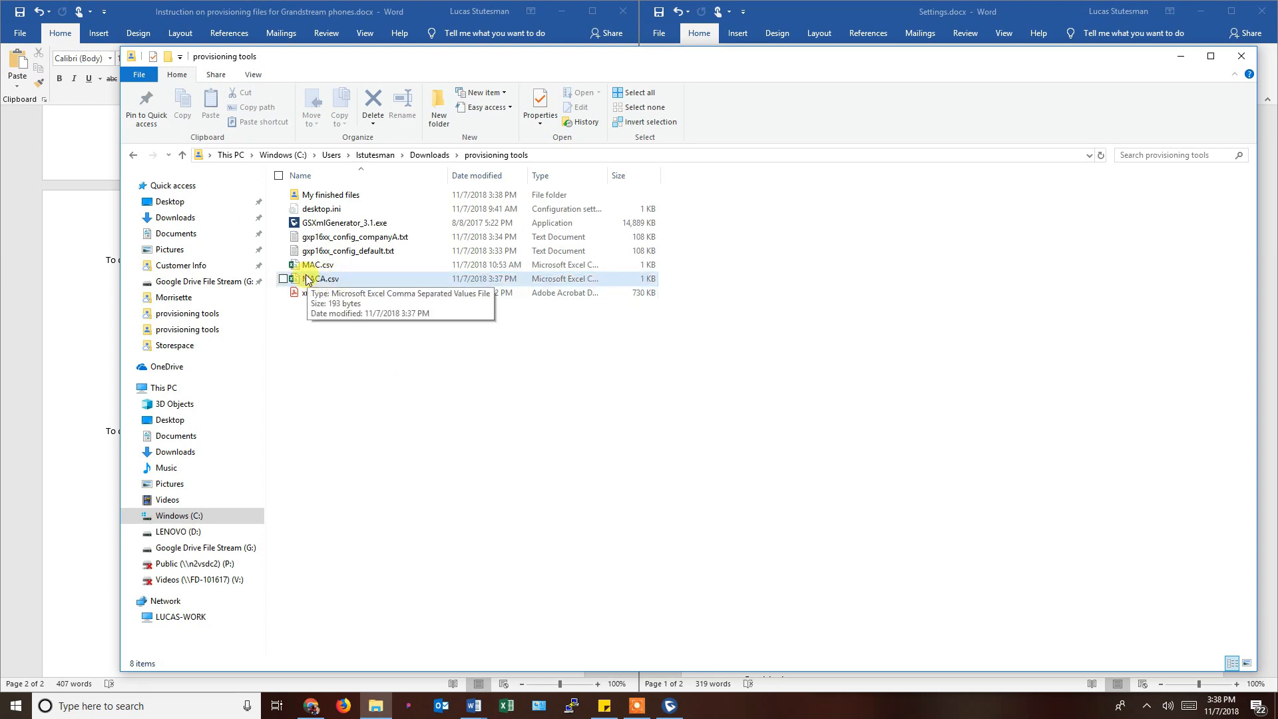
Open cfg000b8232dc06.xml from My finished files in Internet Explorer.
double_click(319, 195)
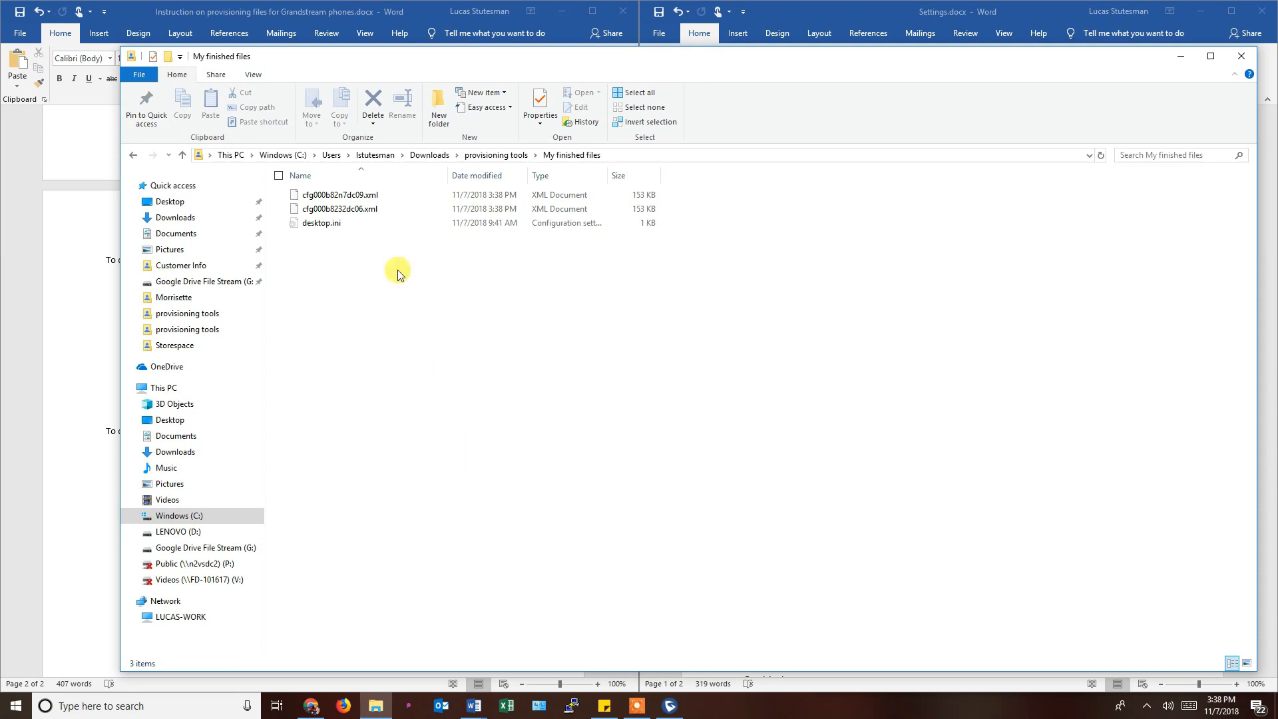
click(364, 209)
click(365, 195)
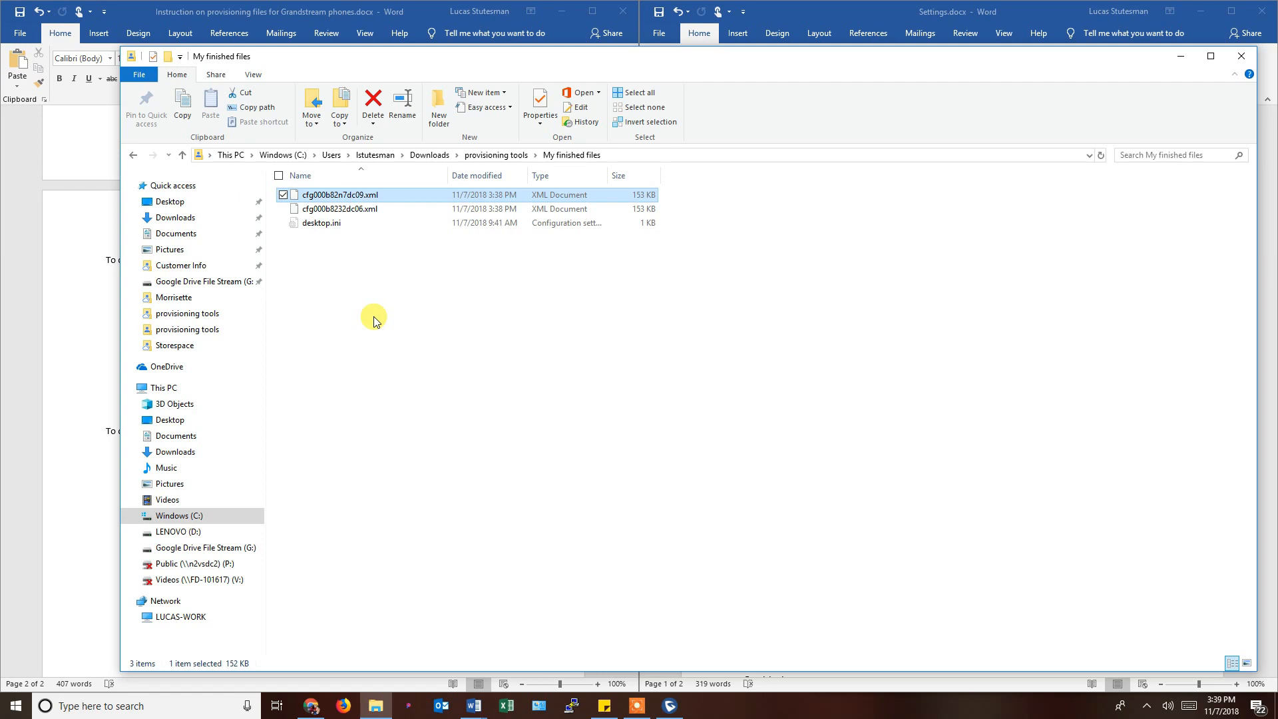
click(357, 210)
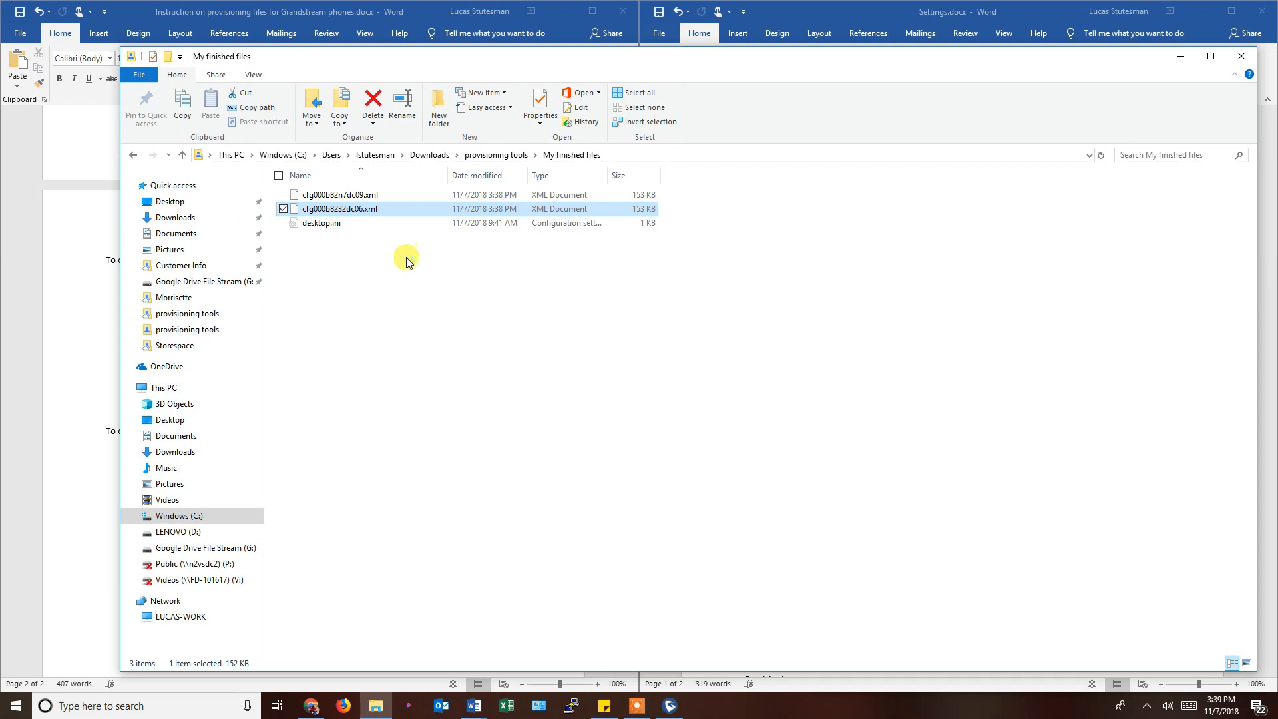
key(Return)
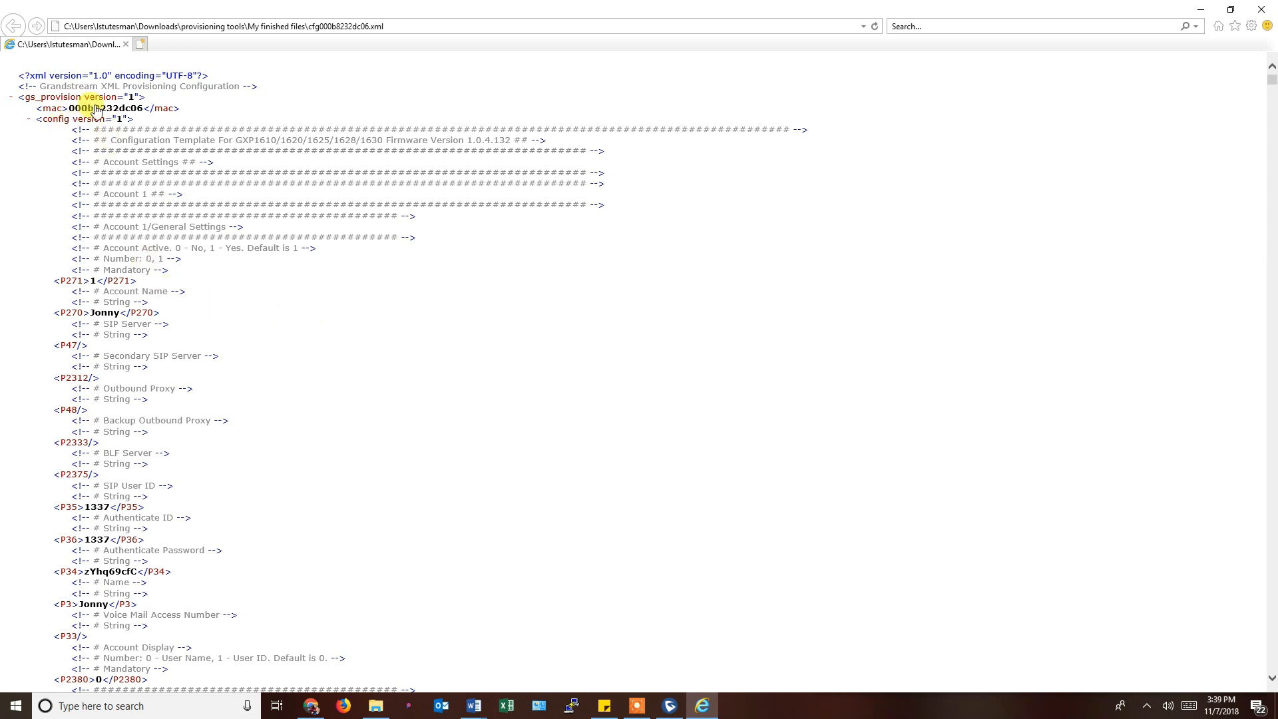
Highlight the P271, P270, P3 name and authenticate ID 1337 entries in the XML.
double_click(64, 280)
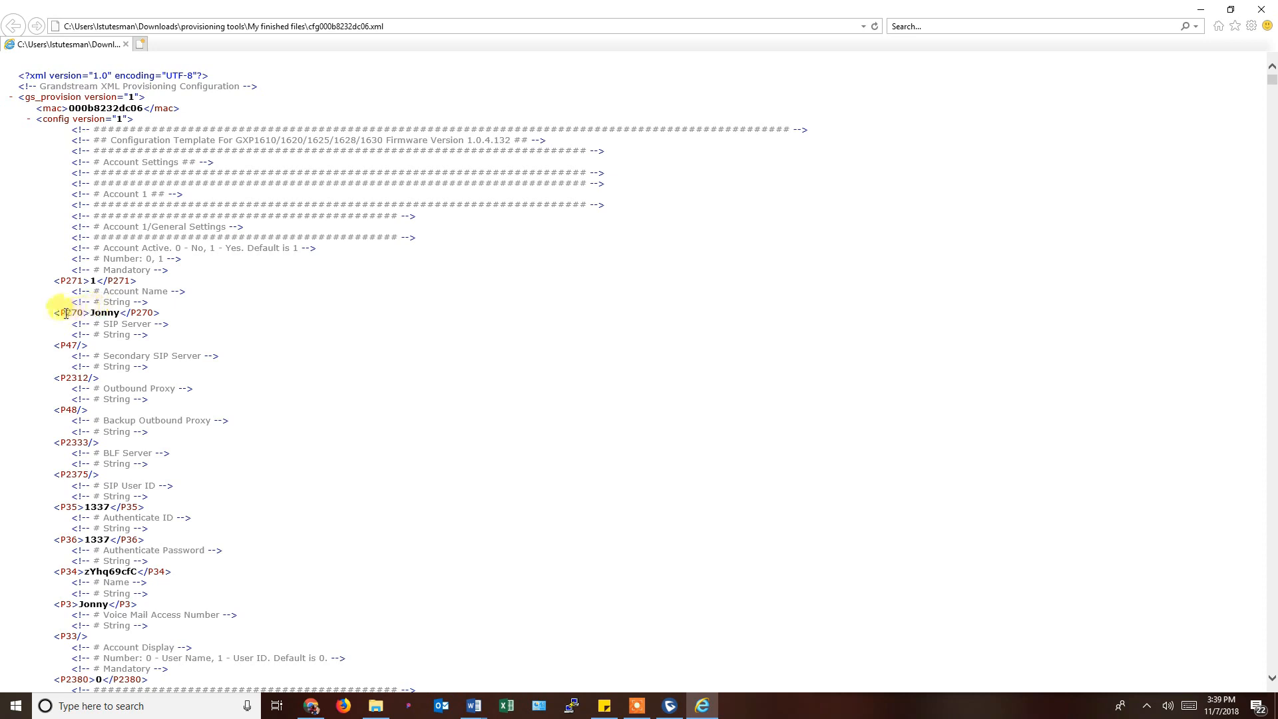
drag(62, 312, 87, 312)
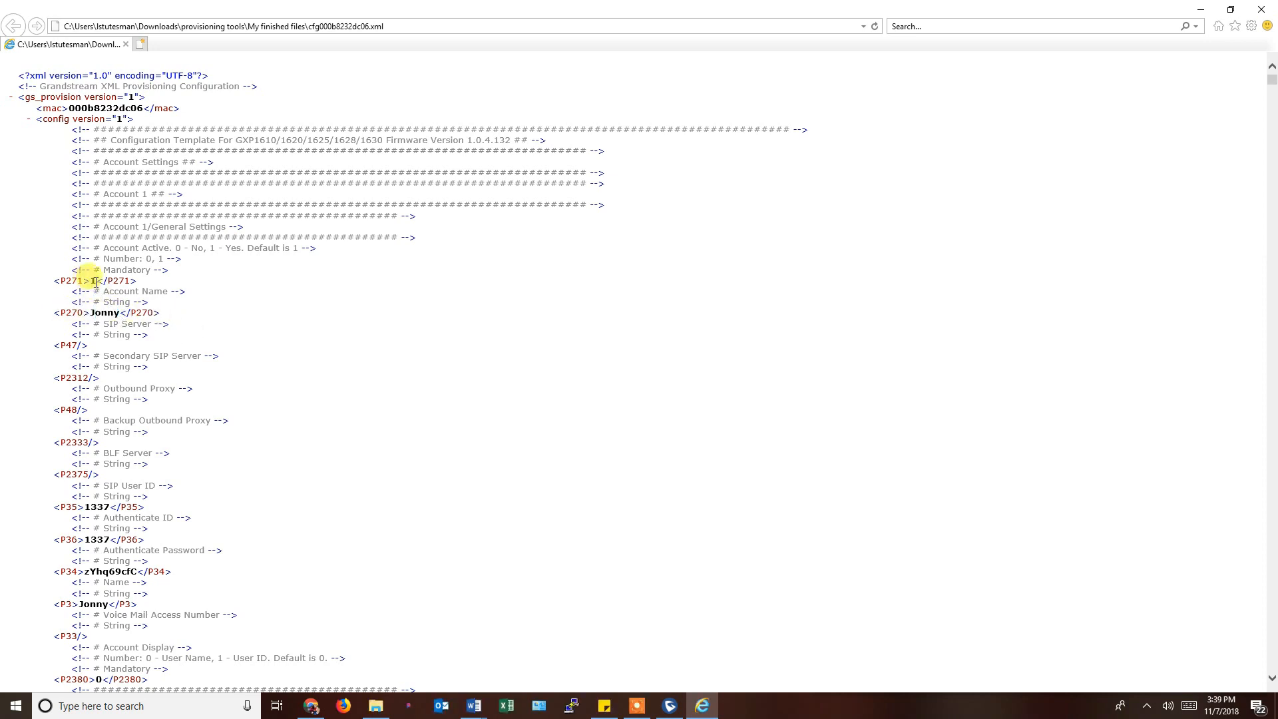
double_click(95, 282)
scroll(219, 369, down, 3)
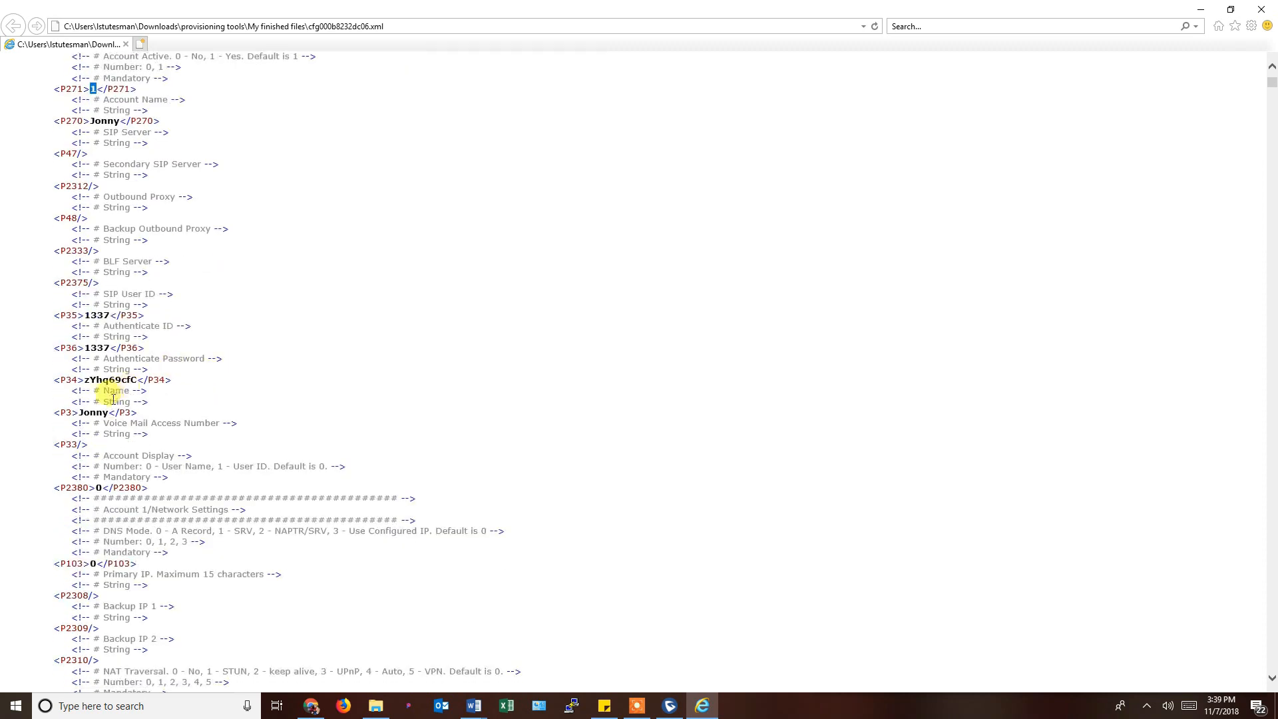
drag(78, 412, 138, 380)
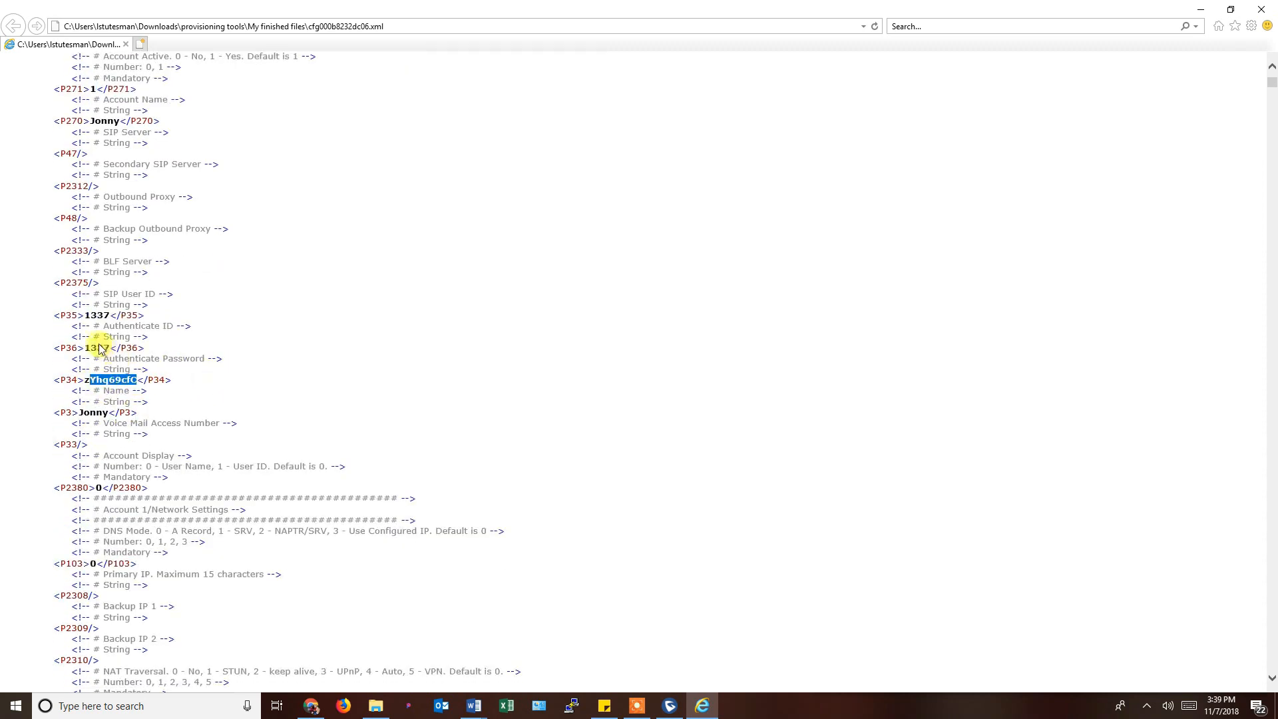
drag(84, 347, 120, 348)
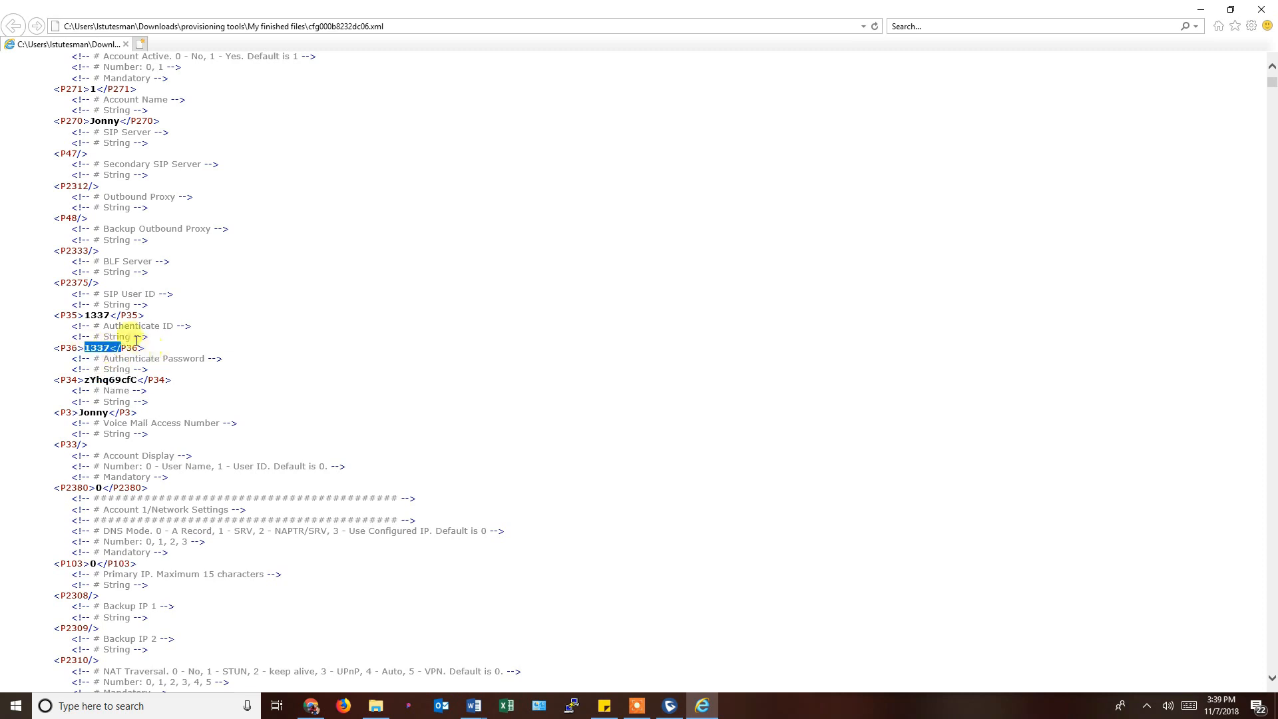
Scroll through the remaining XML parameters, then close Internet Explorer.
scroll(208, 352, down, 7)
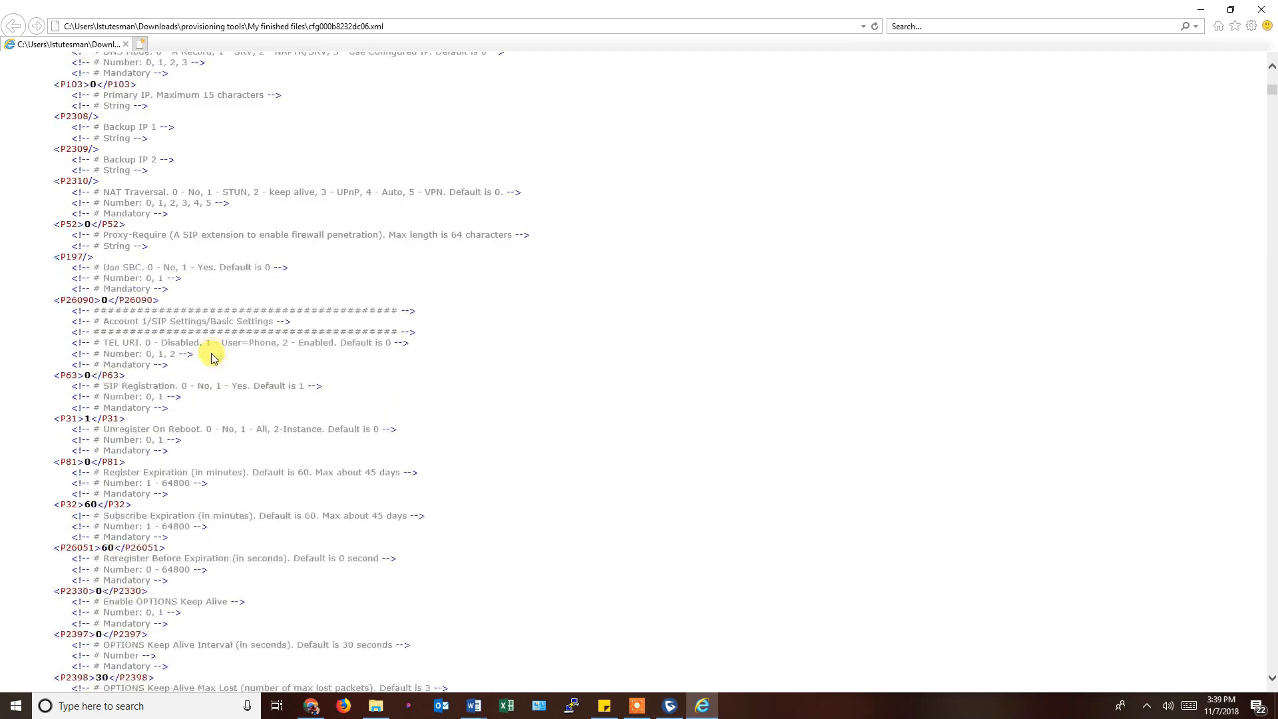
scroll(213, 333, down, 10)
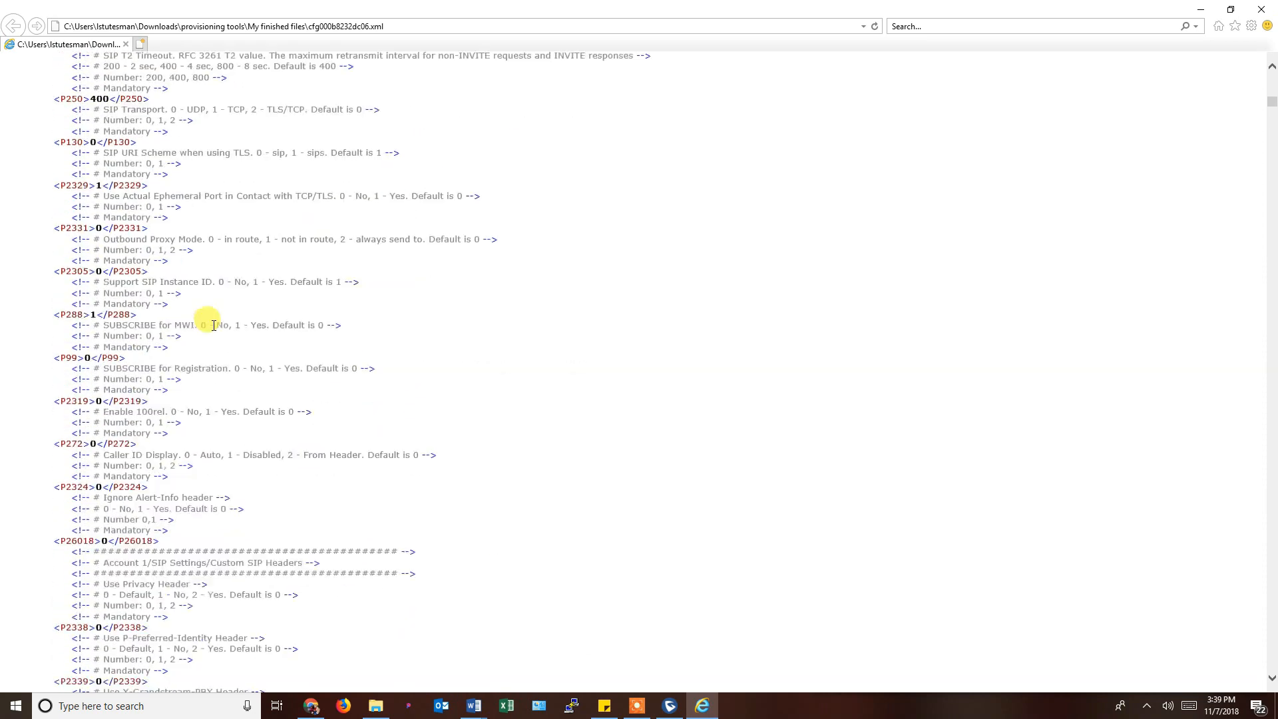
scroll(213, 325, down, 15)
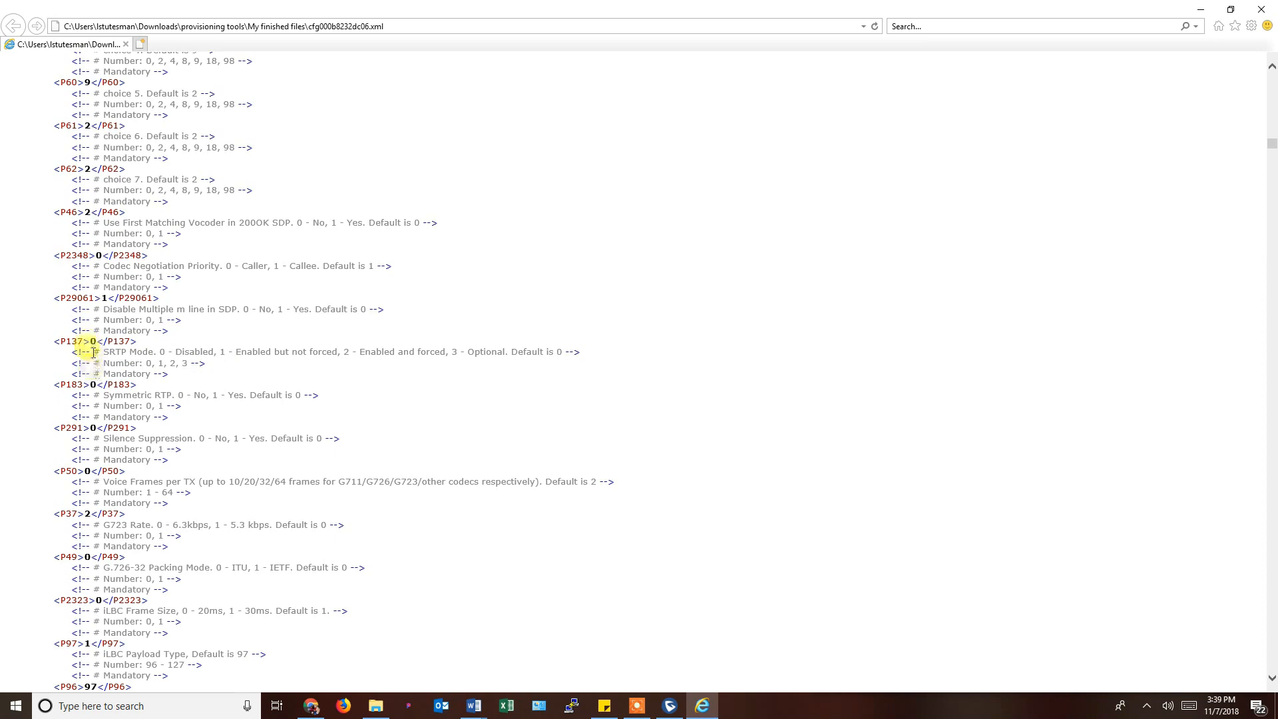
scroll(260, 417, down, 10)
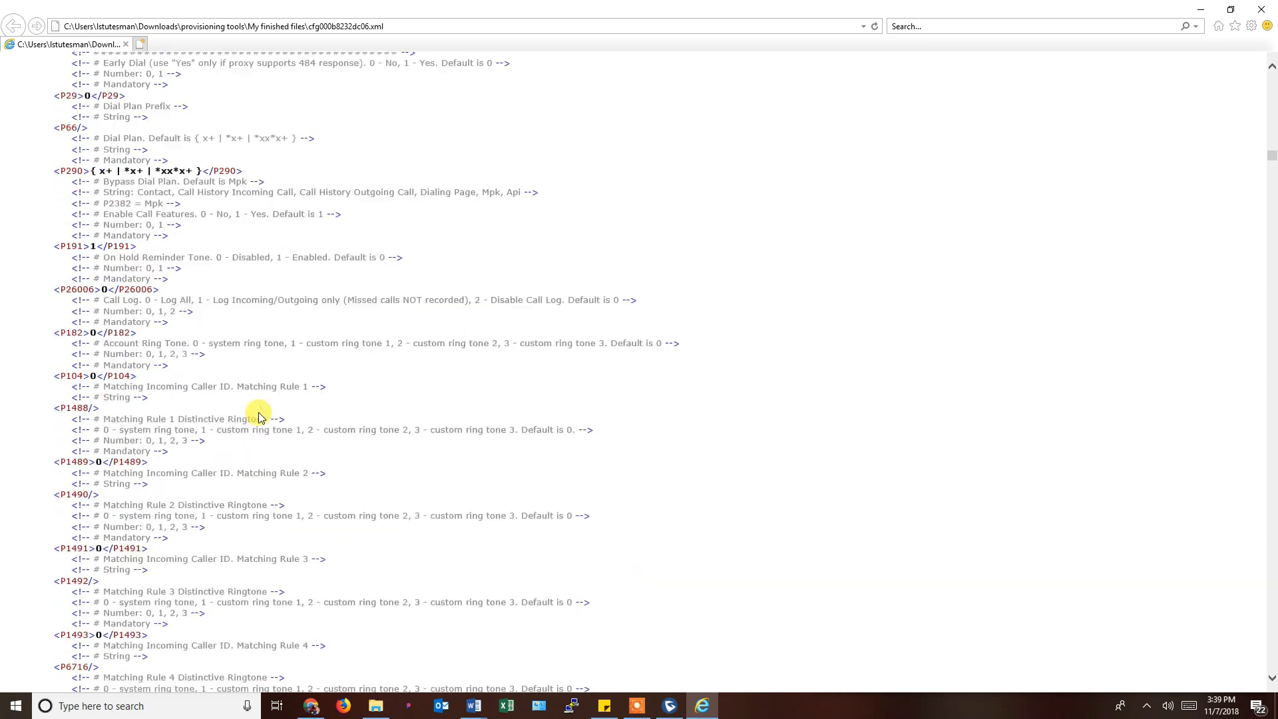
scroll(259, 417, down, 15)
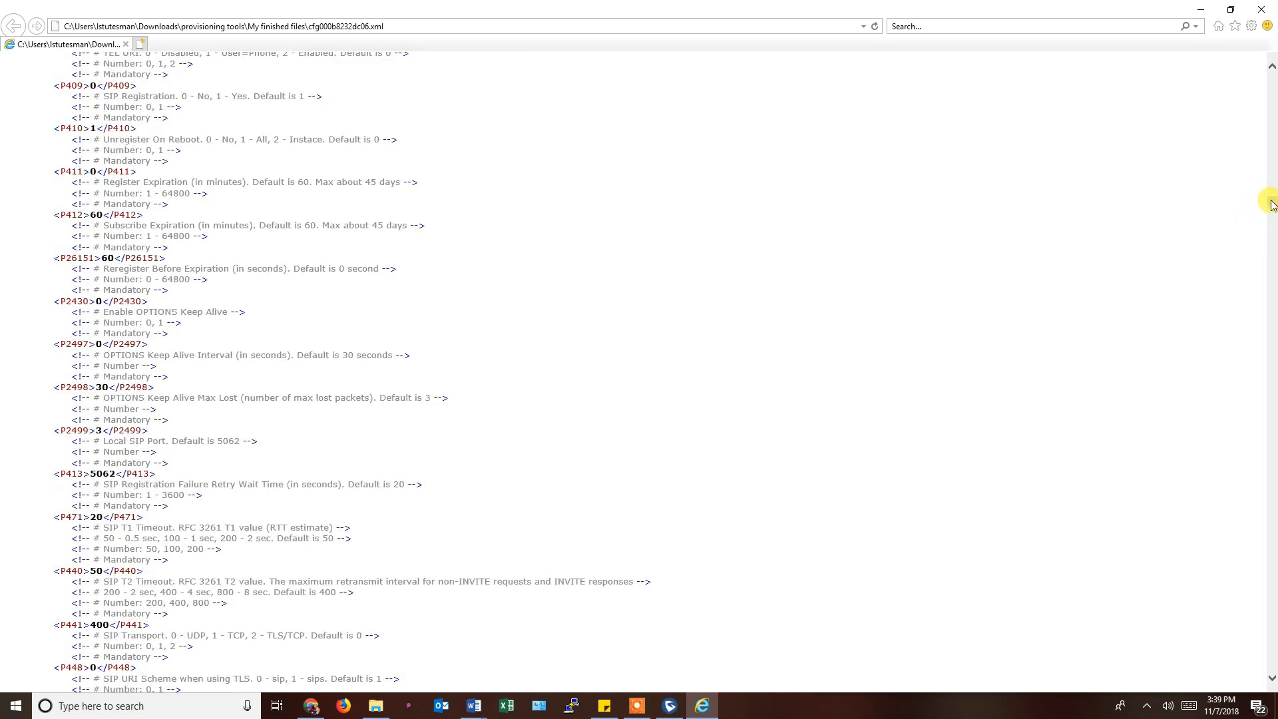
drag(1272, 204, 1272, 79)
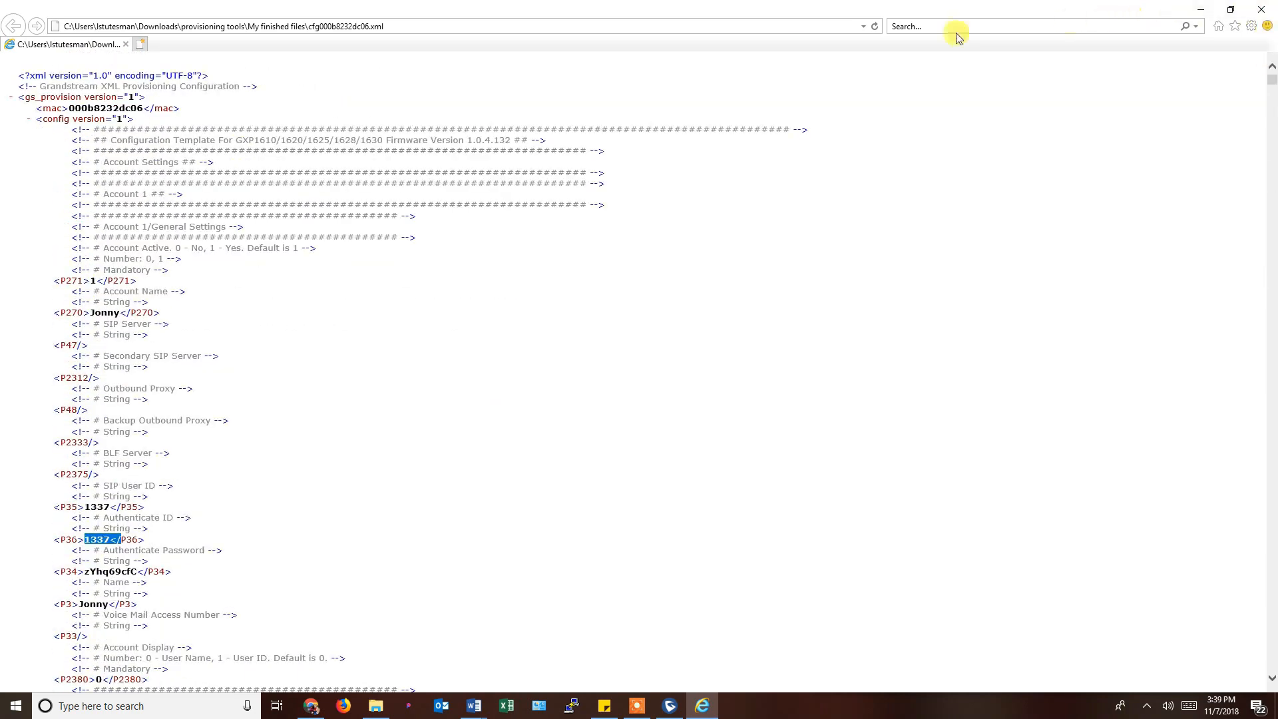
click(1261, 9)
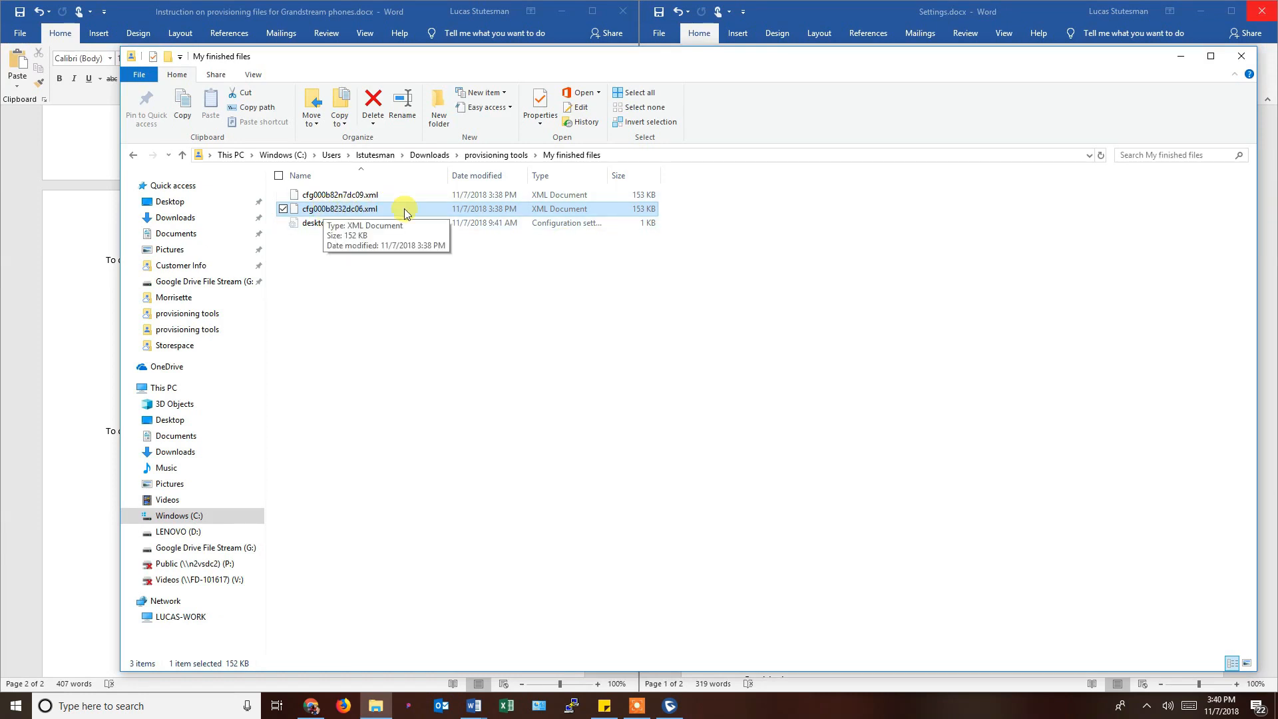
Go up to provisioning tools and close the XML configuration file generator.
click(499, 155)
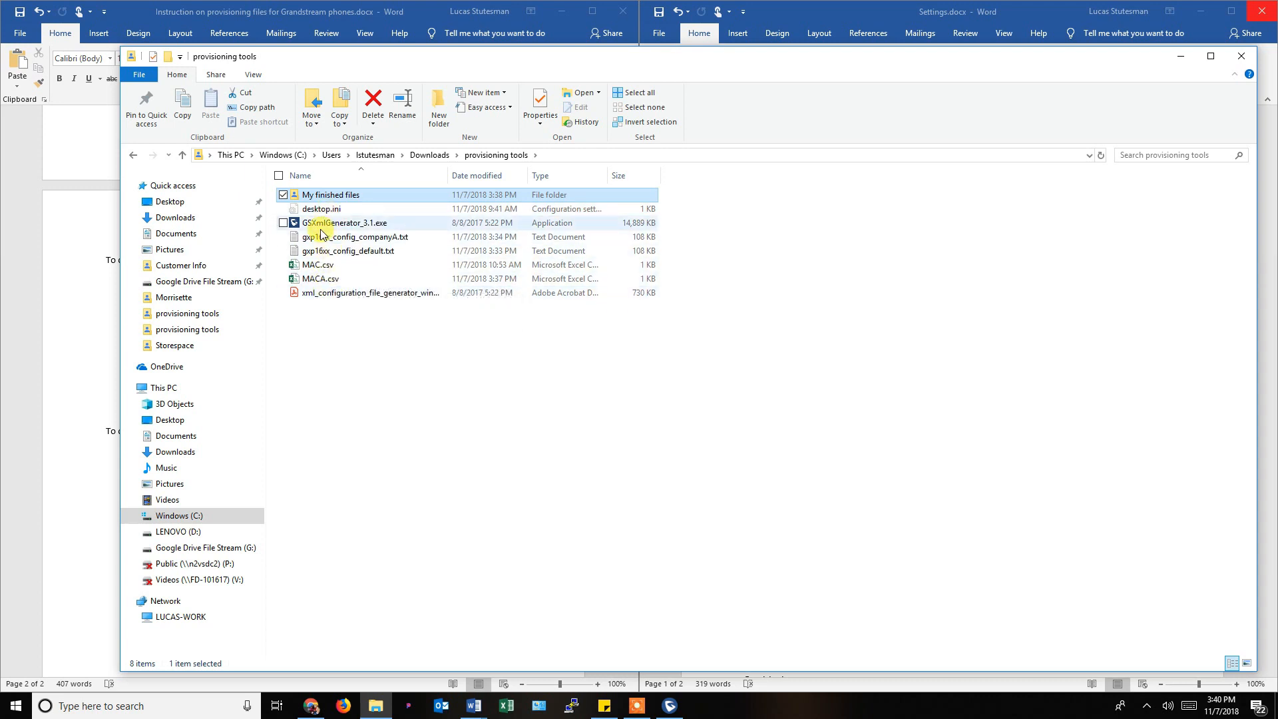
click(669, 706)
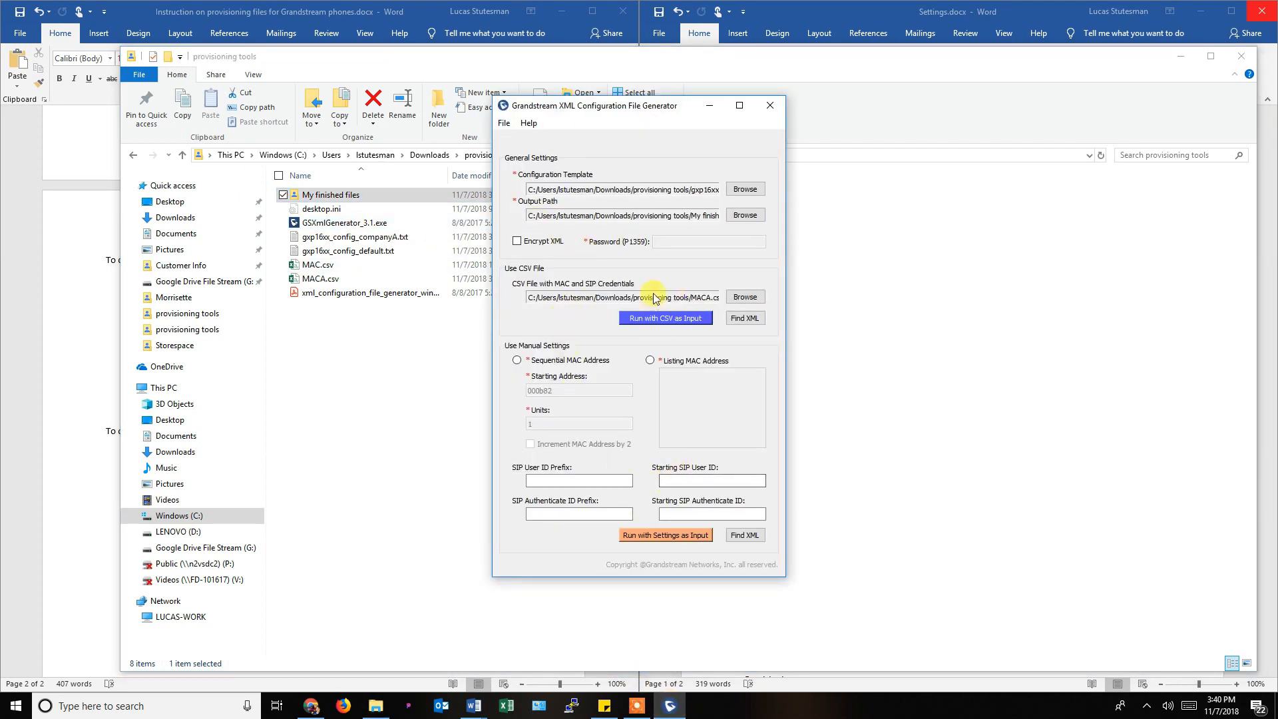
click(777, 112)
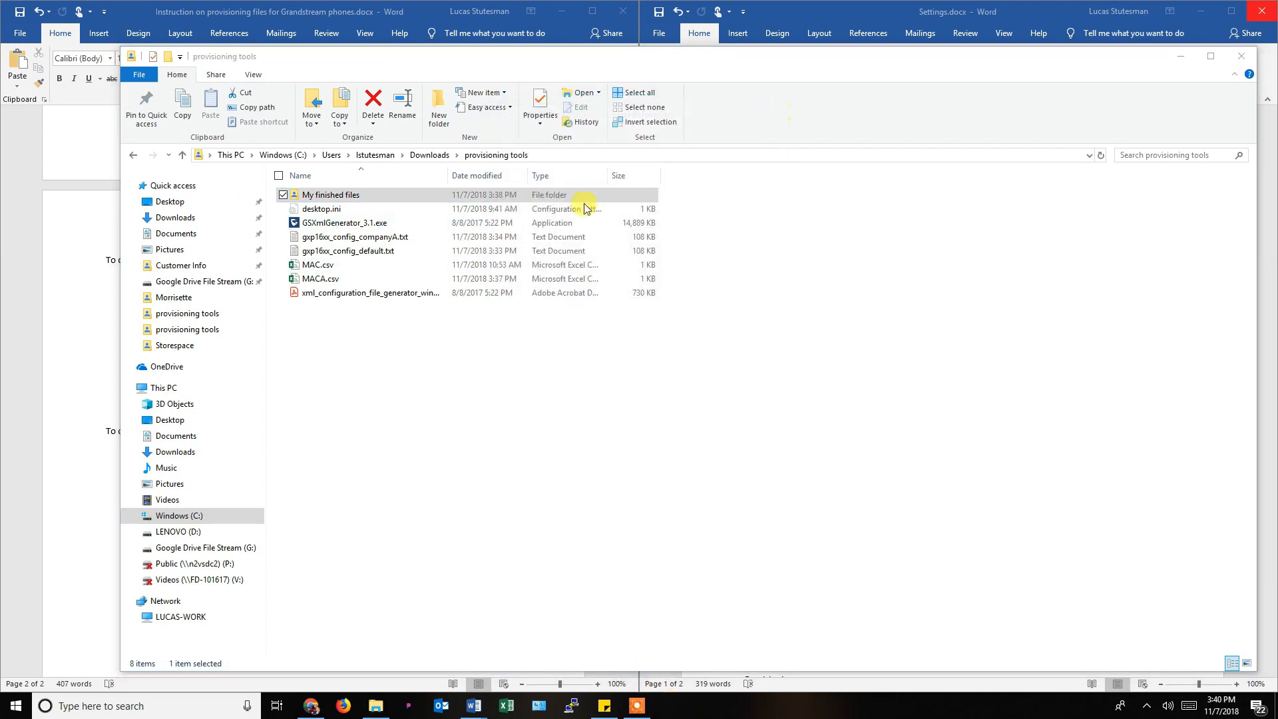
Select both generated XML files in My finished files, then return to provisioning tools.
double_click(332, 195)
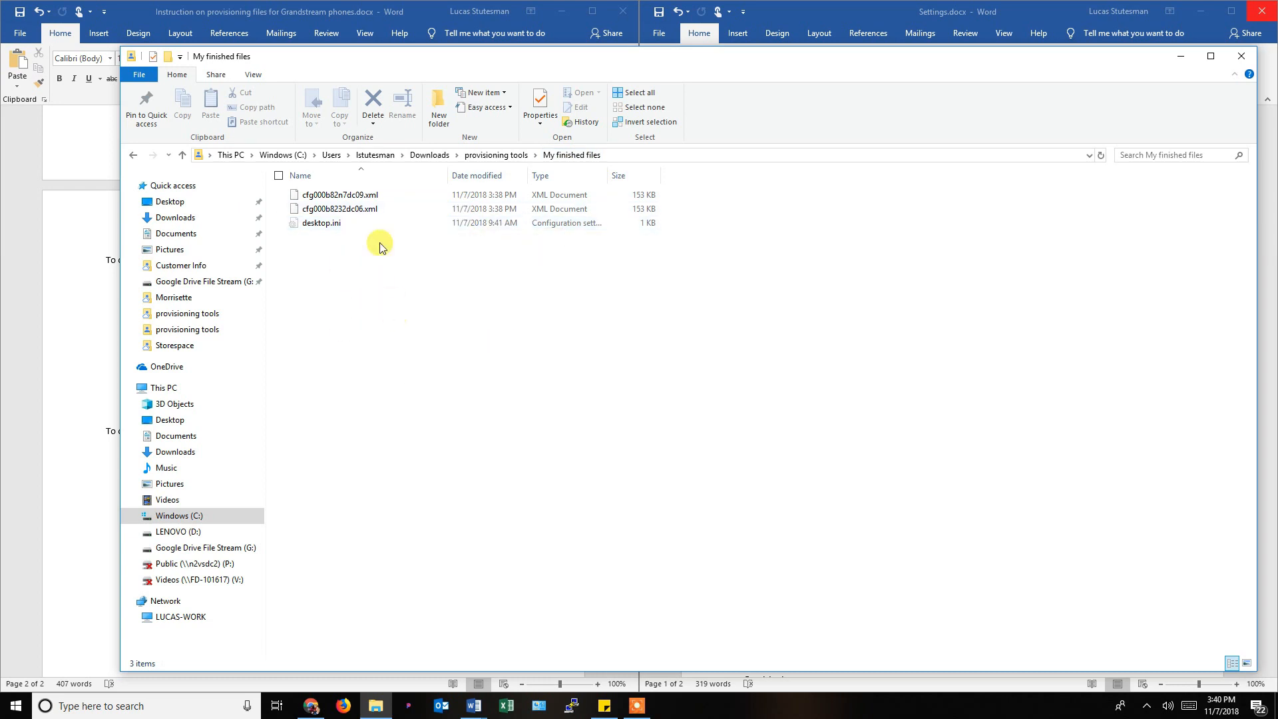
click(359, 208)
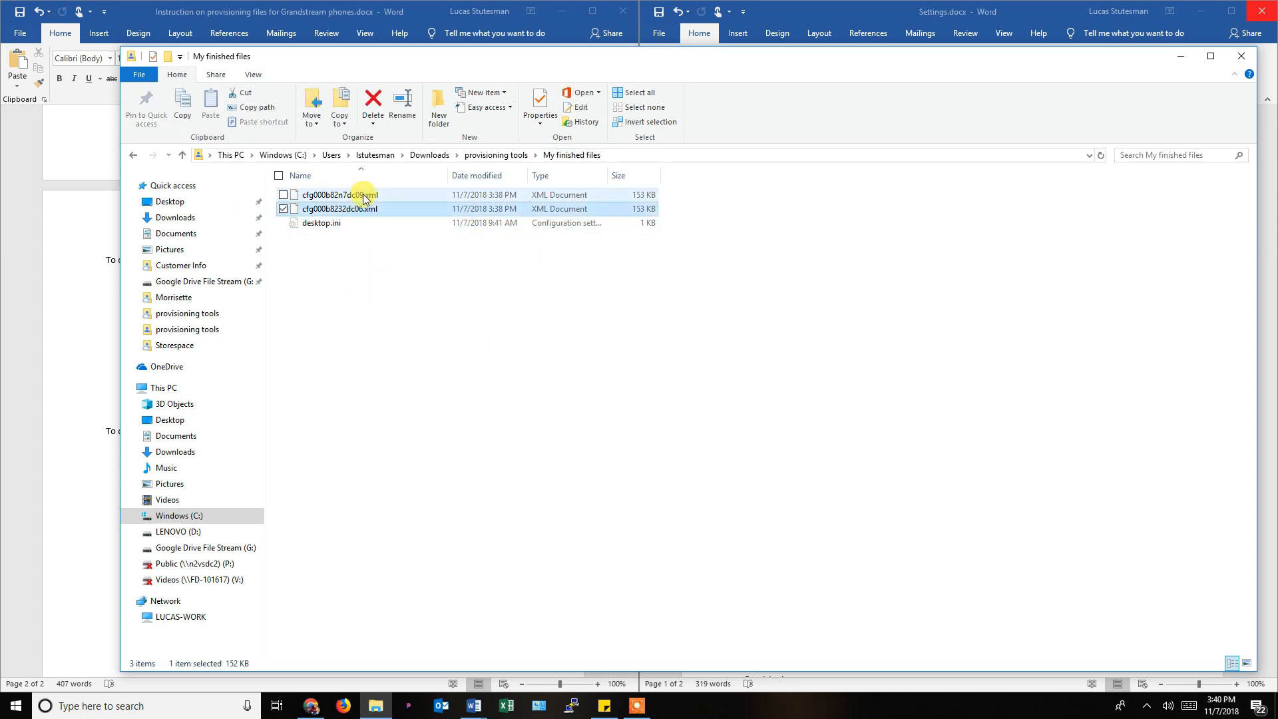
ctrl+click(362, 194)
right_click(353, 209)
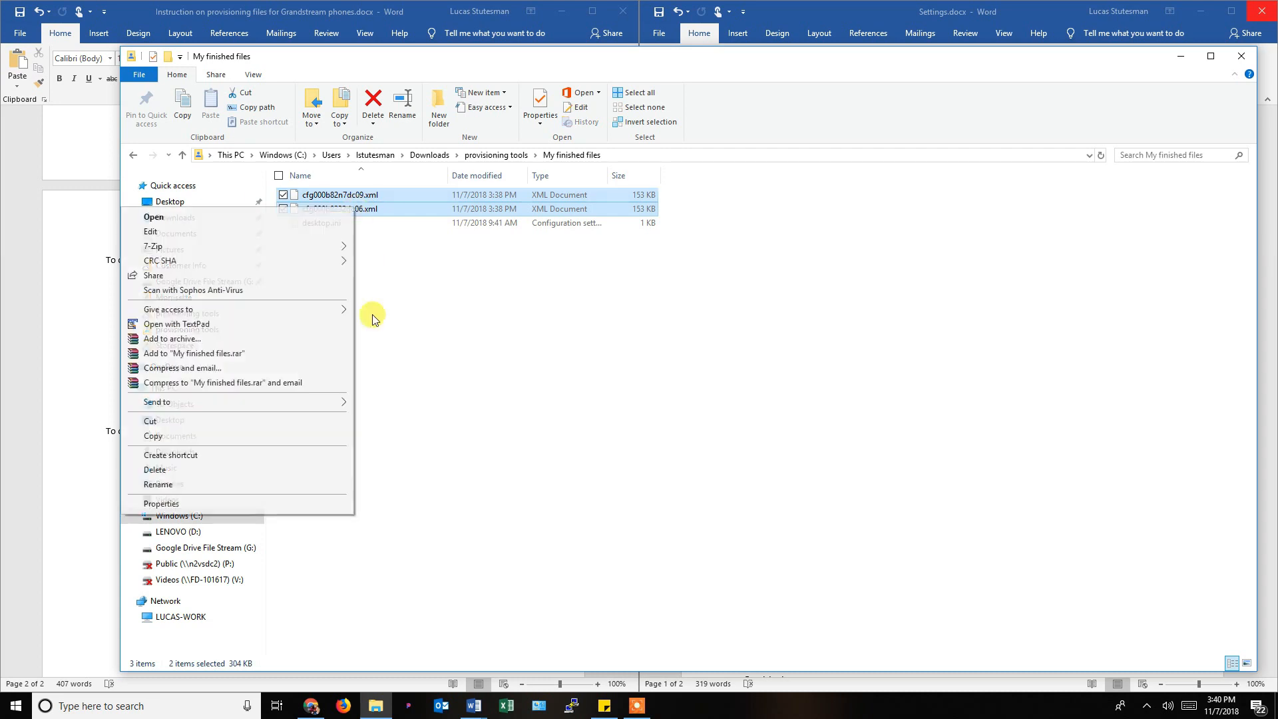
click(208, 422)
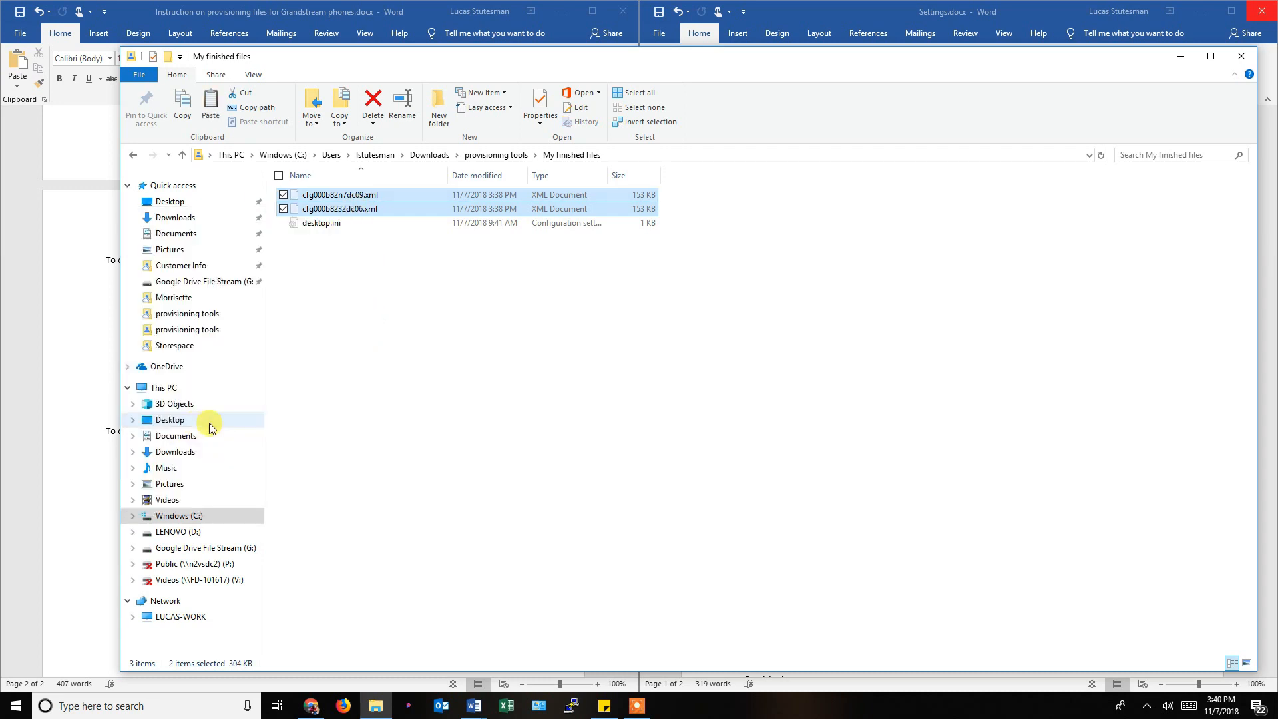
click(499, 155)
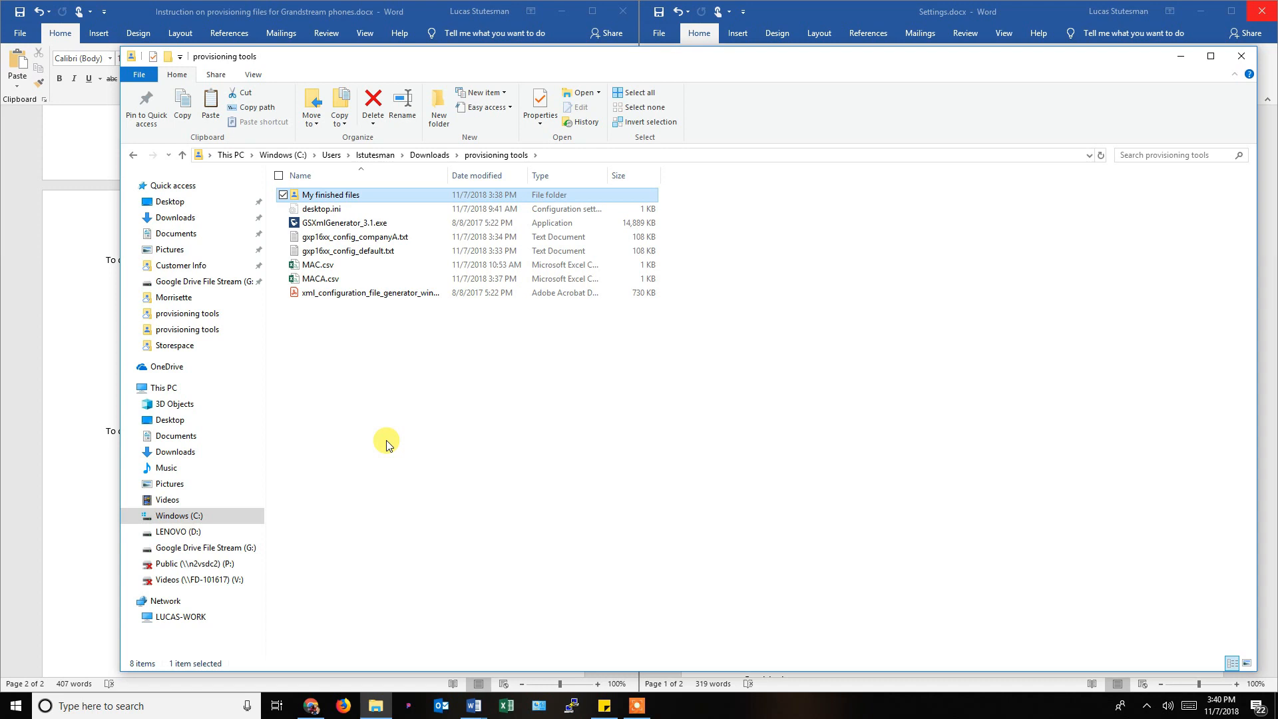
Close File Explorer and point out the Maintenance section in Settings.docx.
click(1247, 60)
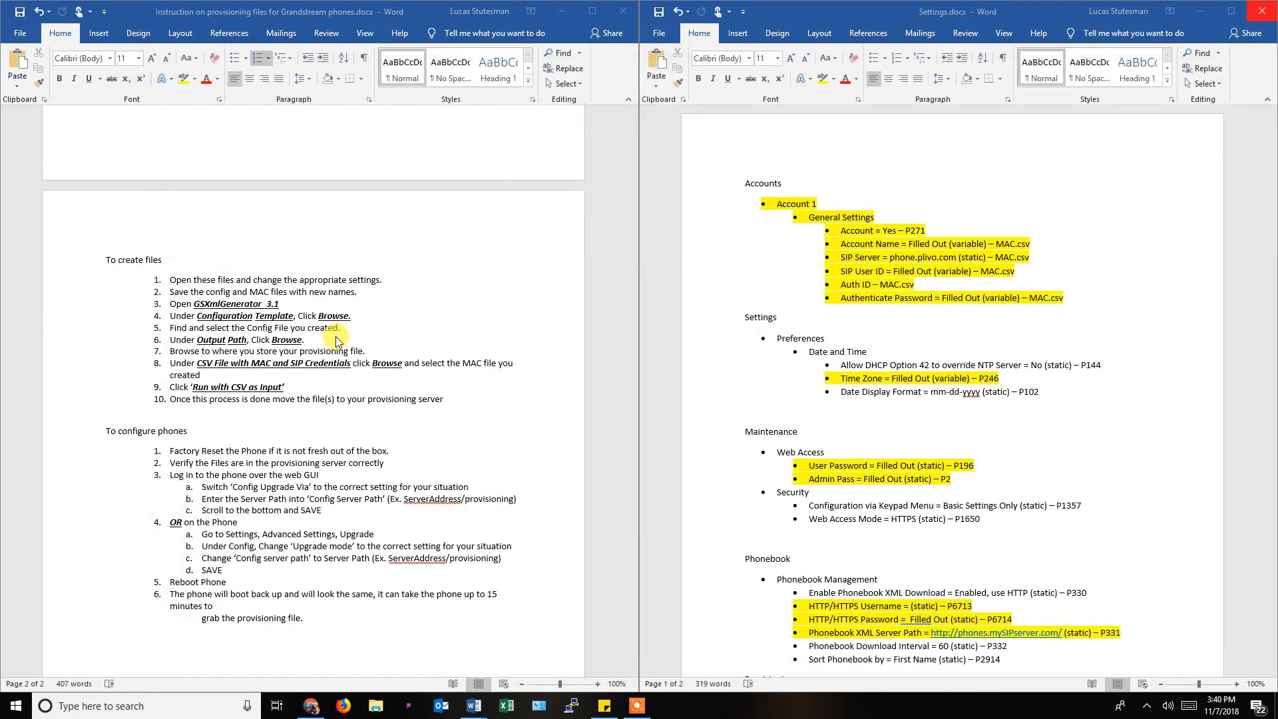
click(706, 391)
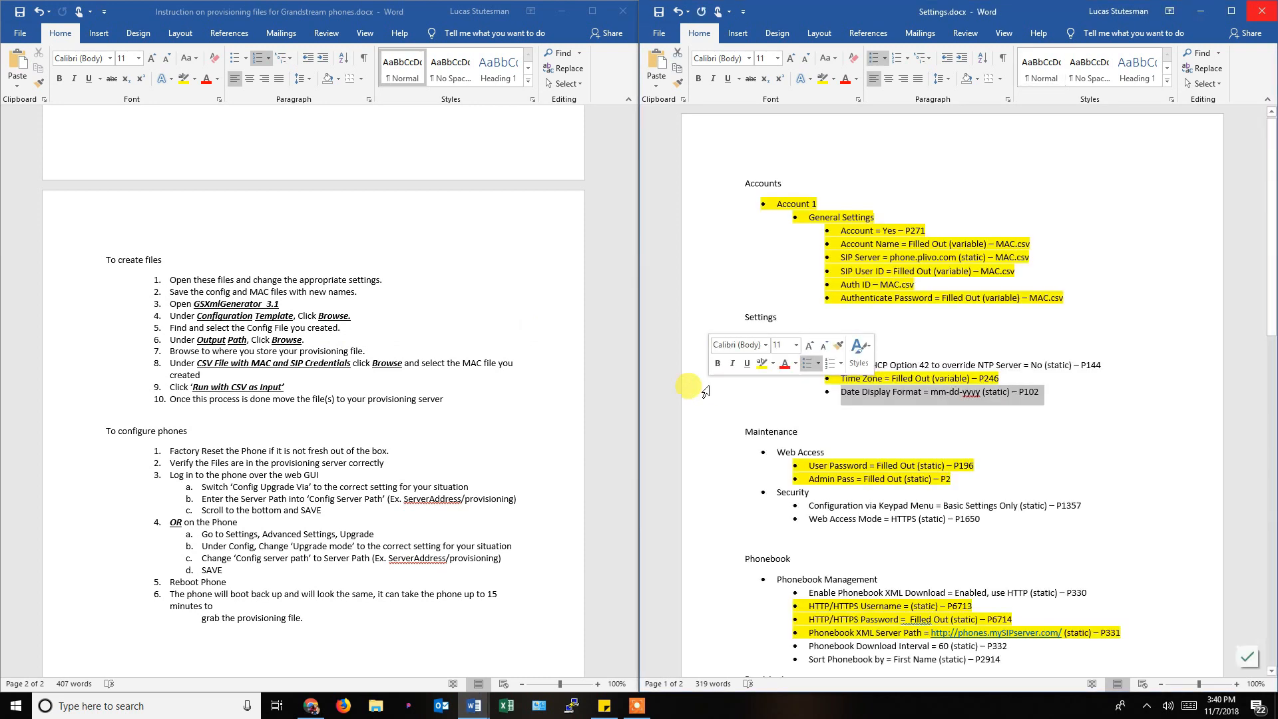
click(711, 443)
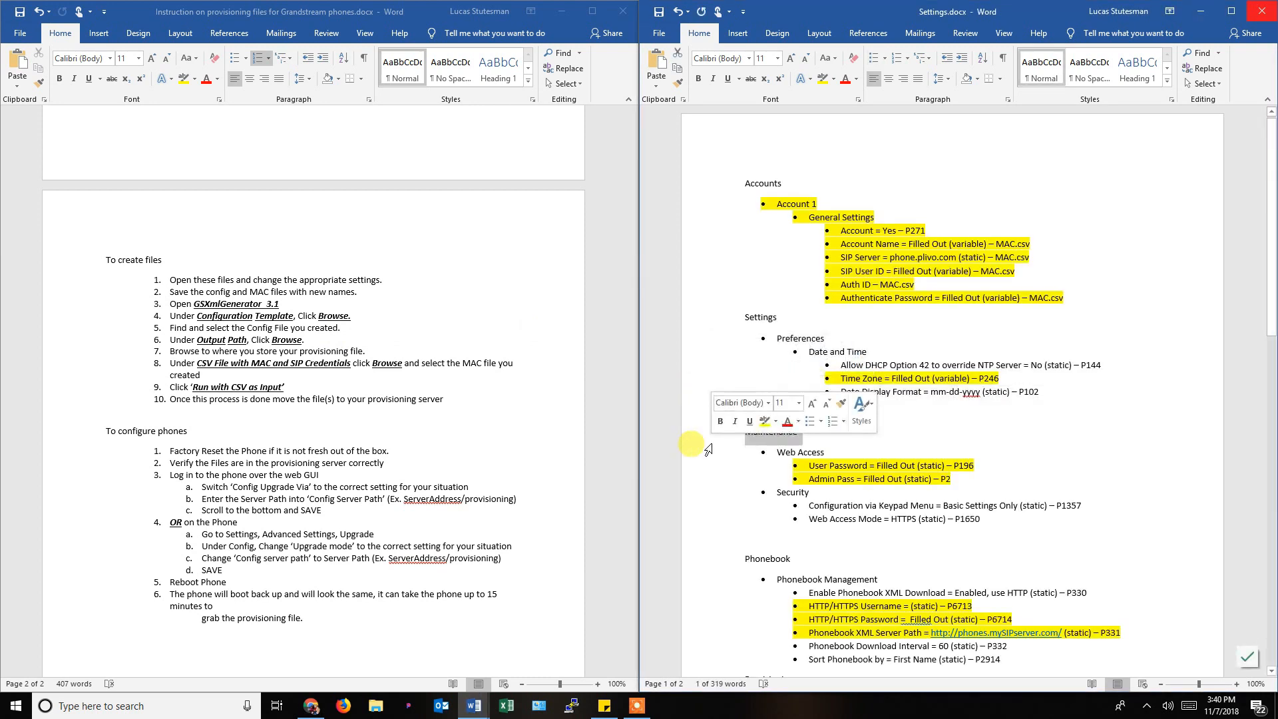
click(345, 451)
Select the To configure phones heading and the text of steps 3 and 4.
scroll(345, 451, down, 1)
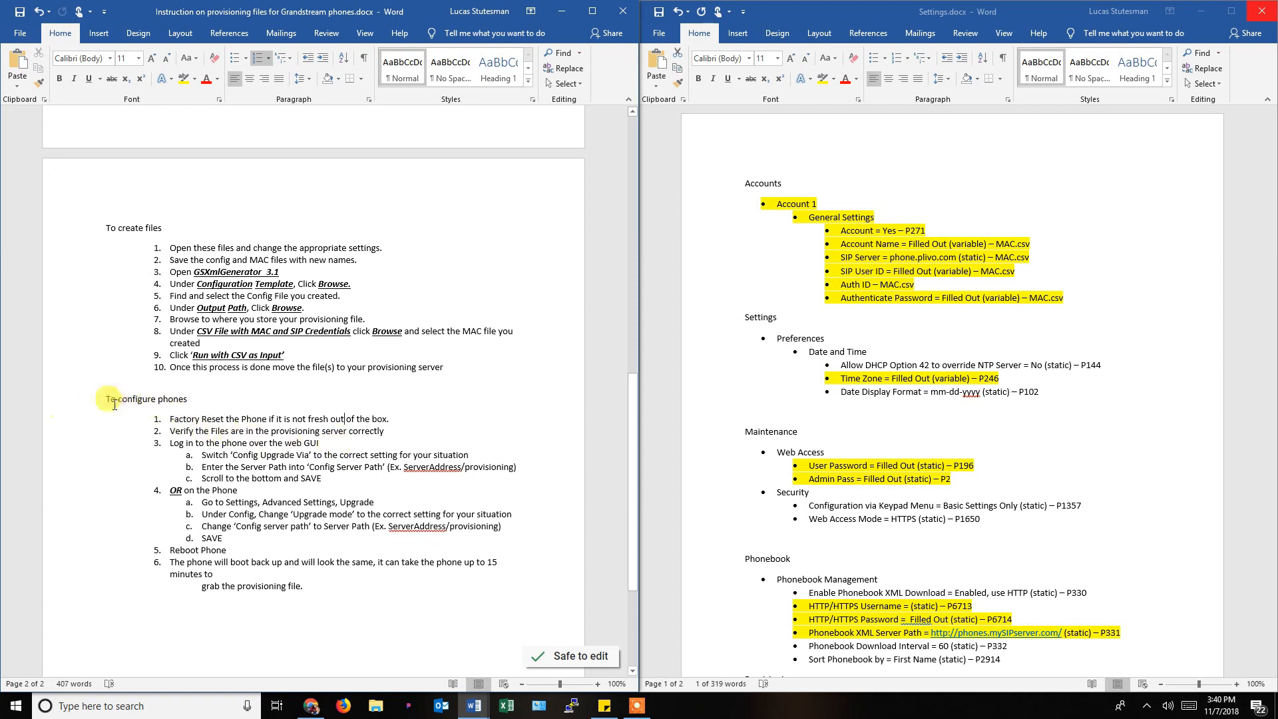
drag(106, 400, 384, 418)
click(171, 420)
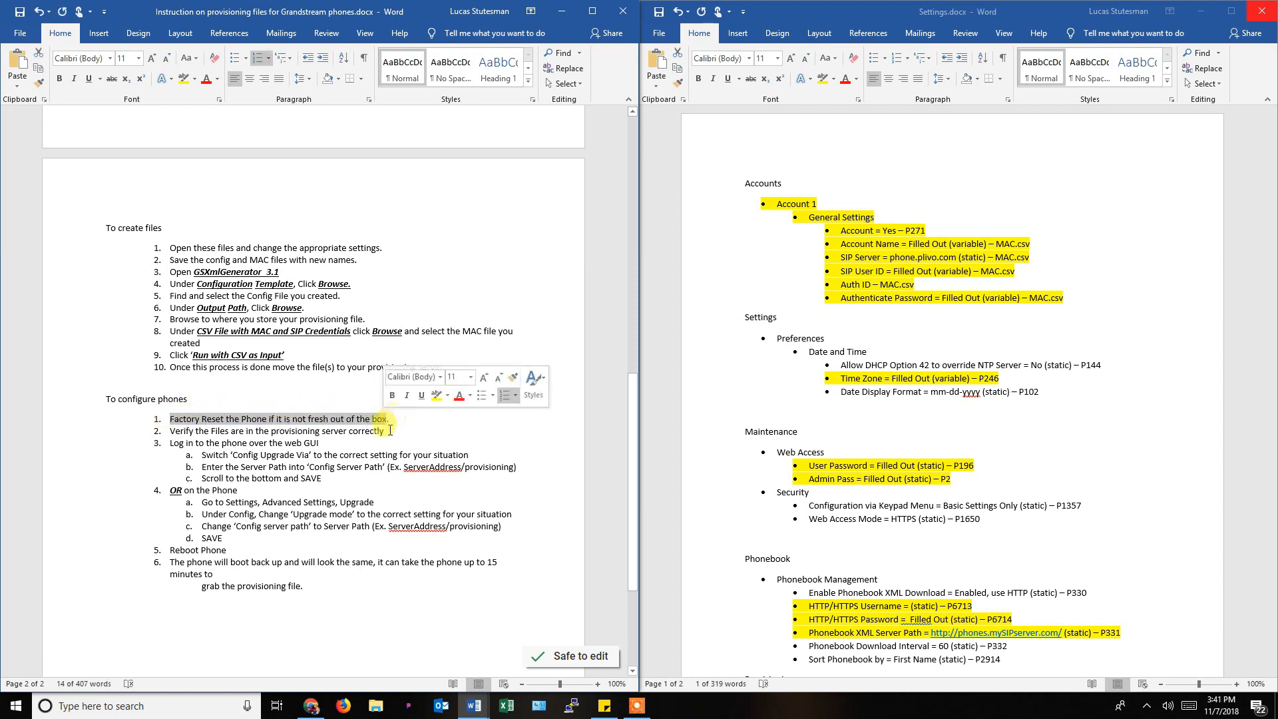
click(345, 439)
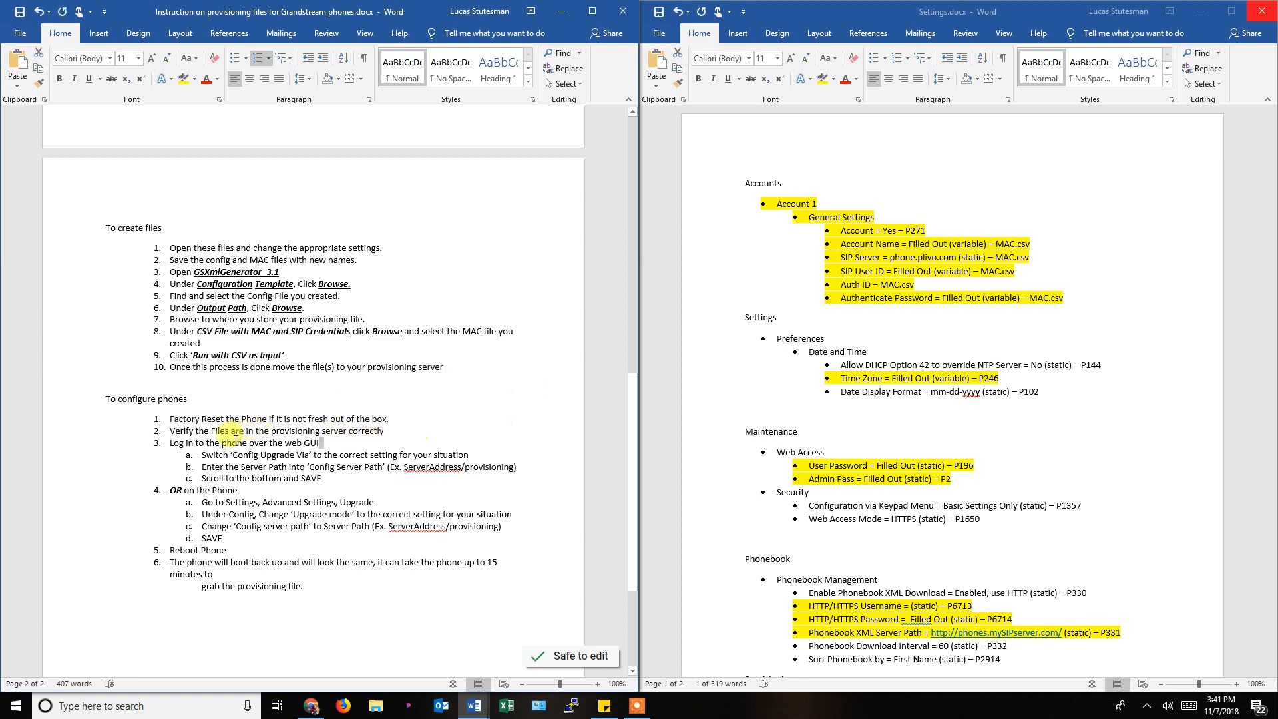
click(238, 440)
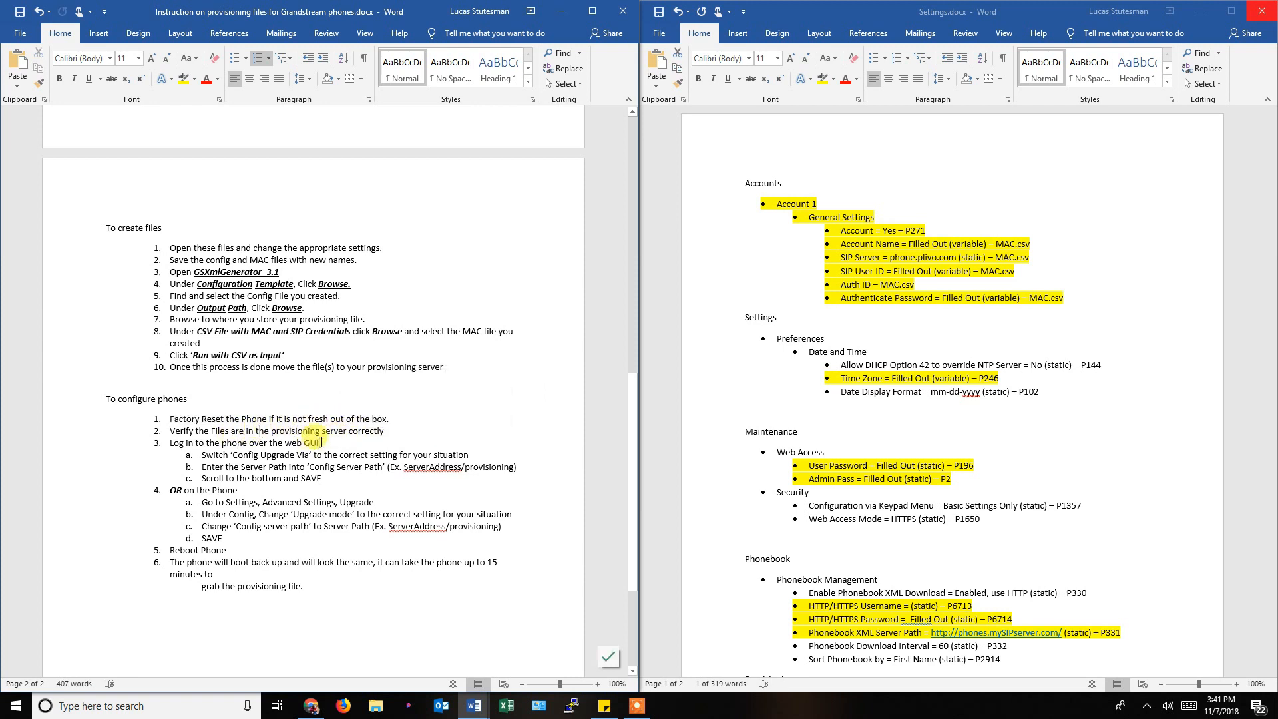
drag(171, 443, 322, 443)
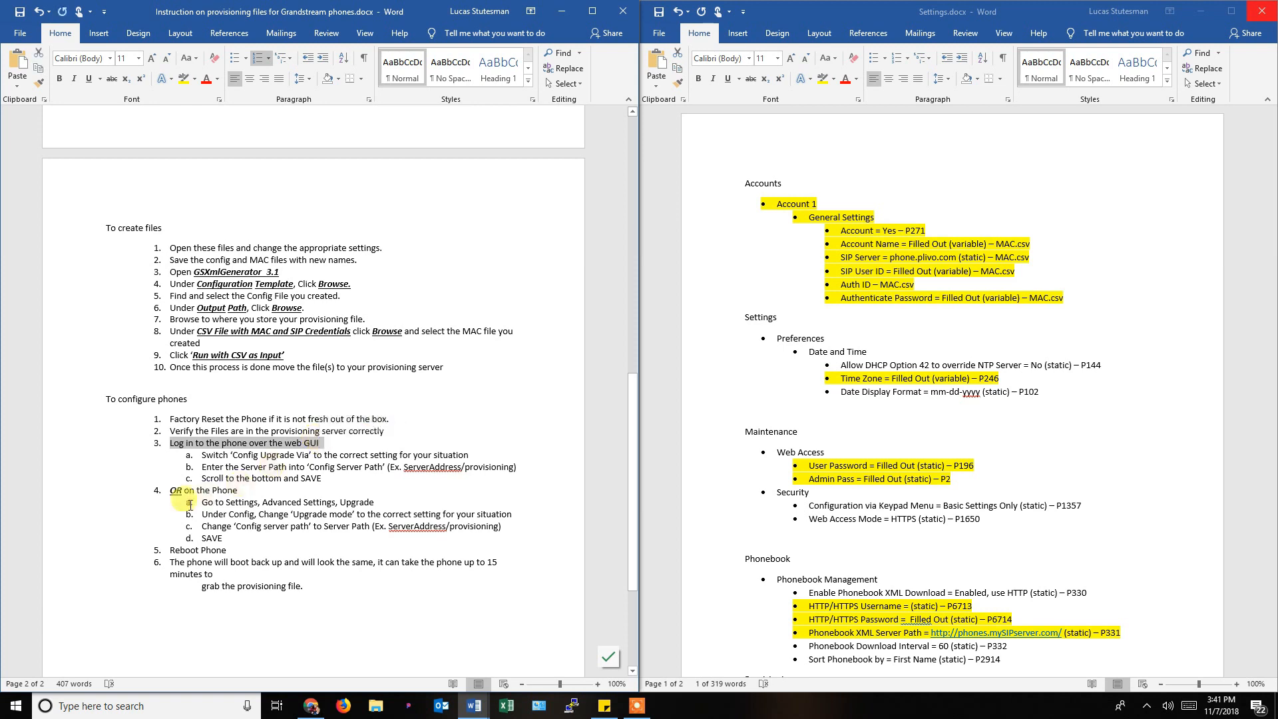
drag(238, 489, 377, 506)
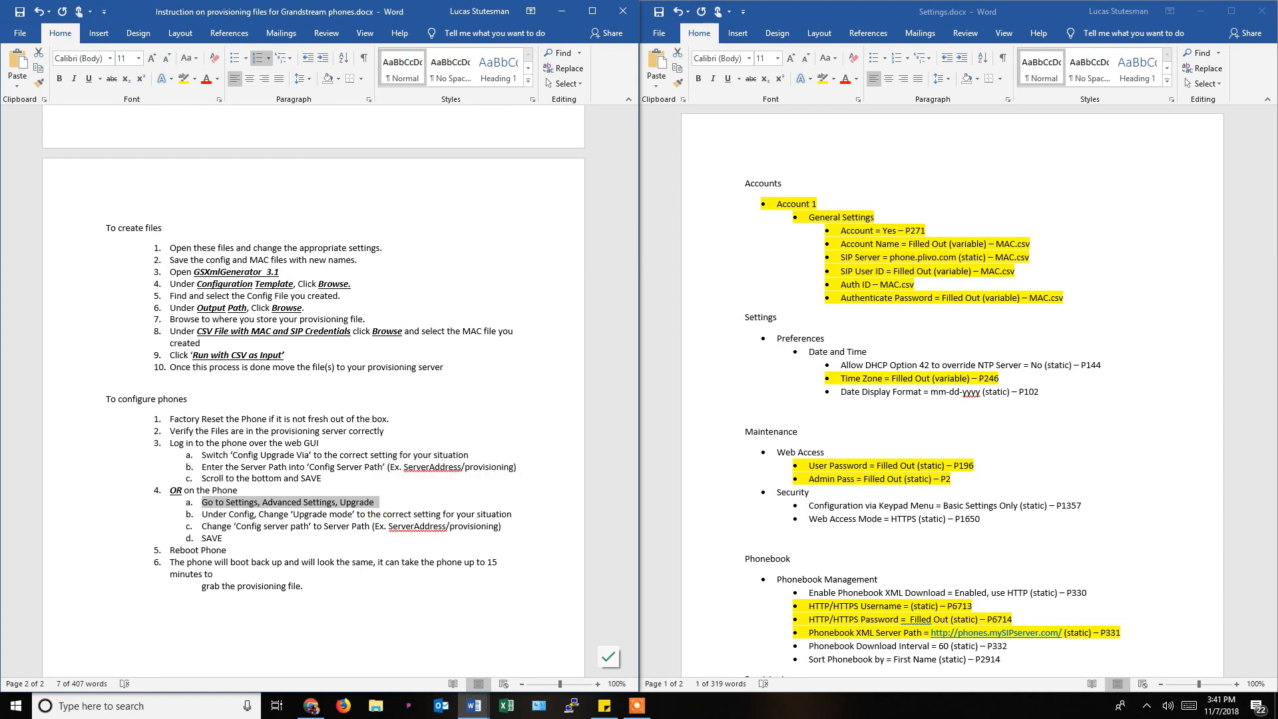
Replace 'Advanced Settings' with 'System' in step 4a and add a comma at its end.
double_click(250, 505)
text(System)
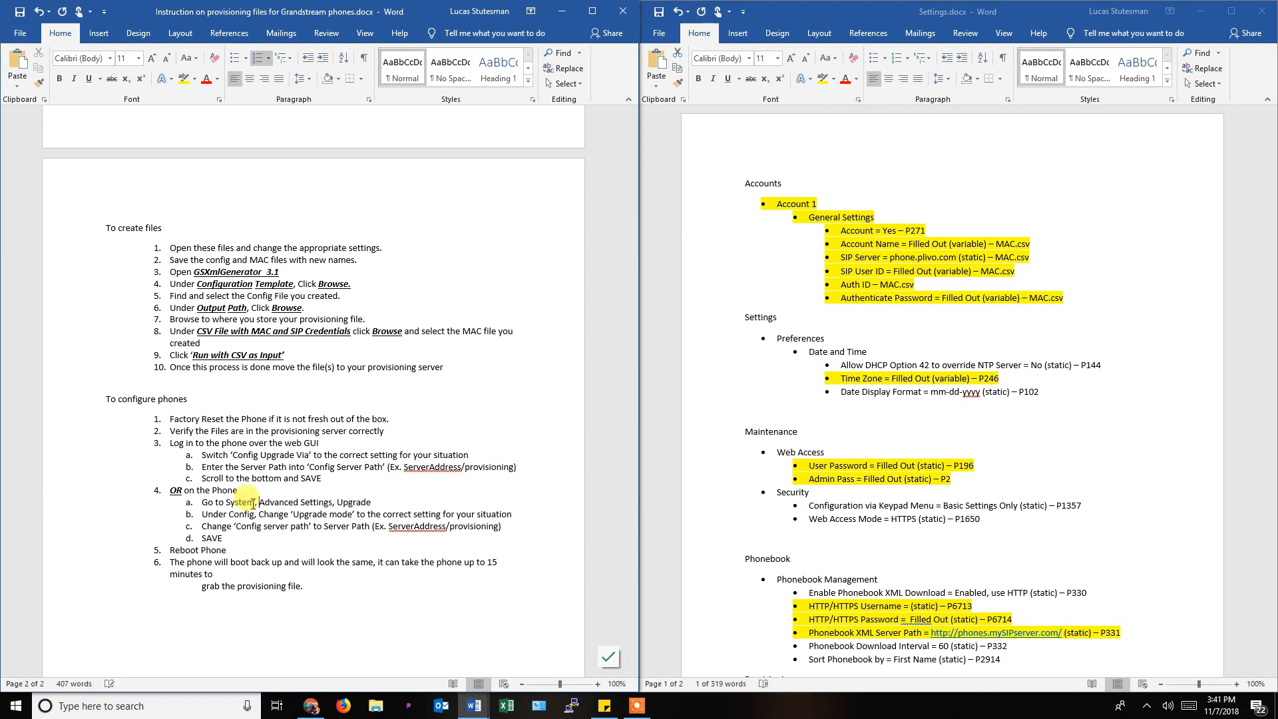
key(Delete)
key(Delete)
key(Delete)
key(Delete)
key(Delete)
key(Delete)
key(Delete)
key(Delete)
key(Delete)
key(Delete)
key(Delete)
key(Delete)
key(Delete)
key(Delete)
key(Delete)
key(Delete)
key(Delete)
key(End)
text(,)
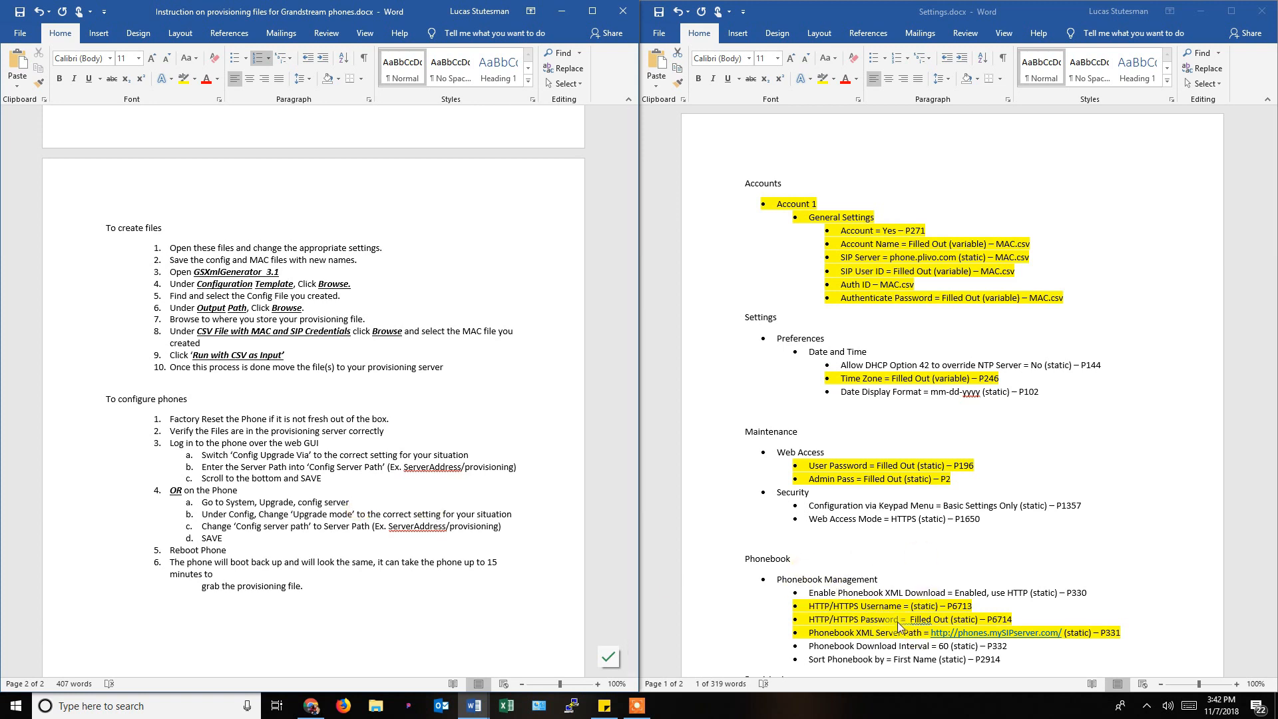
Check the Provisioning entries P237 and P212 in Settings.docx, then return to the instructions.
scroll(897, 622, down, 2)
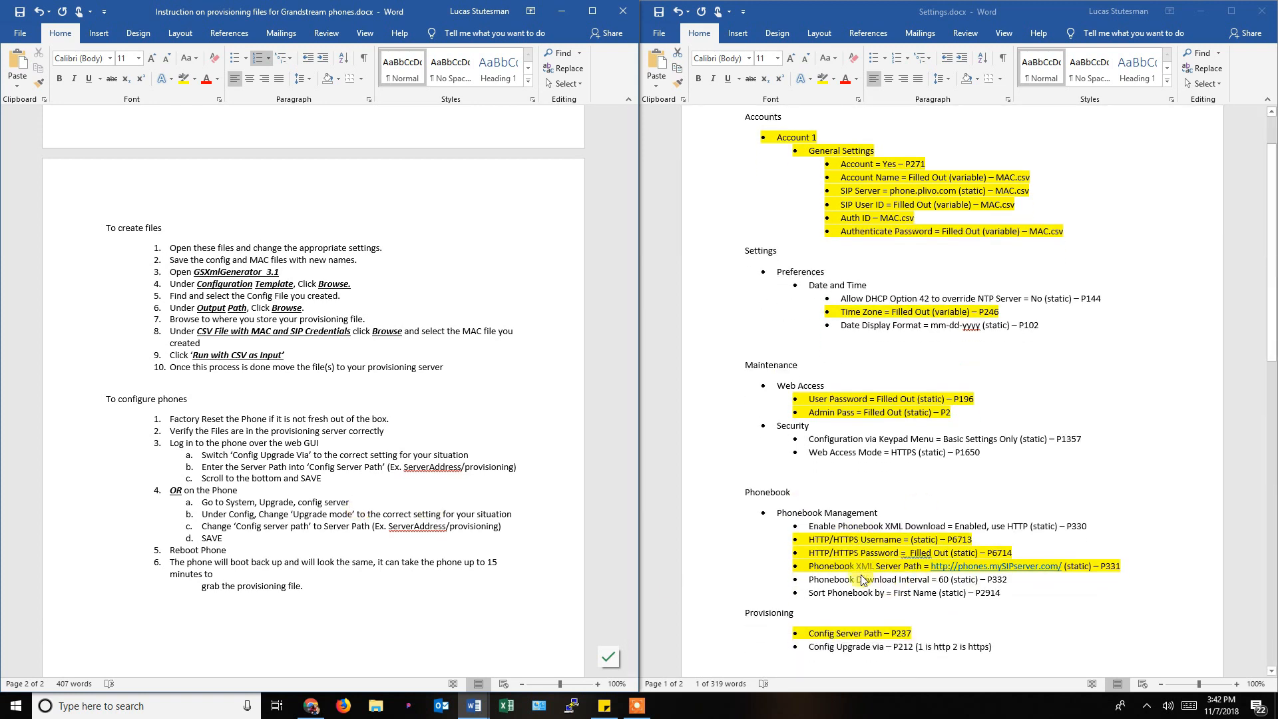
scroll(864, 579, down, 1)
click(870, 617)
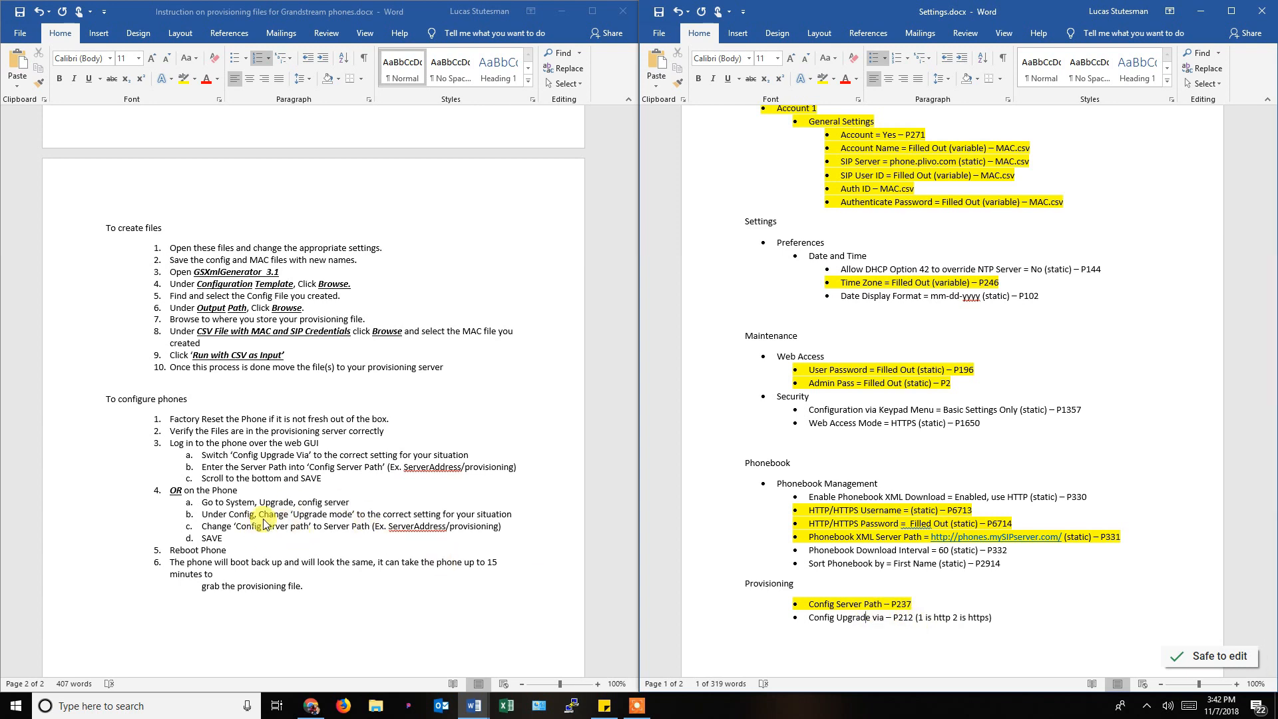
click(230, 512)
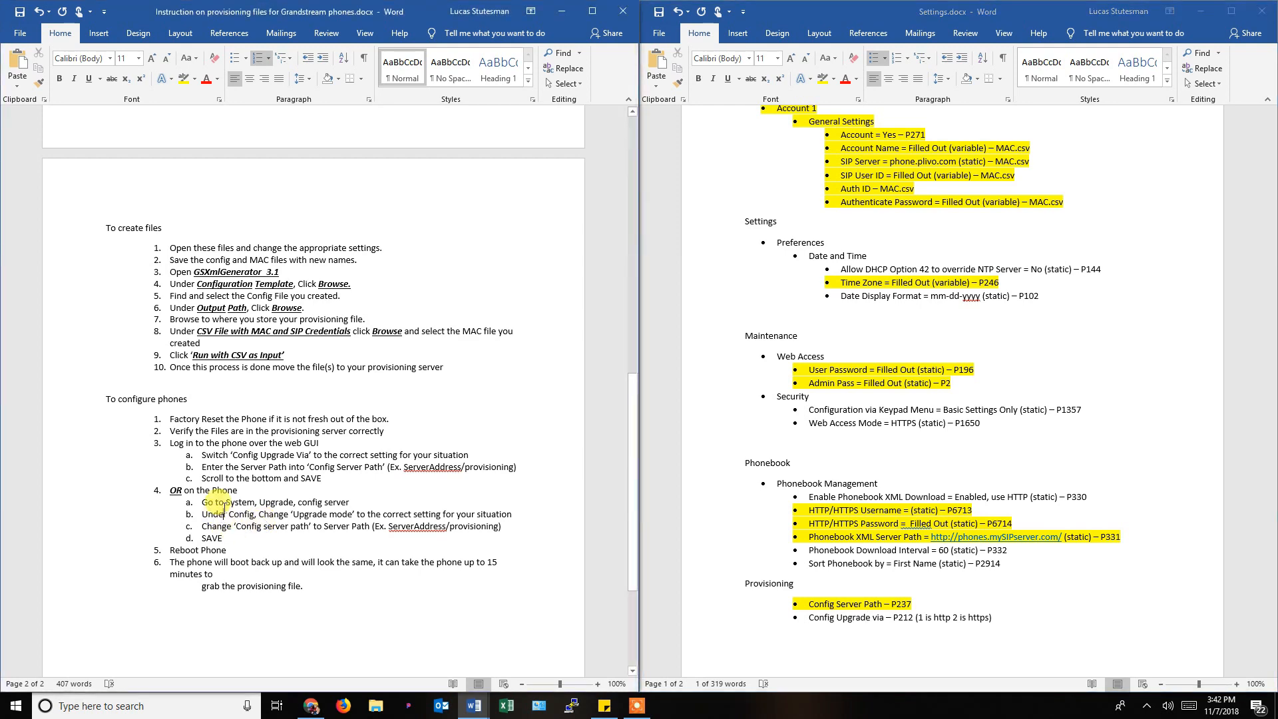
Log into the phone's web interface and open its upgrade and provisioning settings.
click(311, 707)
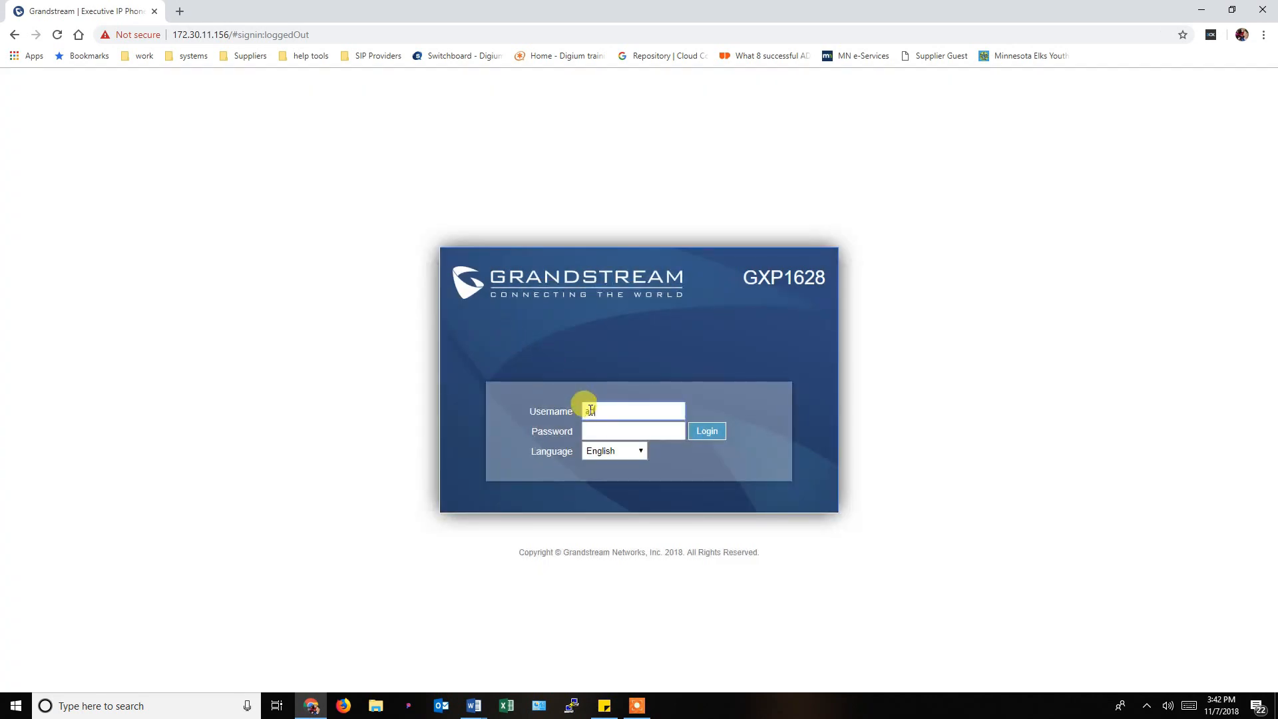
text(in)
key(Return)
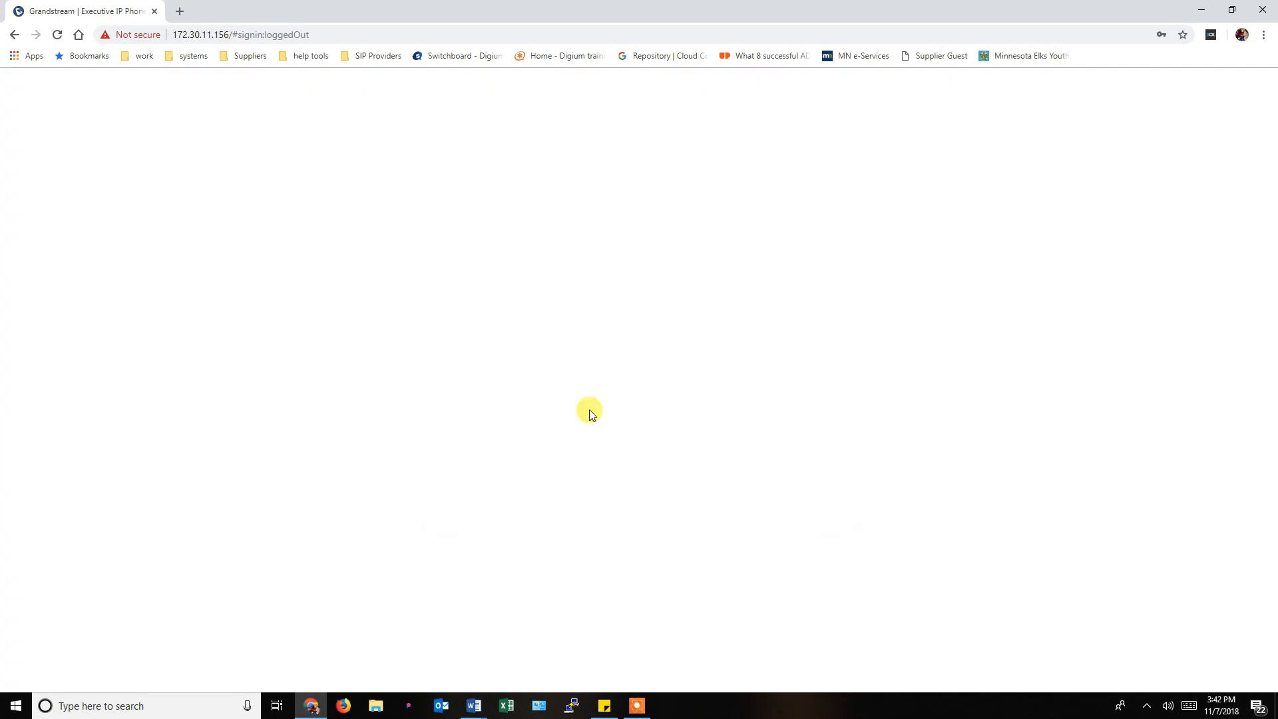
mouse_move(909, 132)
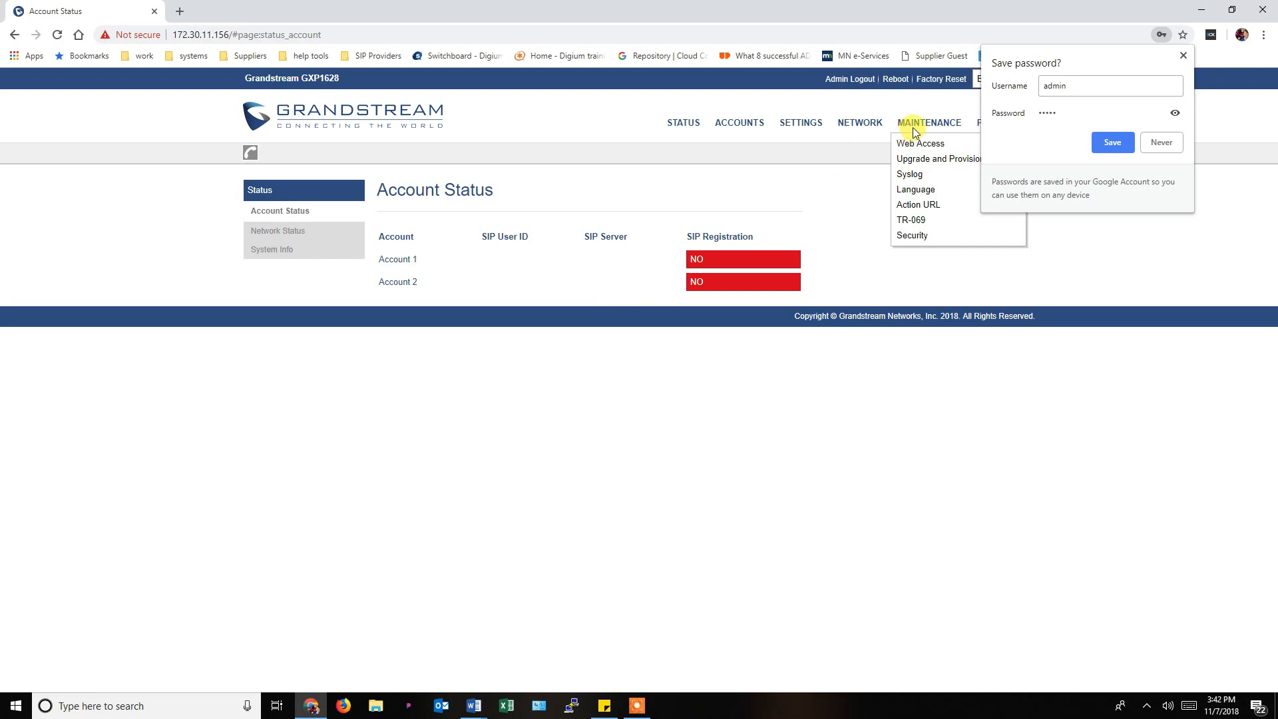
click(916, 160)
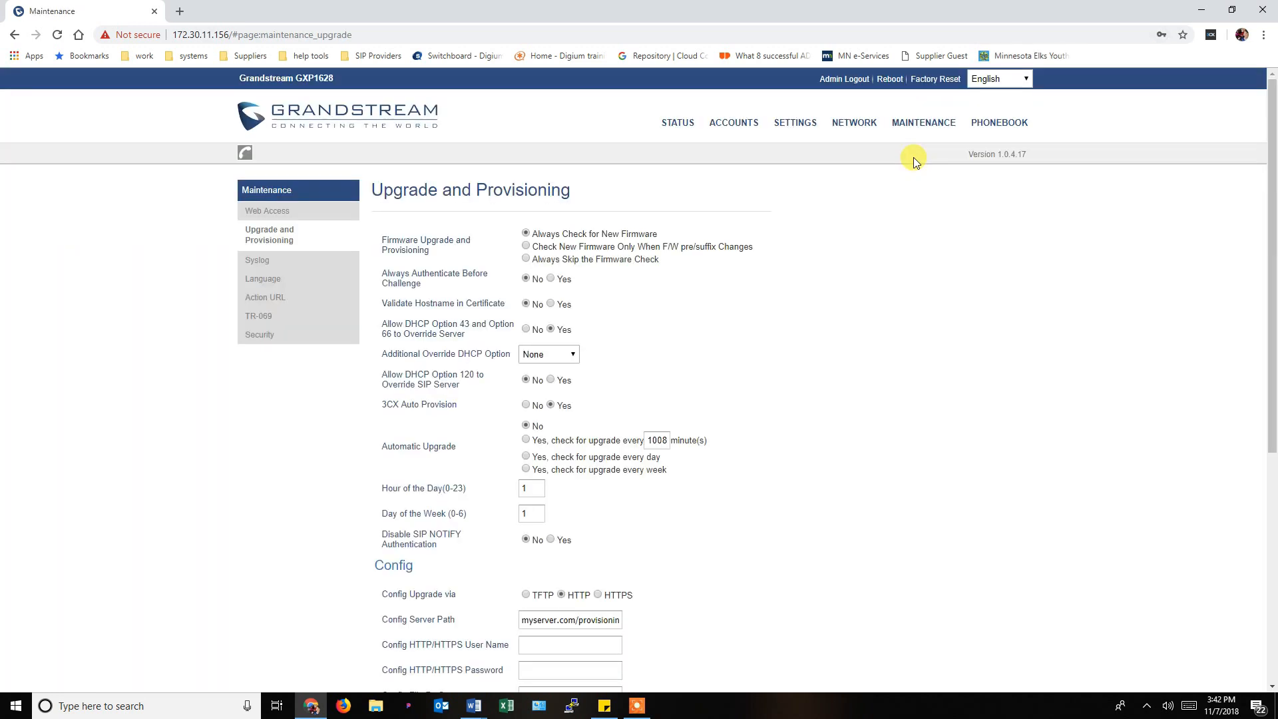
Trim the Config Server Path to just myserver.com.
scroll(741, 251, down, 3)
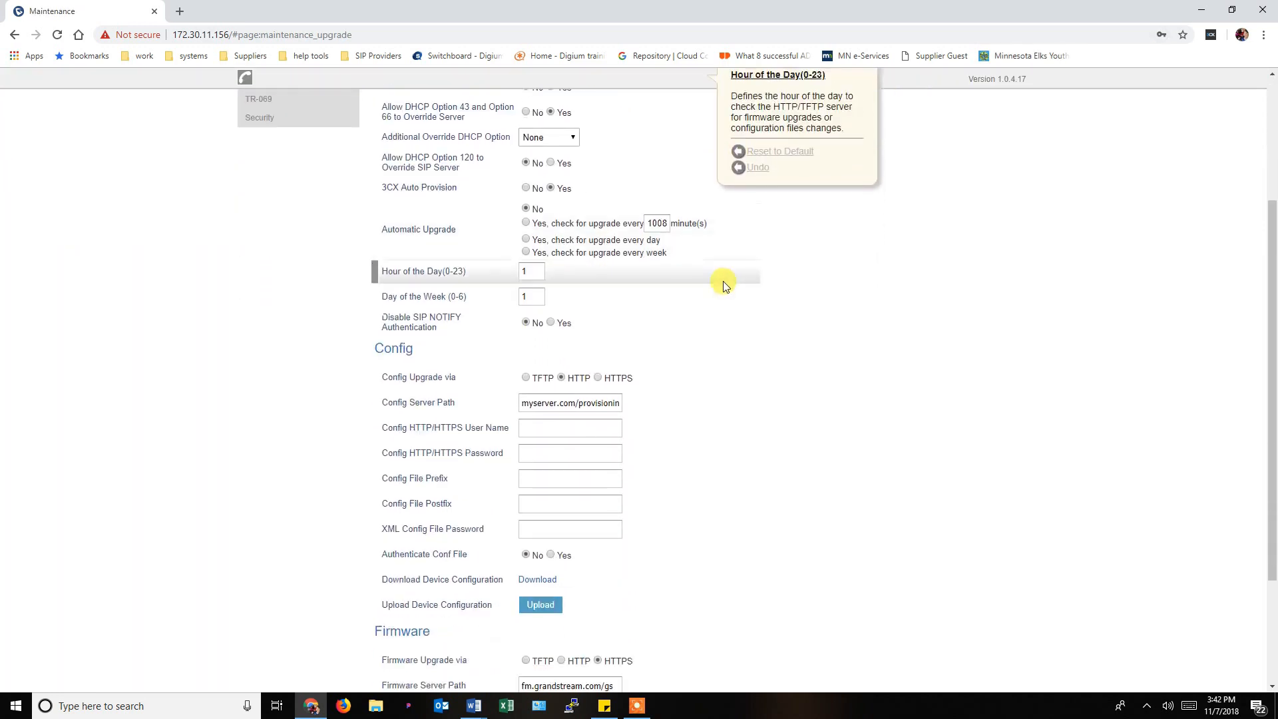
scroll(726, 285, down, 1)
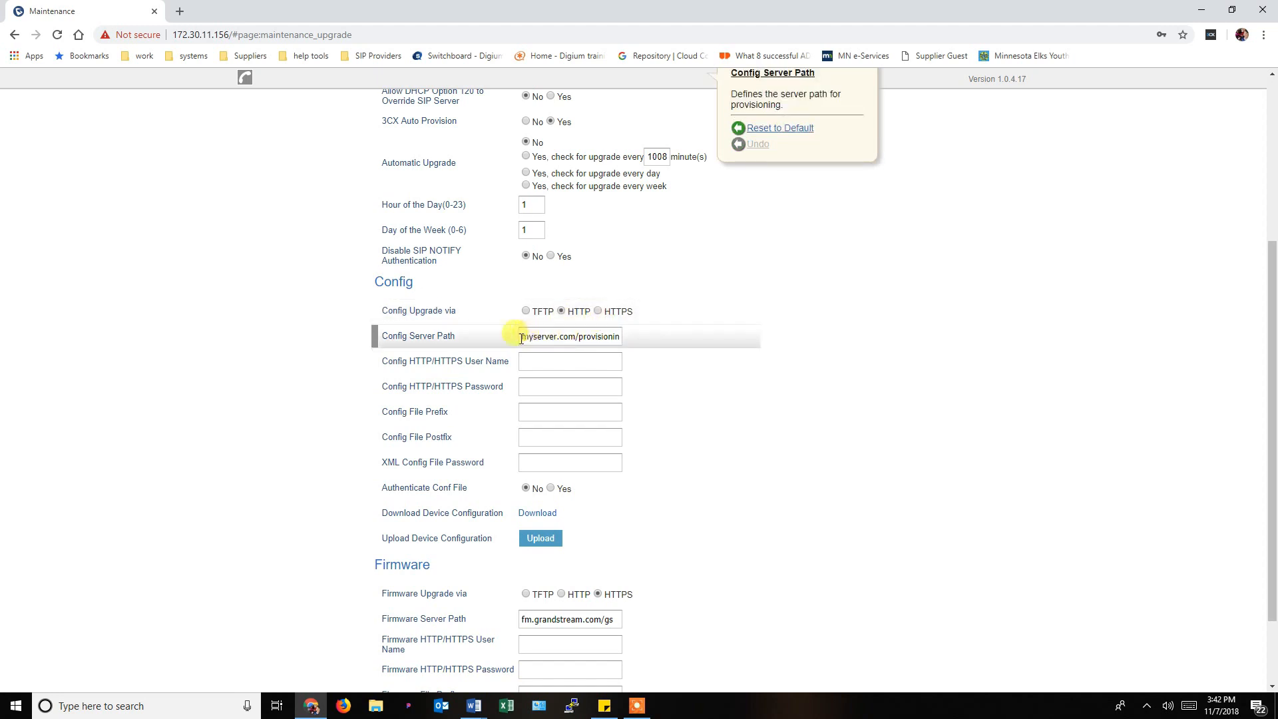
double_click(584, 336)
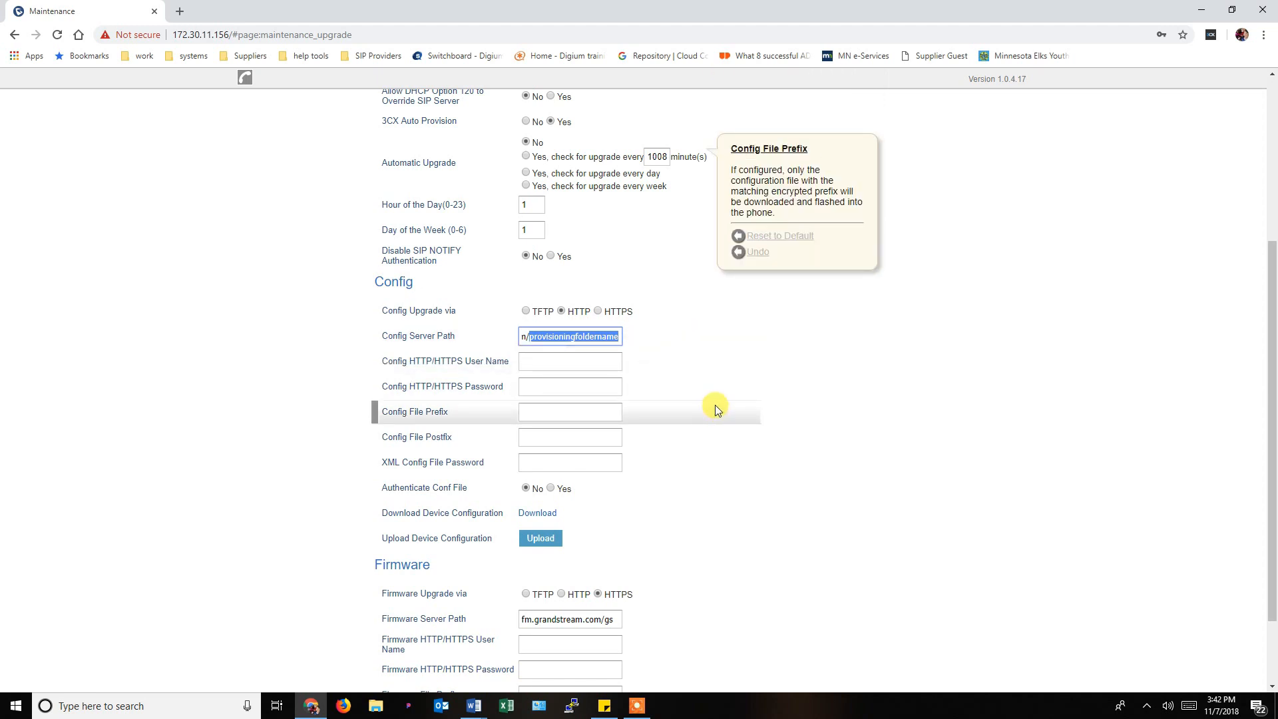
click(553, 339)
drag(527, 338, 754, 354)
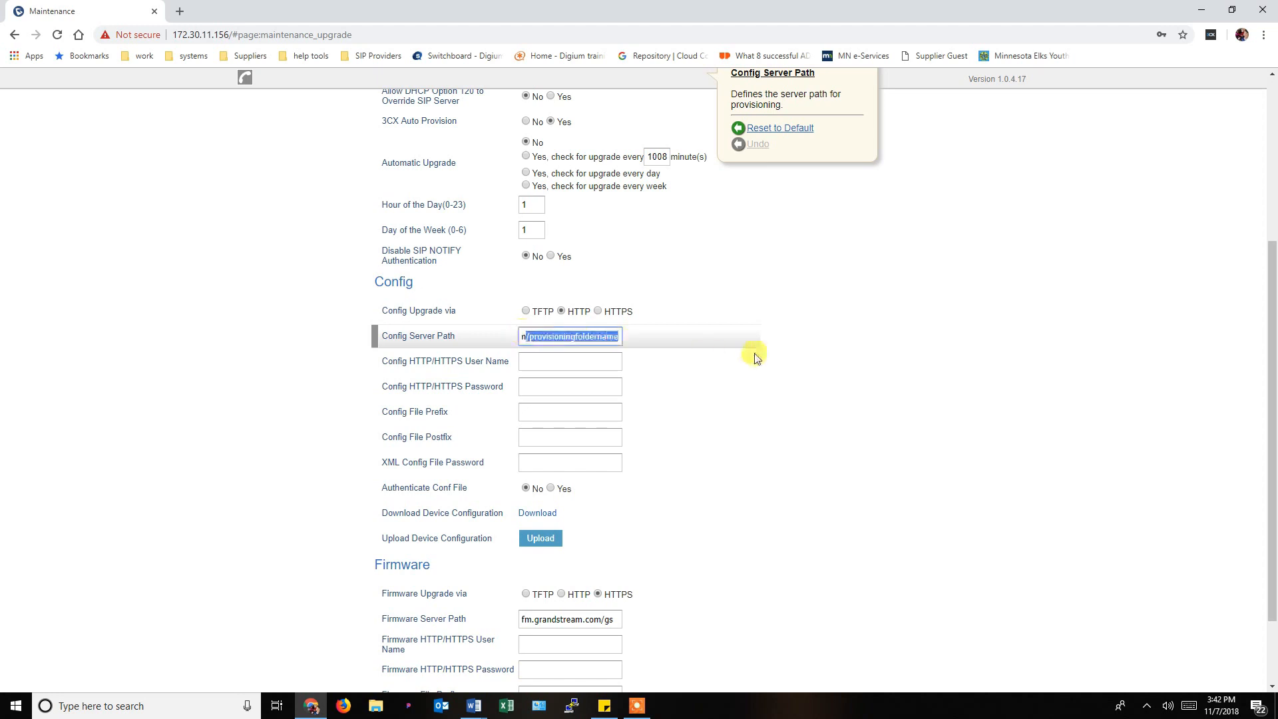
key(BackSpace)
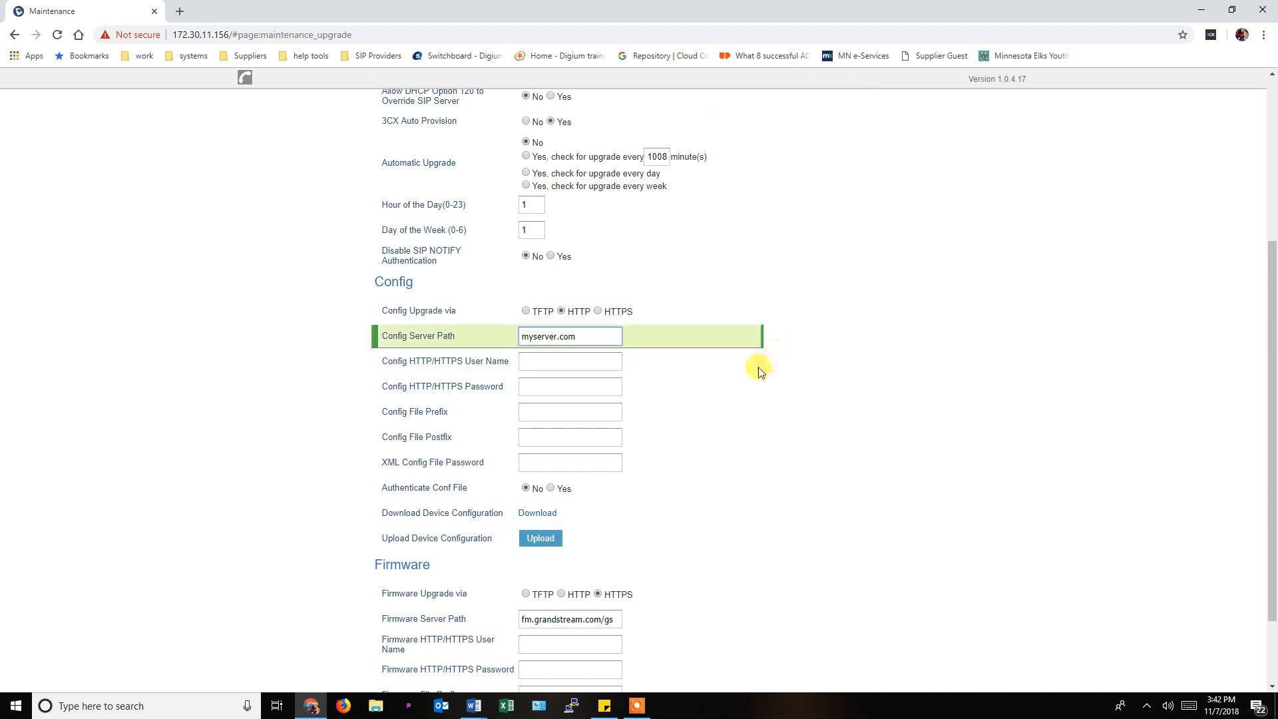
Review the provisioning settings page, then minimize Chrome.
scroll(770, 411, down, 3)
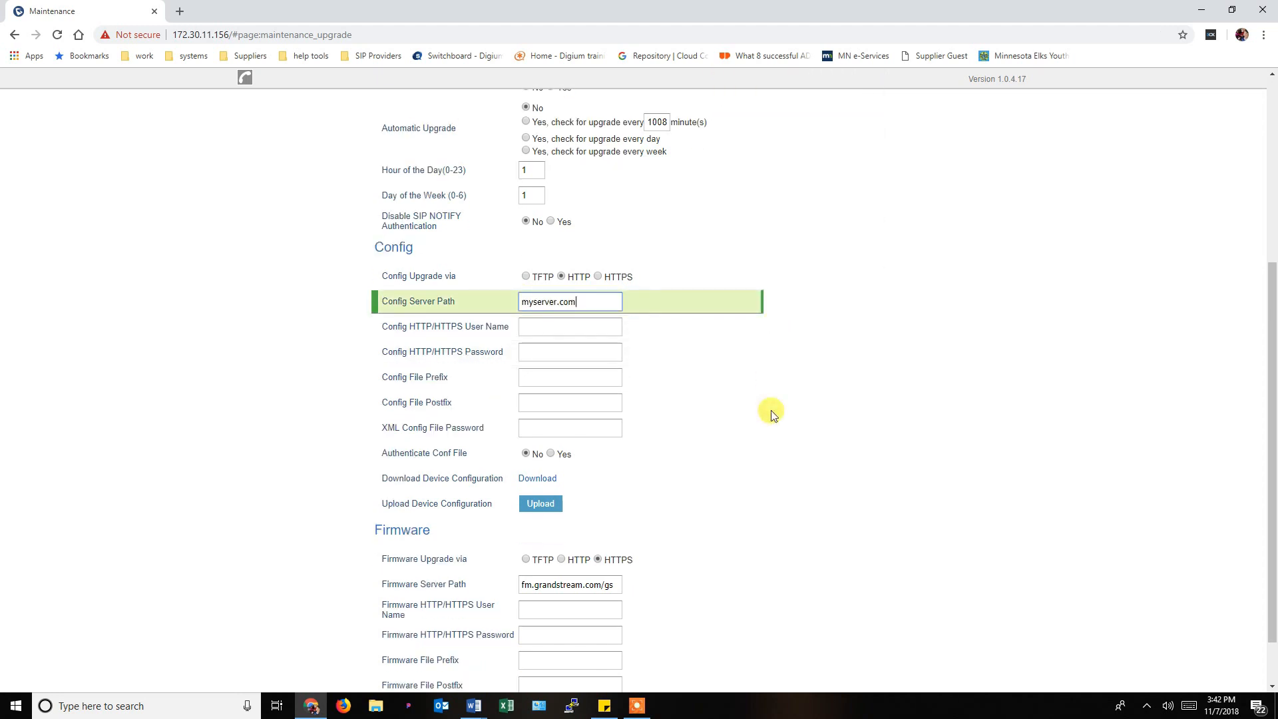
scroll(772, 413, up, 5)
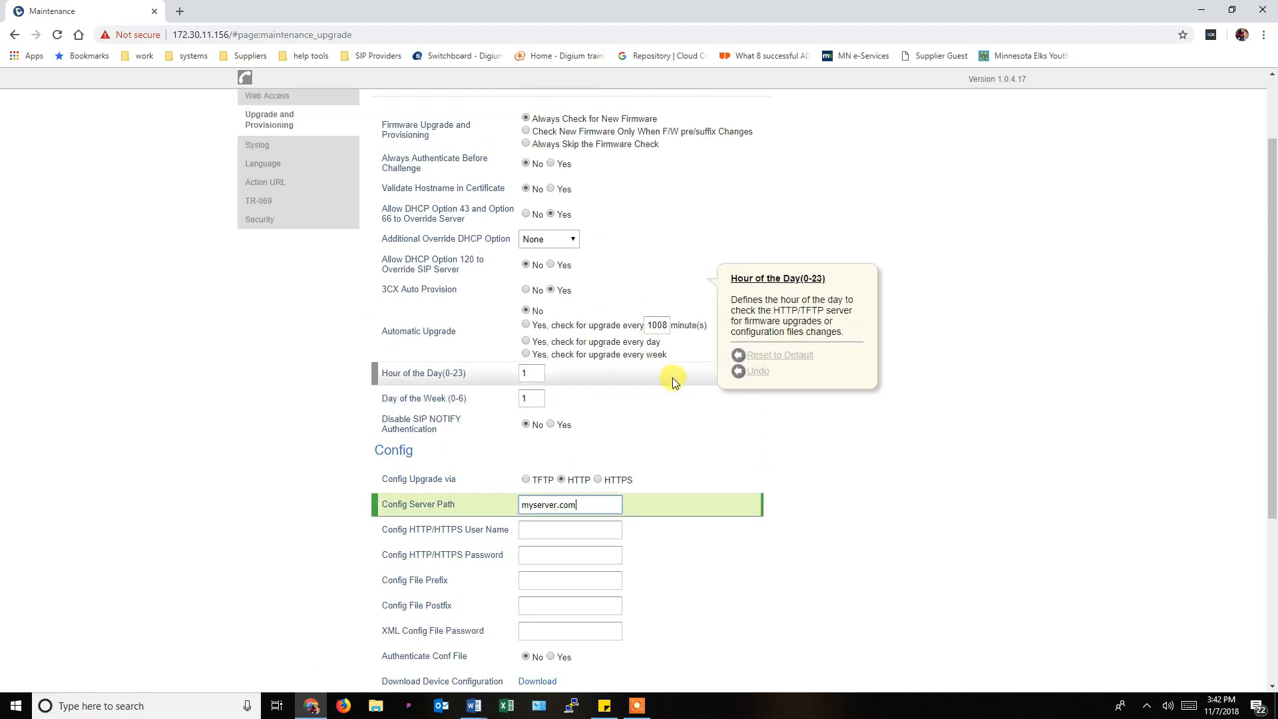
scroll(718, 422, up, 1)
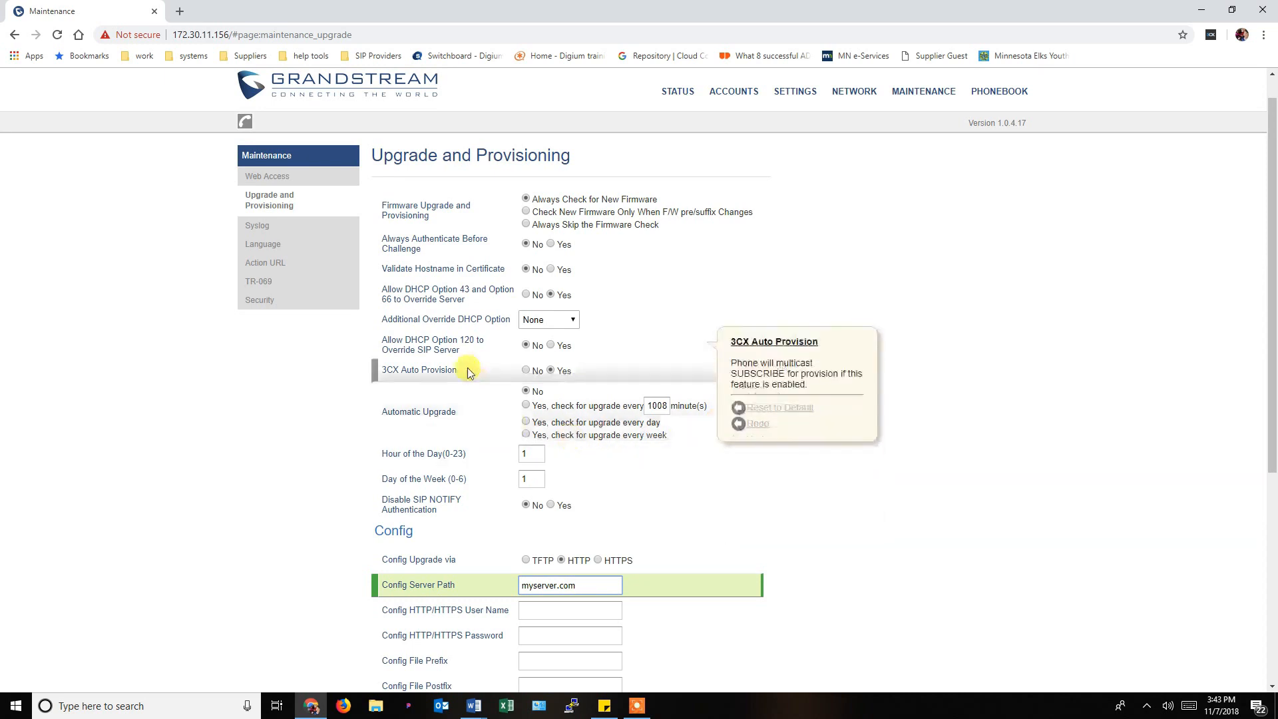
scroll(407, 332, up, 1)
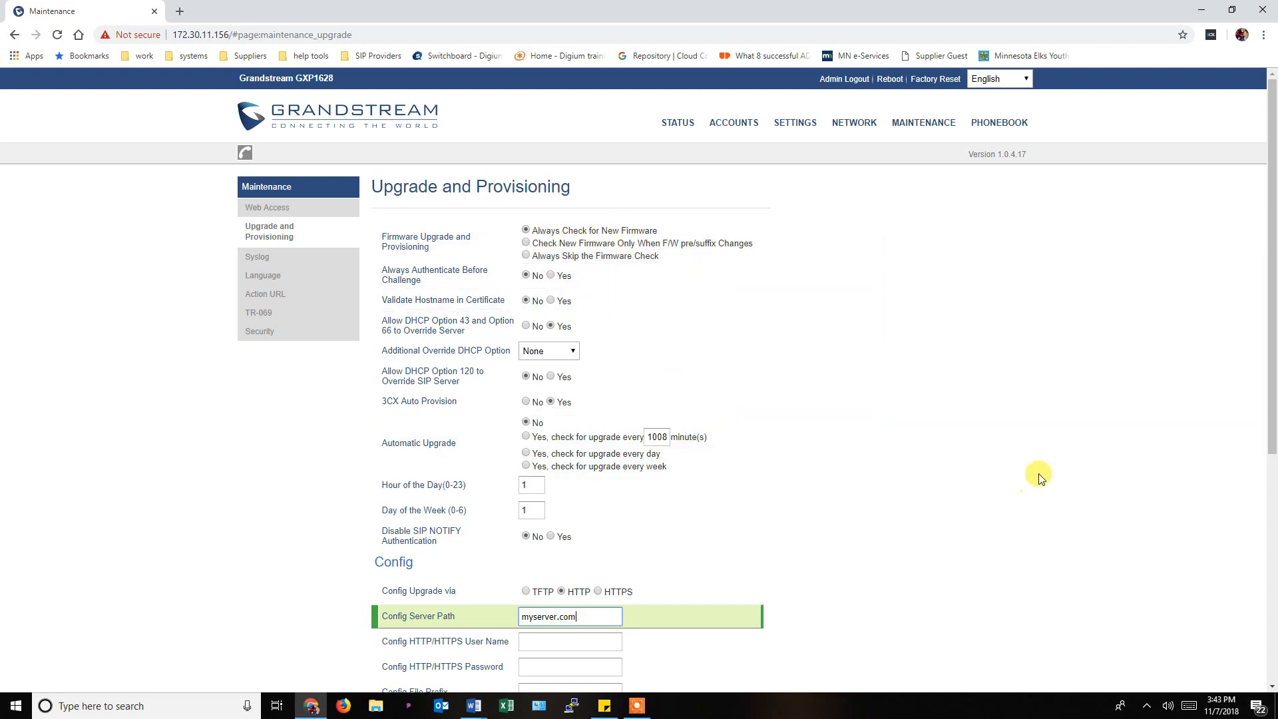
scroll(1029, 428, down, 2)
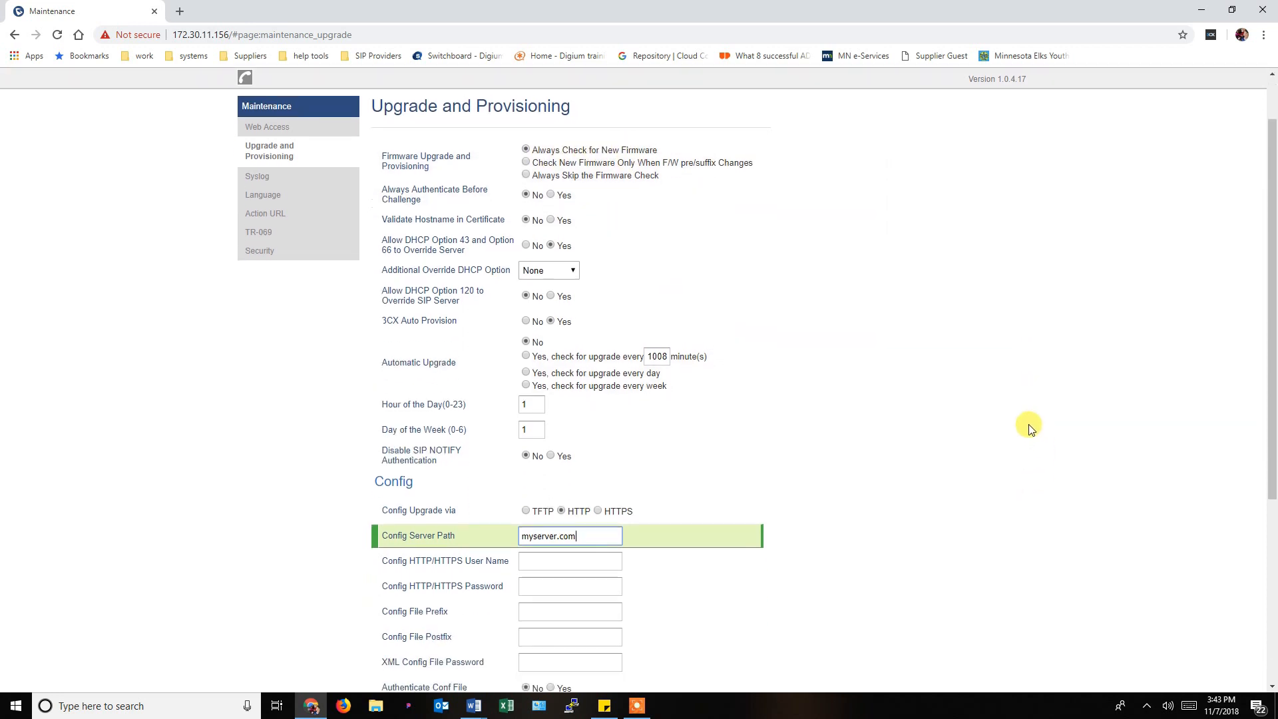
scroll(1029, 428, up, 2)
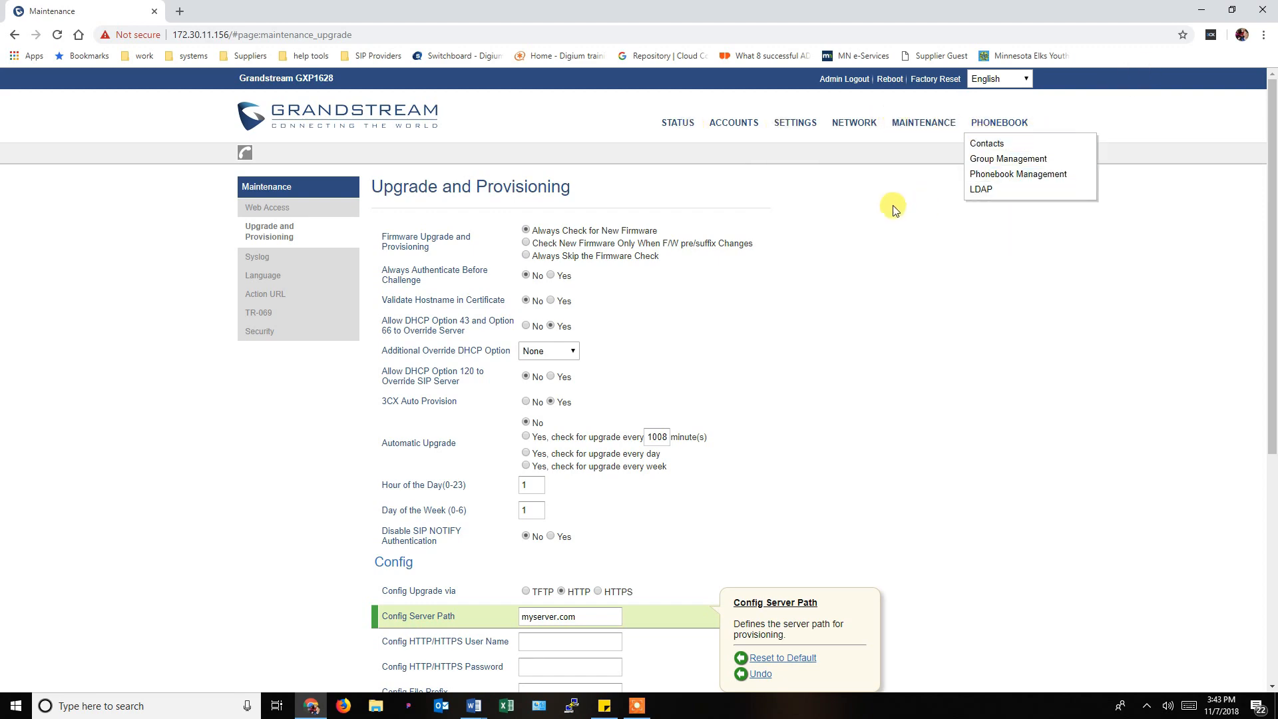
click(1199, 13)
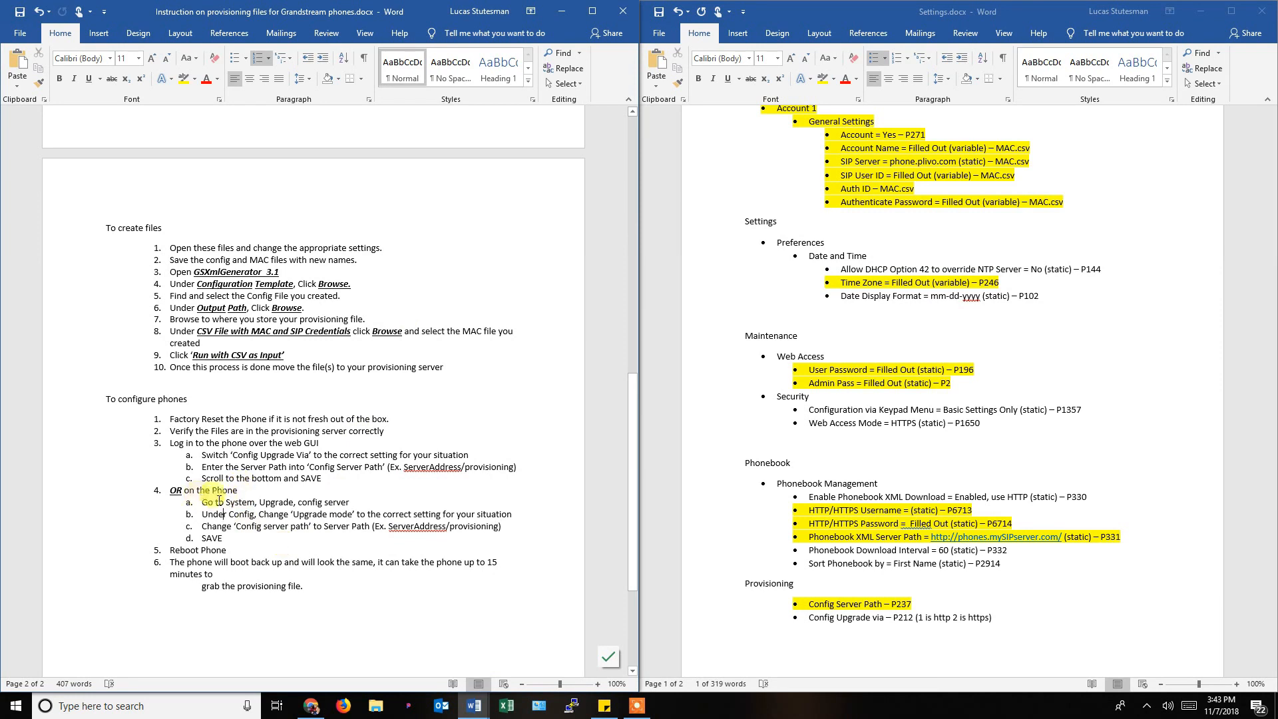
Join the last line onto step 6 after 'minutes to'.
drag(202, 502, 327, 526)
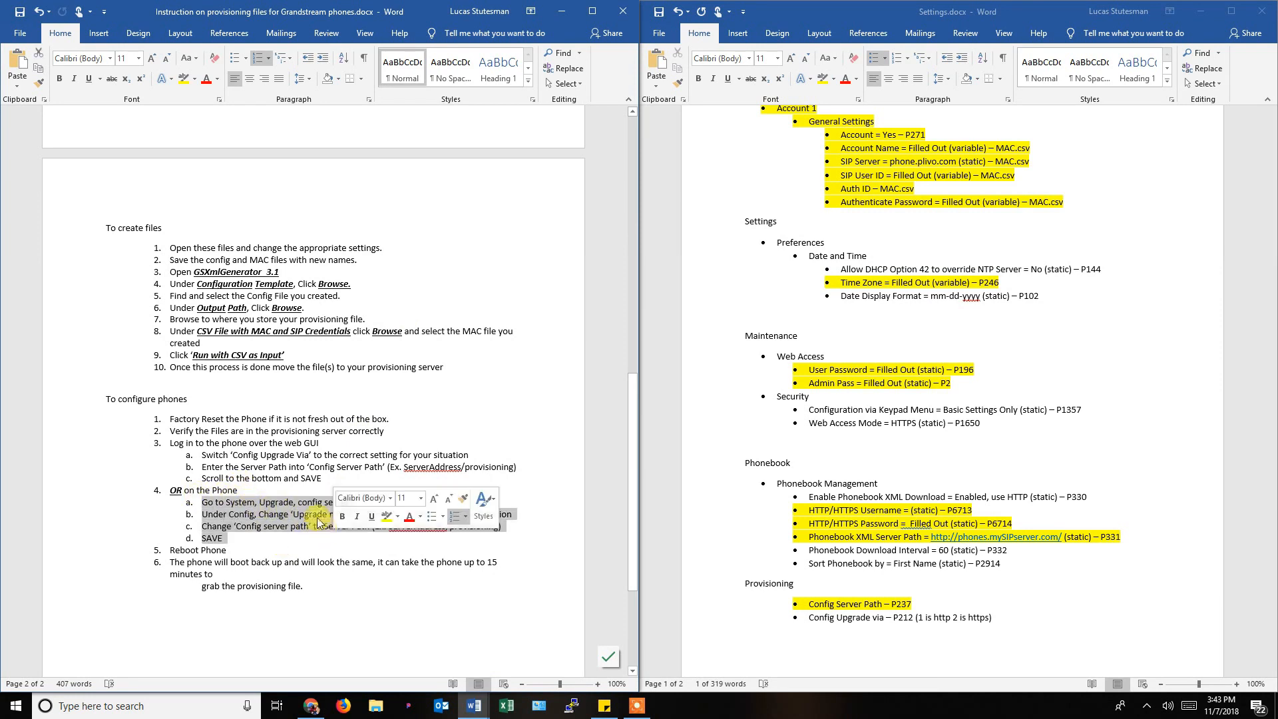
click(286, 552)
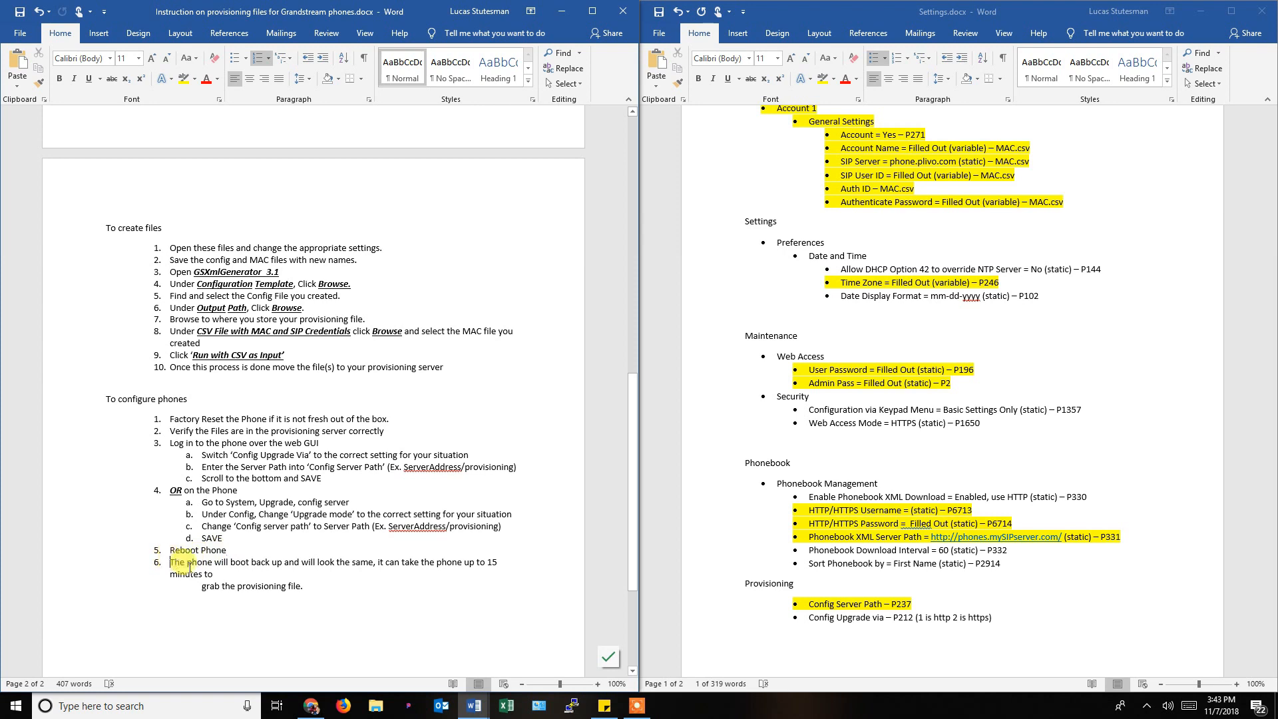
drag(170, 562, 221, 574)
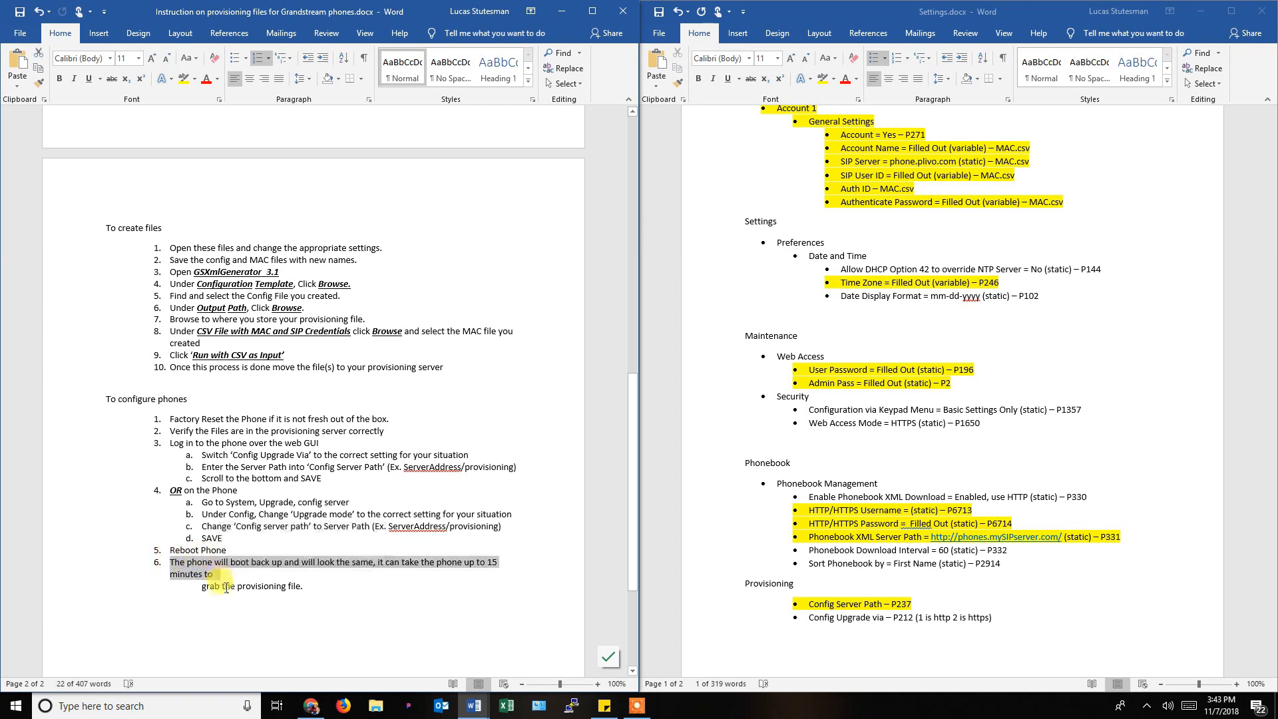
click(248, 592)
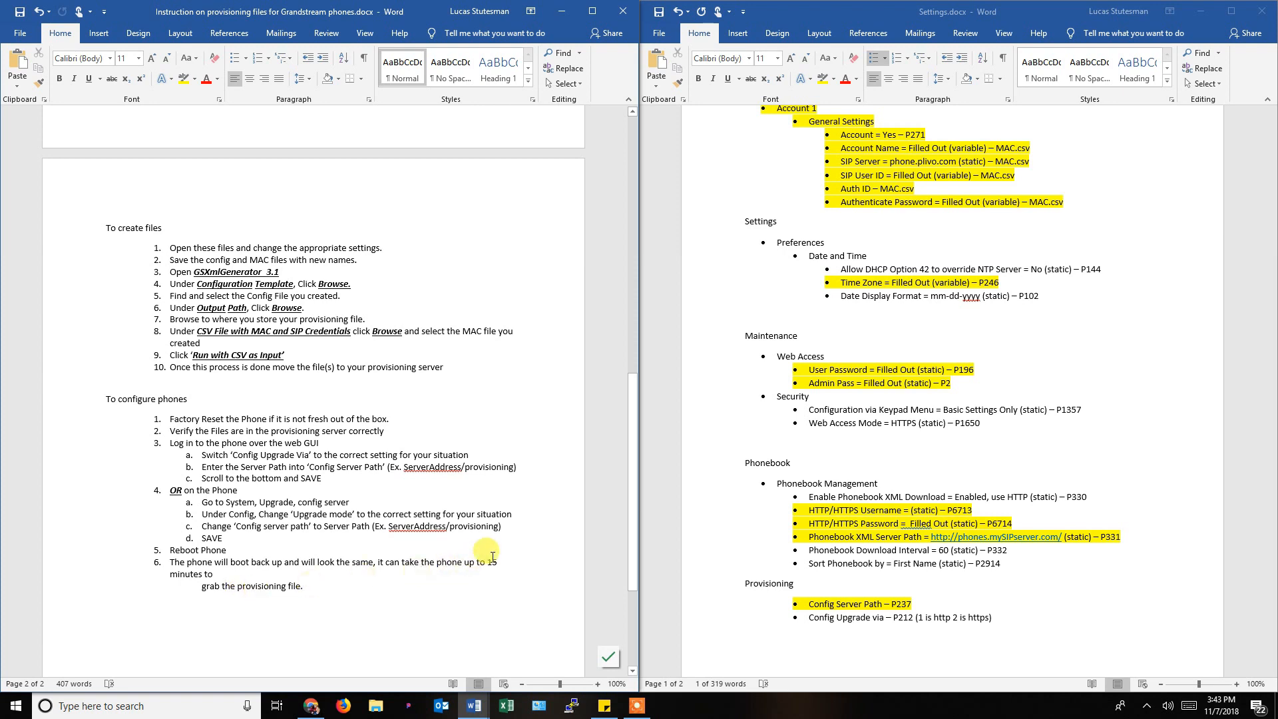
click(466, 574)
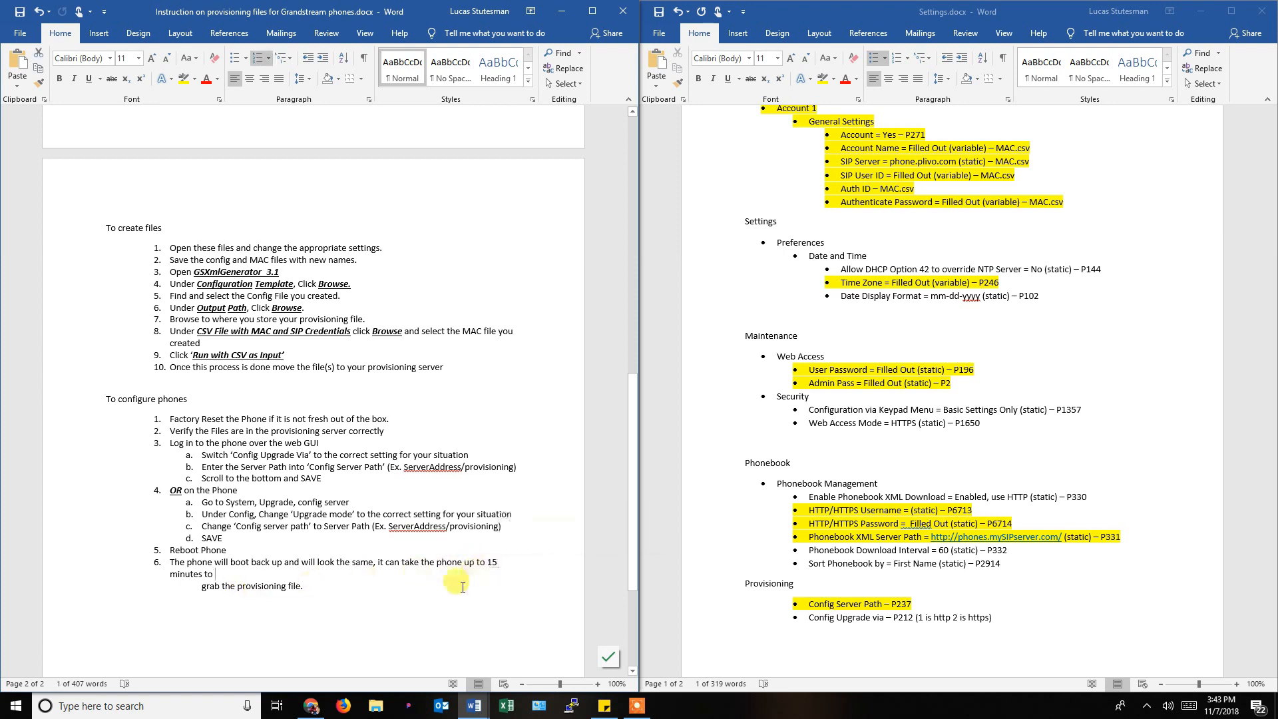
scroll(308, 582, down, 3)
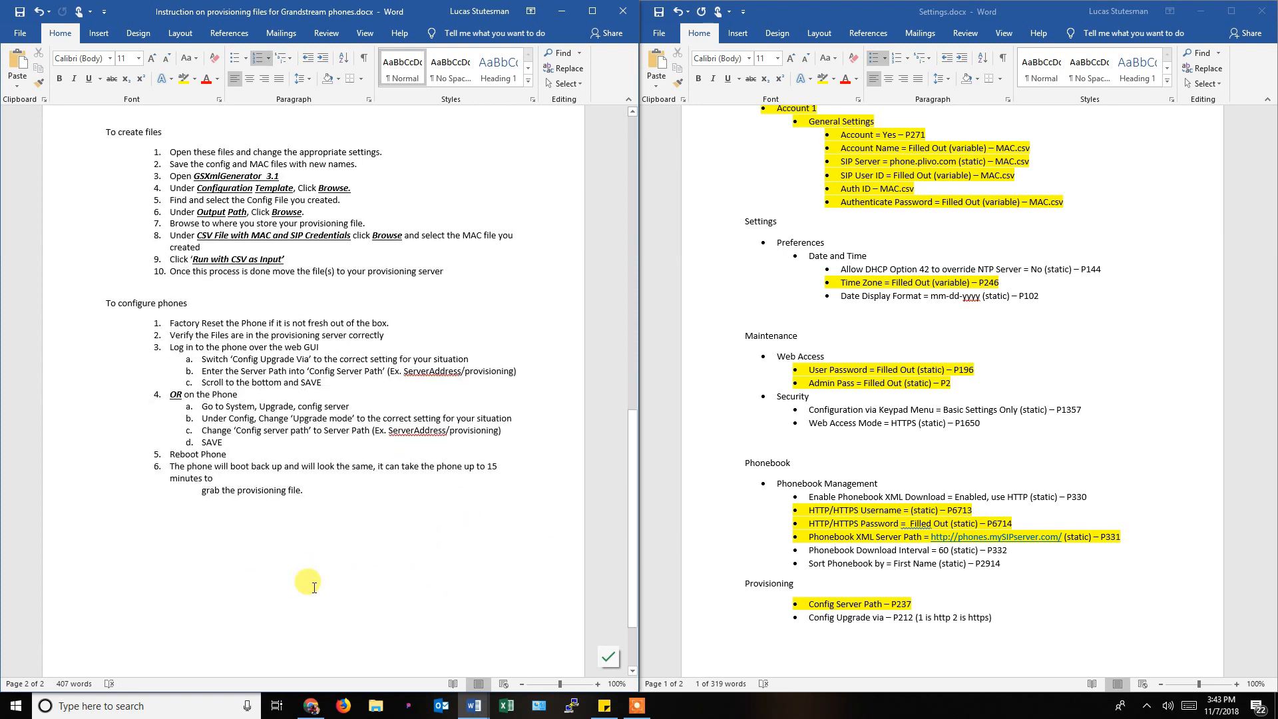
key(Delete)
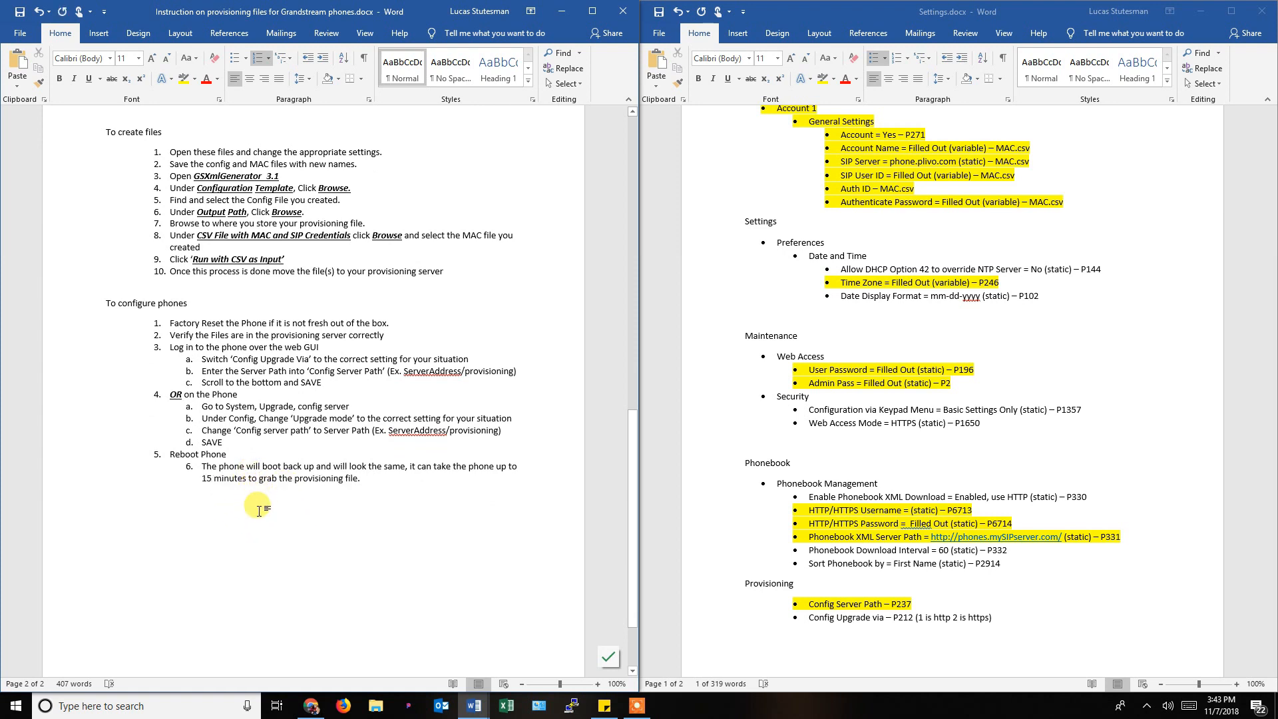
Remove step 6's numbering and indent it twice, then undo six times.
click(201, 466)
key(BackSpace)
key(BackSpace)
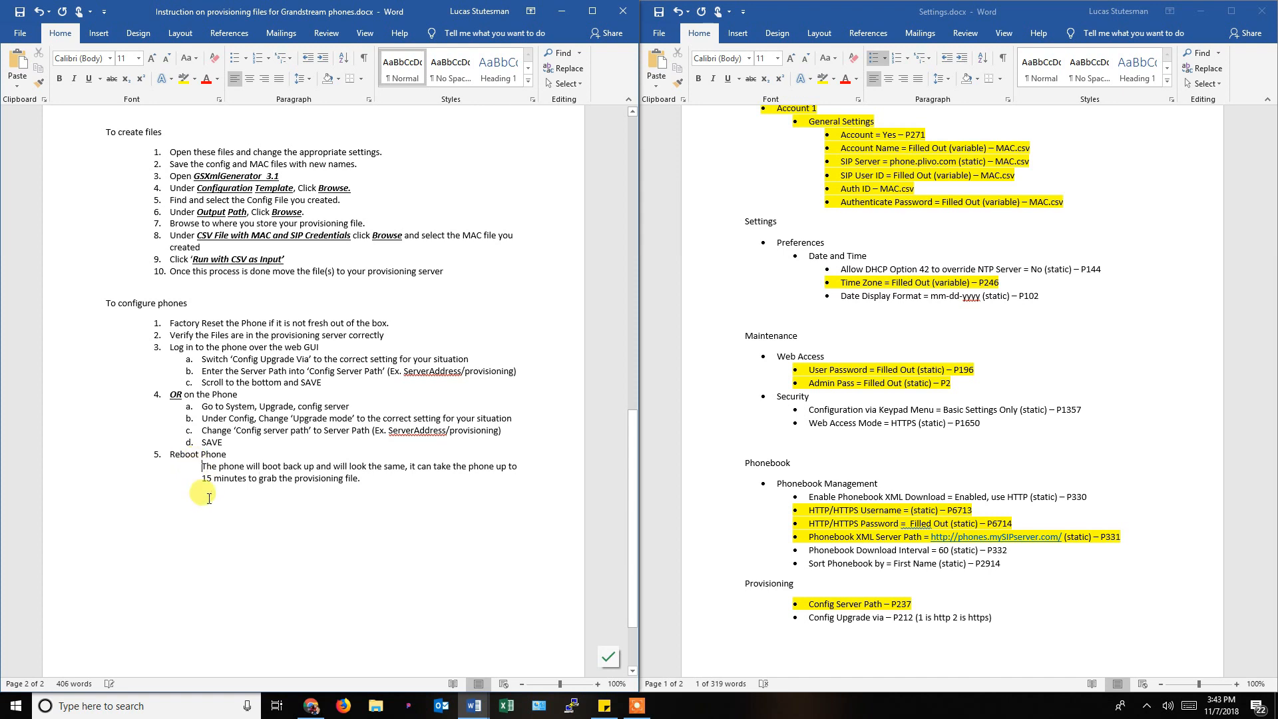
key(Tab)
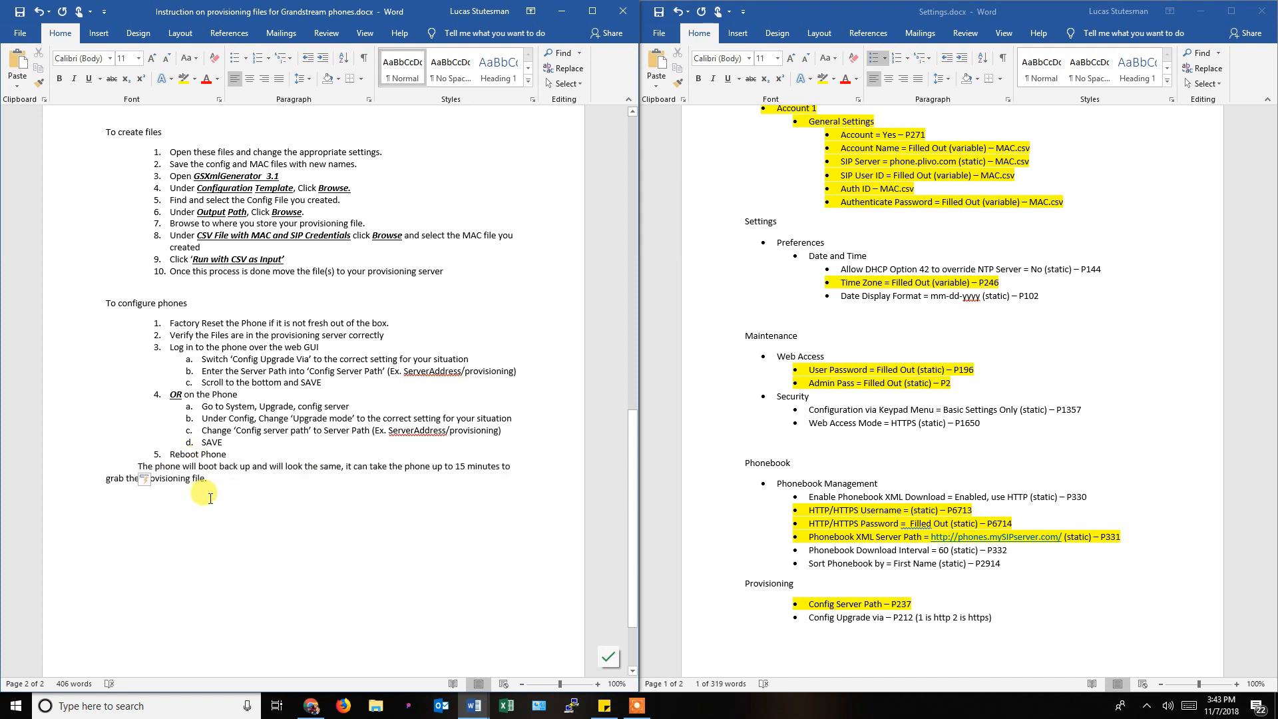
key(Tab)
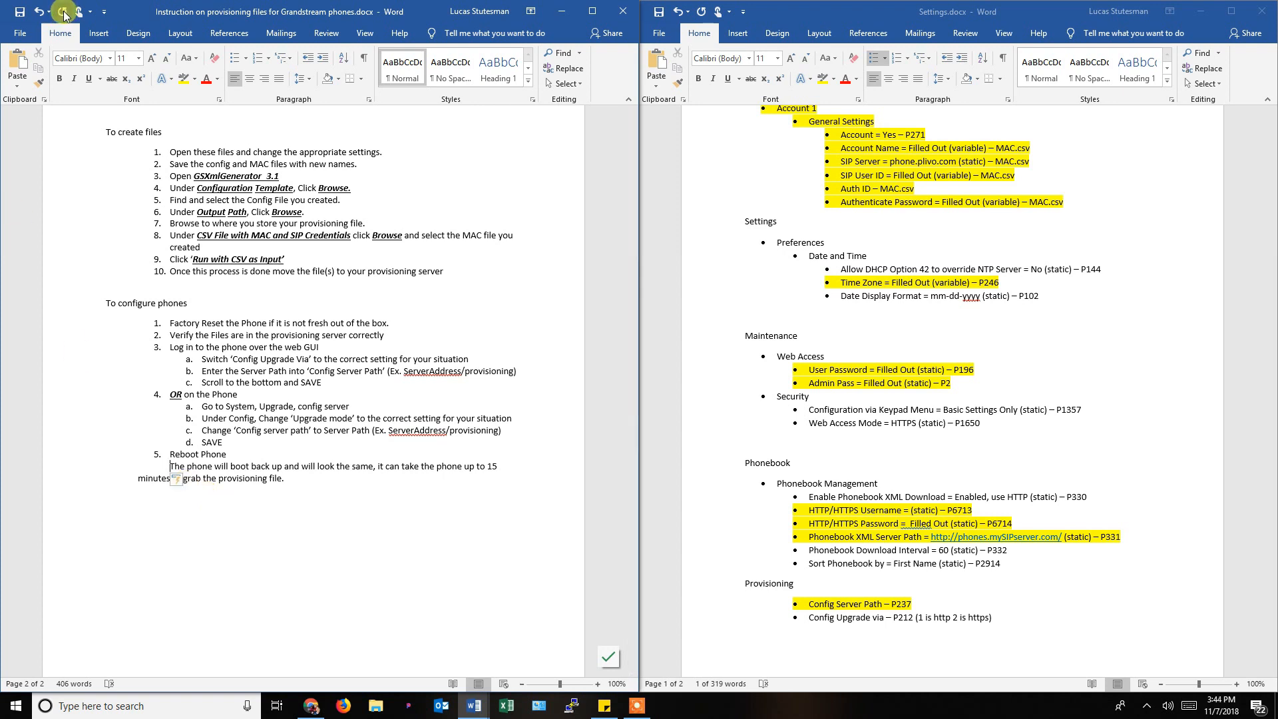
click(40, 12)
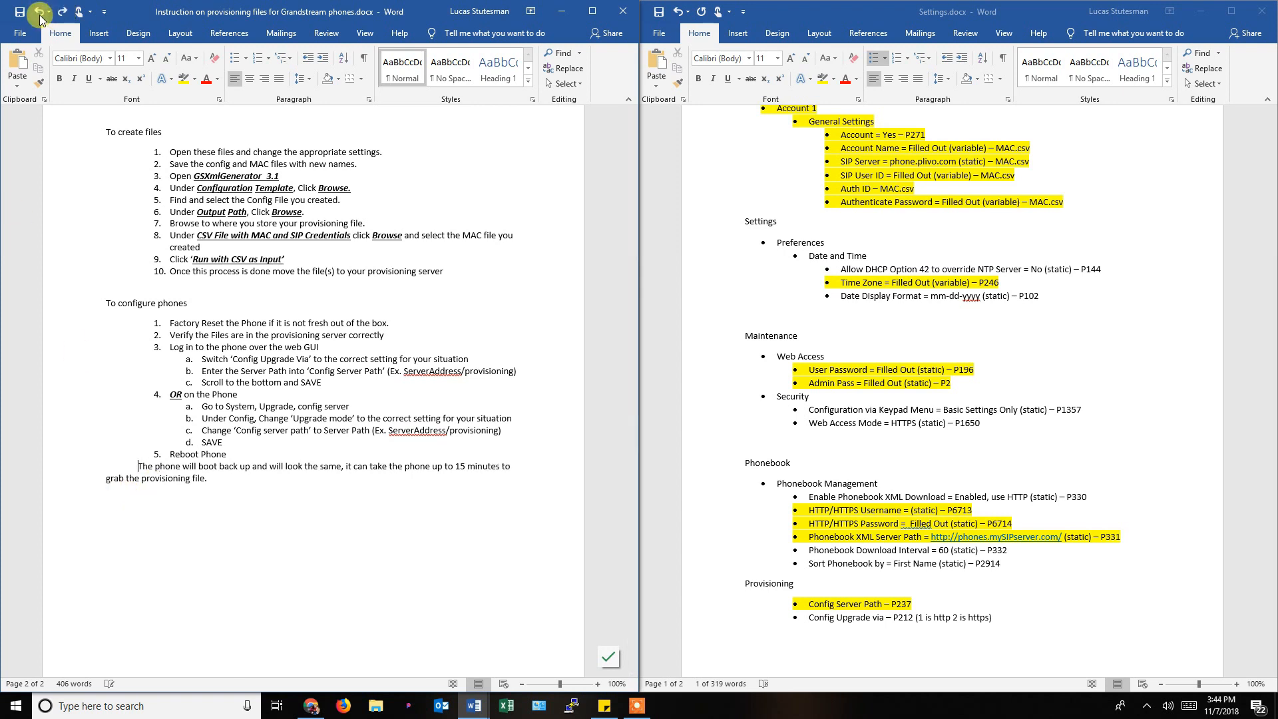
click(40, 12)
click(40, 12)
click(40, 12)
click(40, 12)
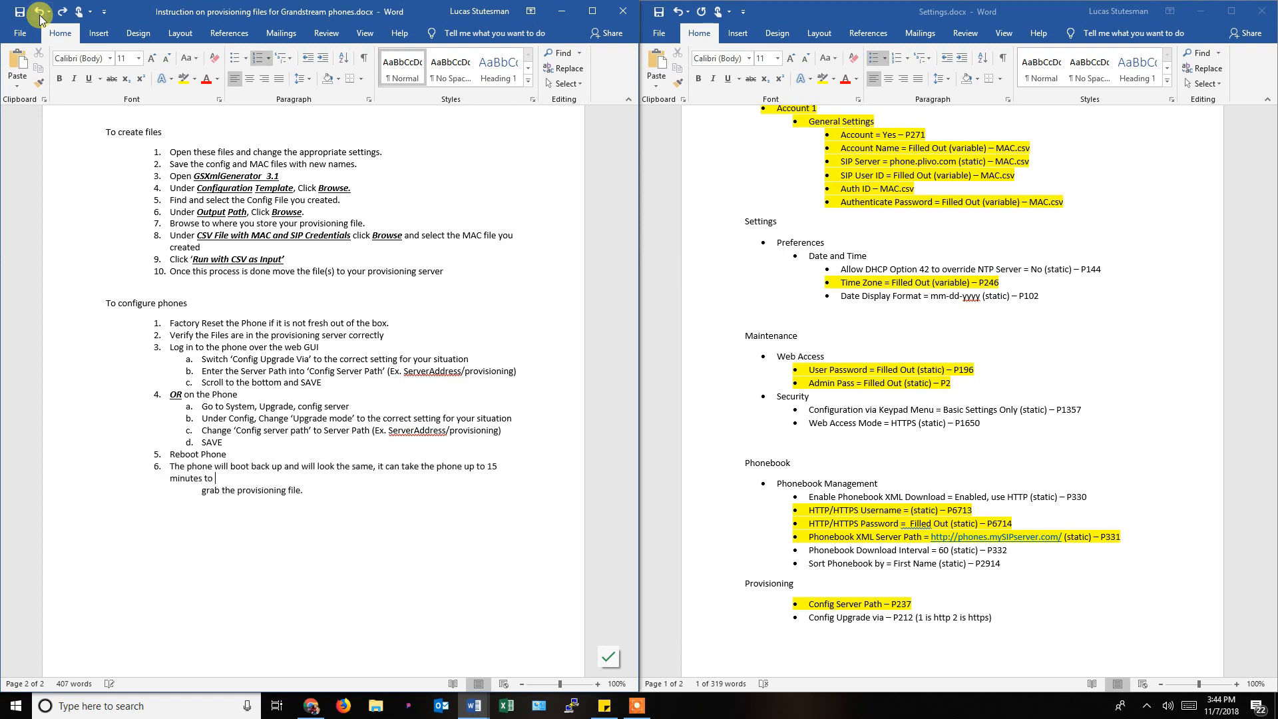
click(40, 11)
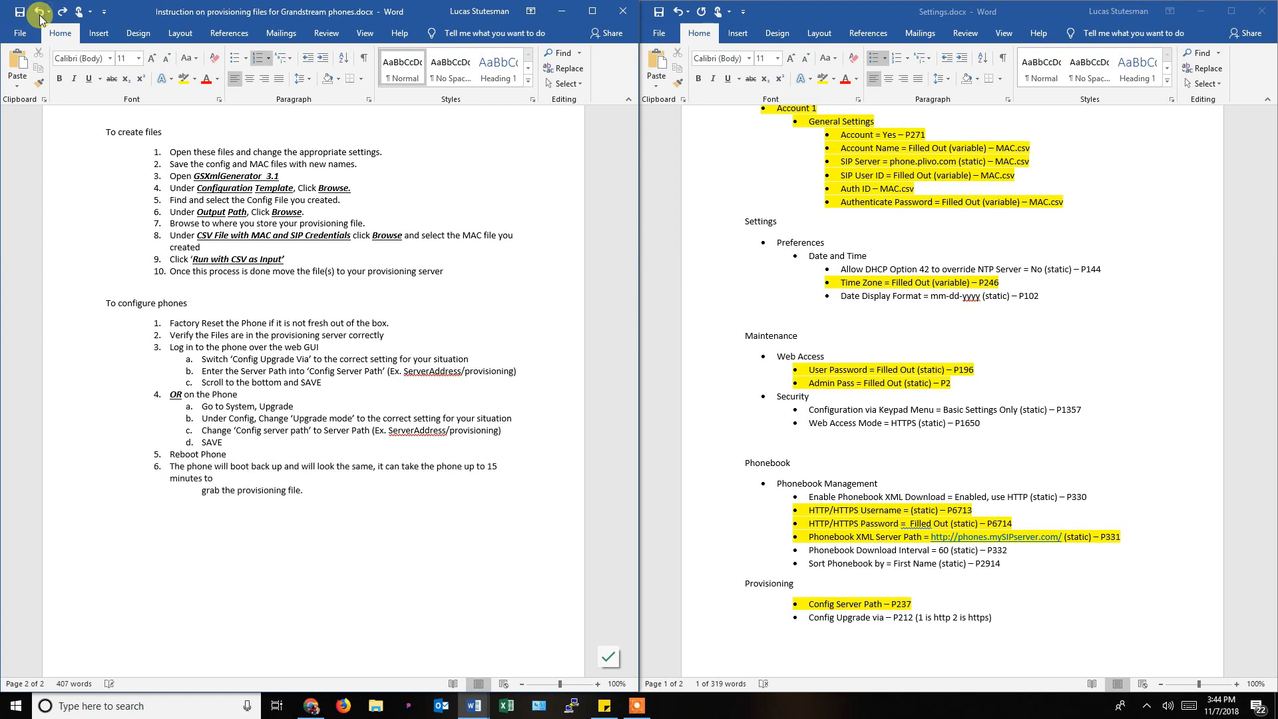
Join the 'grab the provisioning file' line onto item 6 after 'minutes to'.
click(254, 489)
click(249, 479)
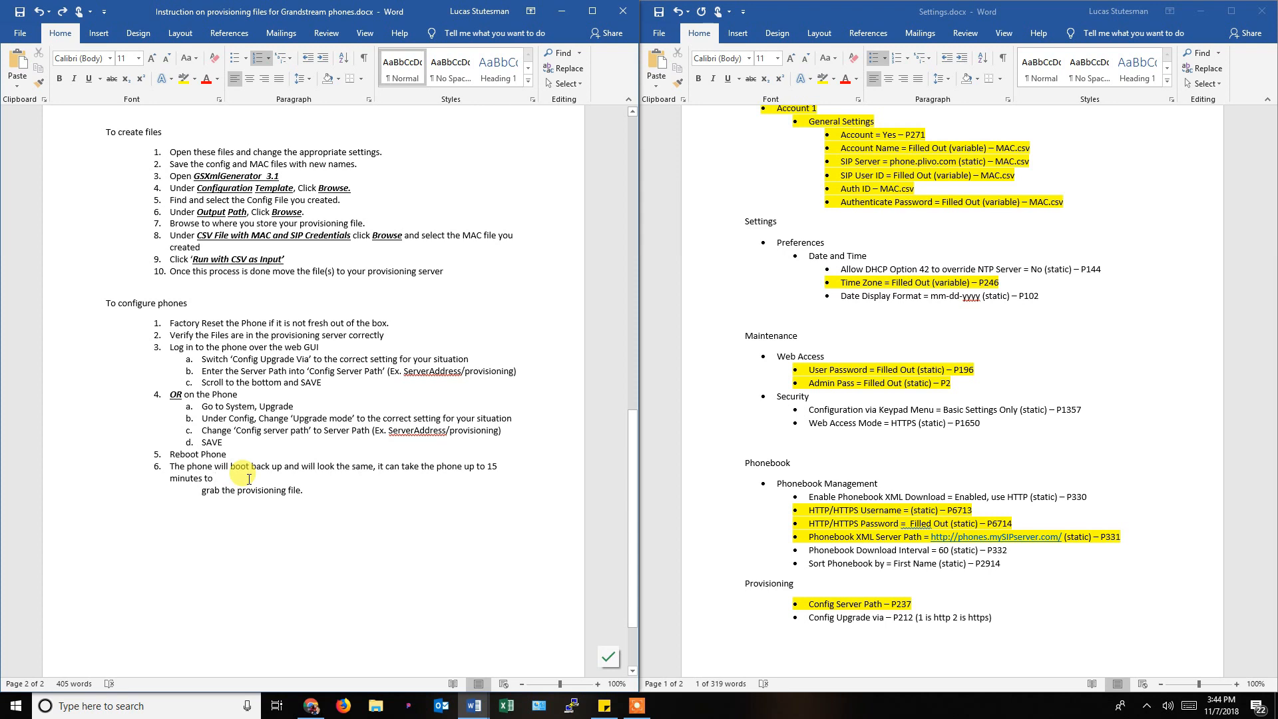
key(Delete)
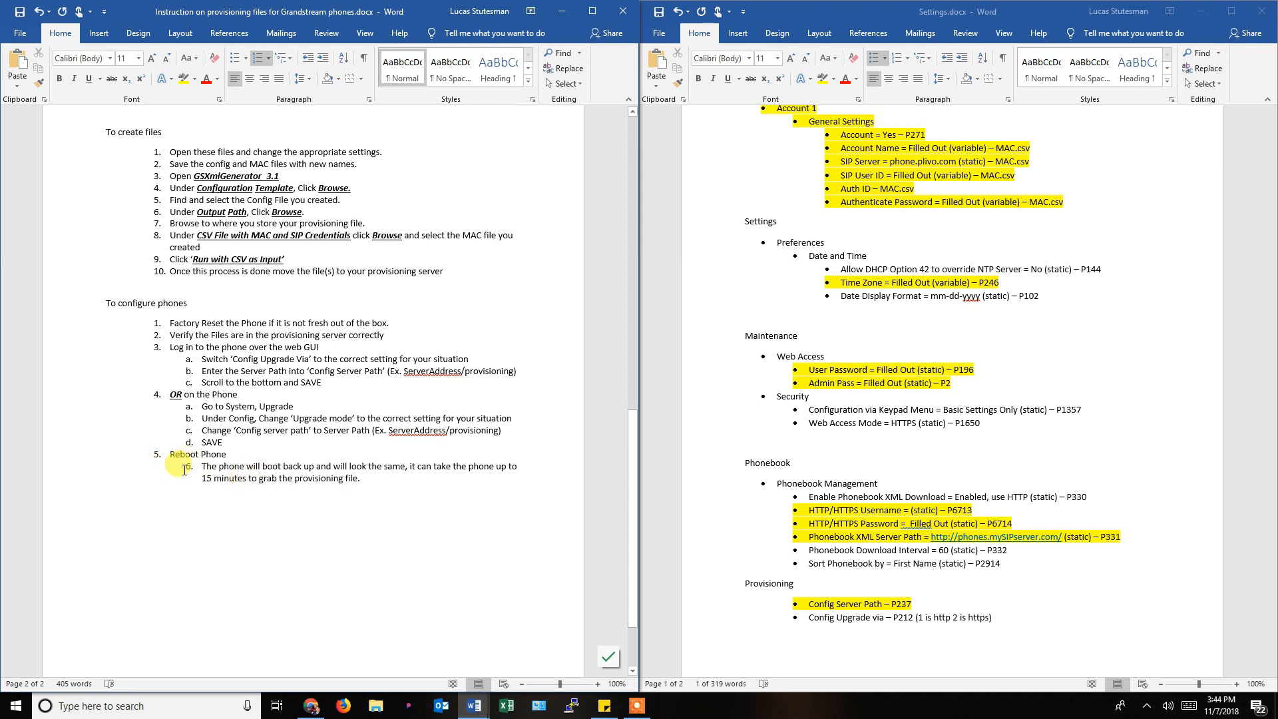
Undo the item 6 merge and scroll the instructions back to the top of page 1.
click(33, 20)
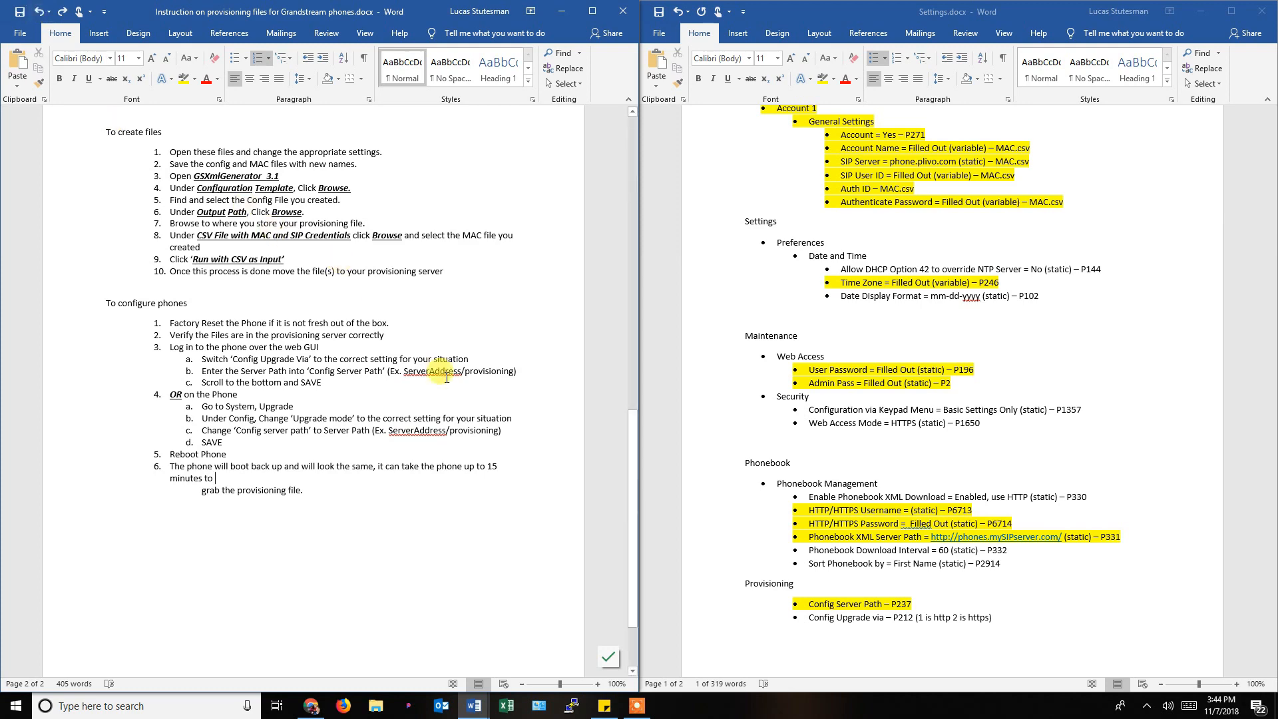
scroll(436, 366, down, 3)
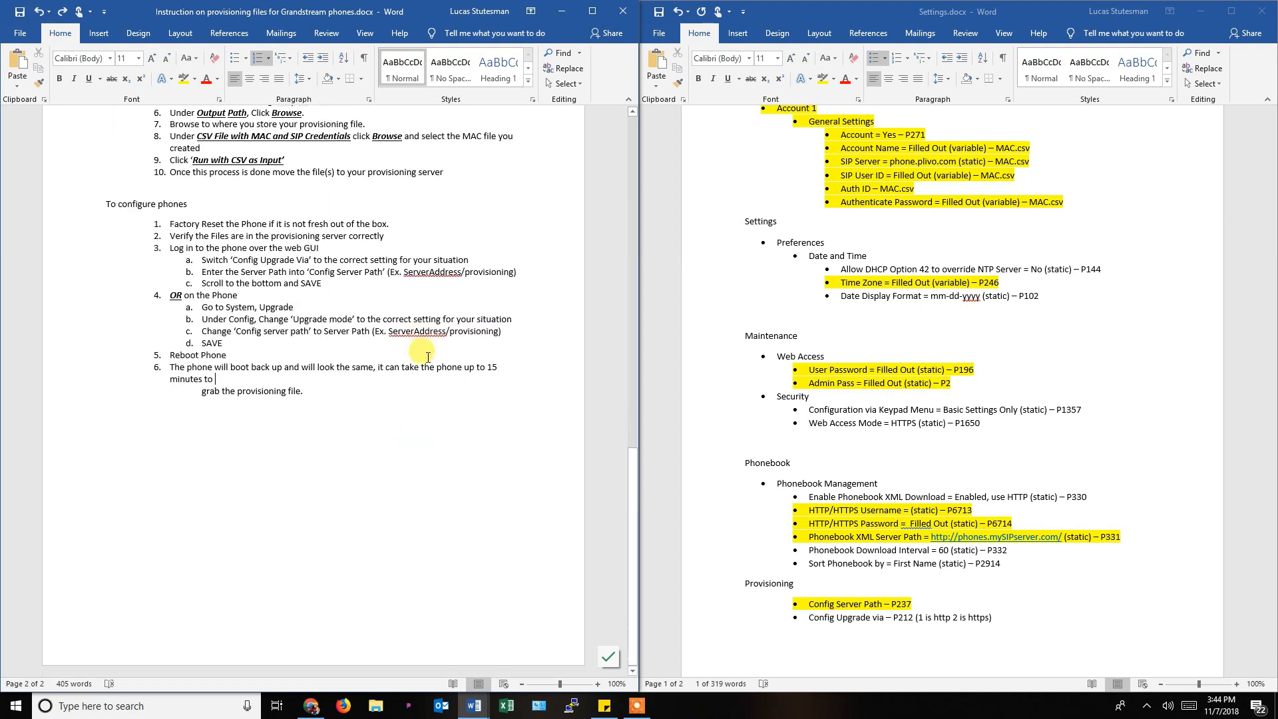
scroll(428, 357, up, 15)
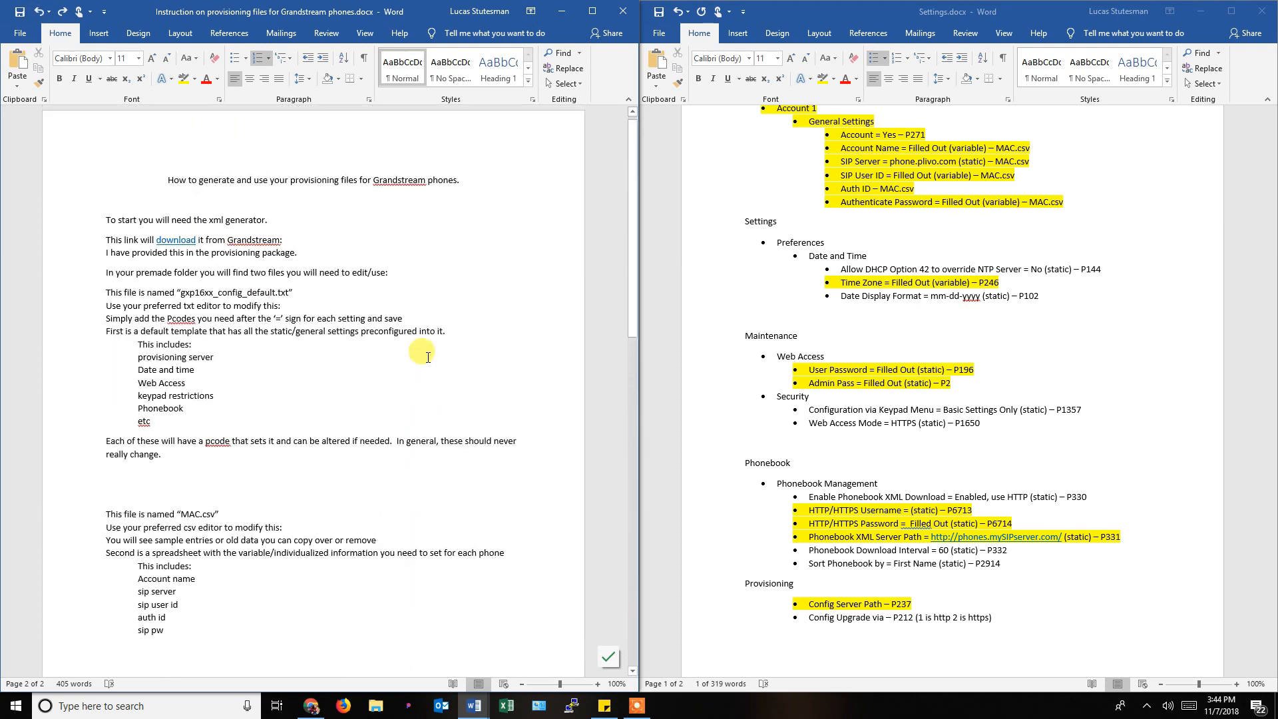
scroll(424, 347, up, 1)
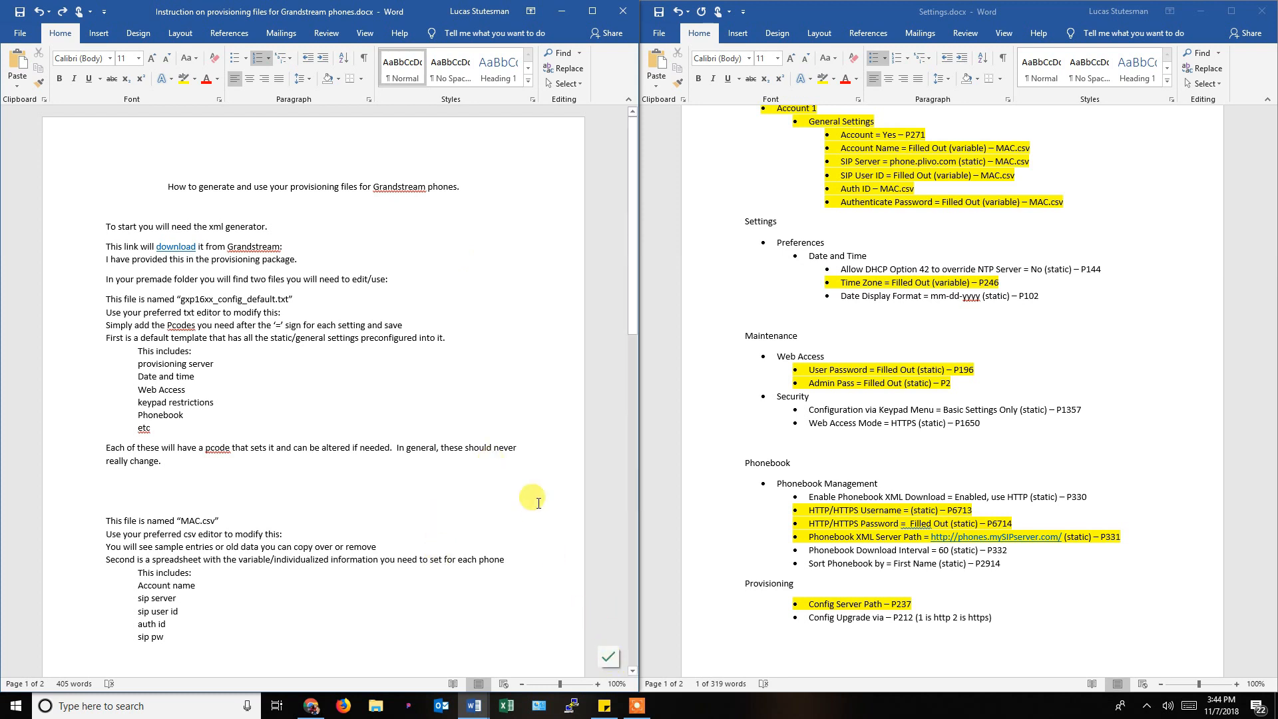
click(638, 706)
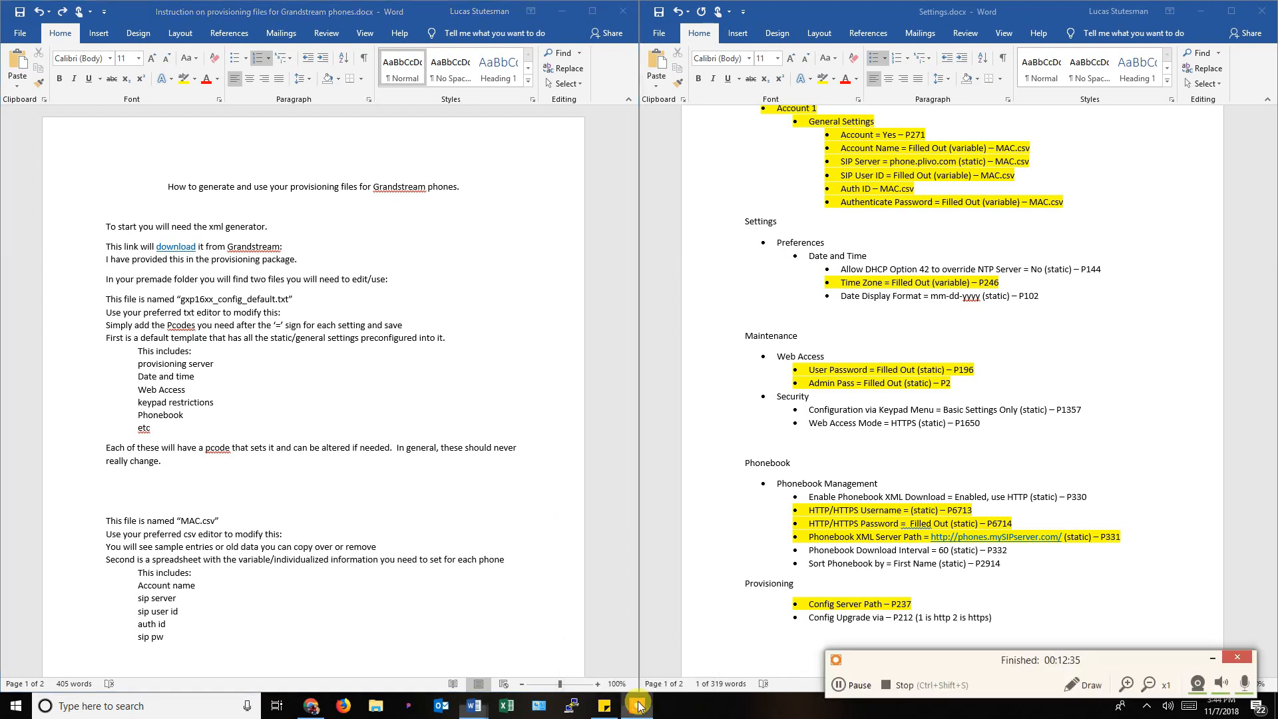